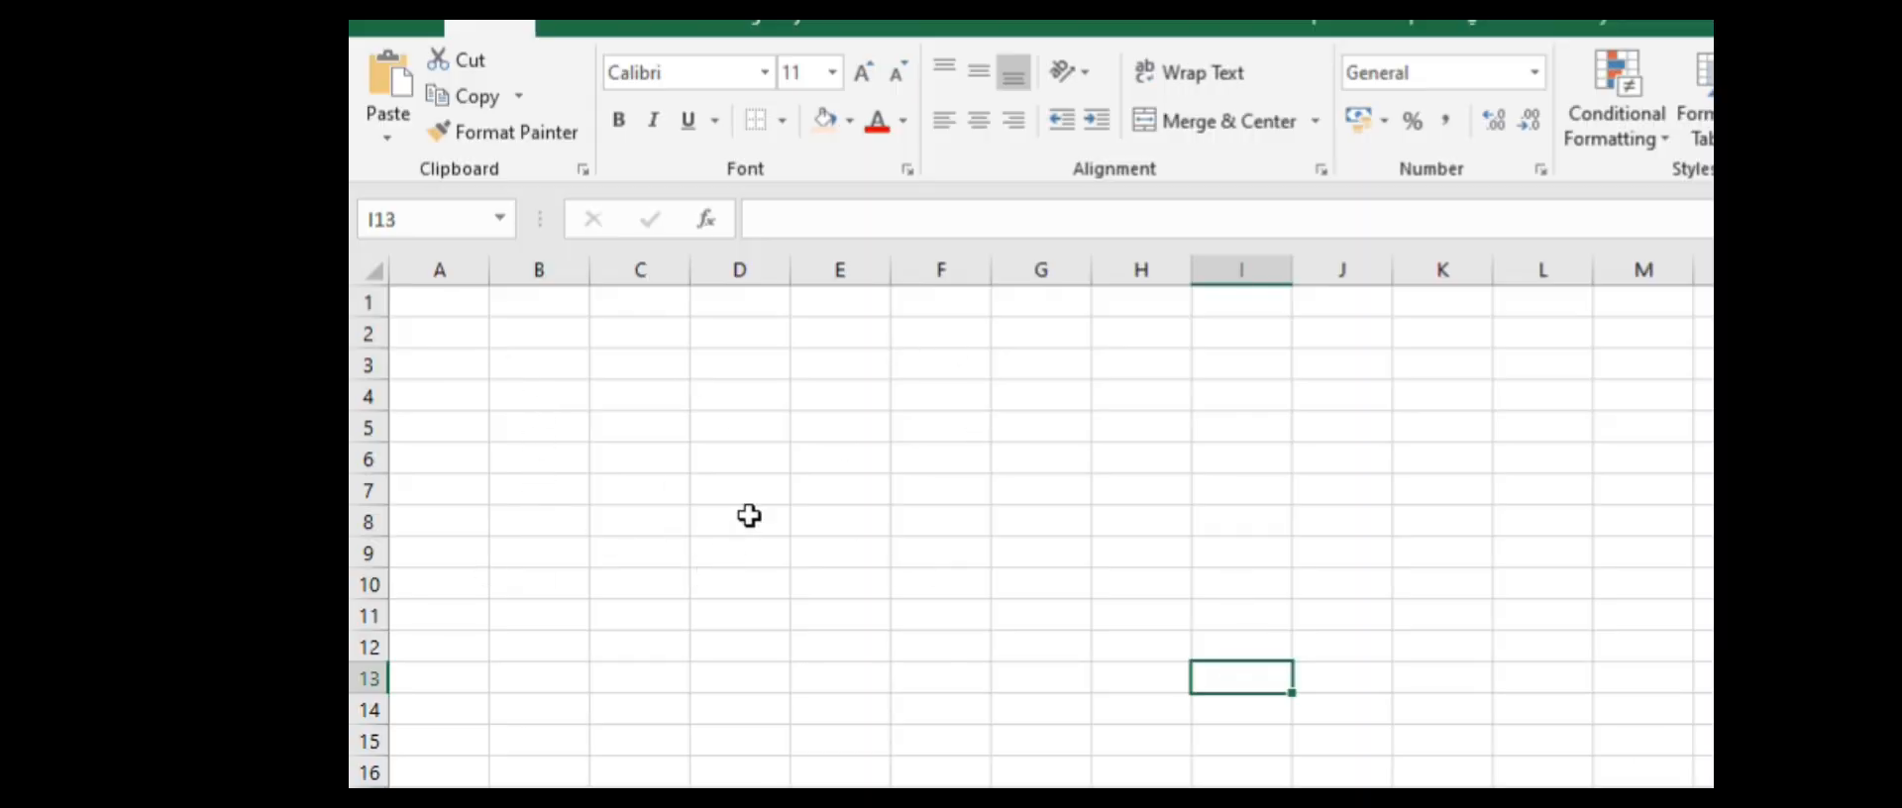
Step: Enter the label "in stock" in cell A3
left_click(479, 370)
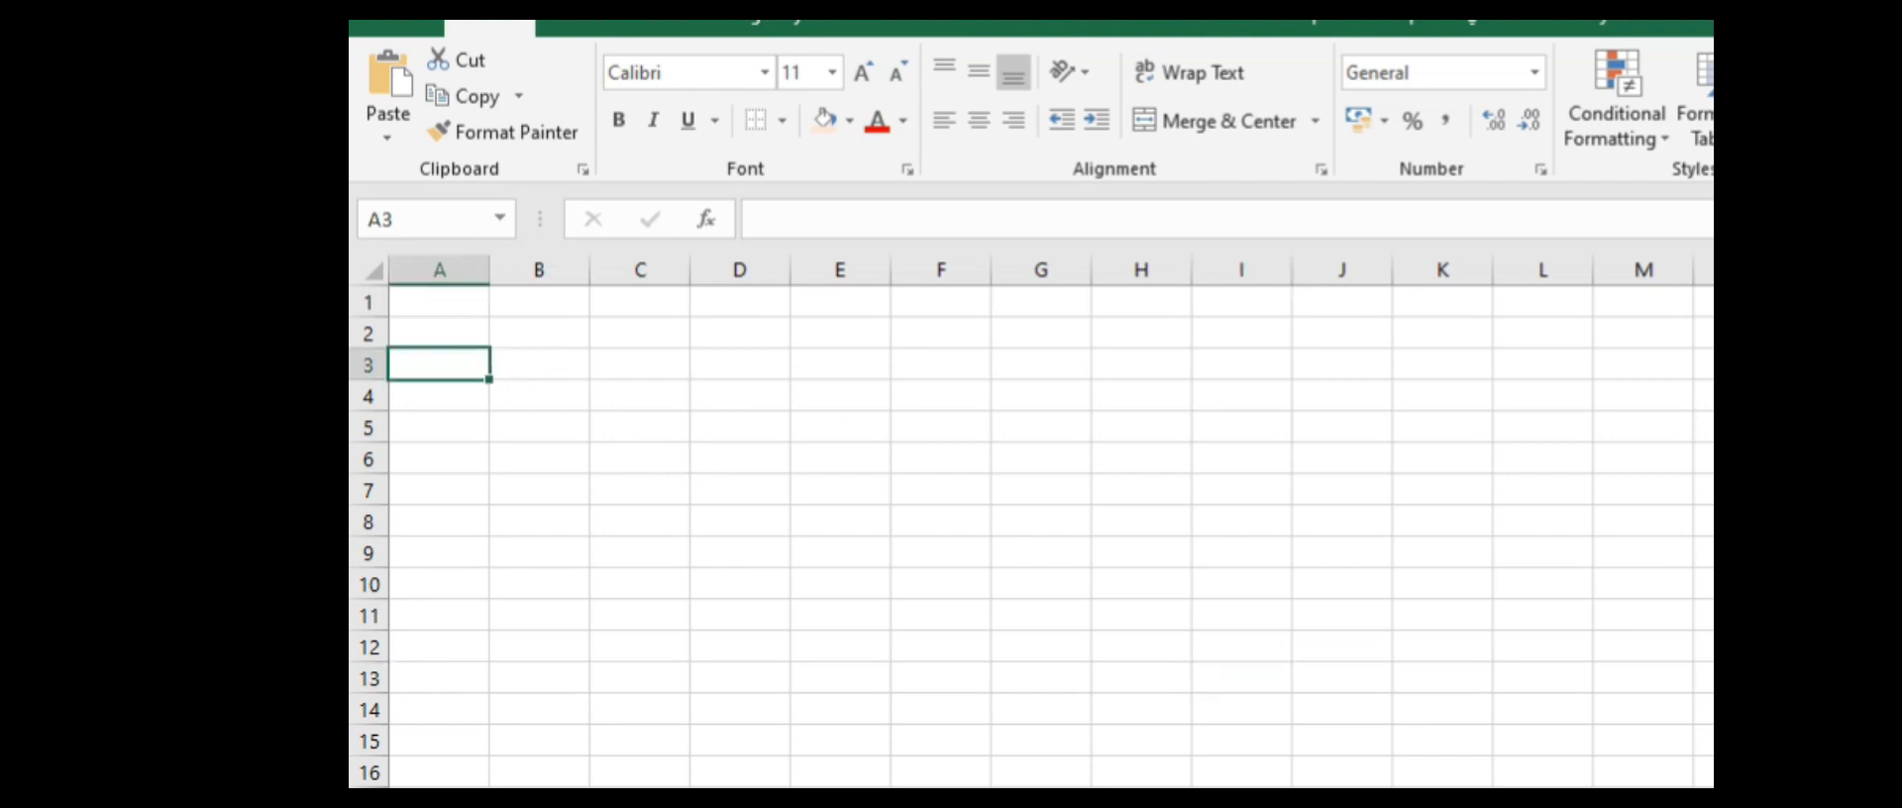
type("in st")
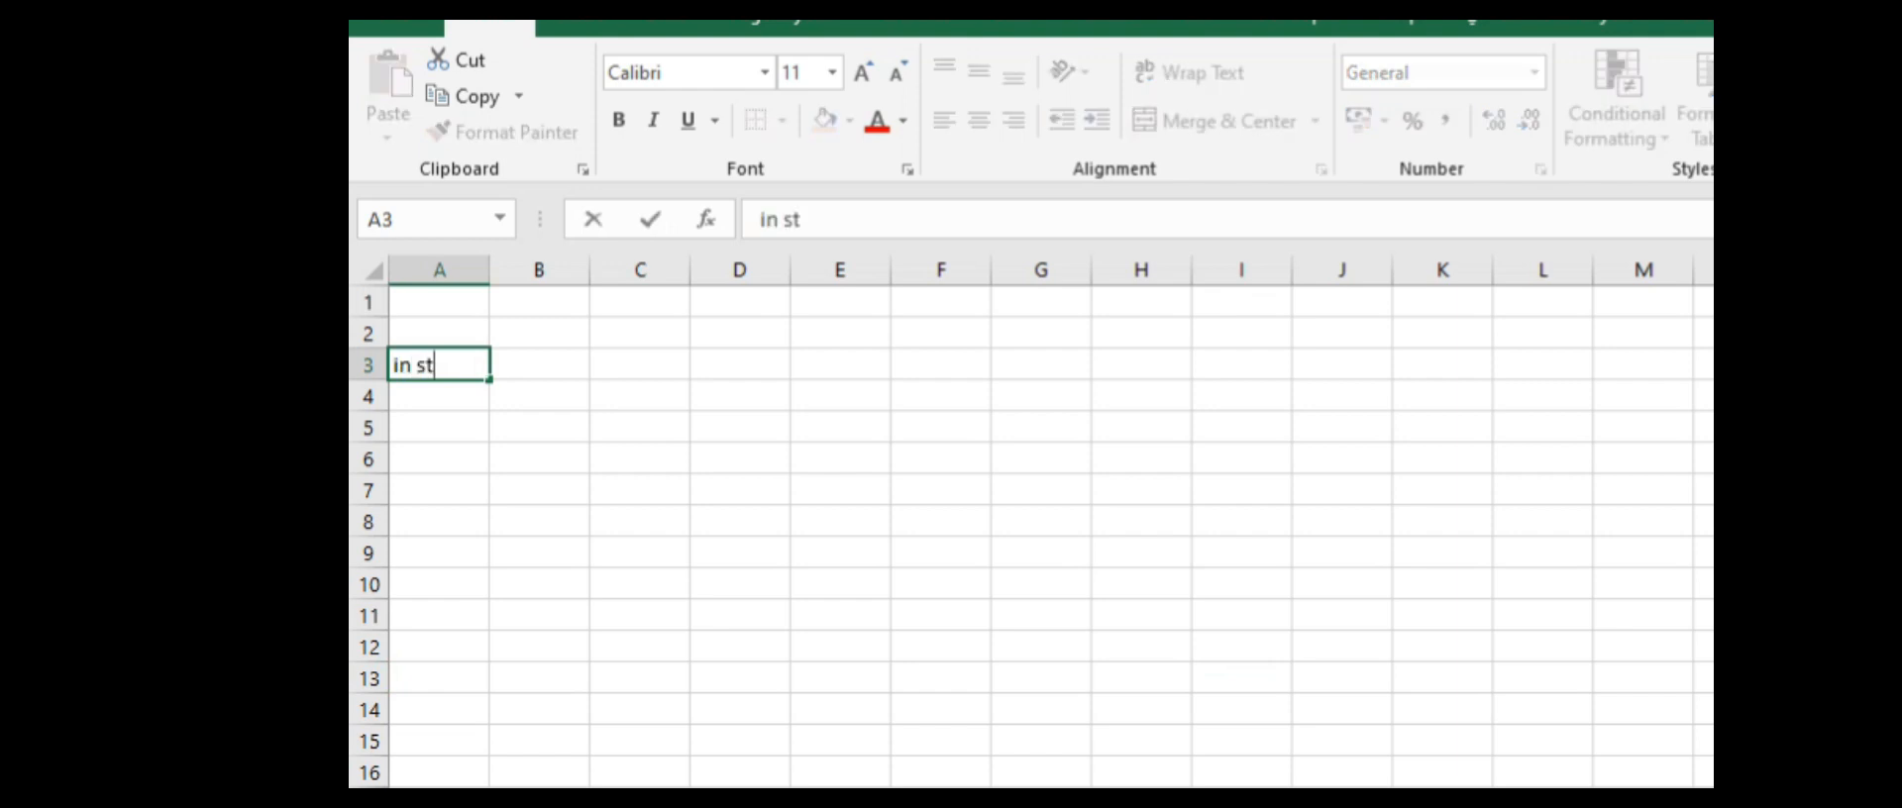
type("ack")
key("BackSpace")
key("BackSpace")
key("BackSpace")
type("ock")
Step: Enter the shop title "SAI FANCY SHOP" in cell A2, above the stock label
left_click(439, 333)
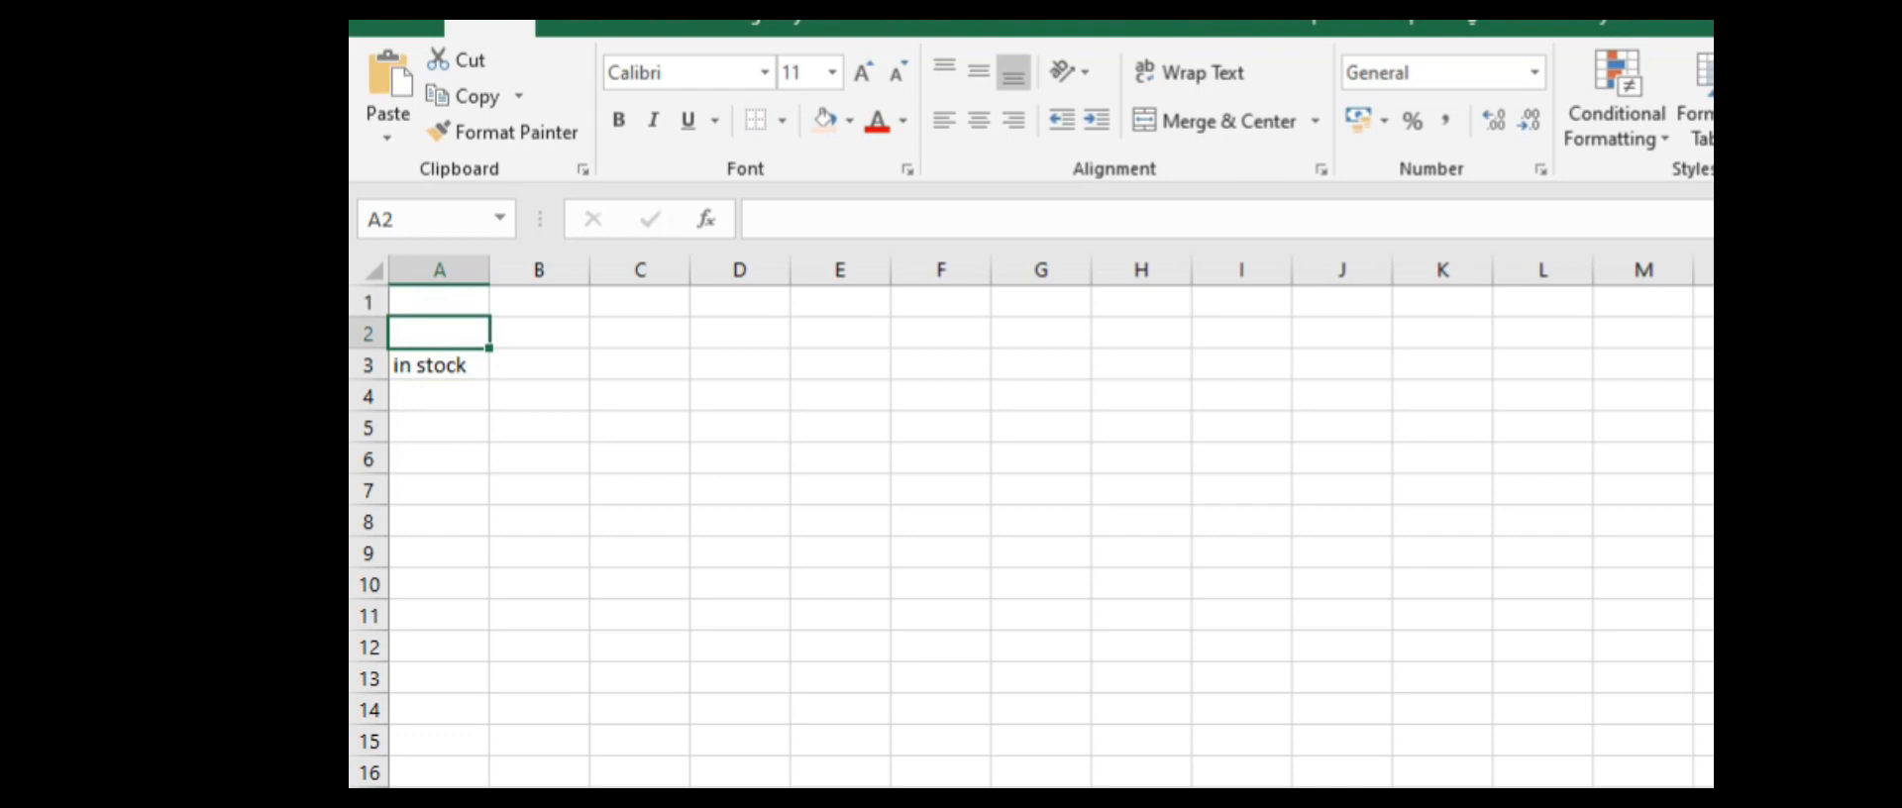
type("SAI")
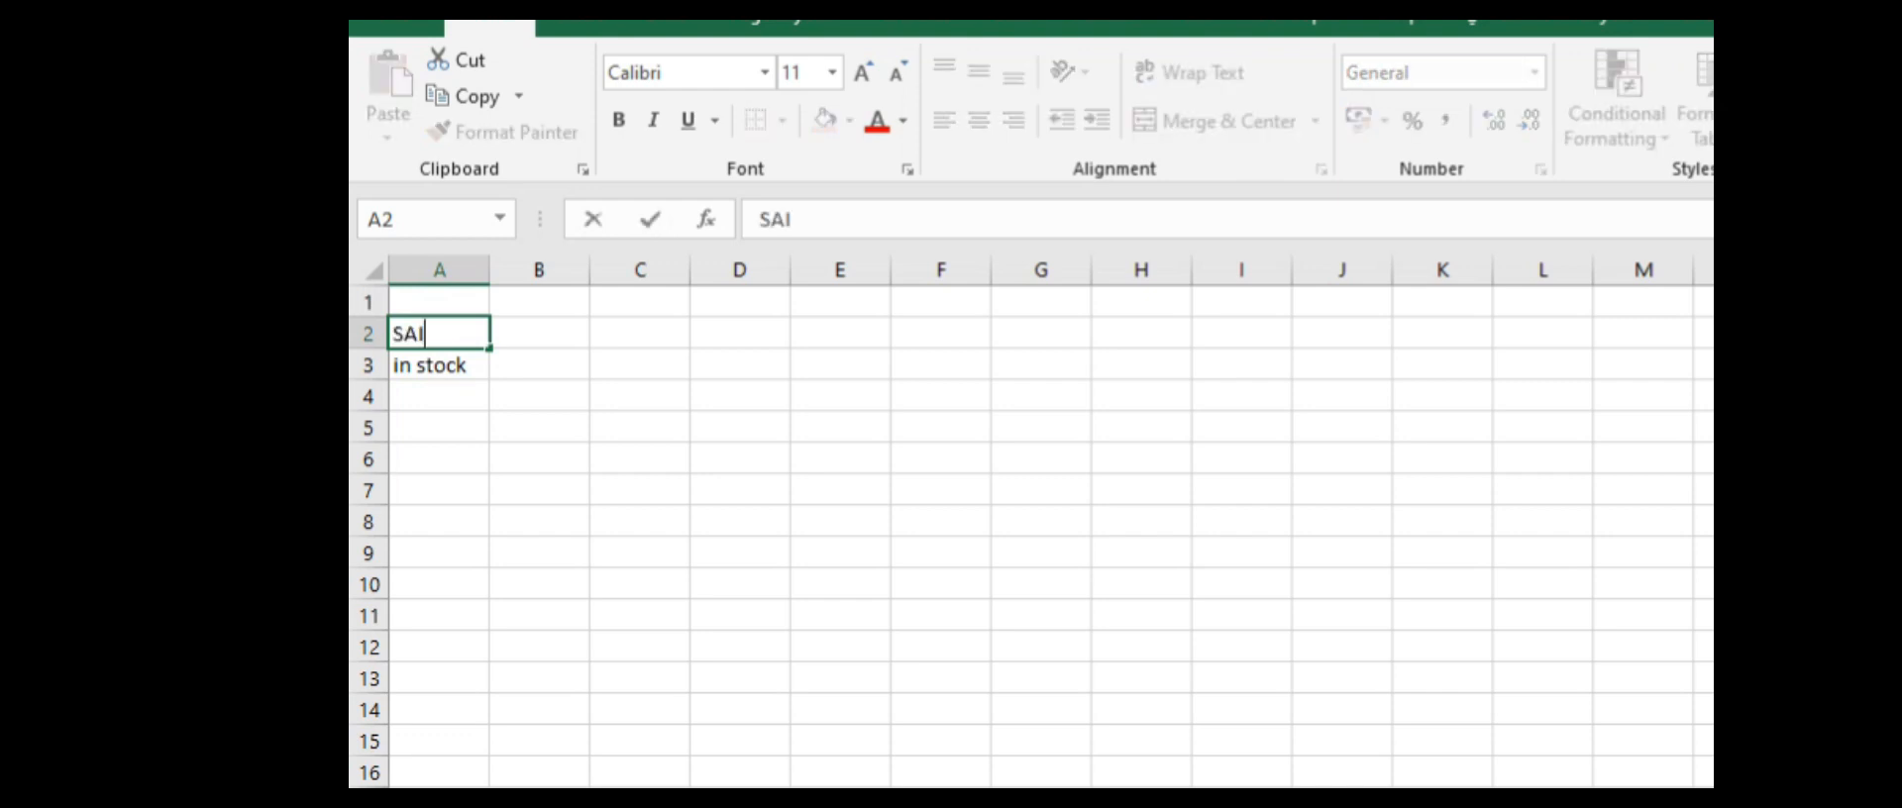
type(" FAN")
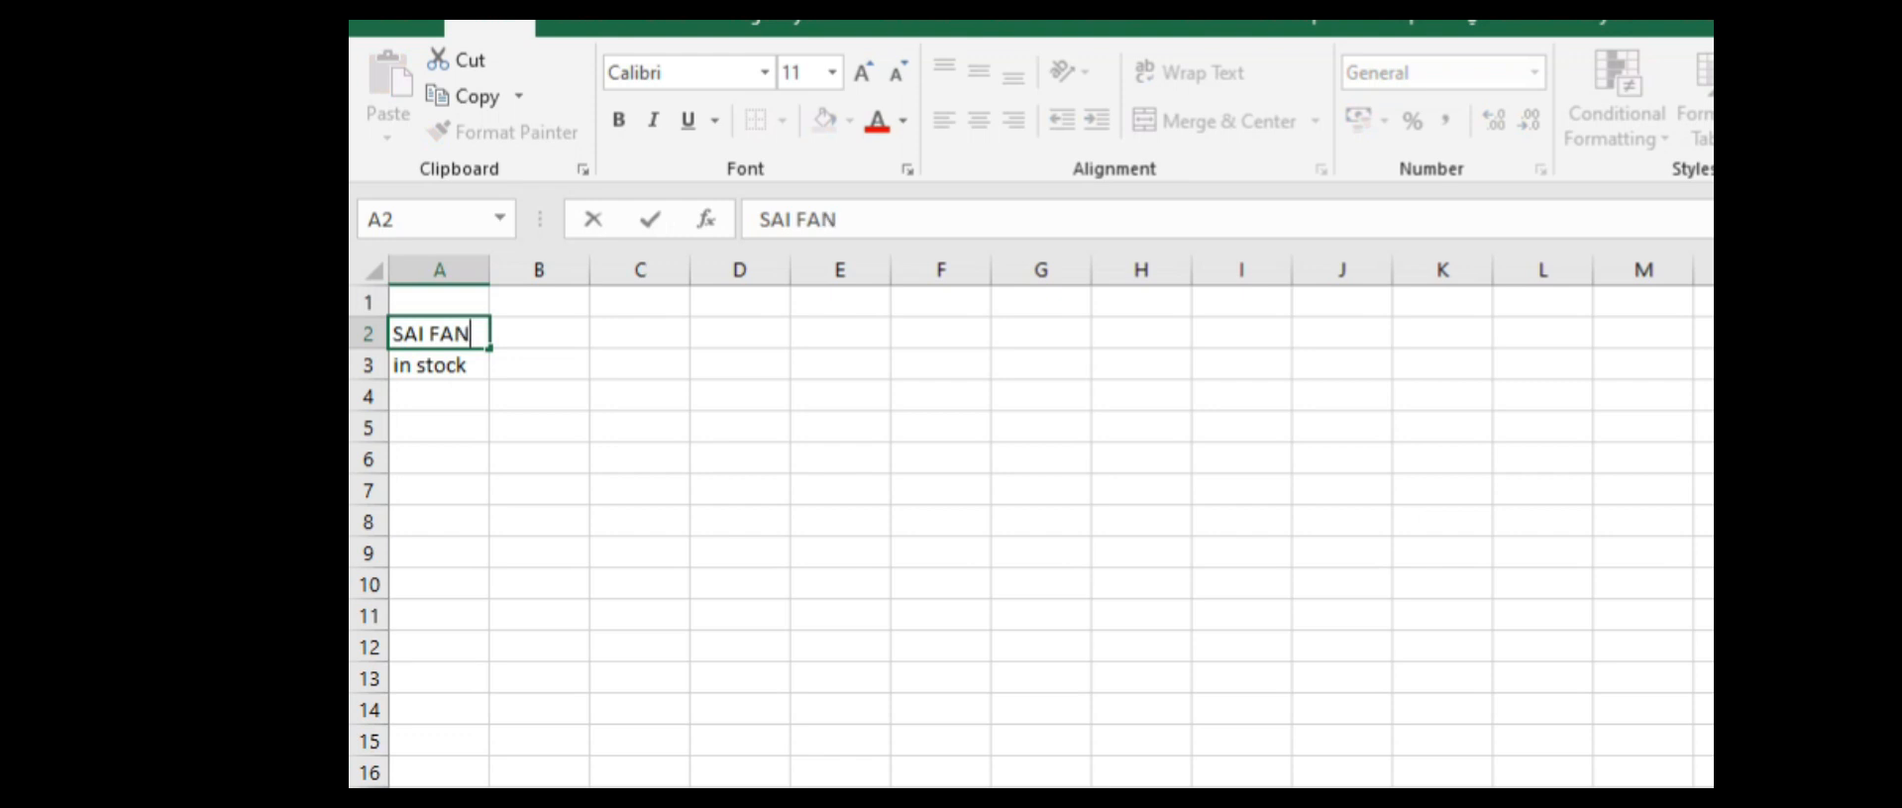
type("CY SHOP")
key("Return")
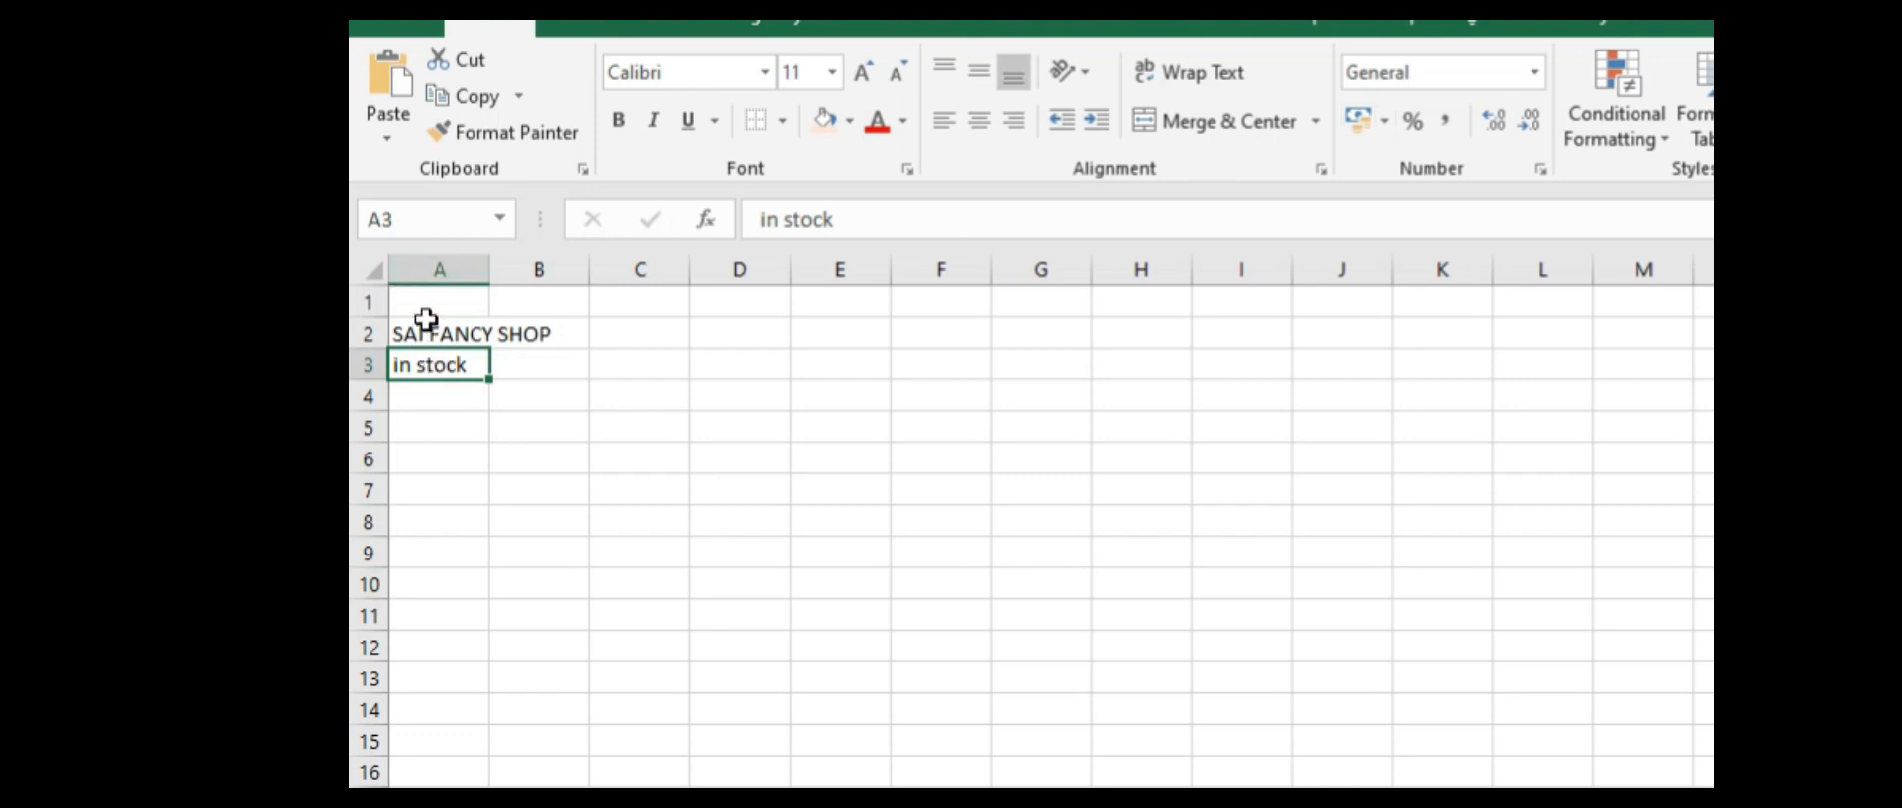
Step: Enter the first column heading "DATE" in uppercase in cell A5
left_click(446, 436)
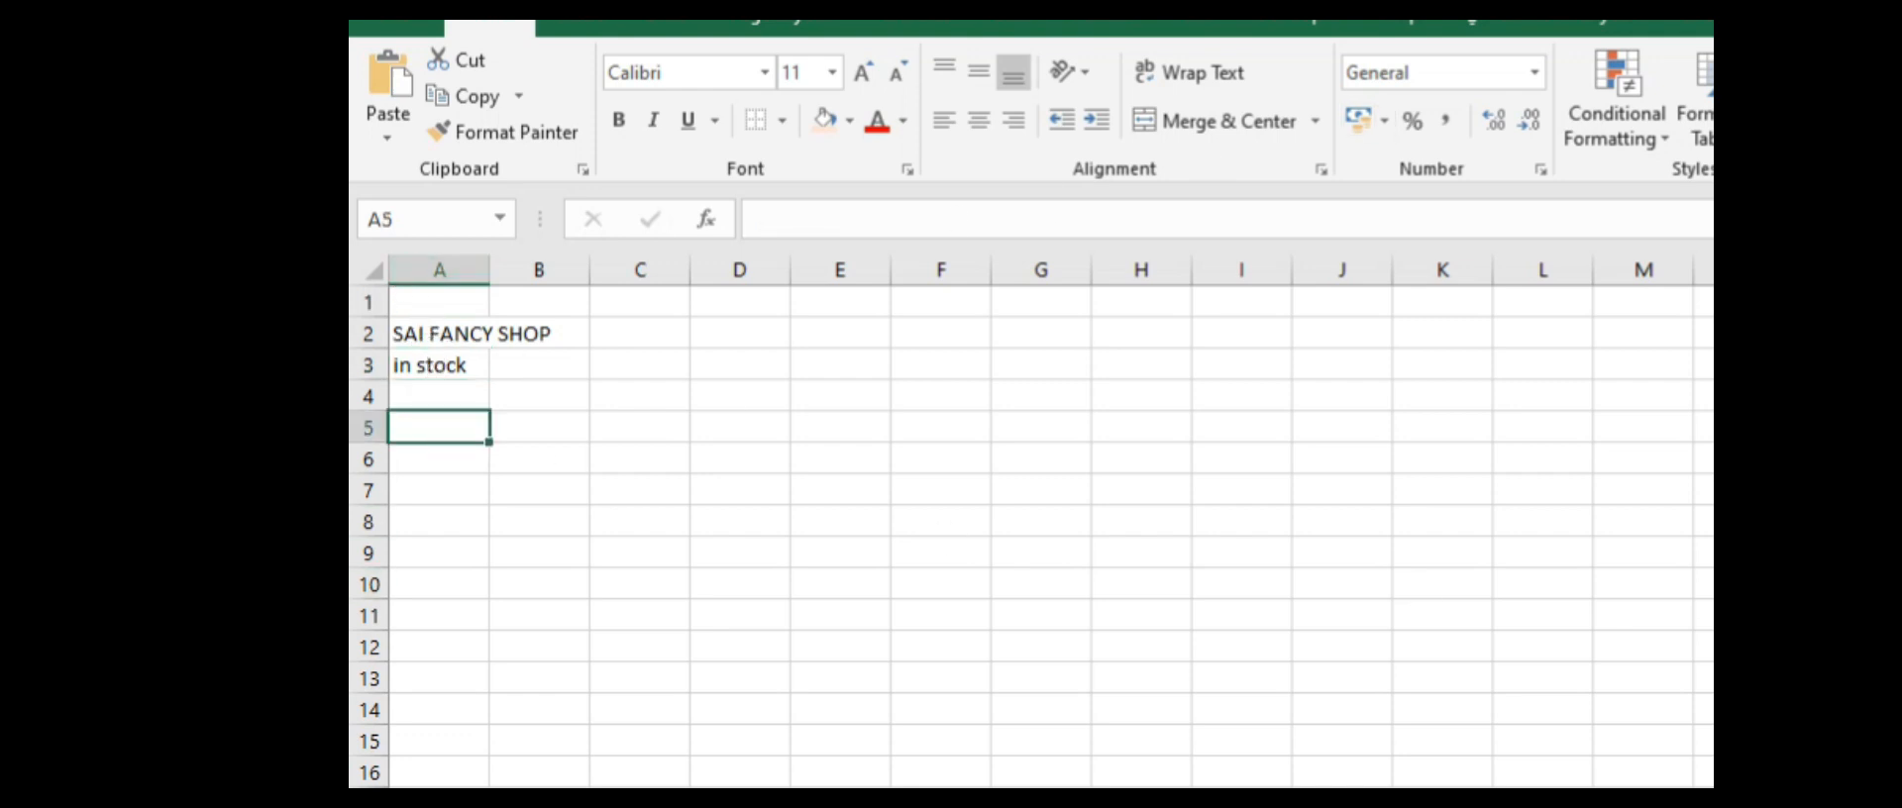
key("Right")
key("Left")
type("d")
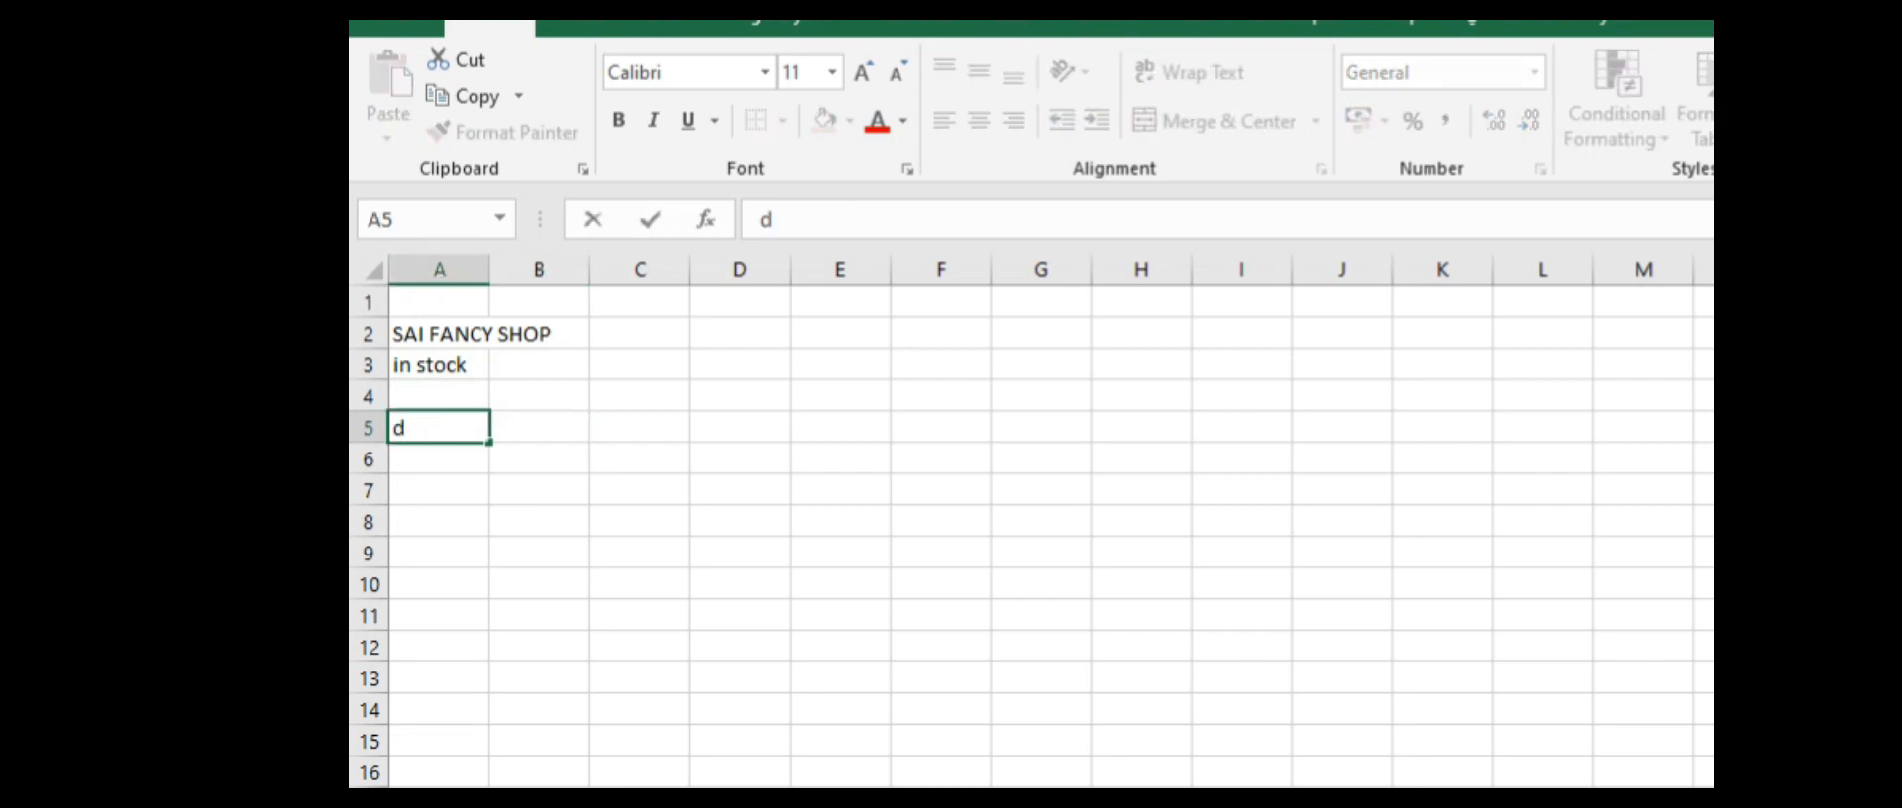
type("ATE")
key("BackSpace")
key("BackSpace")
key("BackSpace")
key("BackSpace")
type("DATE")
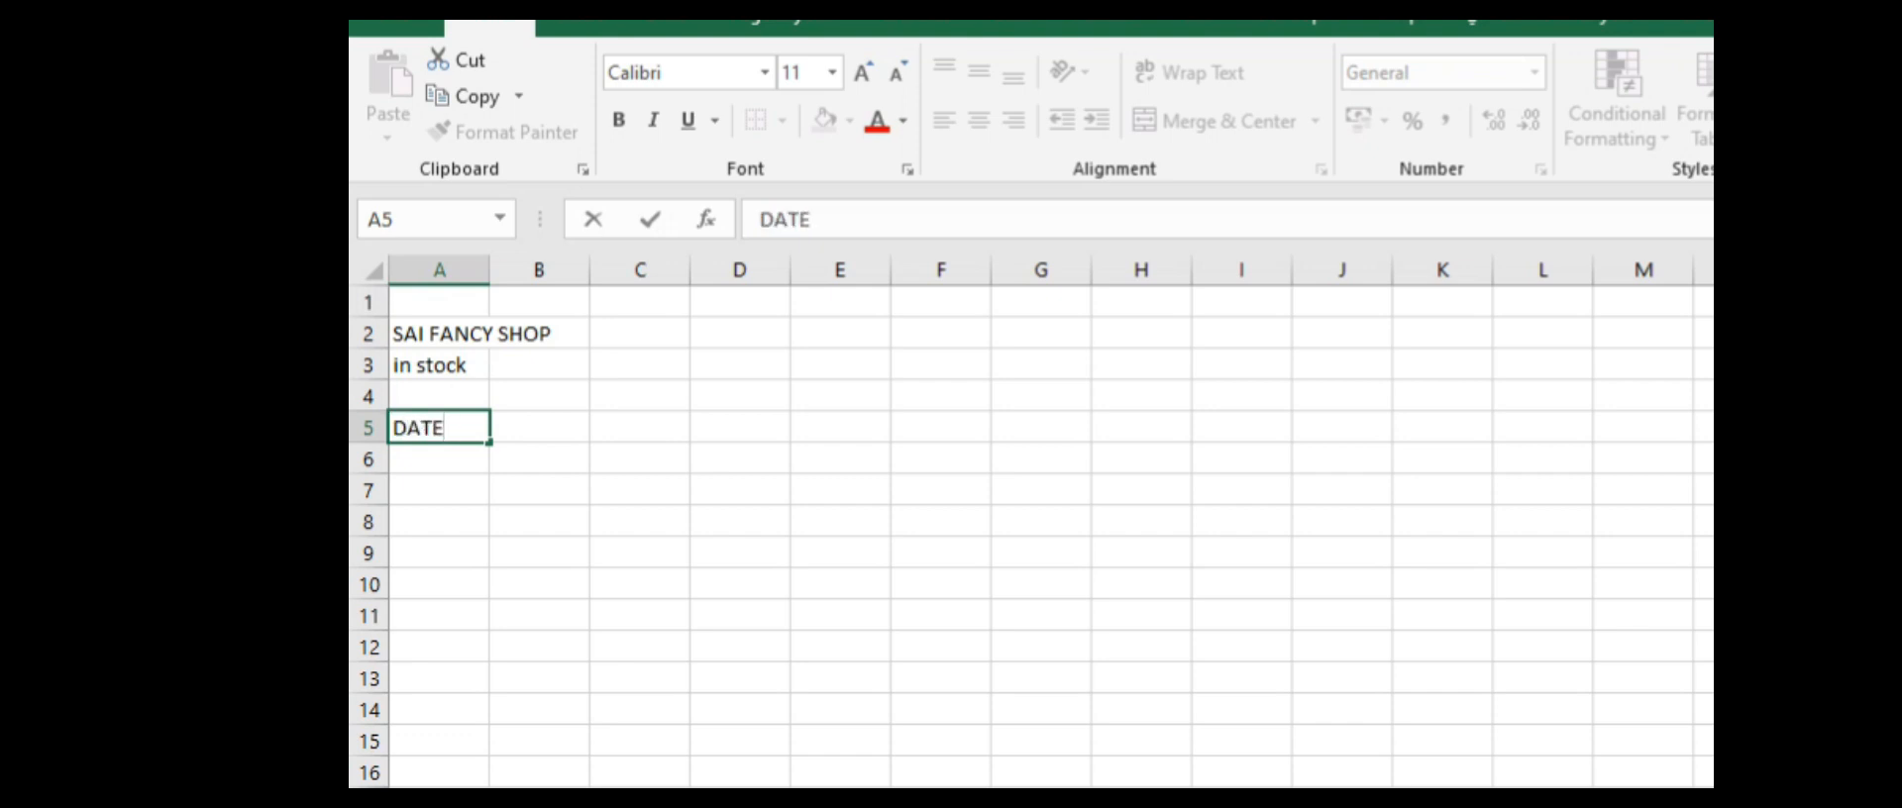
key("Tab")
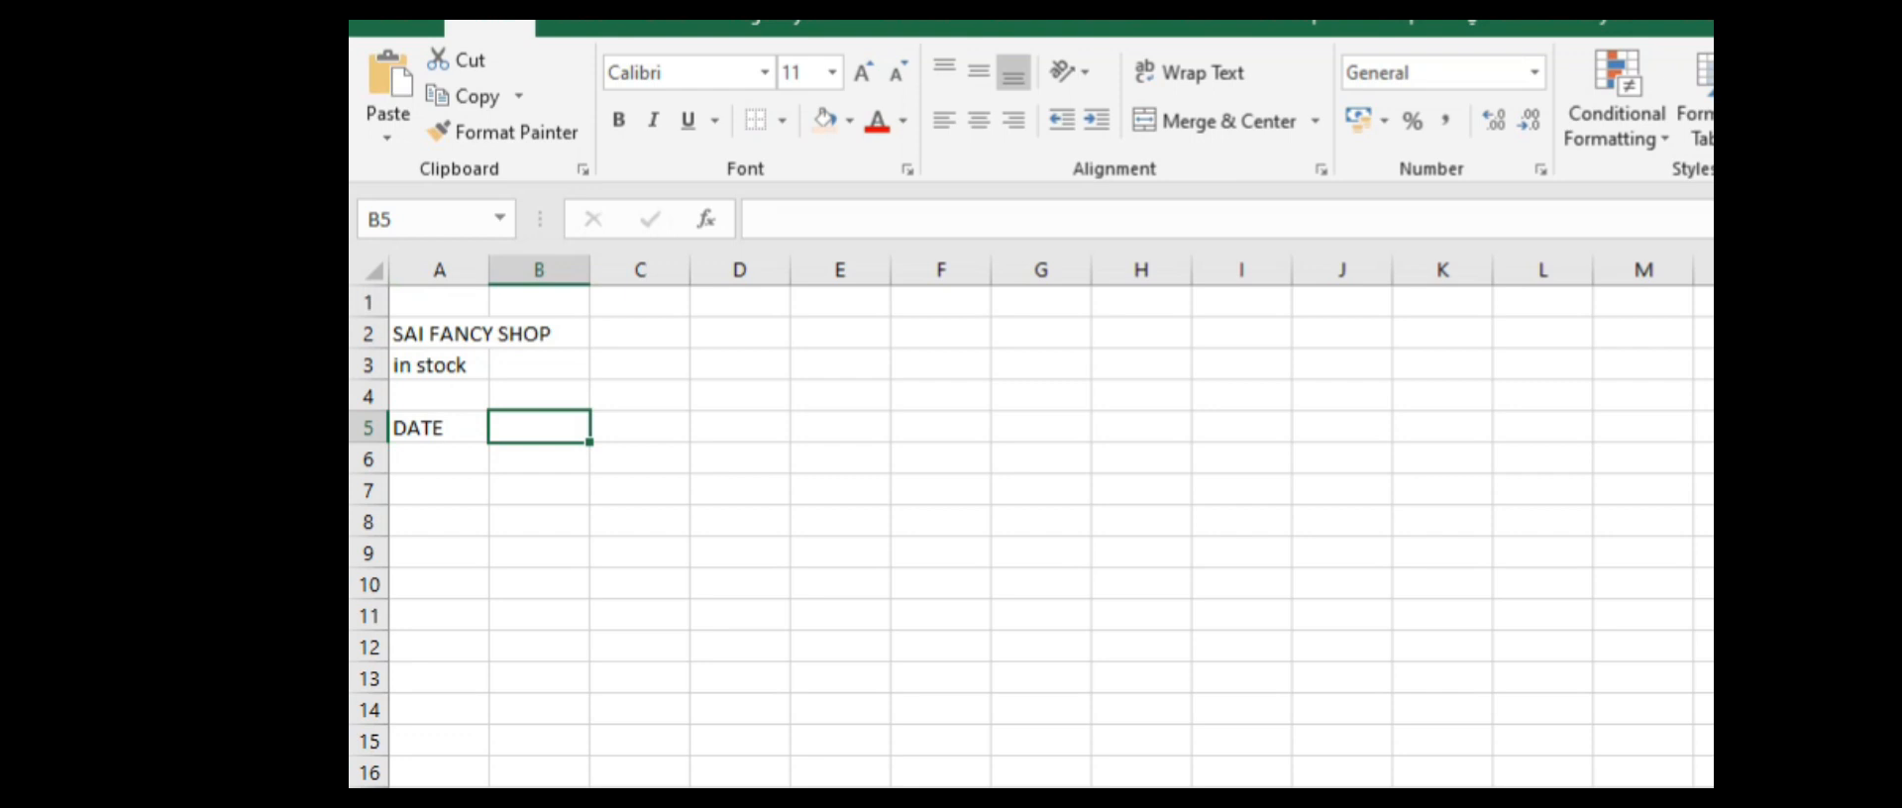
Step: Enter the column headings ITEM NAME, UNIT and QTY in cells B5 to D5
type("ITE")
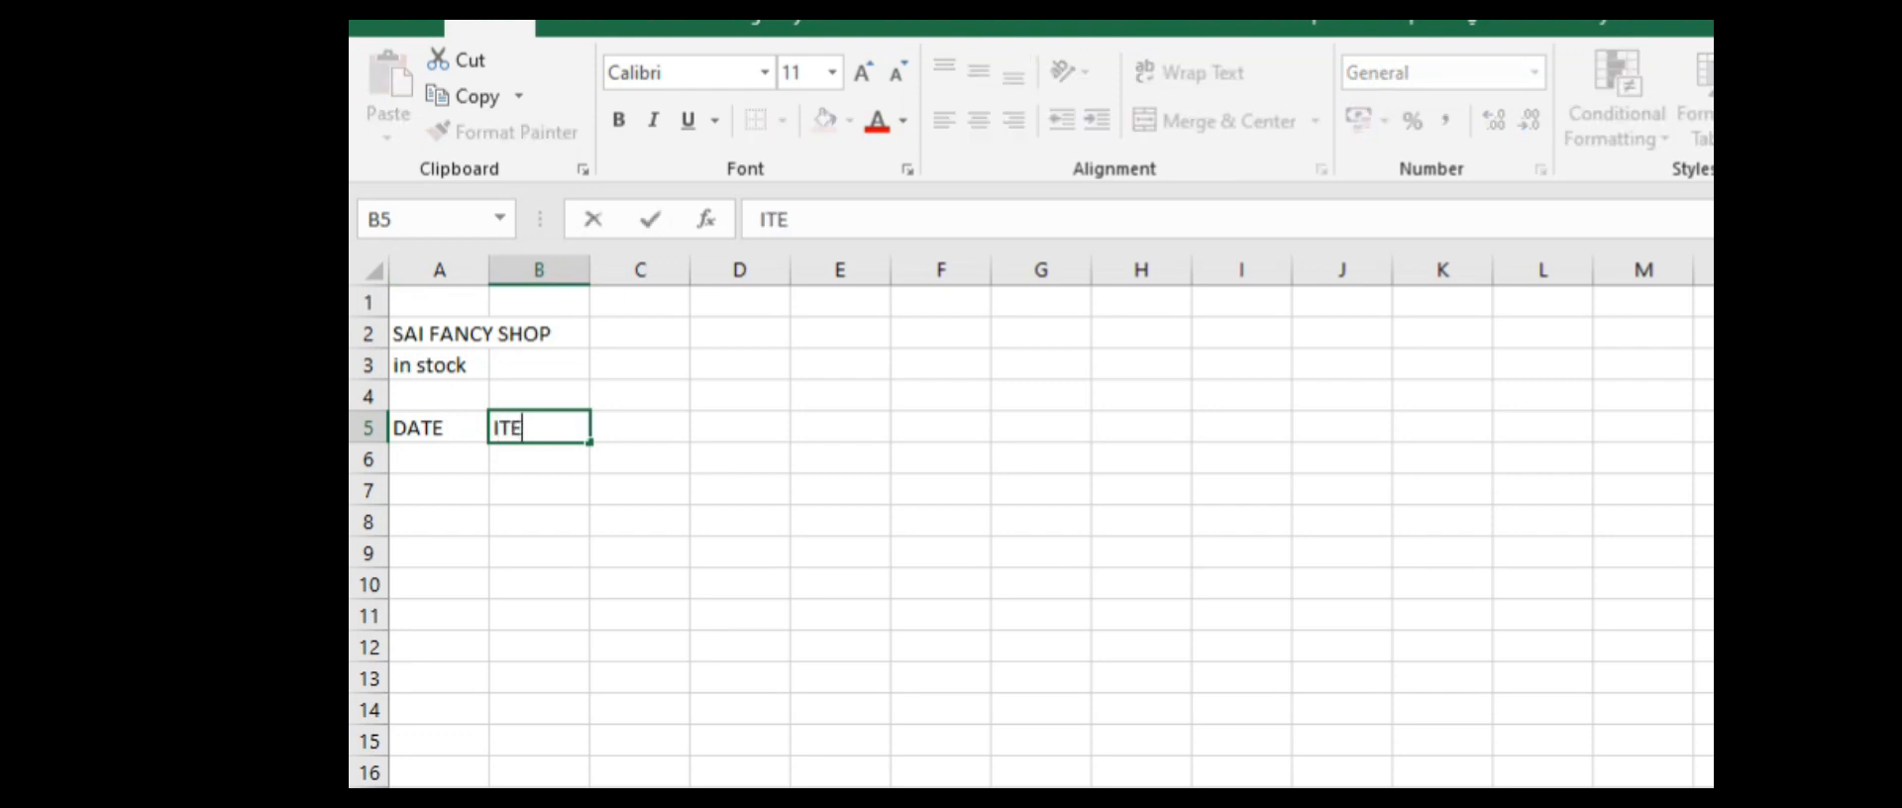
type("M NAME")
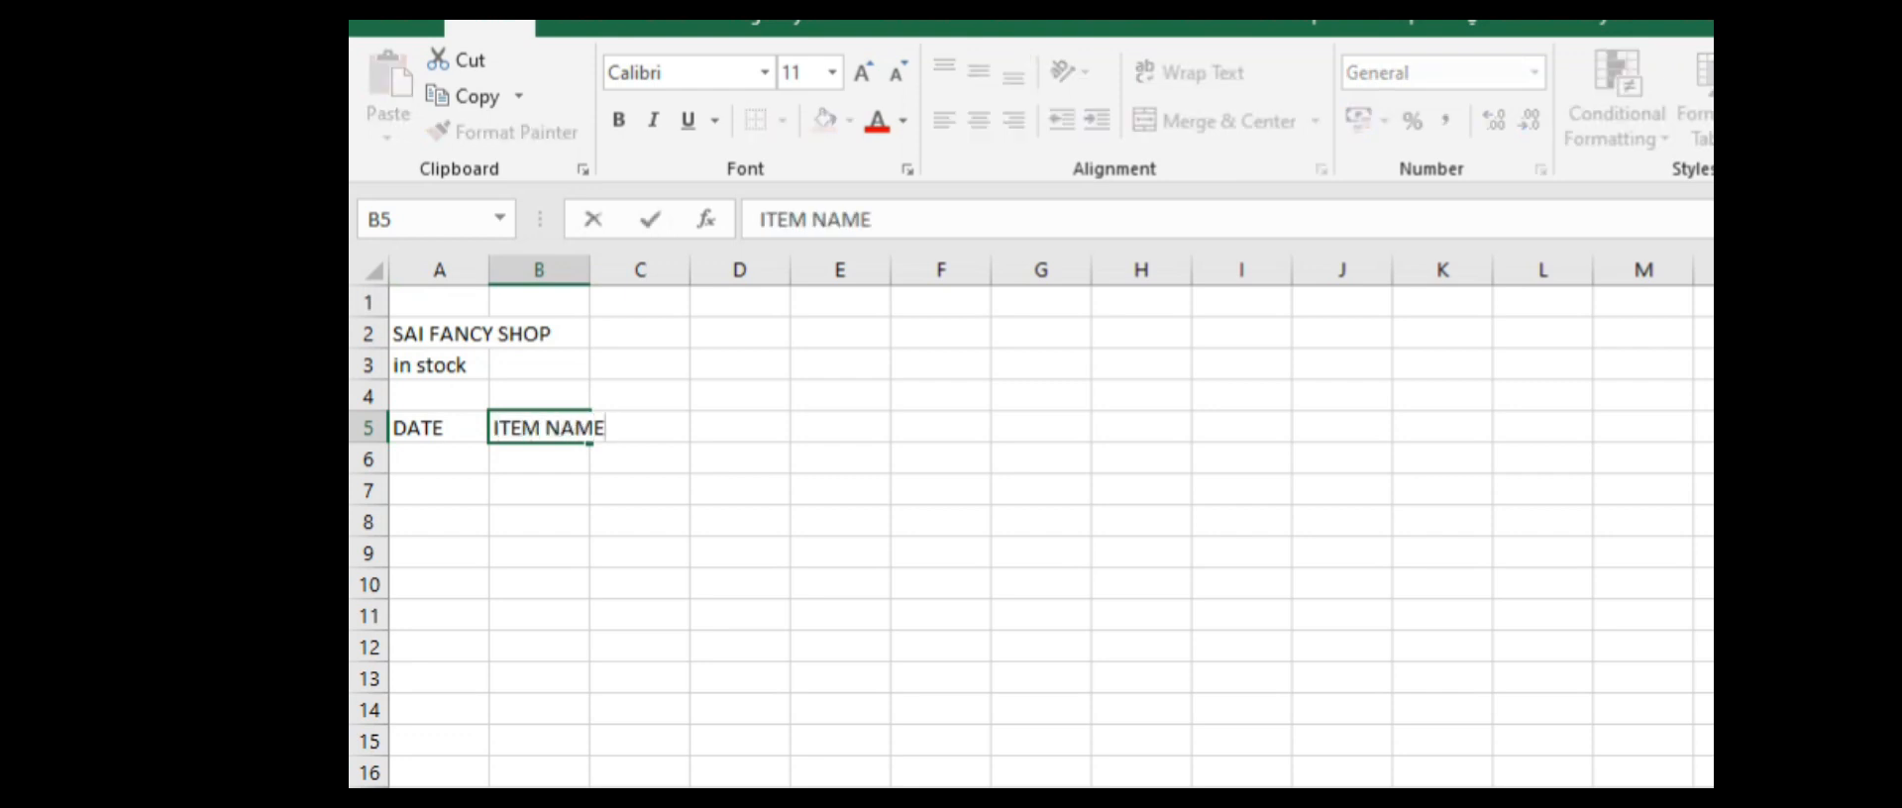
key("Tab")
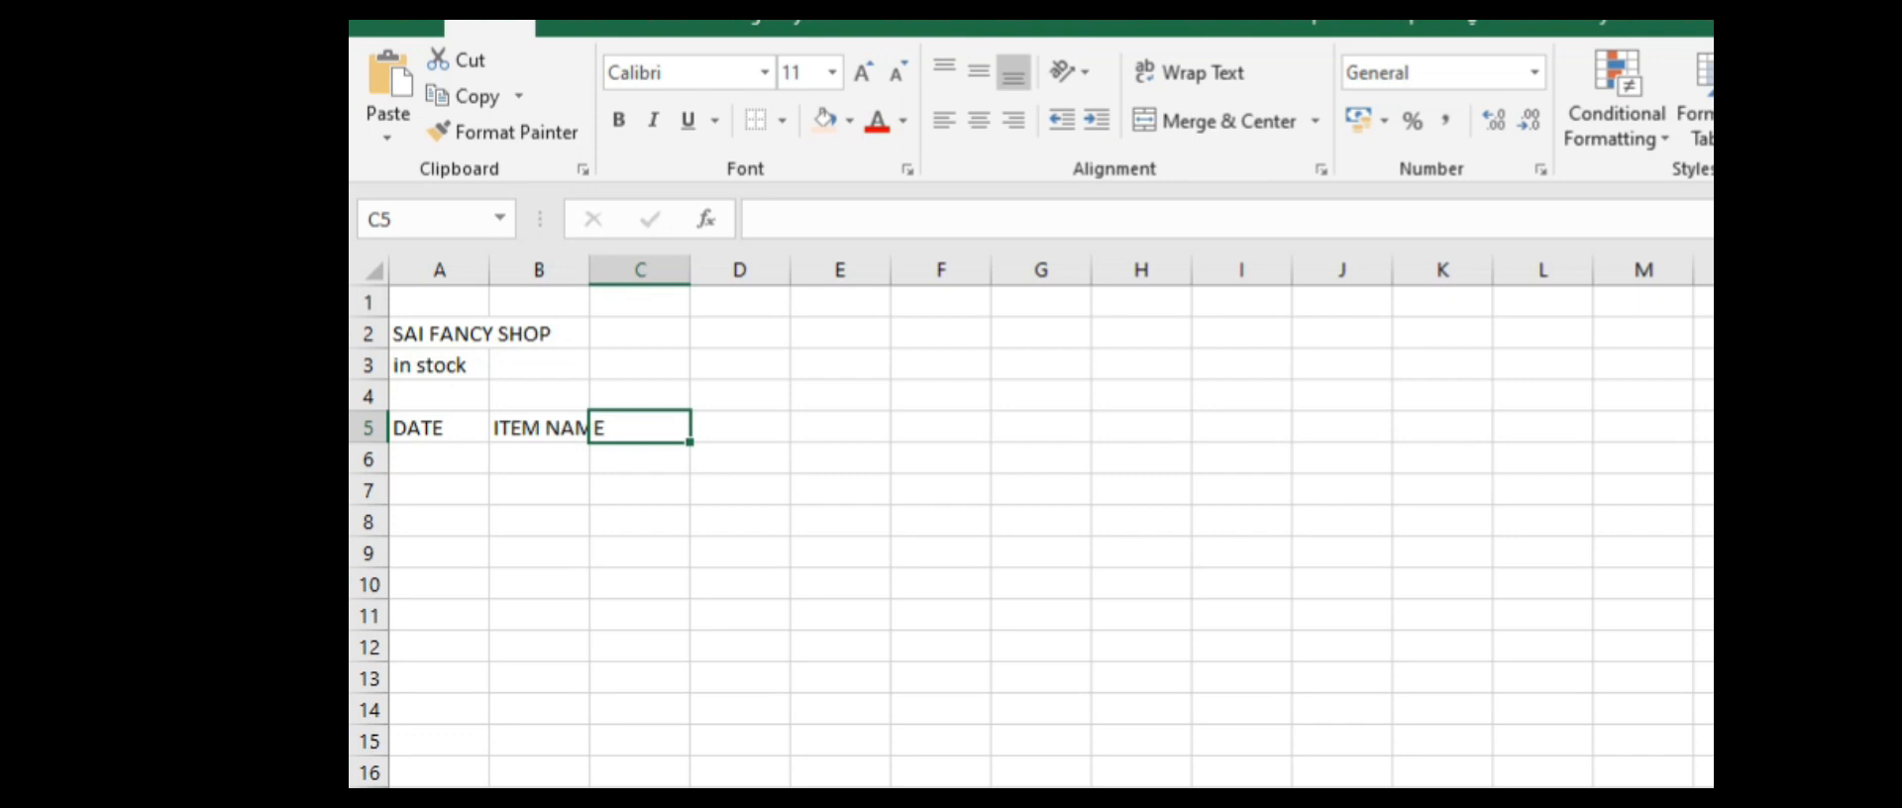
type("UNIT")
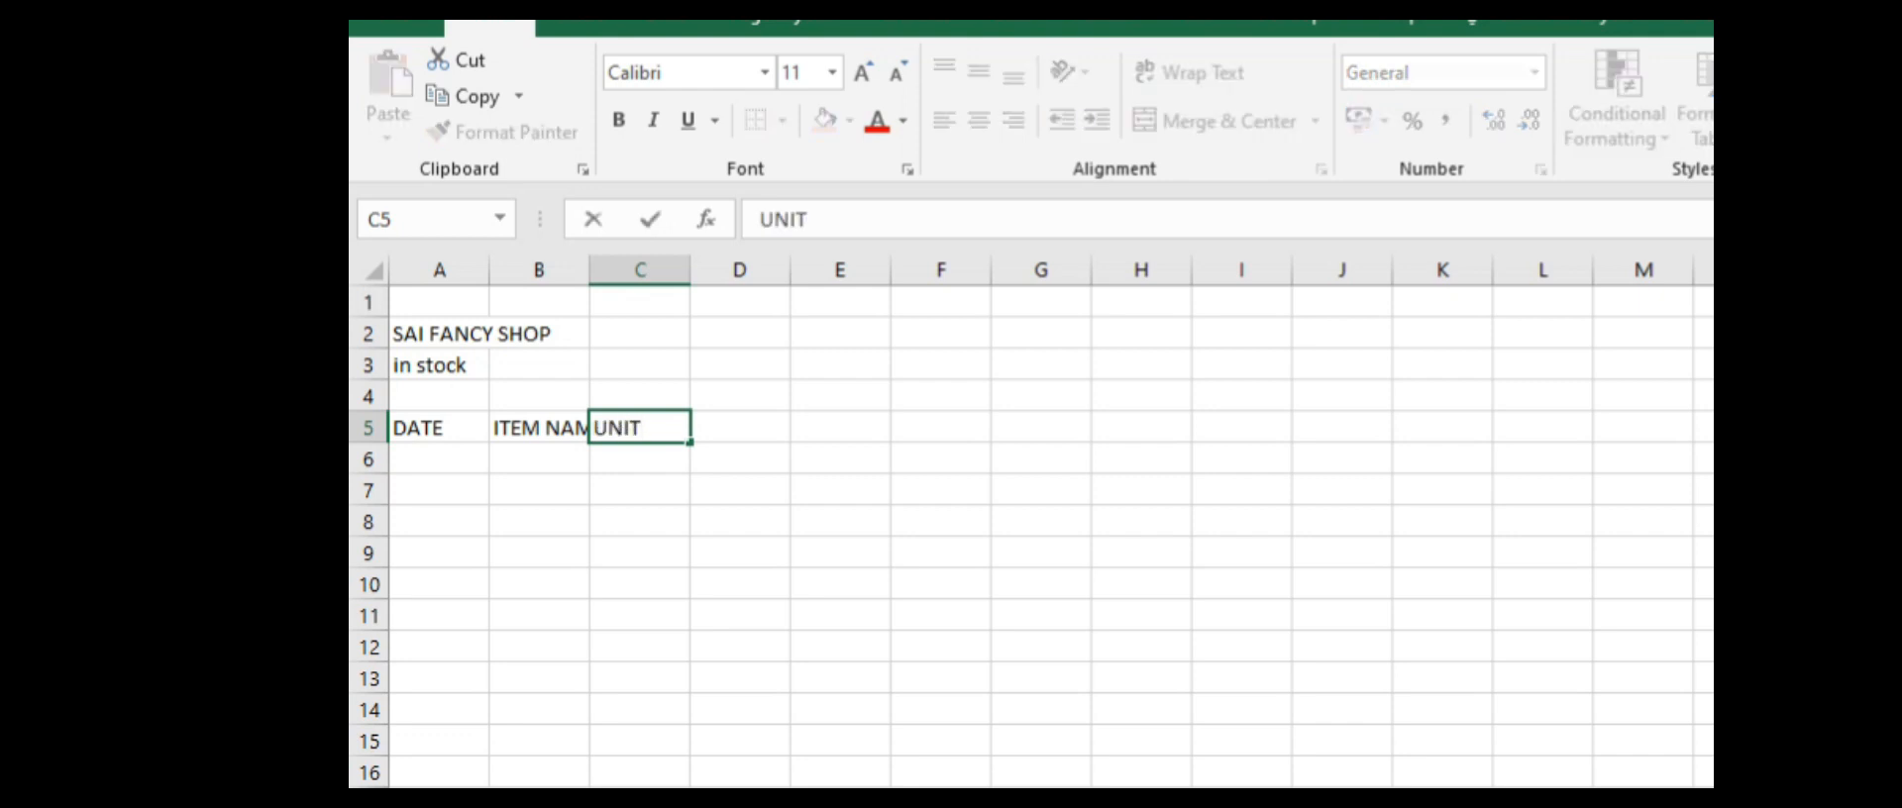
key("Tab")
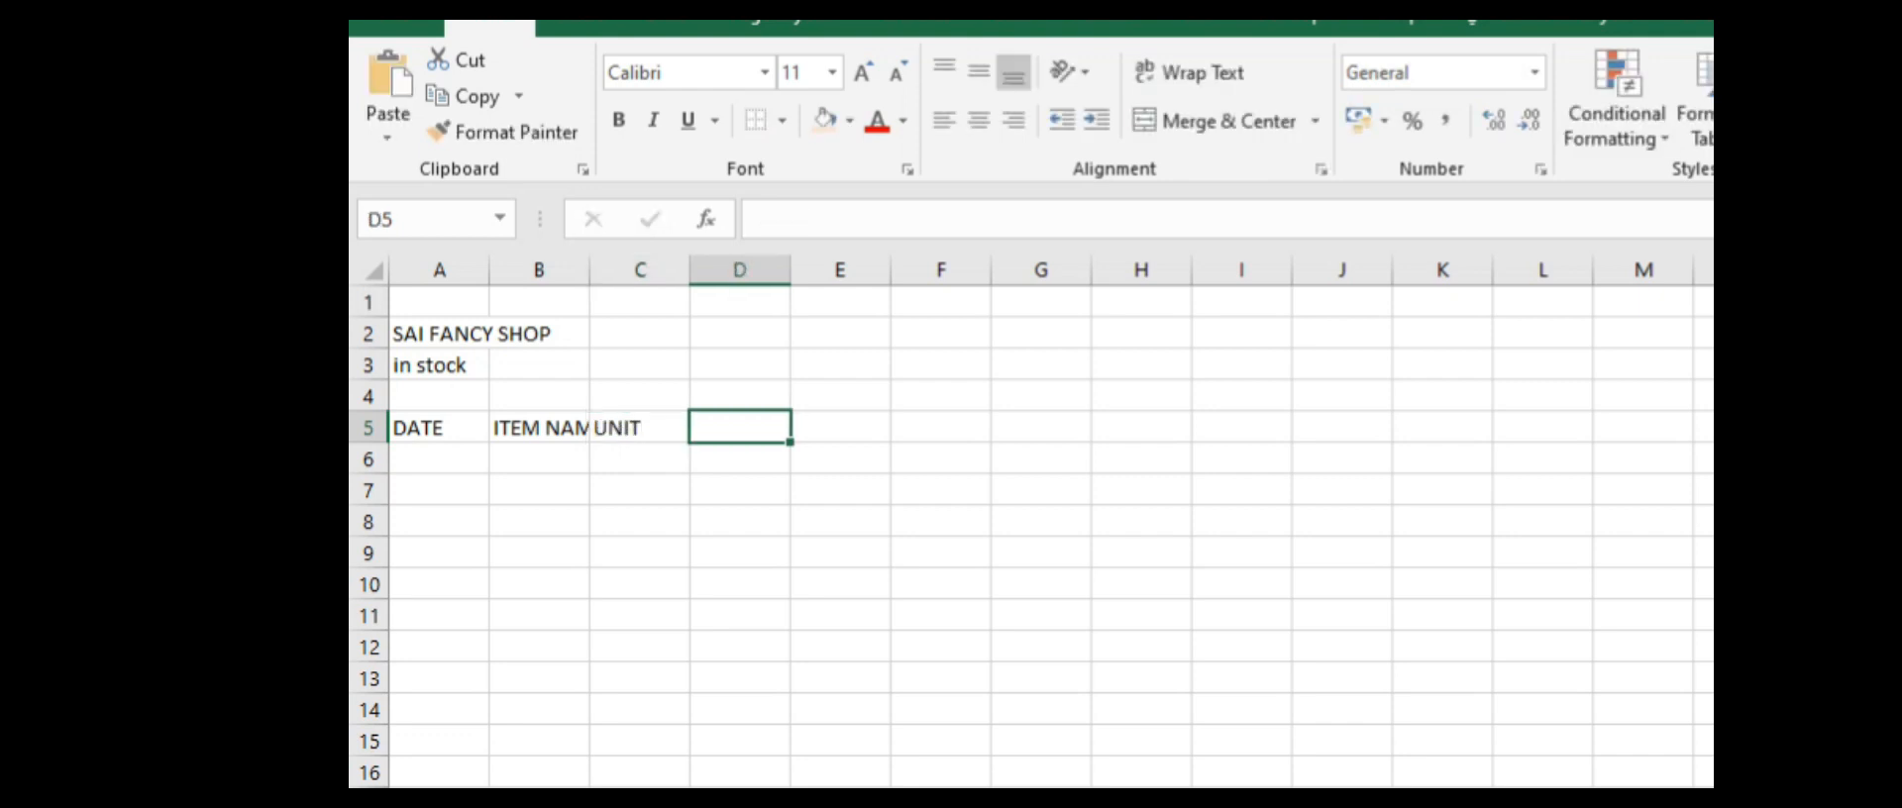
type("QTY")
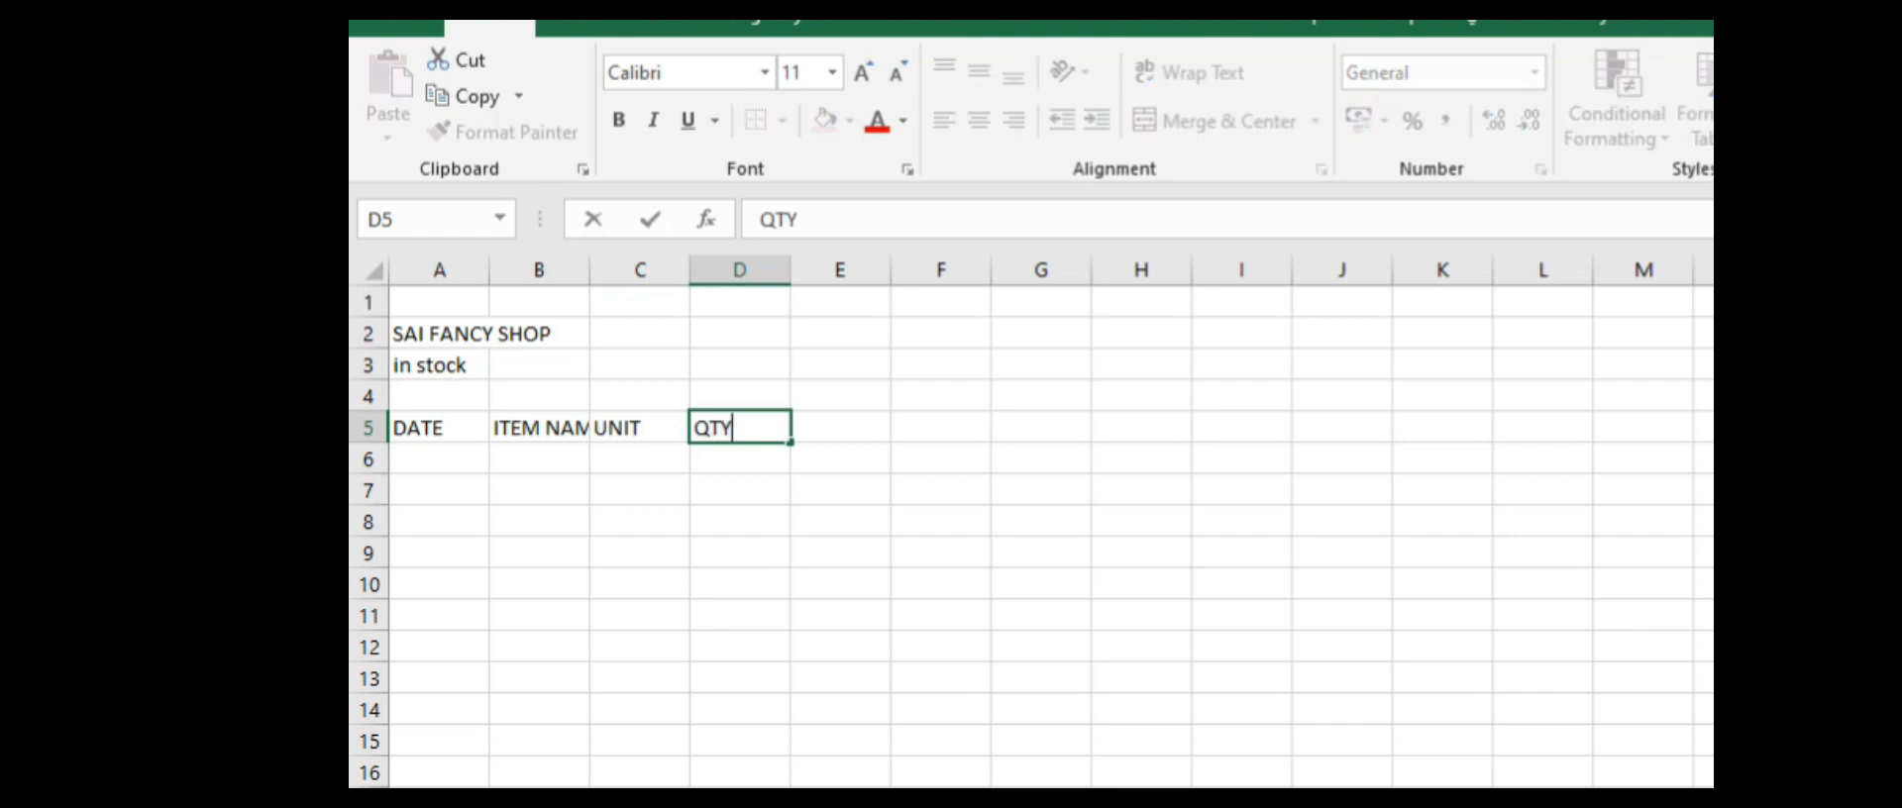
key("Tab")
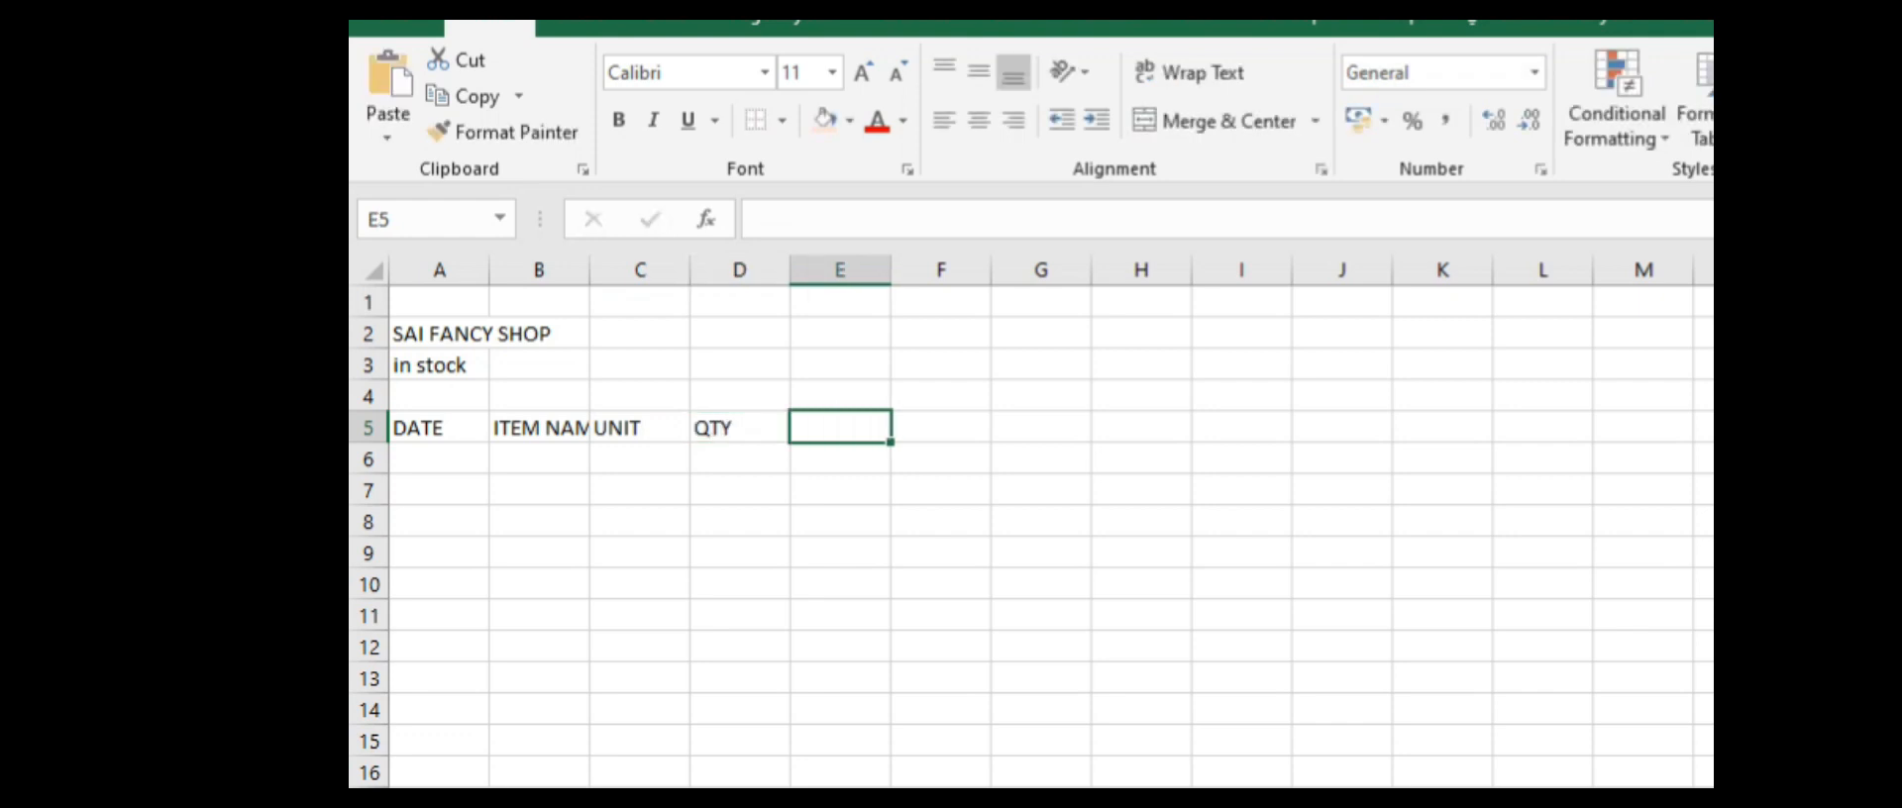
Step: Complete the heading row with RATE, M.R.P and AMOUNT in cells E5 to G5
type("RAT")
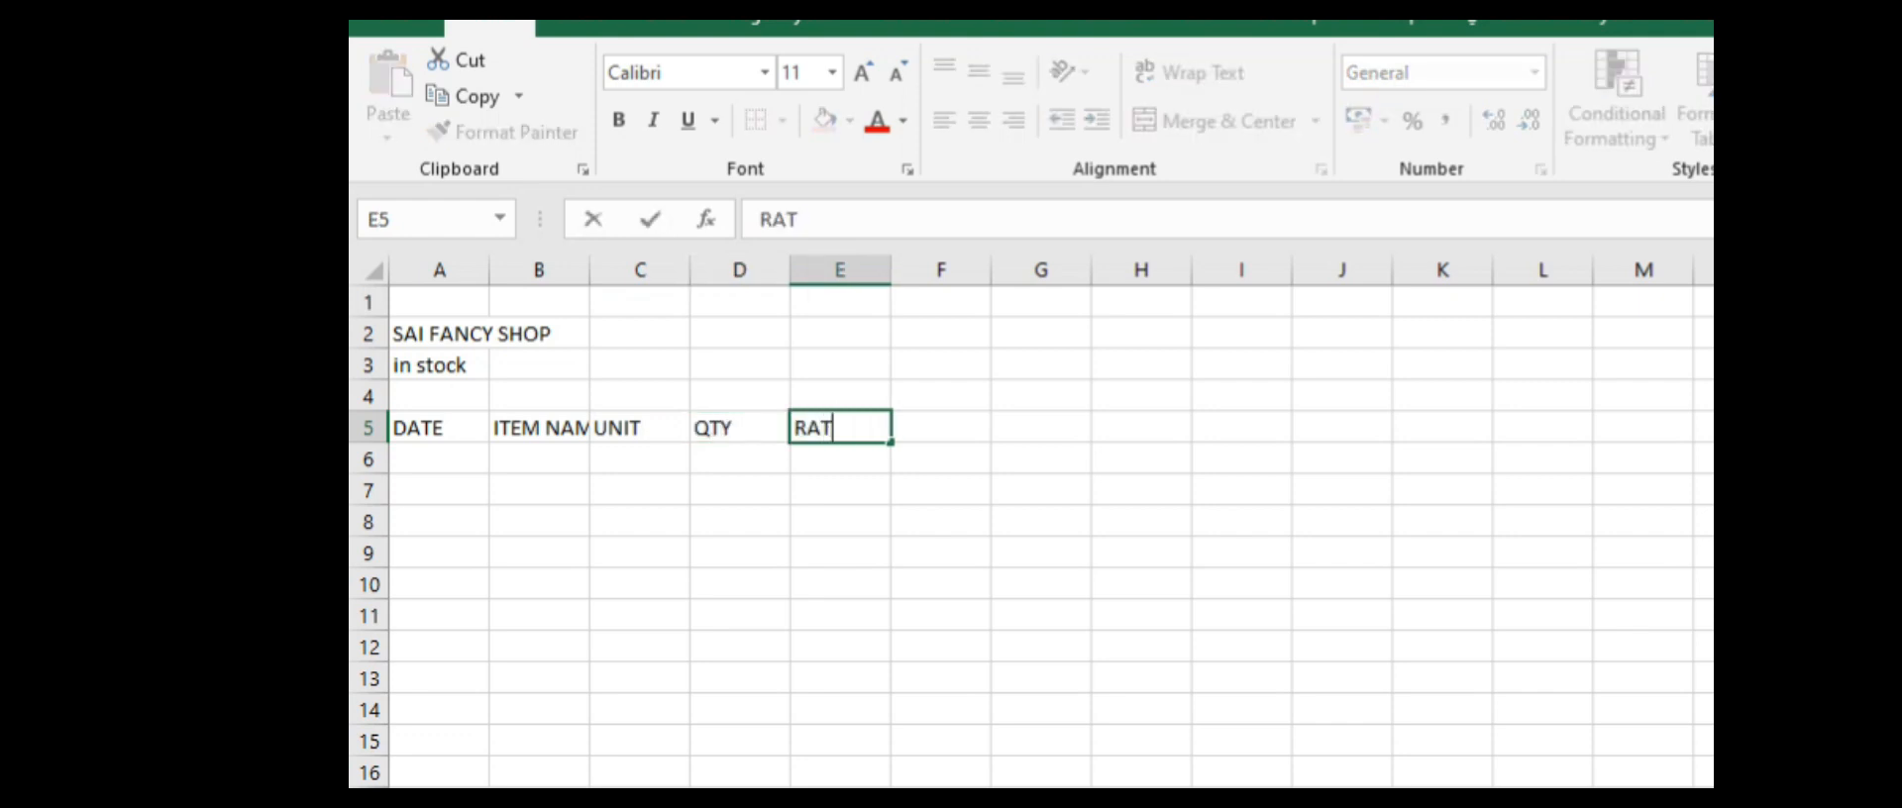
type("E")
key("Tab")
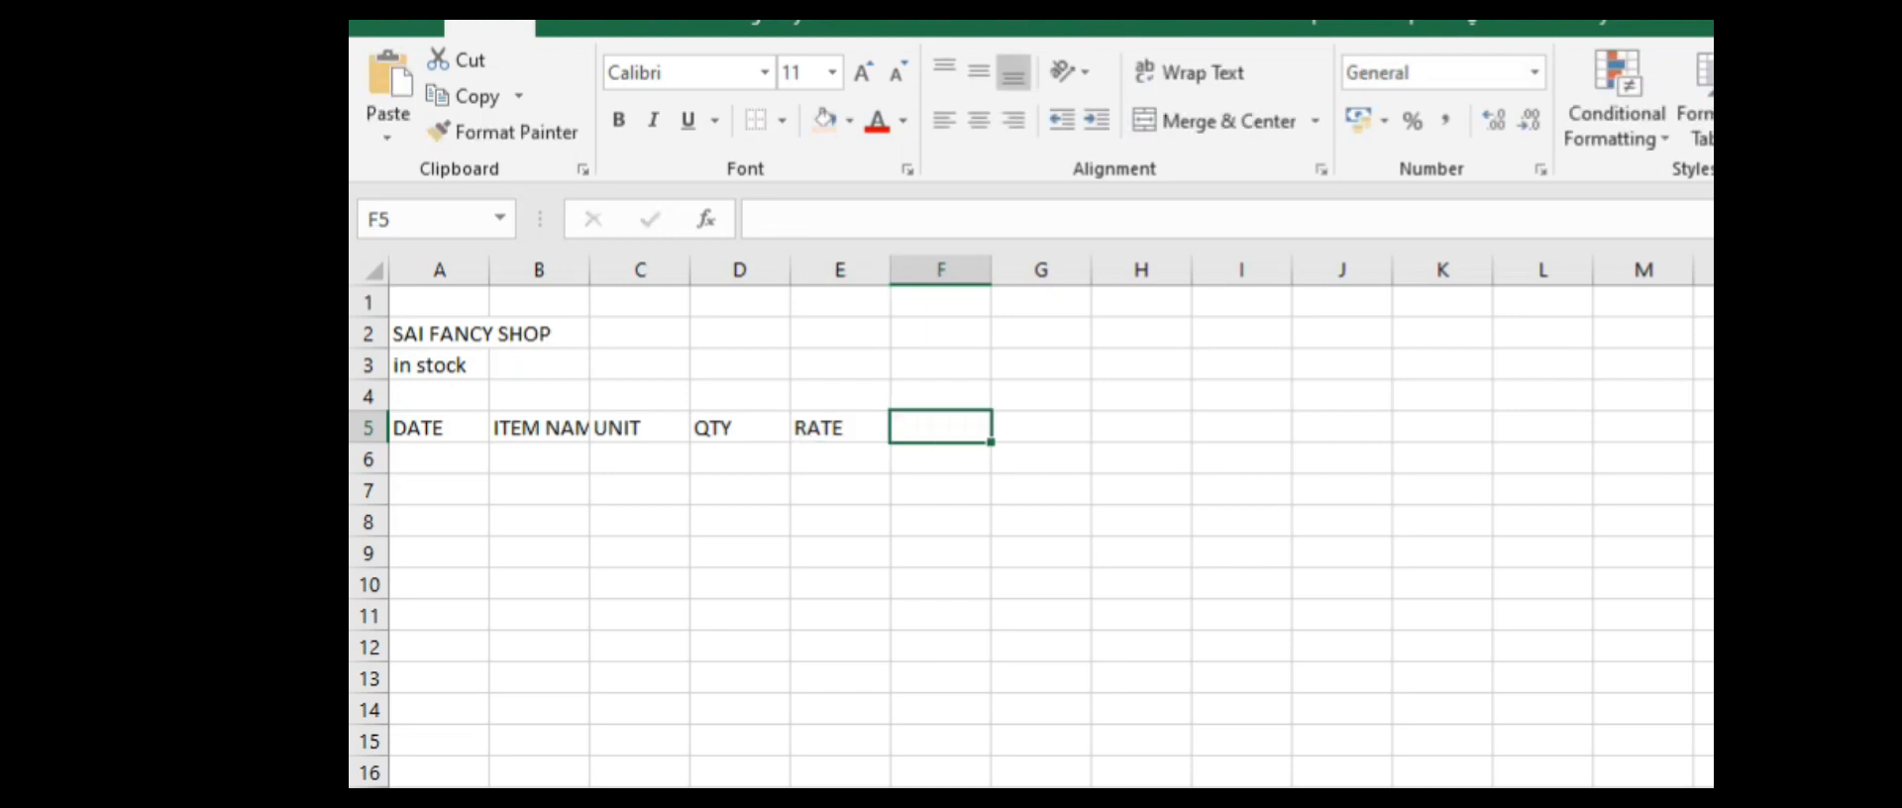
type("M")
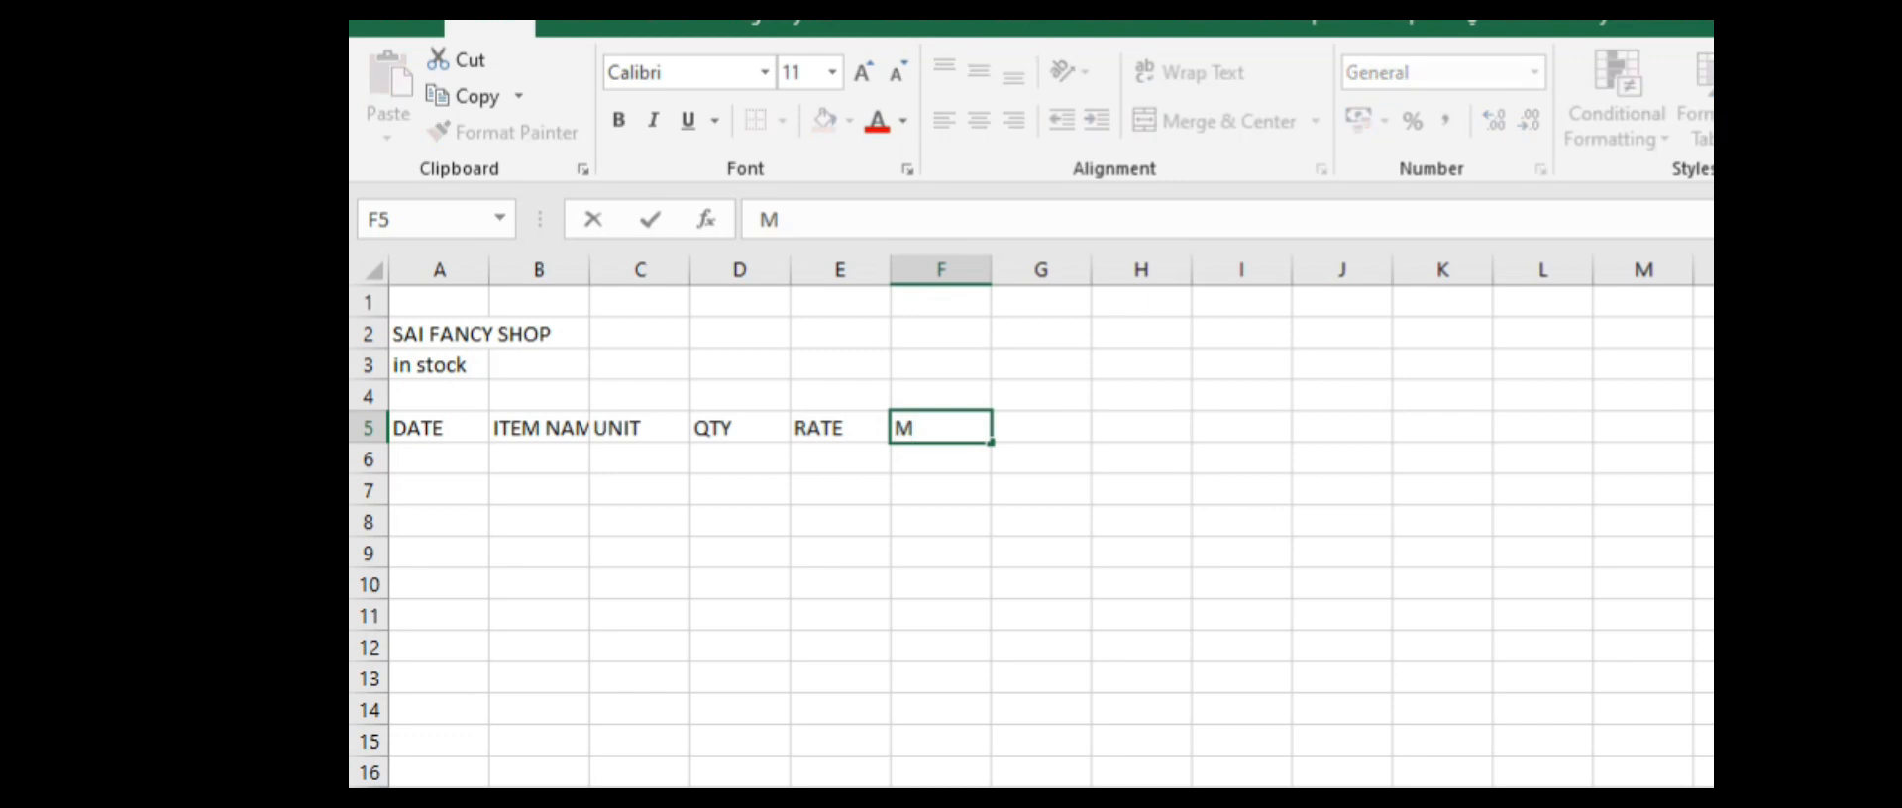
type(".R.P")
key("Tab")
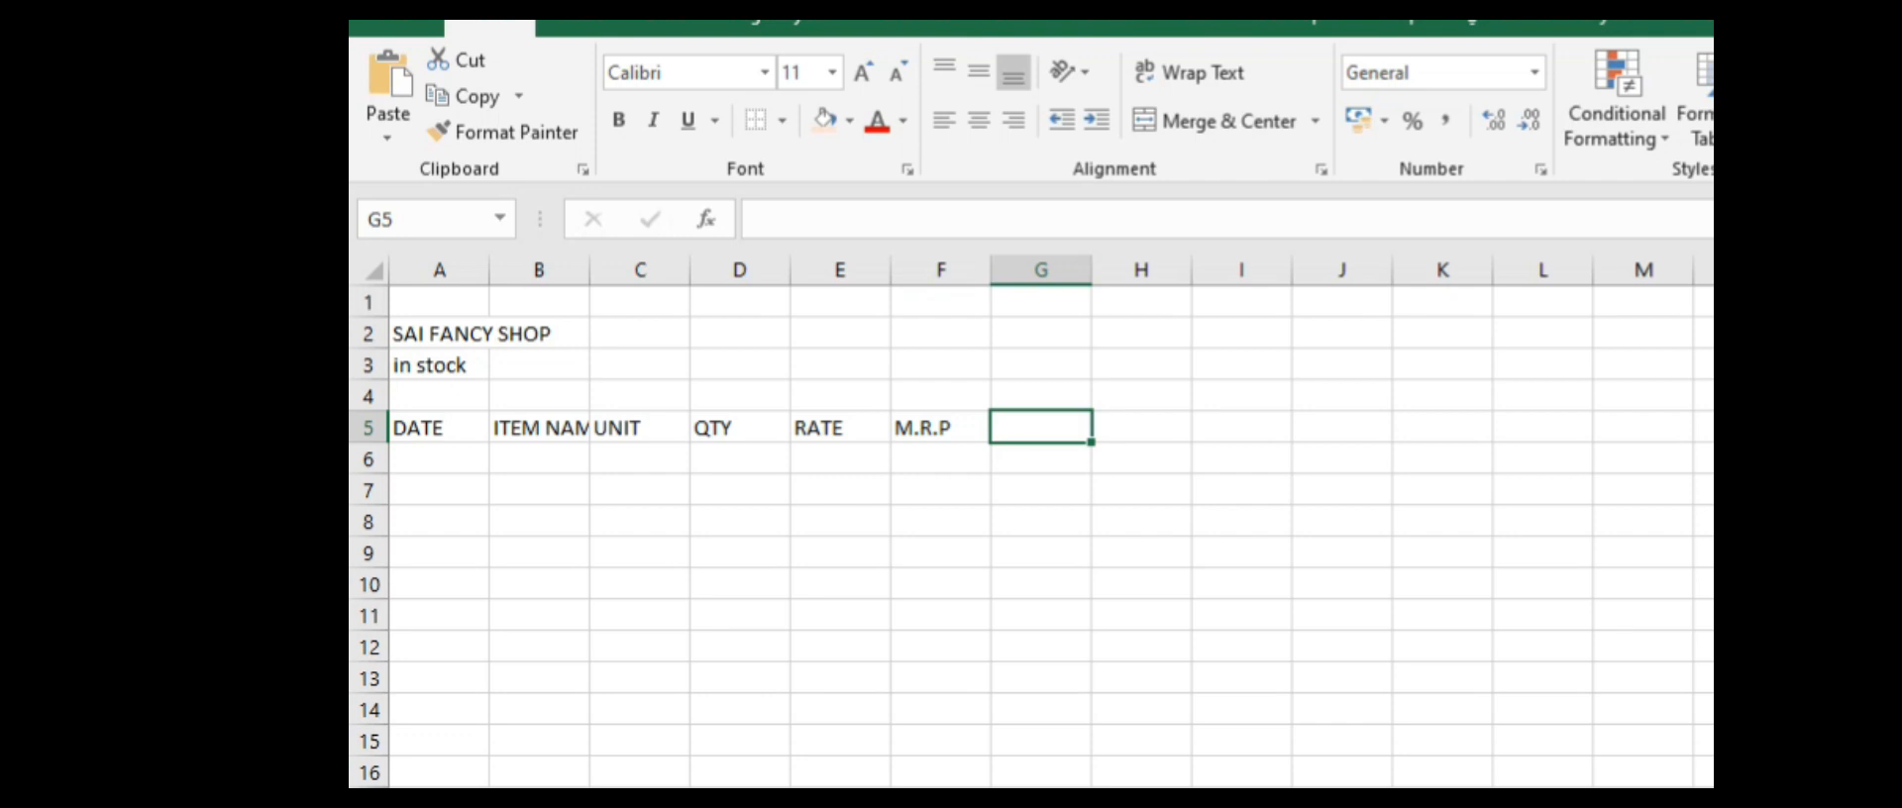
type("AMOUN")
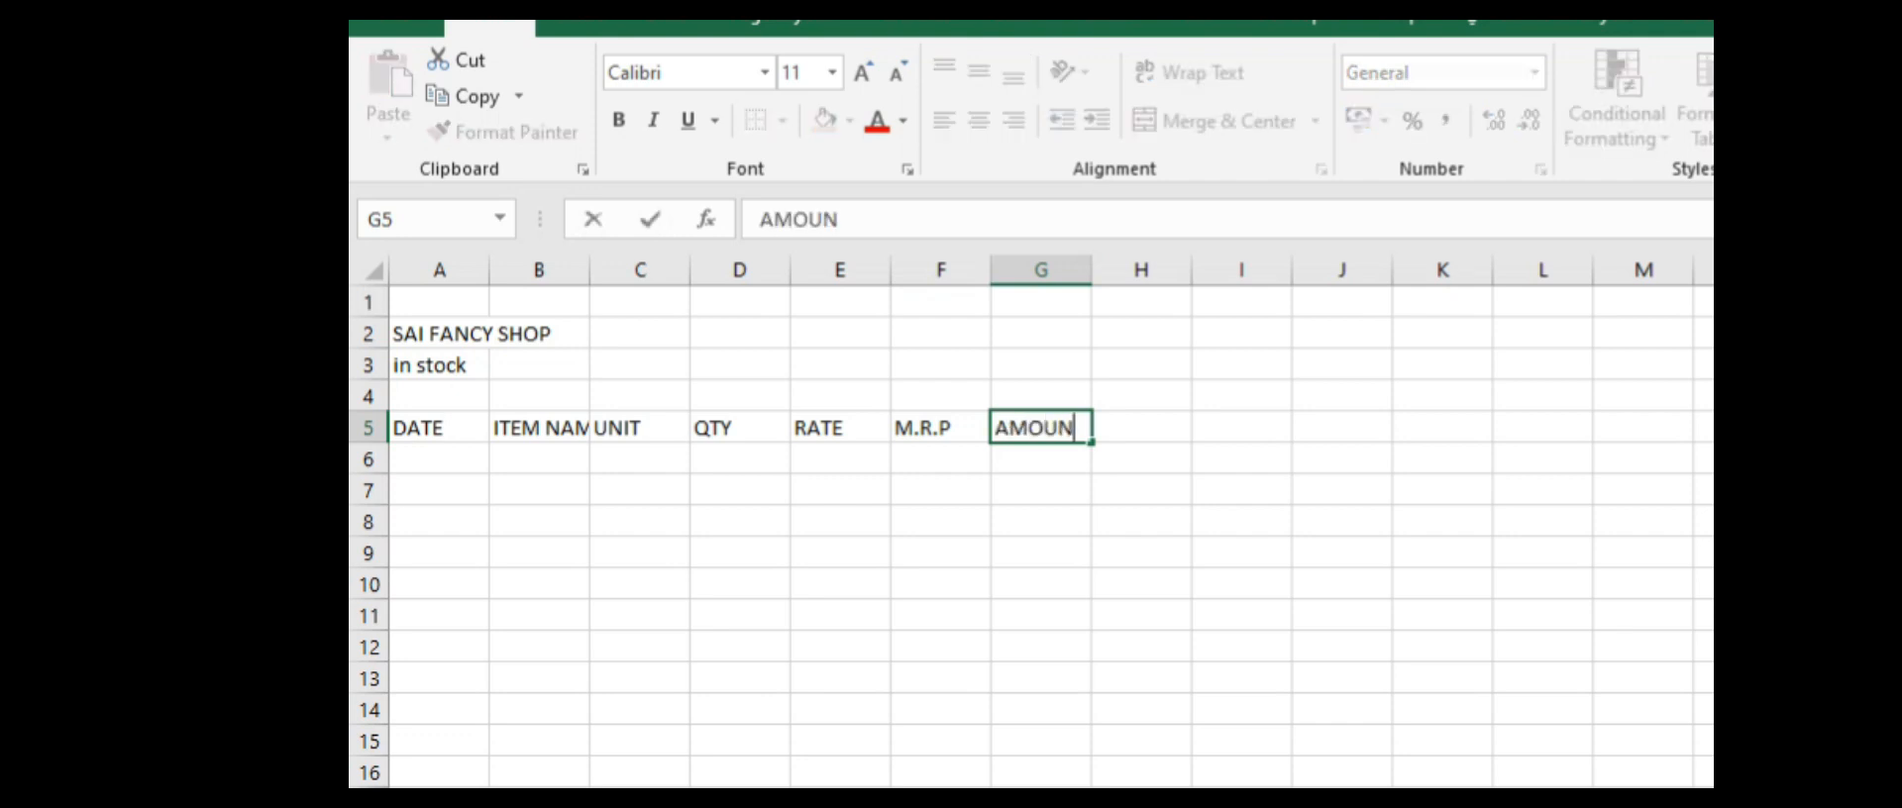
type("T")
key("Return")
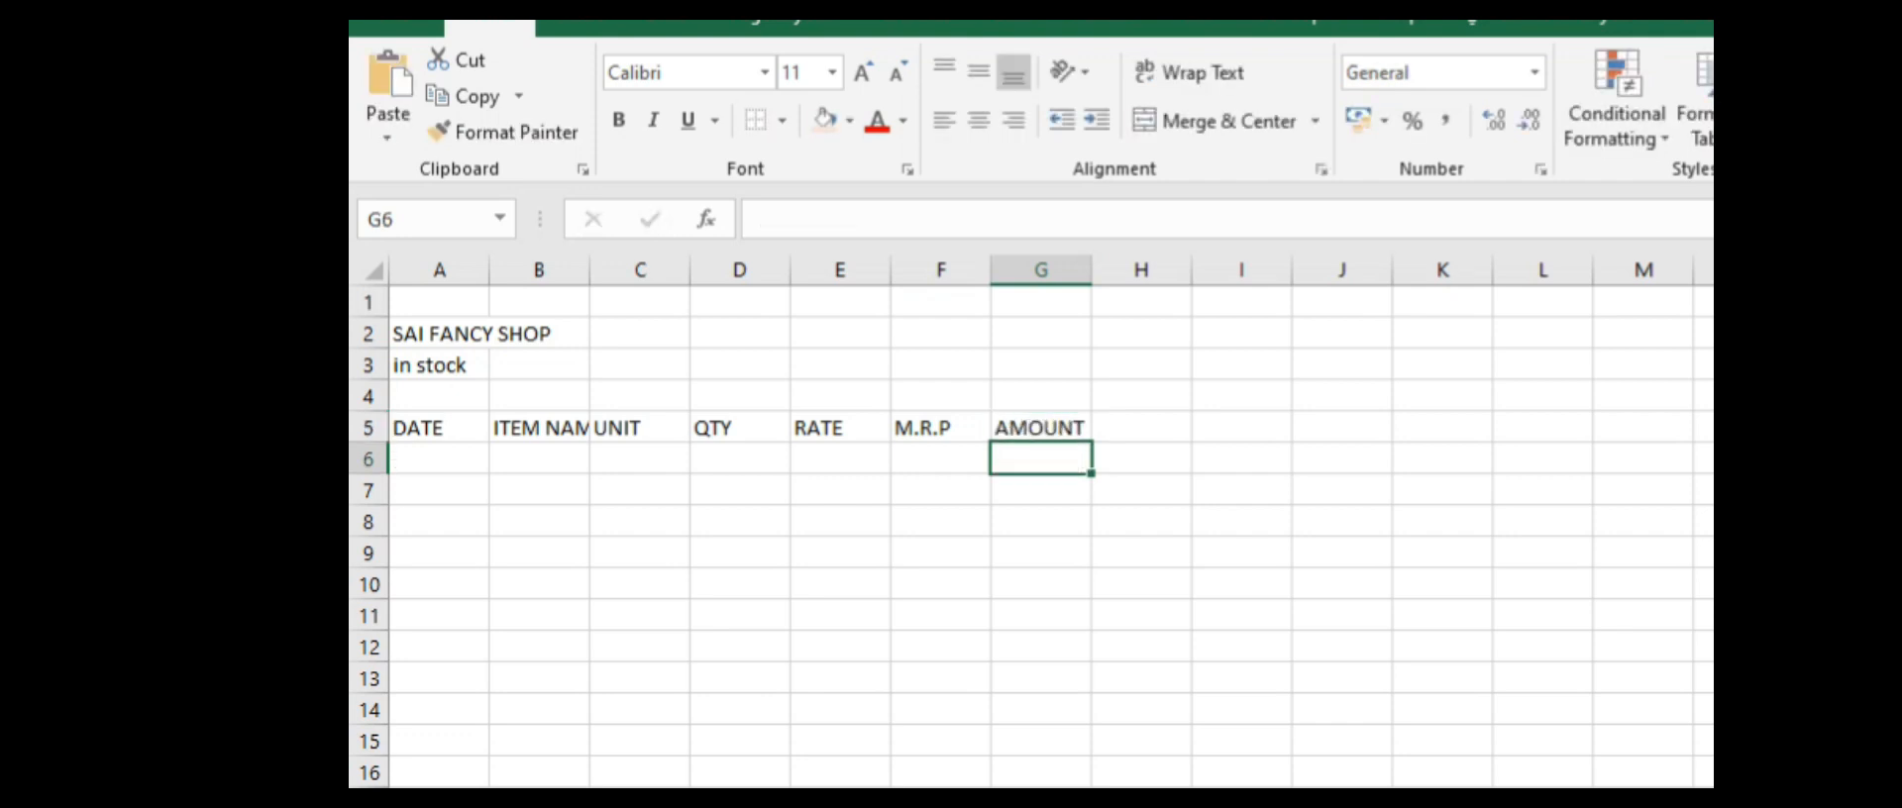
Step: Widen column B so the ITEM NAME heading fits with extra room to spare
left_click(940, 425)
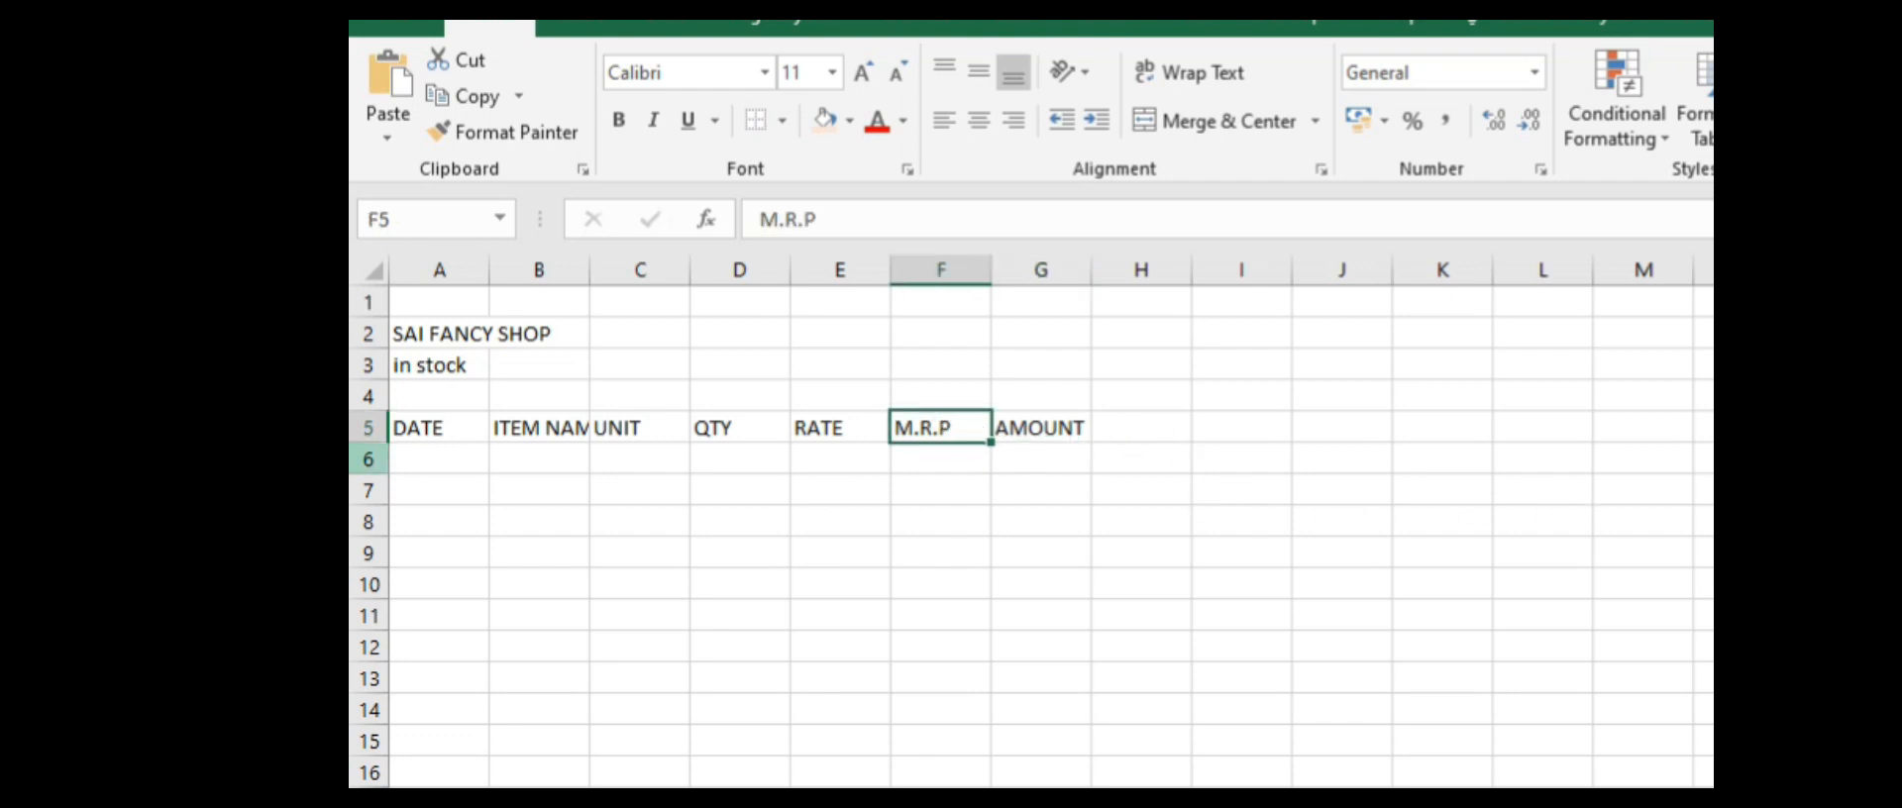
double_click(589, 270)
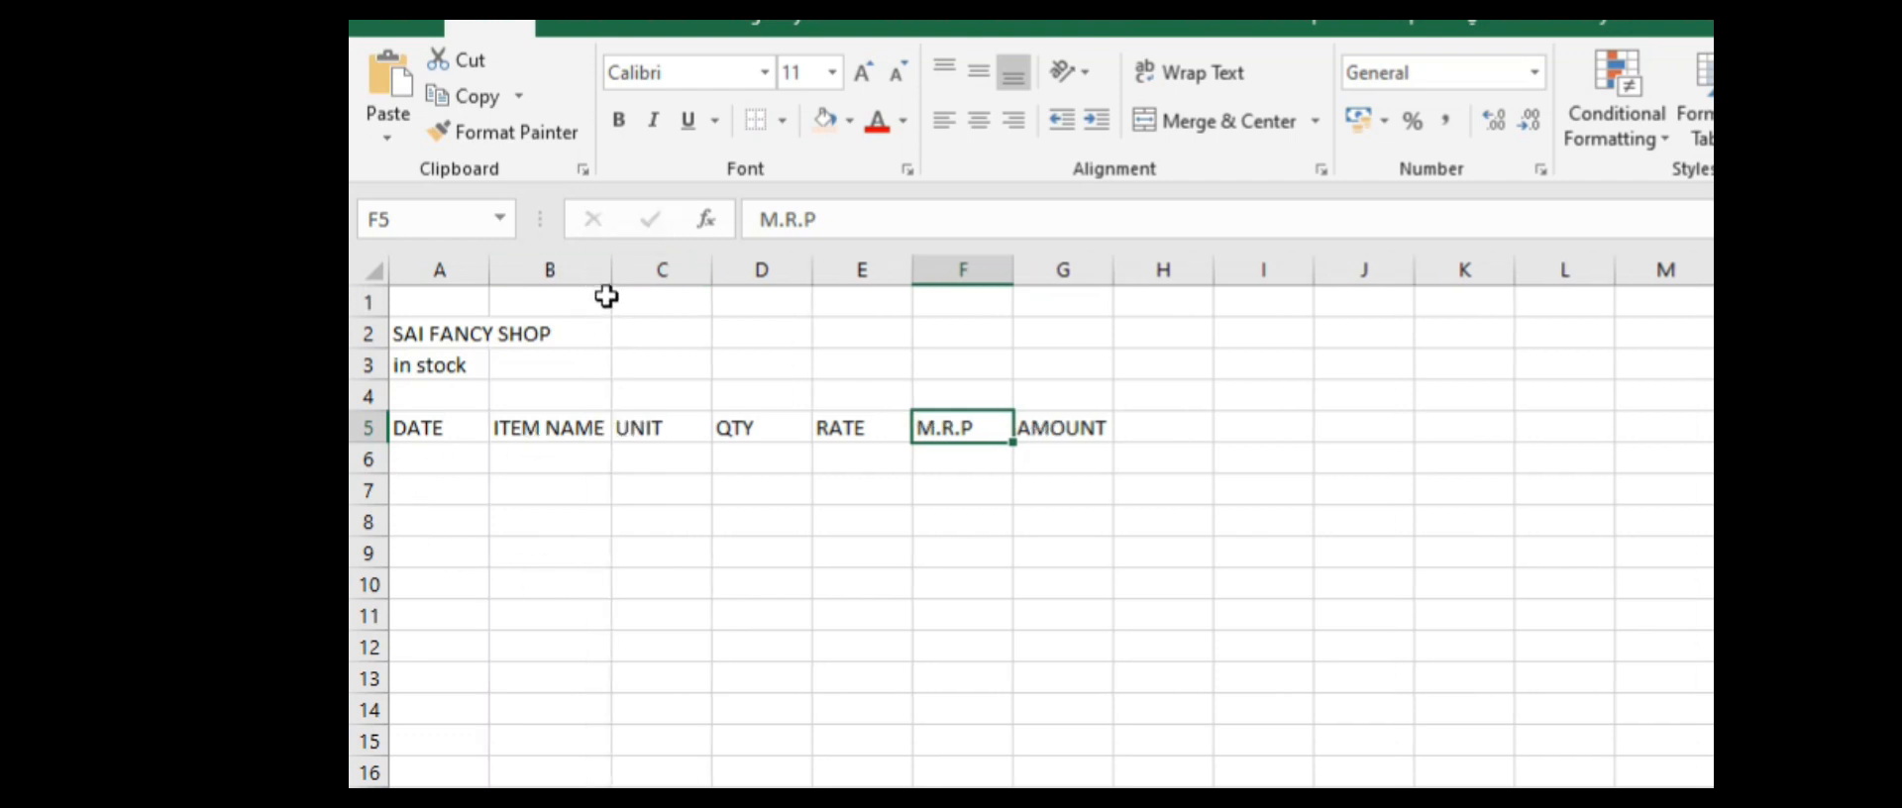
left_click_drag(609, 270, 680, 270)
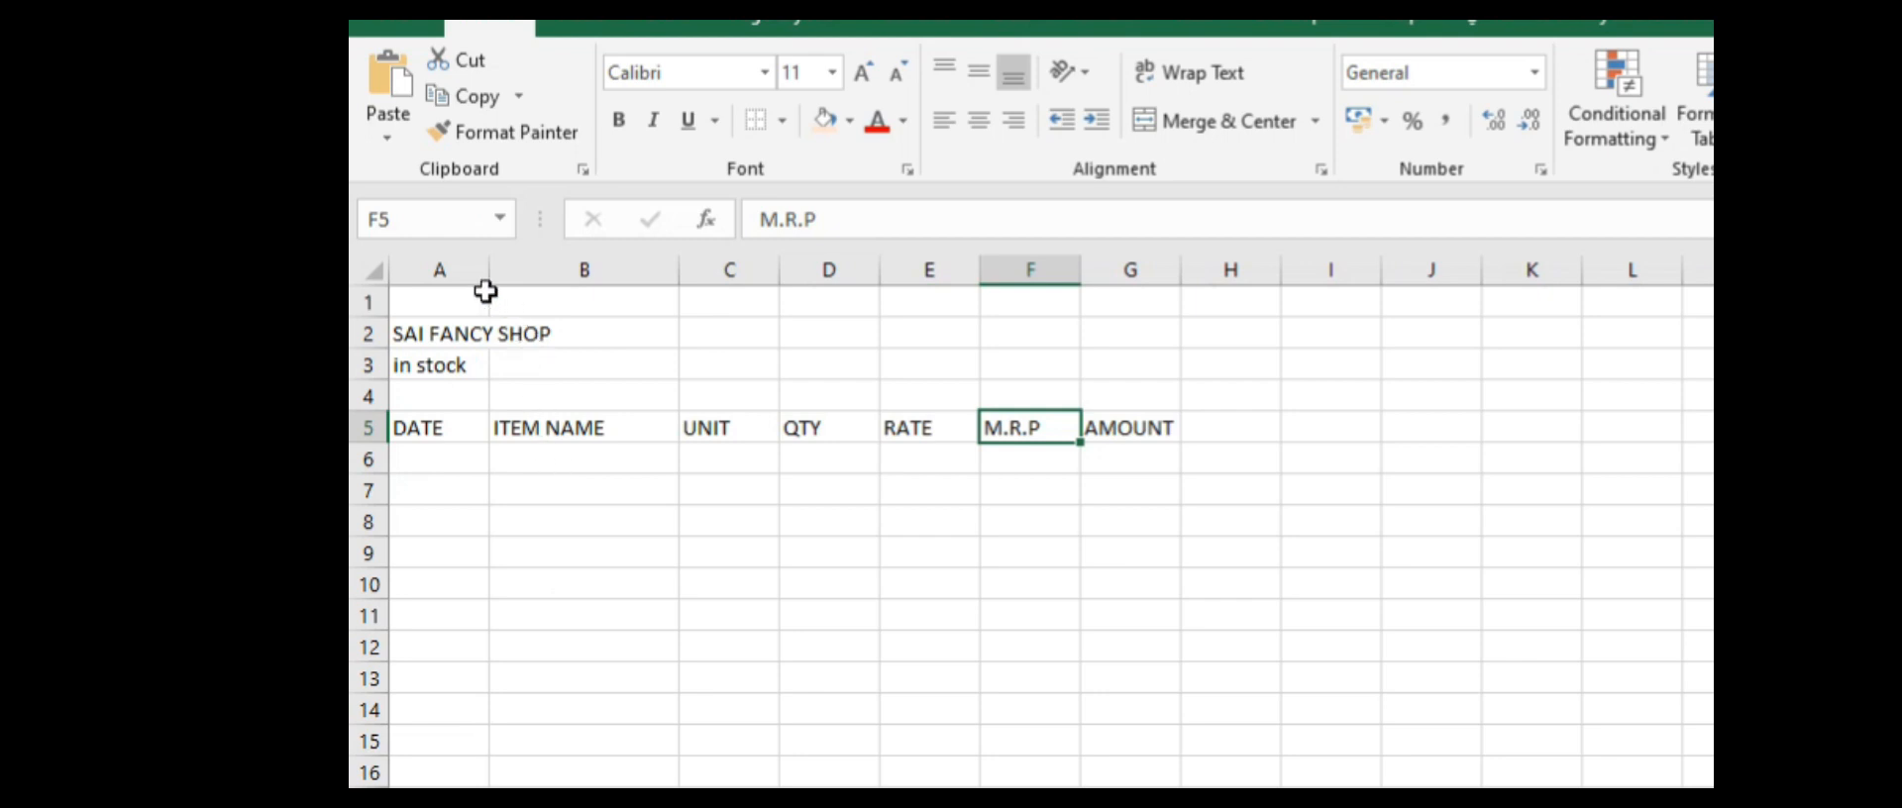
Step: Format the headings in A5:G5 as bold 12-point text and fit column G's width to its heading
left_click(427, 457)
left_click_drag(420, 421, 1133, 417)
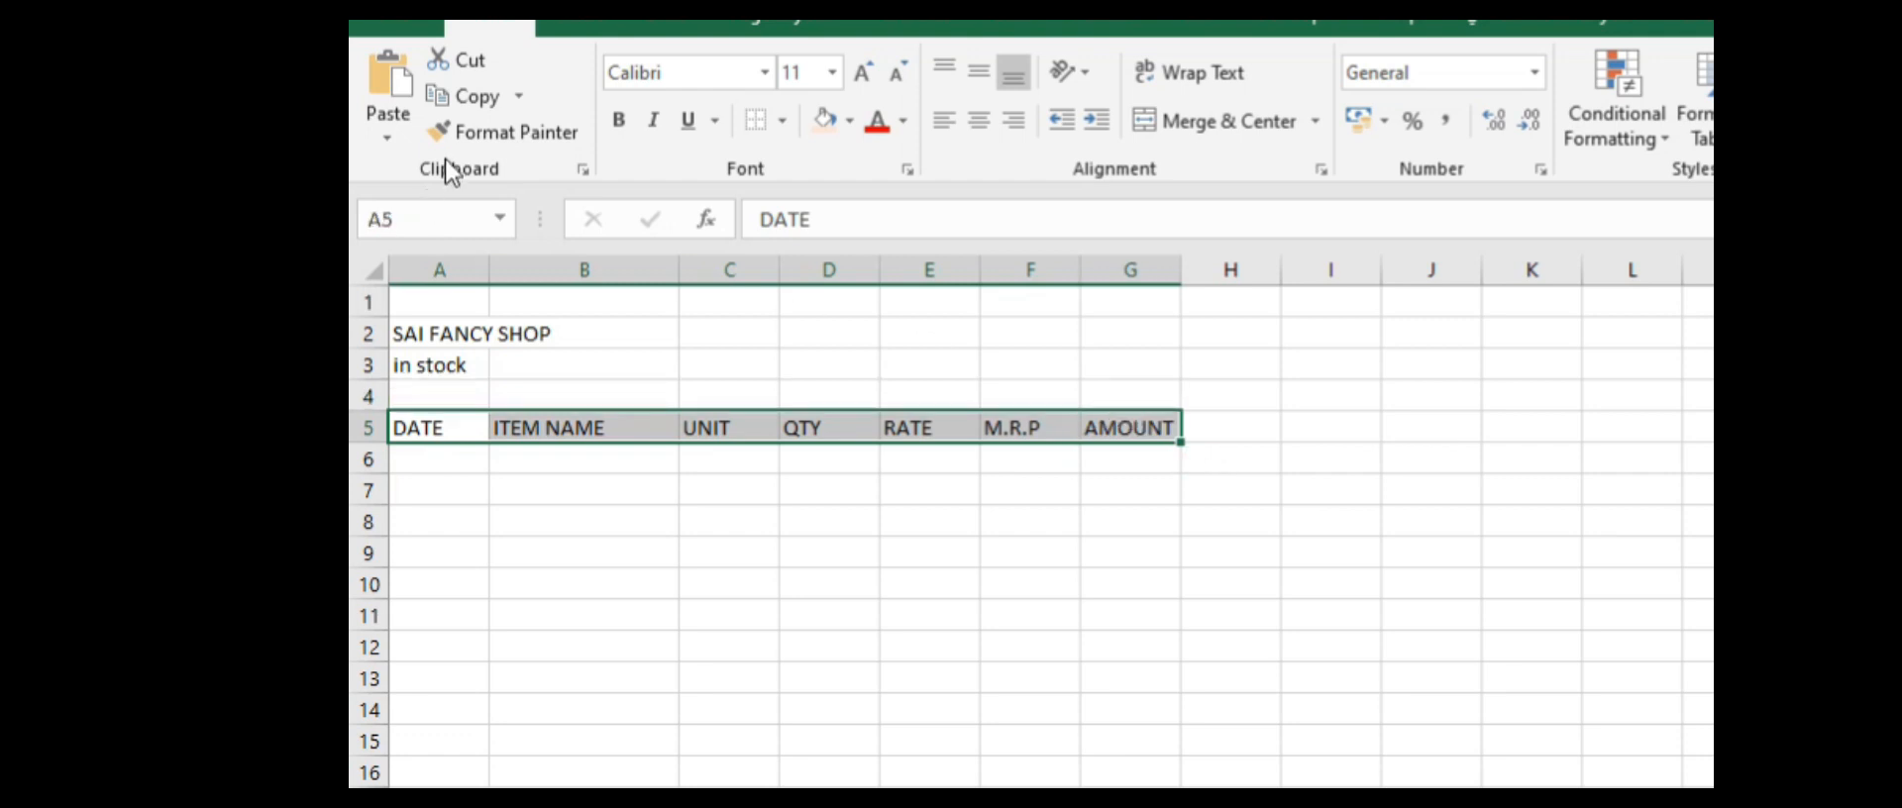
left_click(614, 119)
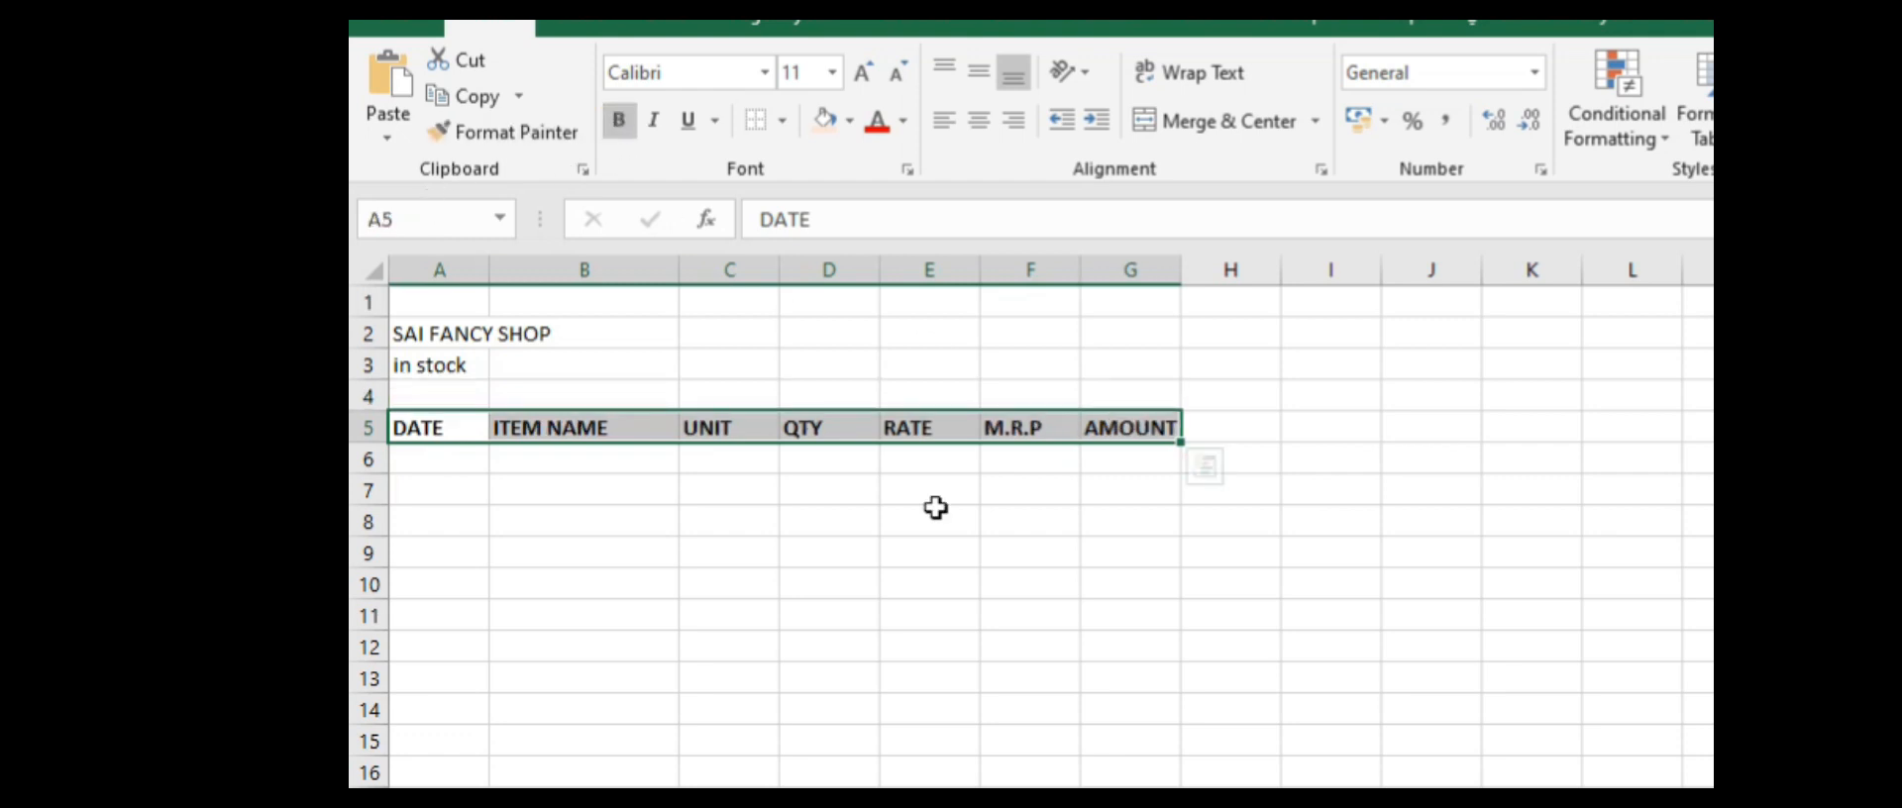
left_click(861, 71)
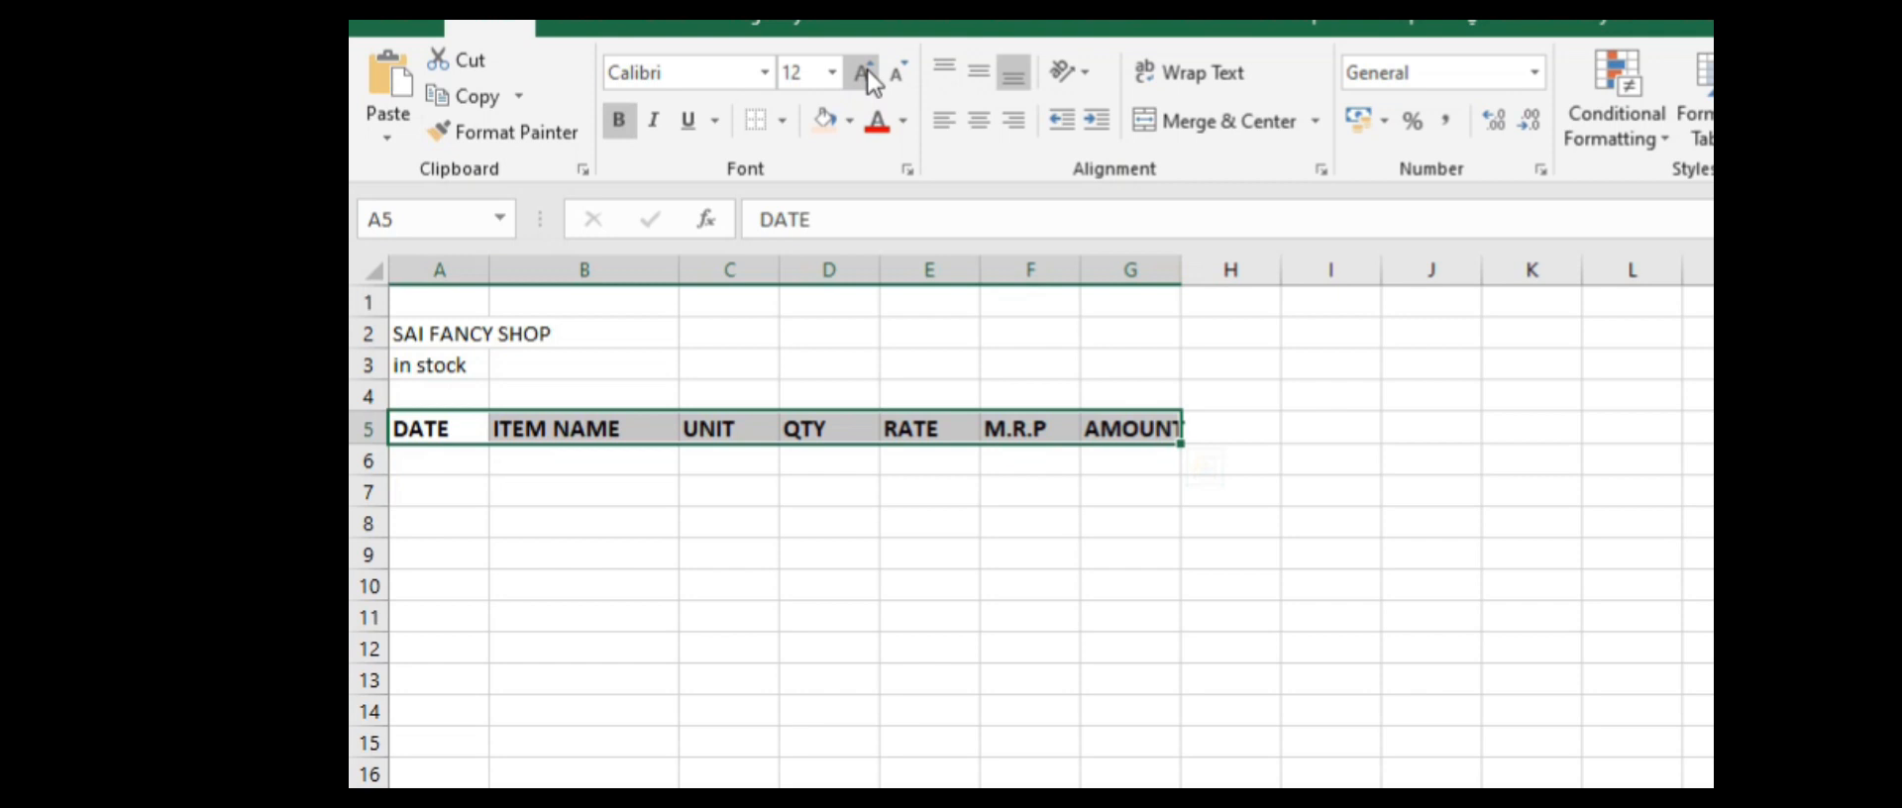
left_click(1520, 560)
double_click(1178, 267)
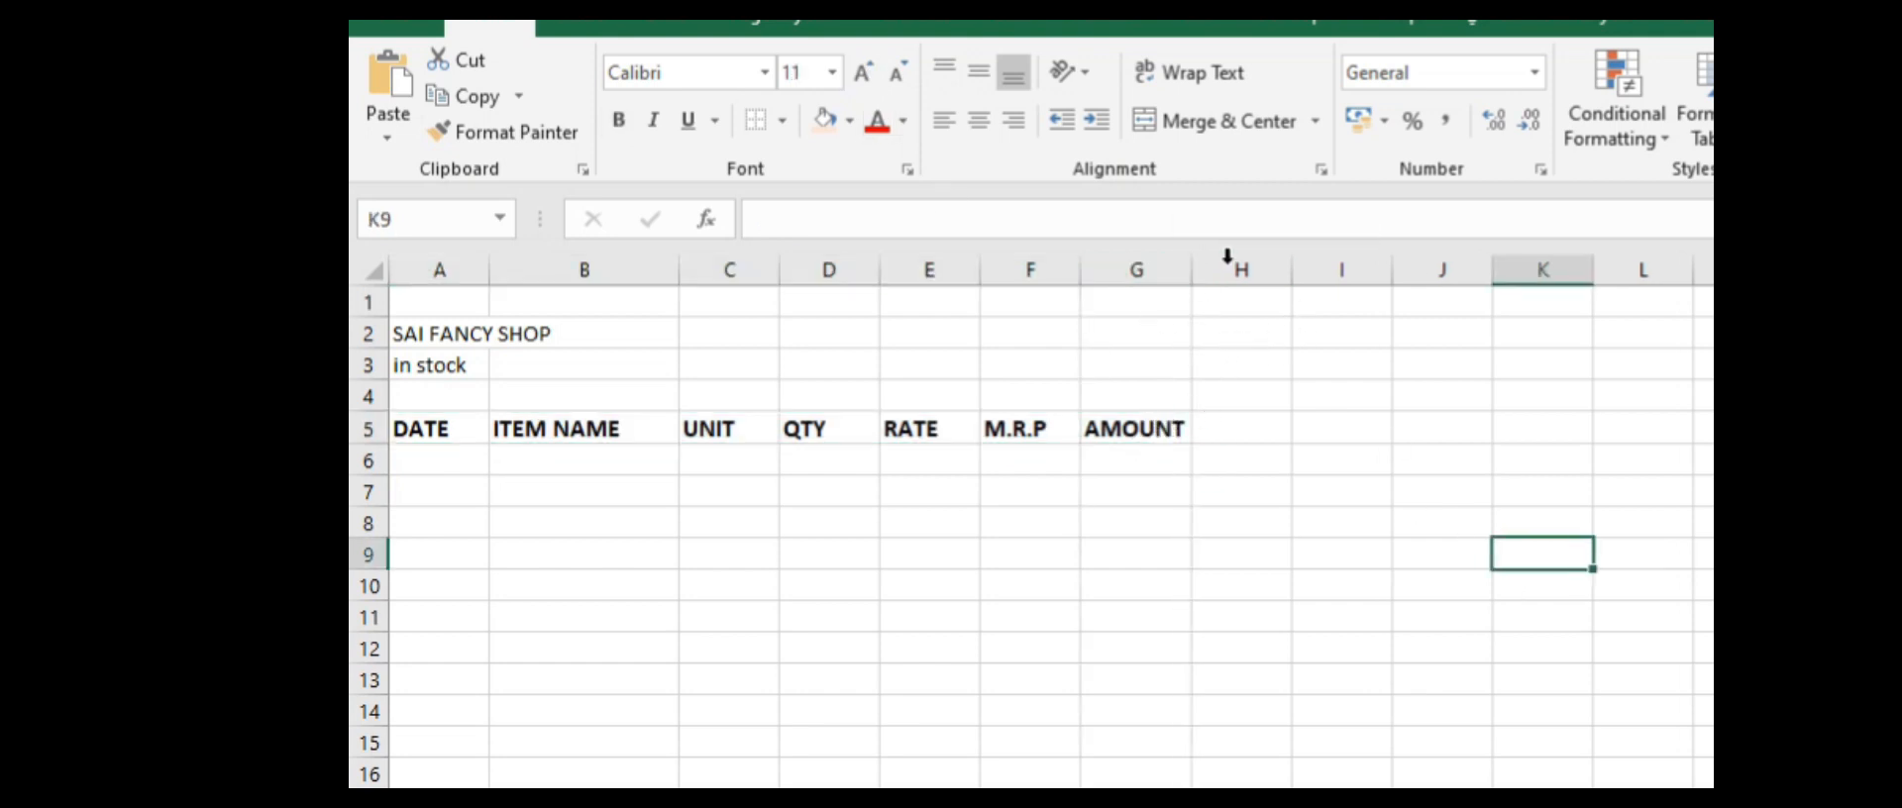
Step: Enter the first stock date 11/04/2024 under the DATE heading in cell A6
left_click(450, 478)
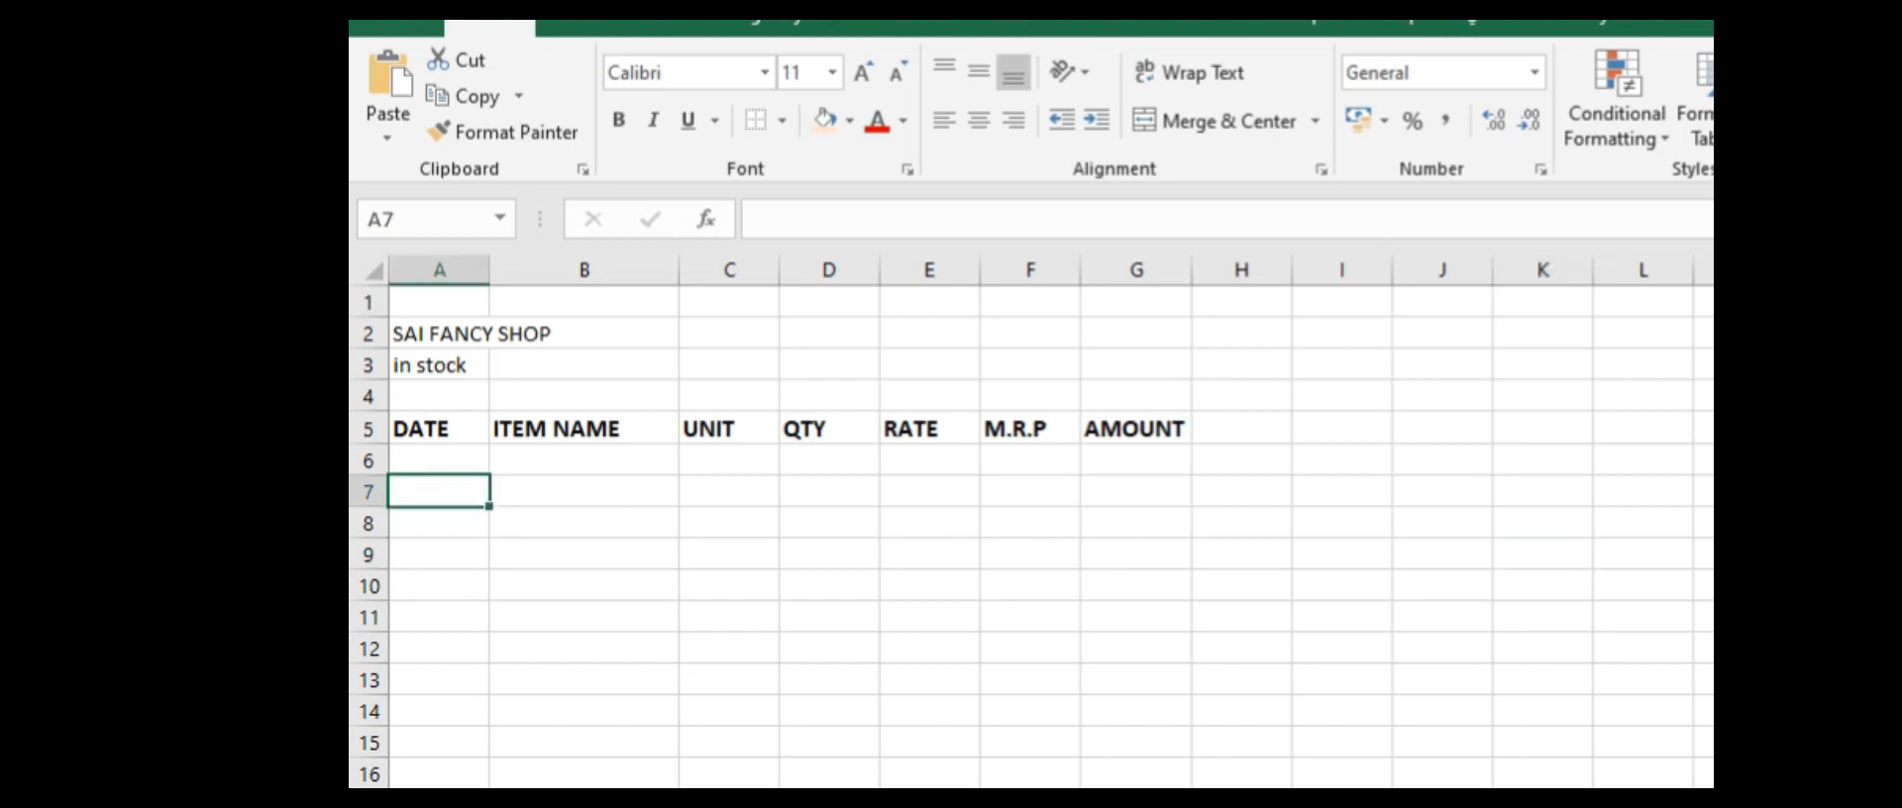
key("Up")
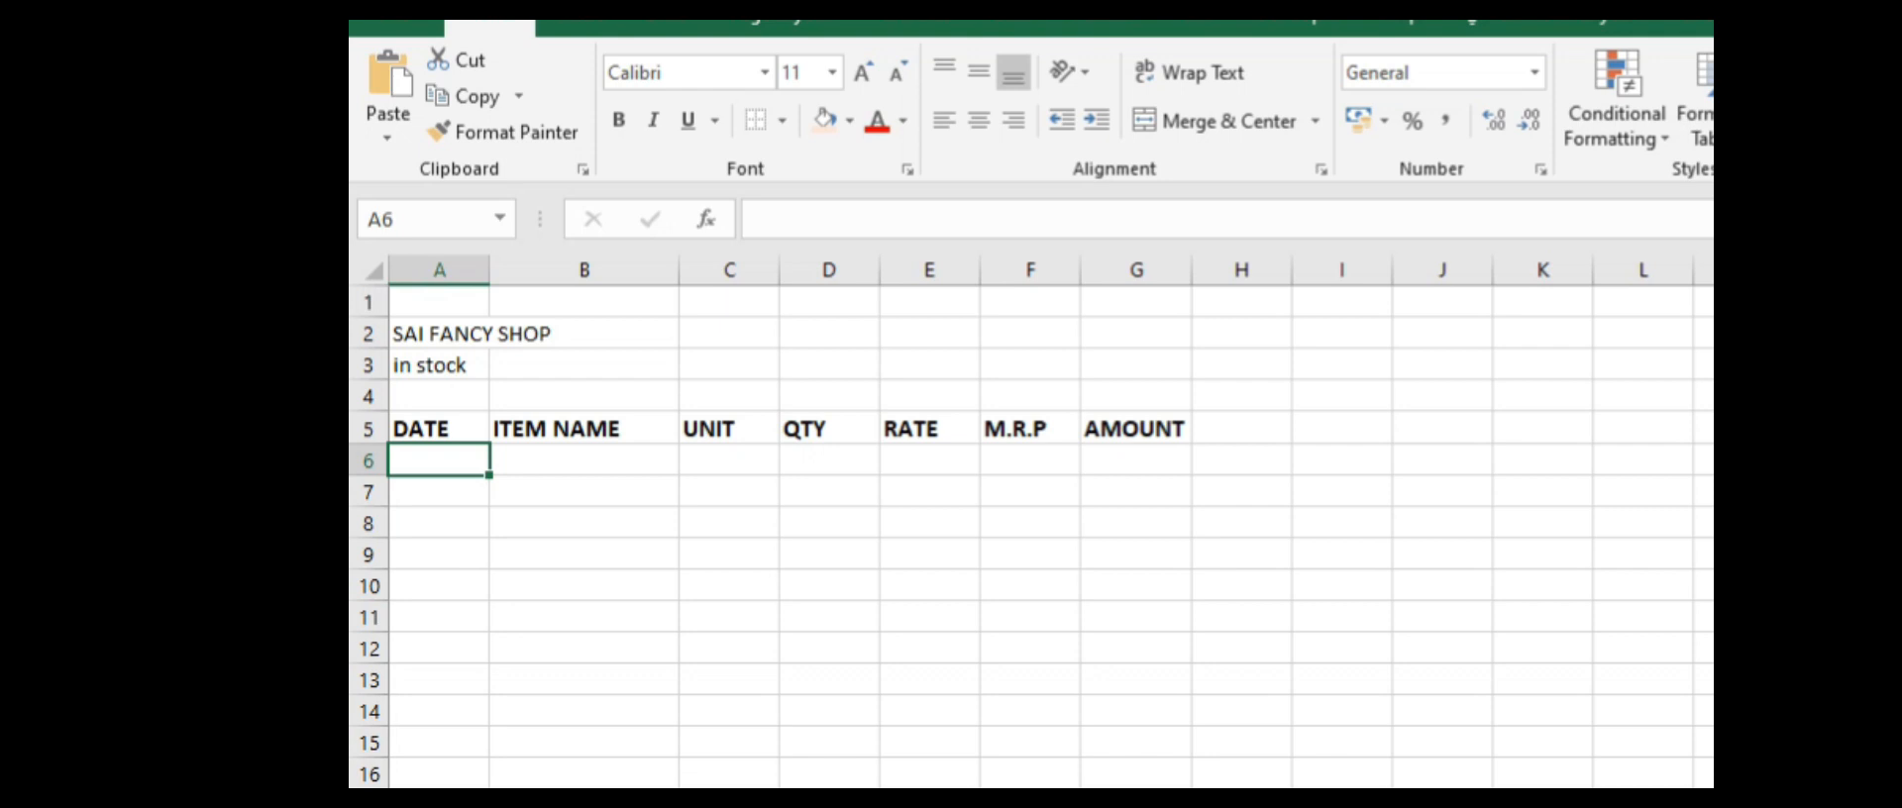
type("11")
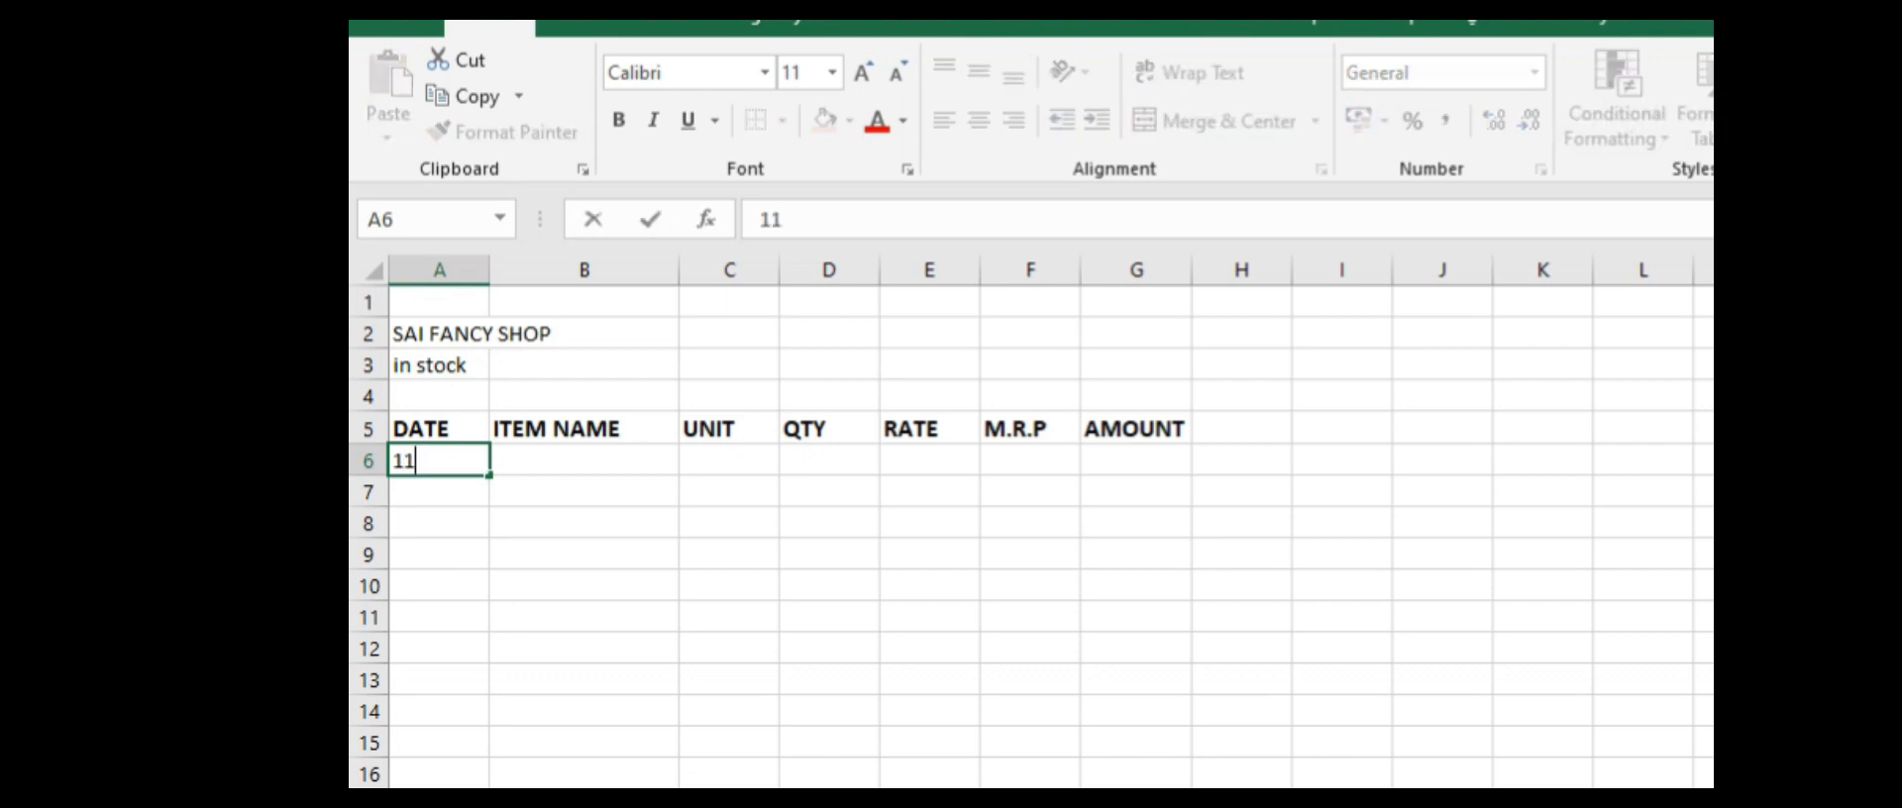
type("/04/2024")
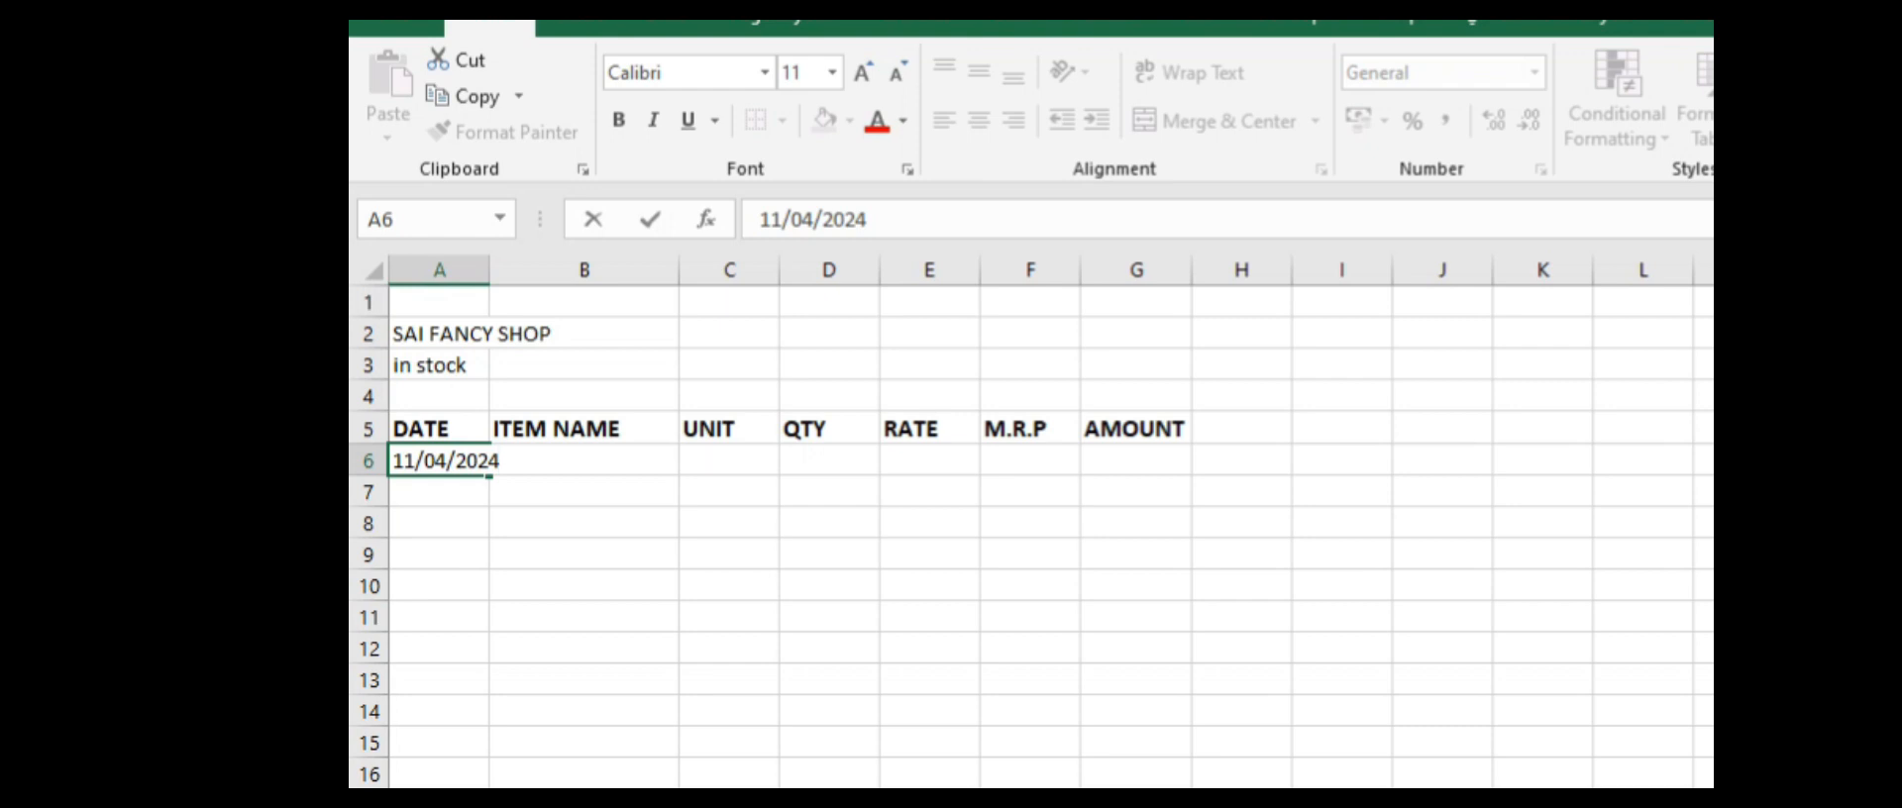
key("Return")
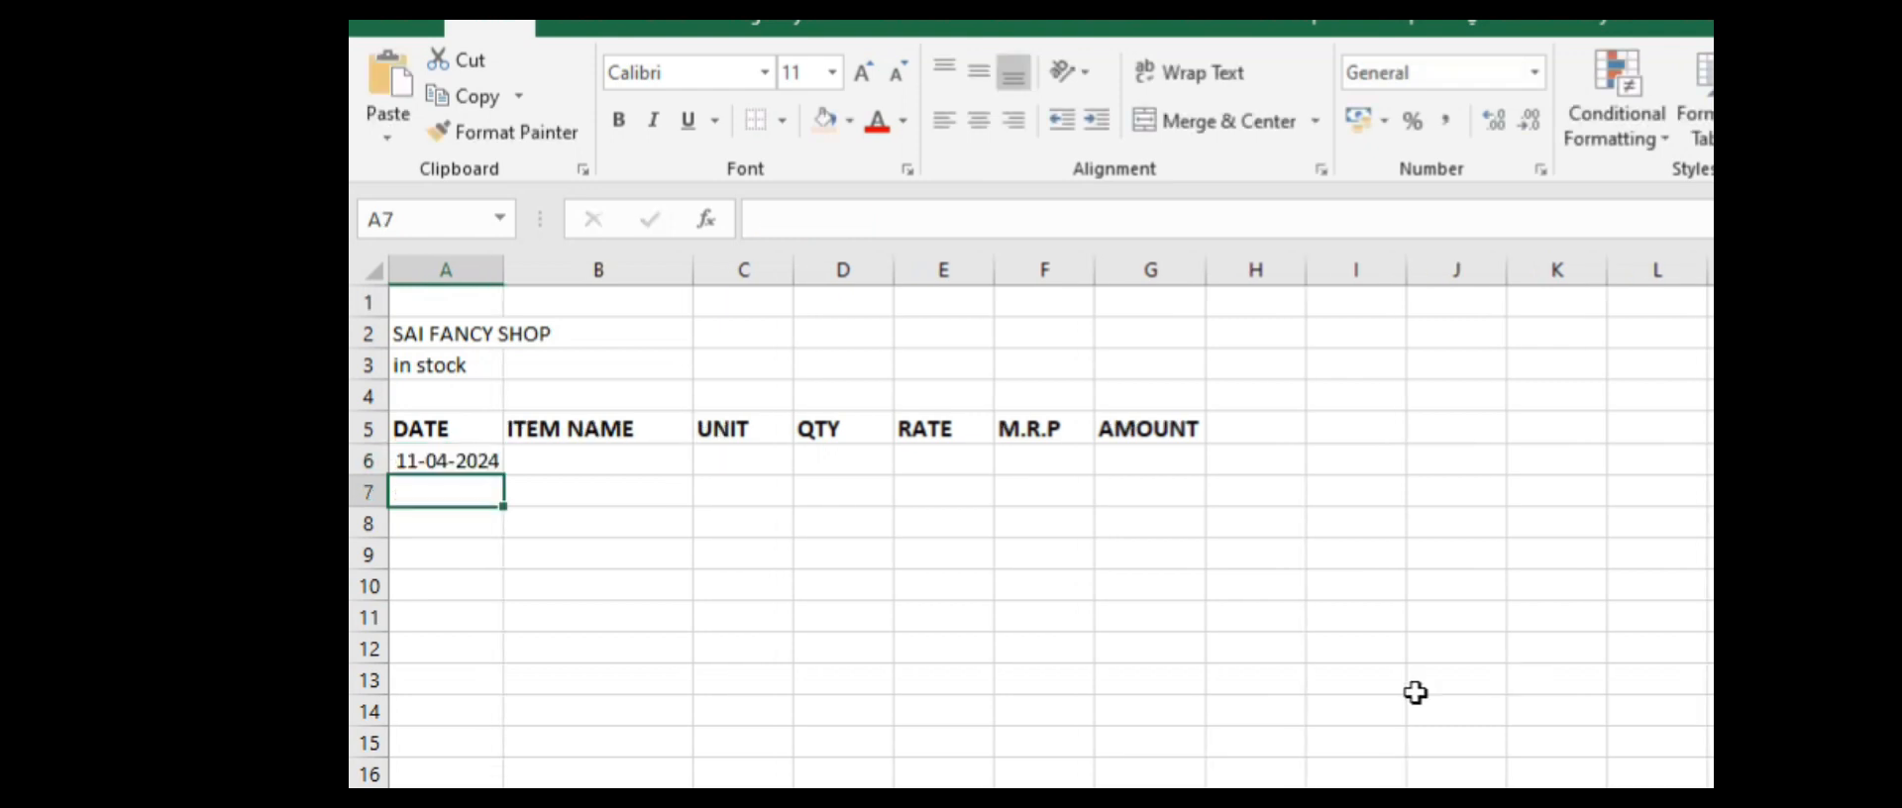
Step: Enter the item name Ear rings in cell B6
left_click(595, 458)
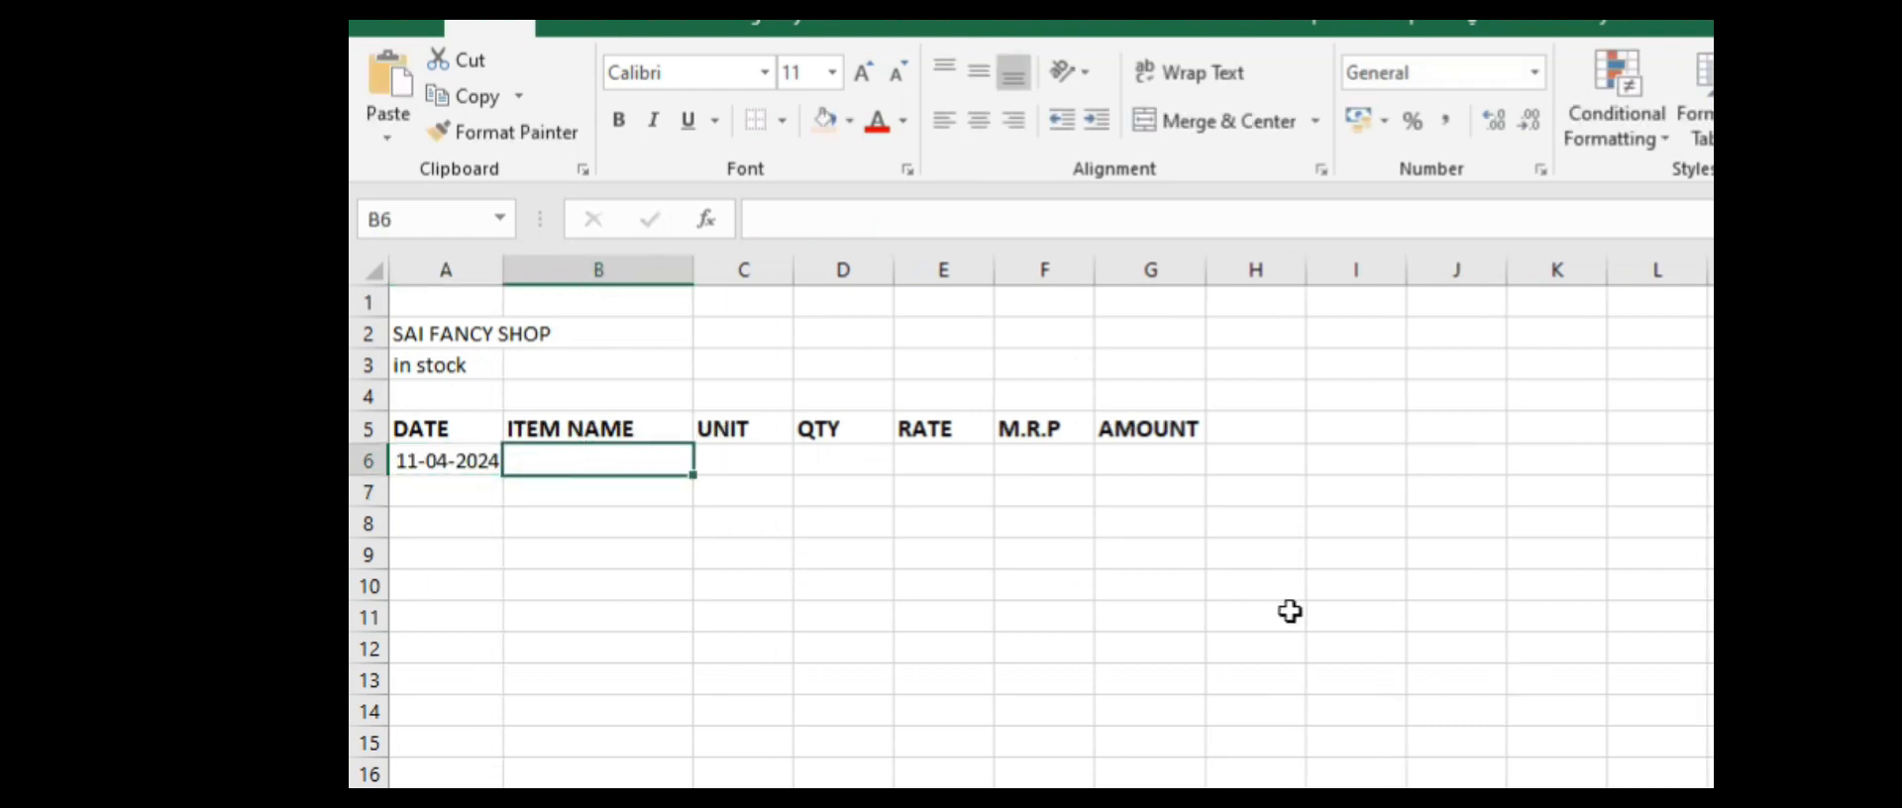
type("eAR")
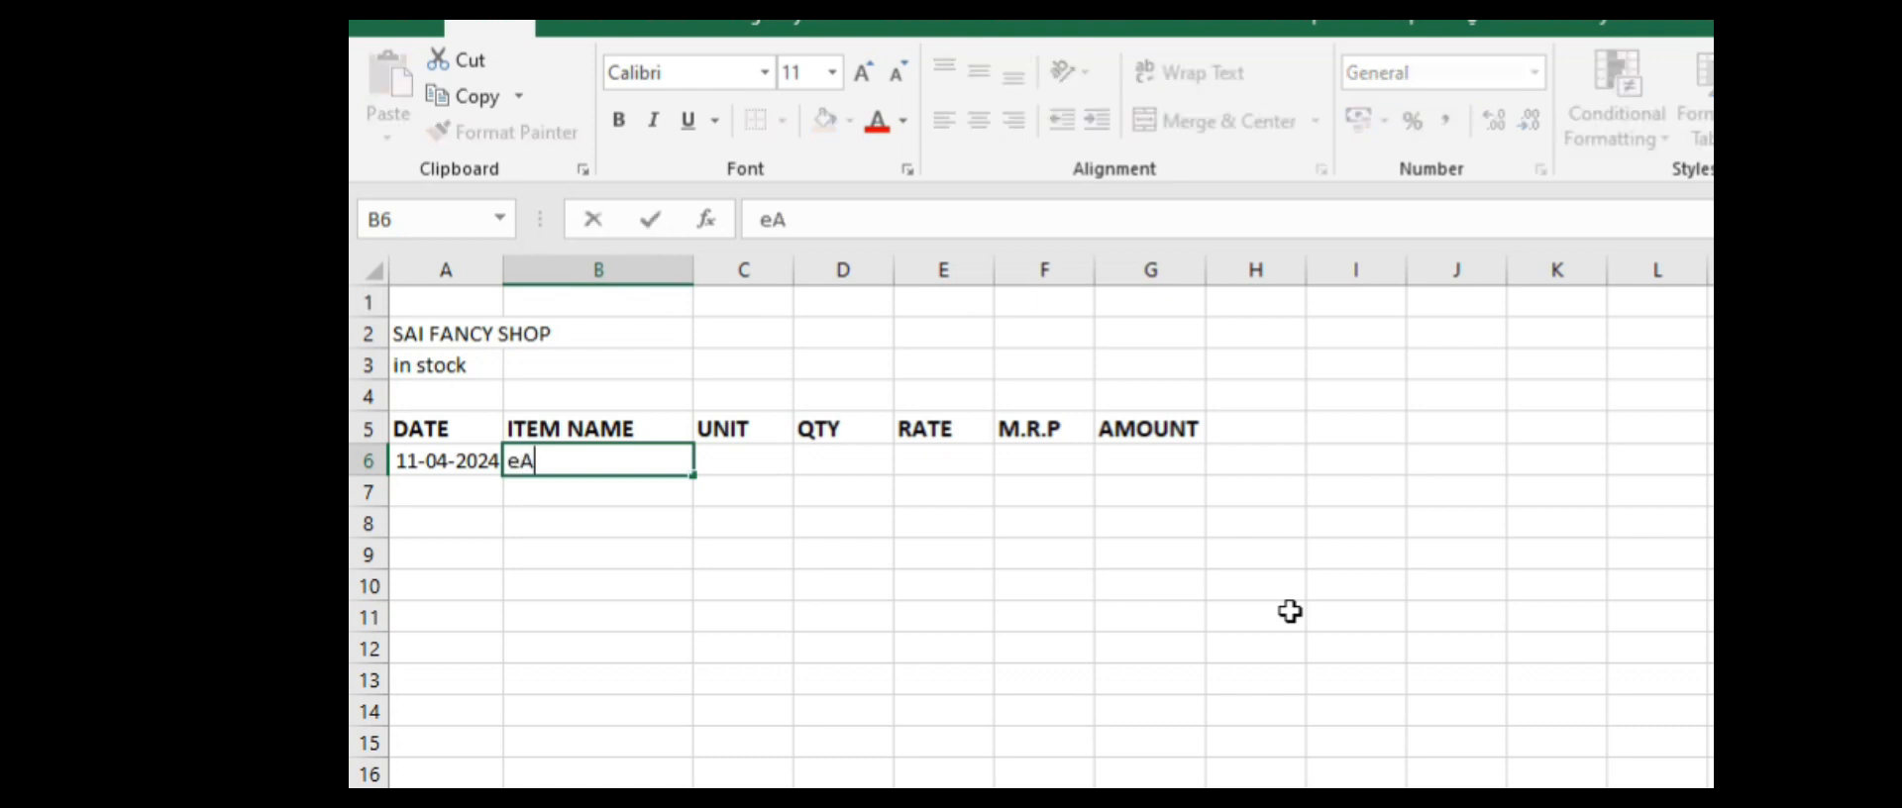
key("BackSpace")
key("BackSpace")
key("BackSpace")
type("Ear rin")
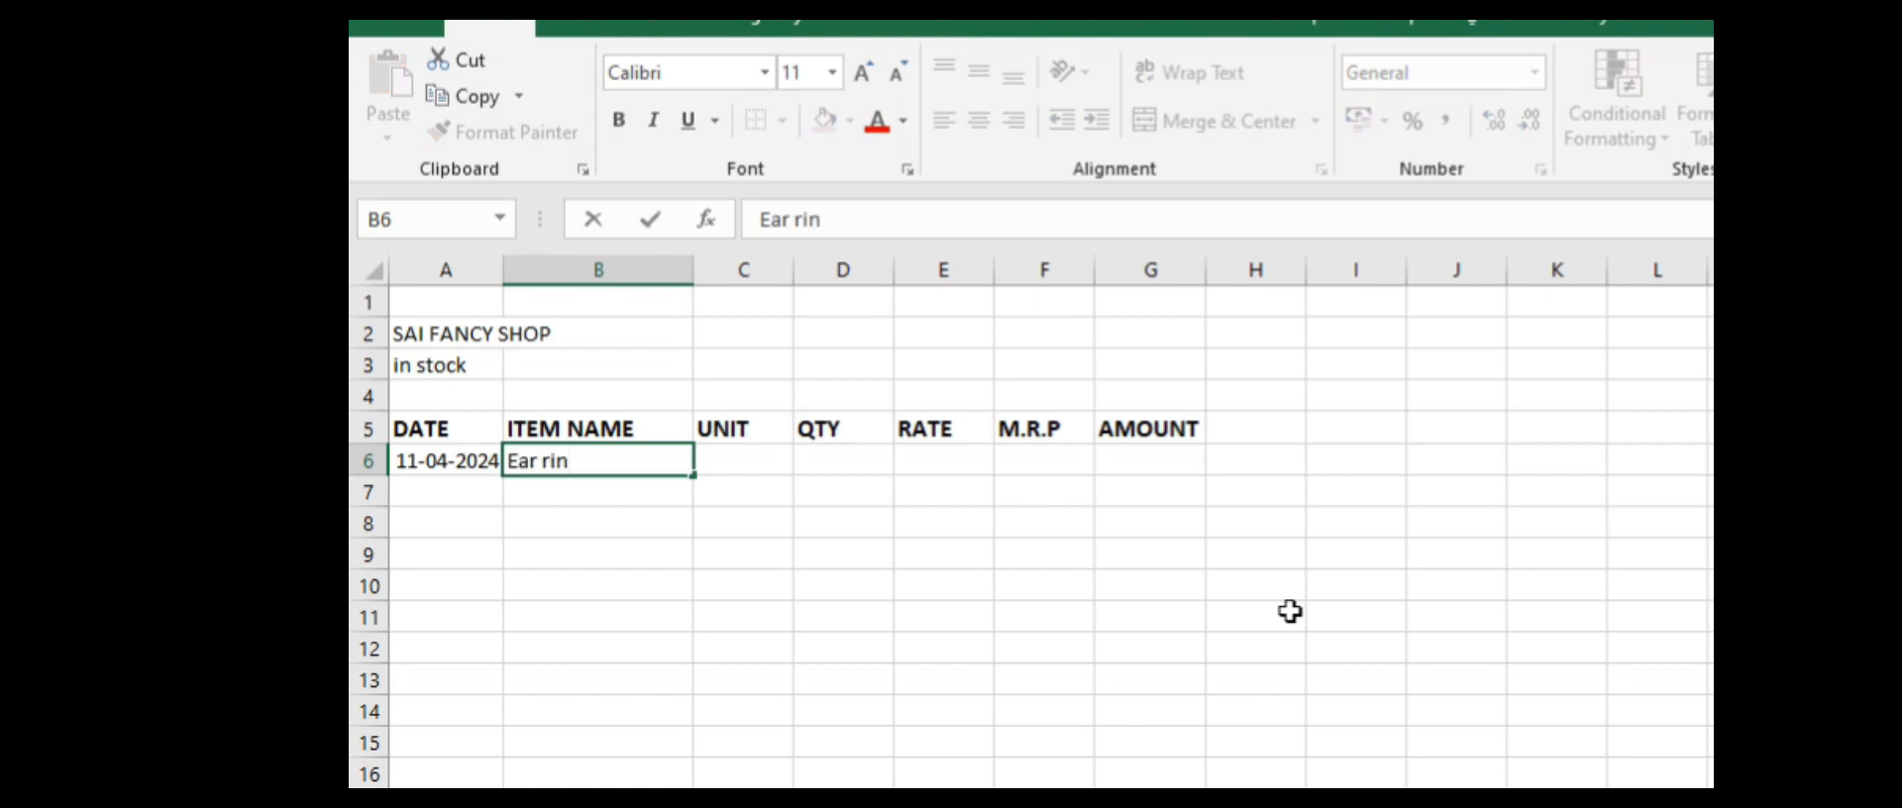
type("gs")
key("Tab")
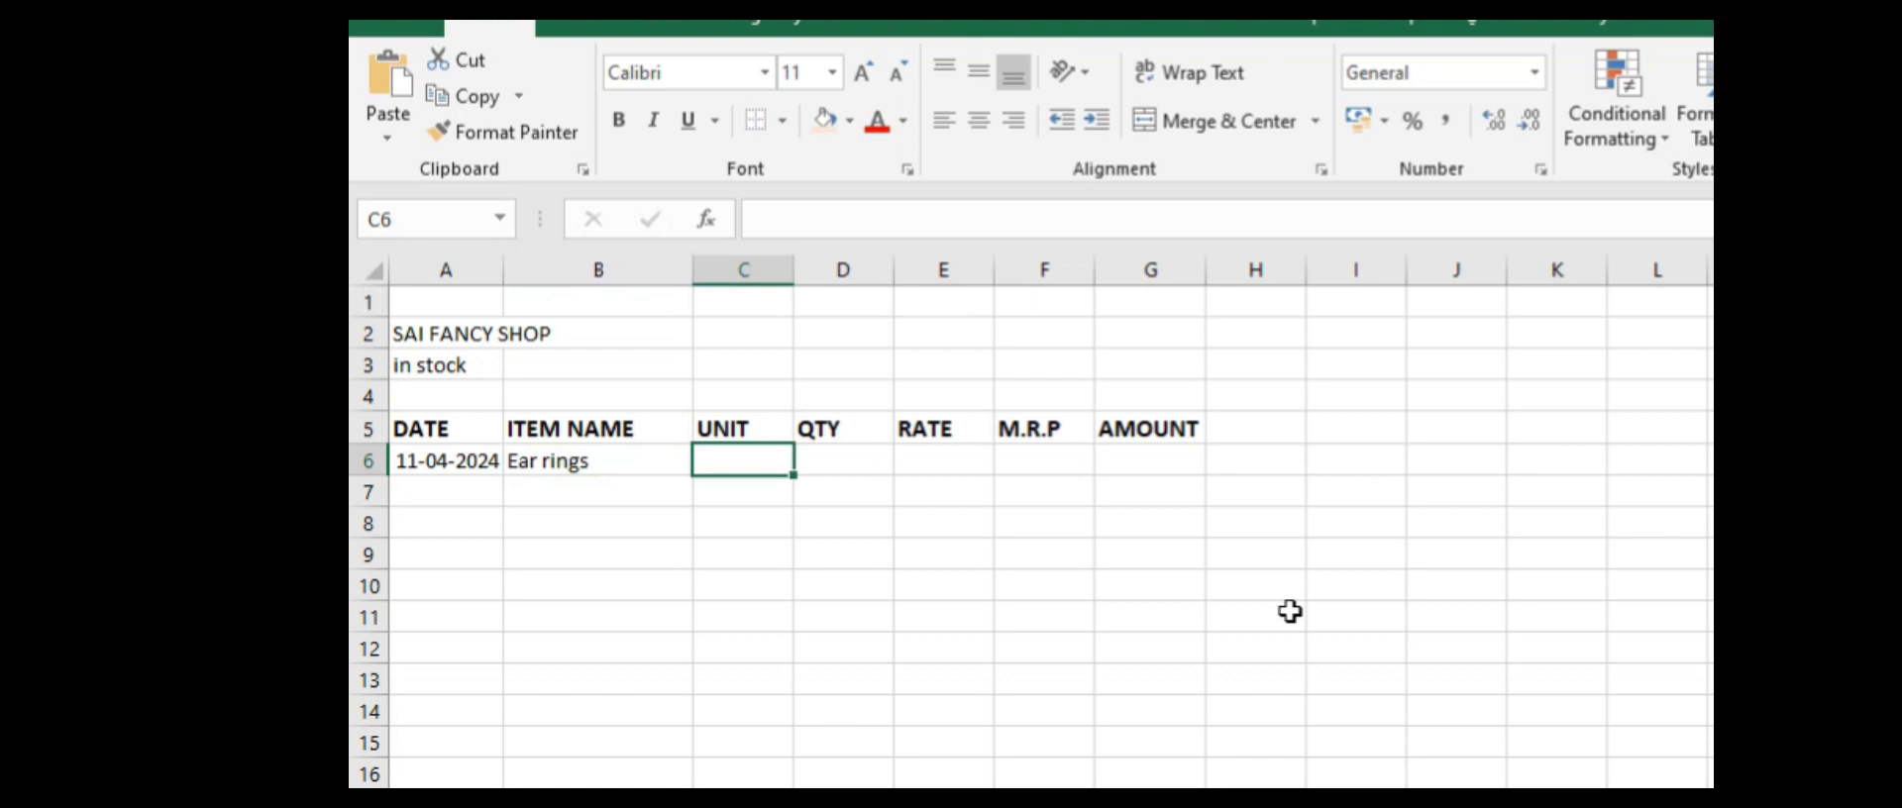
Step: Enter Set as the unit for the ear rings in cell C6
type("No")
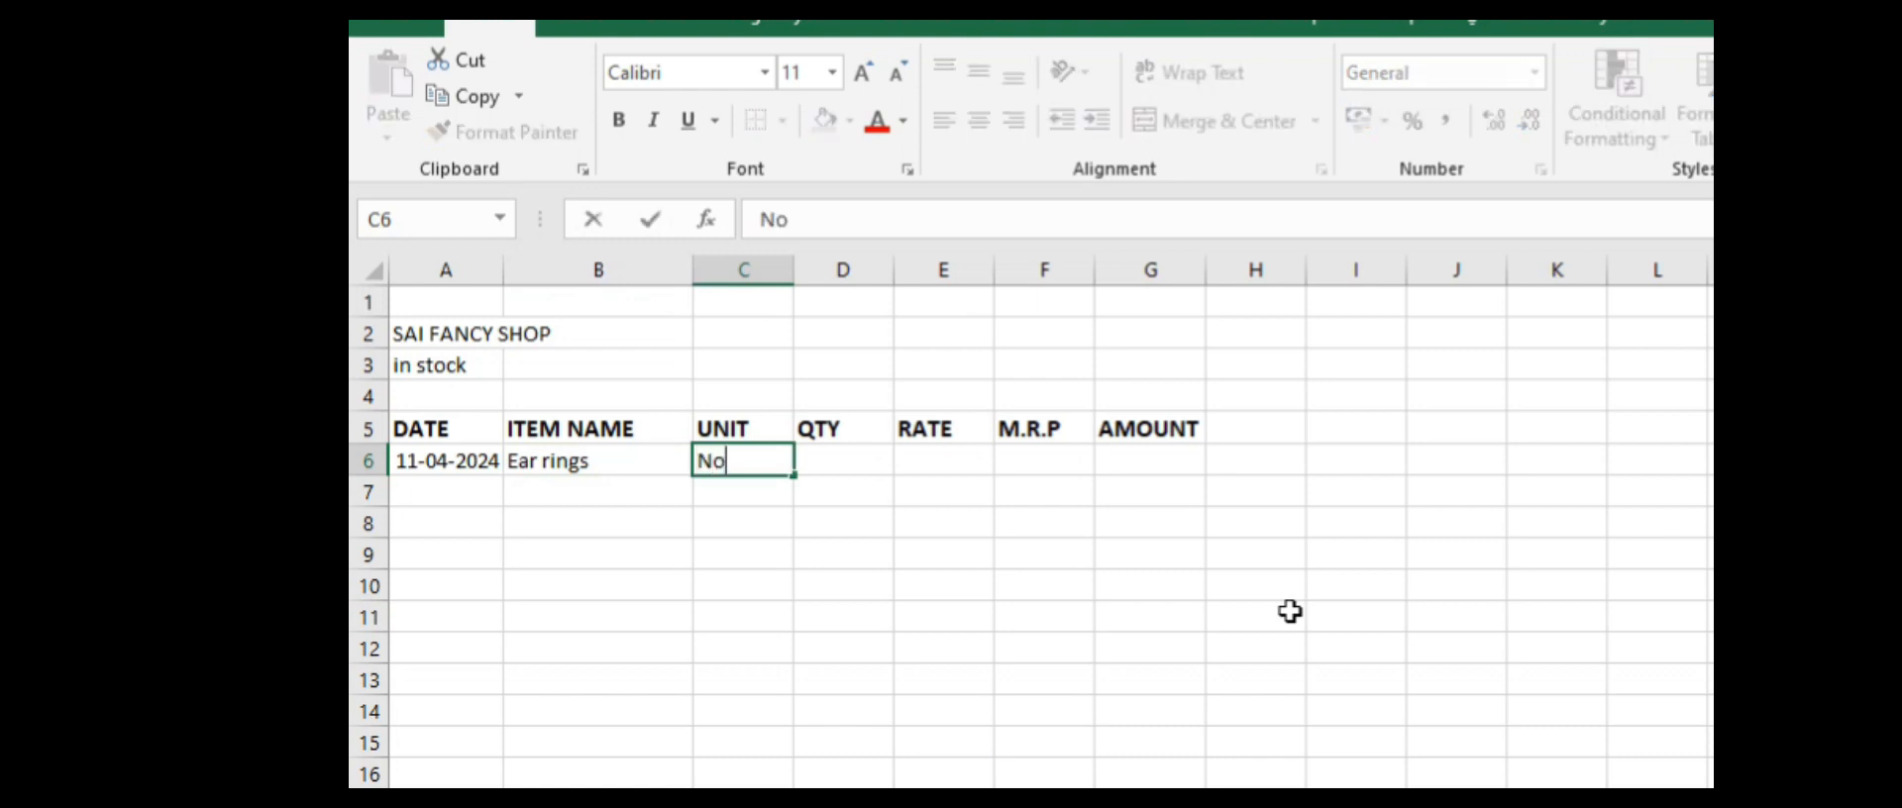
key("BackSpace")
key("BackSpace")
type("Pairs")
key("Tab")
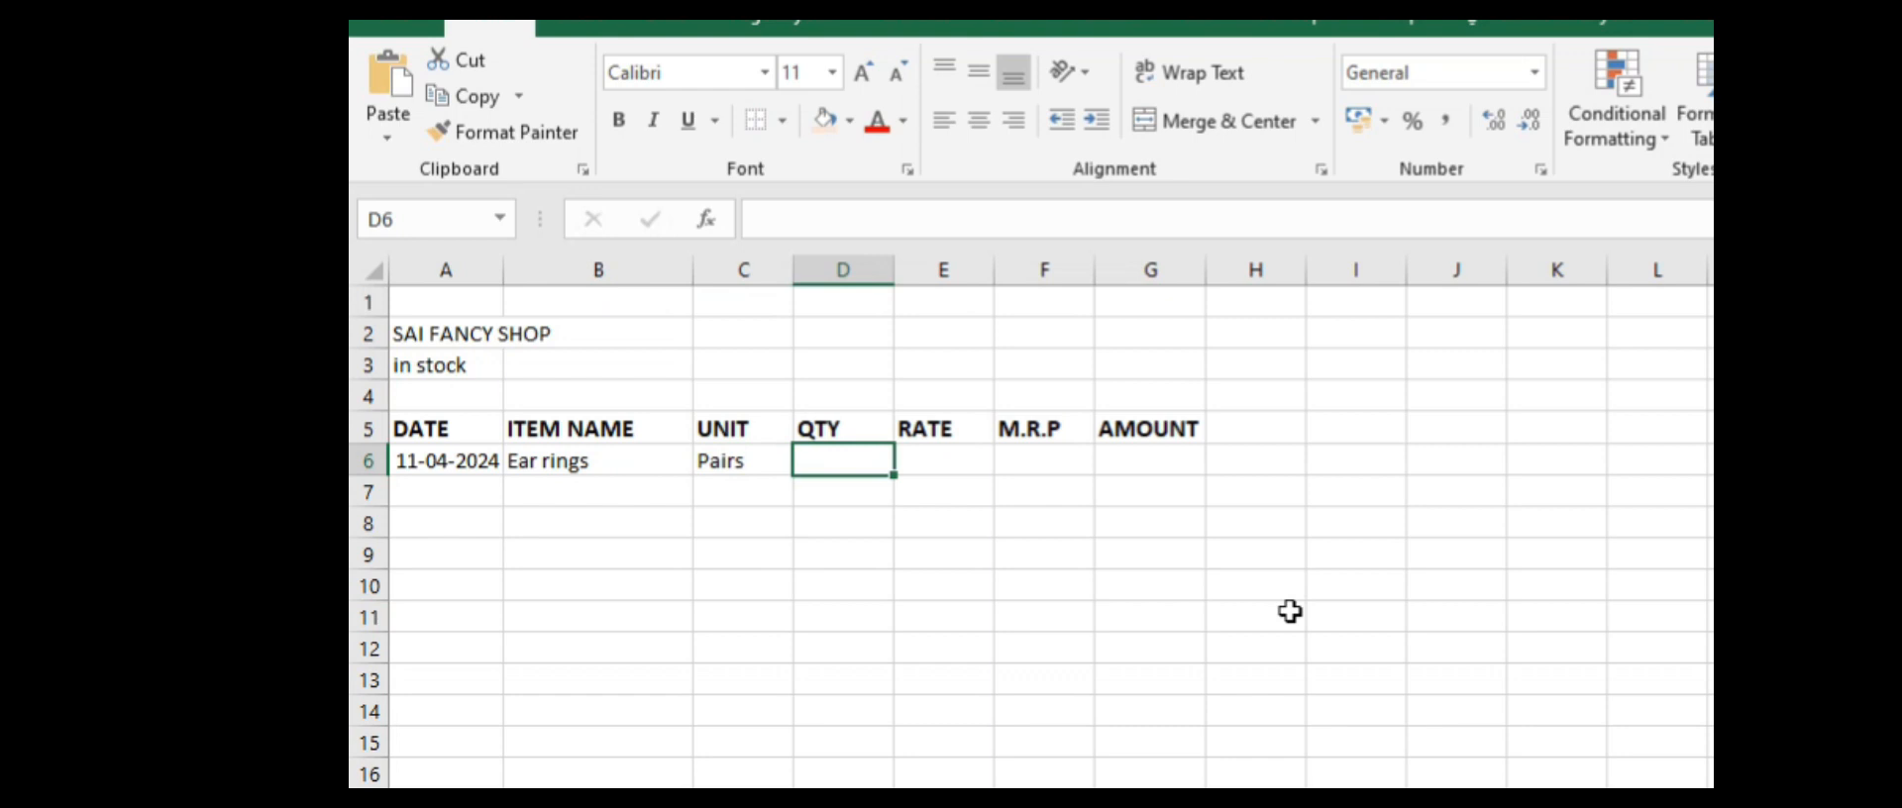
key("Left")
type("Set")
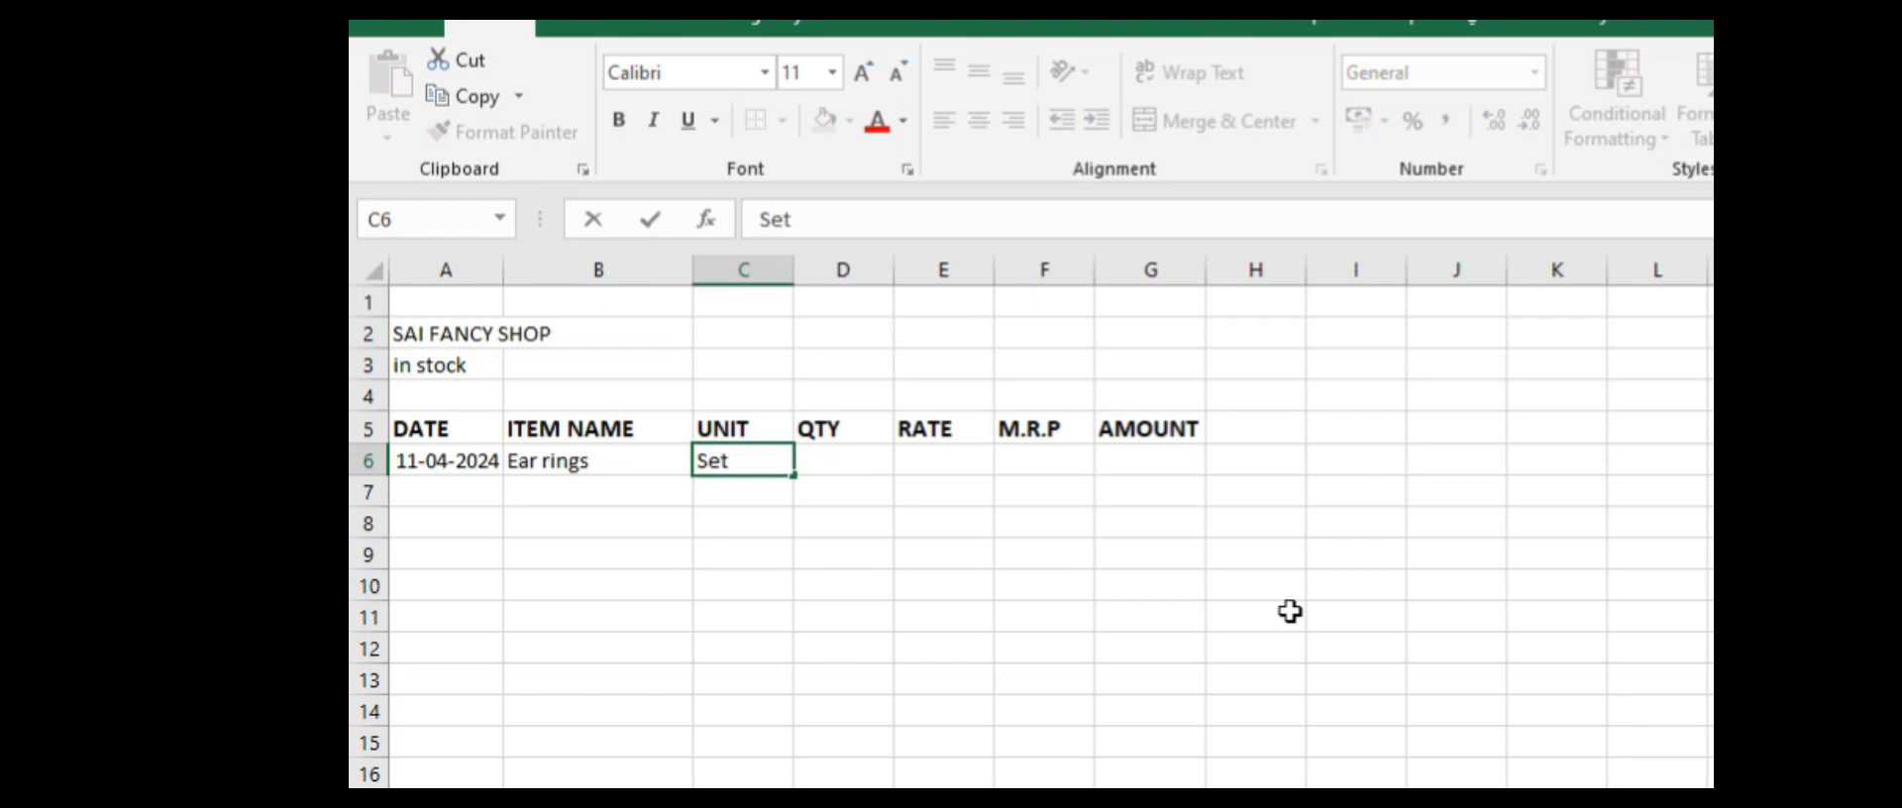
key("Tab")
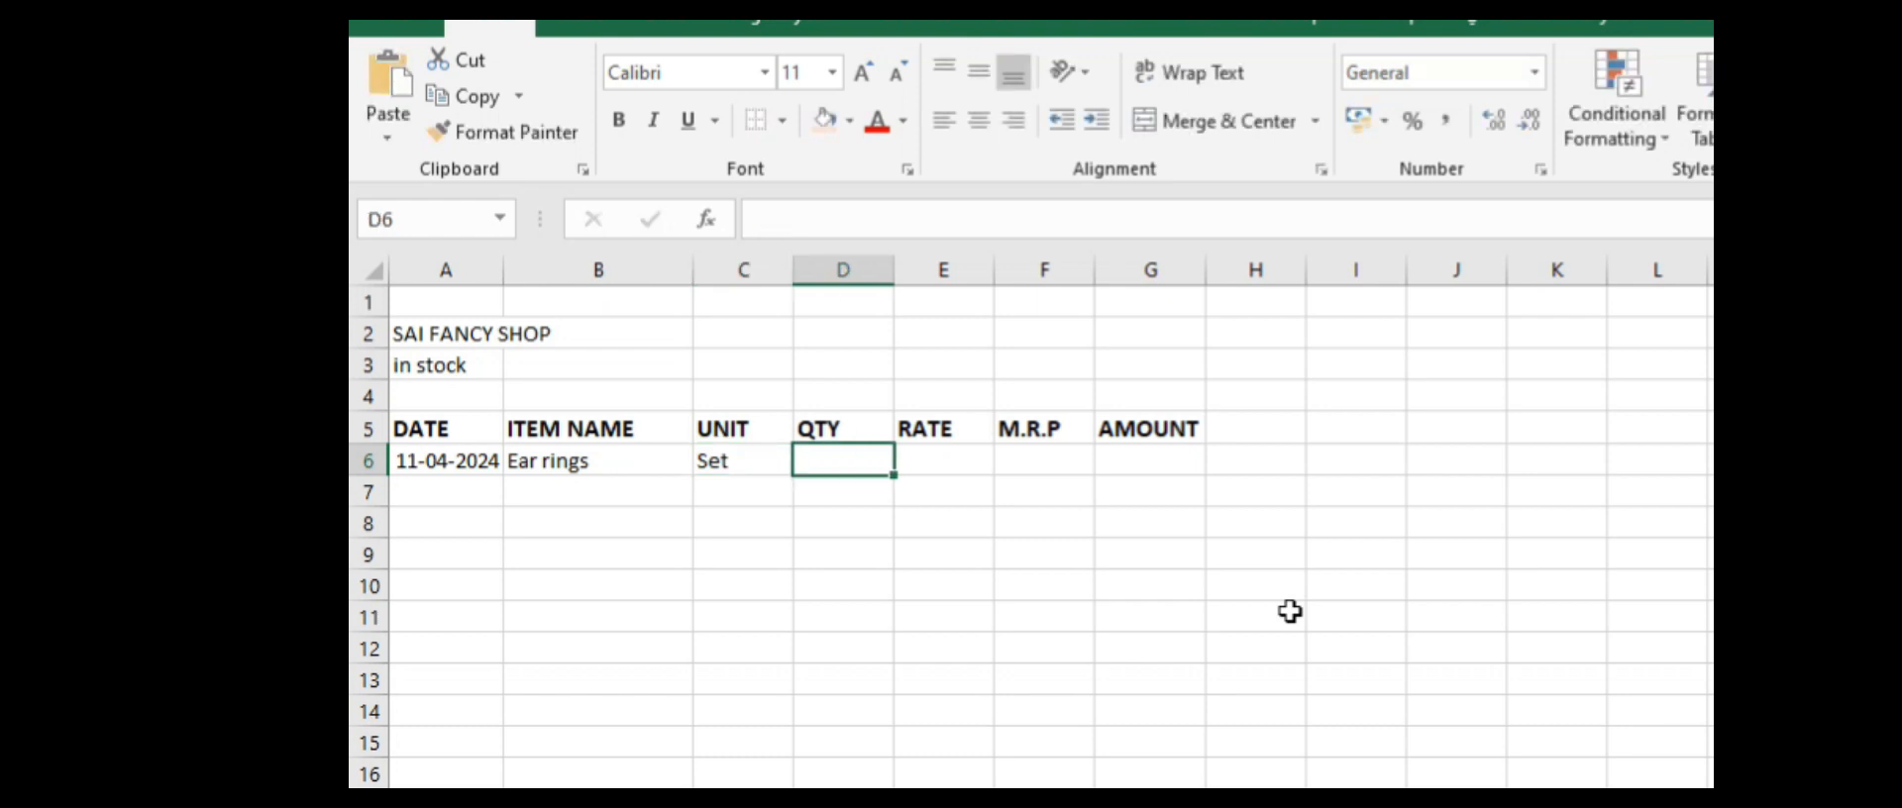
Step: Fill D6 to F6 for the ear rings with quantity 20, rate 75 and M.R.P 100
type("20")
key("Tab")
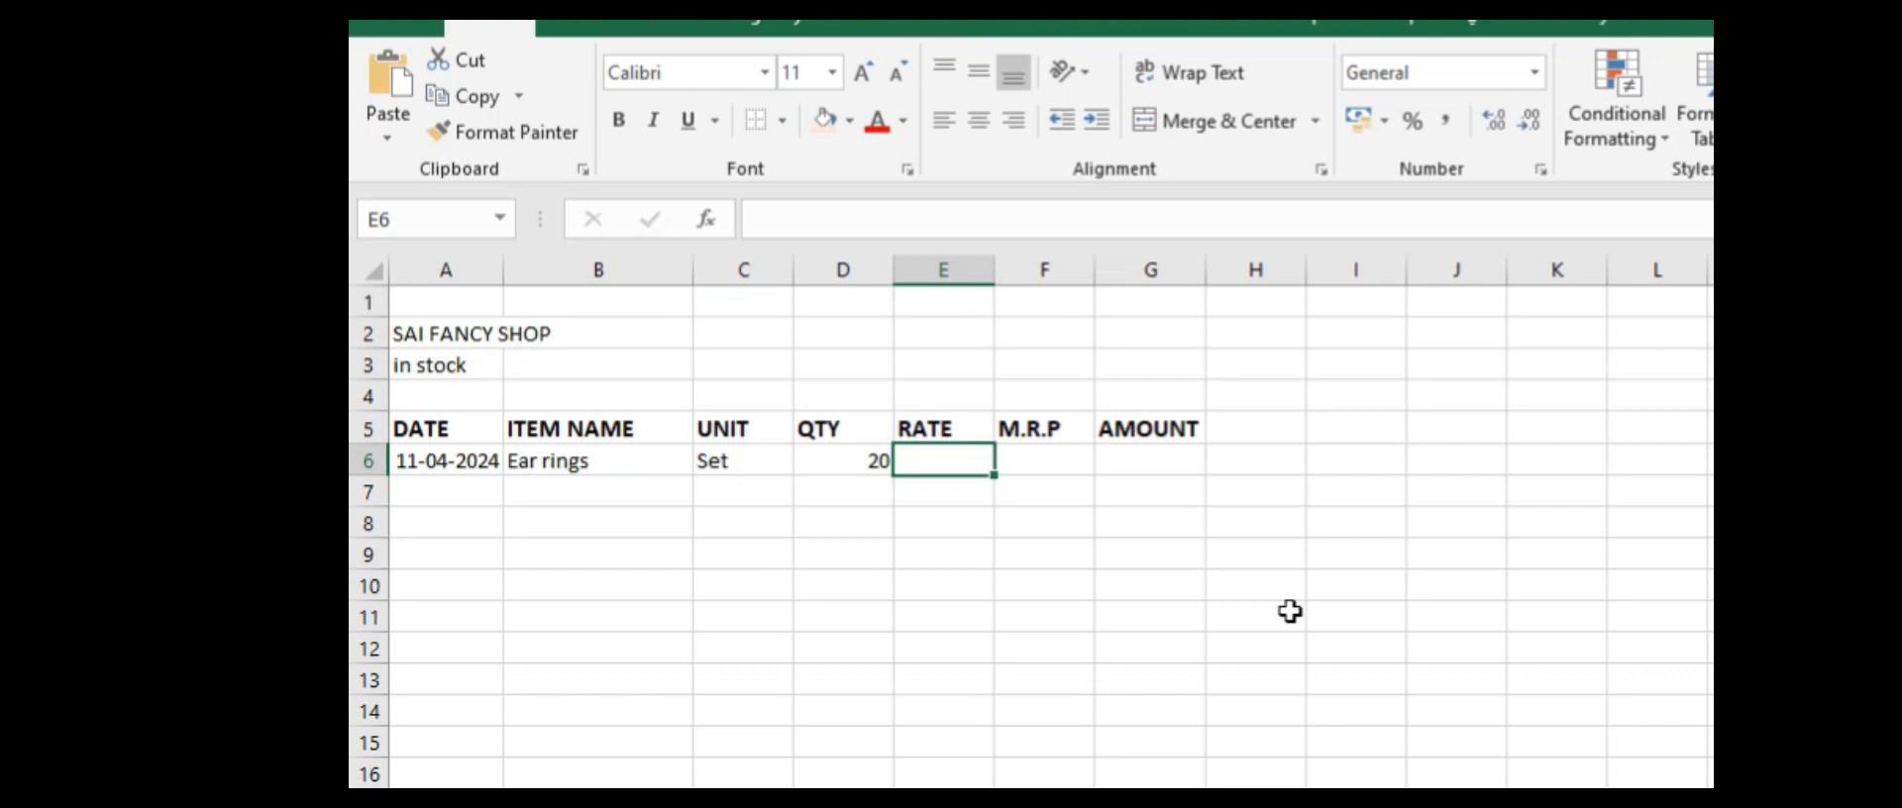
type("5")
key("BackSpace")
type("7")
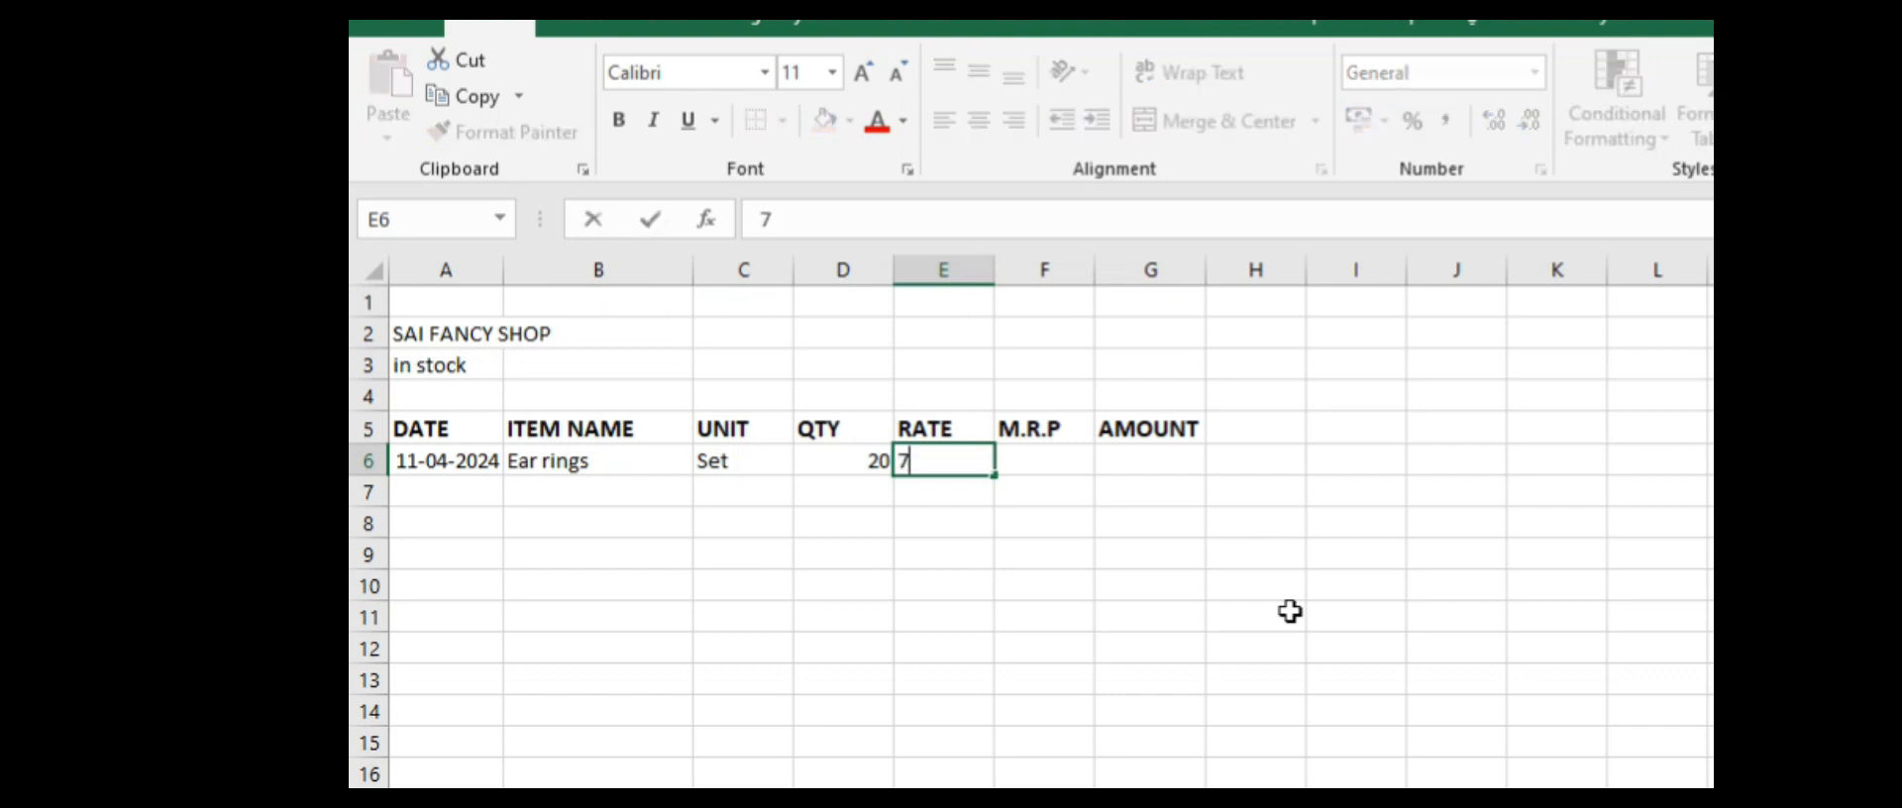
type("5")
key("Return")
key("Up")
key("Right")
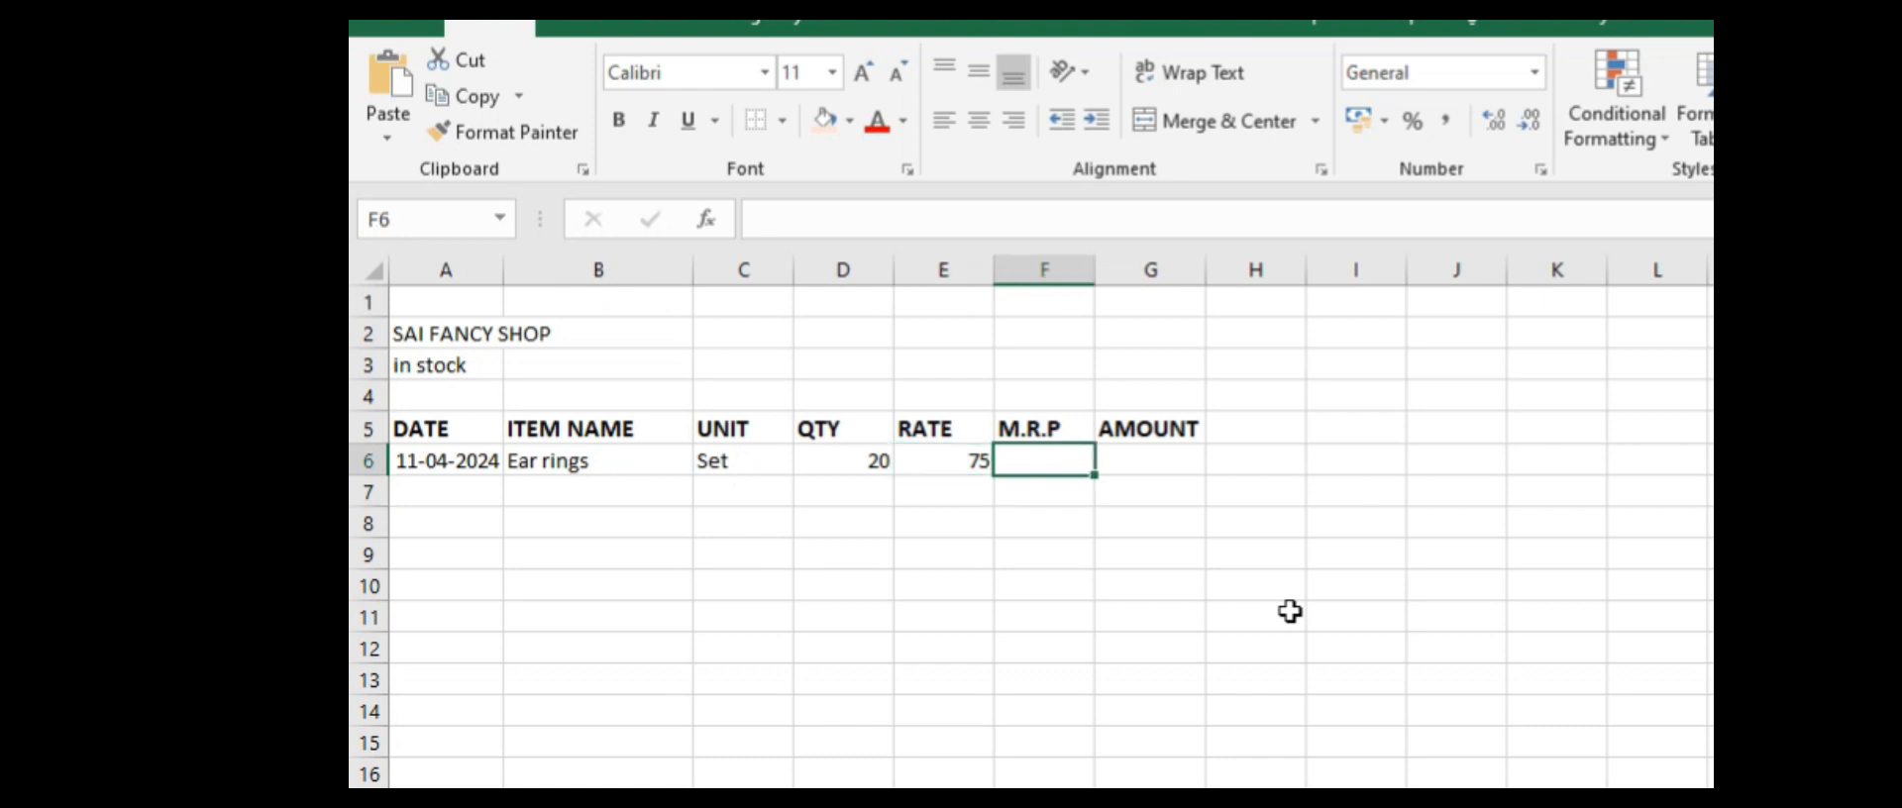
type("100")
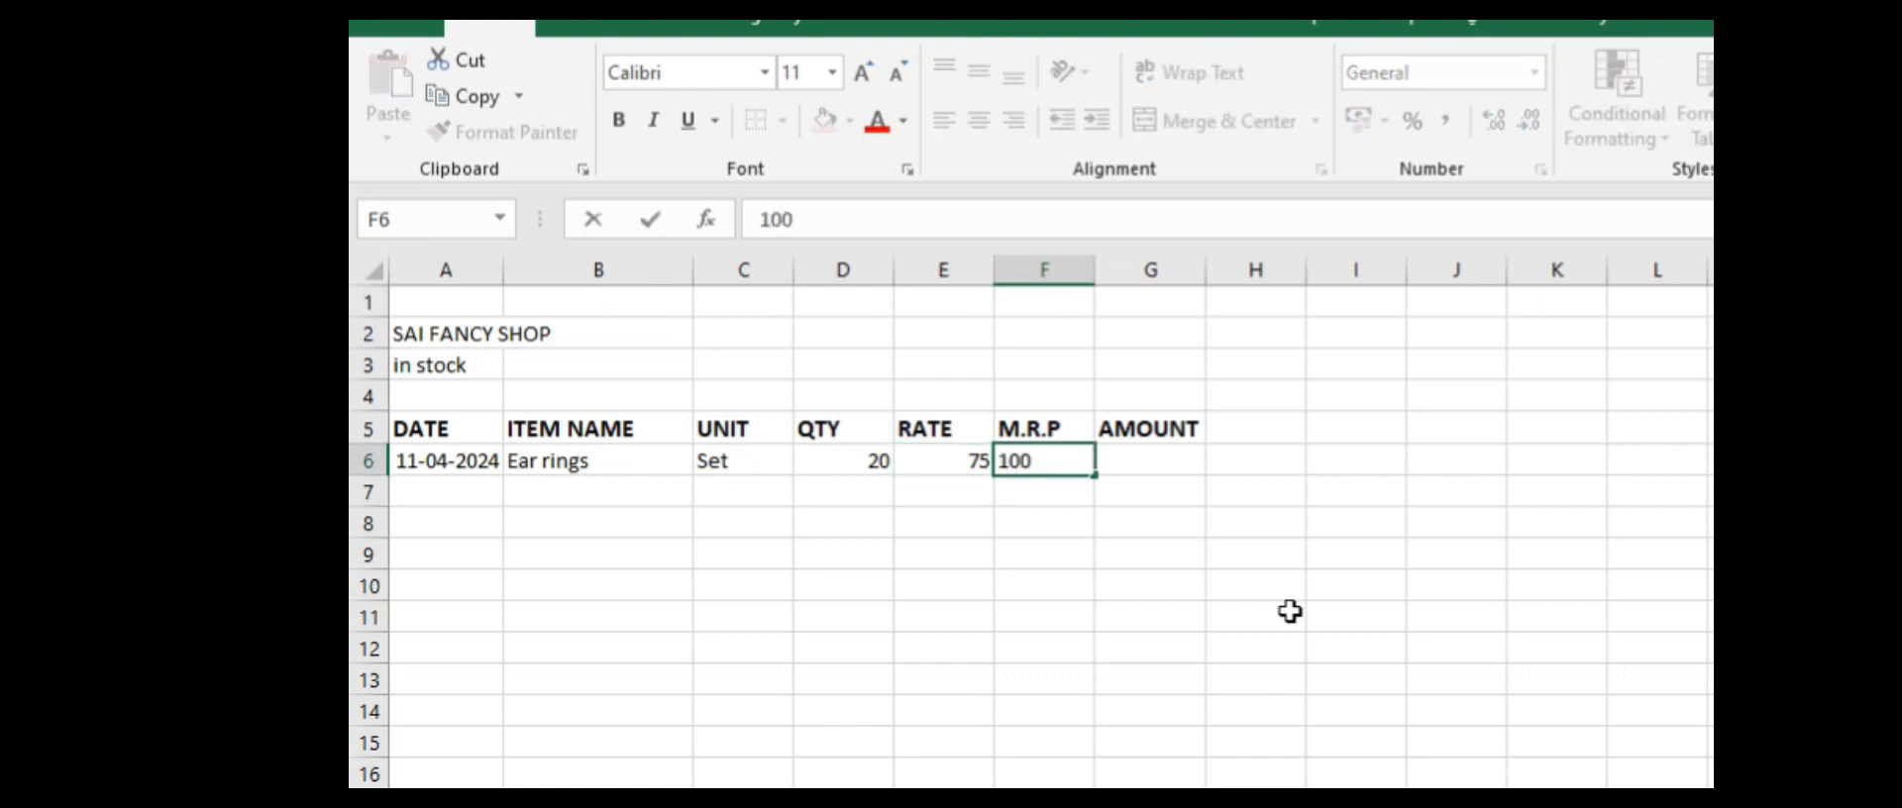
key("Return")
key("Up")
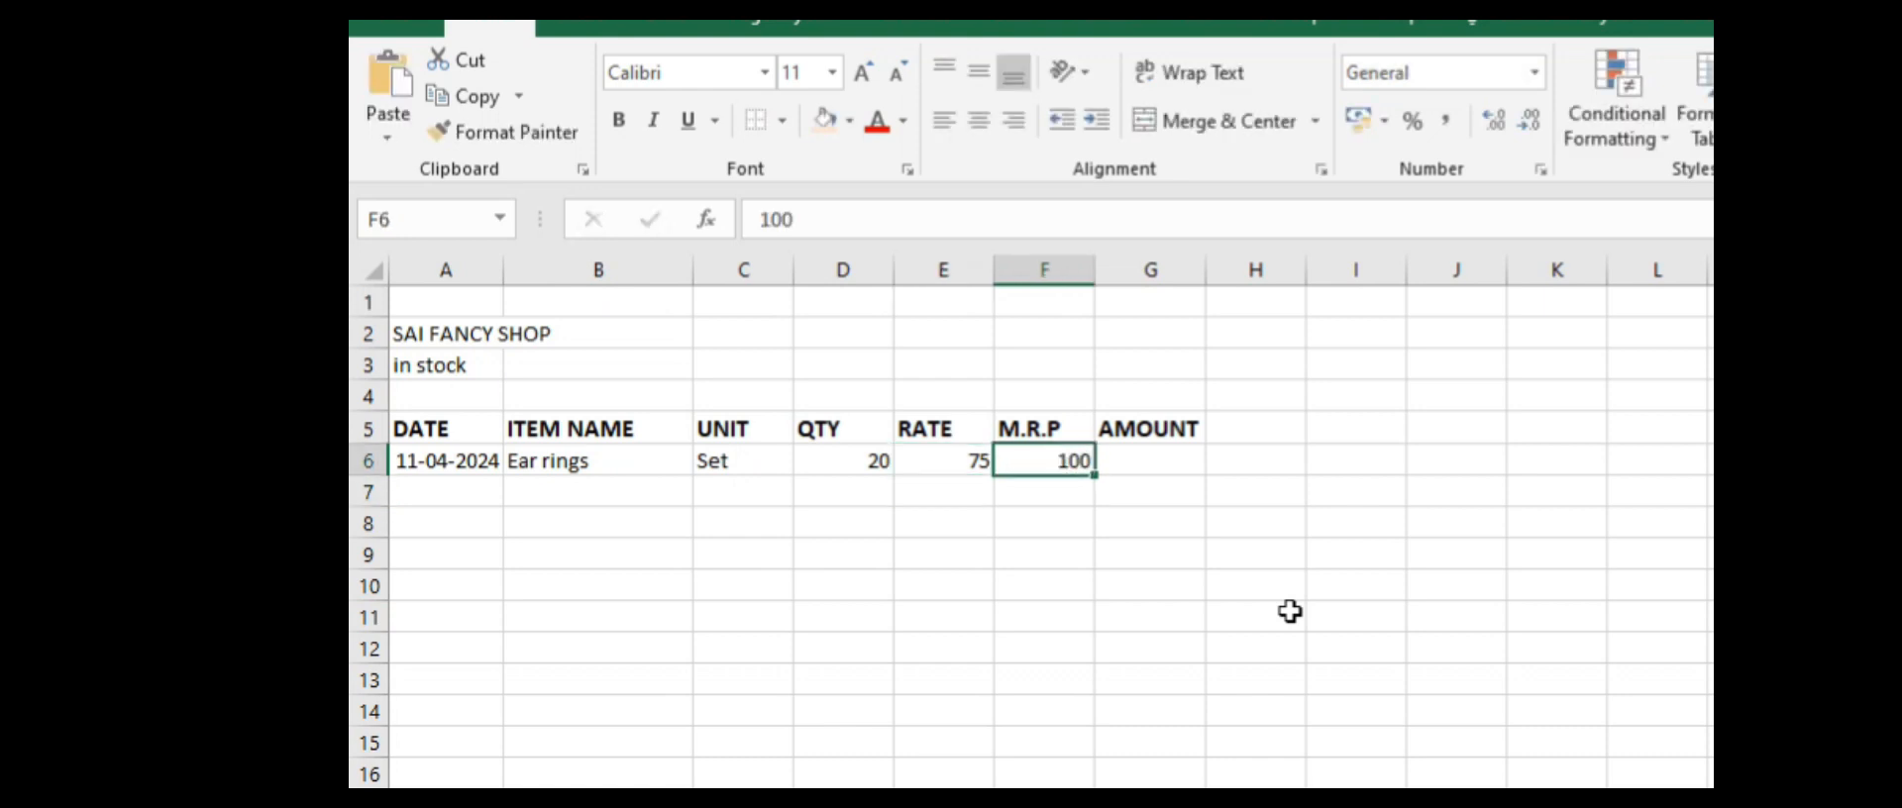
Step: Calculate the ear rings' amount in cell G6 as quantity times rate with the formula =D6*E6
key("Right")
type("=")
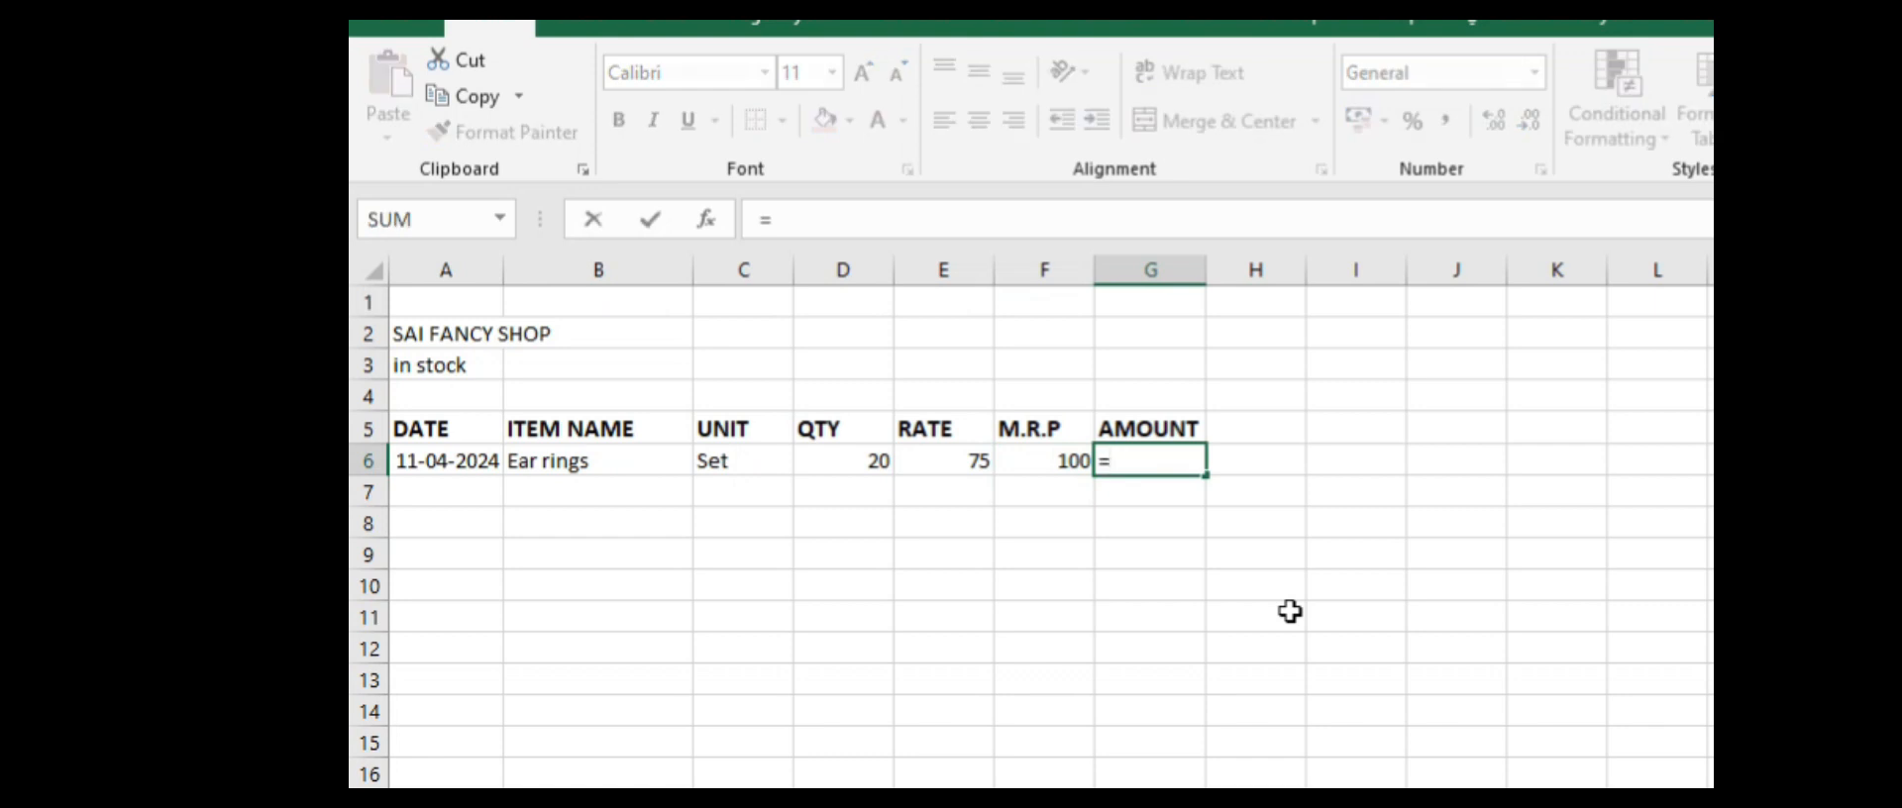
key("Left")
key("Left")
key("Left")
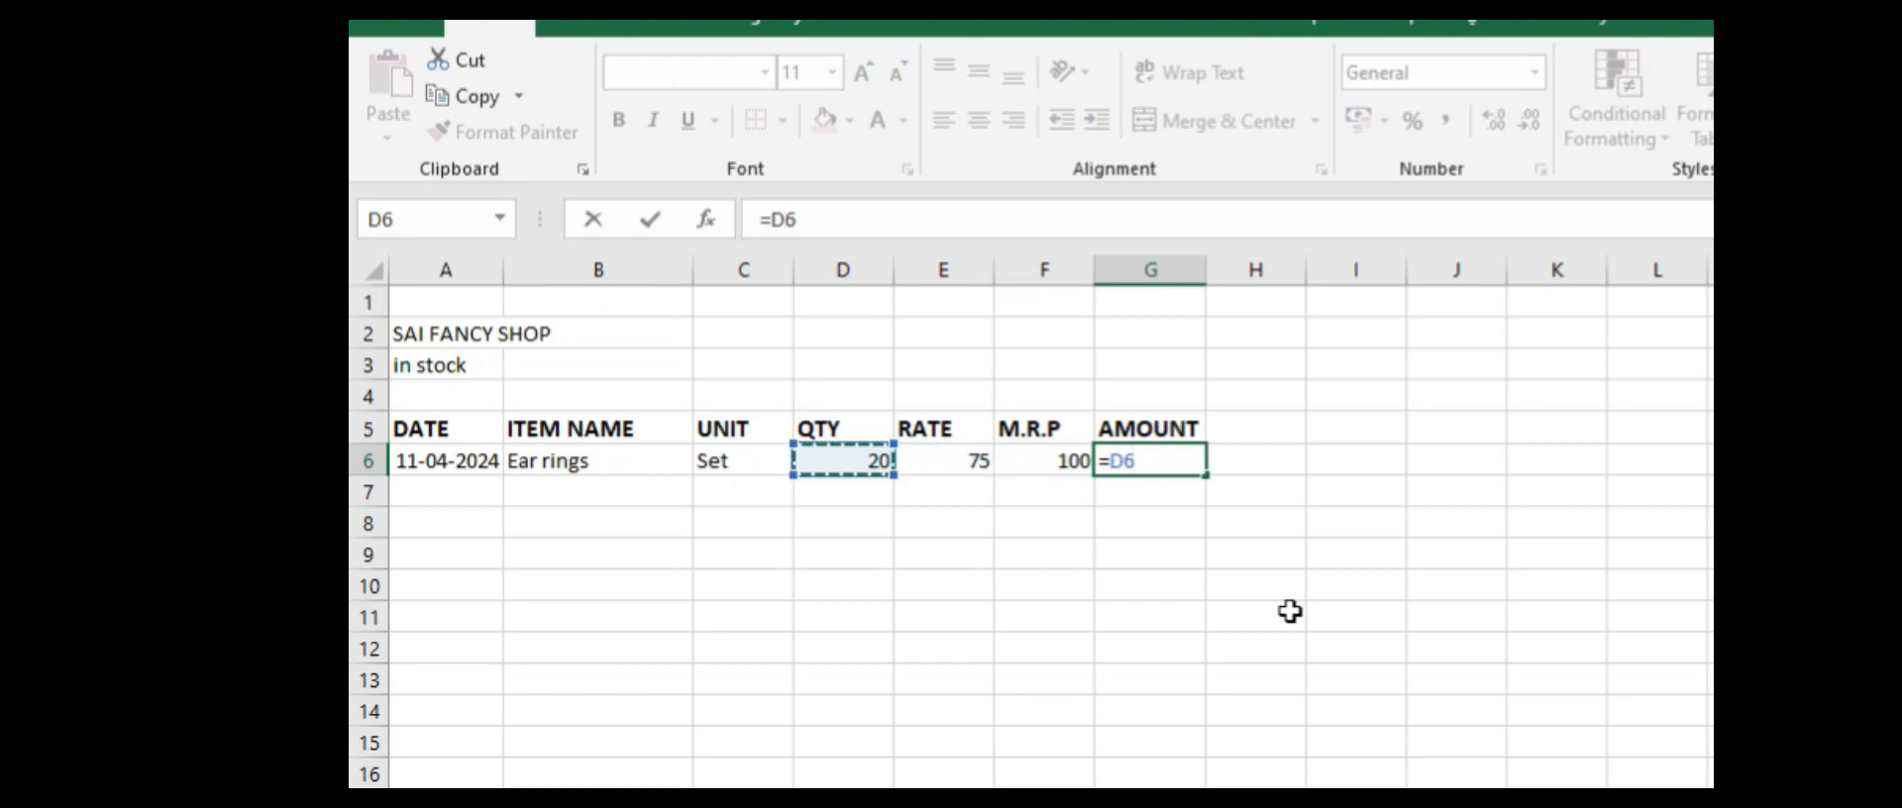
type("*")
key("Left")
key("Left")
key("Return")
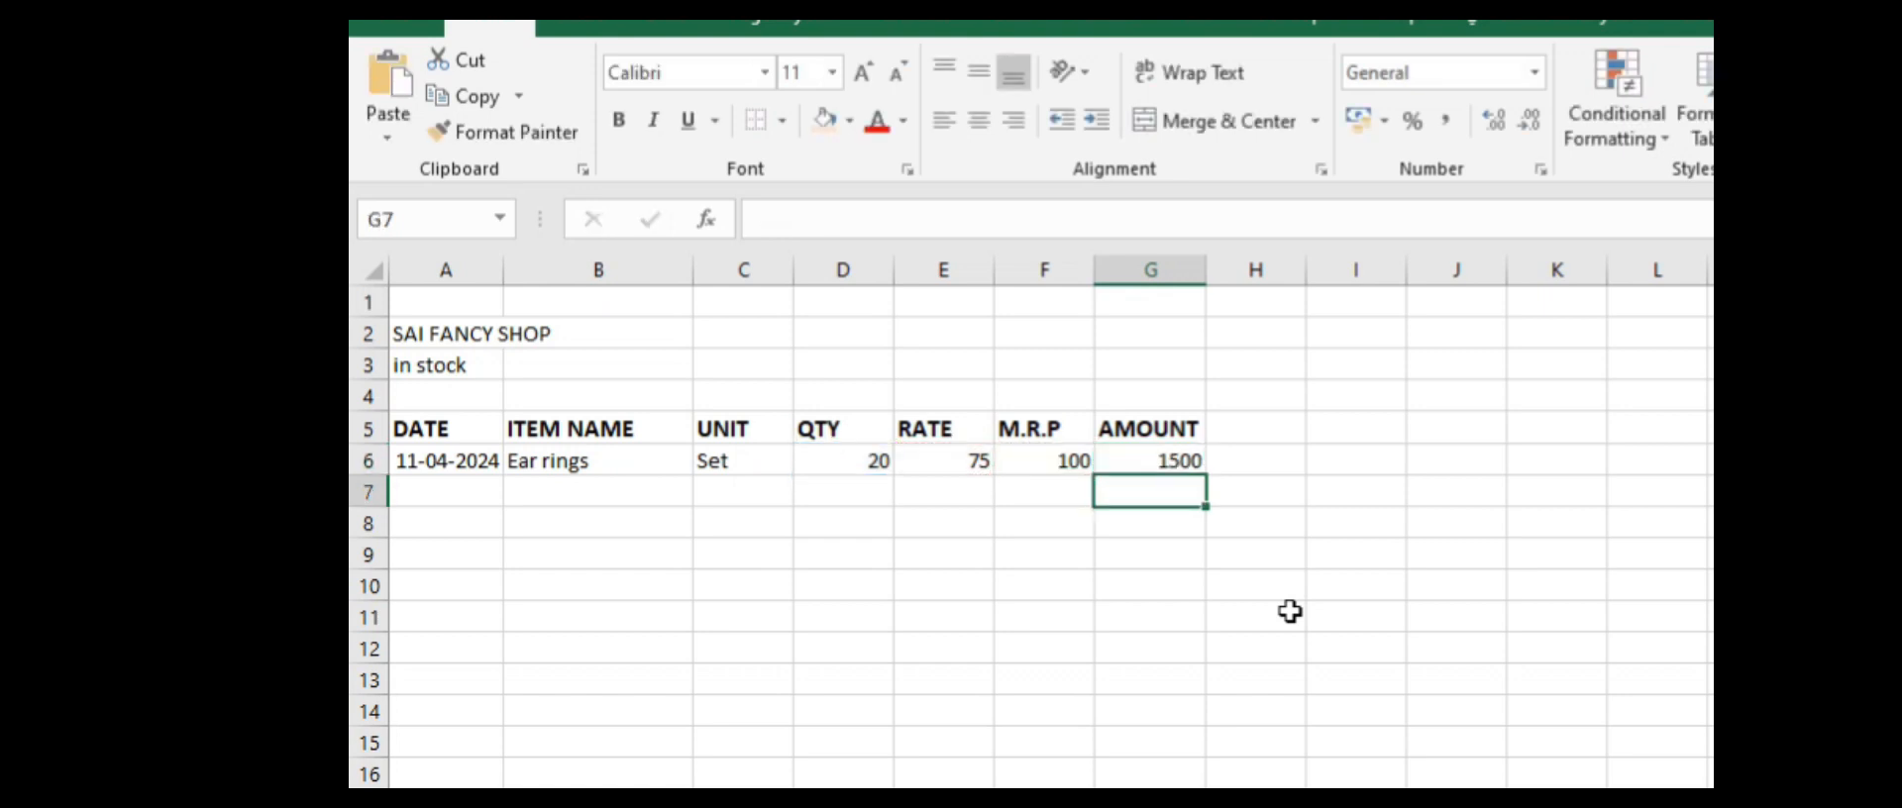
key("Up")
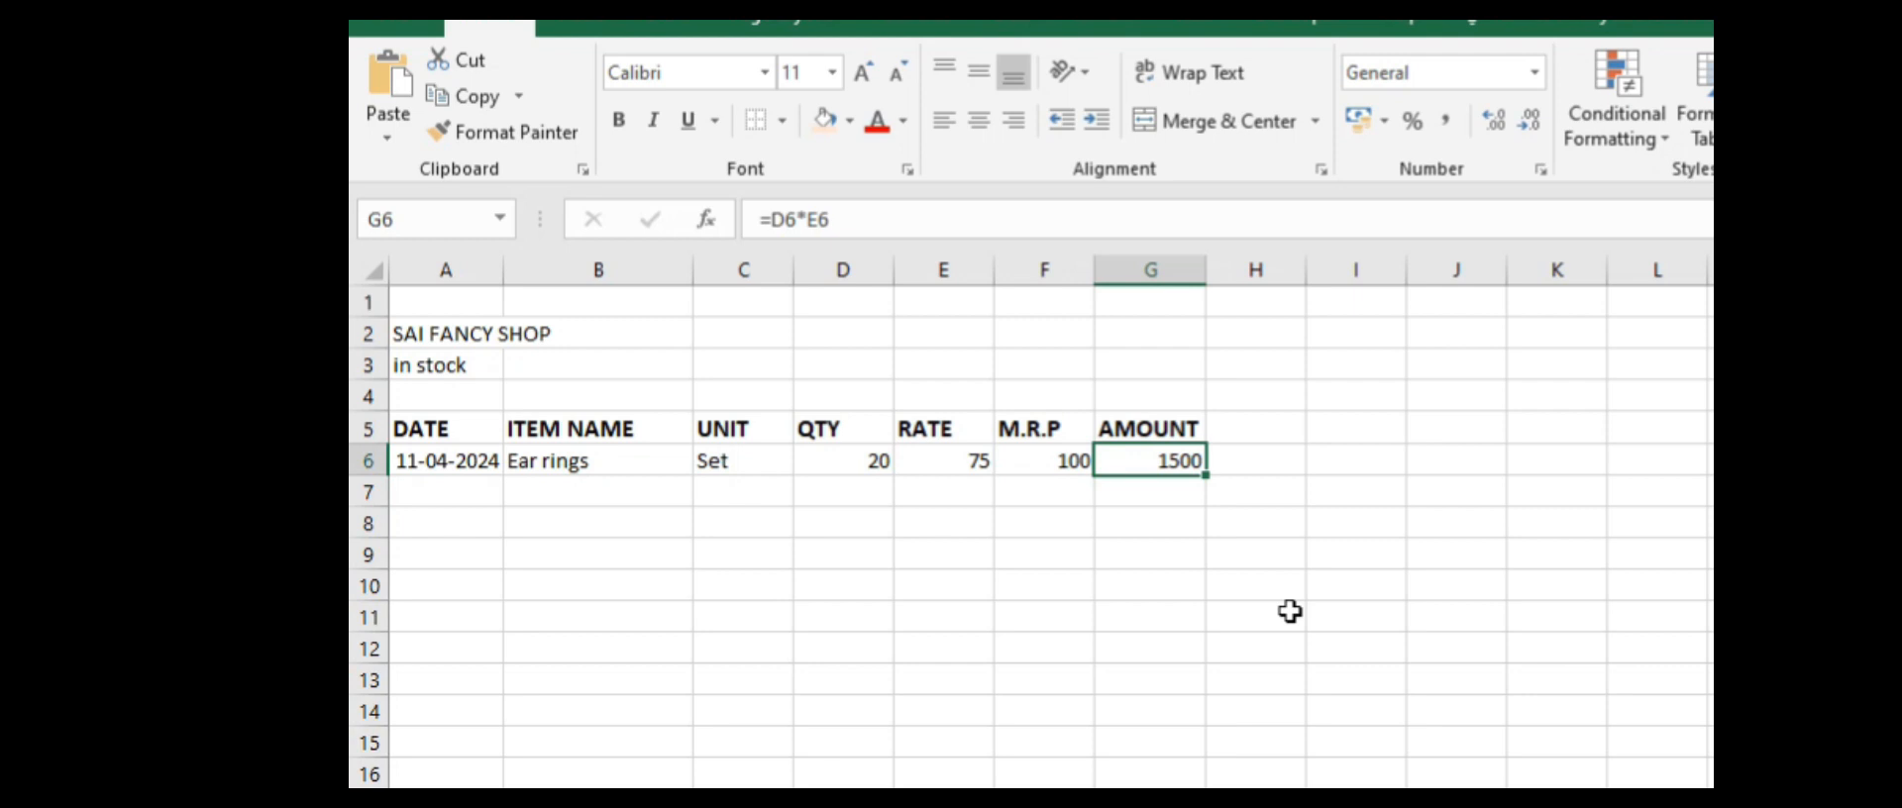
Step: Fill the date from cell A6 down into cell A7 for the second stock row
key("Down")
key("Left")
key("Left")
key("Left")
key("Left")
key("Left")
key("Left")
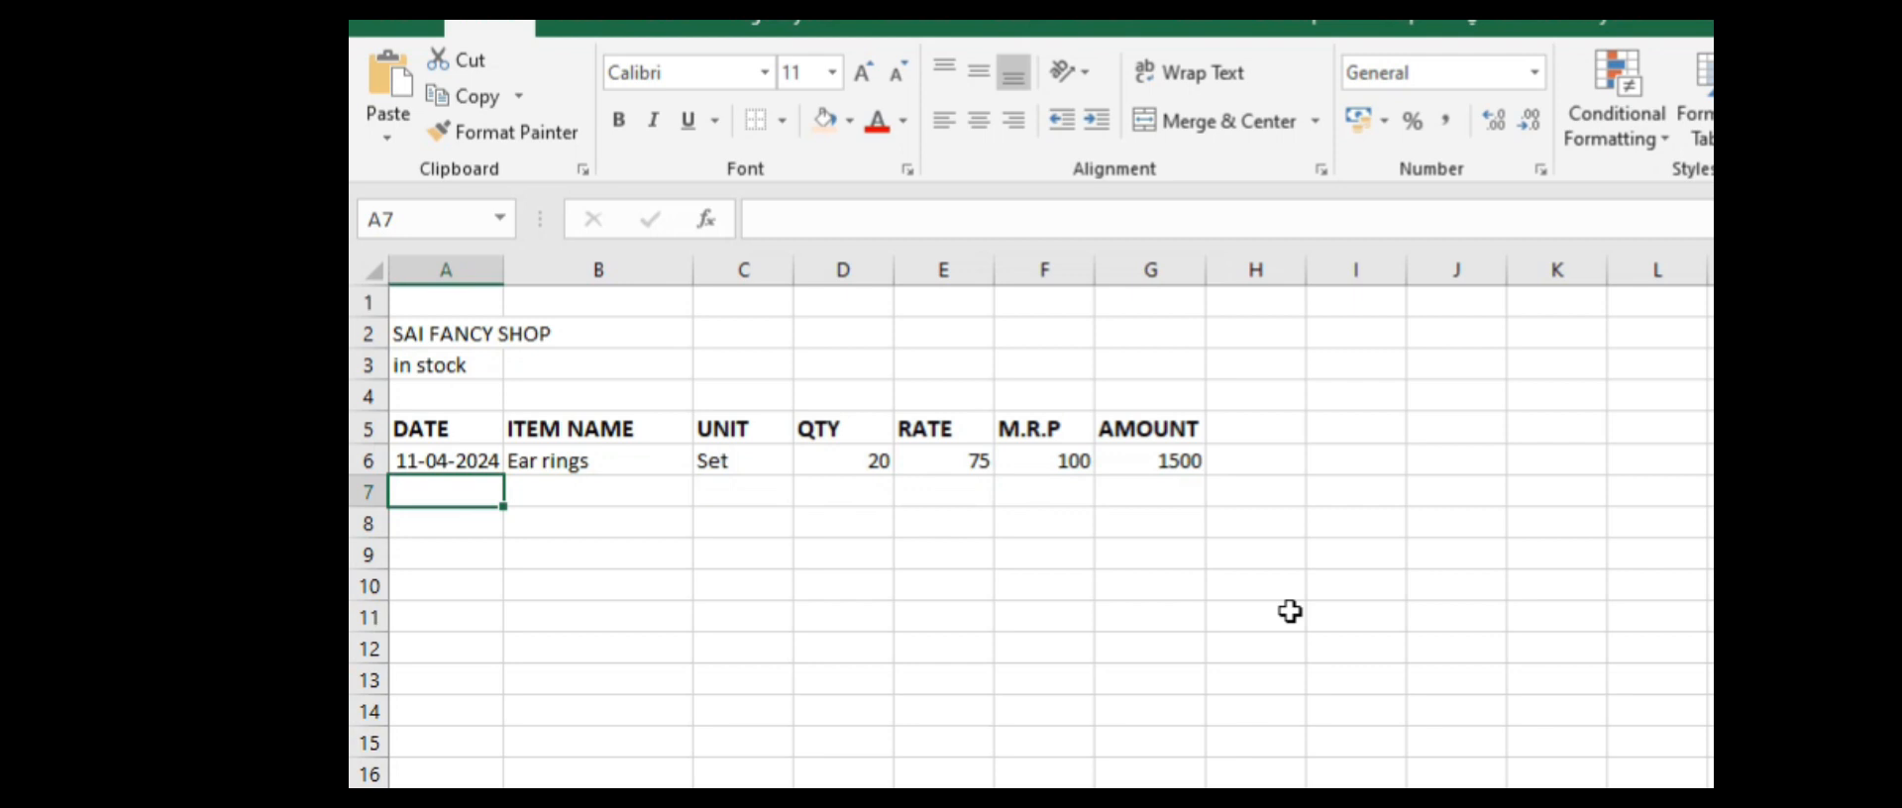
type("8")
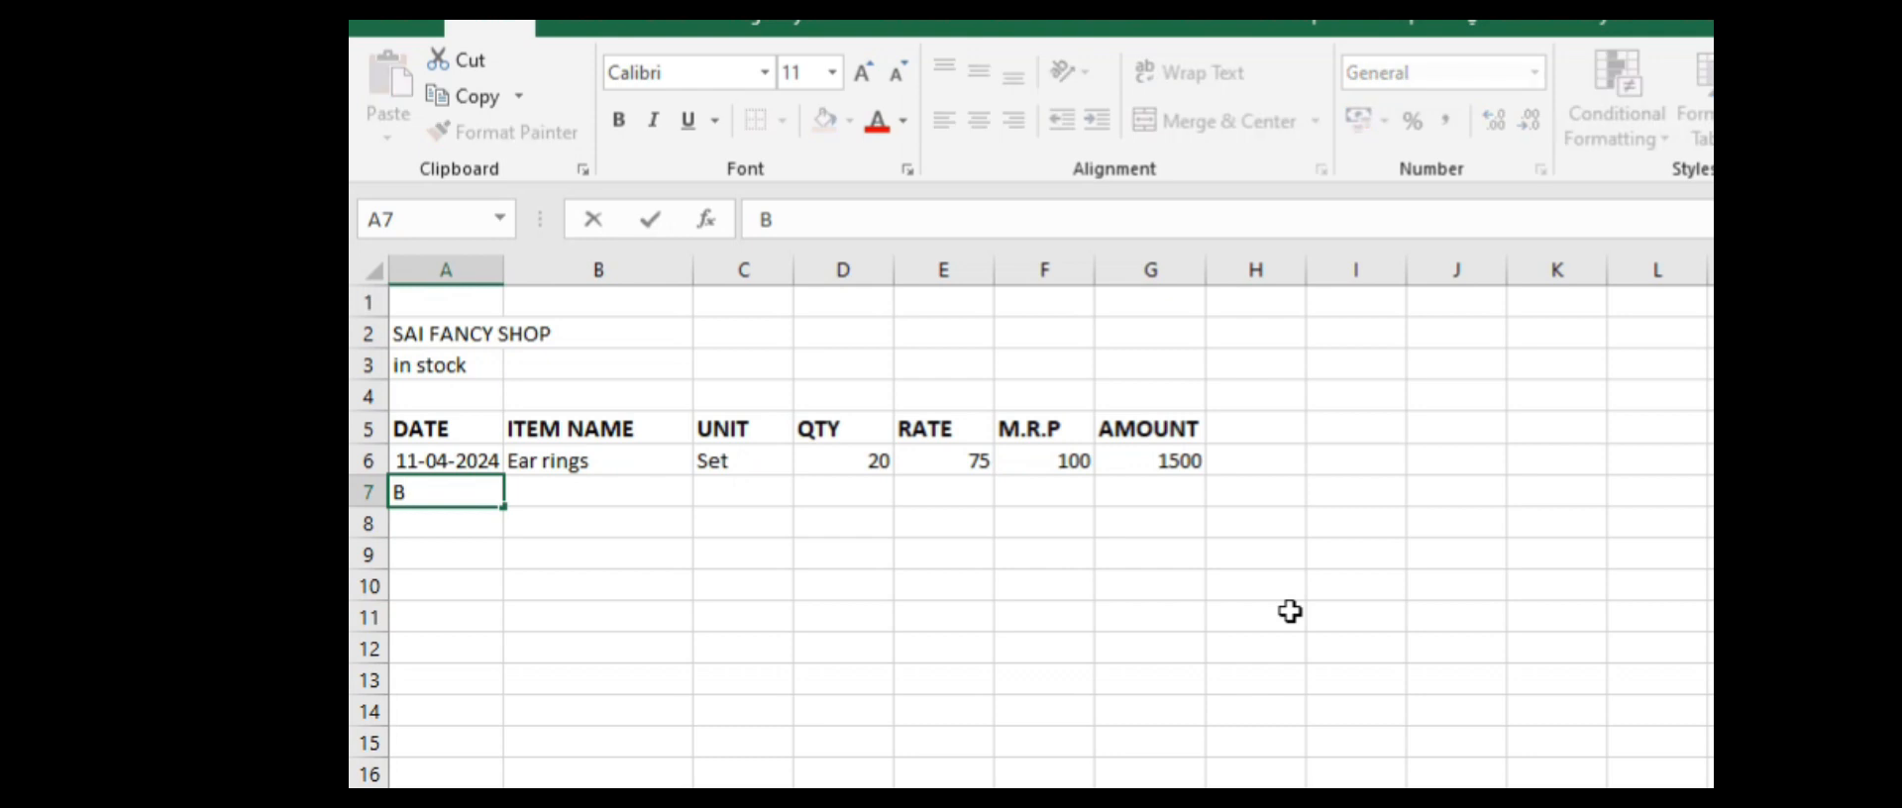
key("BackSpace")
key("Escape")
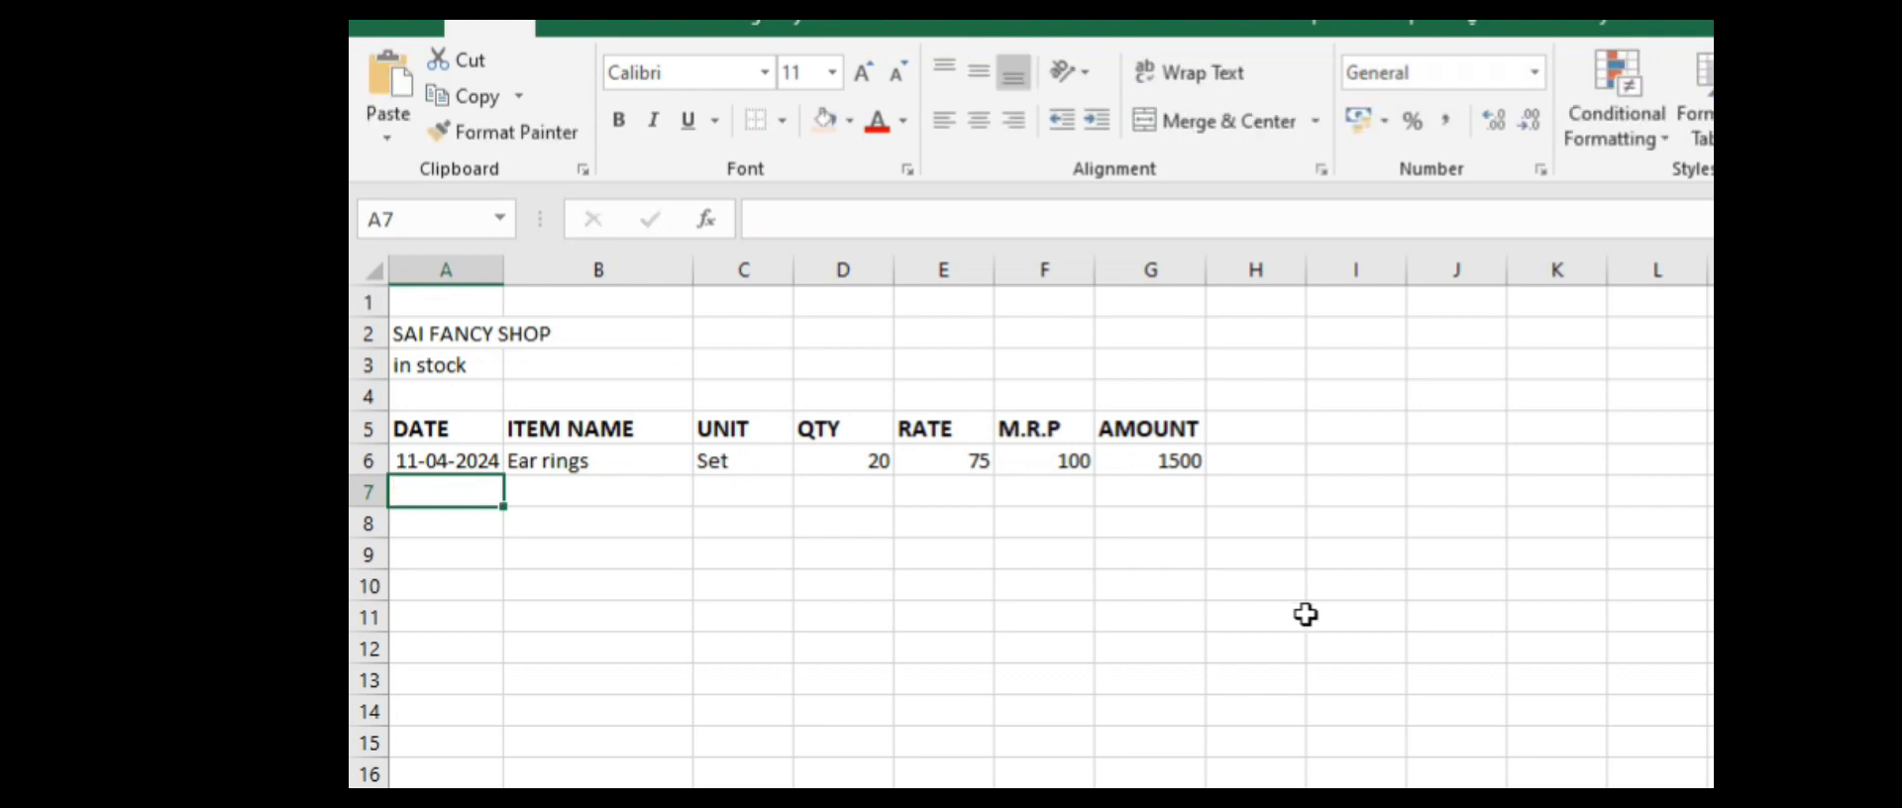
key("ctrl+d")
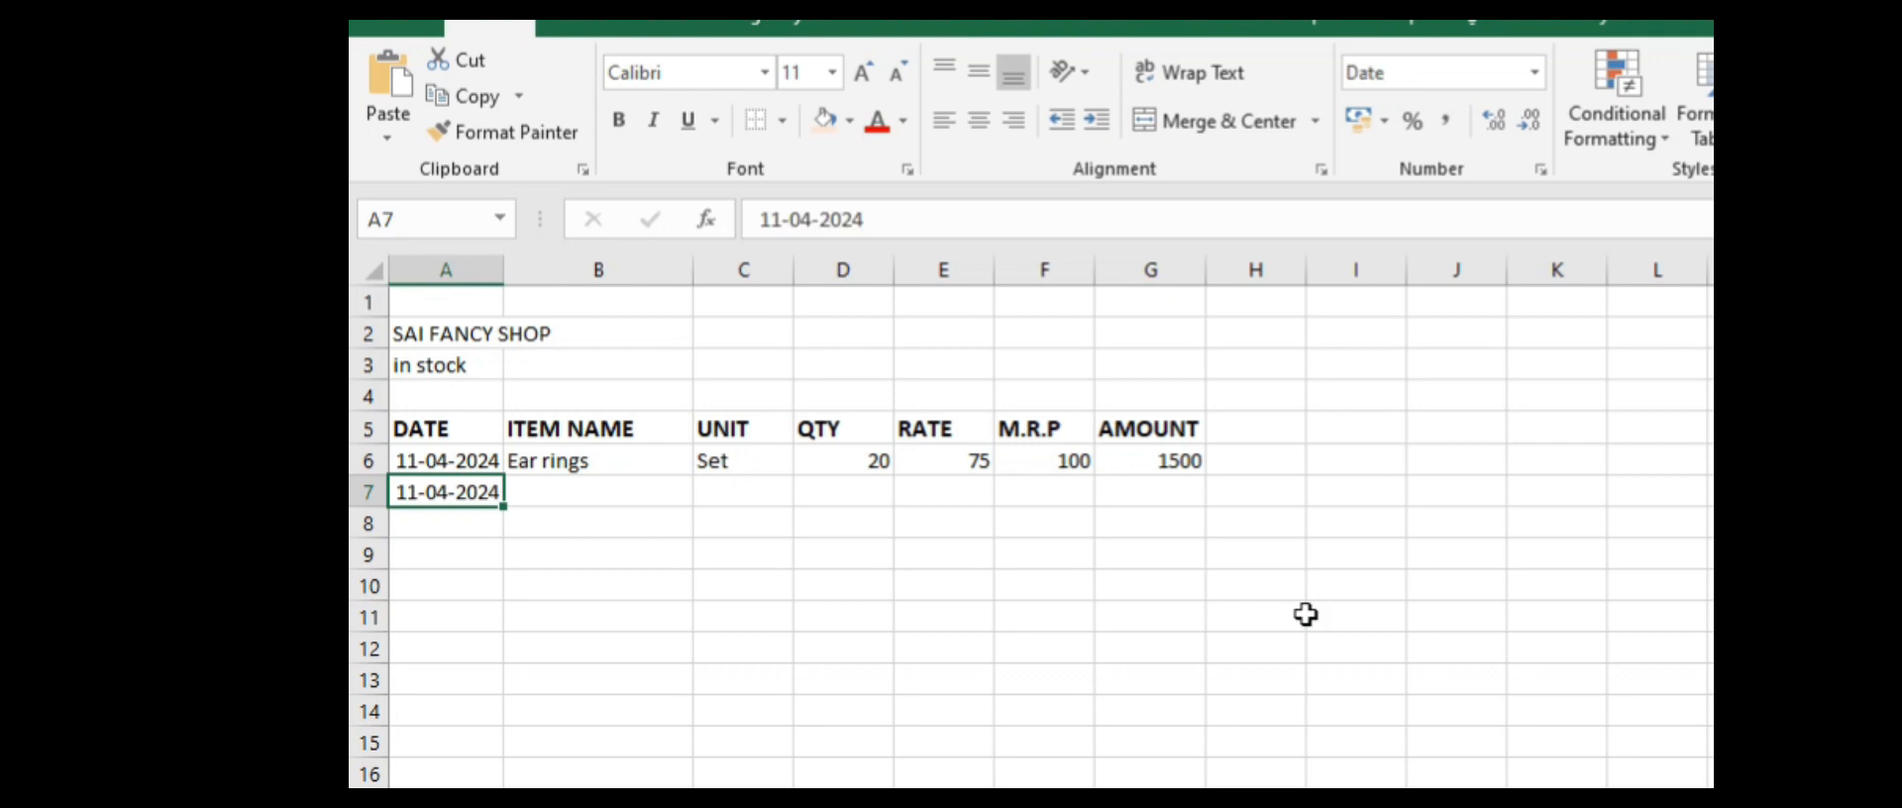
Step: Enter the item name Banles in cell B7 and fill the unit Set down from C6 into C7
key("Tab")
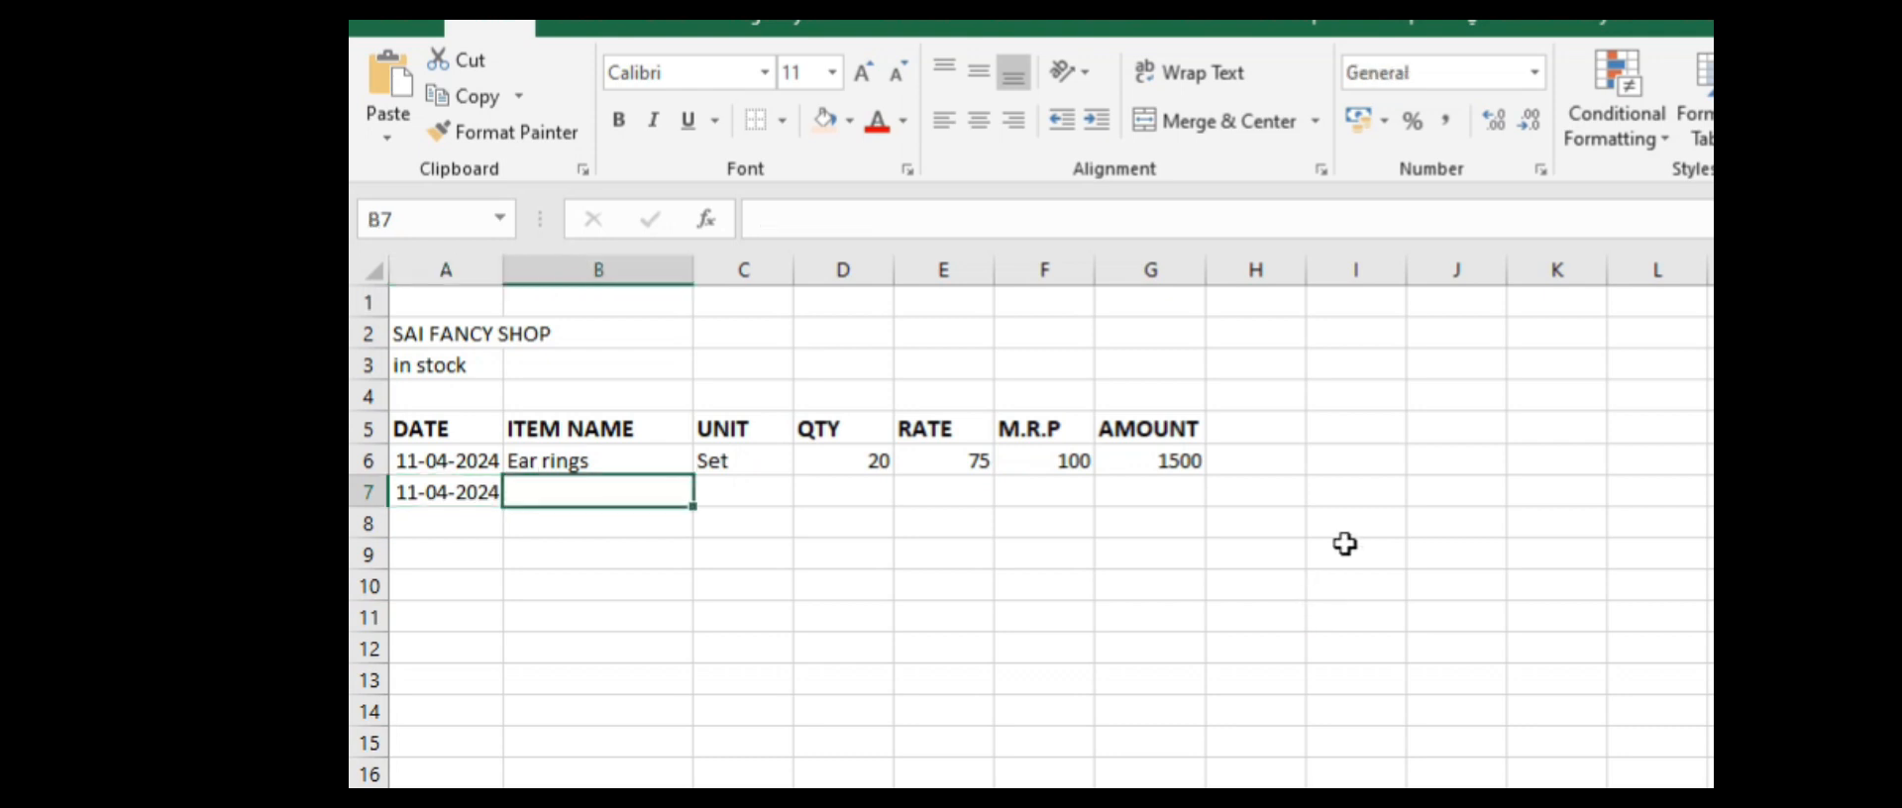
type("B")
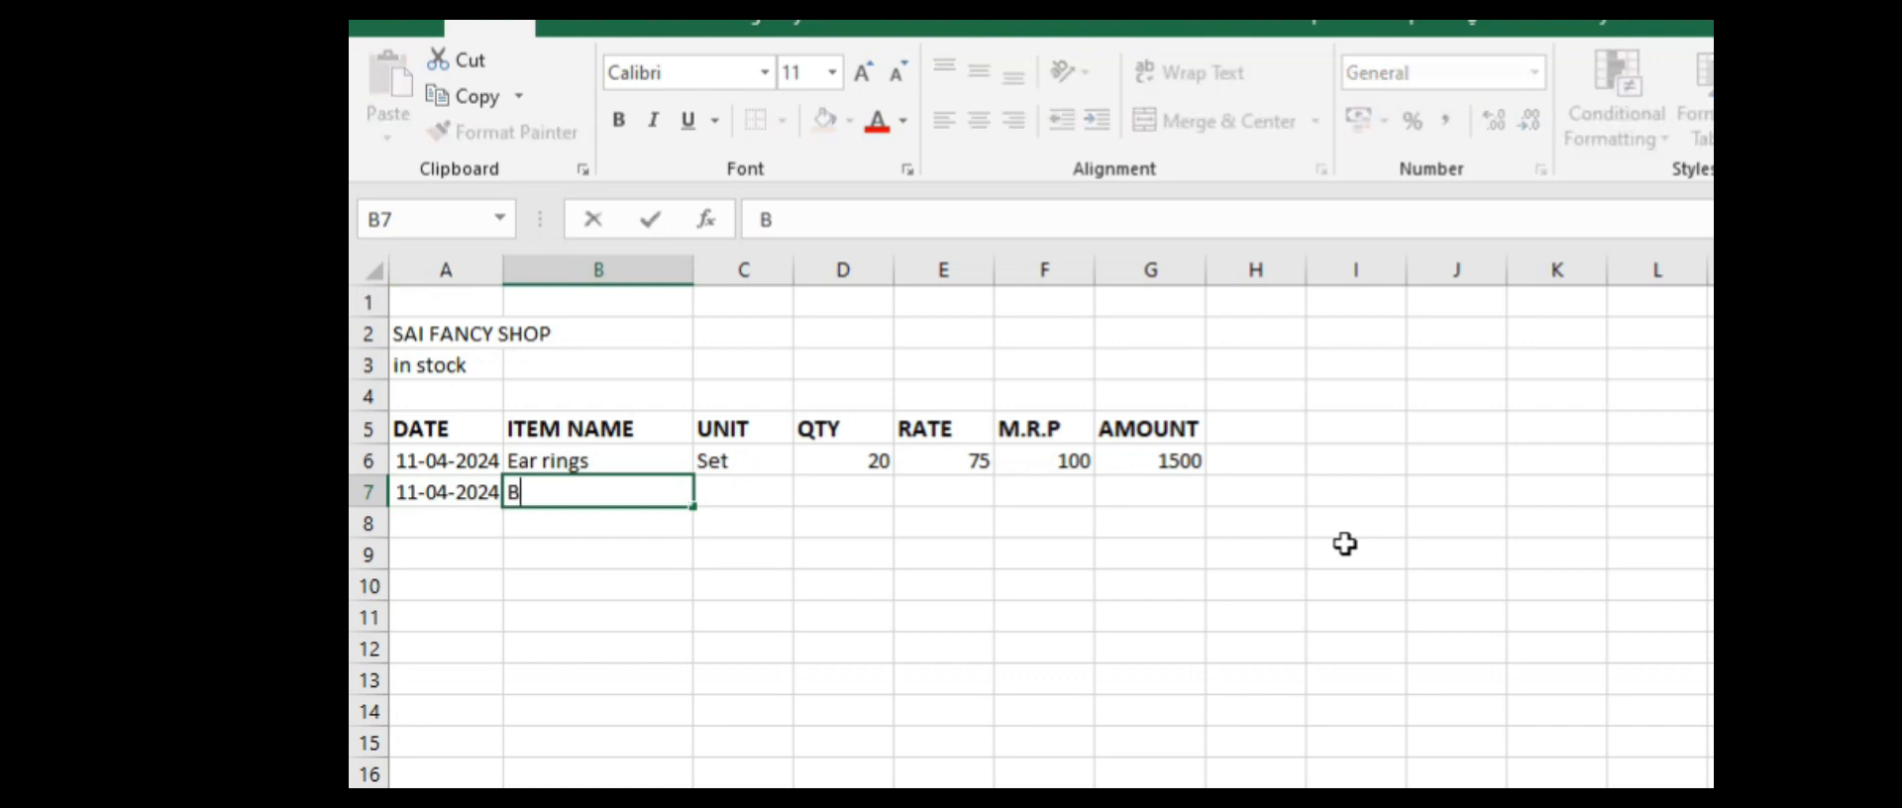
type("anles")
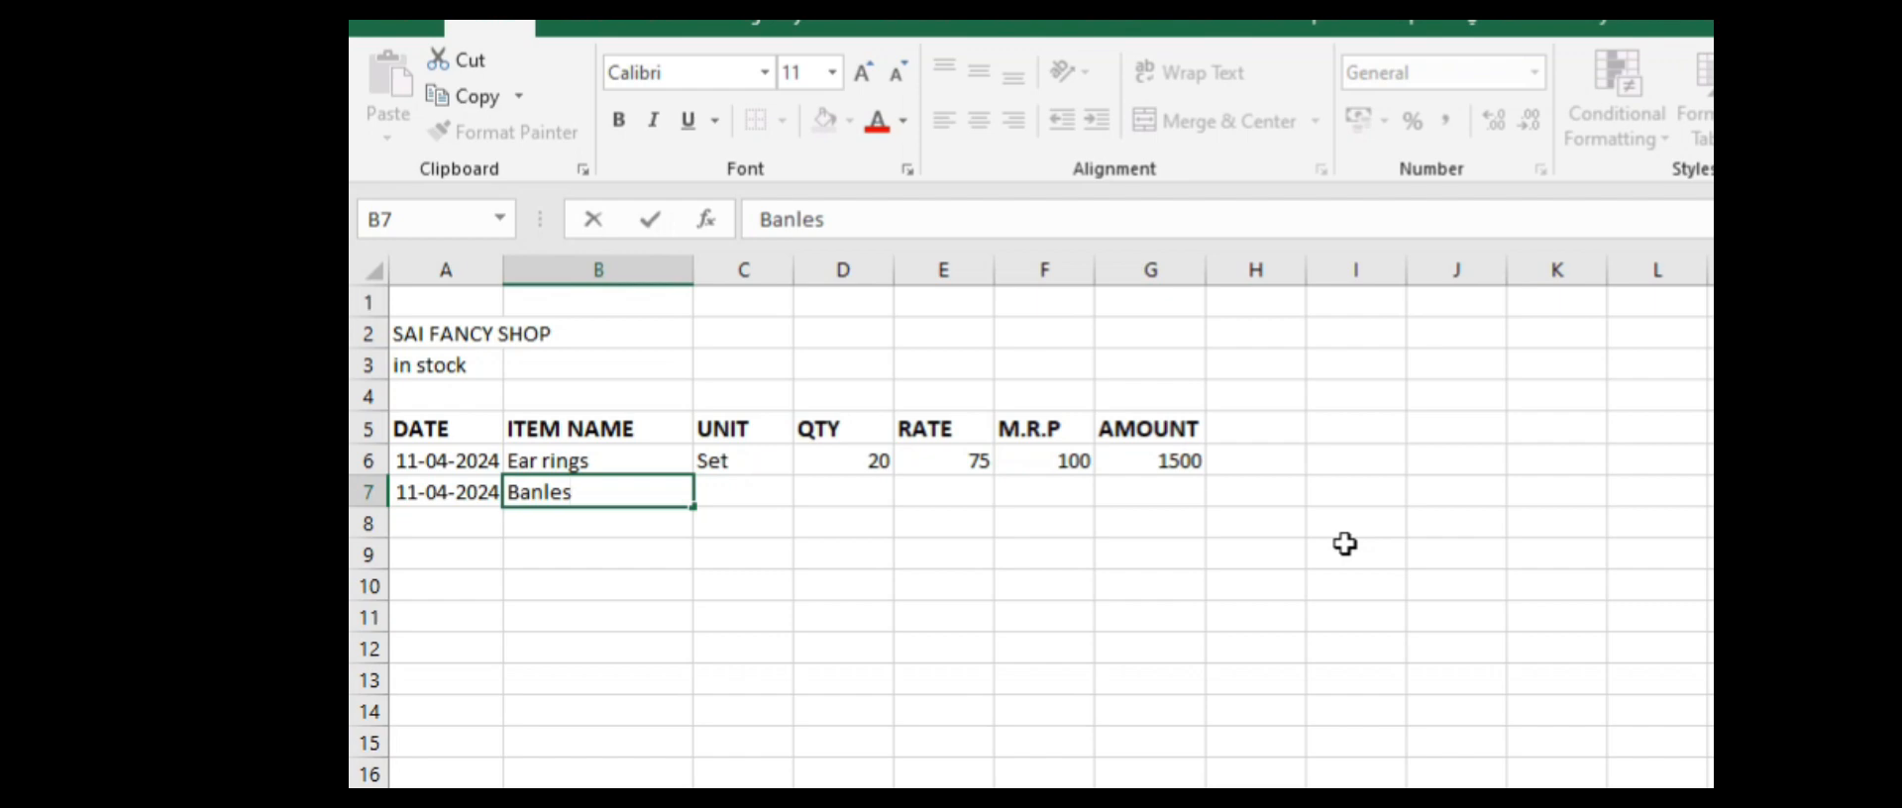
key("Tab")
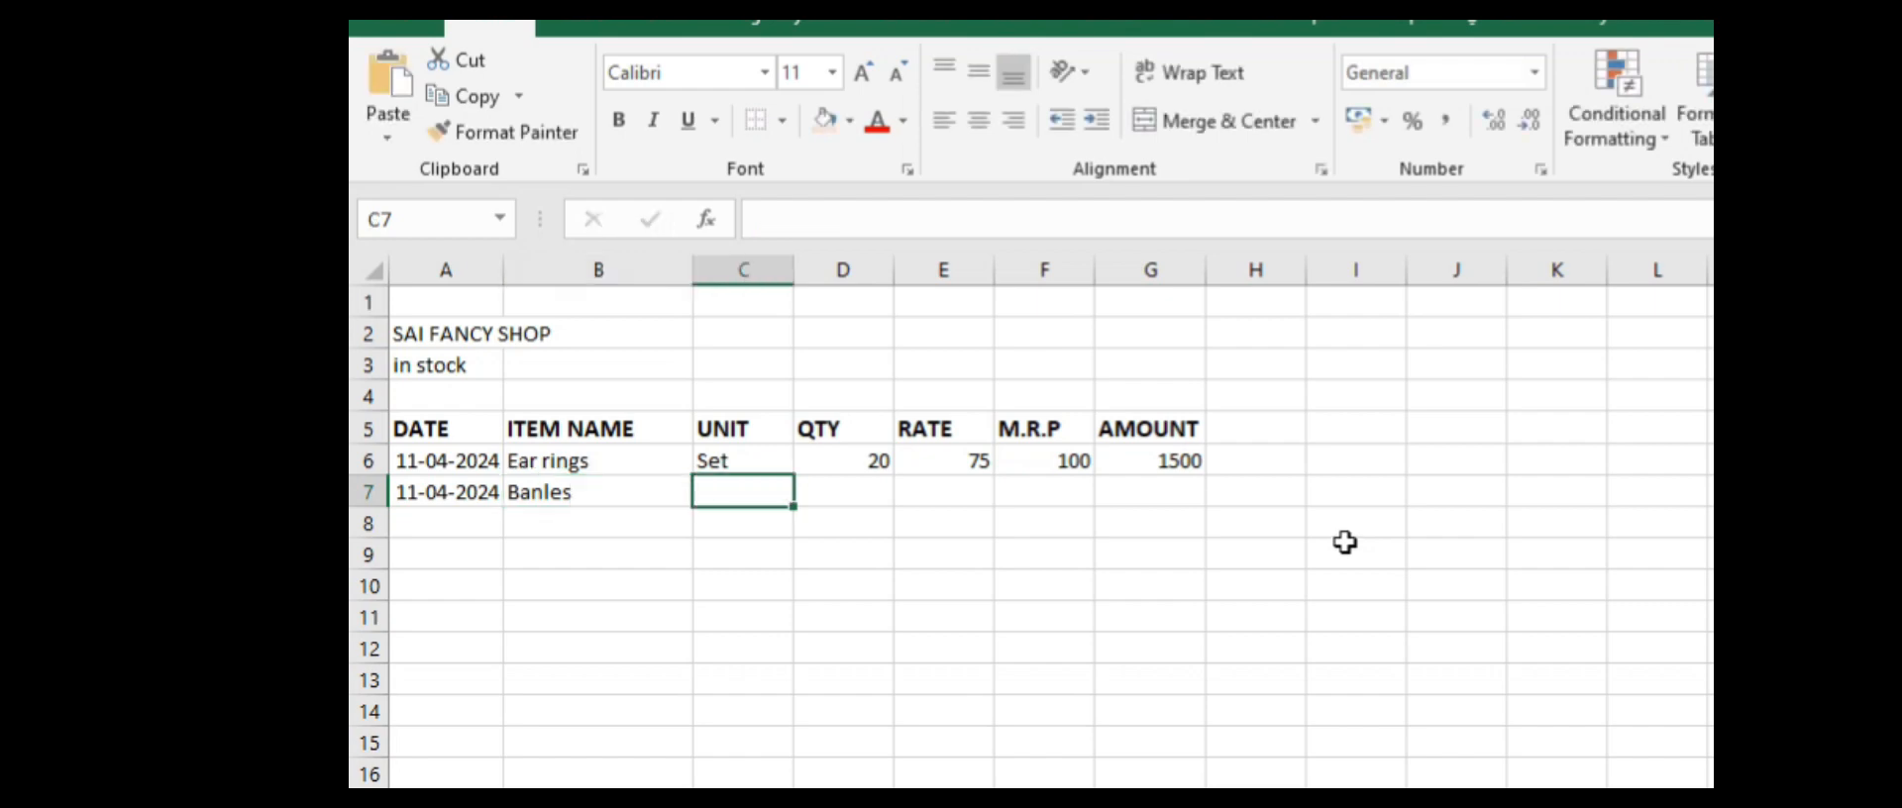
key("ctrl+d")
key("Tab")
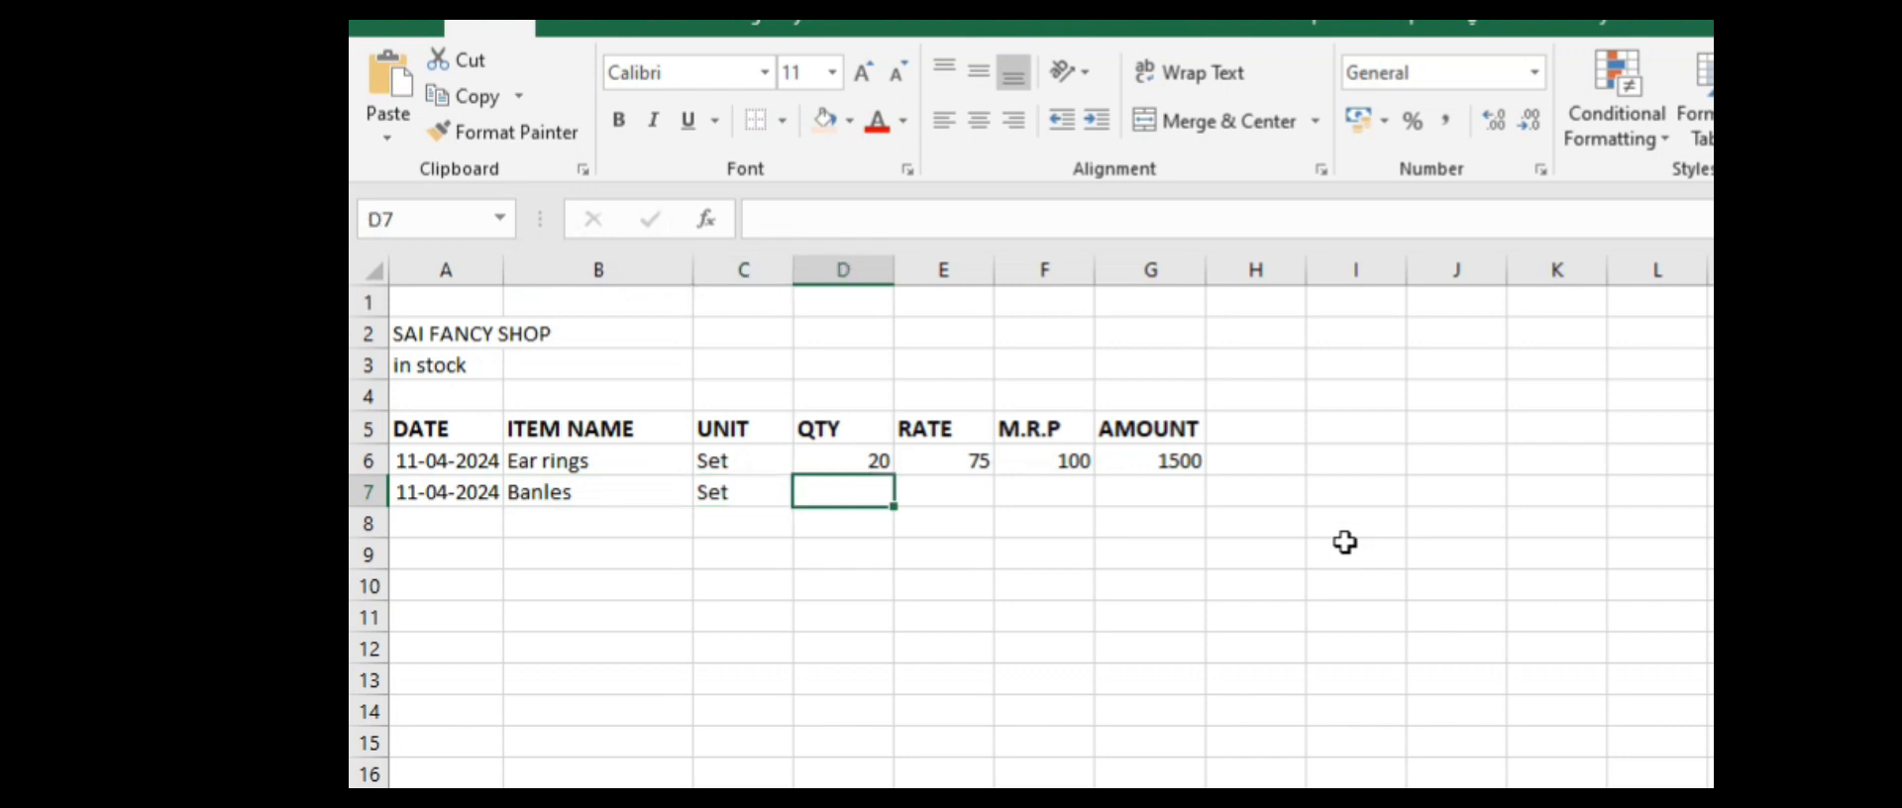
Step: Fill D7 to F7 for the second item with quantity 100, rate 40 and M.R.P 50
type("100")
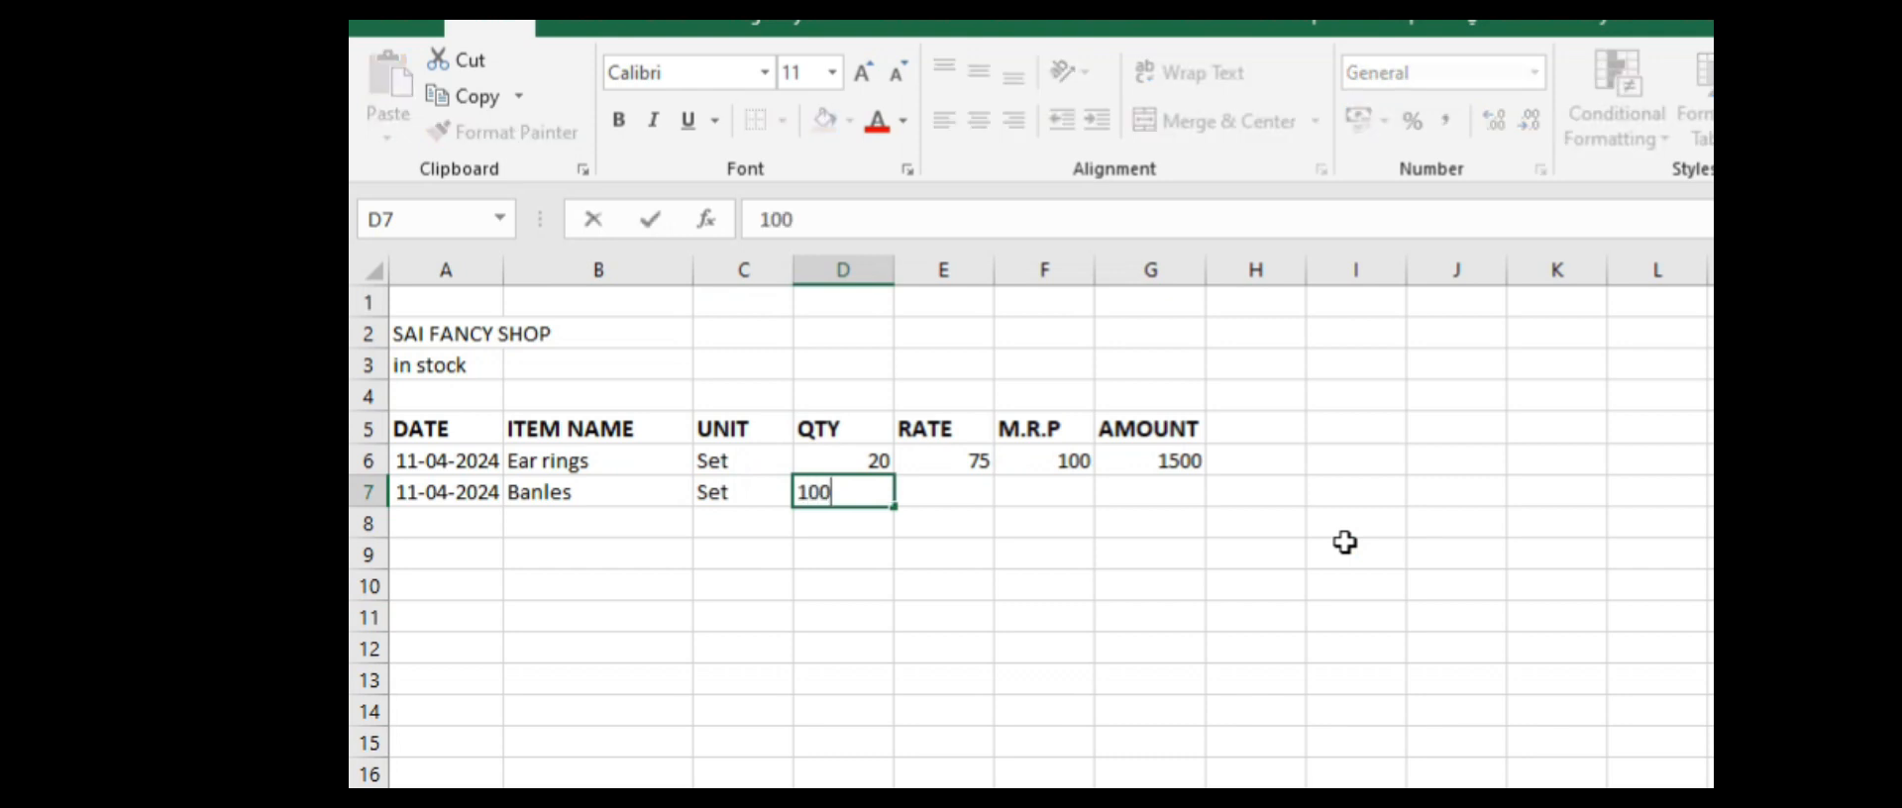
key("Return")
key("Up")
key("Right")
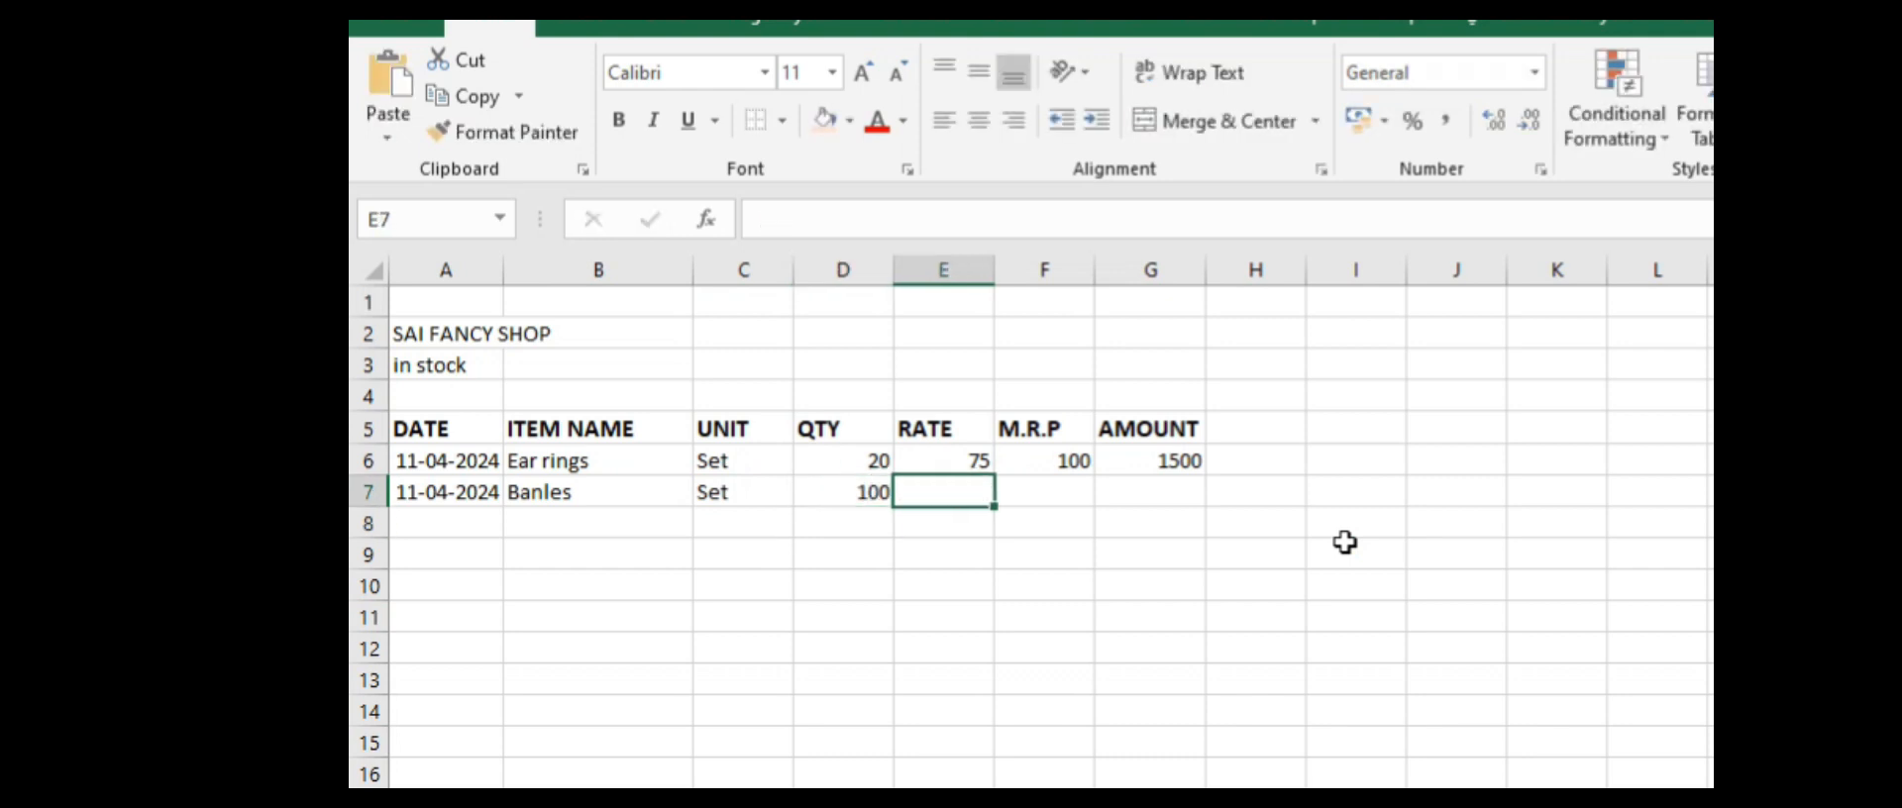
type("40")
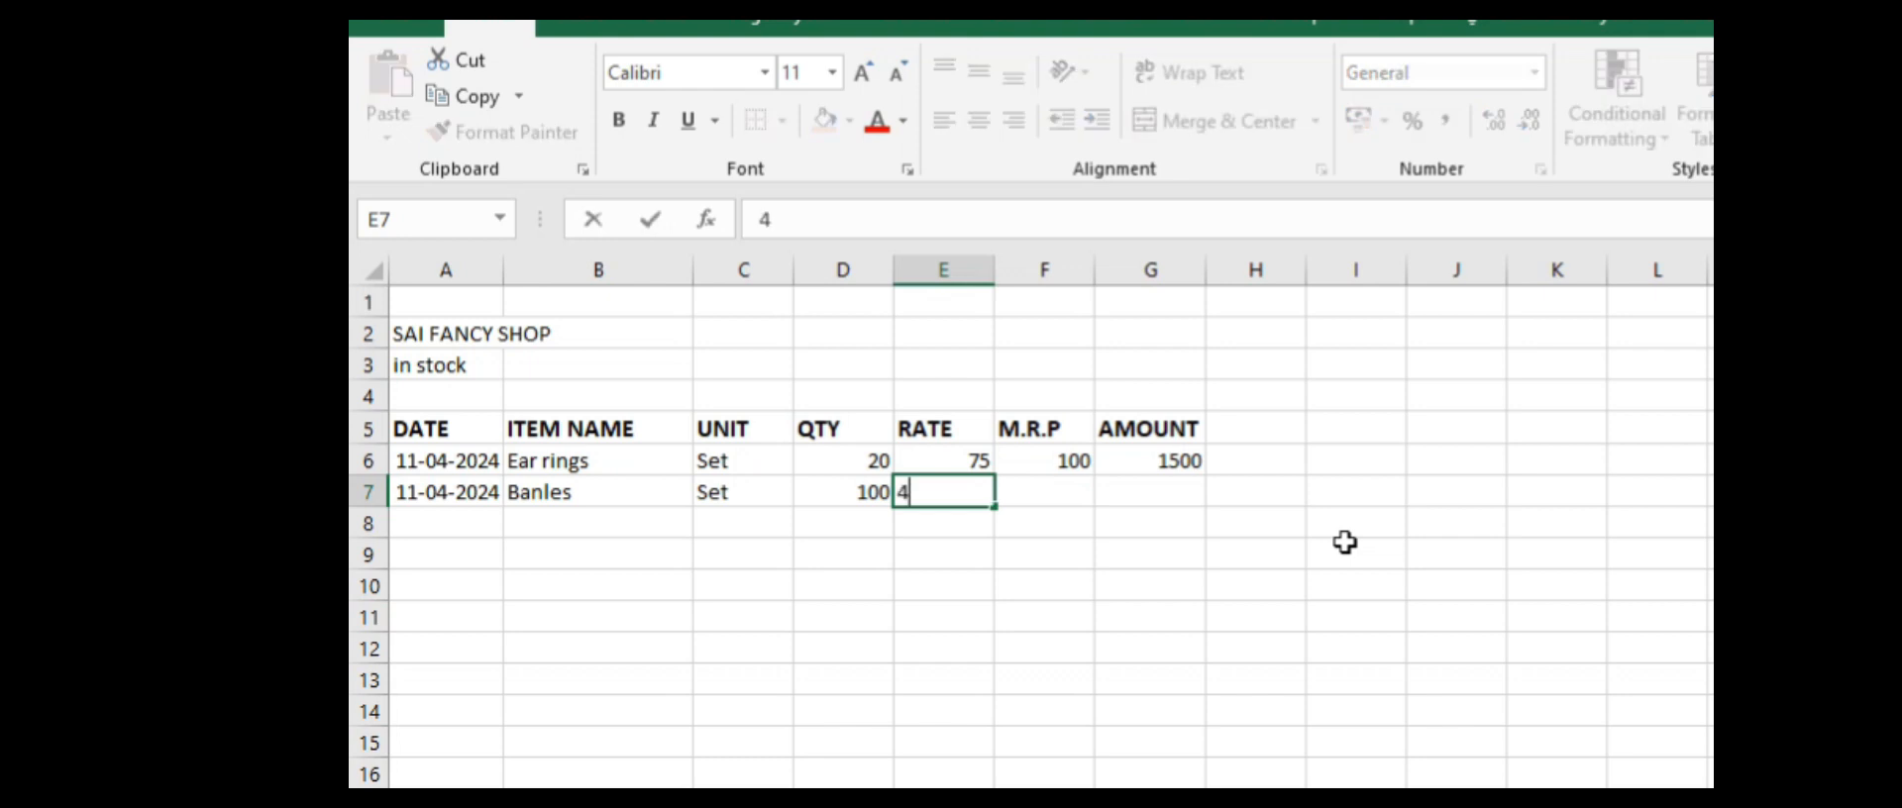
key("Right")
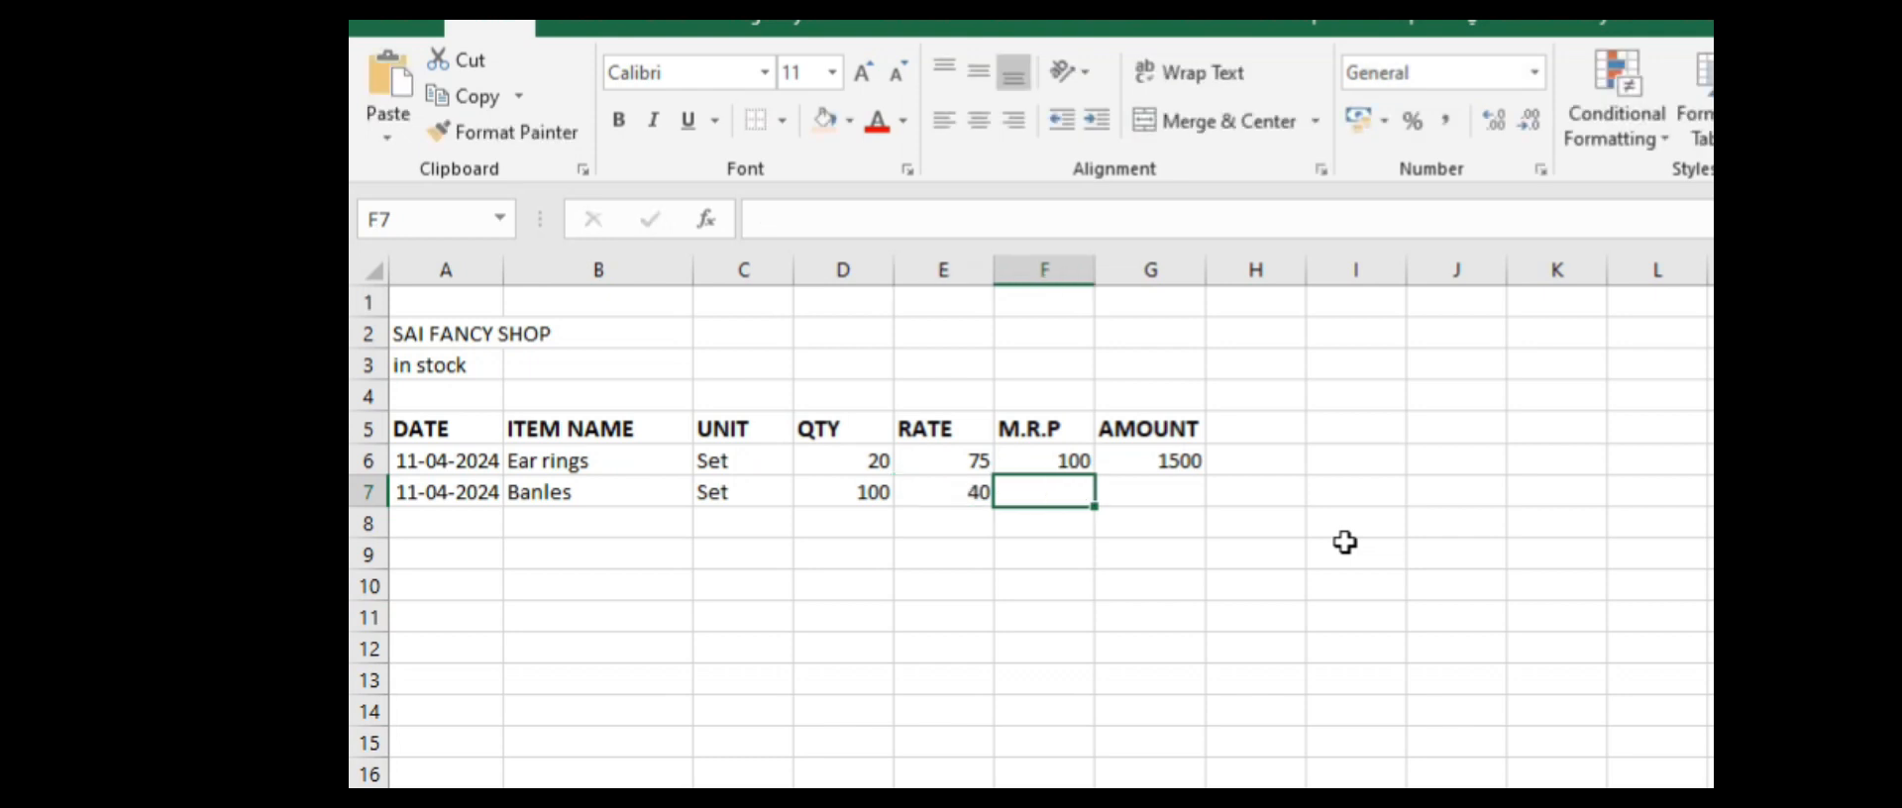
type("500")
key("BackSpace")
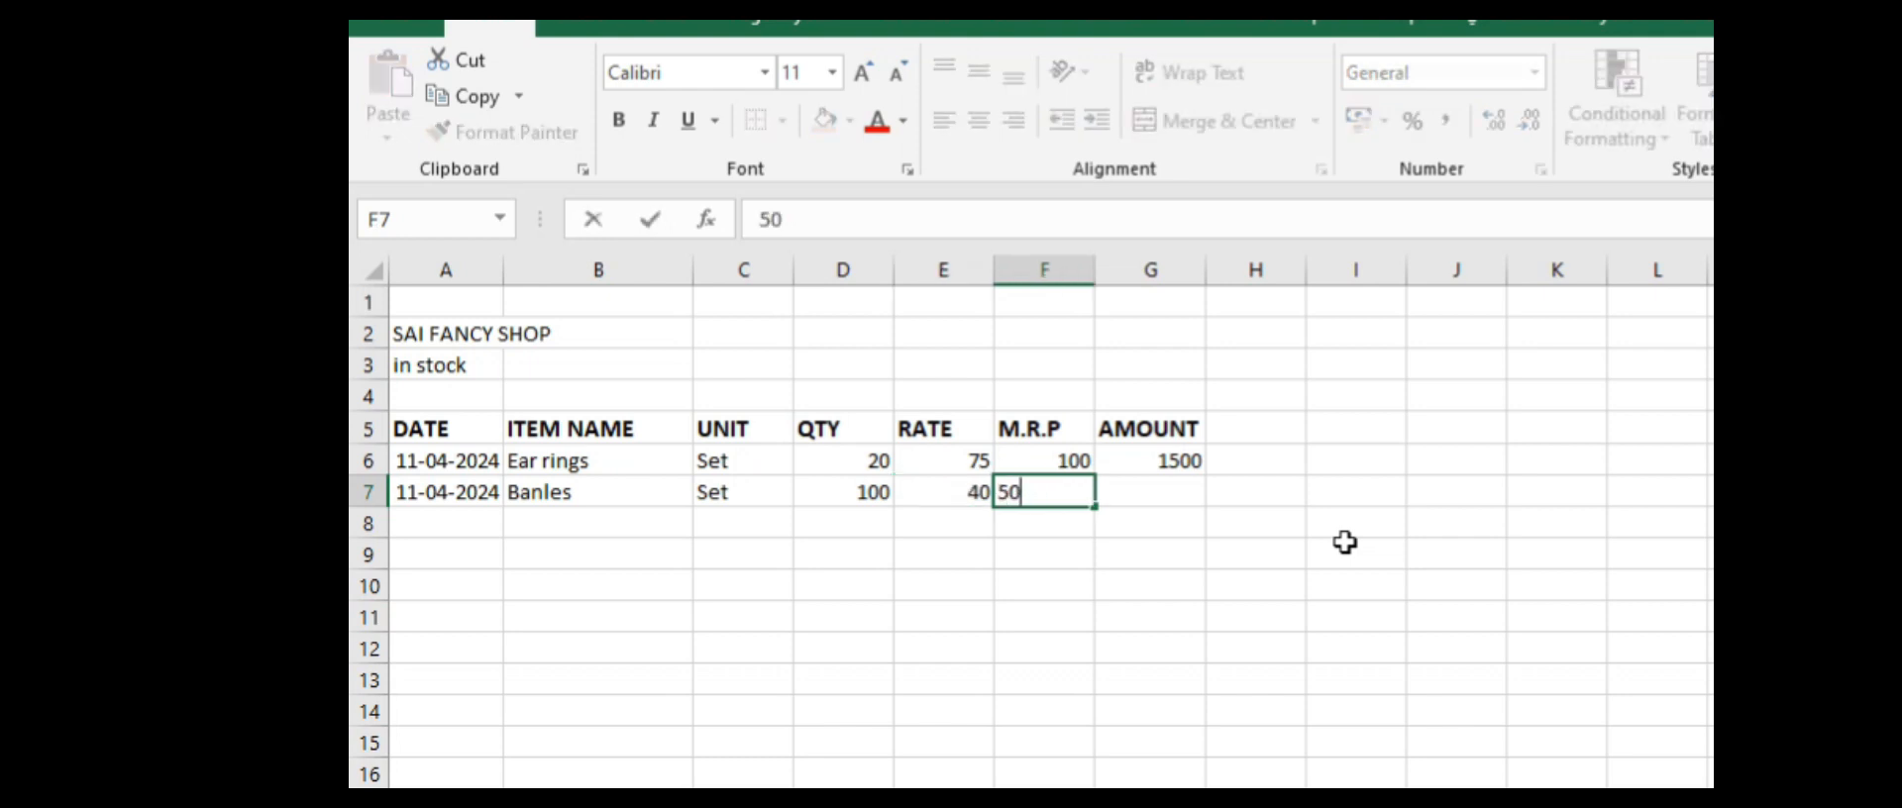
key("Return")
key("Up")
Step: Fill the amount formula from cell G6 down into cell G7
key("Right")
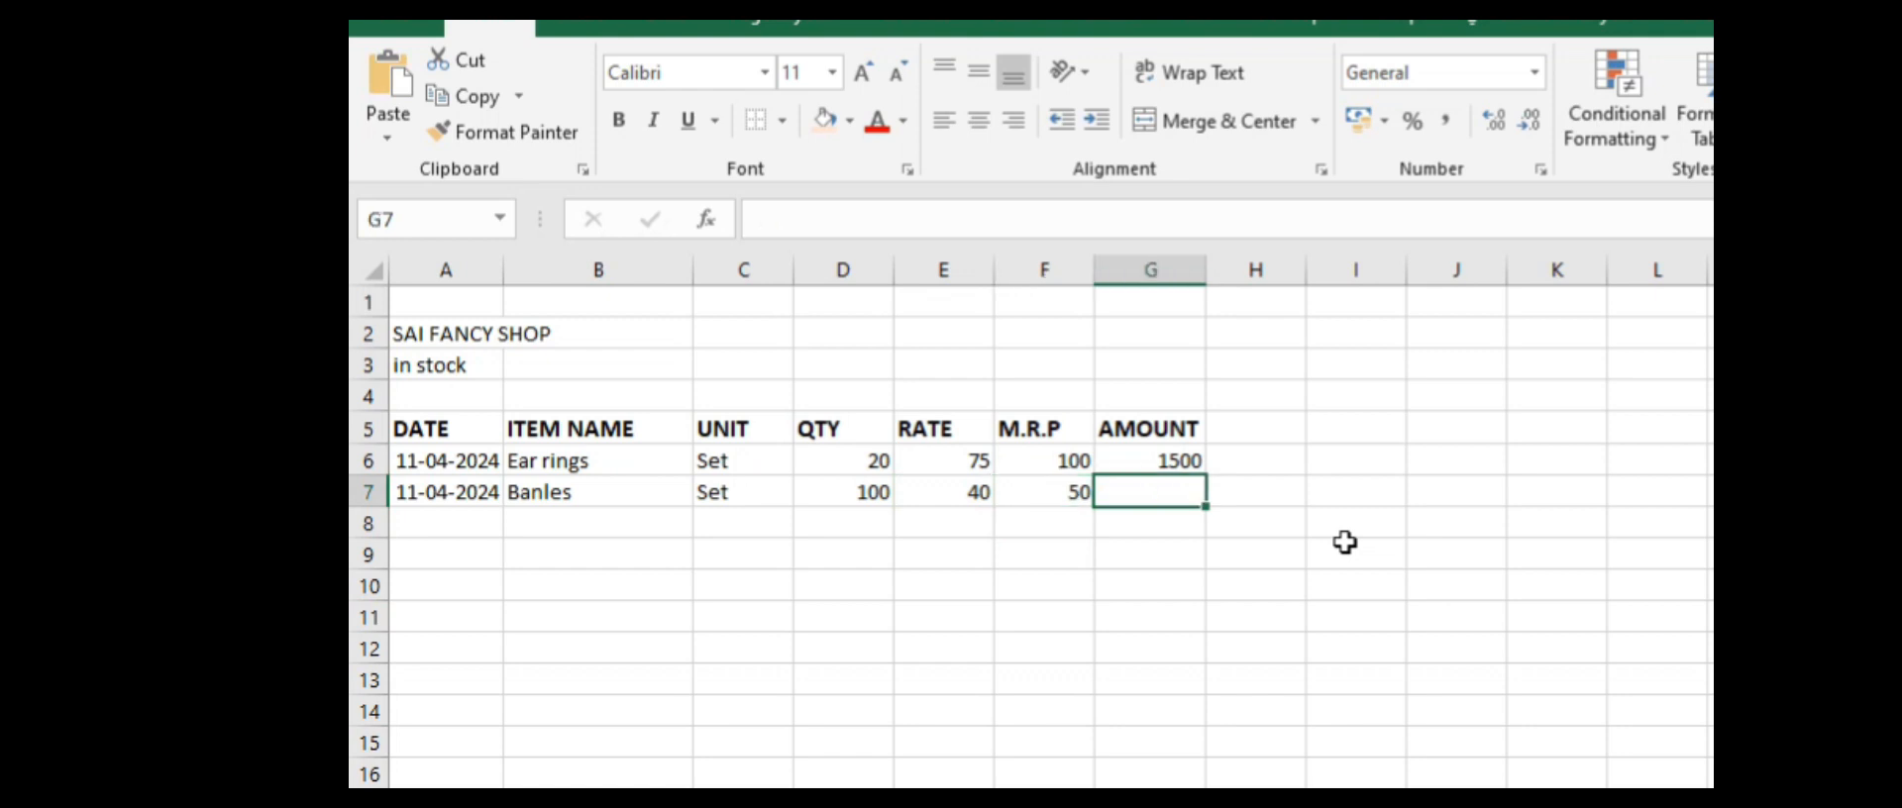
key("ctrl+d")
key("Down")
key("Left")
key("Left")
key("Left")
key("Left")
key("Left")
key("Left")
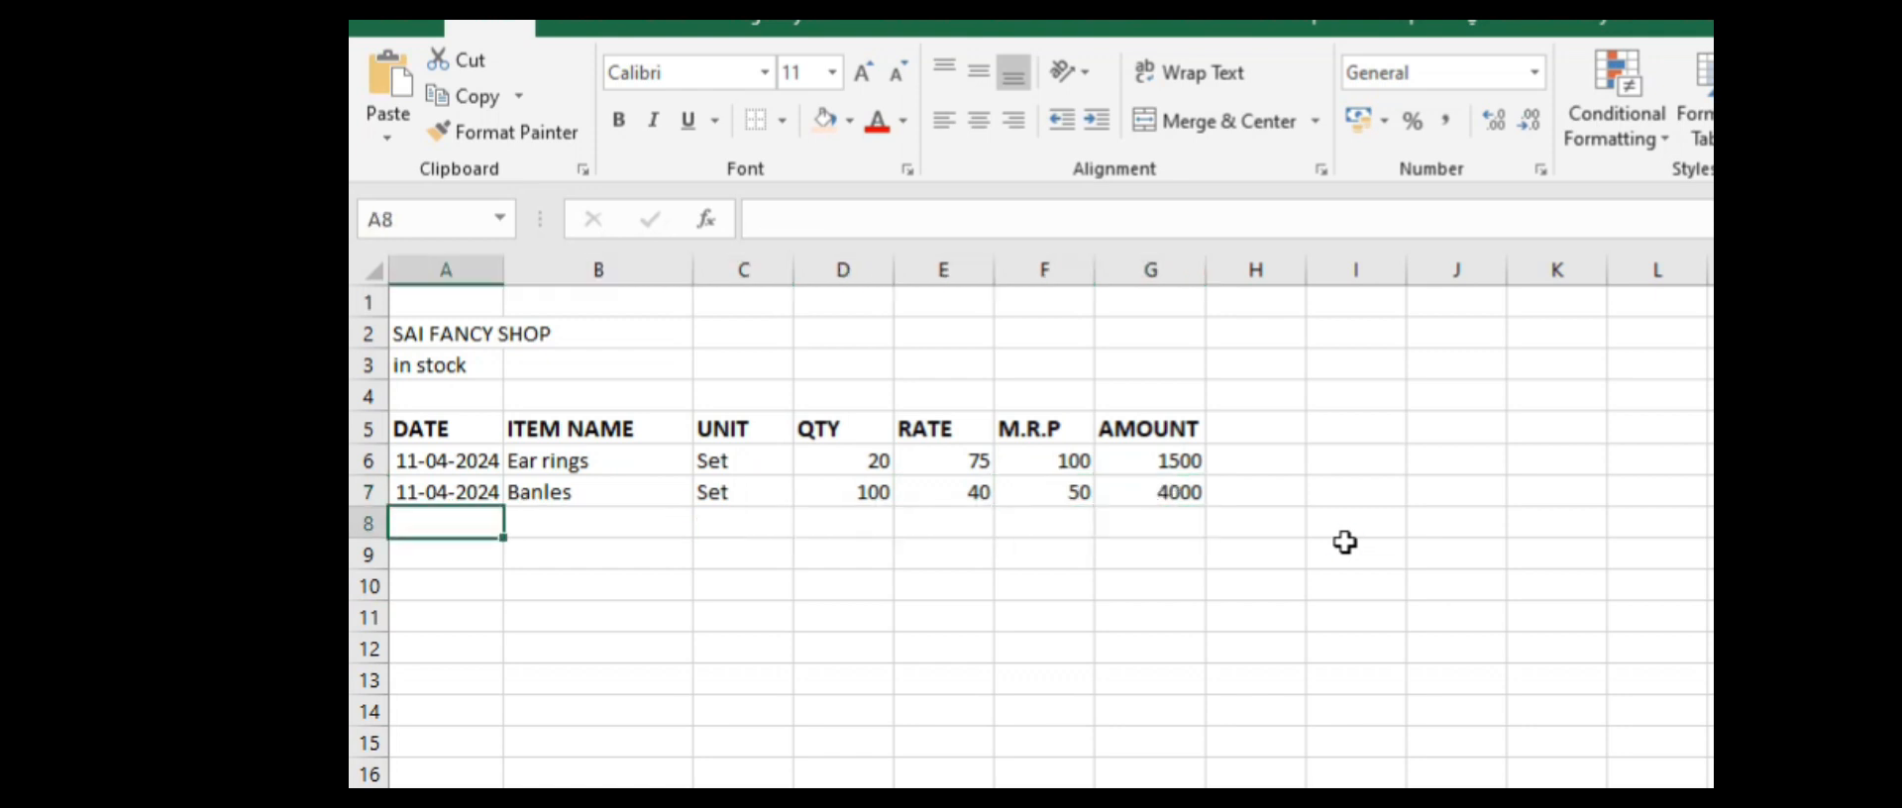
Step: Copy the date in cell A7 and paste it into cells A8 to A13
left_click(454, 487)
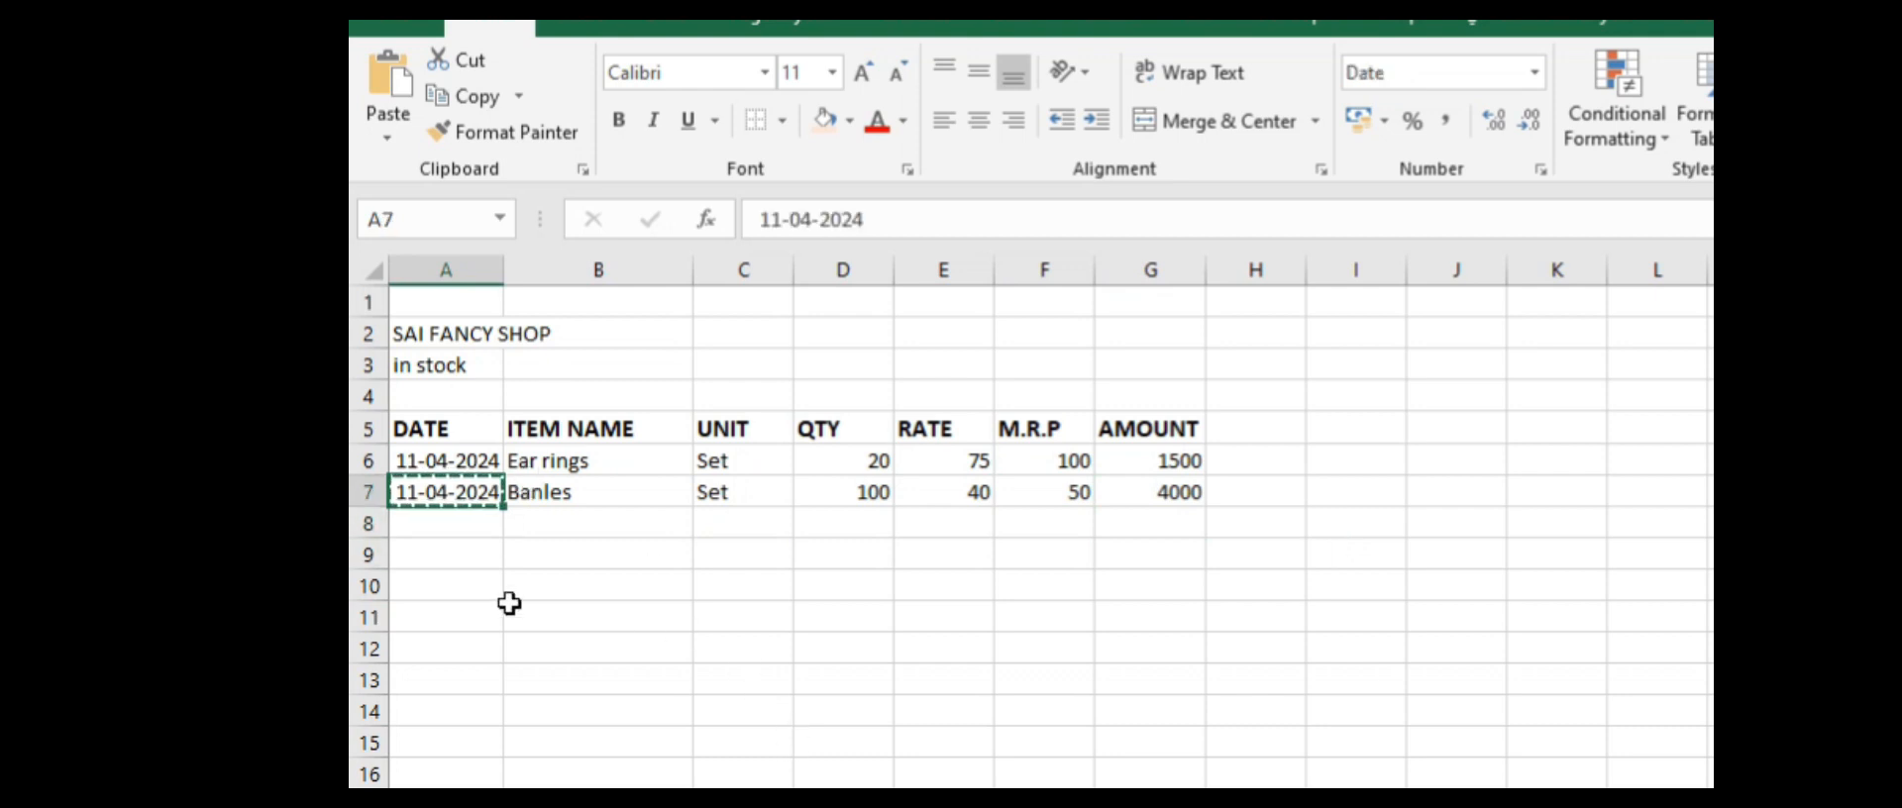
left_click_drag(454, 526, 427, 679)
key("ctrl+v")
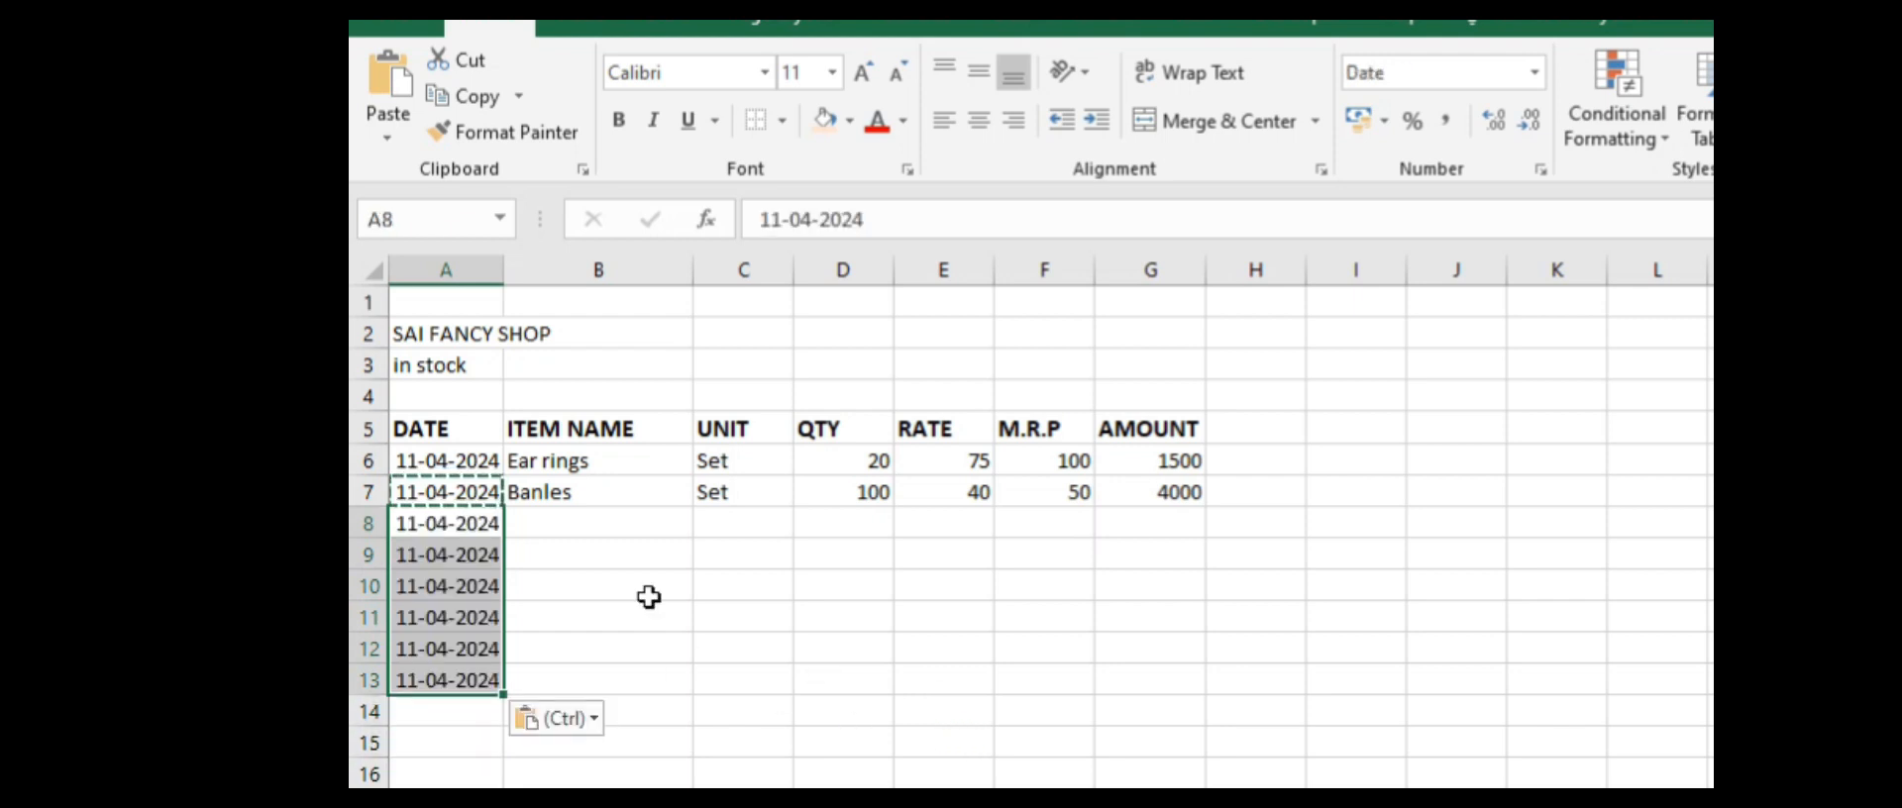
Step: Fill the amount formula from cell G7 down to cell G13
left_click(625, 537)
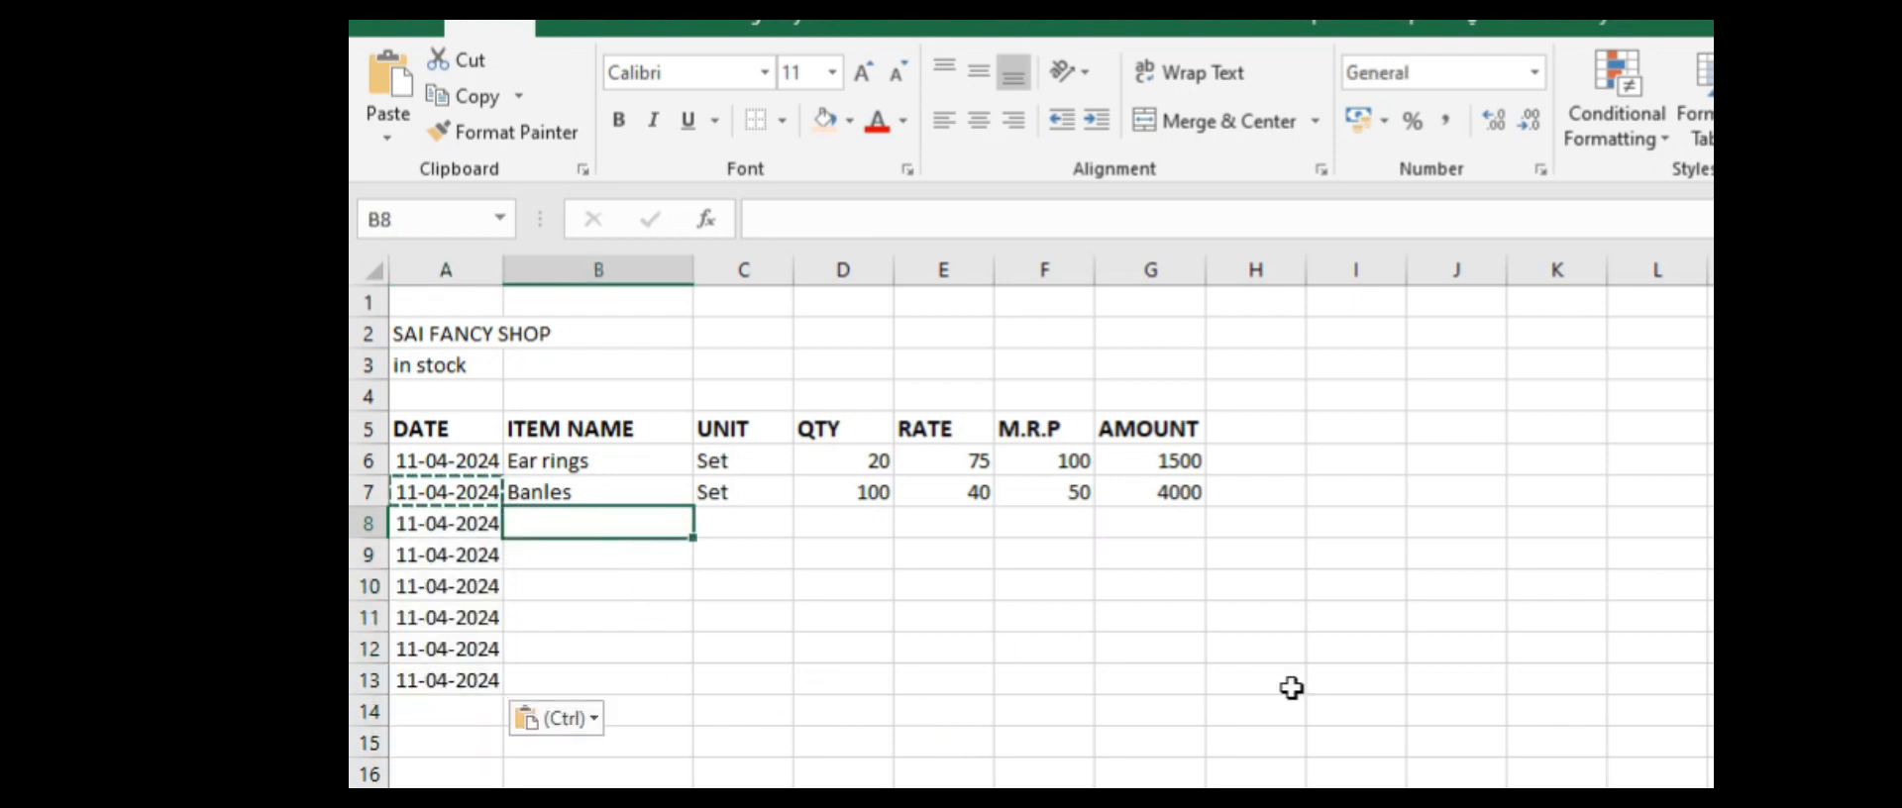
left_click(1175, 490)
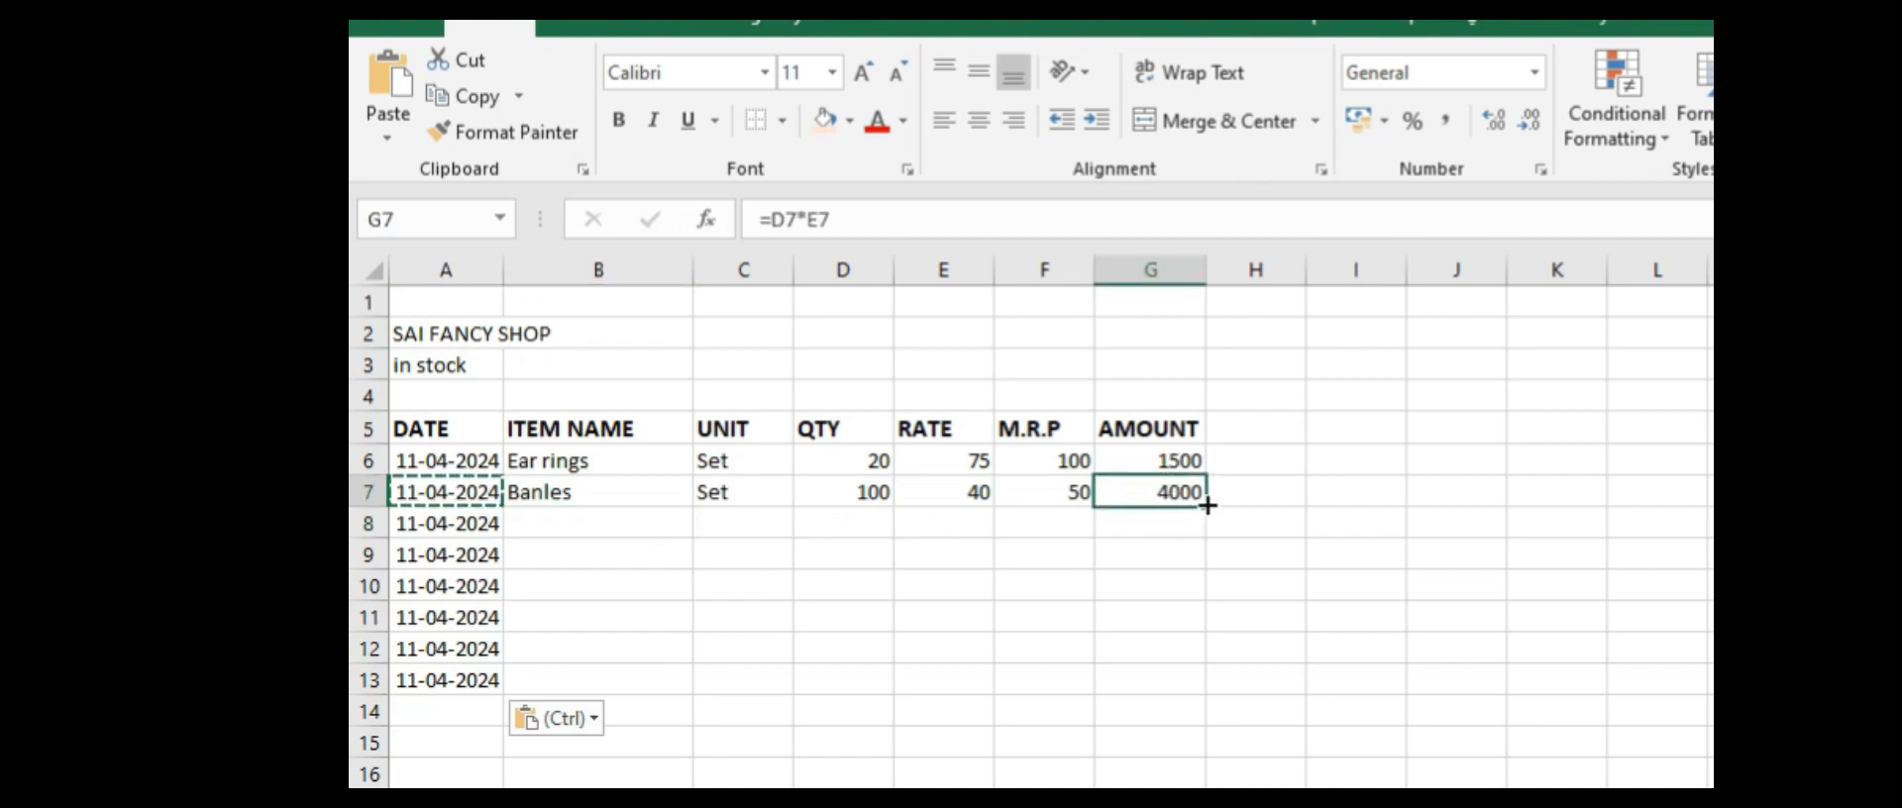
left_click_drag(1208, 505, 1216, 700)
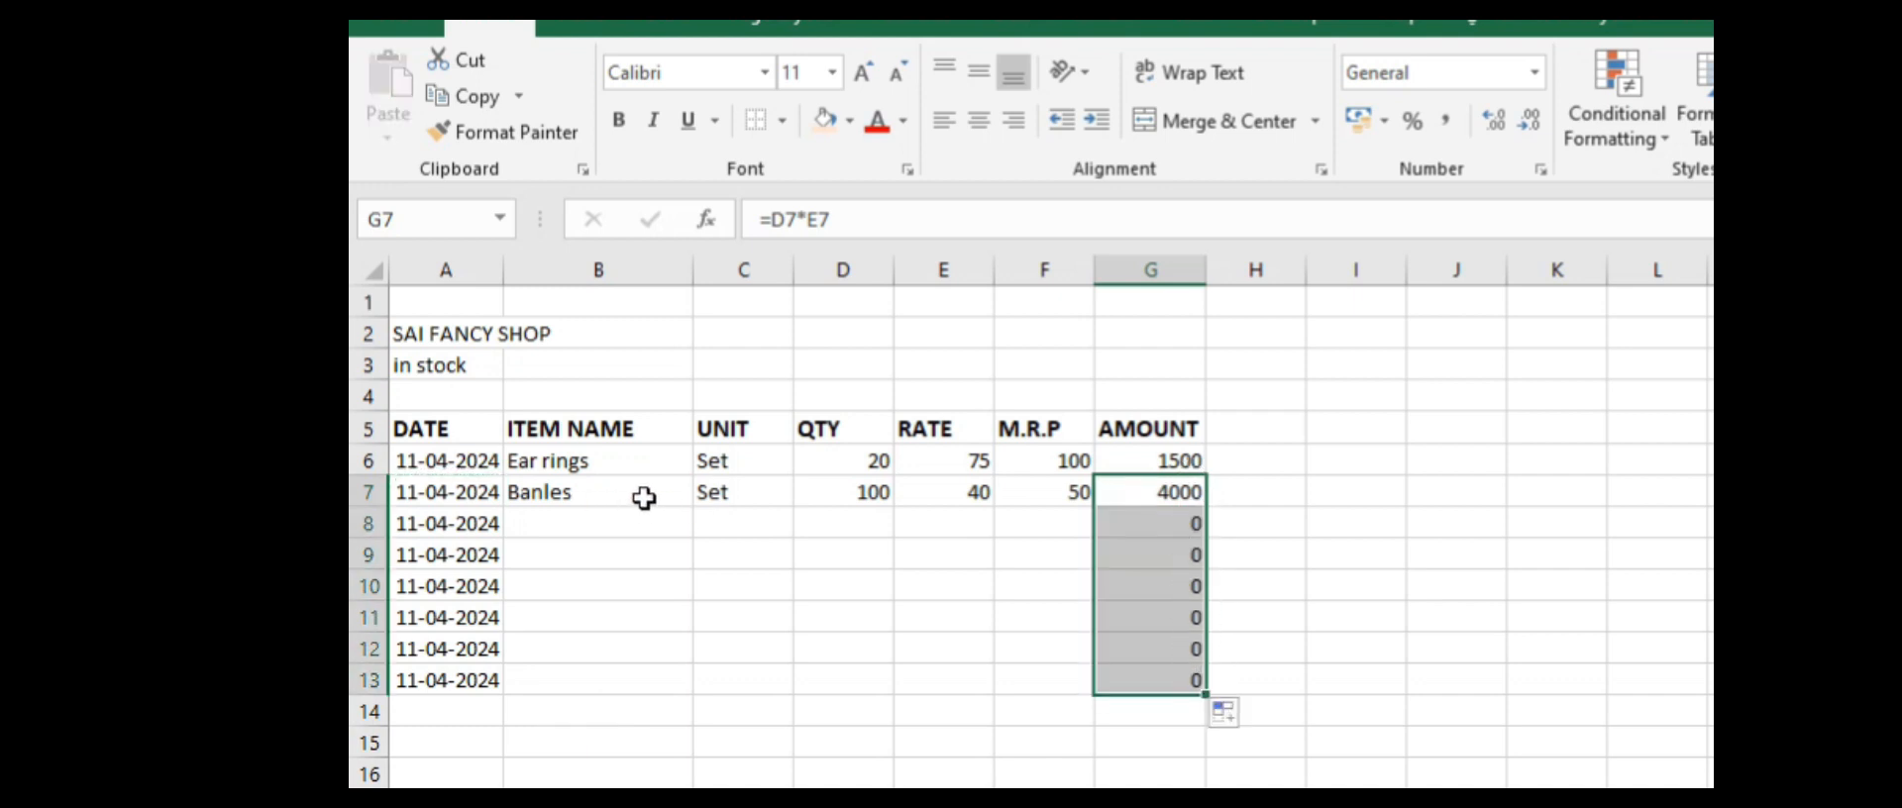
Step: Enter the item name Bindies in cell B8 and the unit Nos in cell C8
left_click(598, 498)
key("Down")
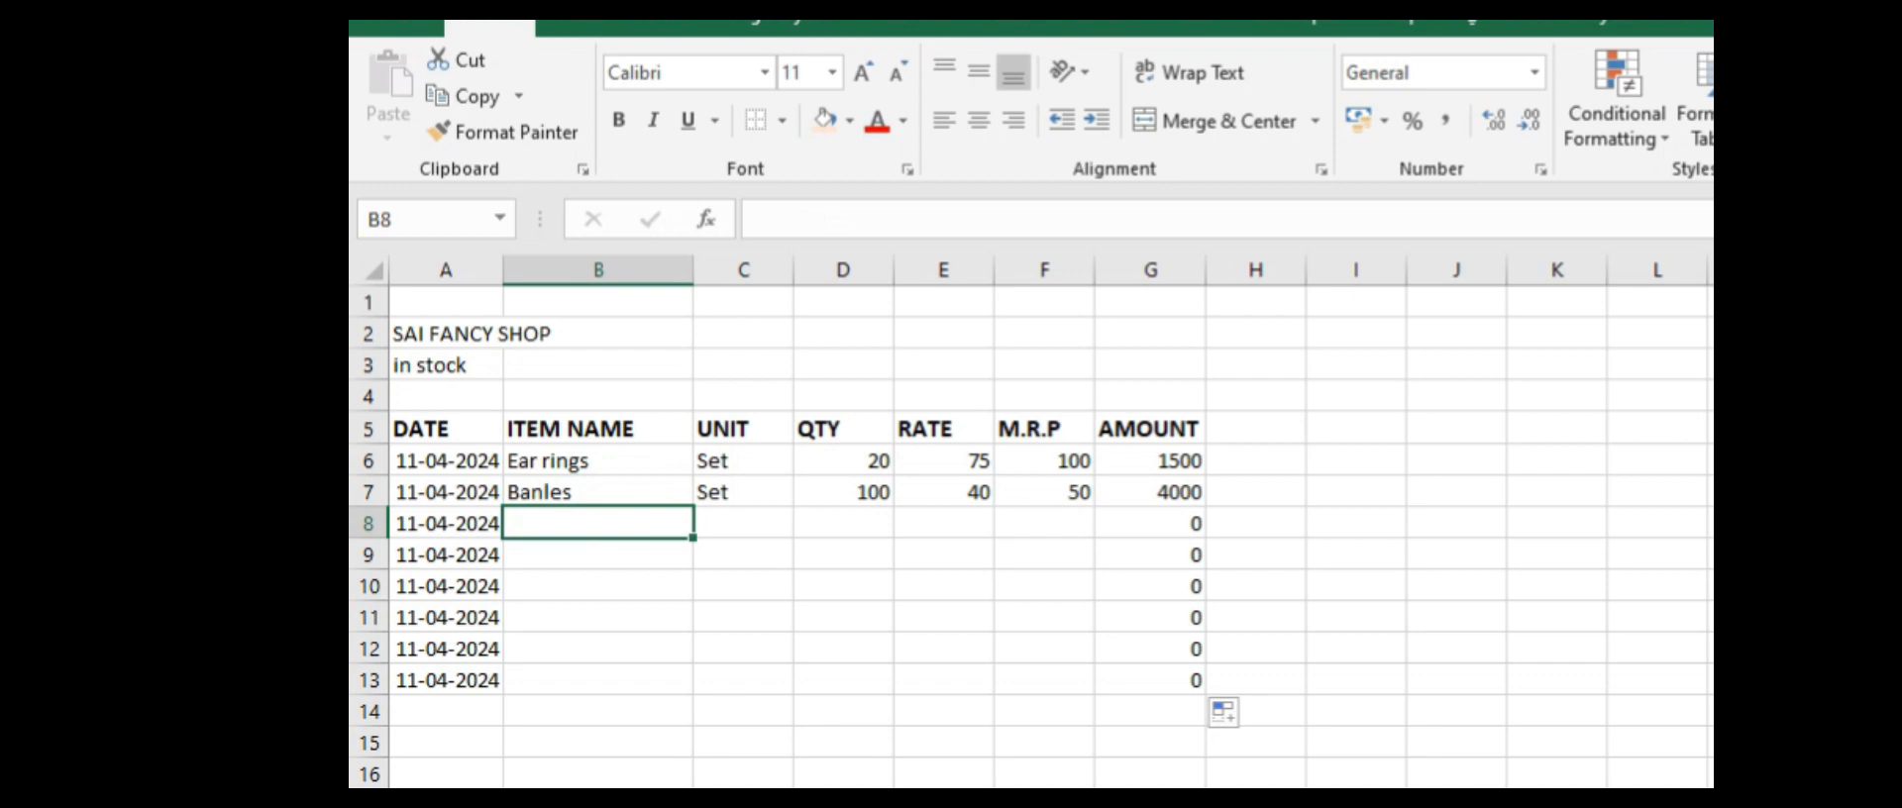
type("Bindies")
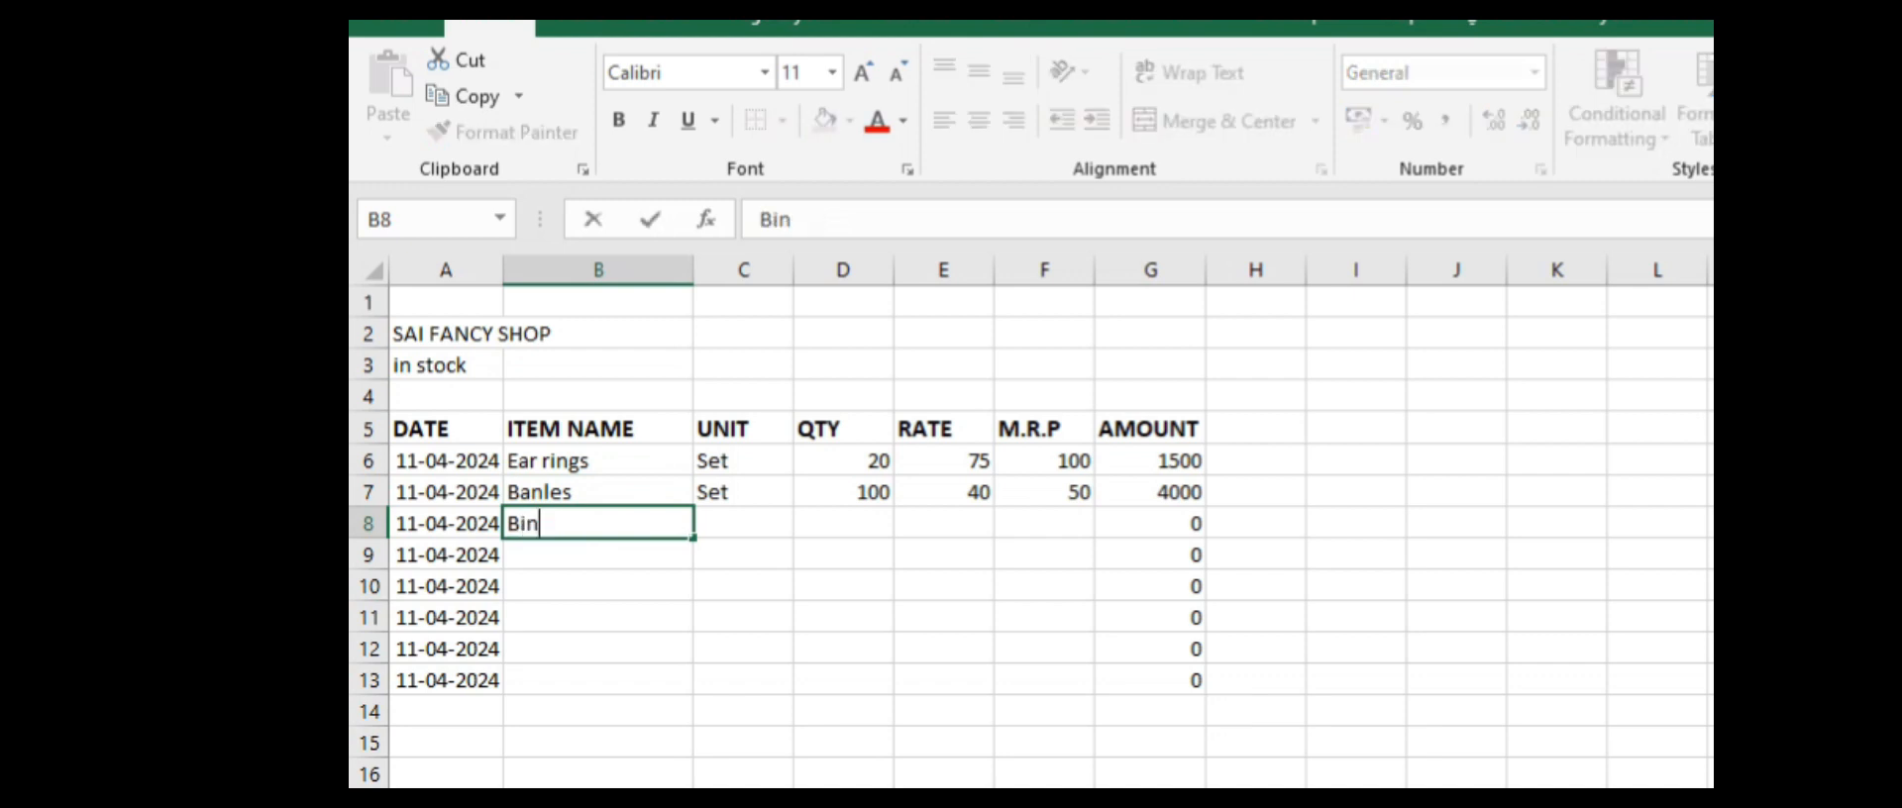
key("Return")
left_click(743, 523)
type("Nos")
Step: Fill D8 to F8 for Bindies with quantity 120, rate 10 and M.R.P 12
key("Right")
type("120")
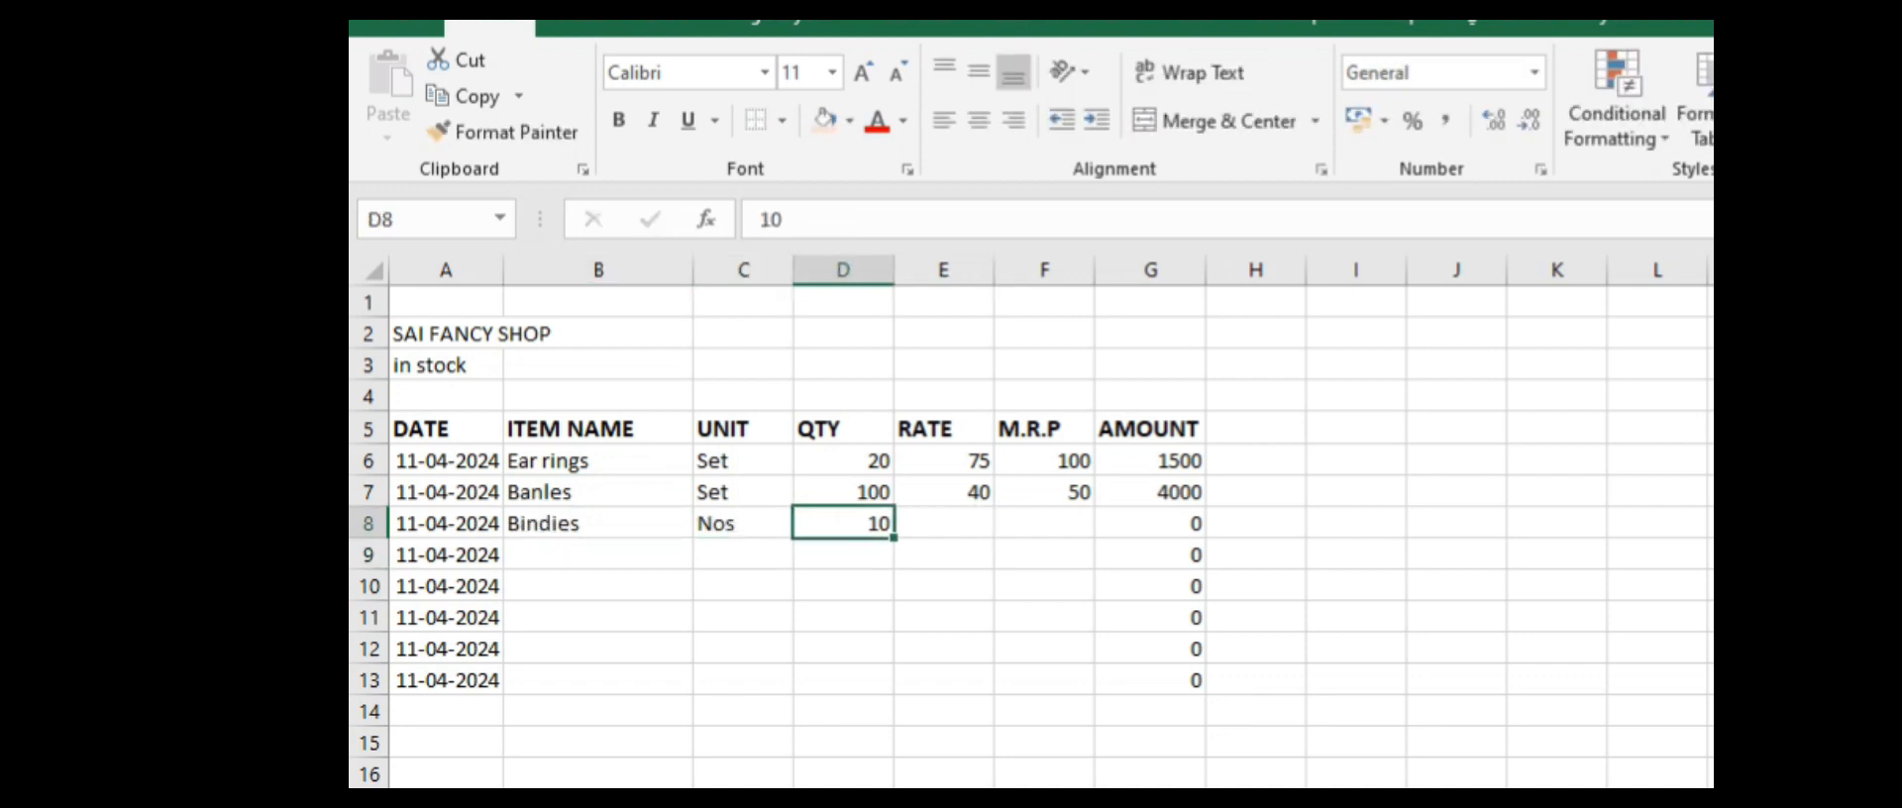
key("Return")
key("Up")
key("Right")
type("10")
key("Right")
type("12")
key("Return")
Step: Enter the item name Soap in cell B9 and the unit Nos in cell C9
key("Left")
key("Left")
key("Left")
key("Left")
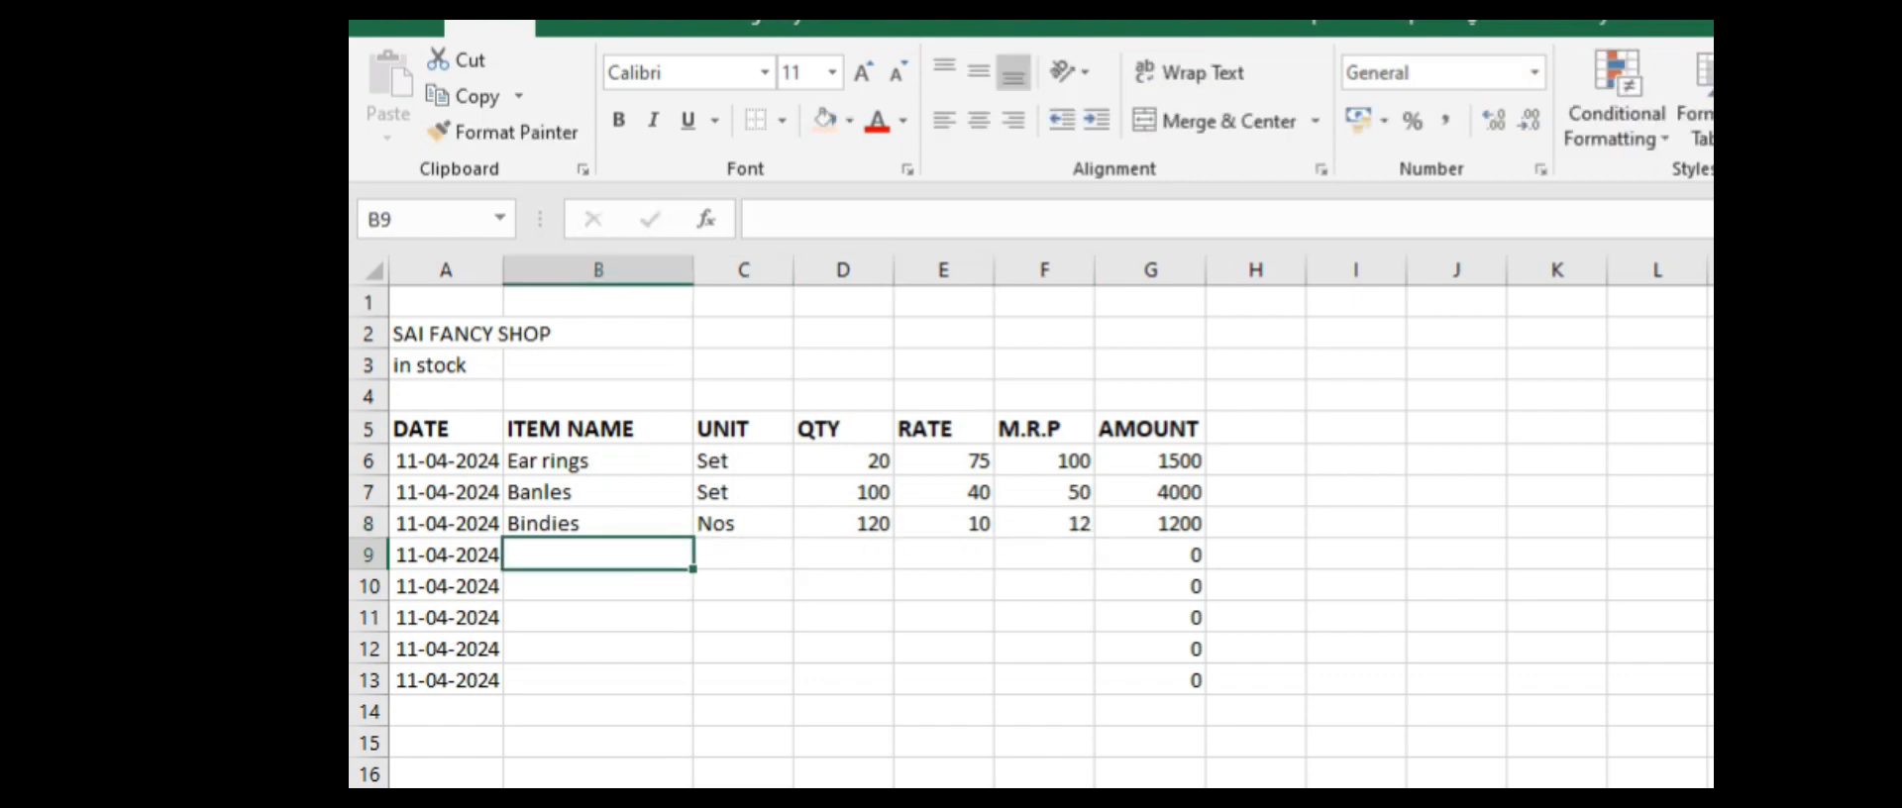
type("Soap")
key("Right")
type("Nos")
Step: Fill D9 to F9 for Soap with quantity 20, rate 25 and M.R.P 30
key("Right")
type("20")
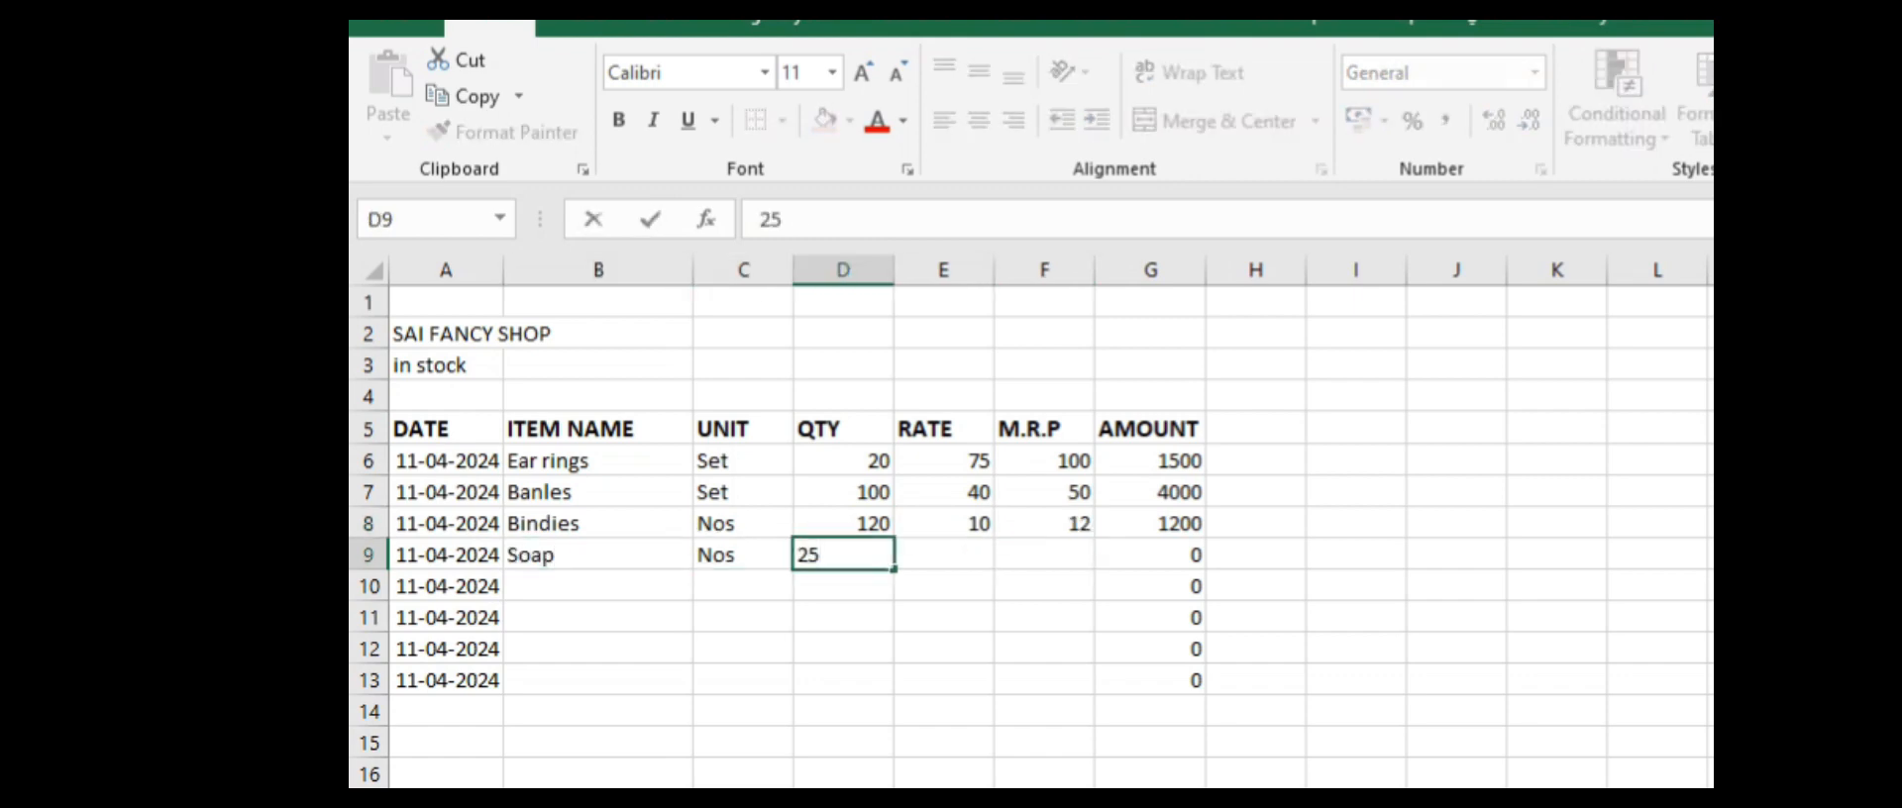
key("Right")
type("25")
key("Right")
type("30")
key("Return")
Step: Enter the item name Powder in cell B10 and the unit Nos in cell C10
key("Left")
key("Left")
key("Left")
key("Left")
type("Powder")
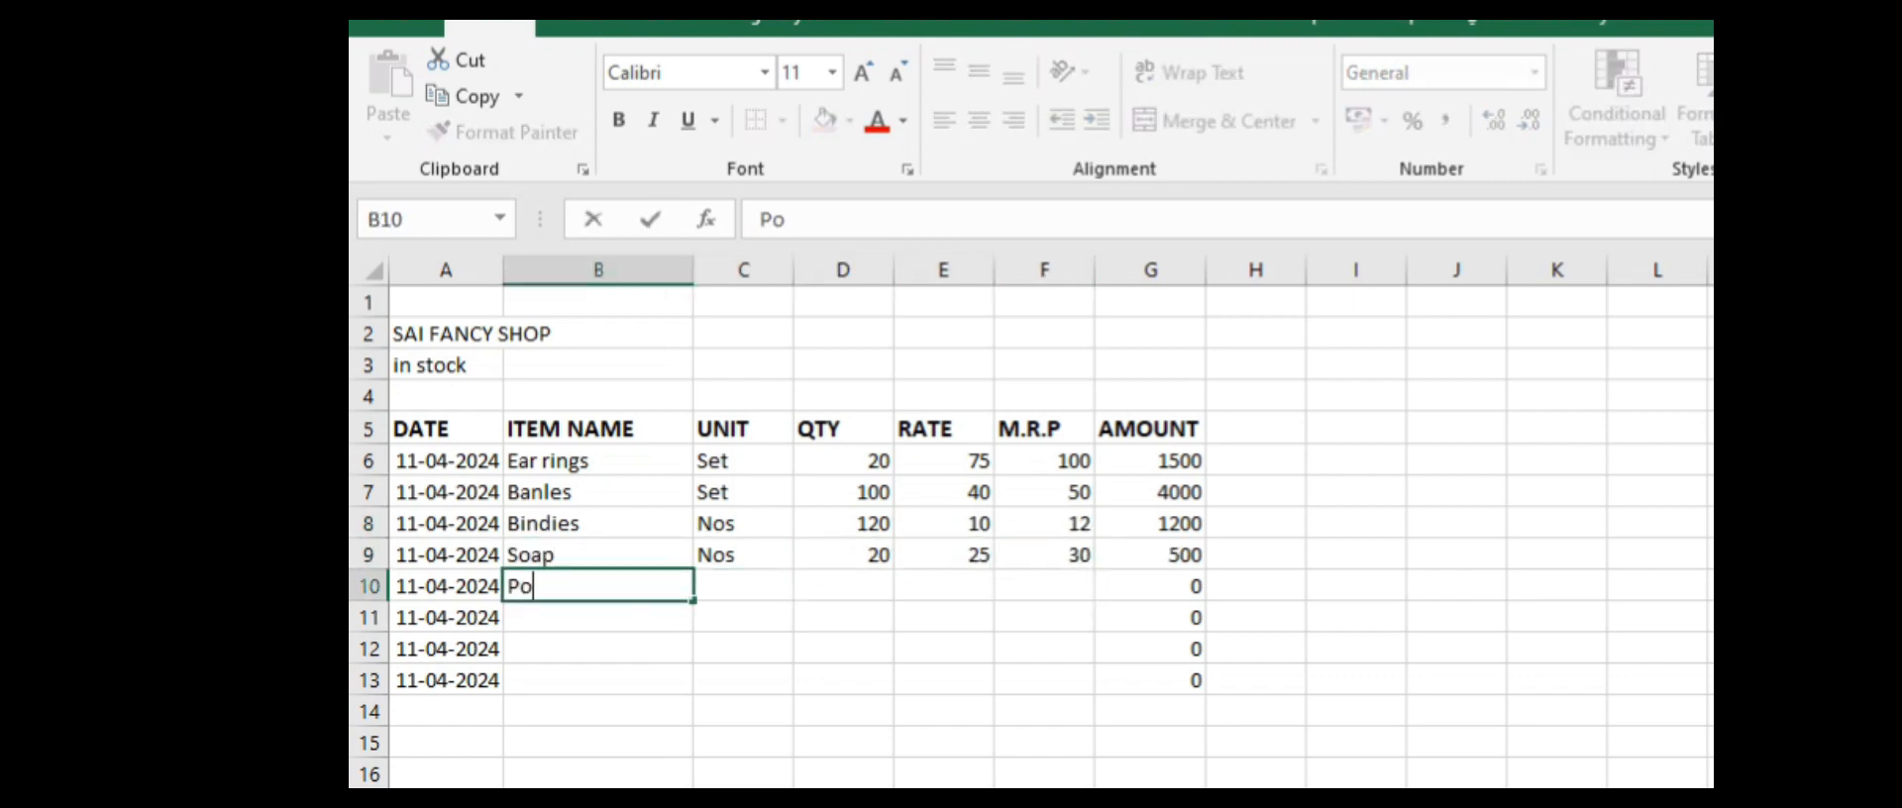
key("Right")
type("Nos")
Step: Fill D10 to F10 for Powder with quantity 40, rate 30 and M.R.P 35
key("Right")
type("40")
key("Right")
type("30")
key("Right")
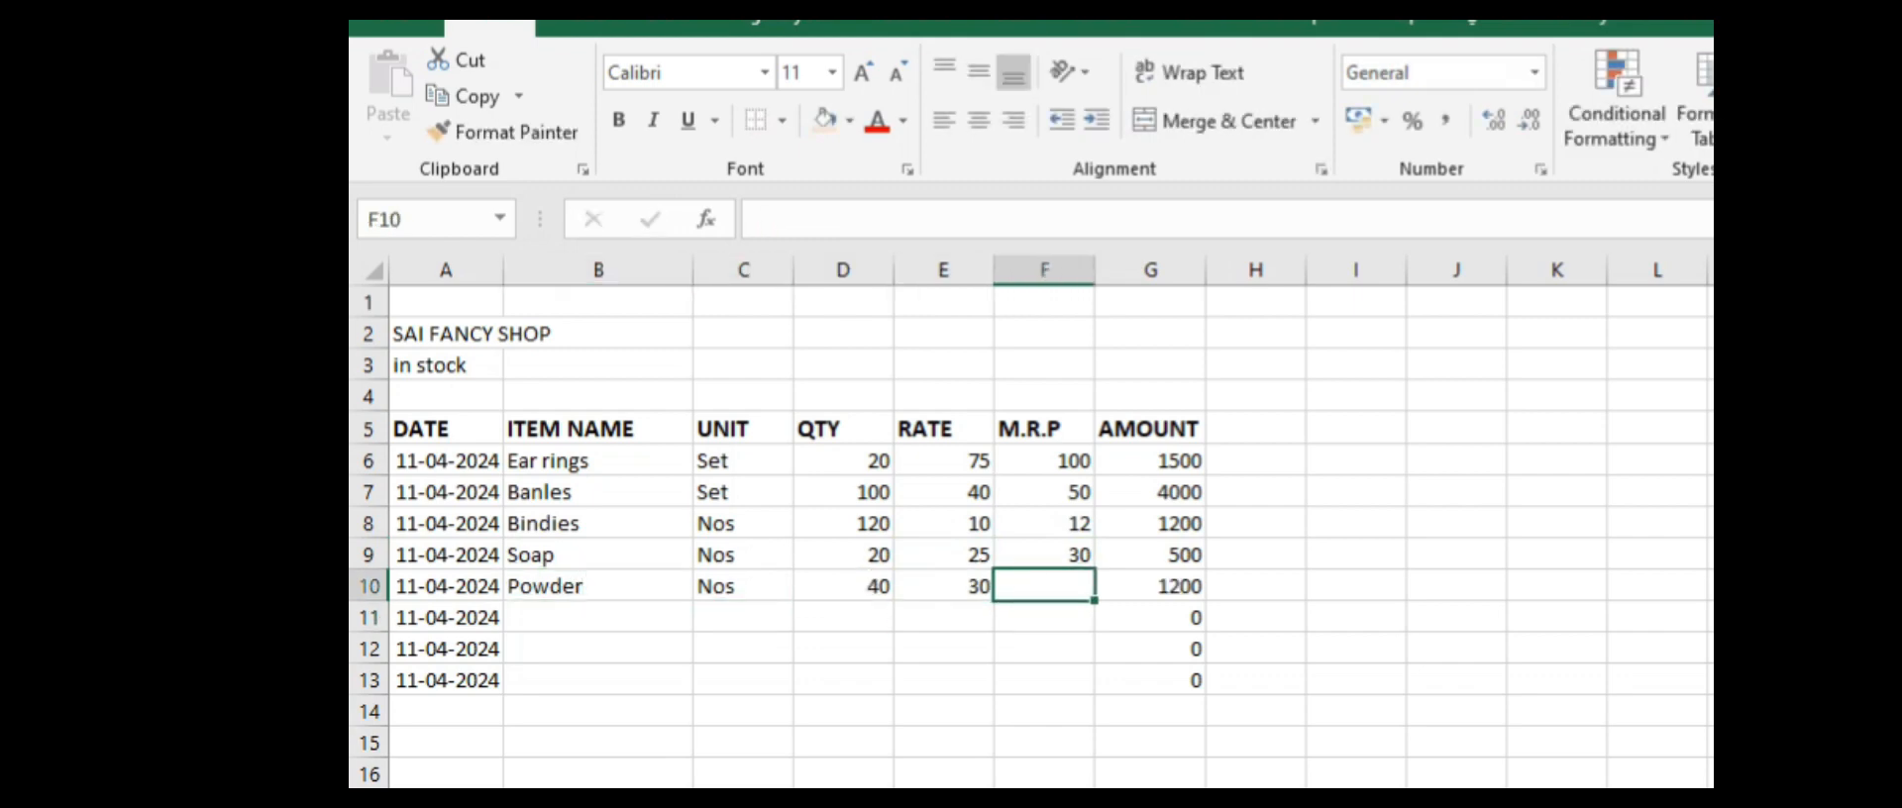
type("35")
key("Return")
Step: Enter the item name Comb in cell B11 and the unit Nos in cell C11
left_click(574, 617)
type("Comb")
key("Right")
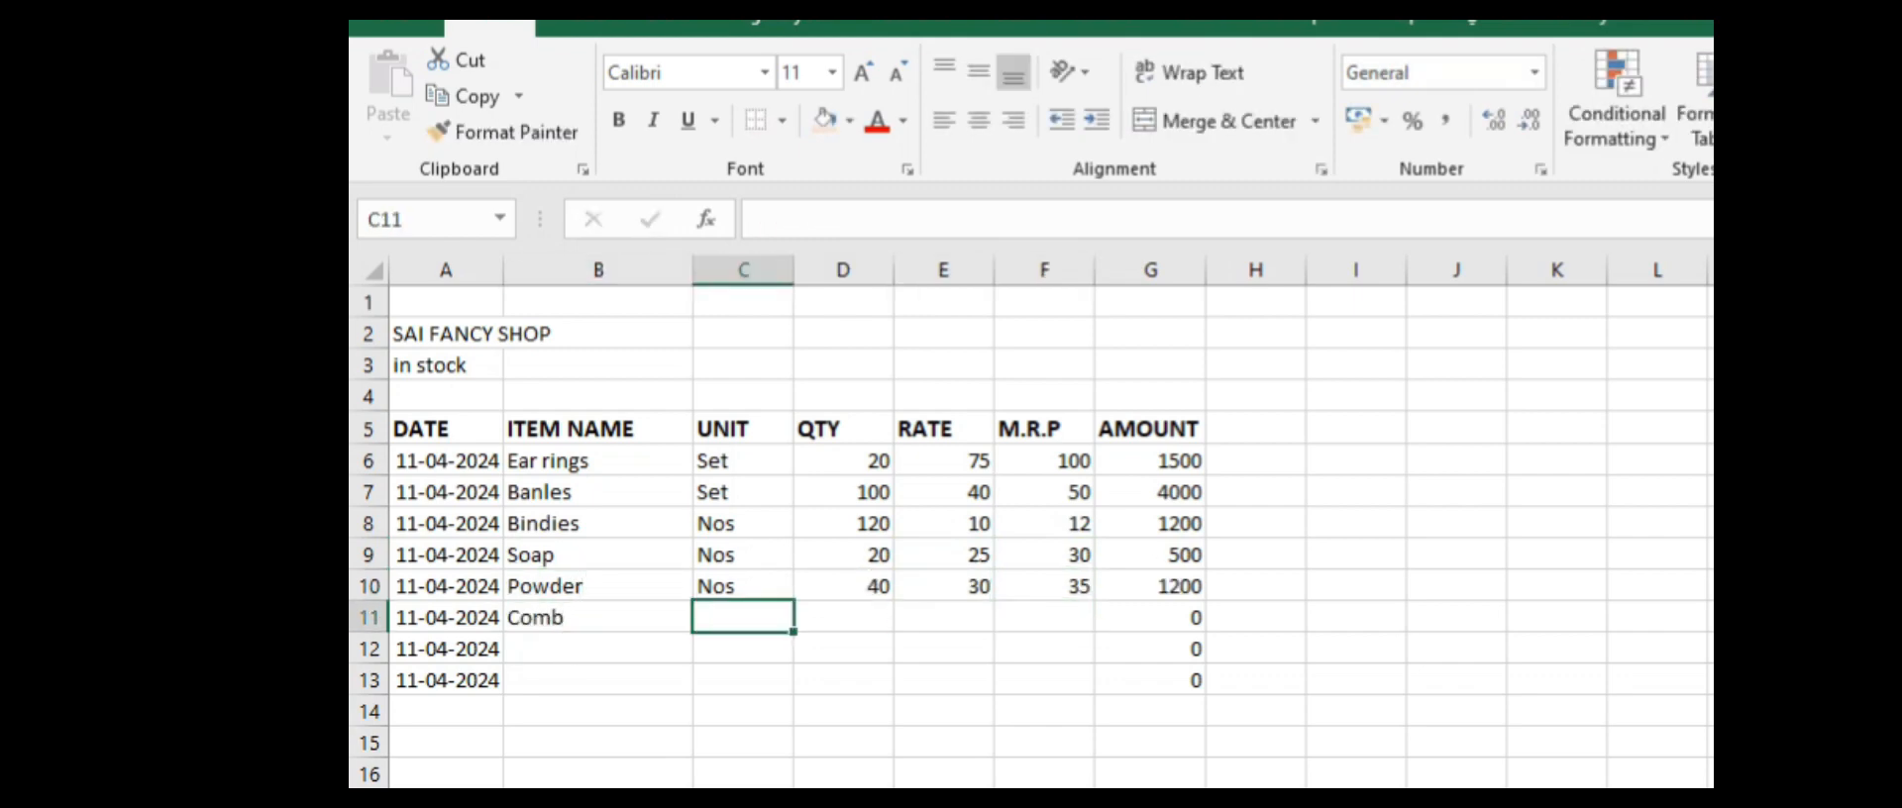
type("Nos")
Step: Fill D11 to F11 for Comb with quantity 30, rate 7 and M.R.P 10
key("Right")
type("1")
key("BackSpace")
type("30")
key("Right")
type("7")
key("Right")
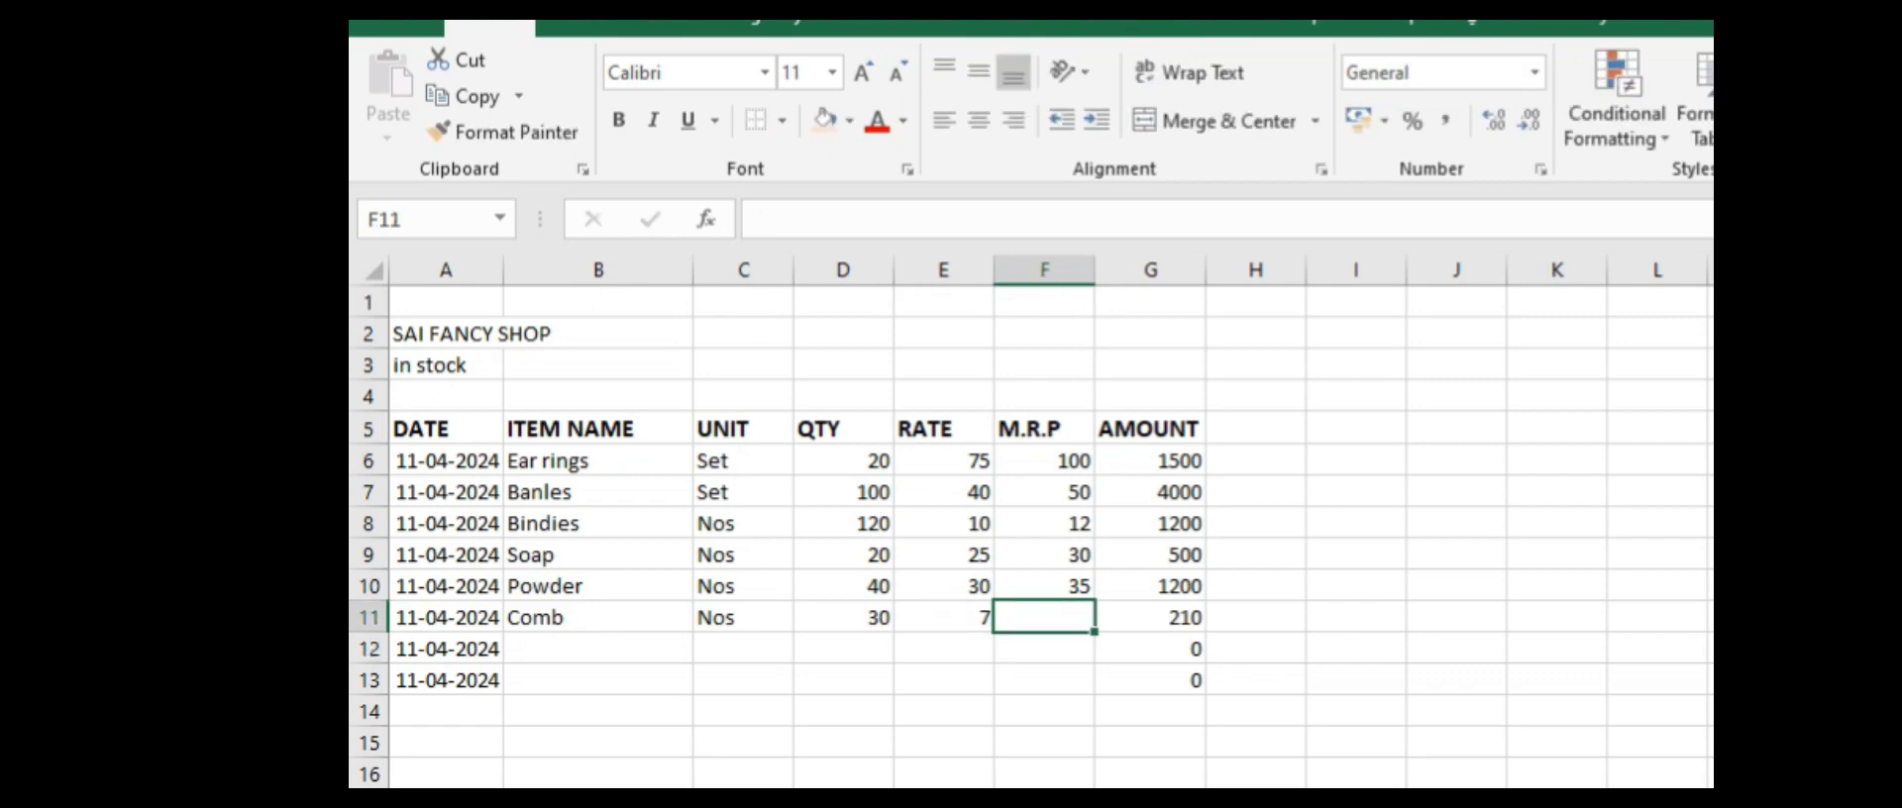
type("10")
key("Return")
Step: Enter the item name Colours in cell B12 and the unit Kgs in cell C12
key("Left")
key("Left")
key("Left")
key("Left")
type("Colours")
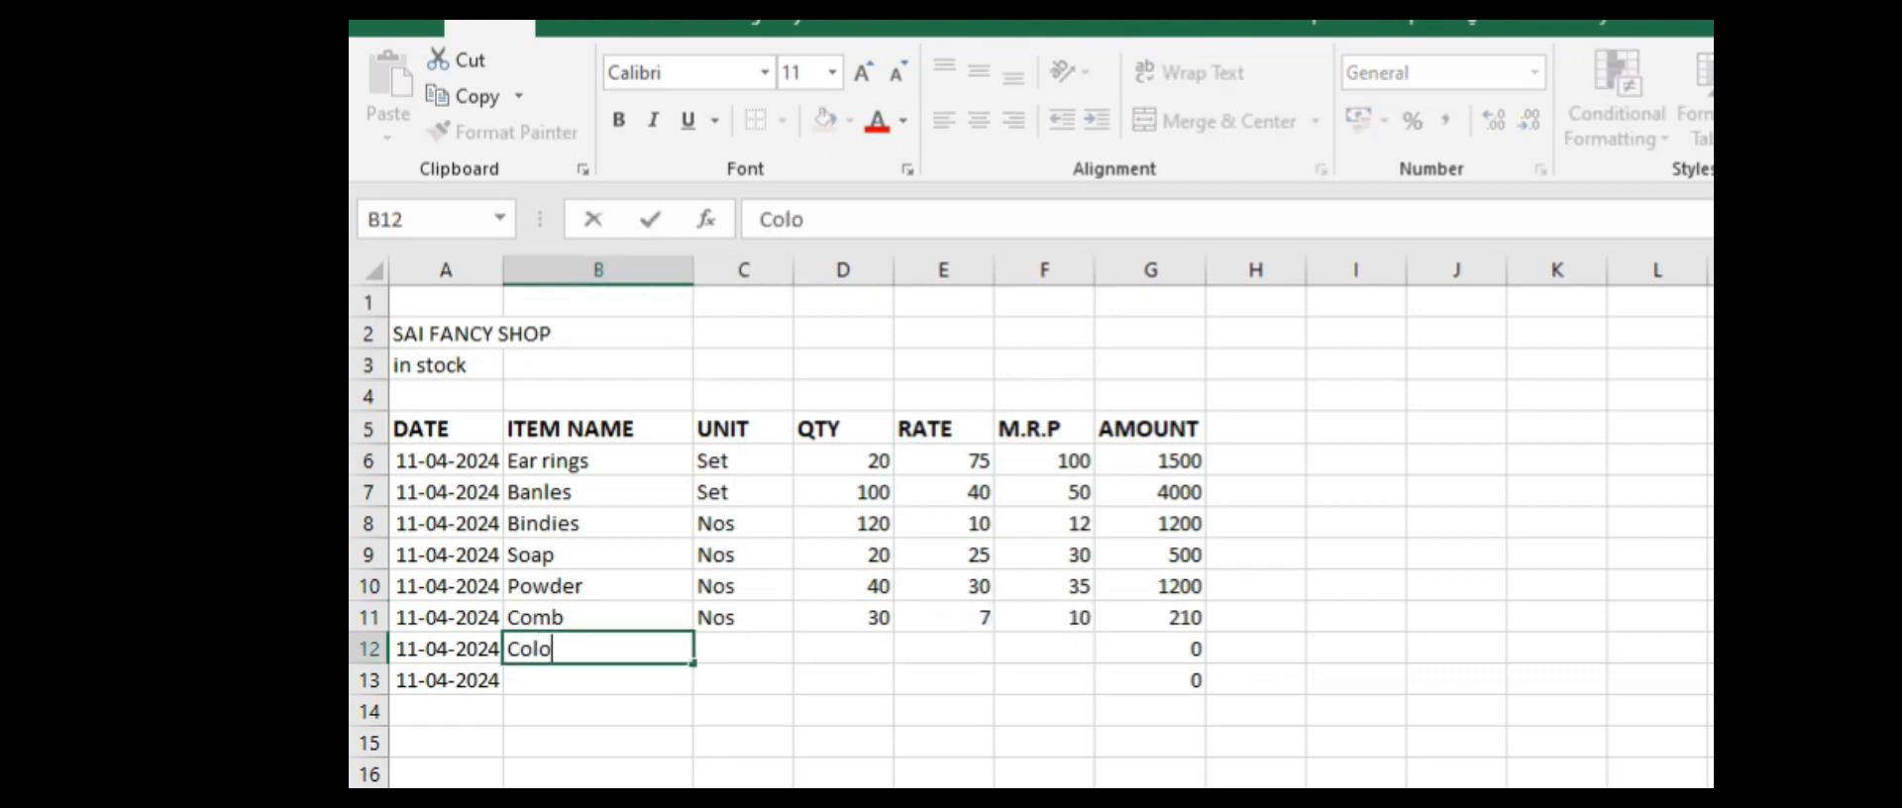
key("Right")
type("Kgs")
key("Right")
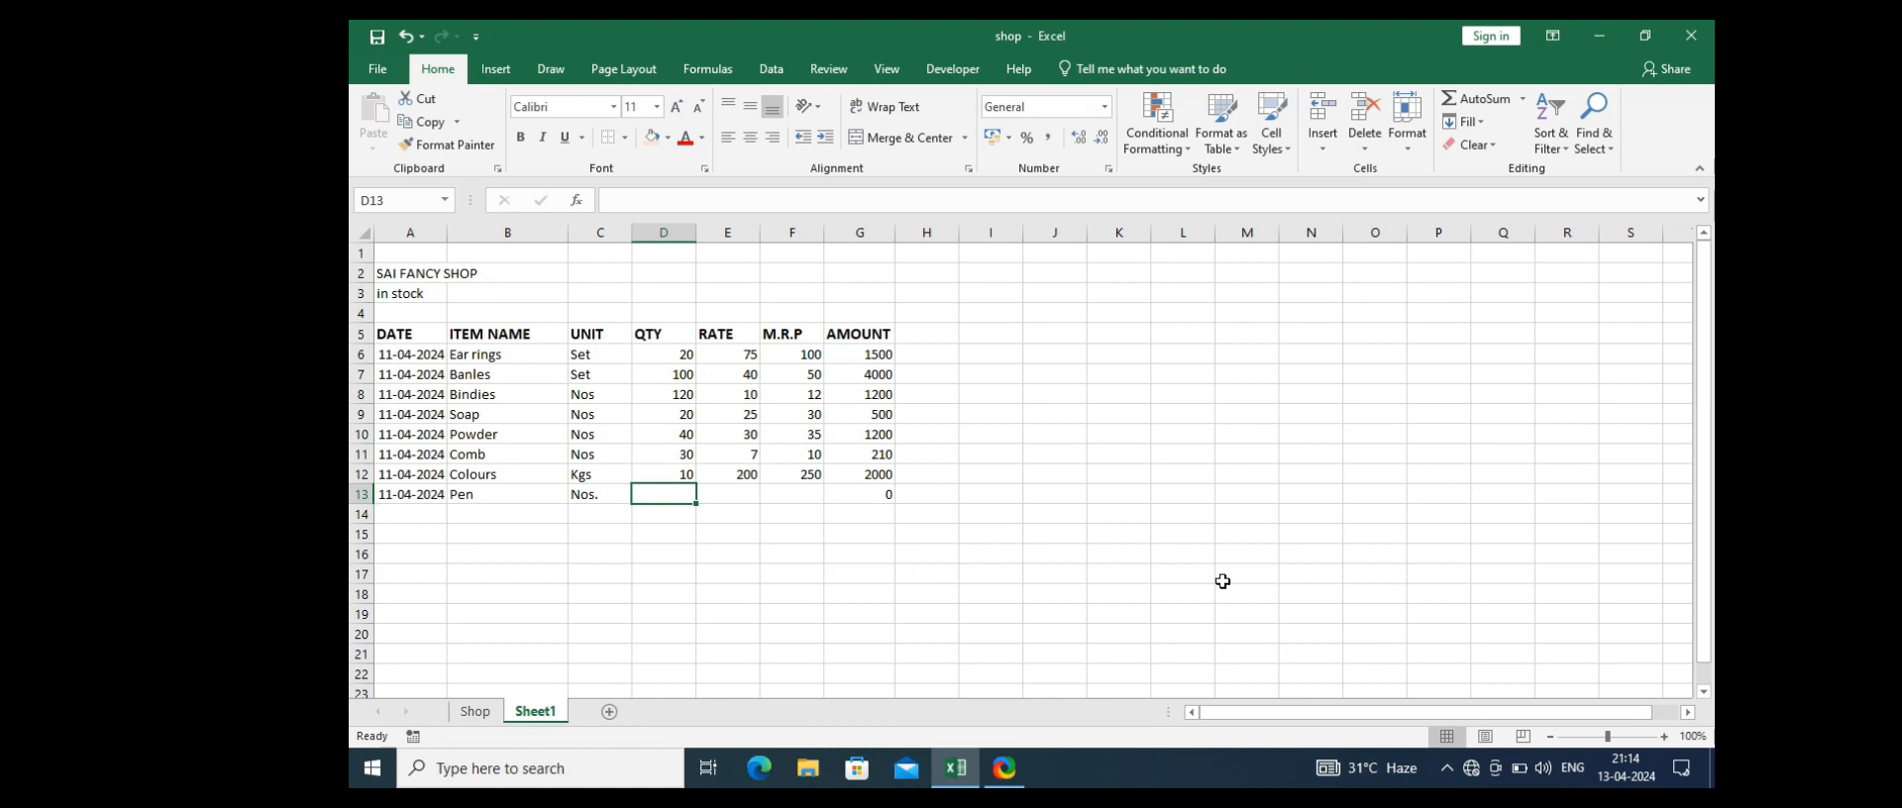
Step: Fill D13 to F13 for Pen with quantity 15, rate 8 and M.R.P 10
type("15")
key("Right")
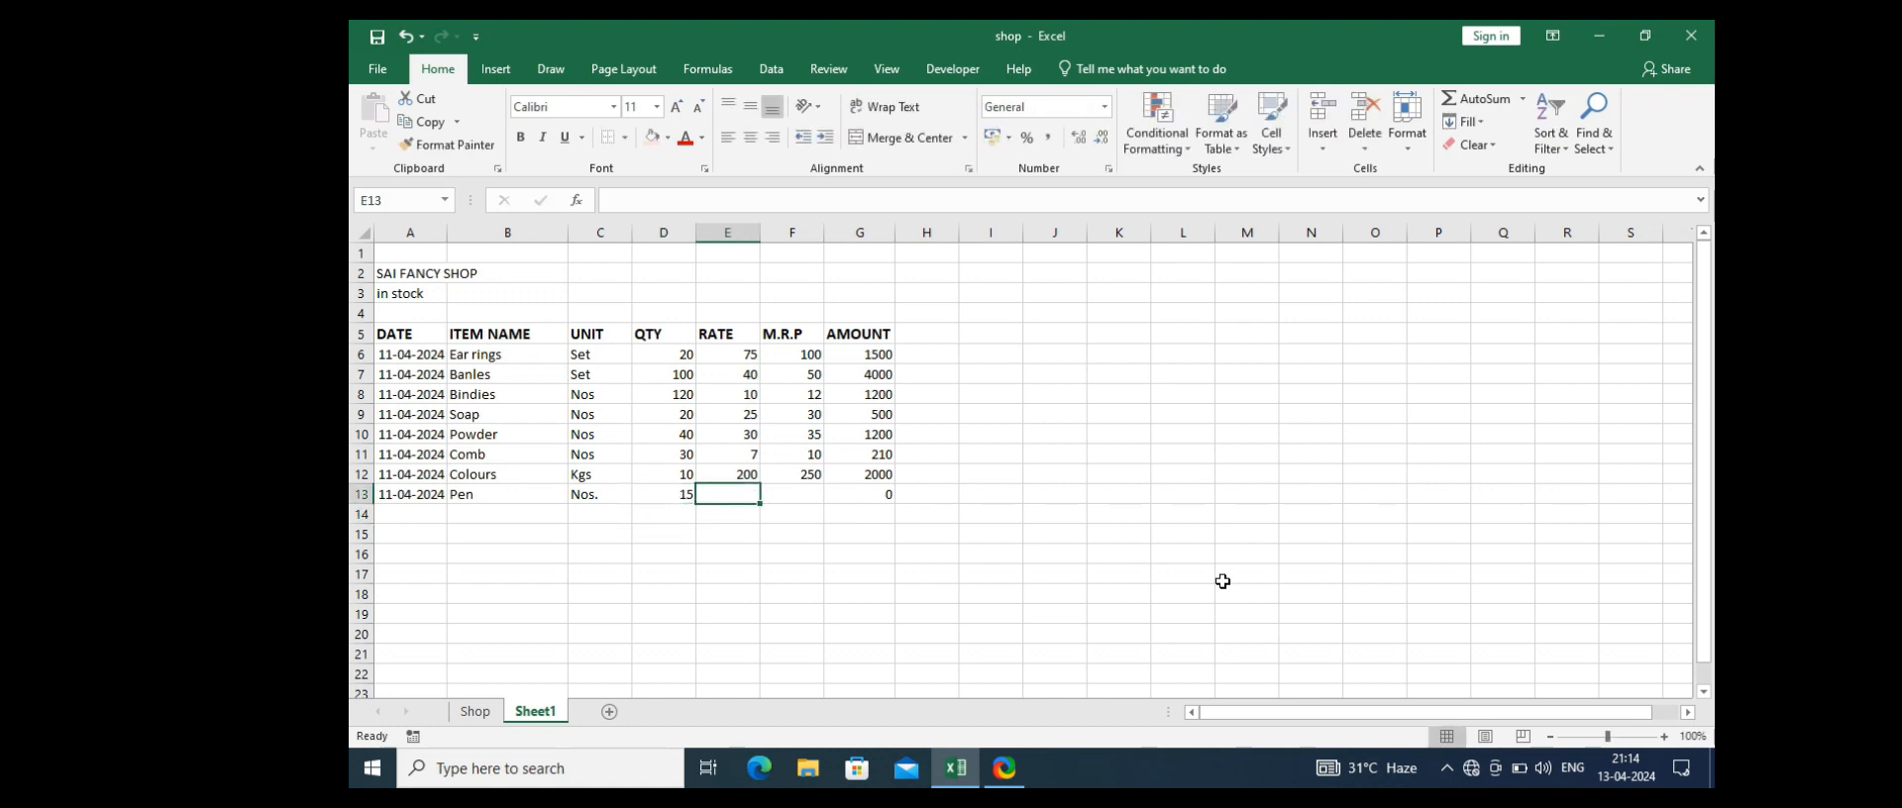
type("8")
key("Return")
key("Up")
key("Right")
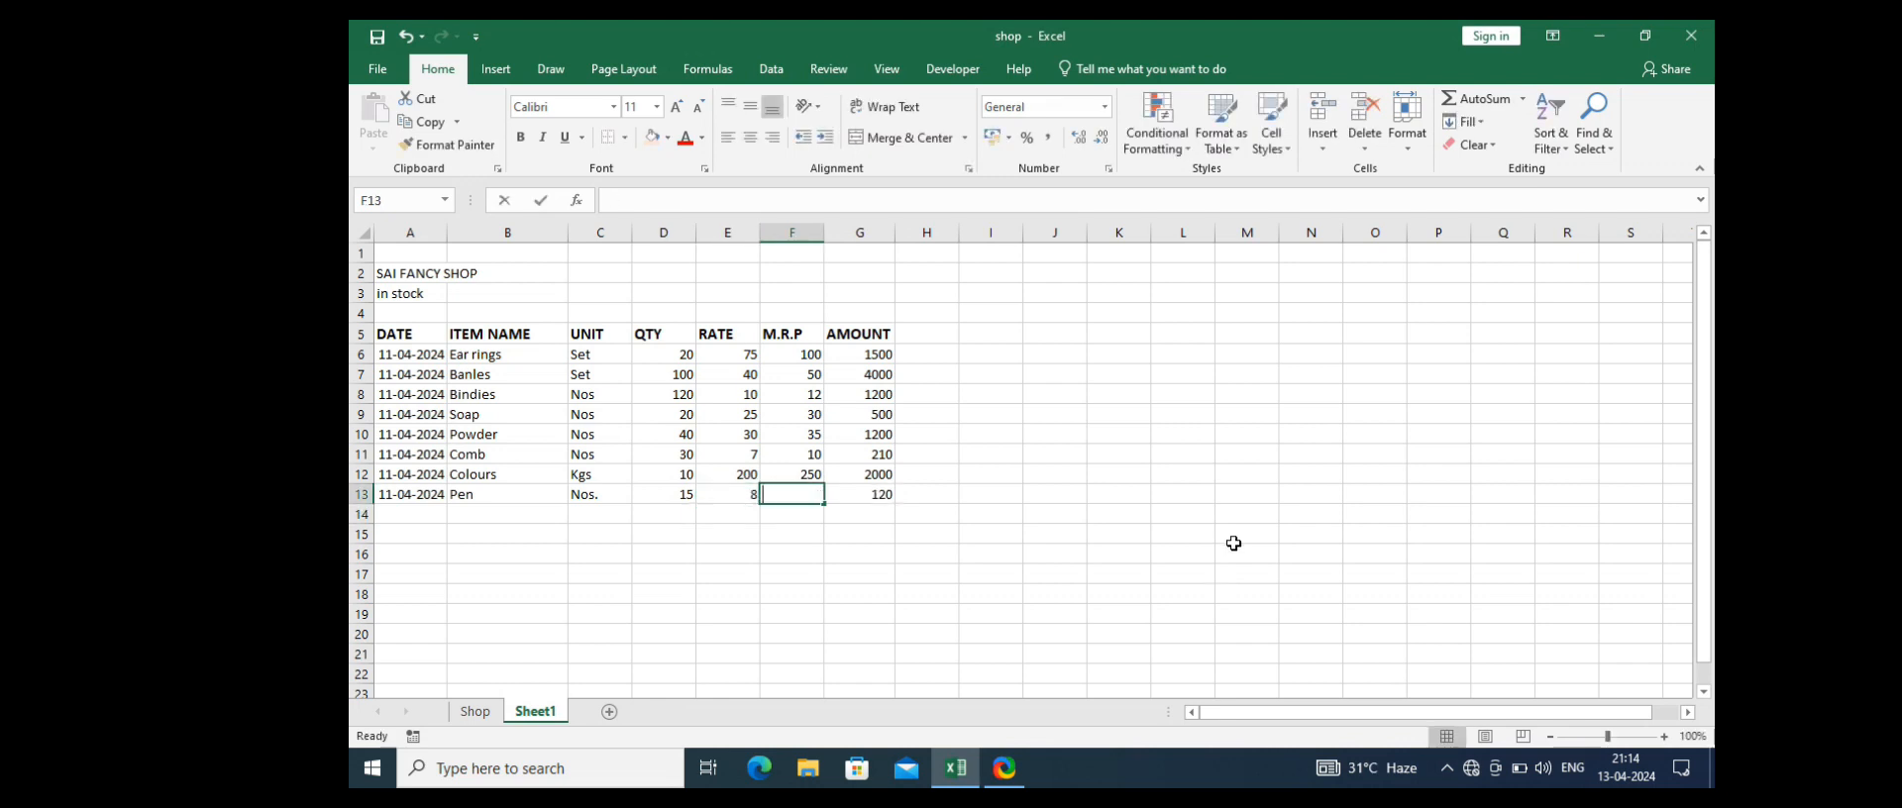
type("10")
key("Return")
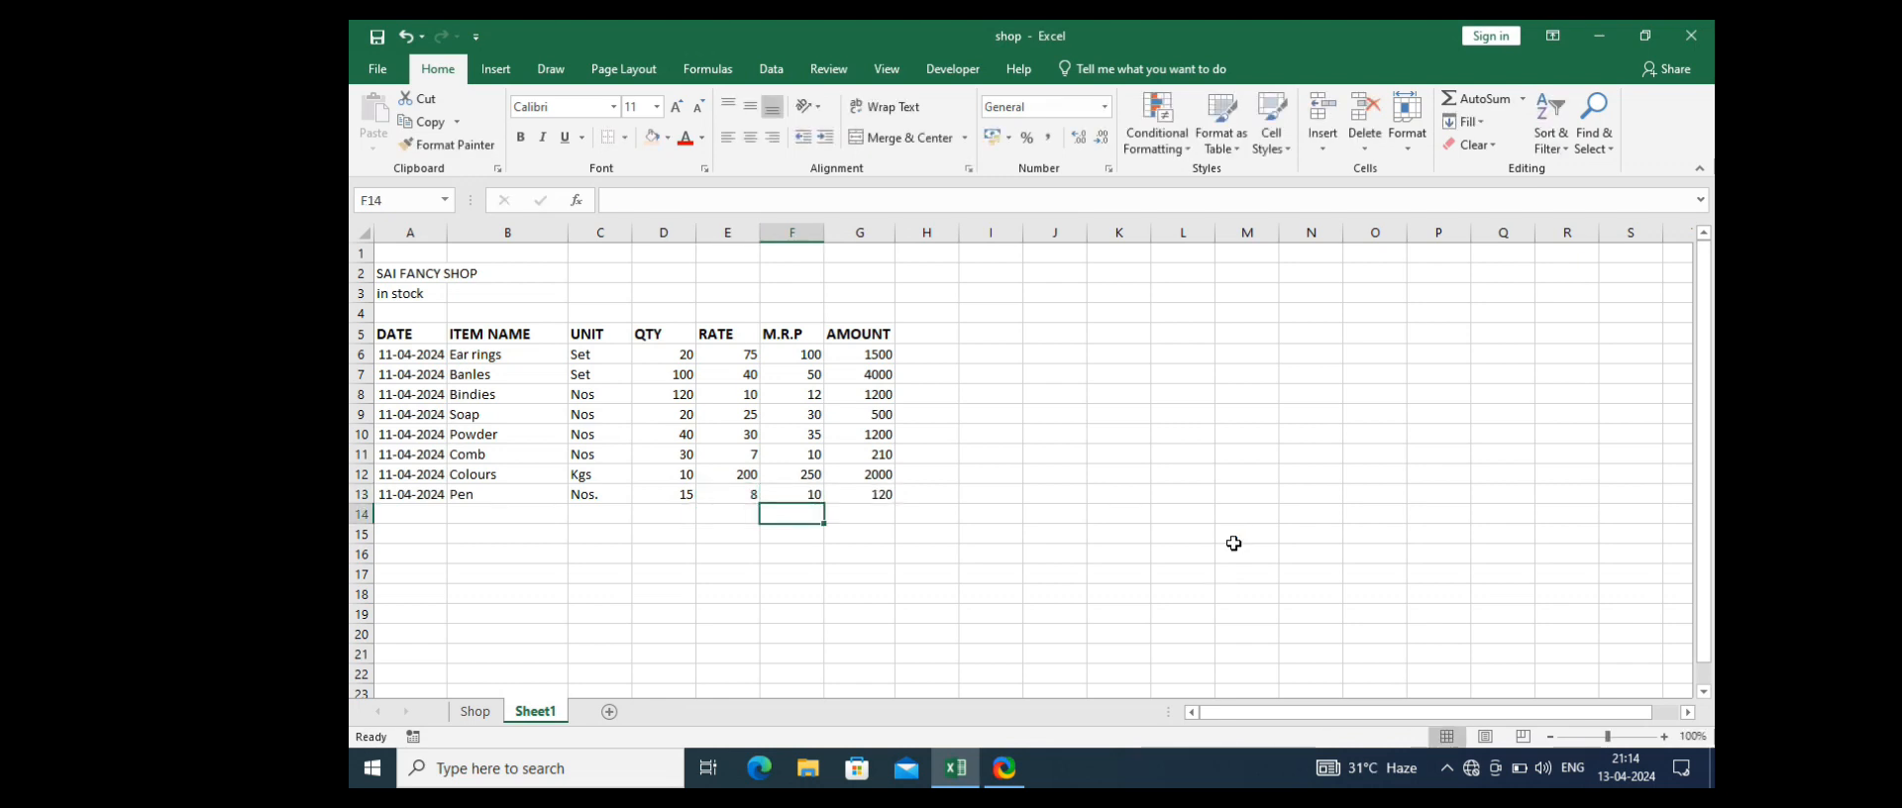
left_click(1053, 590)
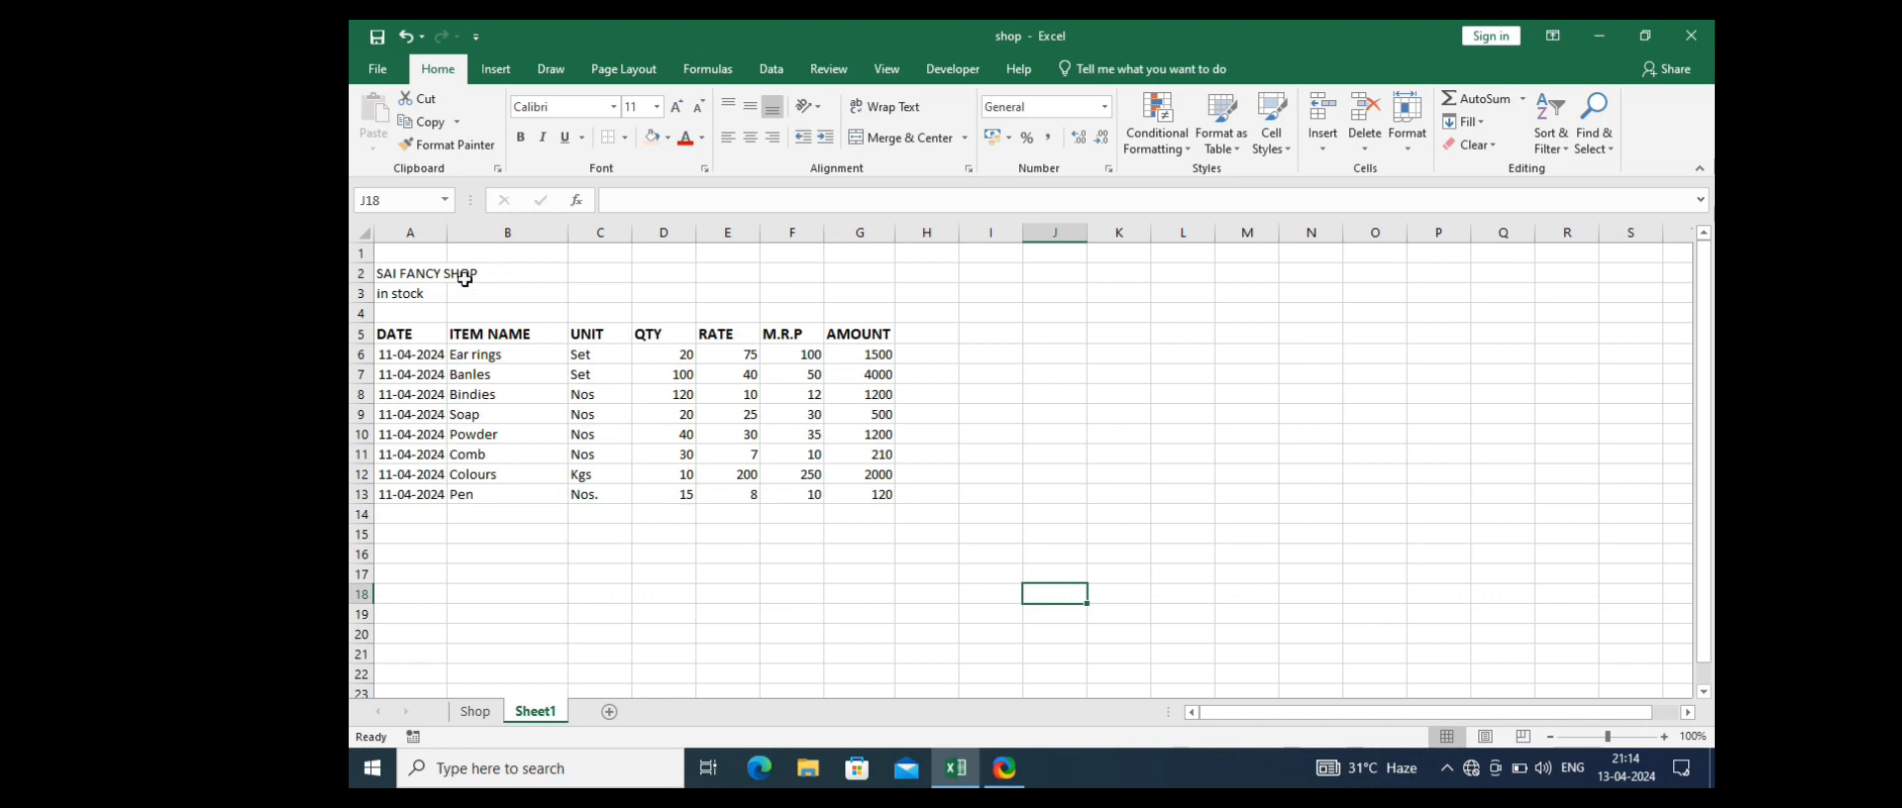
Step: Apply All Borders to the stock table in A5 to G13
left_click_drag(407, 335, 885, 500)
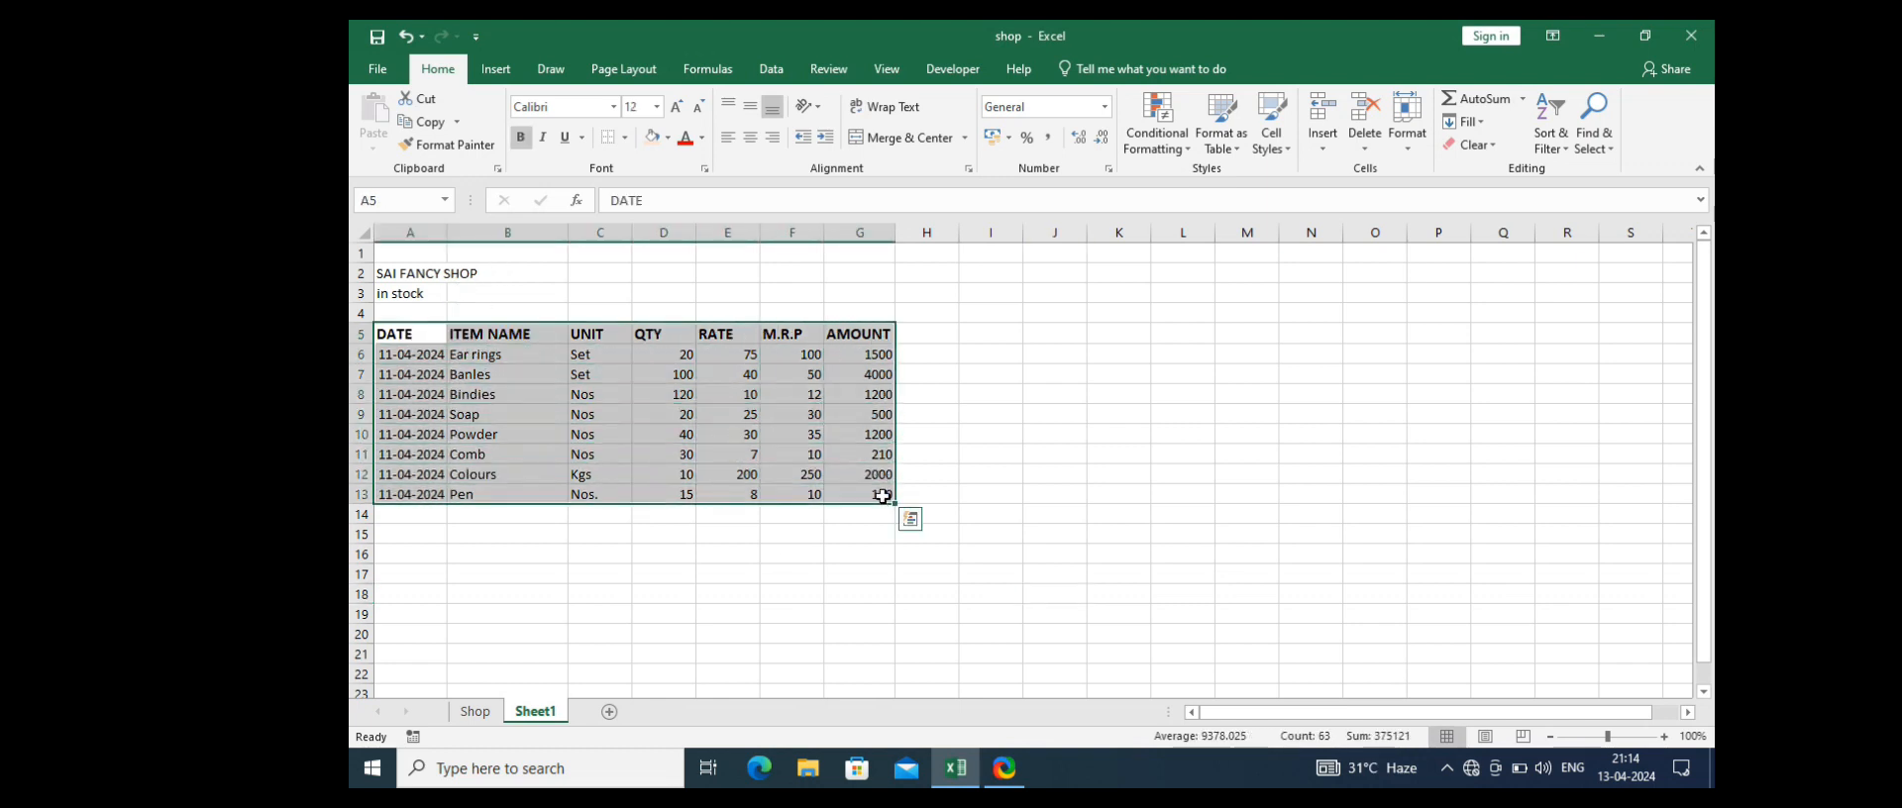
left_click(625, 139)
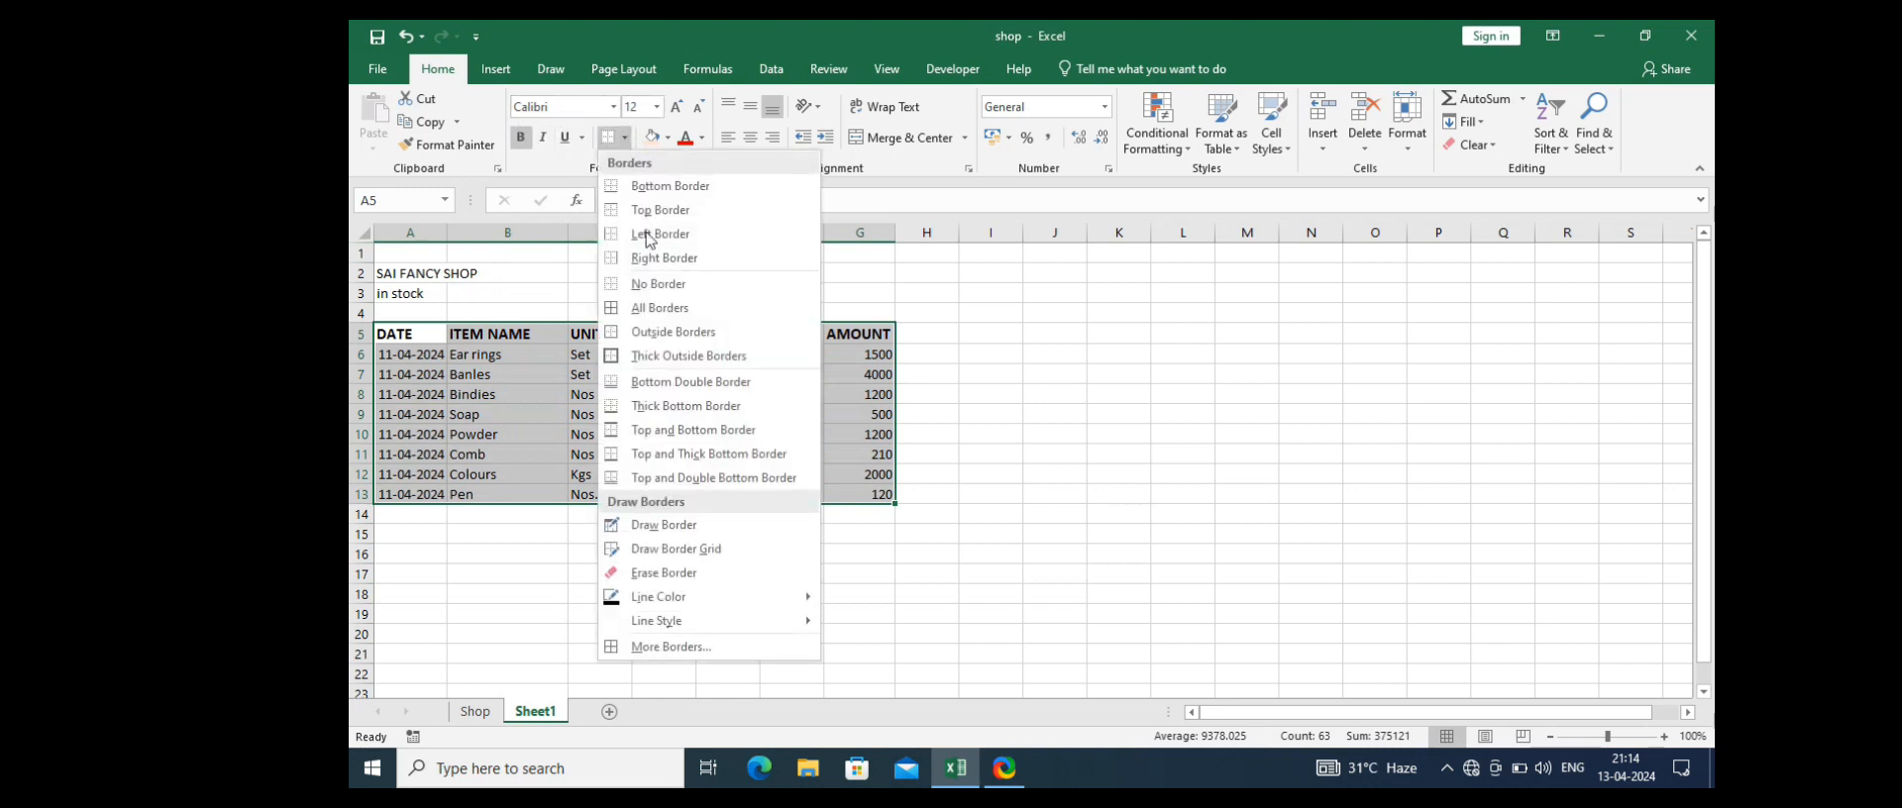
left_click(680, 308)
left_click(993, 393)
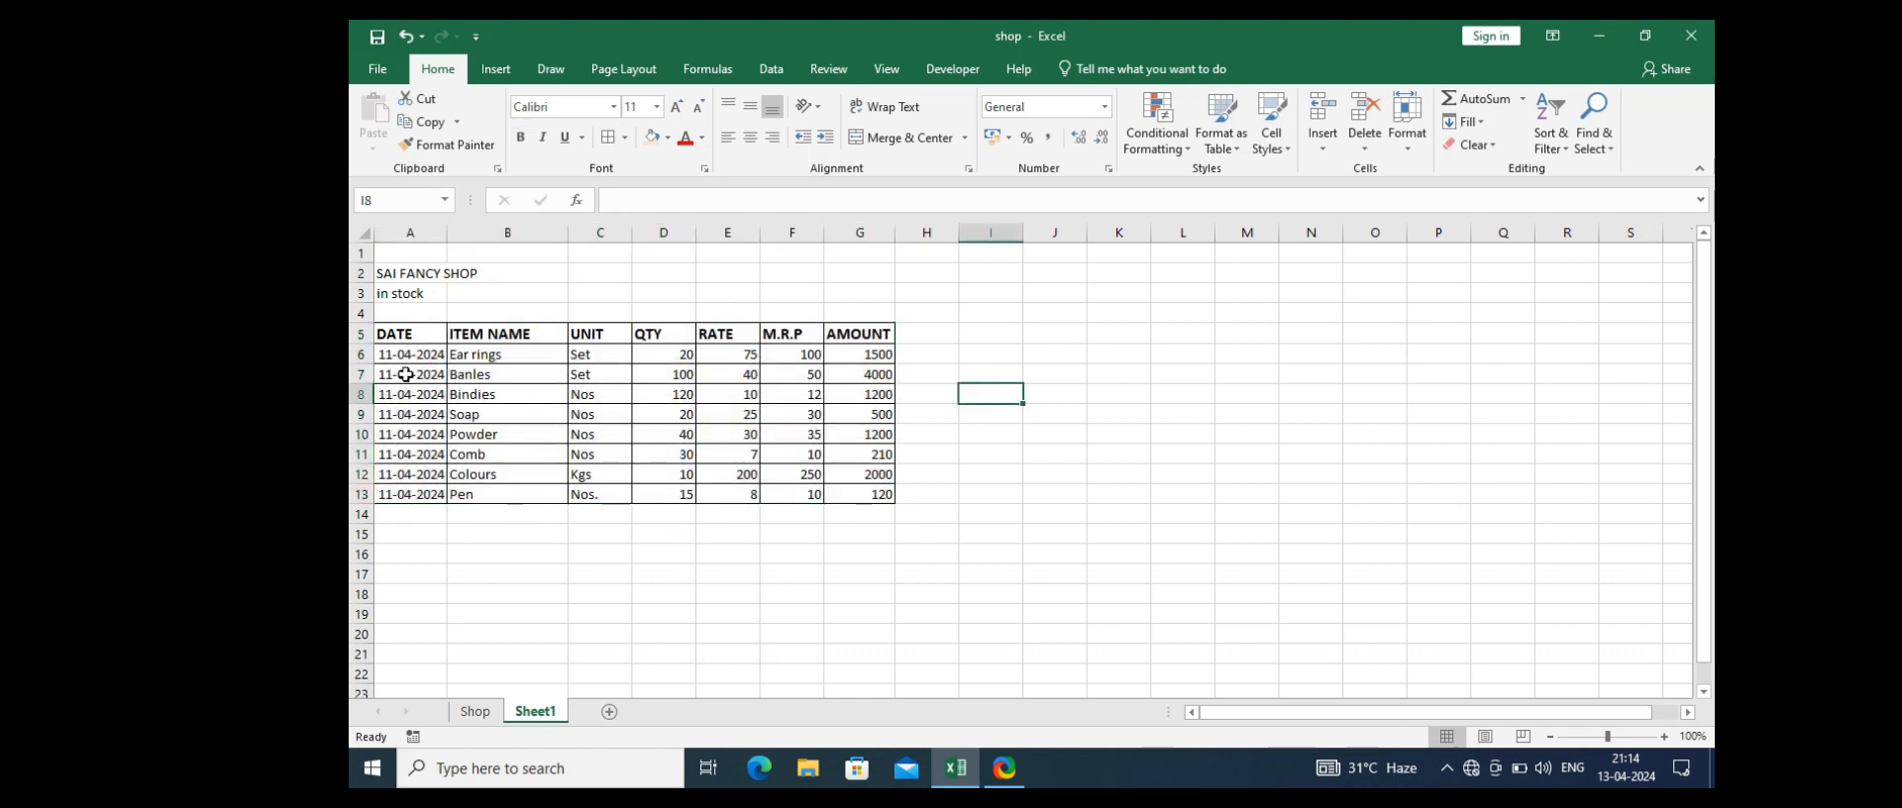
Step: Shade the heading cells A5 to G5 with a light orange fill
left_click_drag(398, 334, 874, 327)
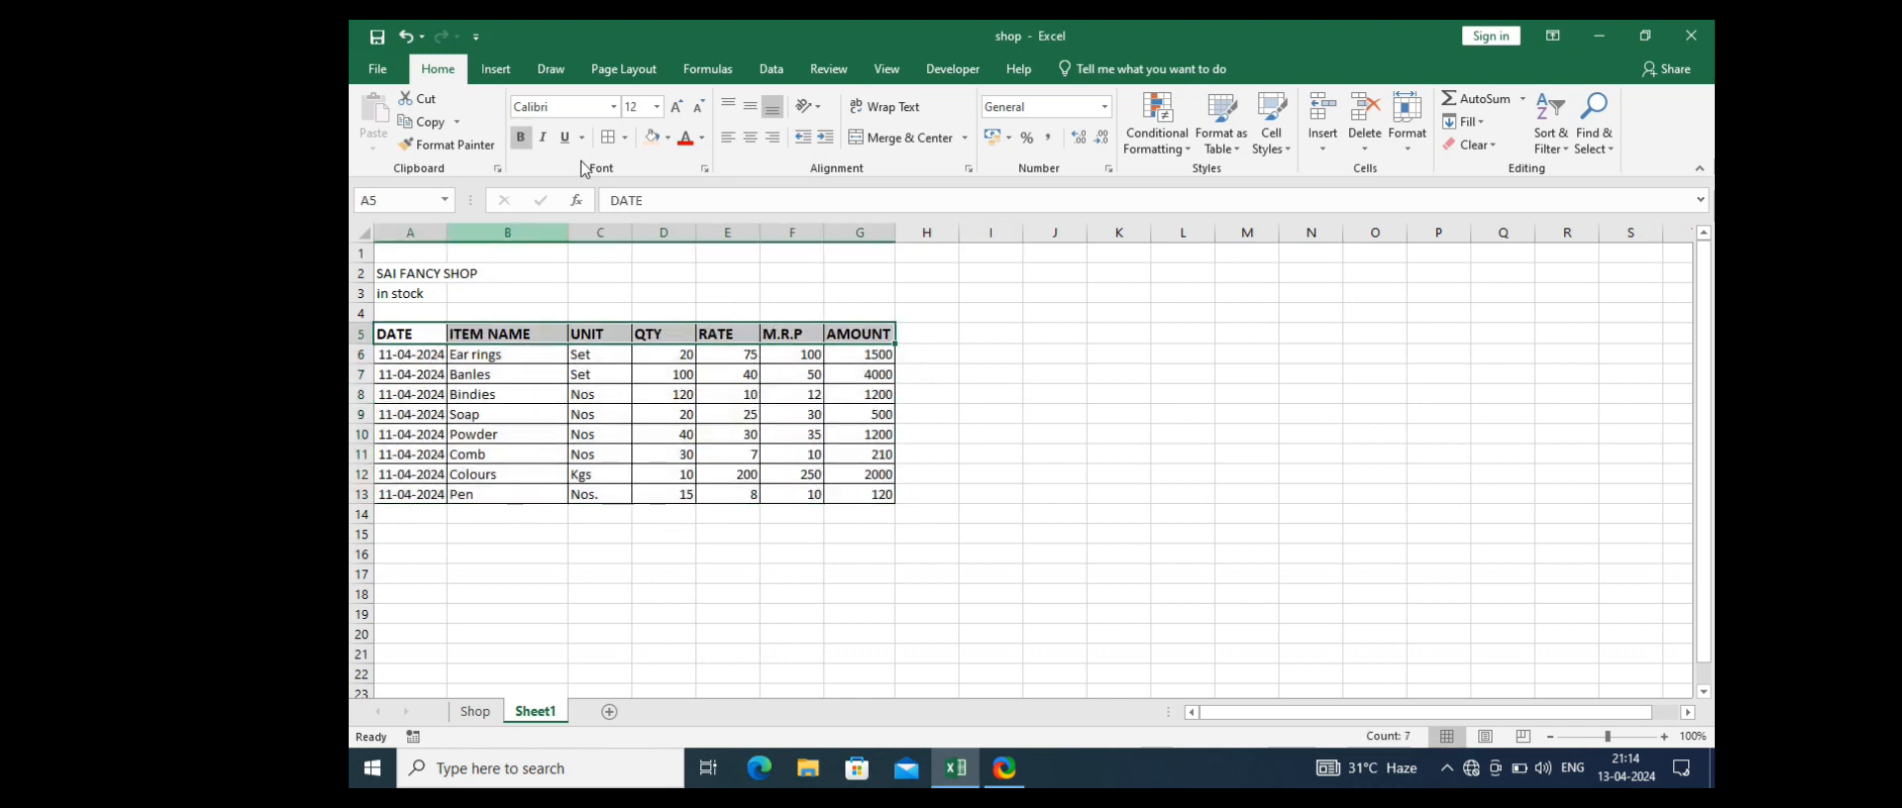
left_click(668, 138)
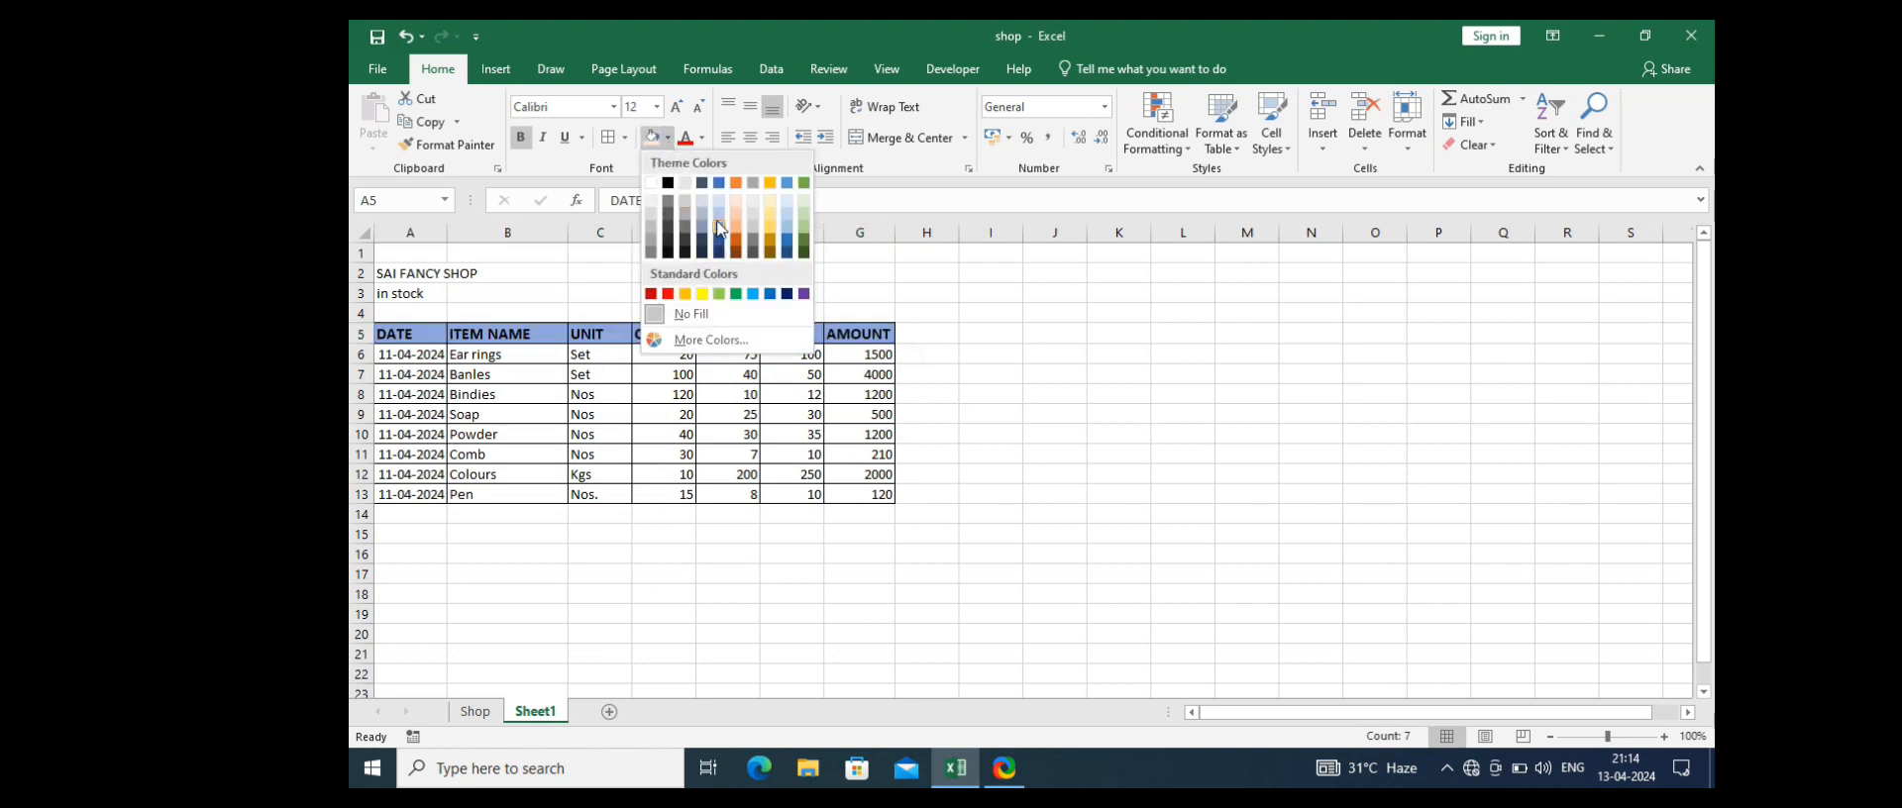
left_click(736, 220)
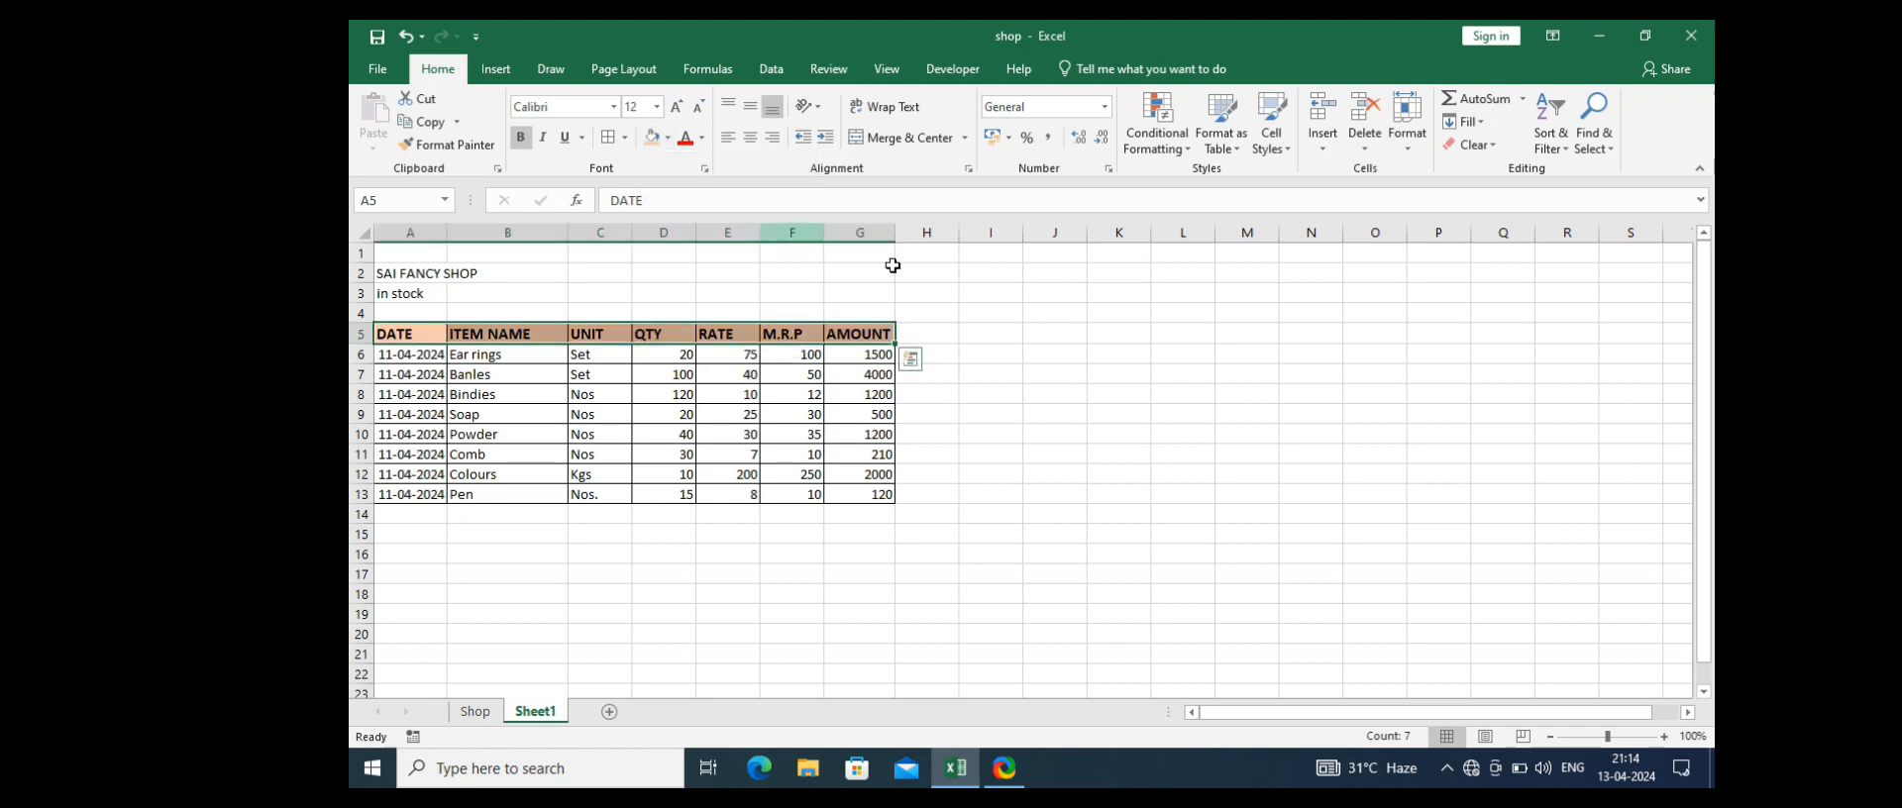
left_click(1006, 332)
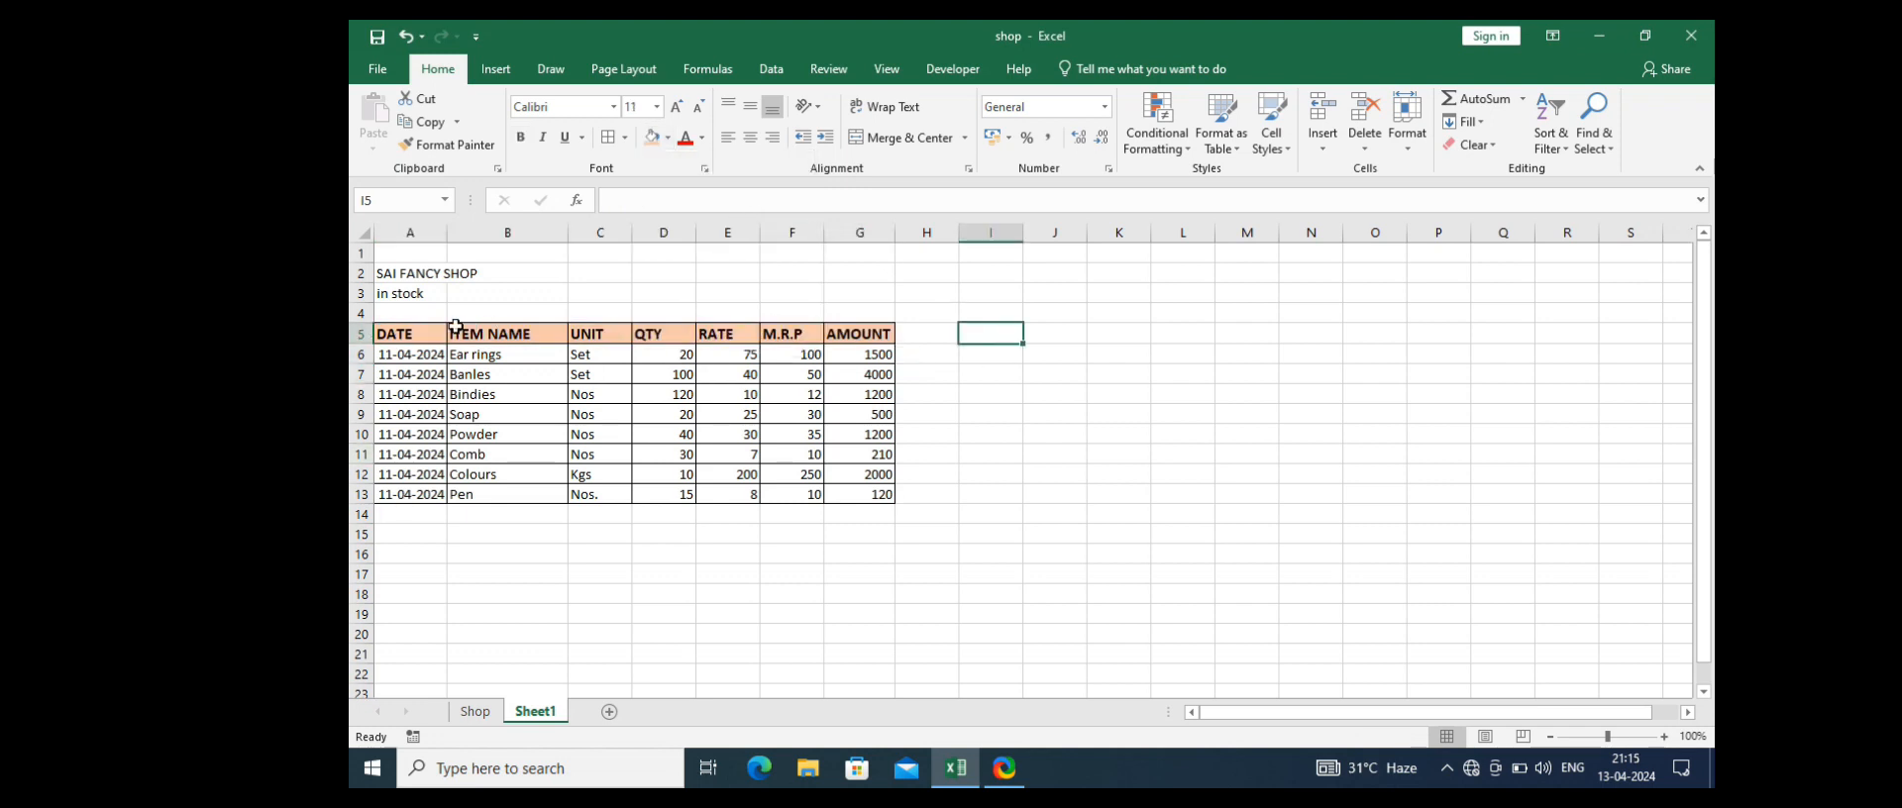
Step: Centre-align the DATE heading and the rest of heading row 5 horizontally
left_click(410, 336)
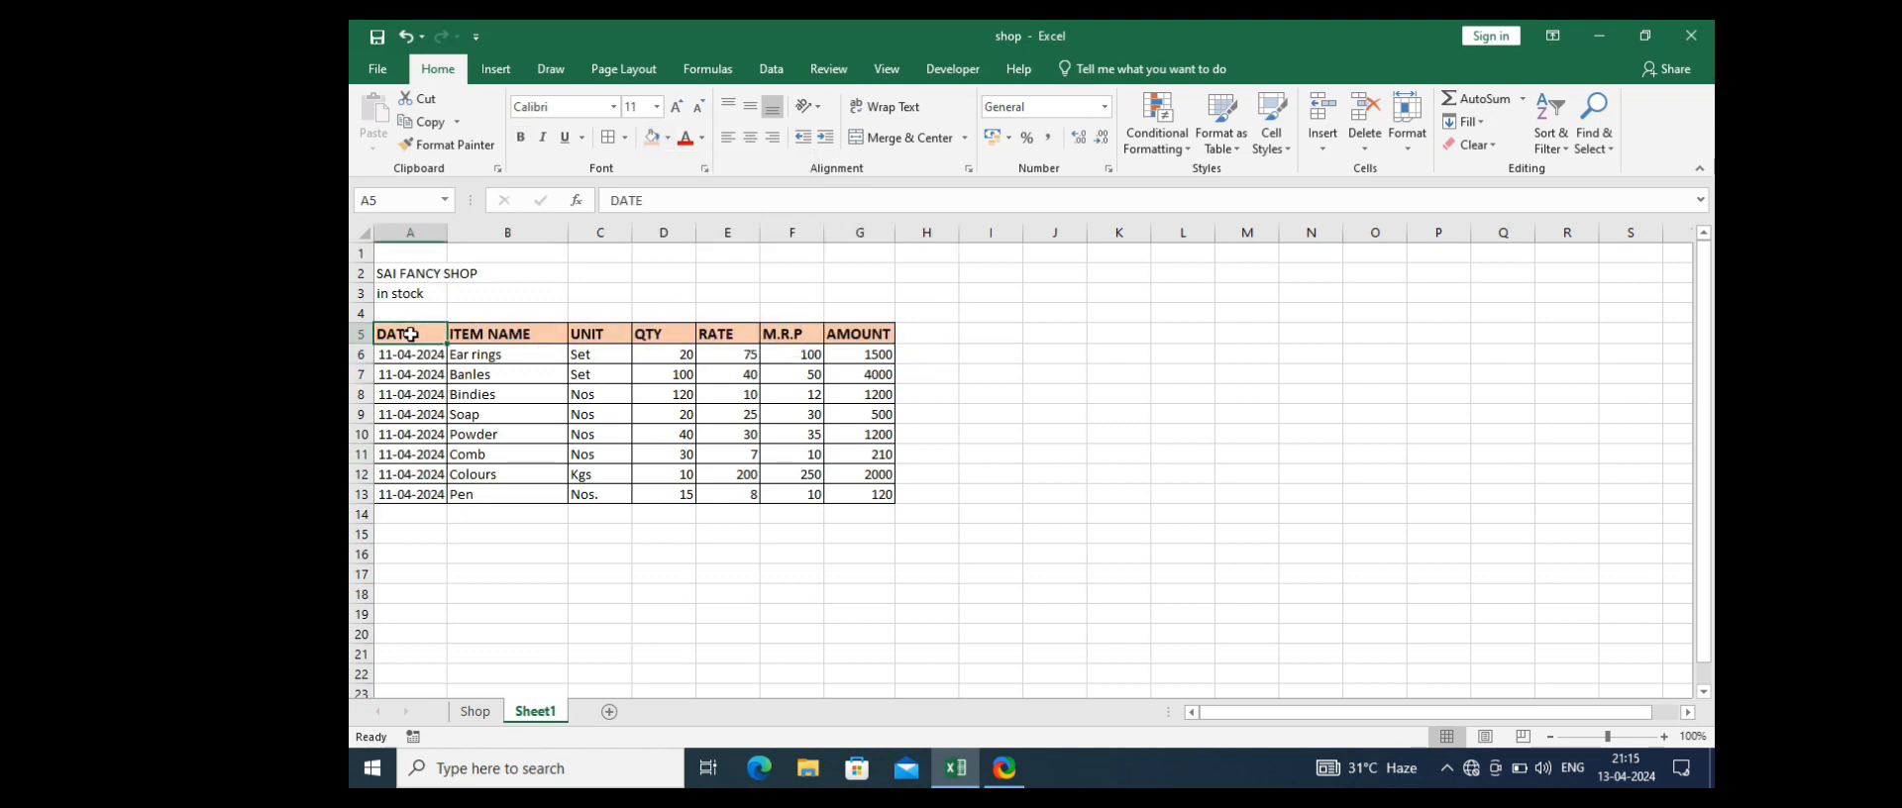
left_click(752, 140)
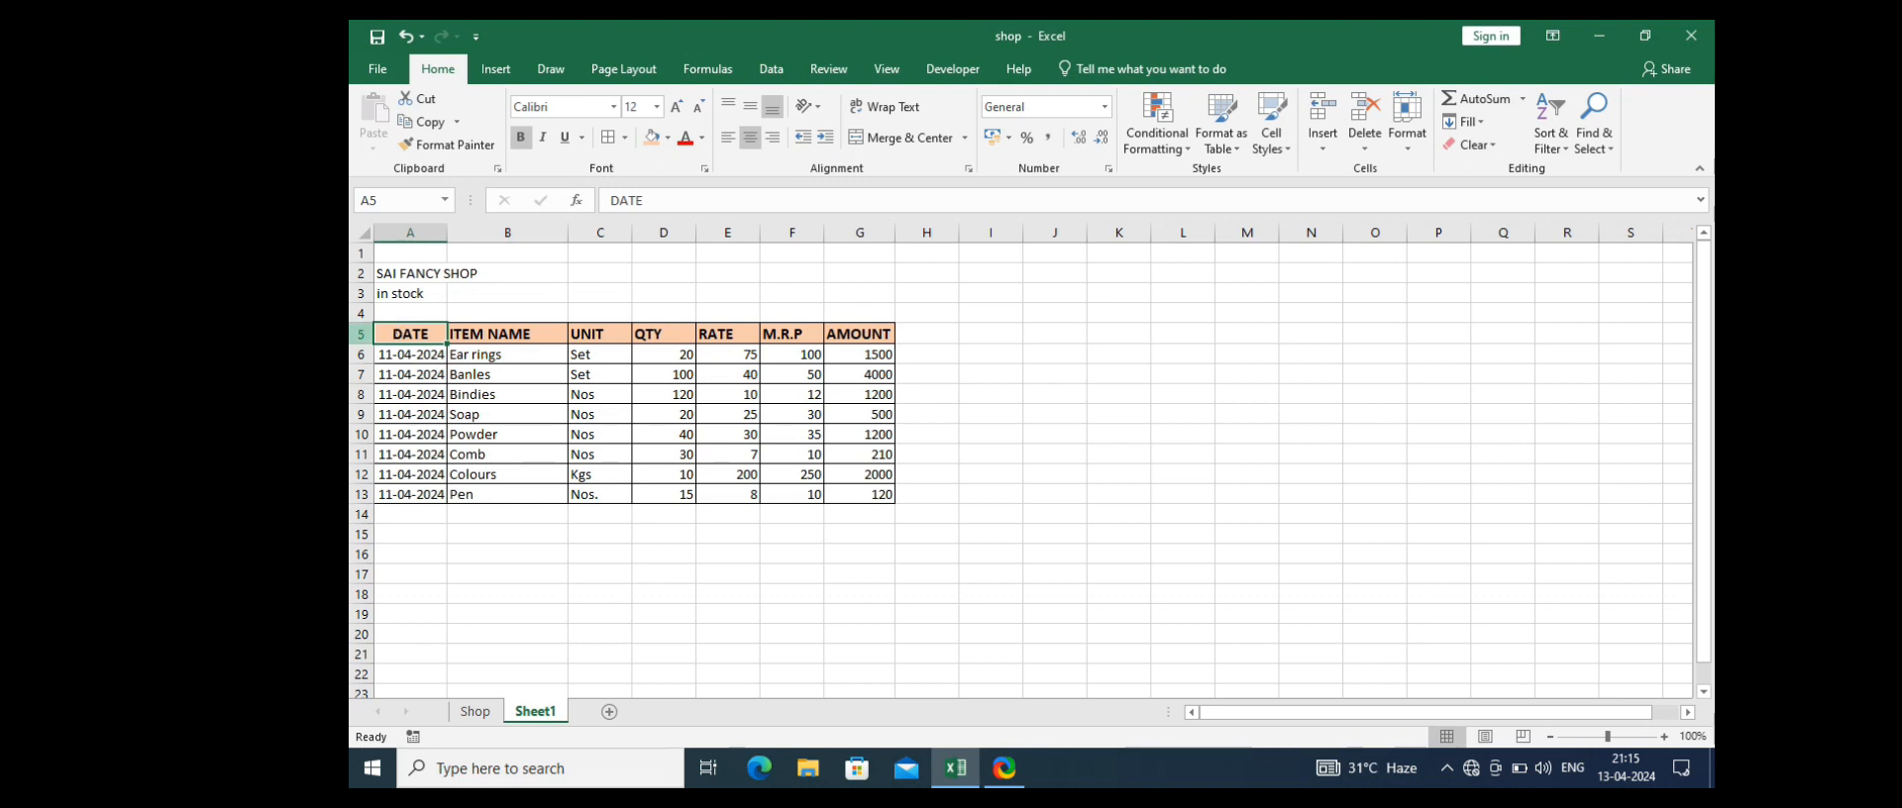
left_click(362, 334)
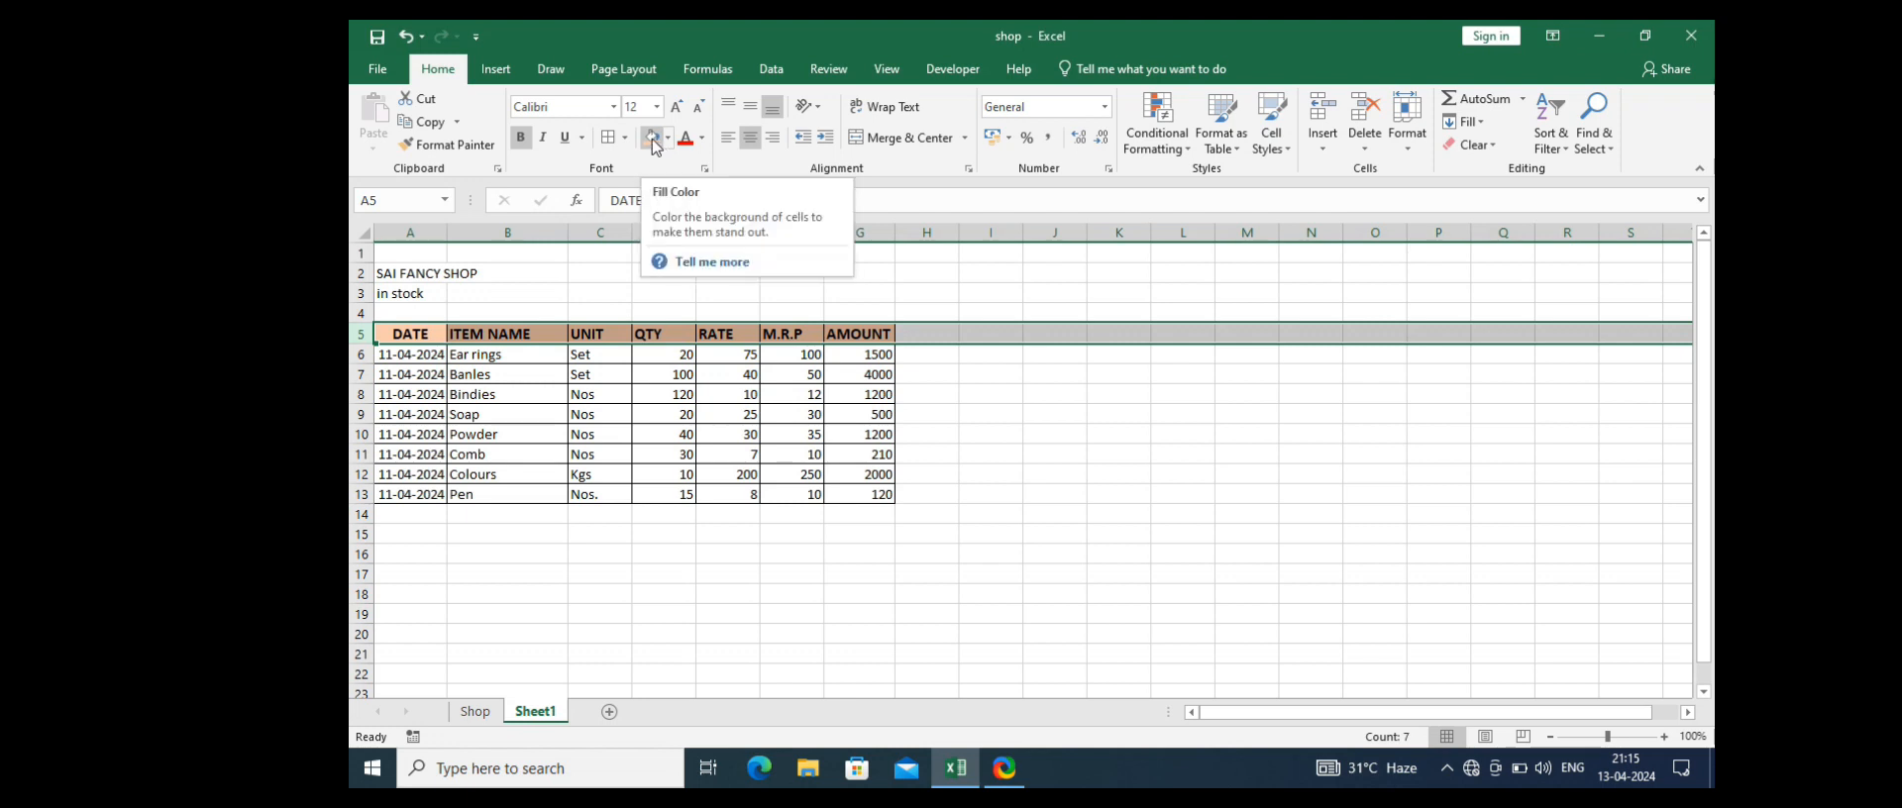
left_click(753, 144)
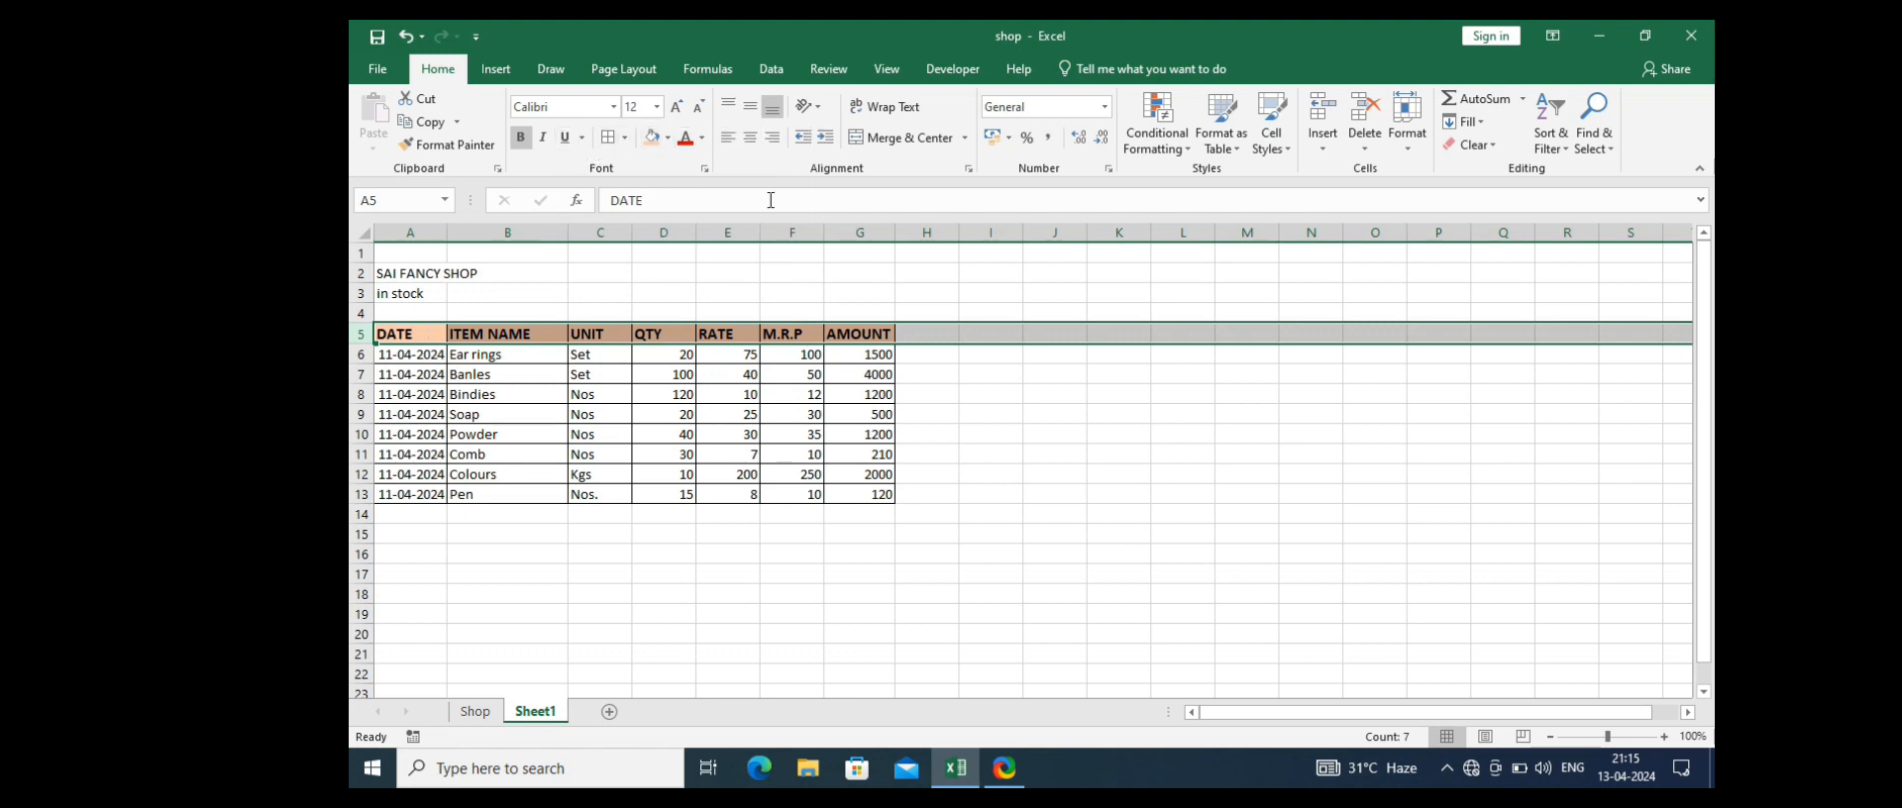
left_click(748, 144)
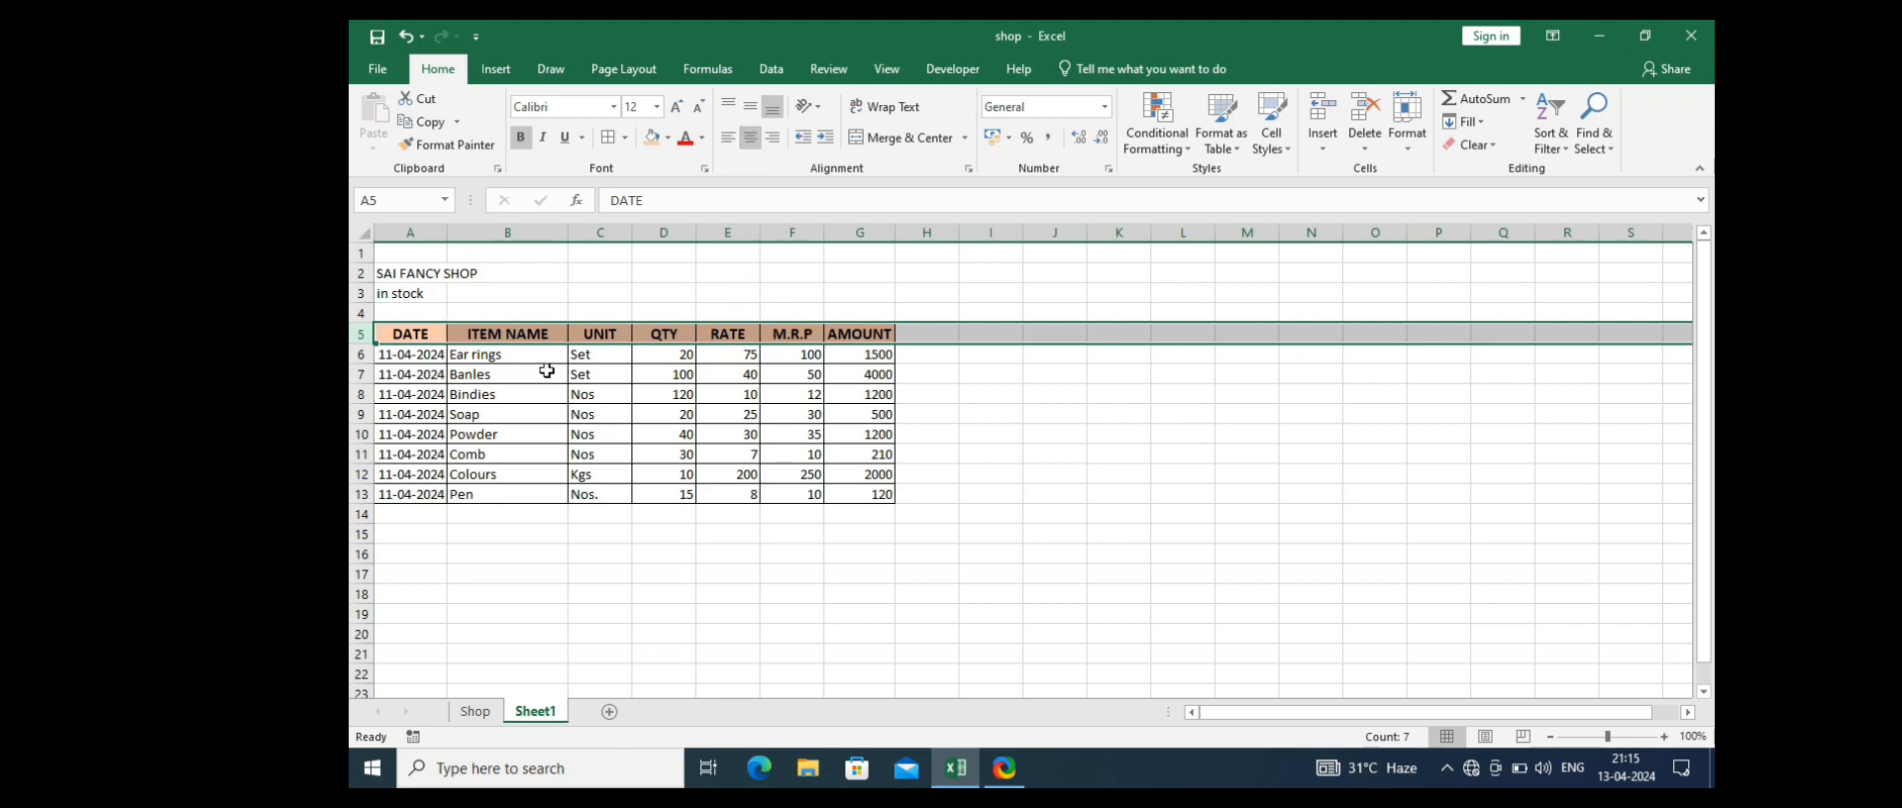
left_click(1072, 435)
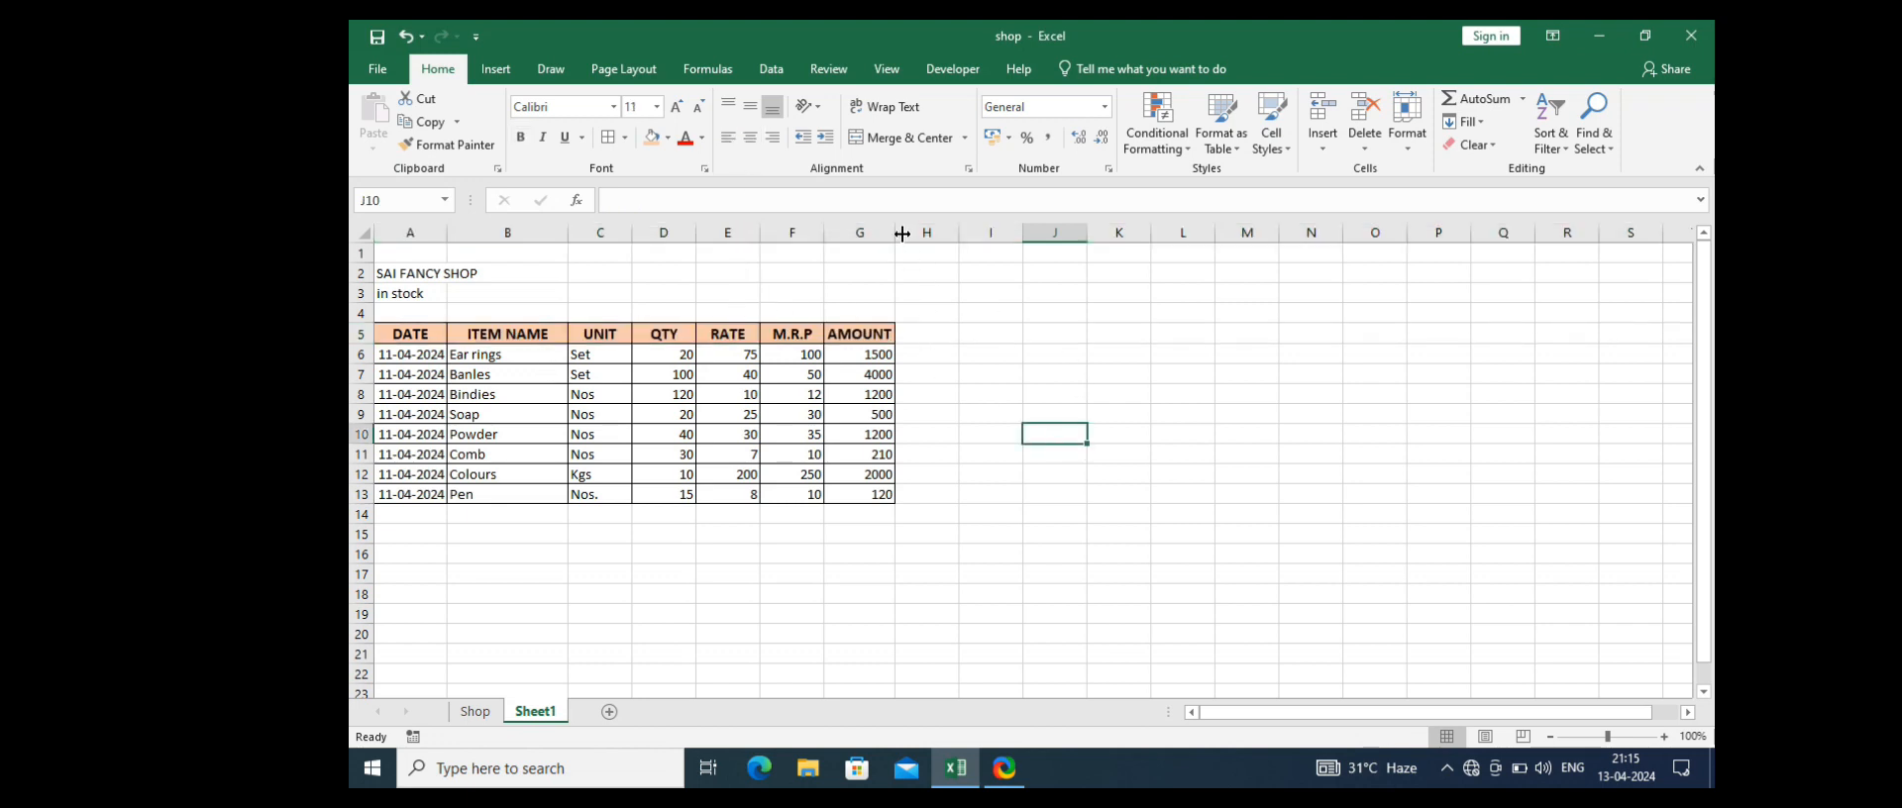
Step: Widen column G slightly so the AMOUNT heading has more room
left_click_drag(895, 230, 908, 229)
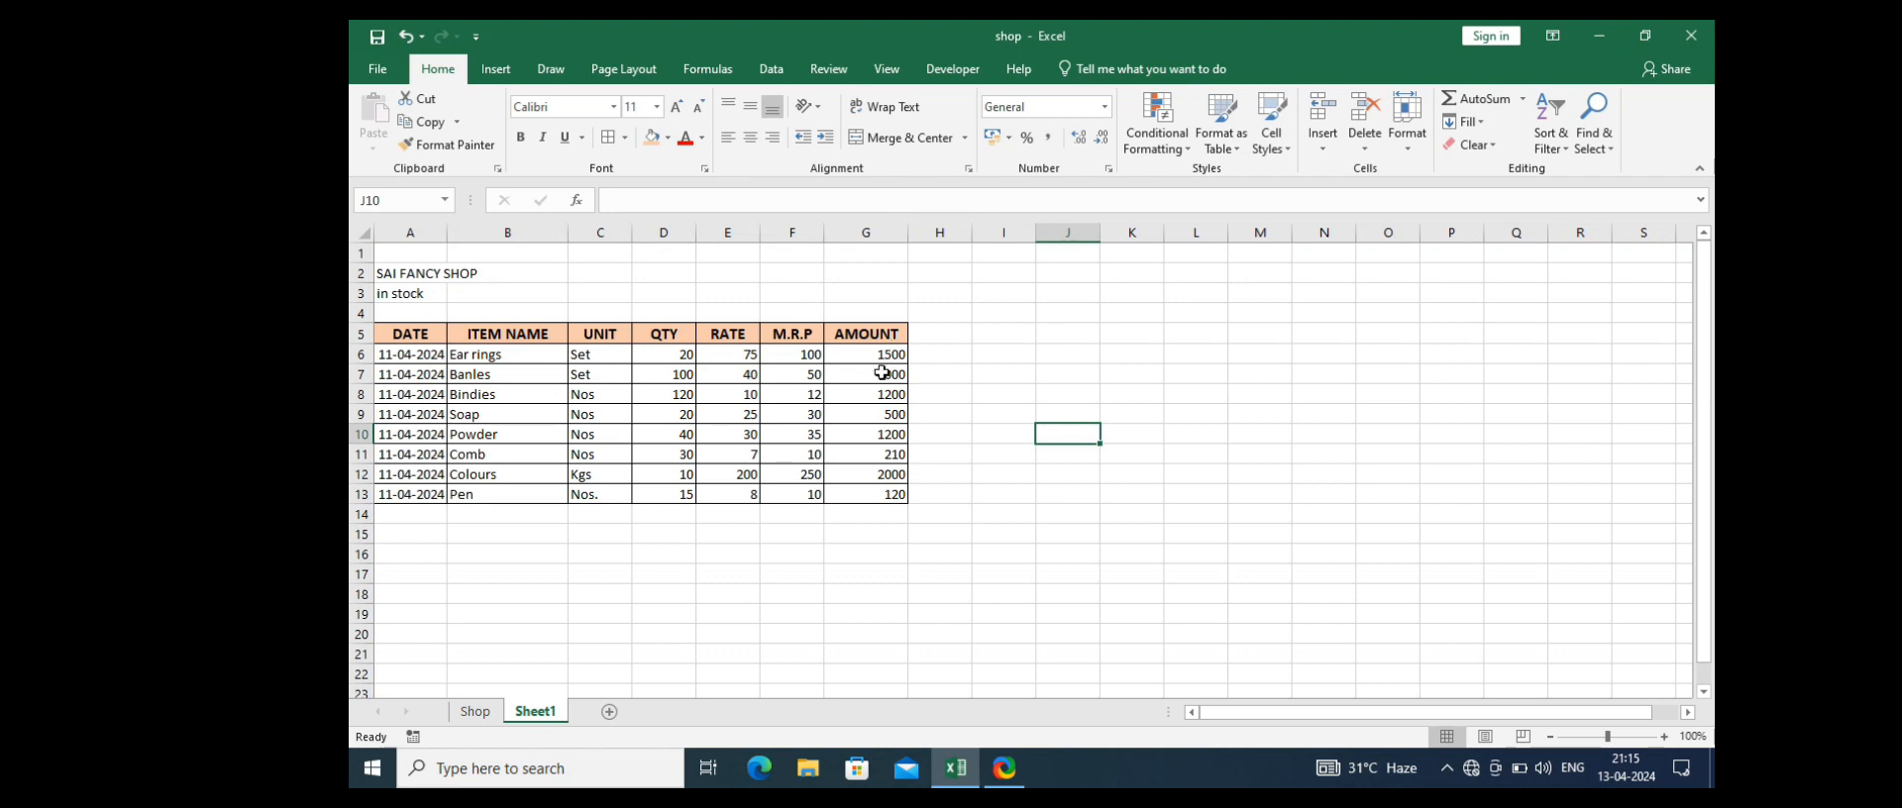
left_click(1009, 368)
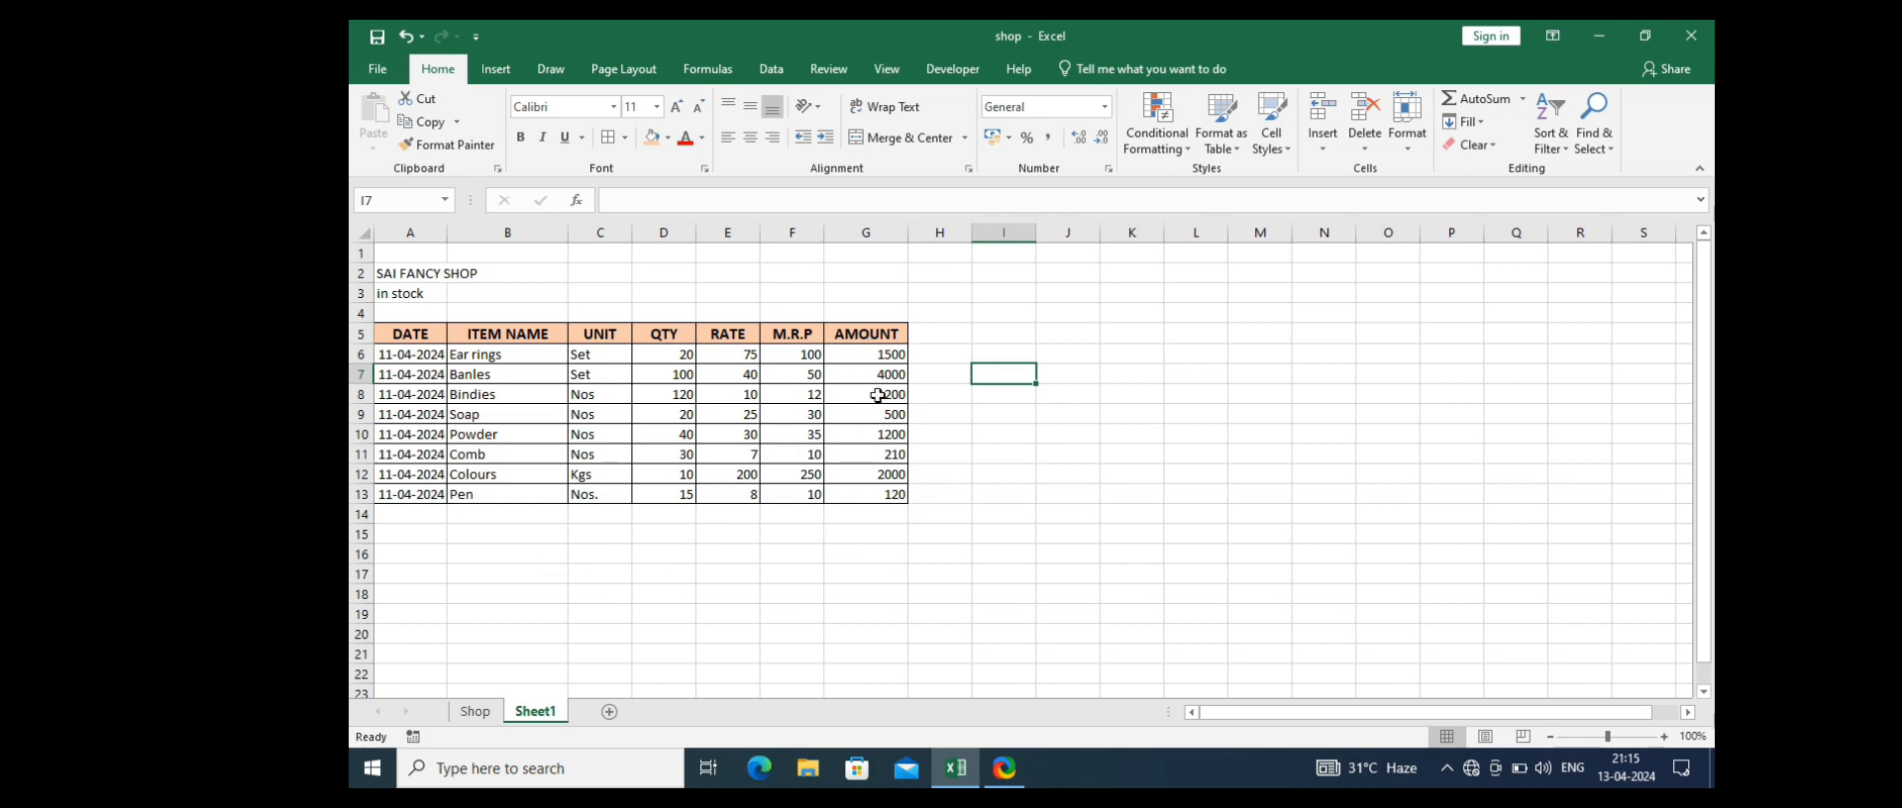
Step: Enter the label Total Amount in cell B16 below the stock table
left_click(526, 555)
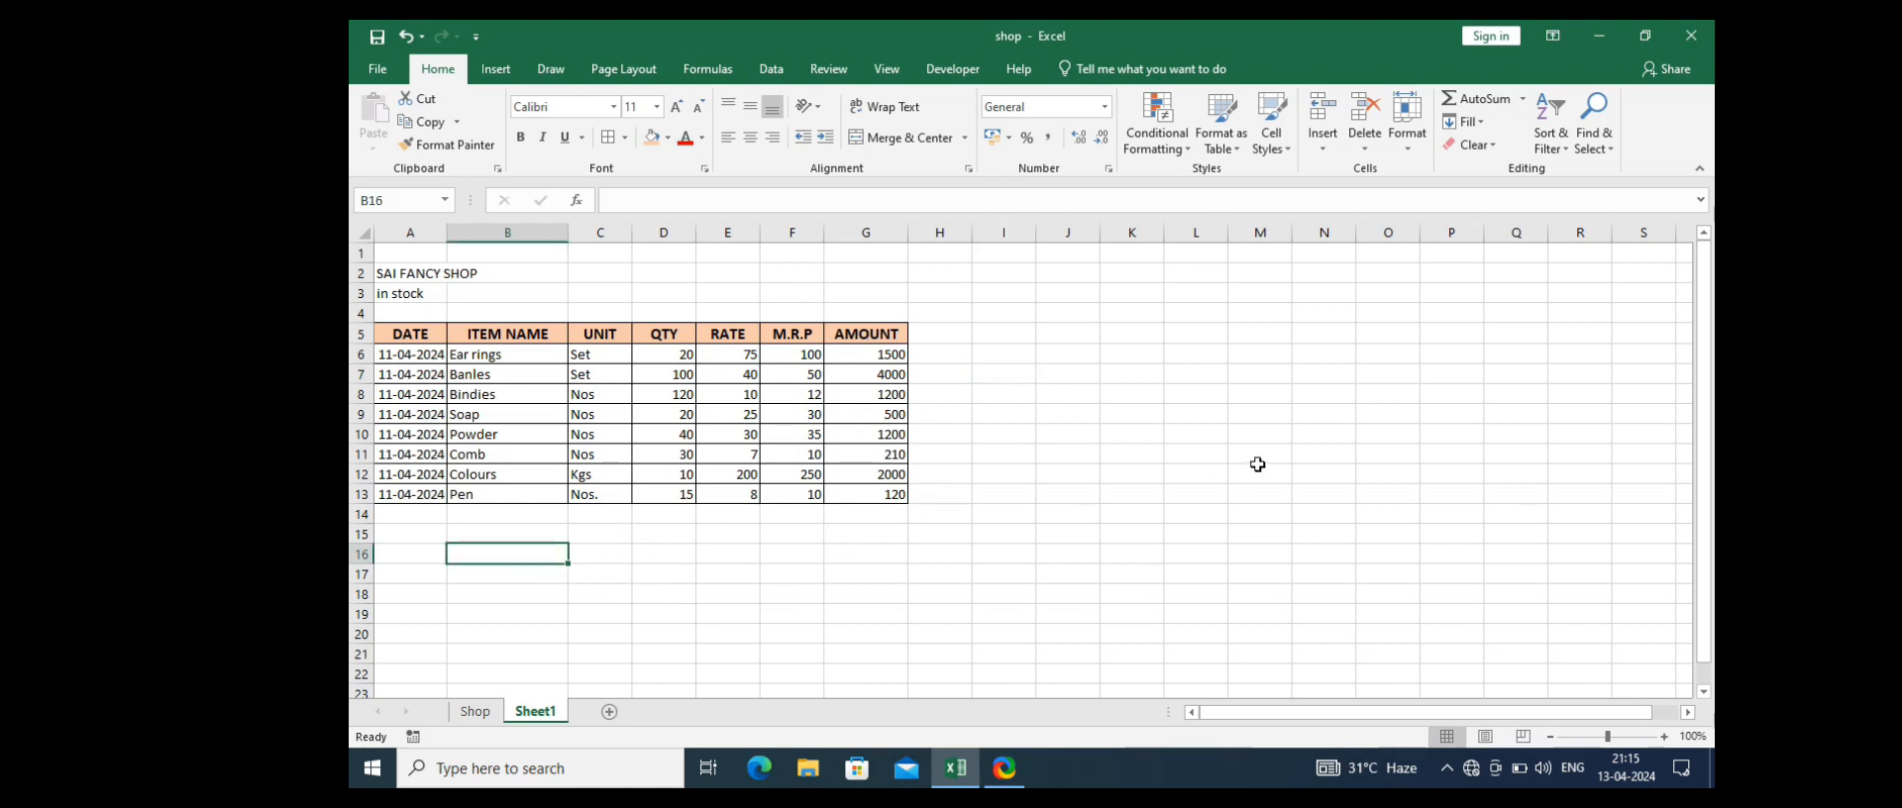
type("Total")
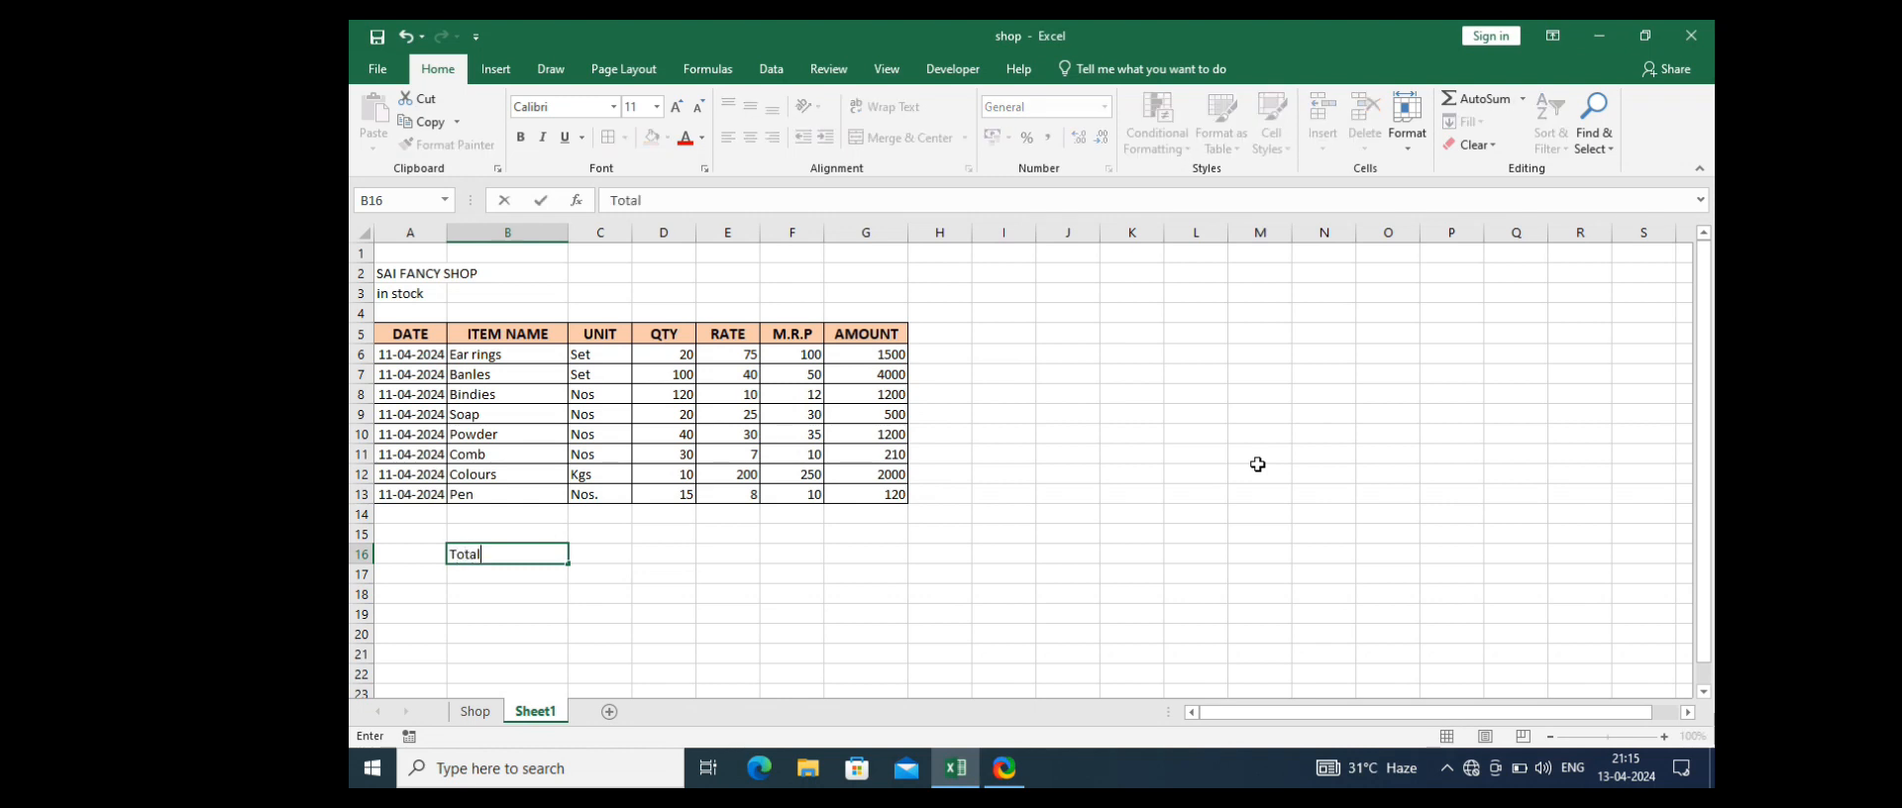
type(" Amount")
key("Return")
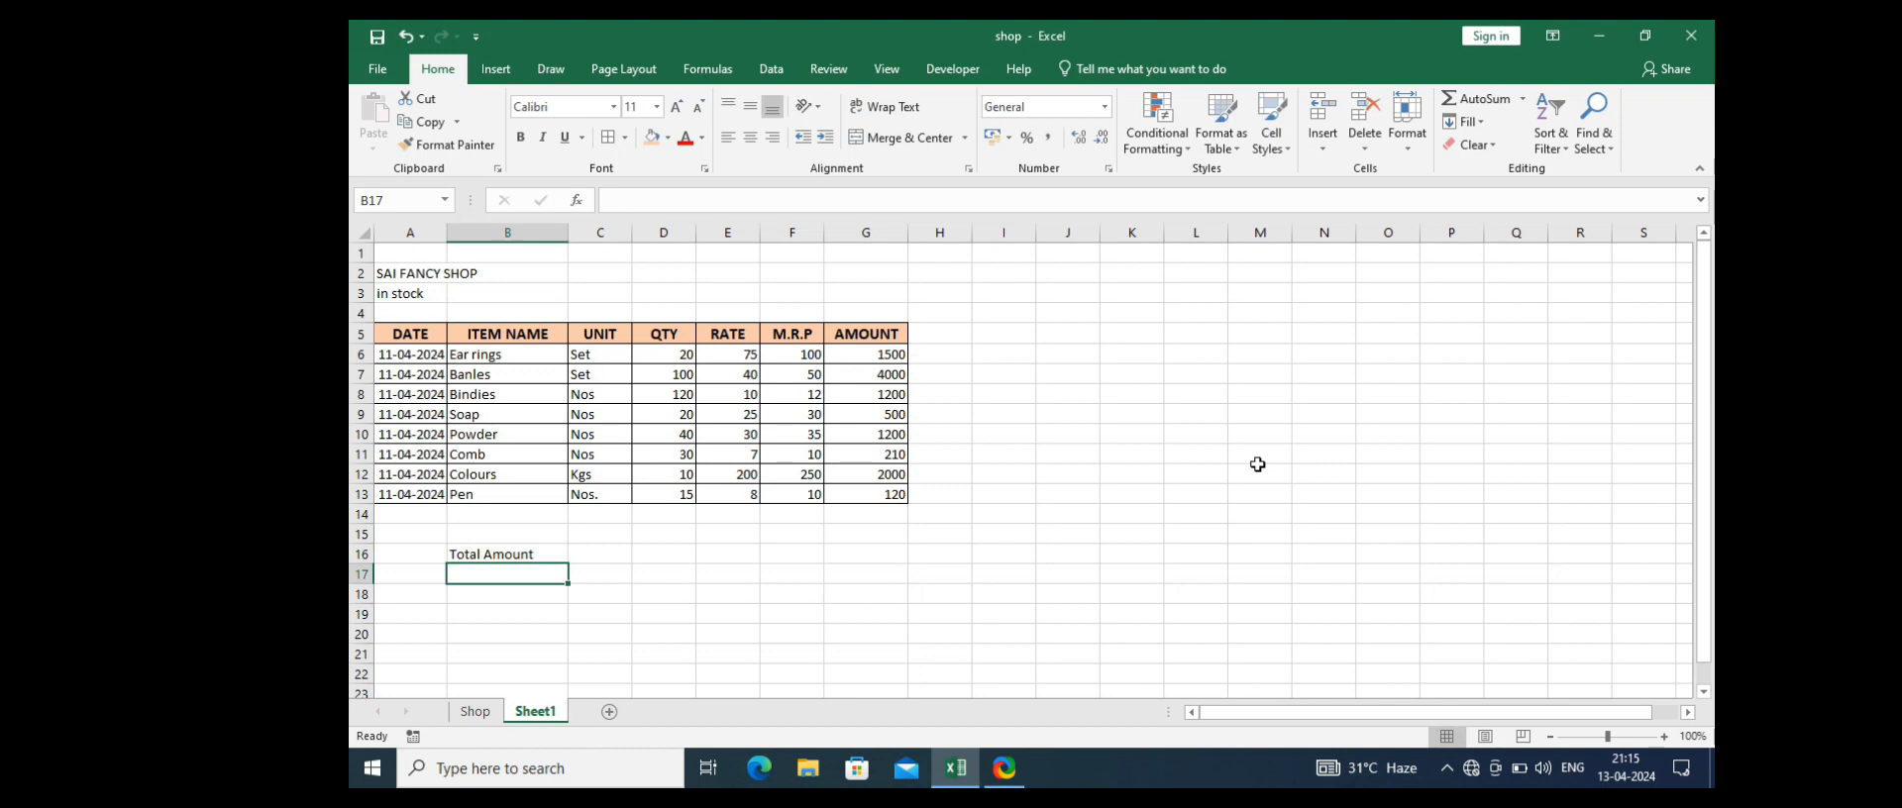
Step: Enter the formula =sum(G6:G13) in cell G16 to add up the AMOUNT column
key("Up")
key("Right")
key("Right")
key("Right")
key("Right")
key("Right")
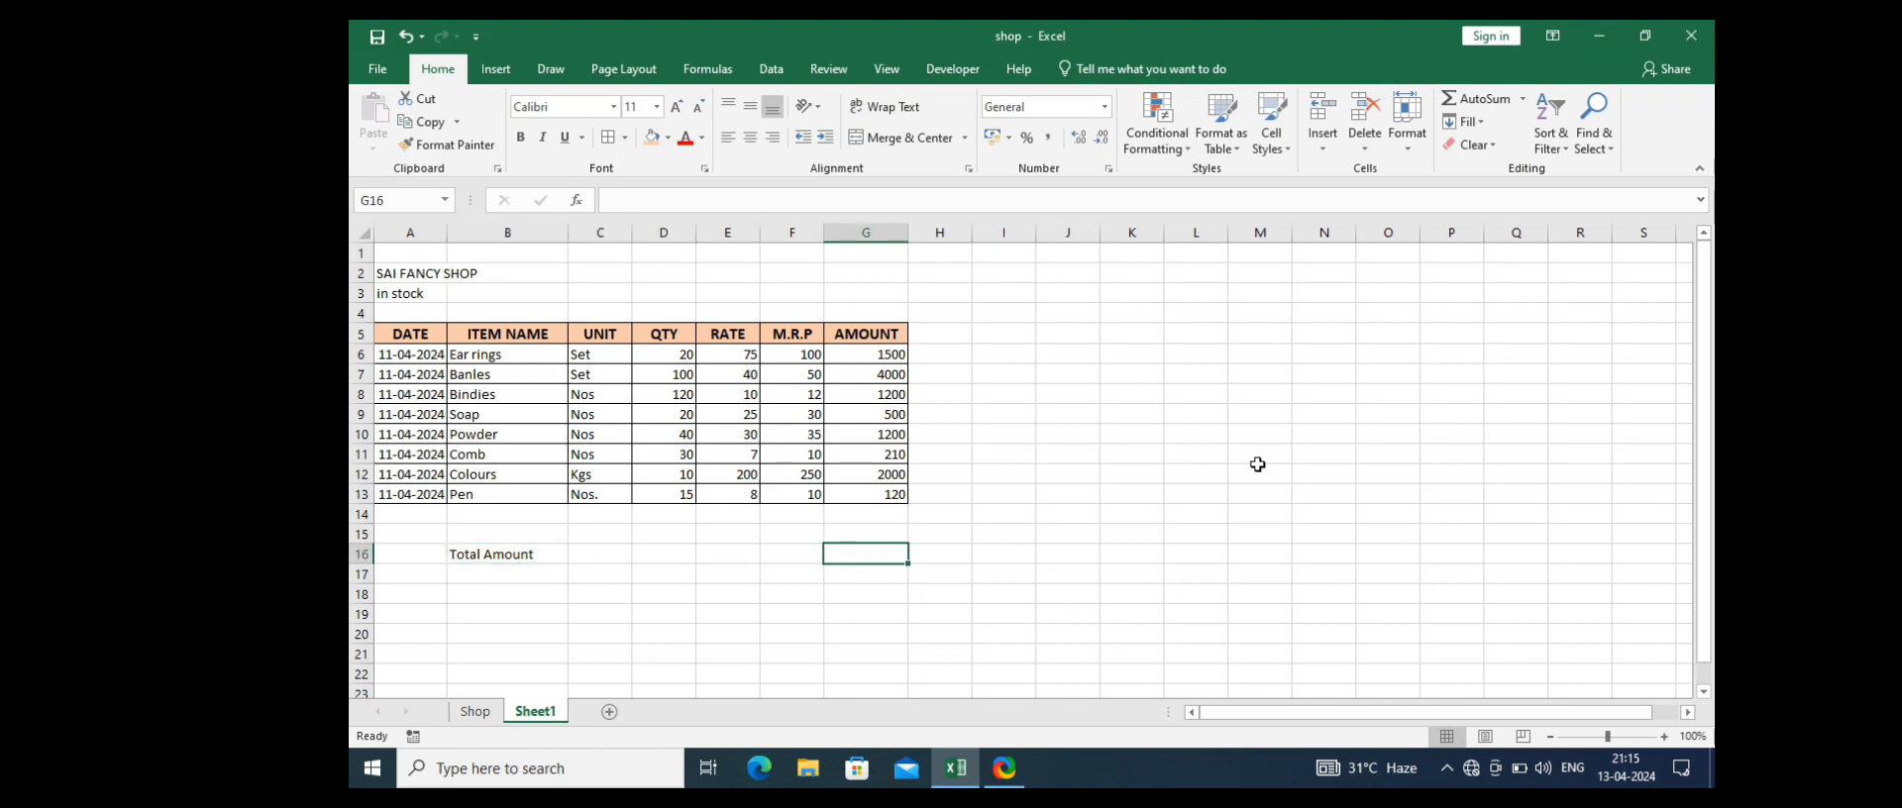
type("=")
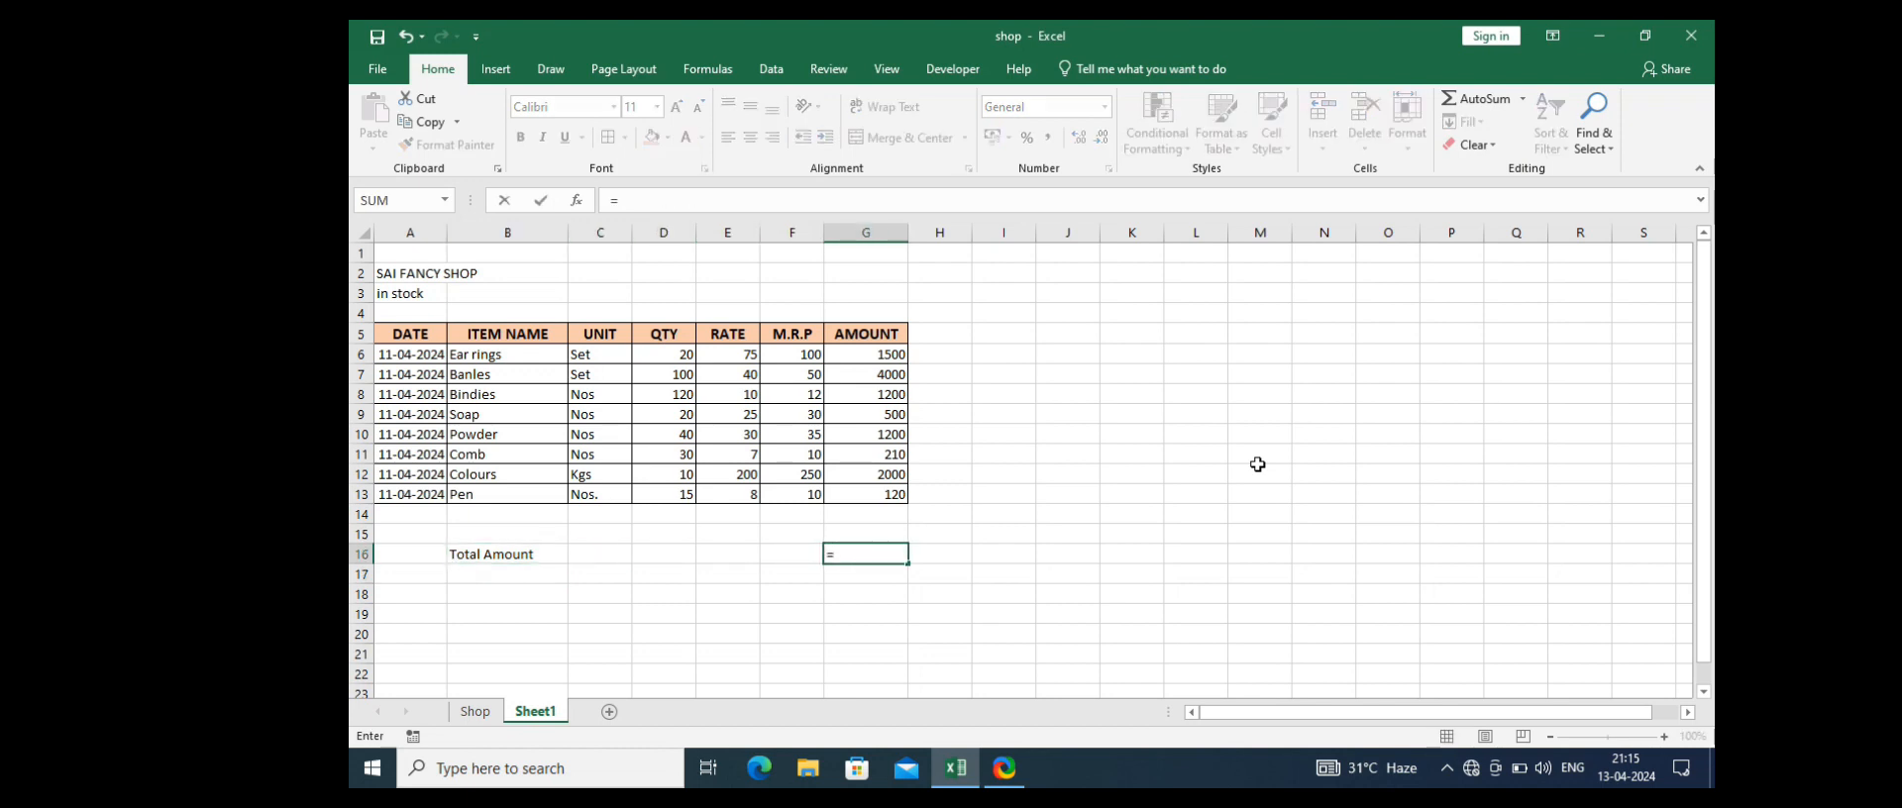
type("sum")
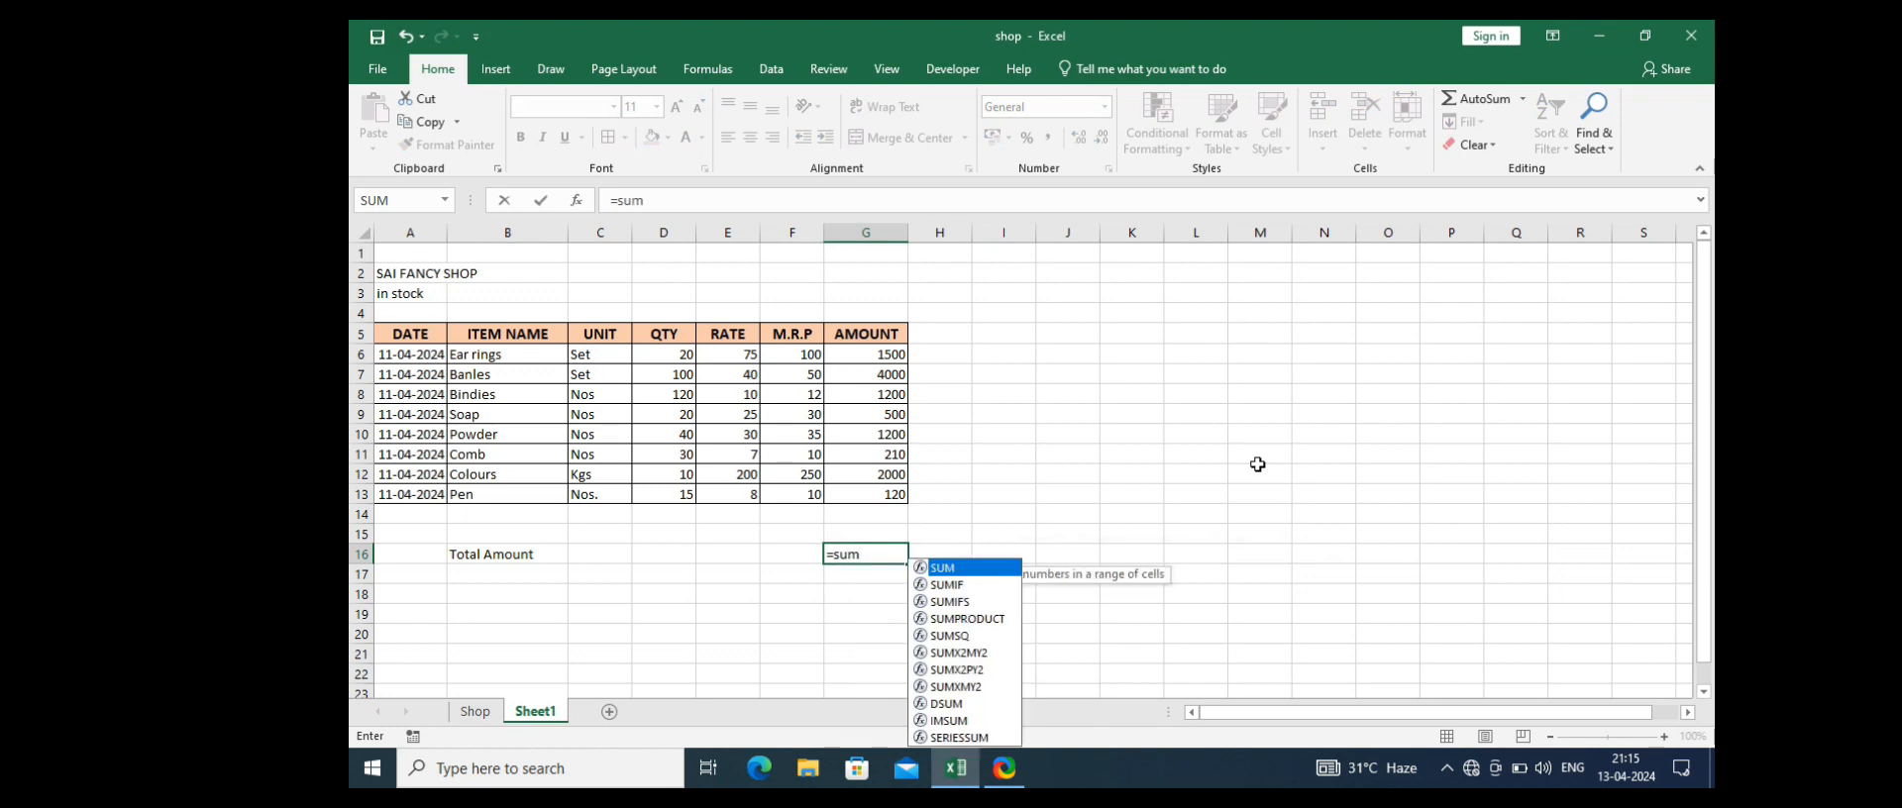
type("(")
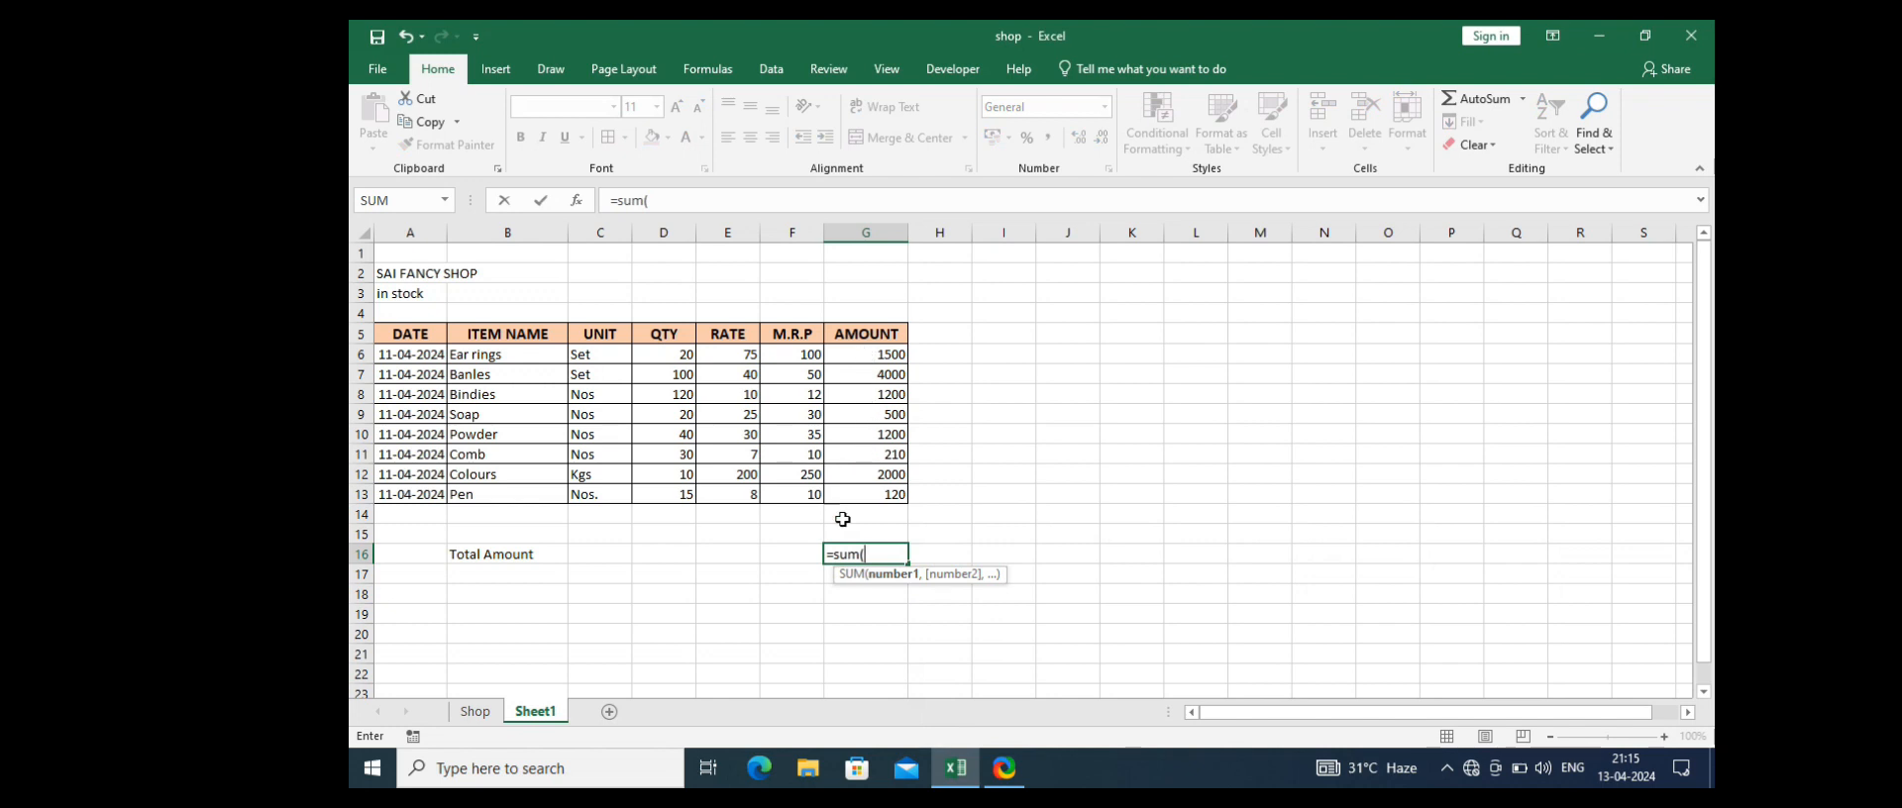
left_click(868, 348)
left_click_drag(882, 461, 892, 497)
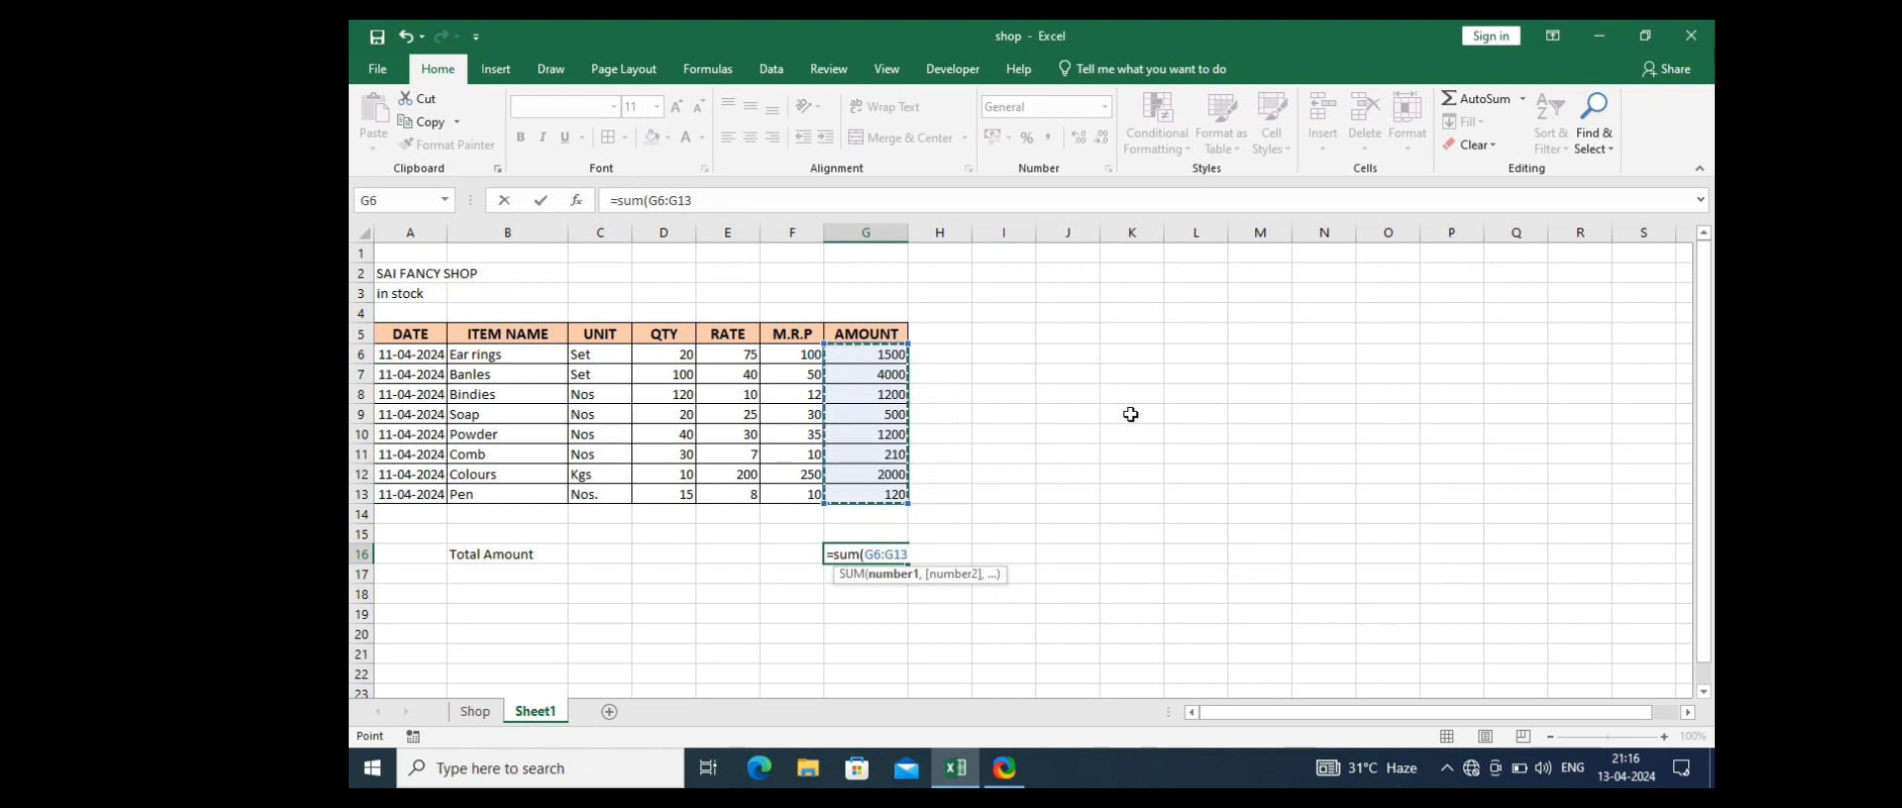
type(")")
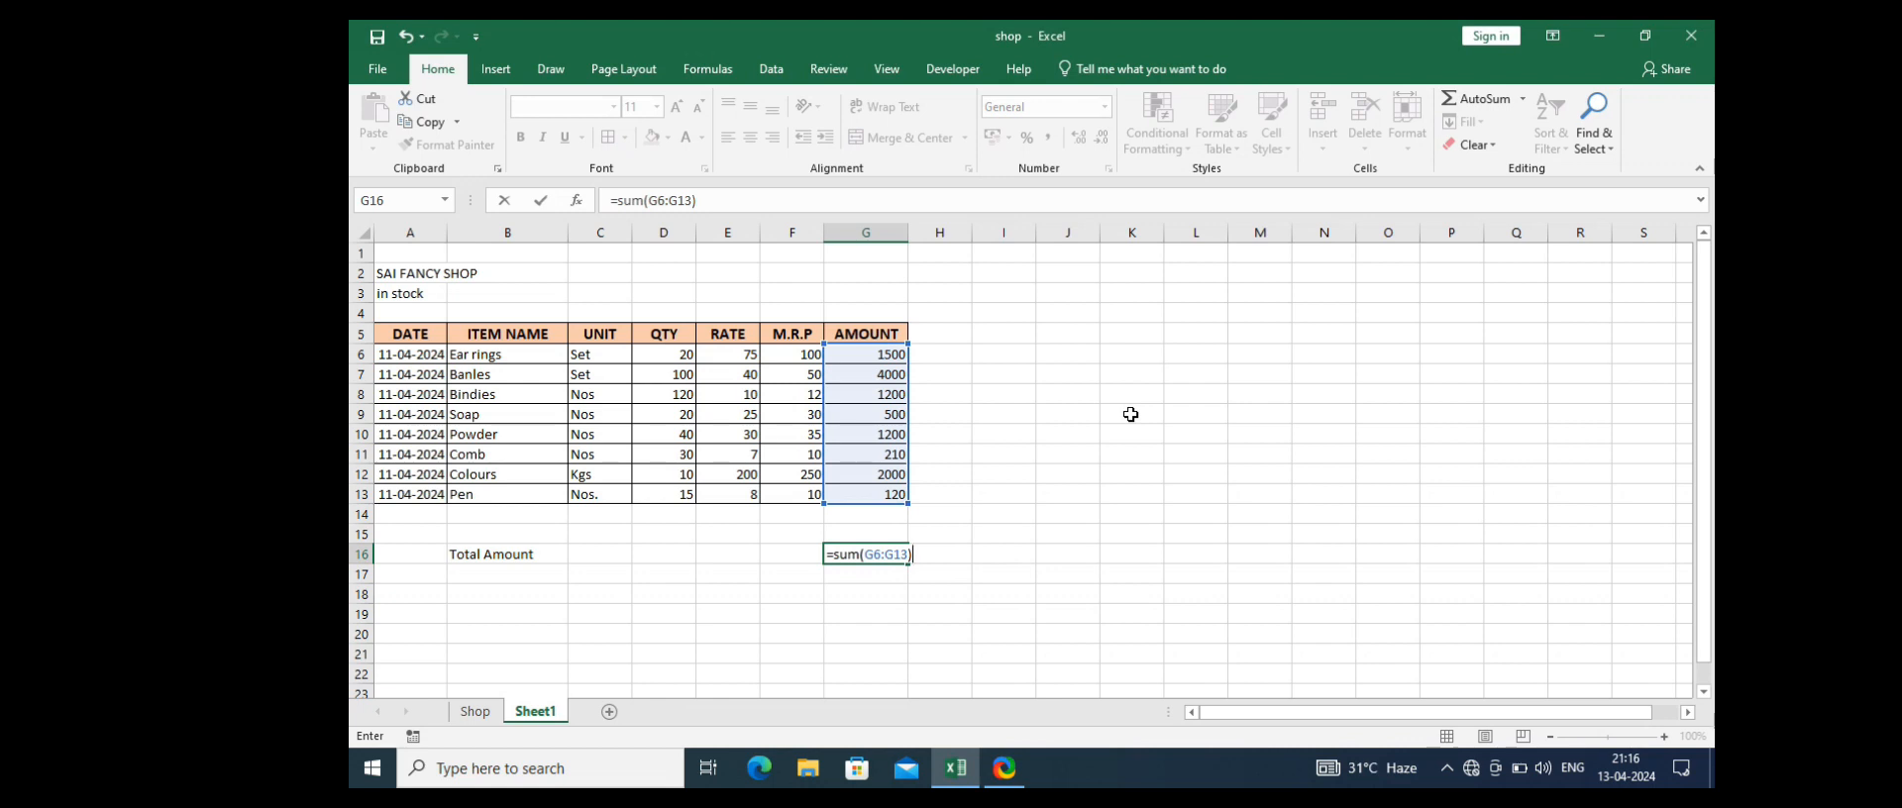
key("Return")
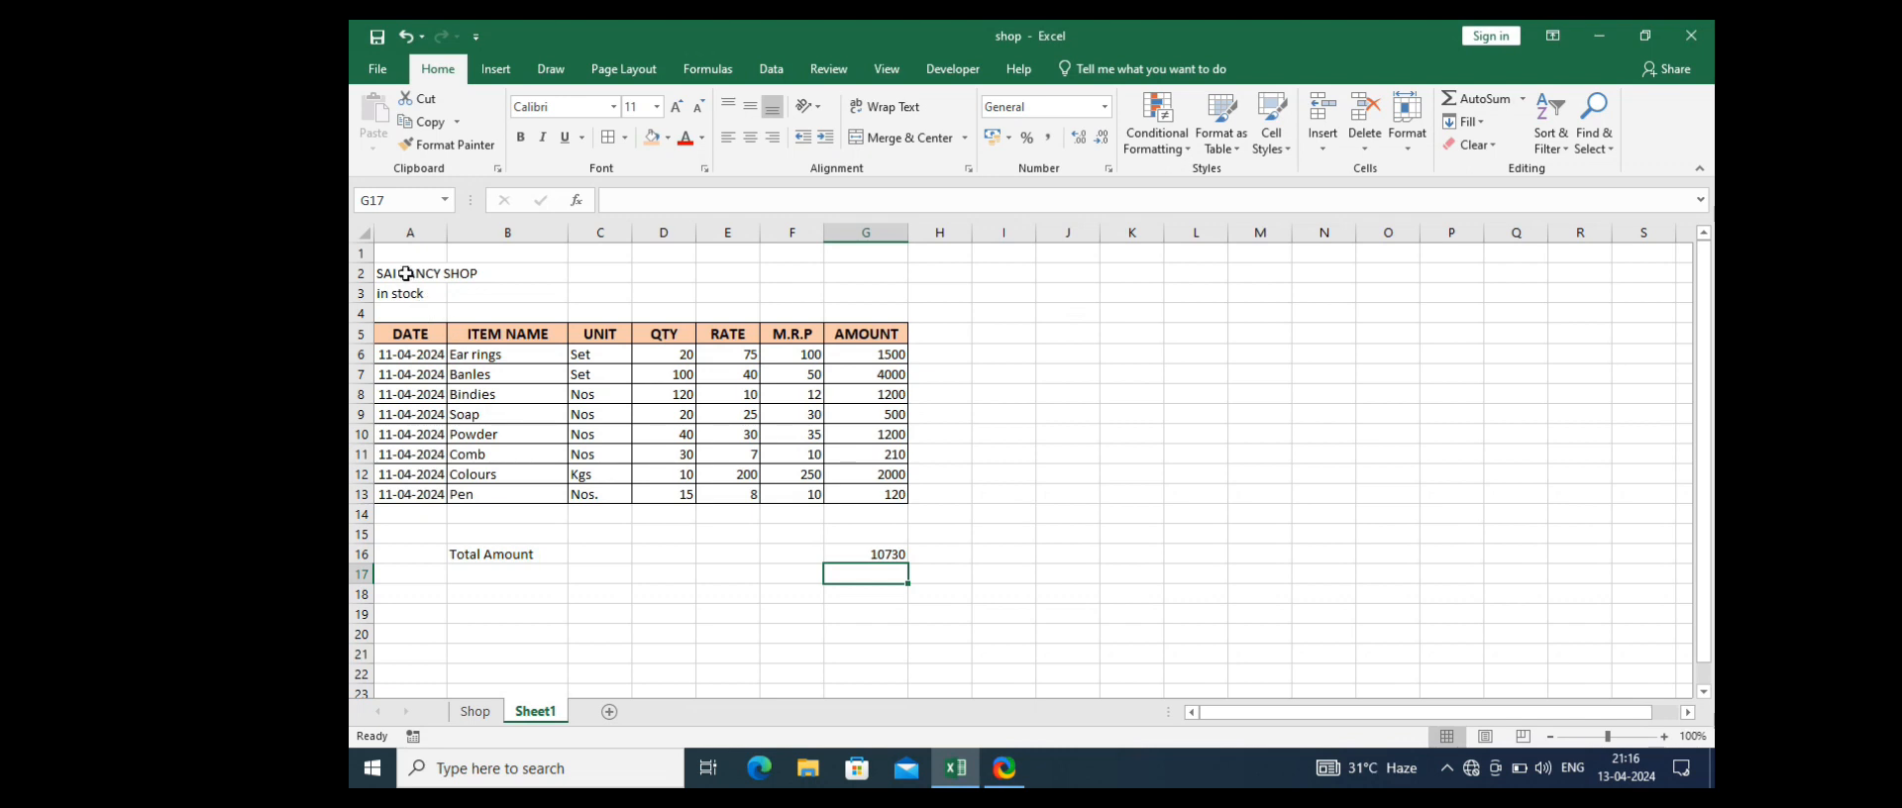
Step: Merge cells A2 to G2 and centre the SAI FANCY SHOP title across them
left_click_drag(397, 273, 865, 269)
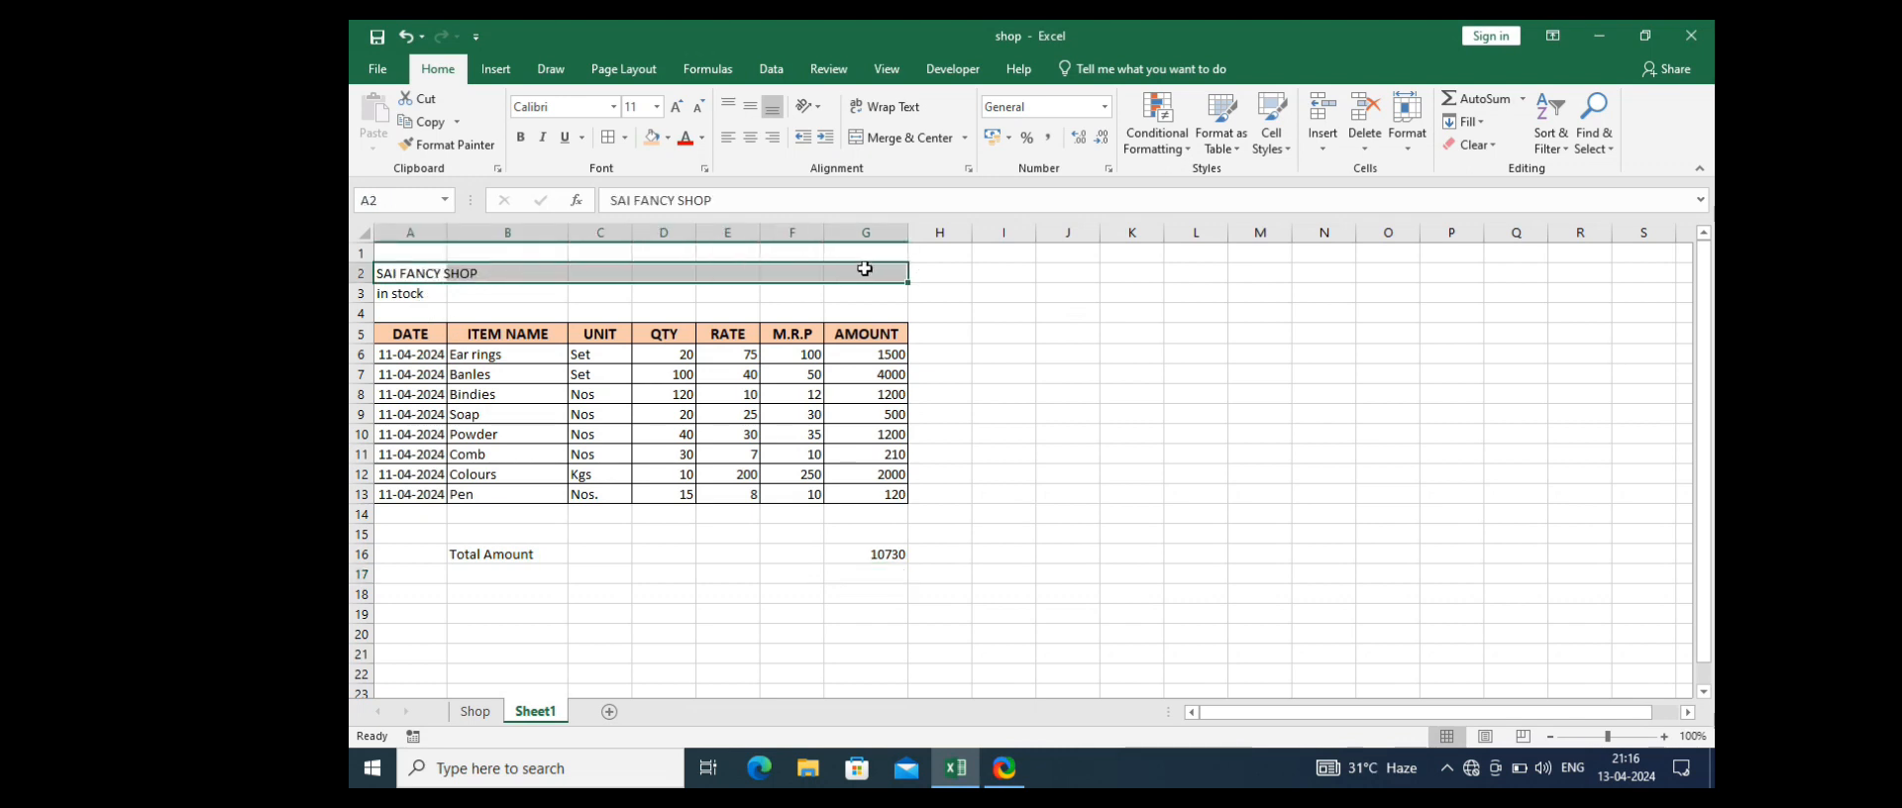
left_click(892, 138)
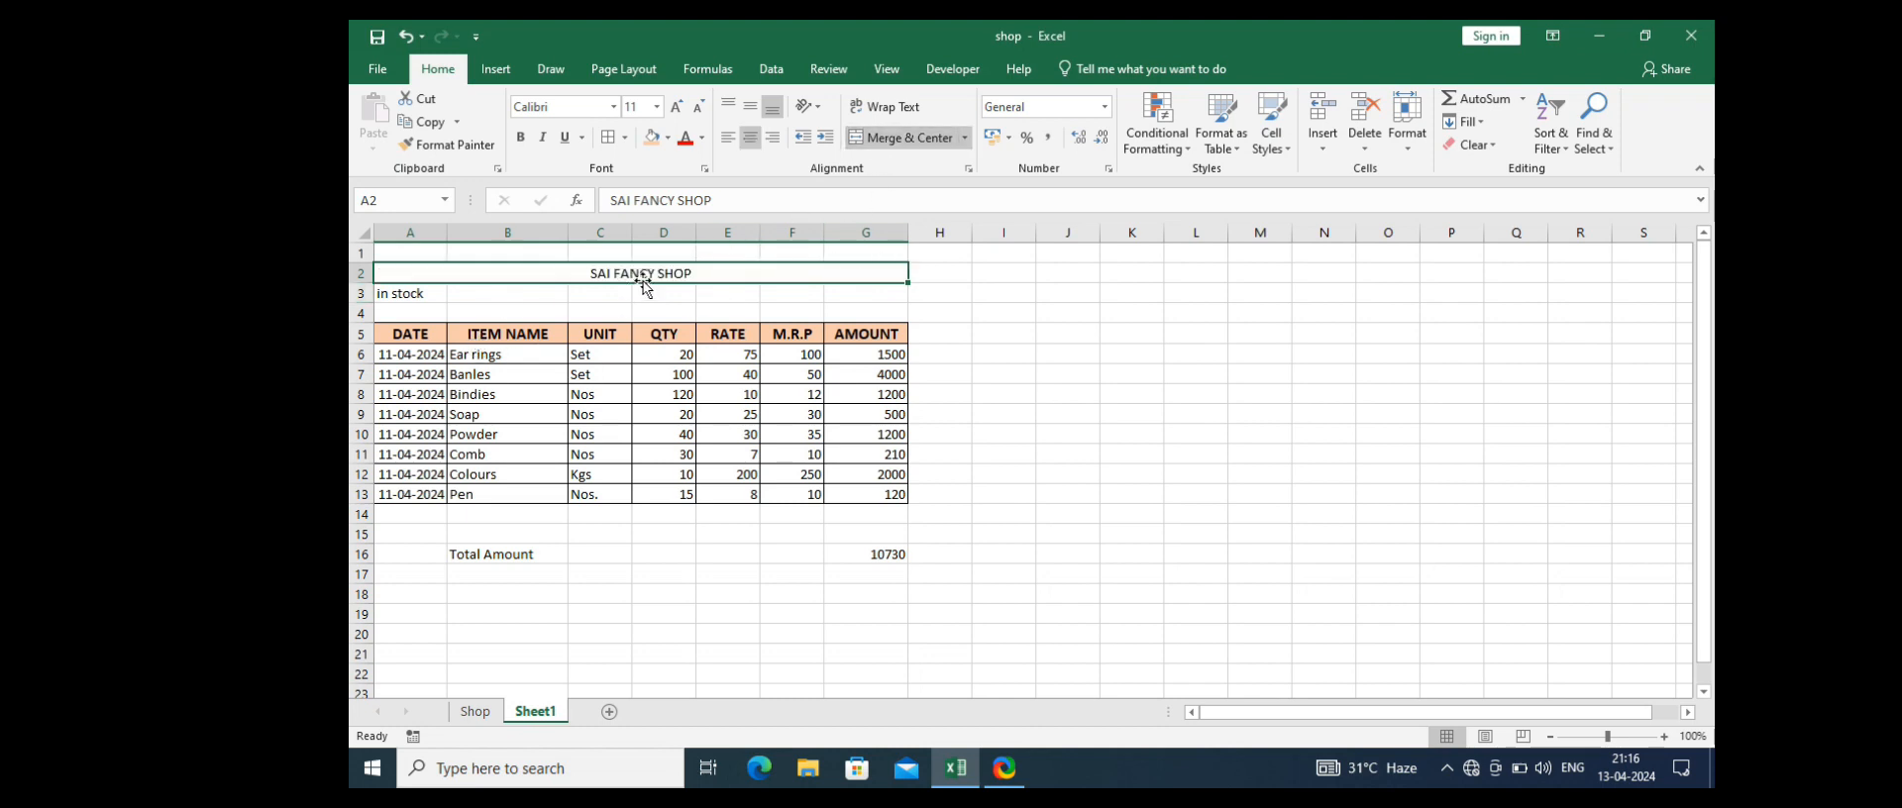
left_click(757, 138)
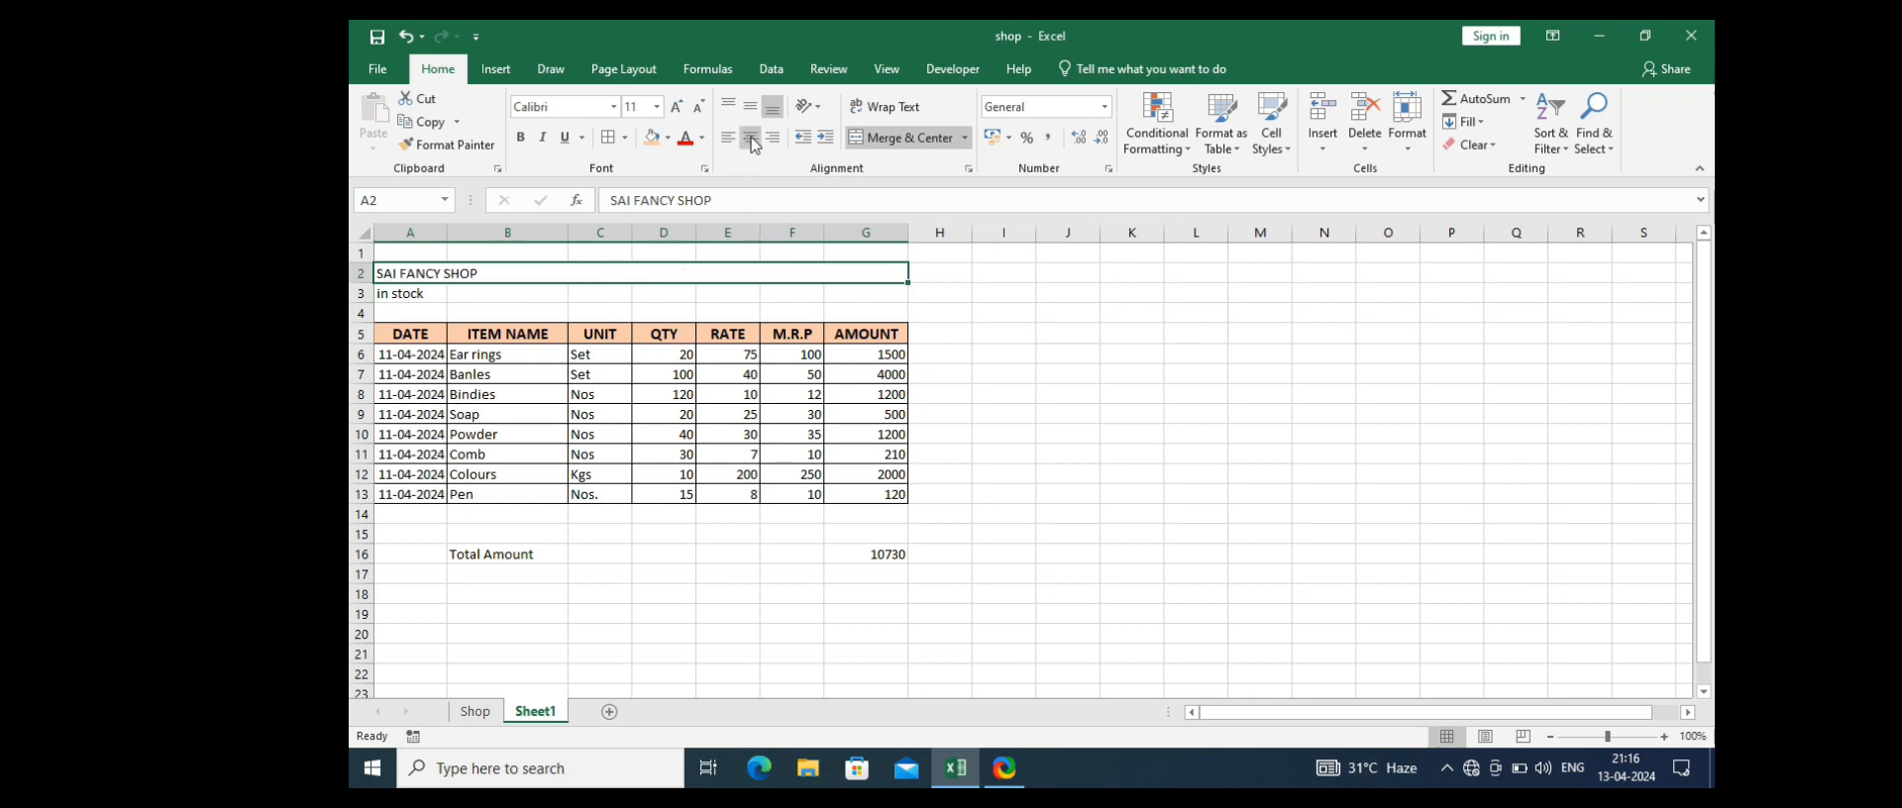
left_click(751, 139)
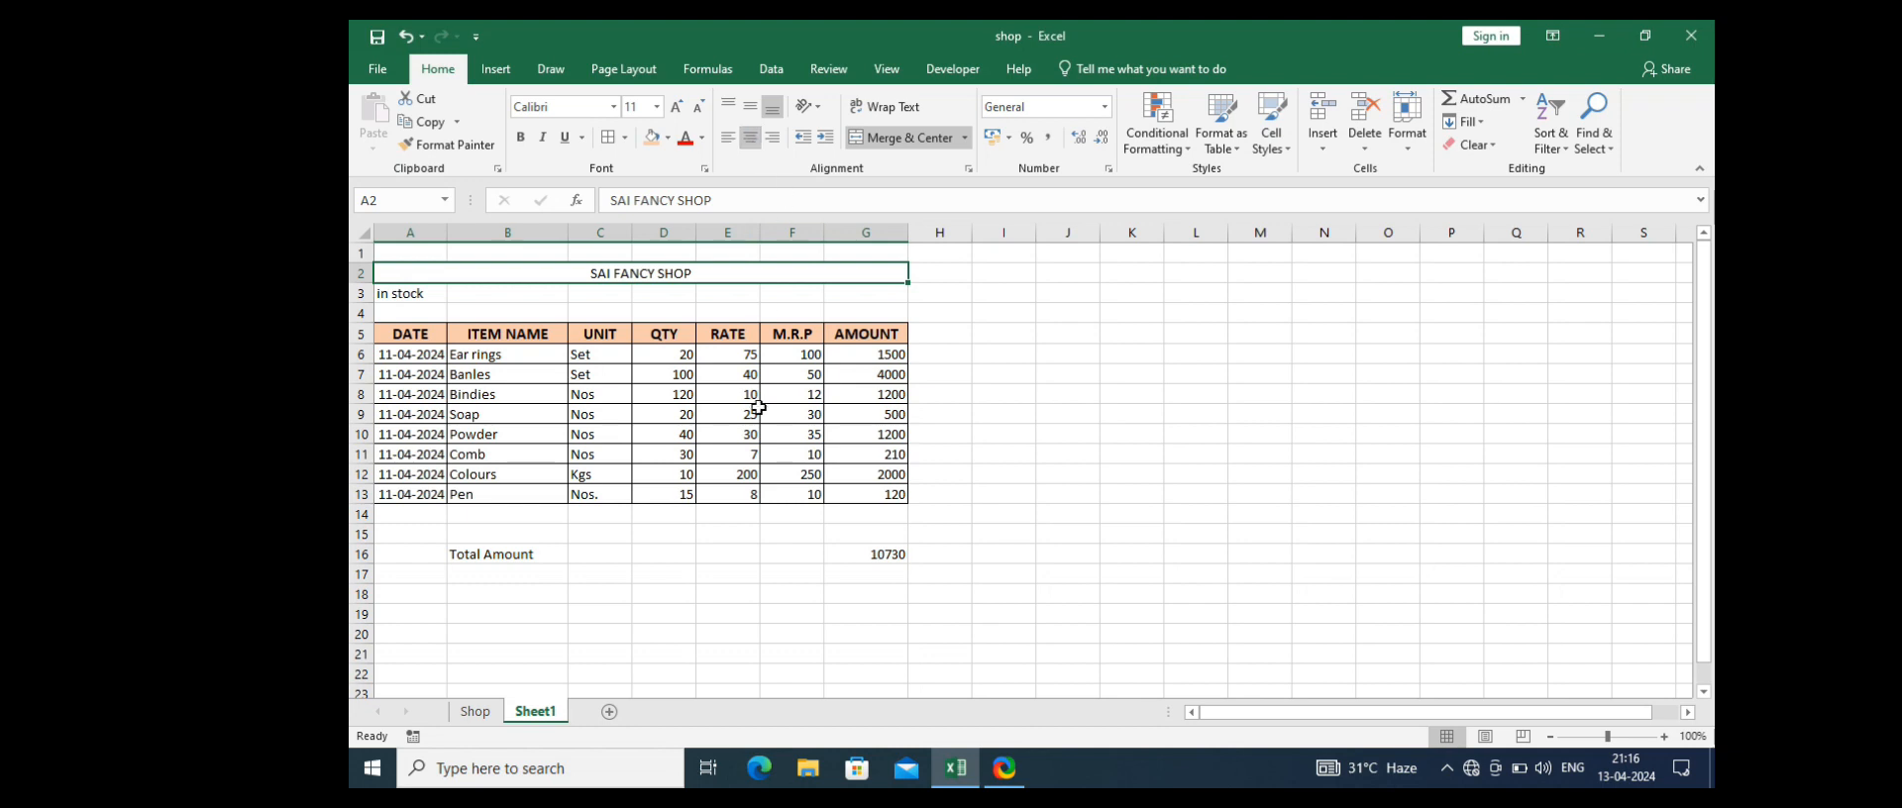
Step: Make the SAI FANCY SHOP title bold and set its font size to 14
left_click(521, 143)
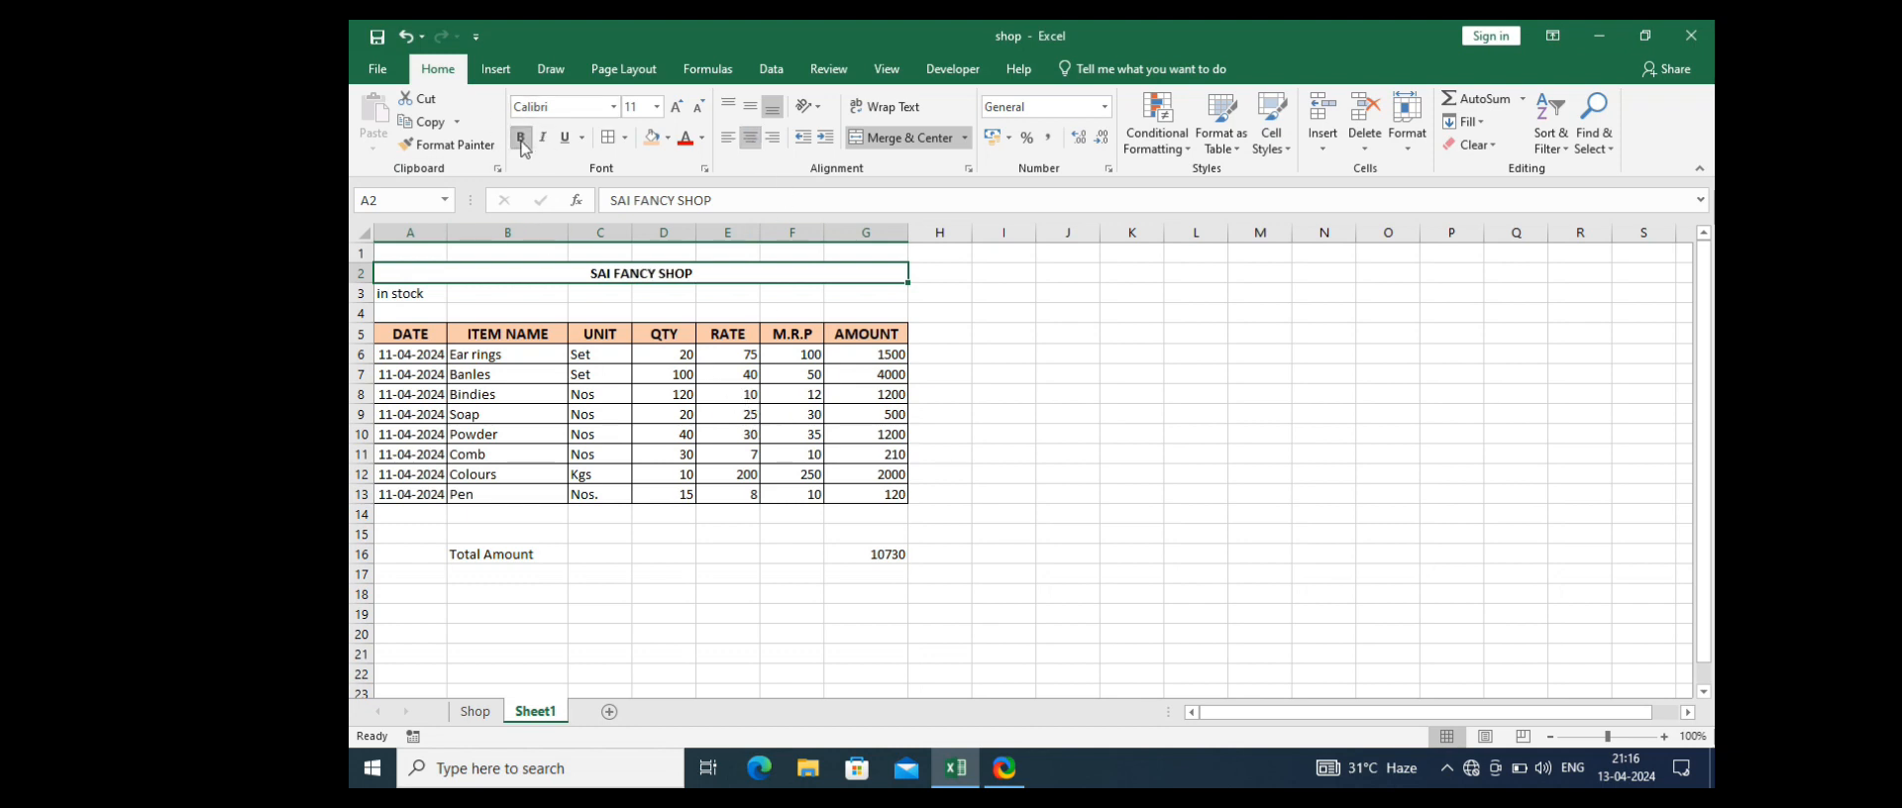
left_click(680, 109)
left_click(680, 109)
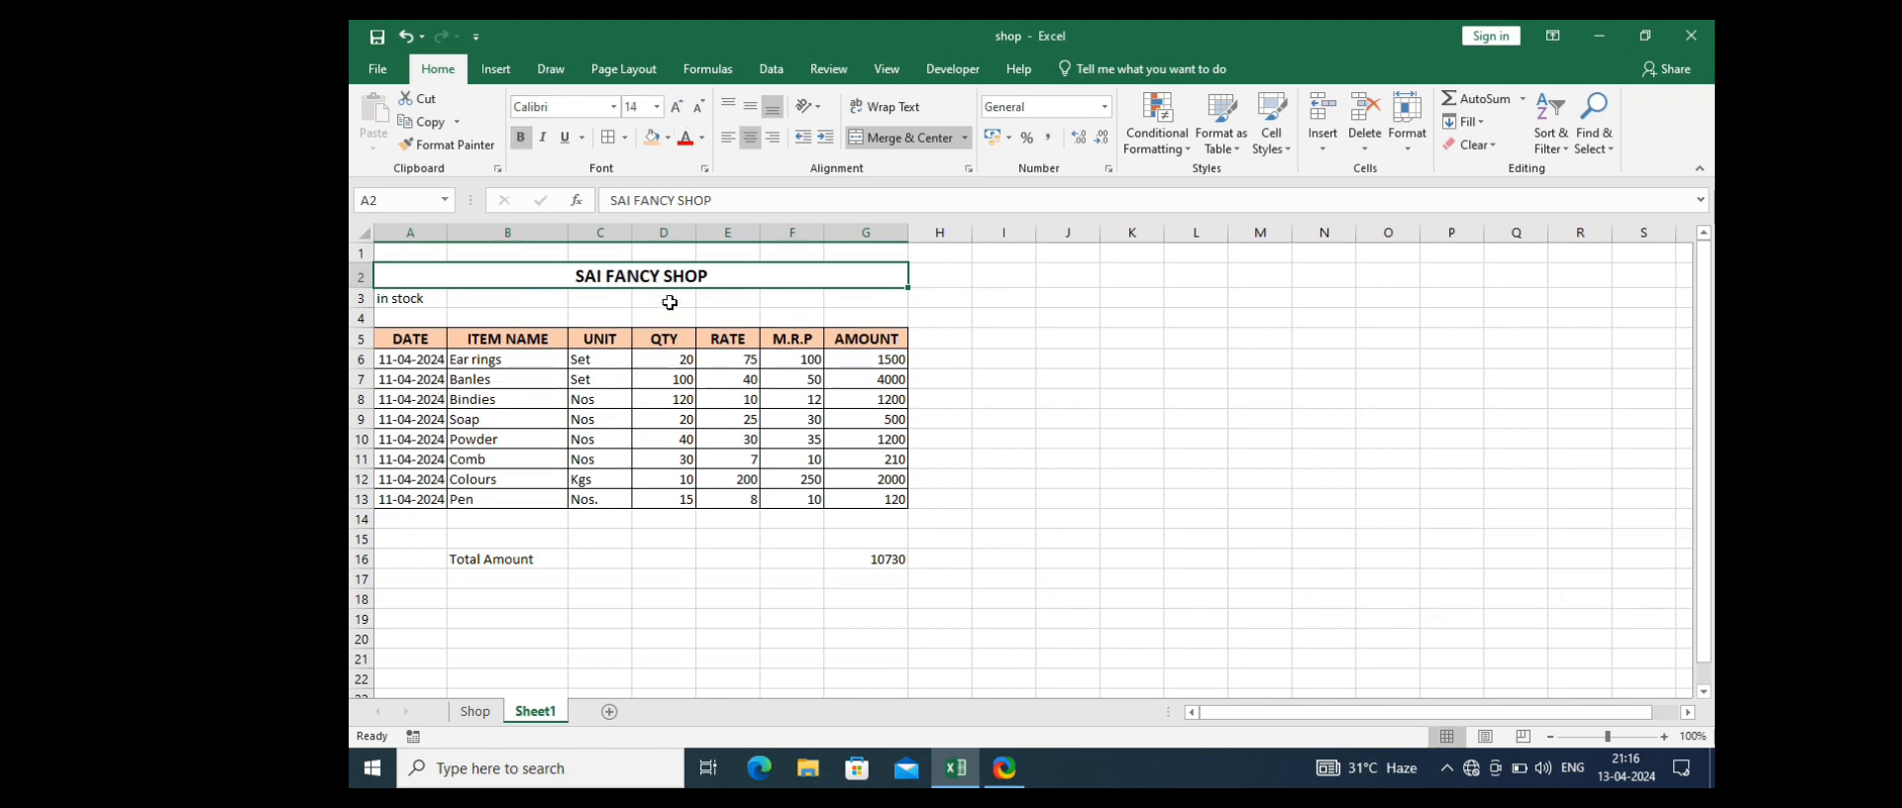
left_click(669, 300)
Step: Apply a Bottom Border to the merged title cell in row 2
left_click(441, 271)
left_click(624, 138)
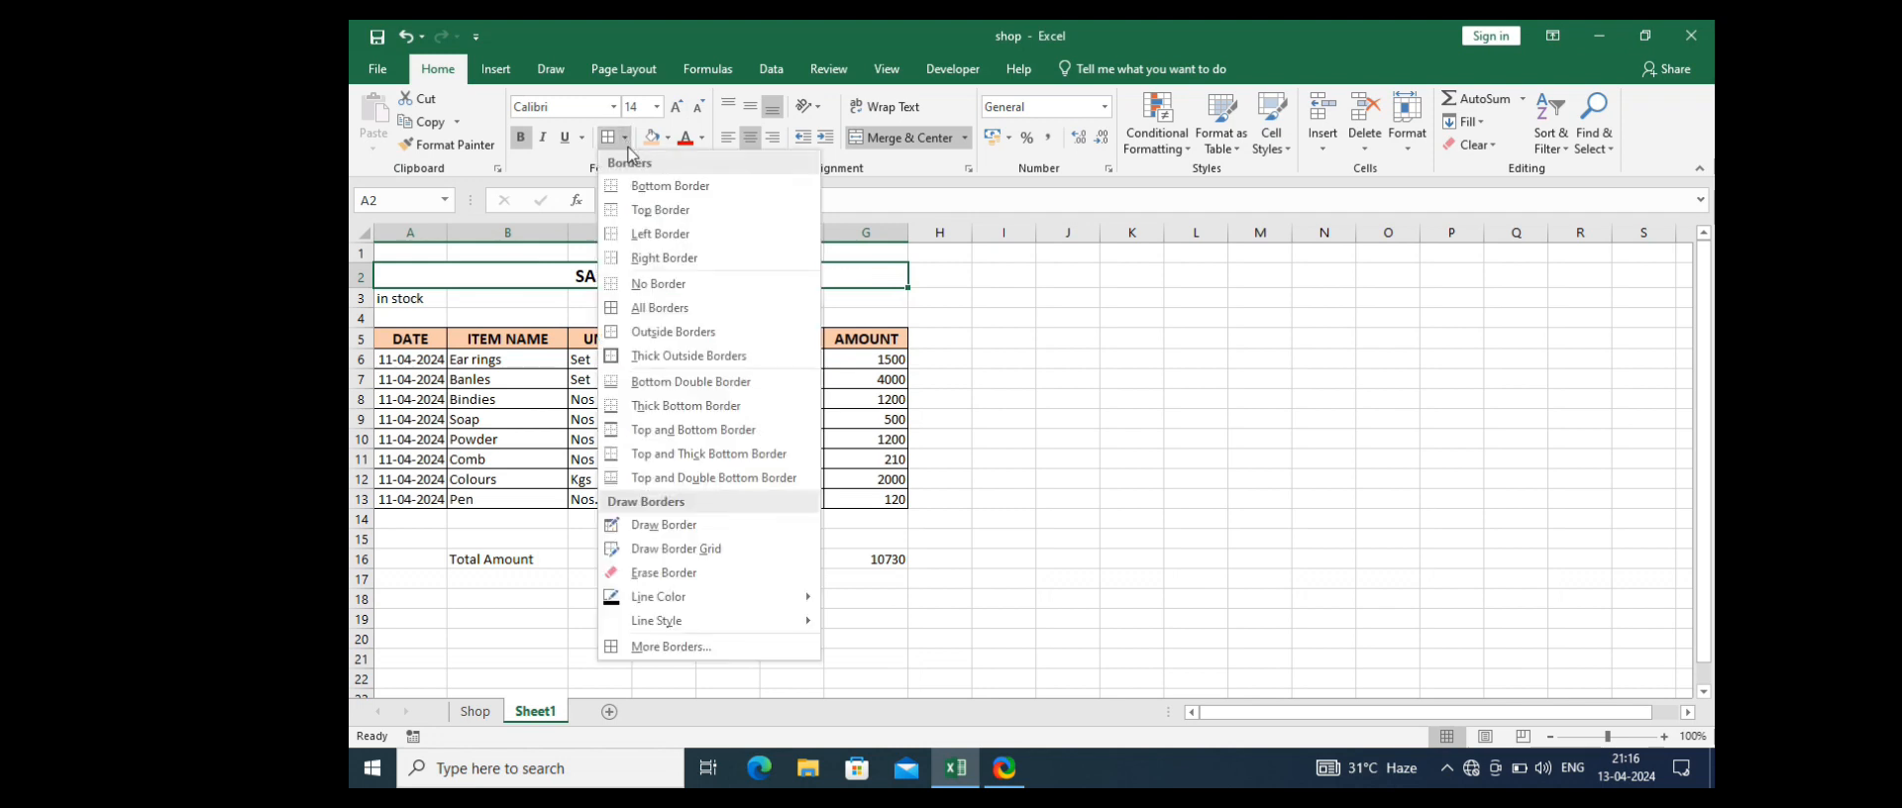
left_click(642, 186)
left_click(1169, 323)
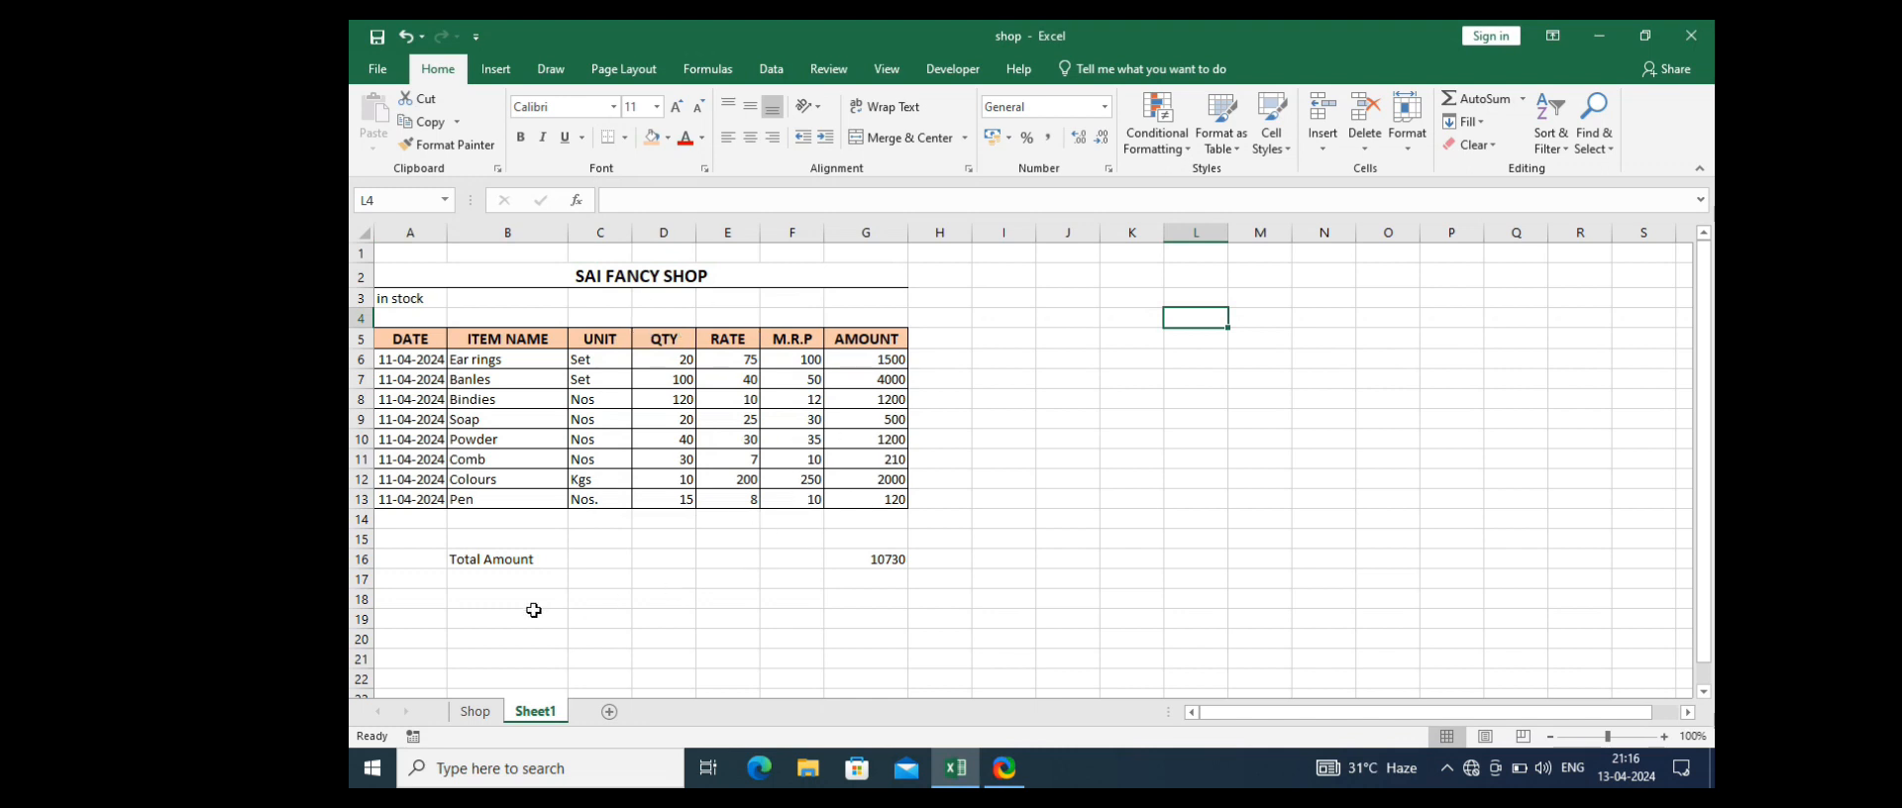
Step: Make the Total Amount row, B16 to G16, bold with font size 12
left_click_drag(505, 556, 884, 558)
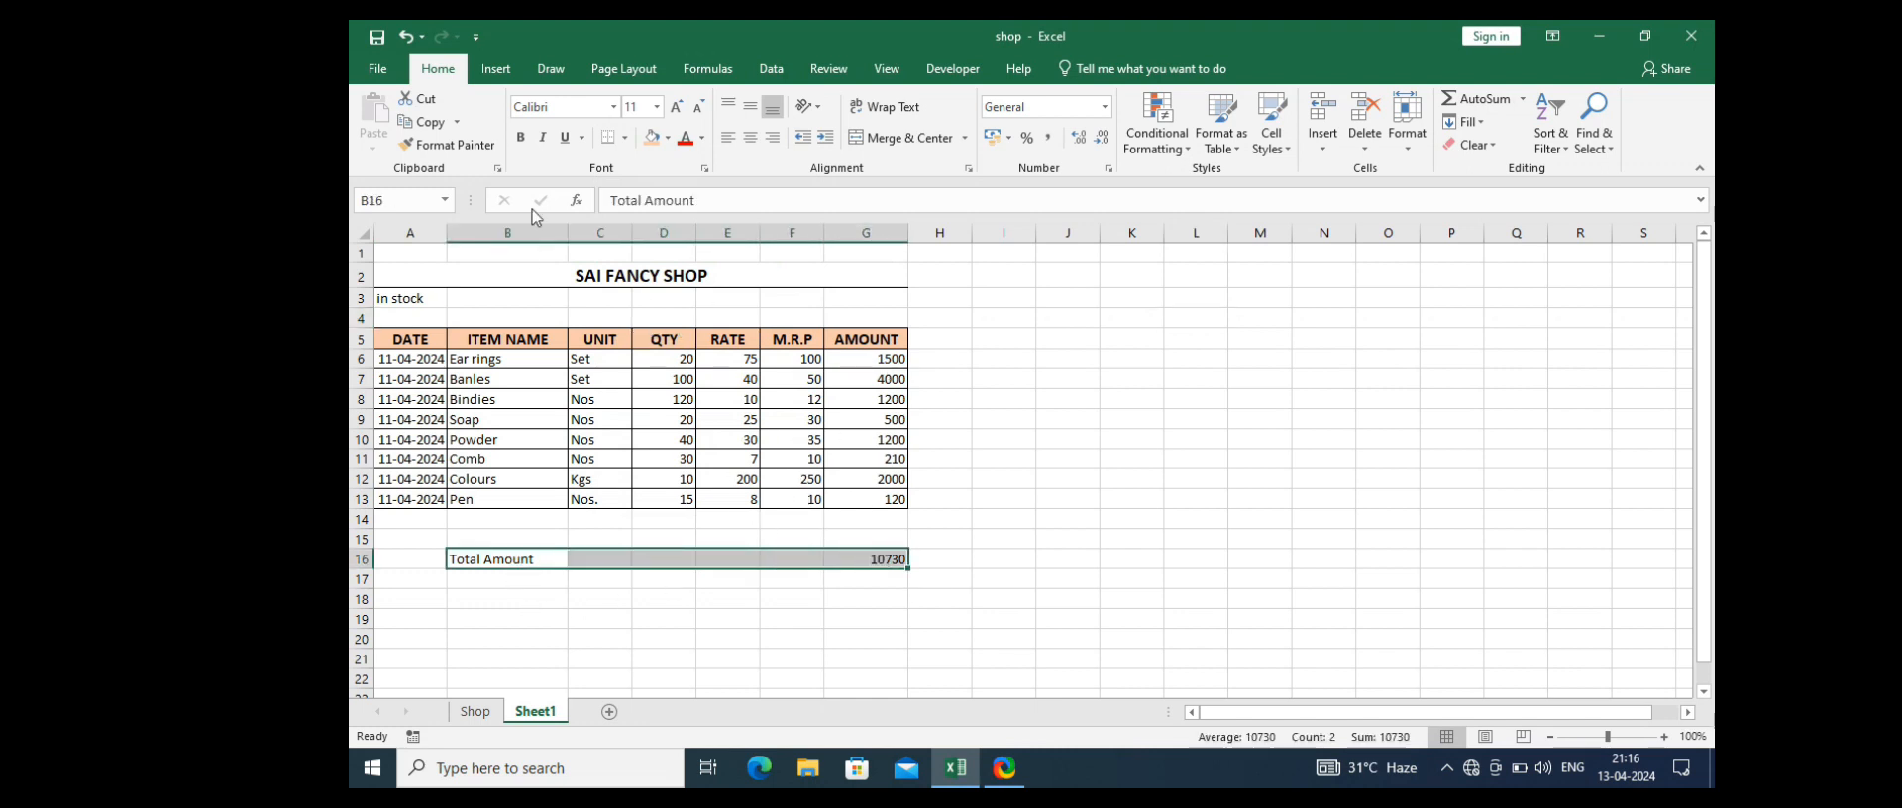
left_click(520, 137)
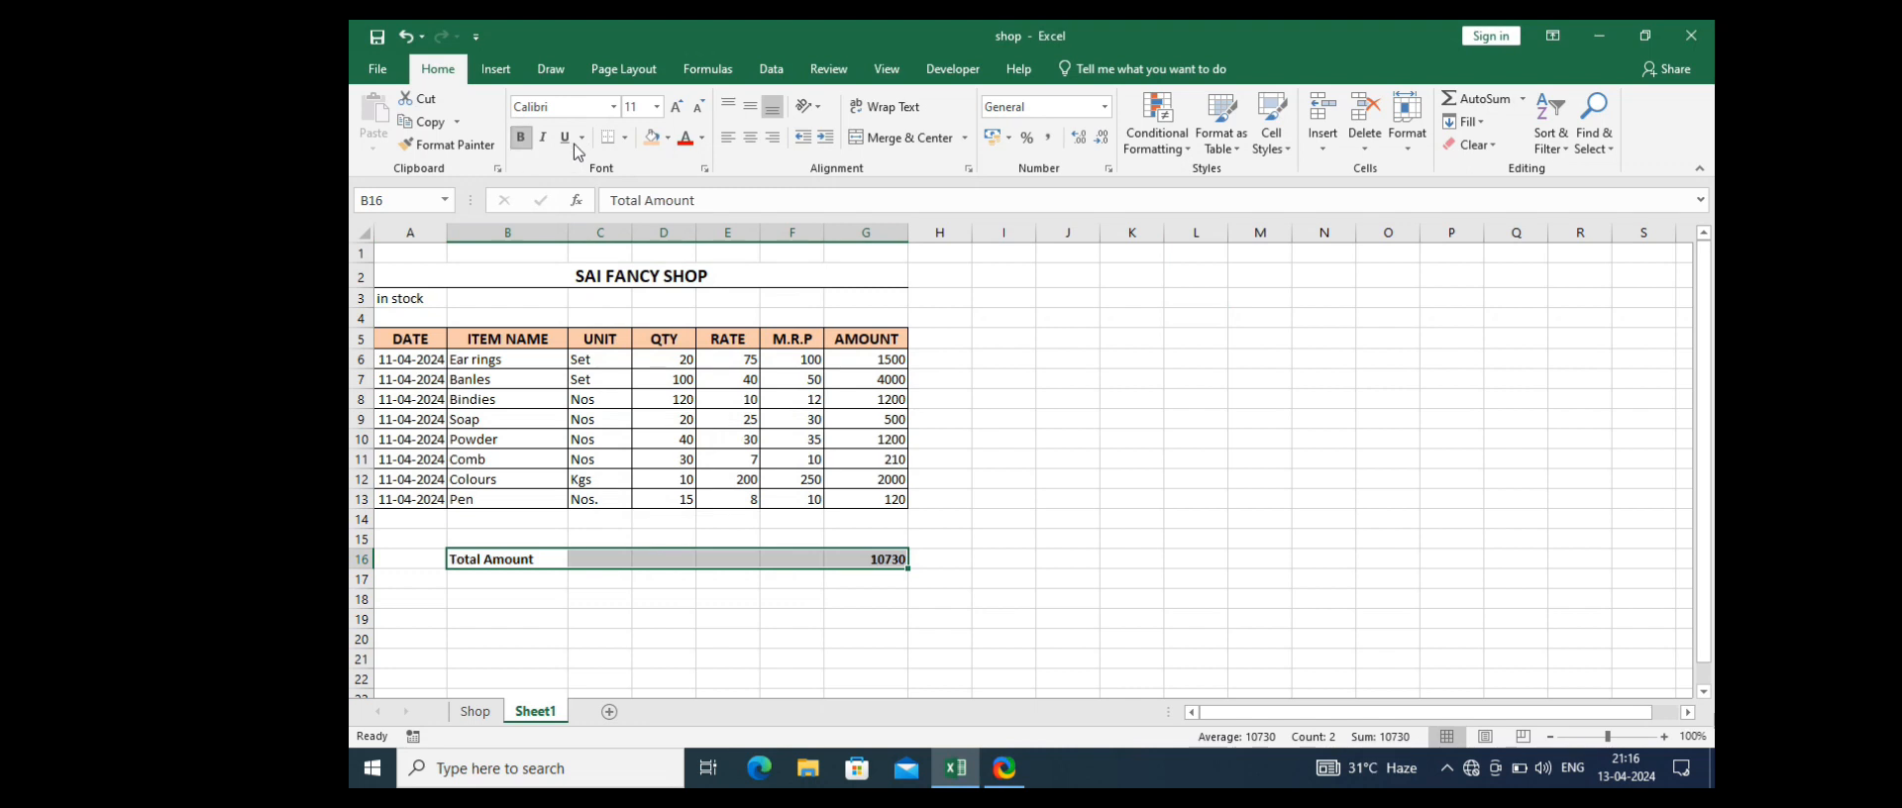
left_click(678, 109)
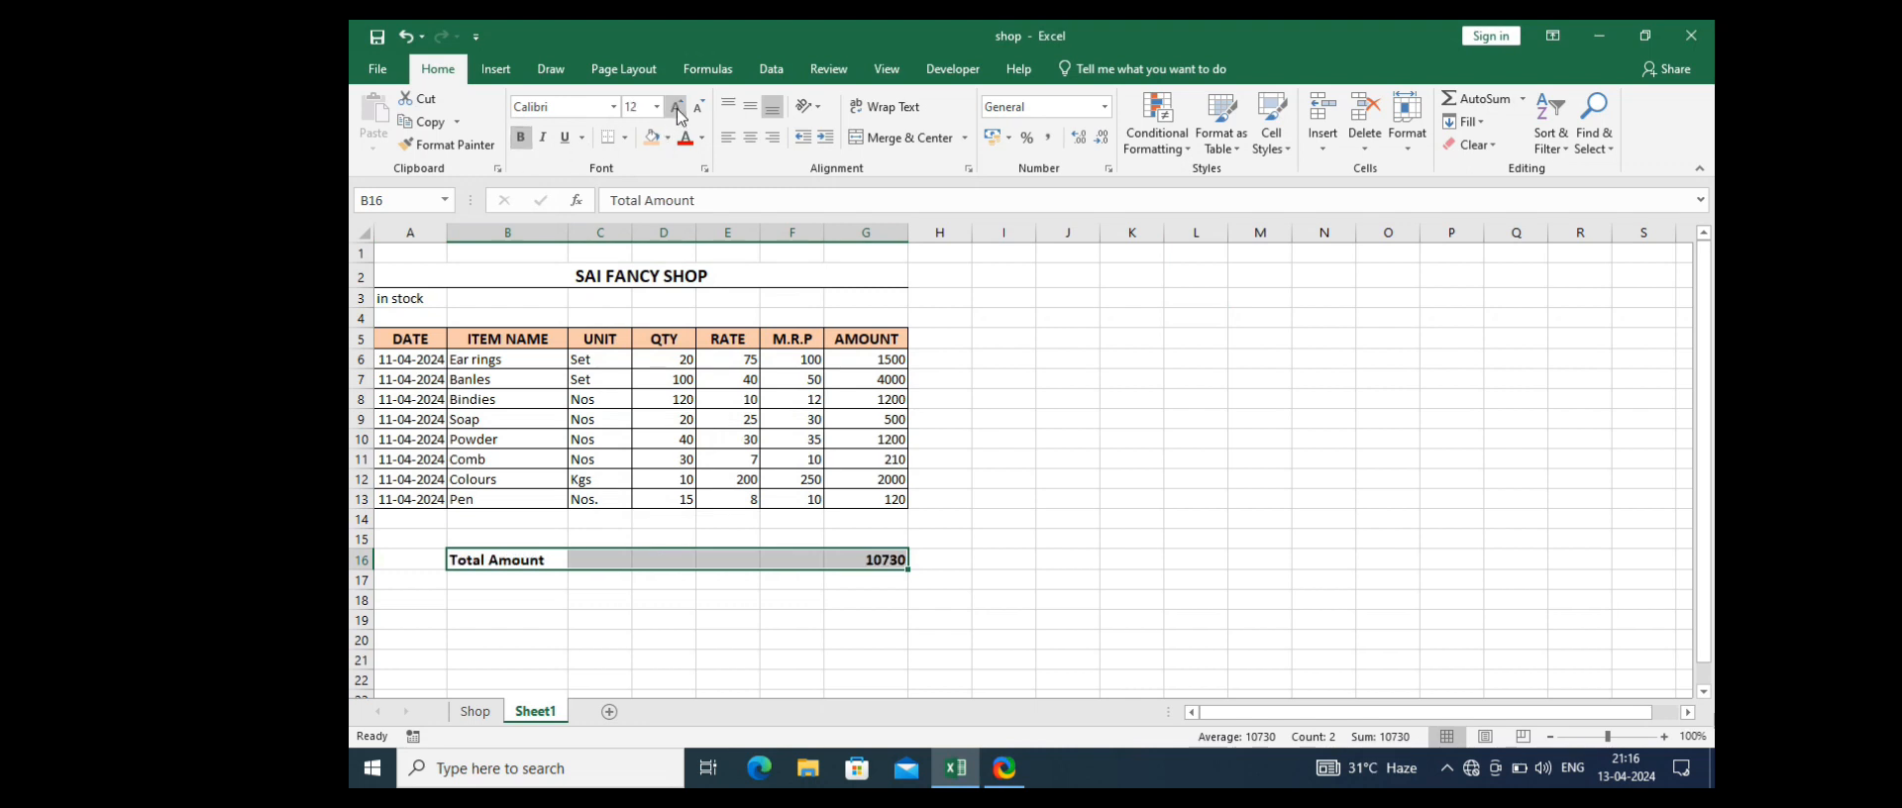
left_click(1072, 570)
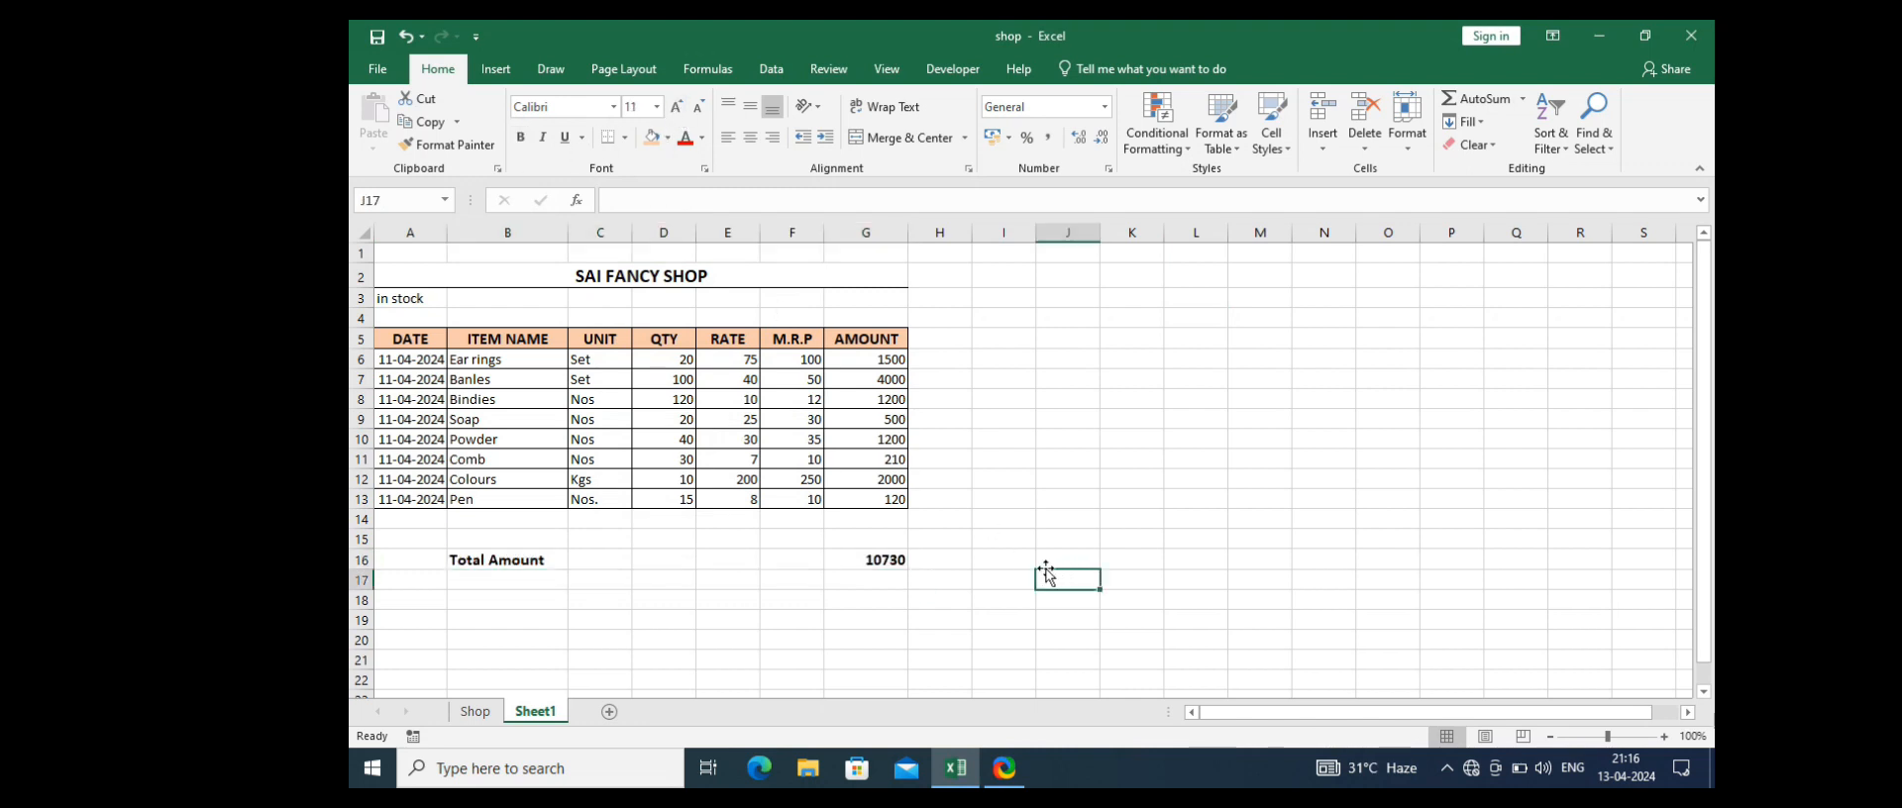
Step: Apply the comma number style to the amounts and total in G6 to G16
left_click(887, 557)
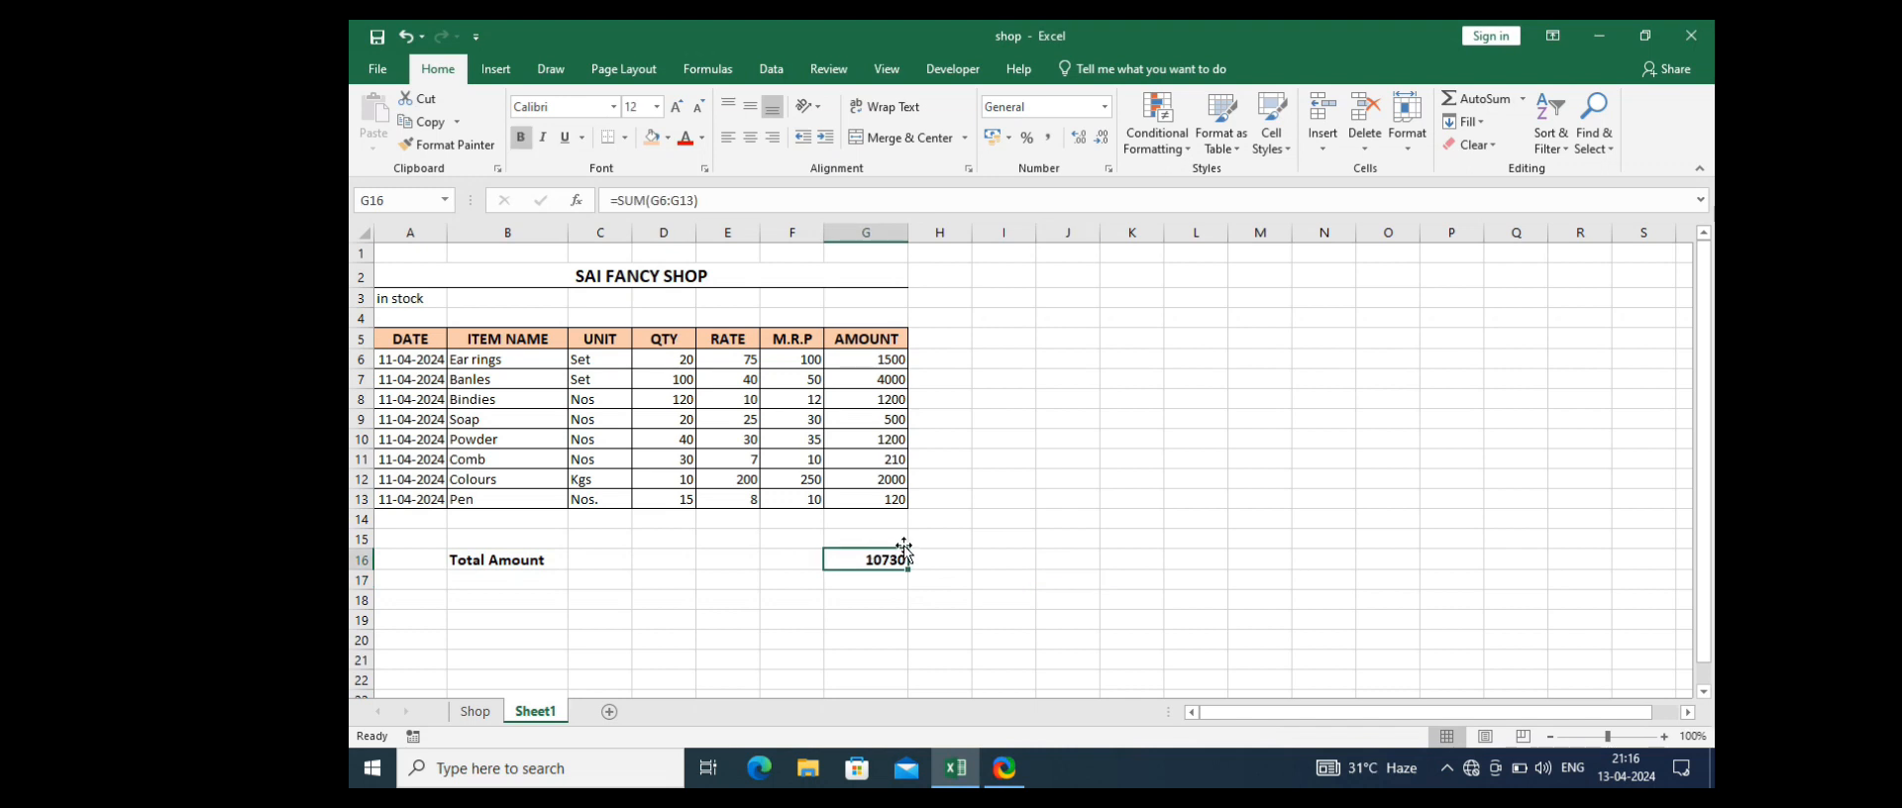
left_click(877, 360)
left_click_drag(871, 361, 878, 557)
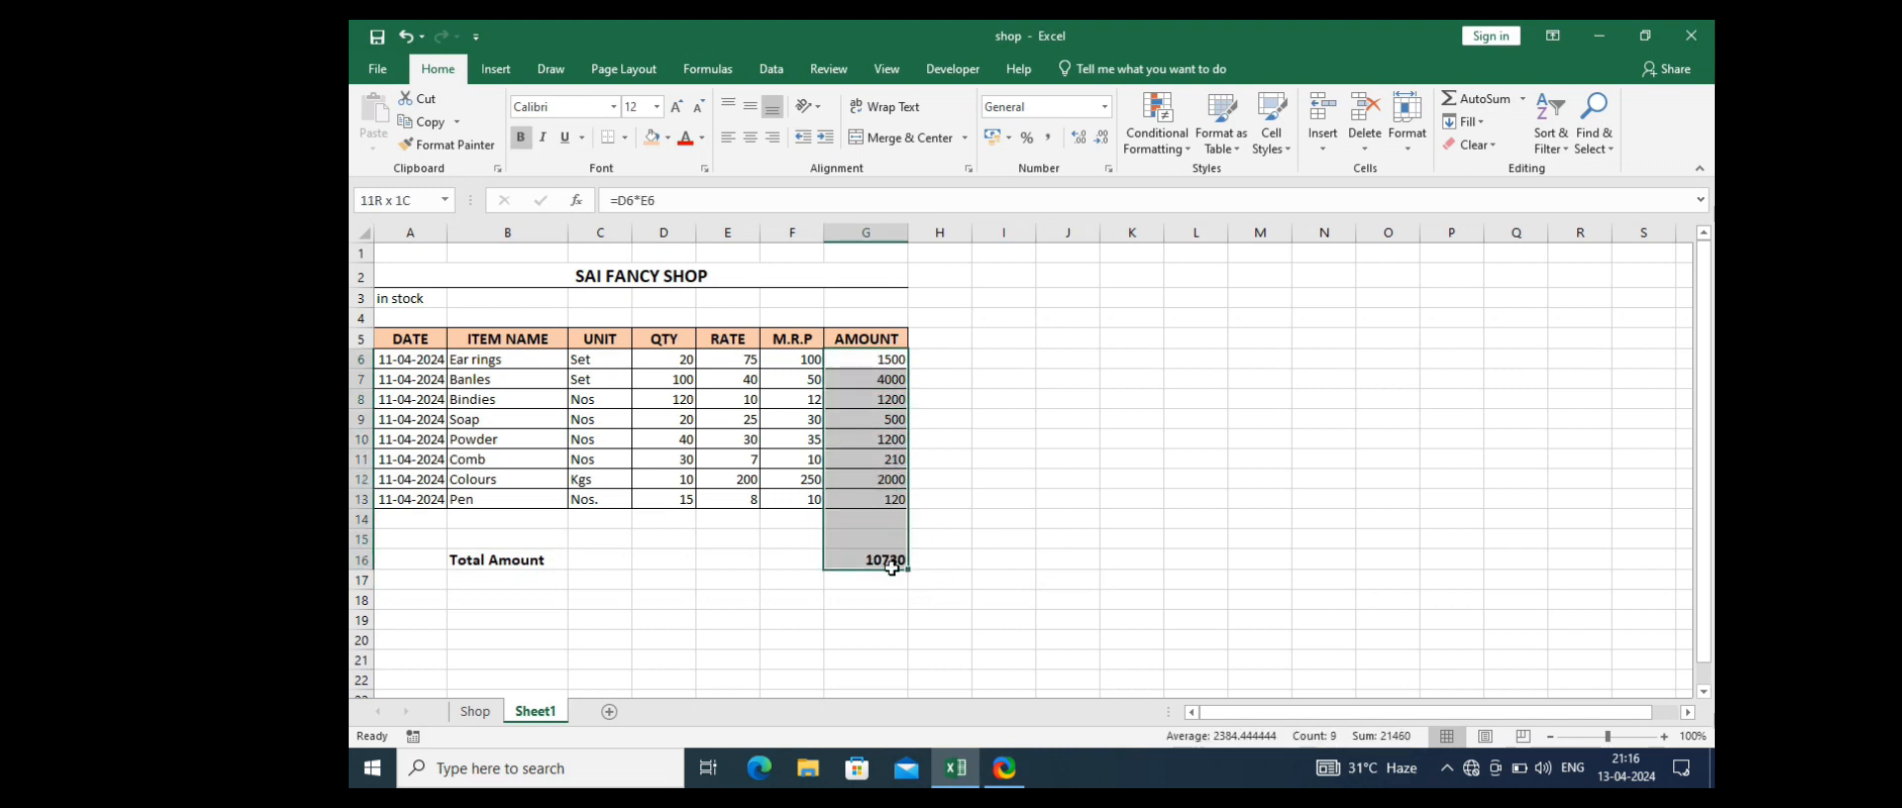
left_click(1049, 140)
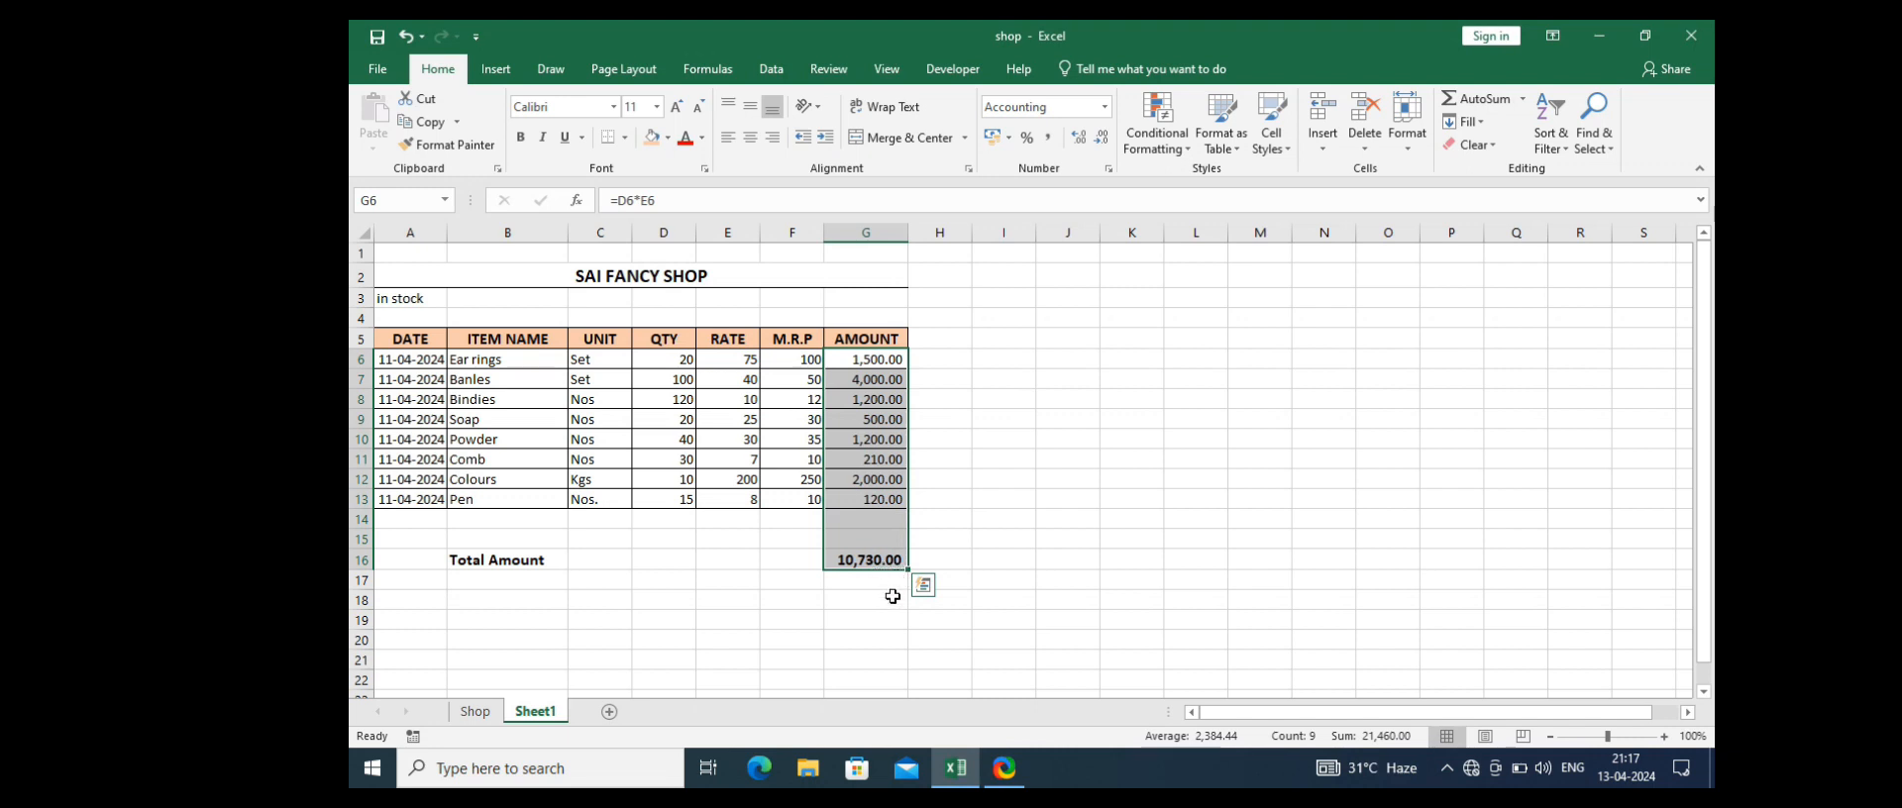
left_click(881, 635)
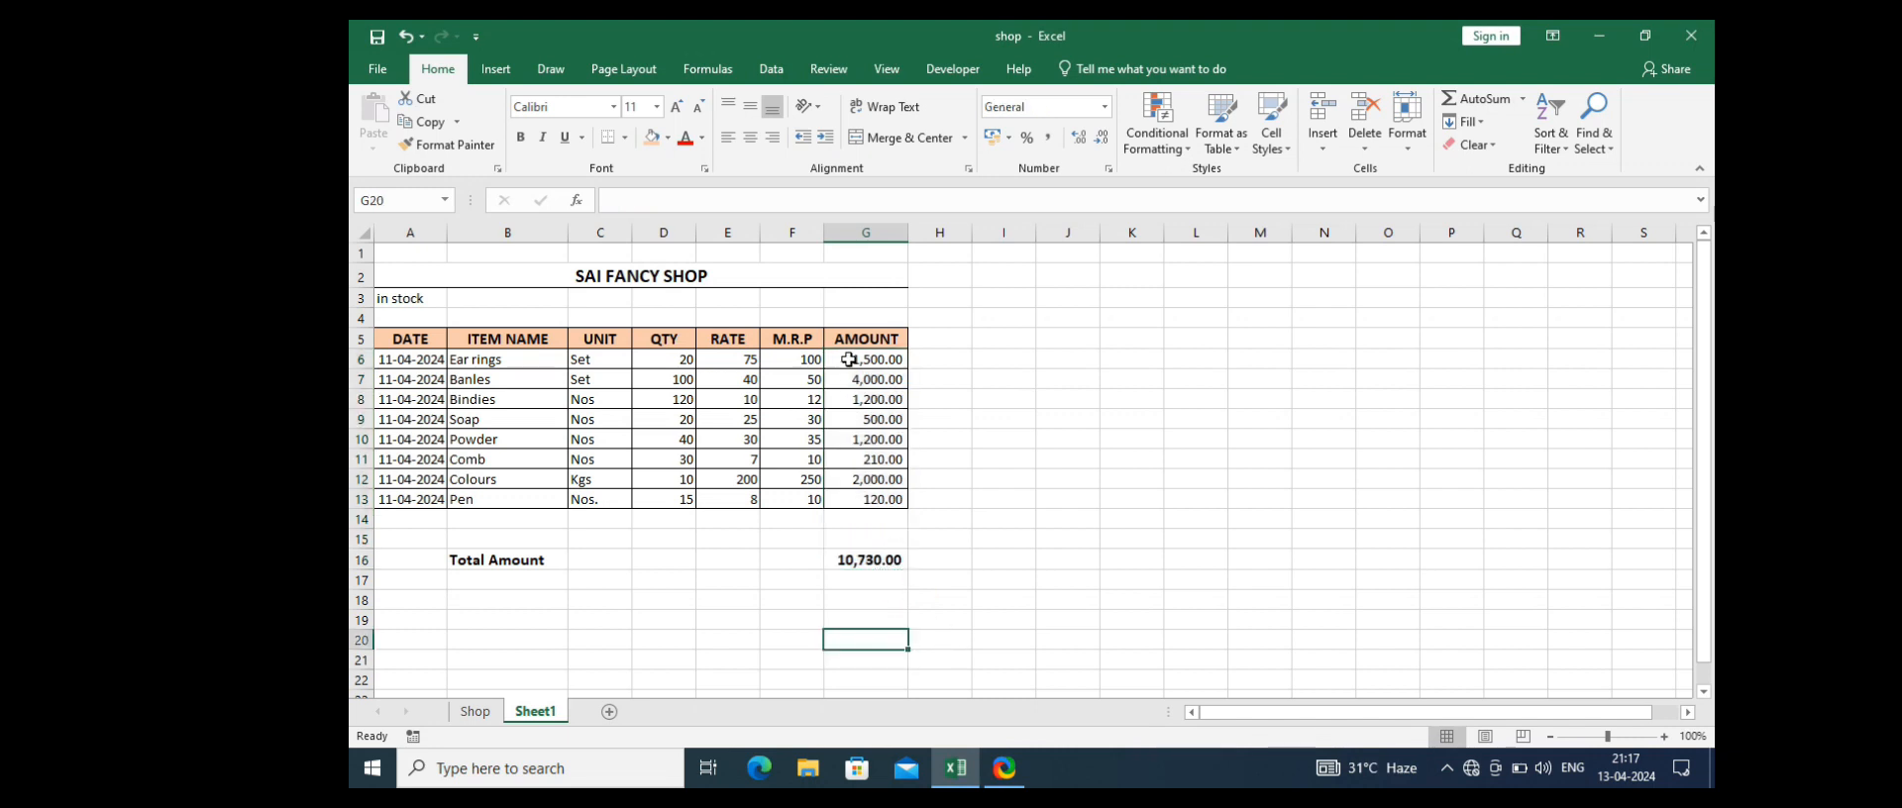
Step: Reduce the amounts and total in G6 to G16 to zero decimal places
left_click_drag(858, 363, 880, 561)
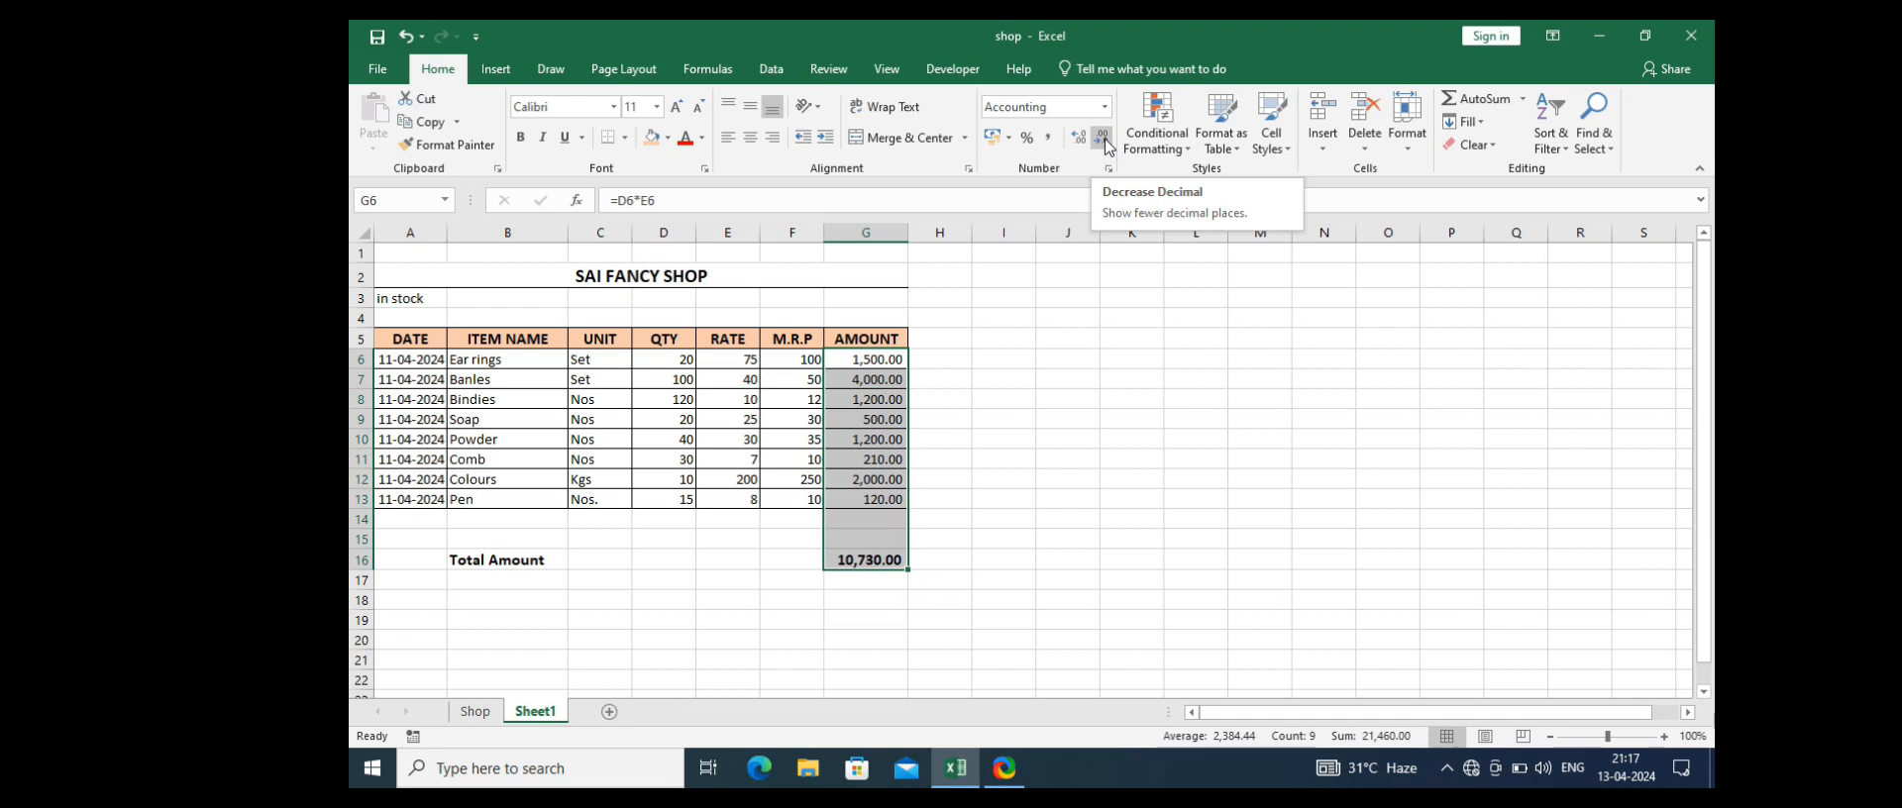
left_click(1102, 139)
left_click(1102, 139)
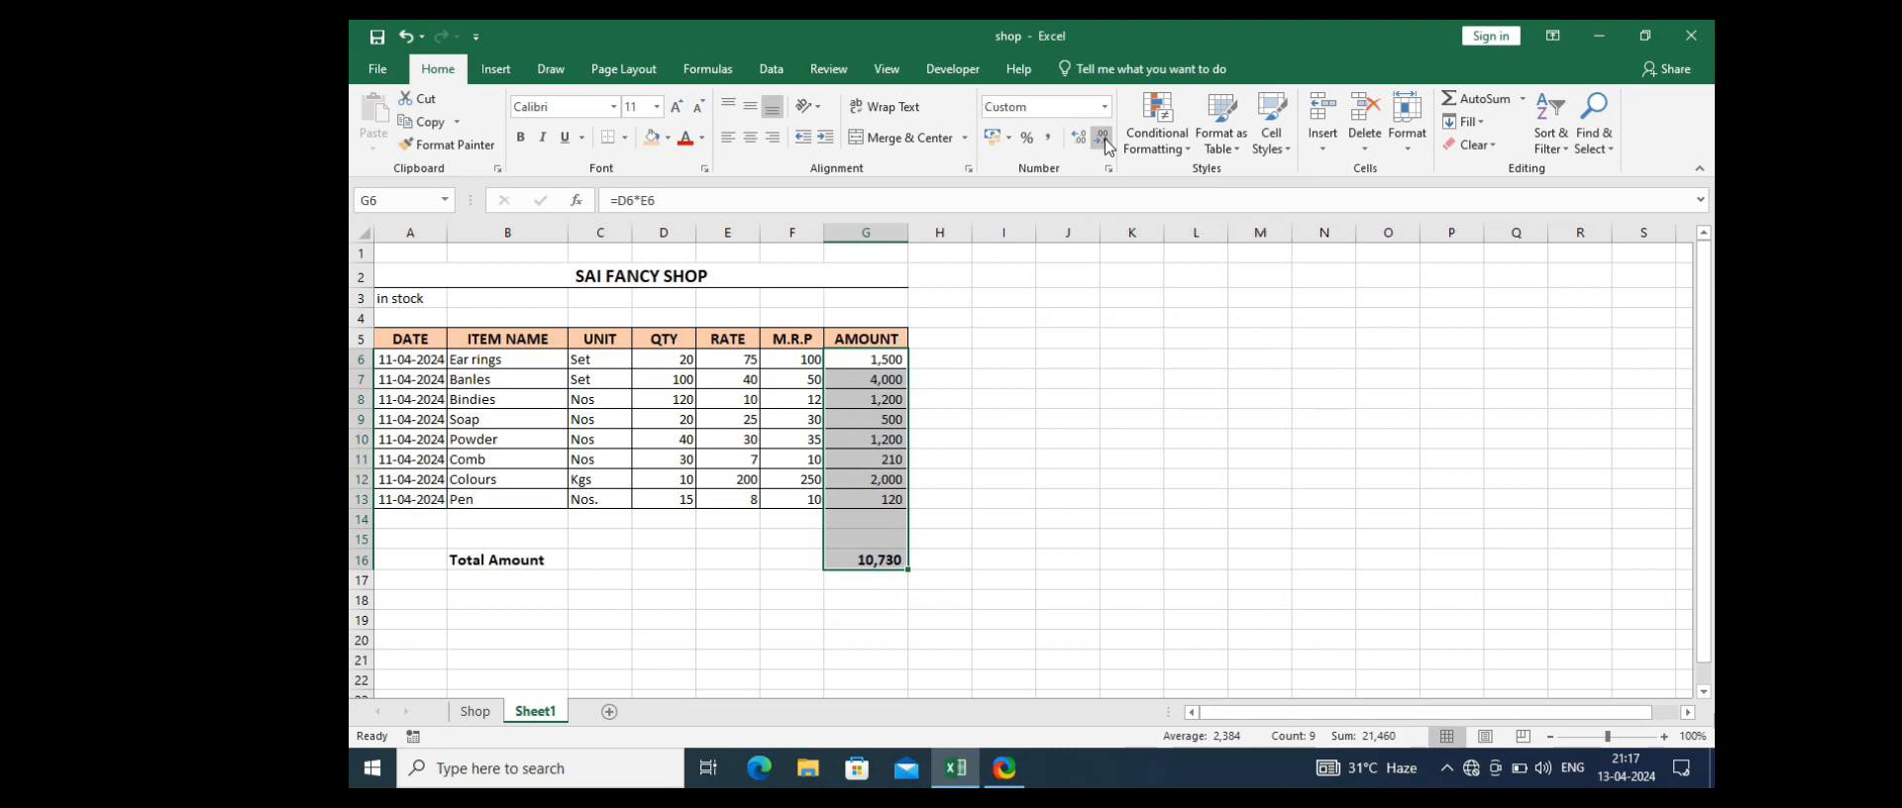
left_click(1079, 141)
left_click(1079, 141)
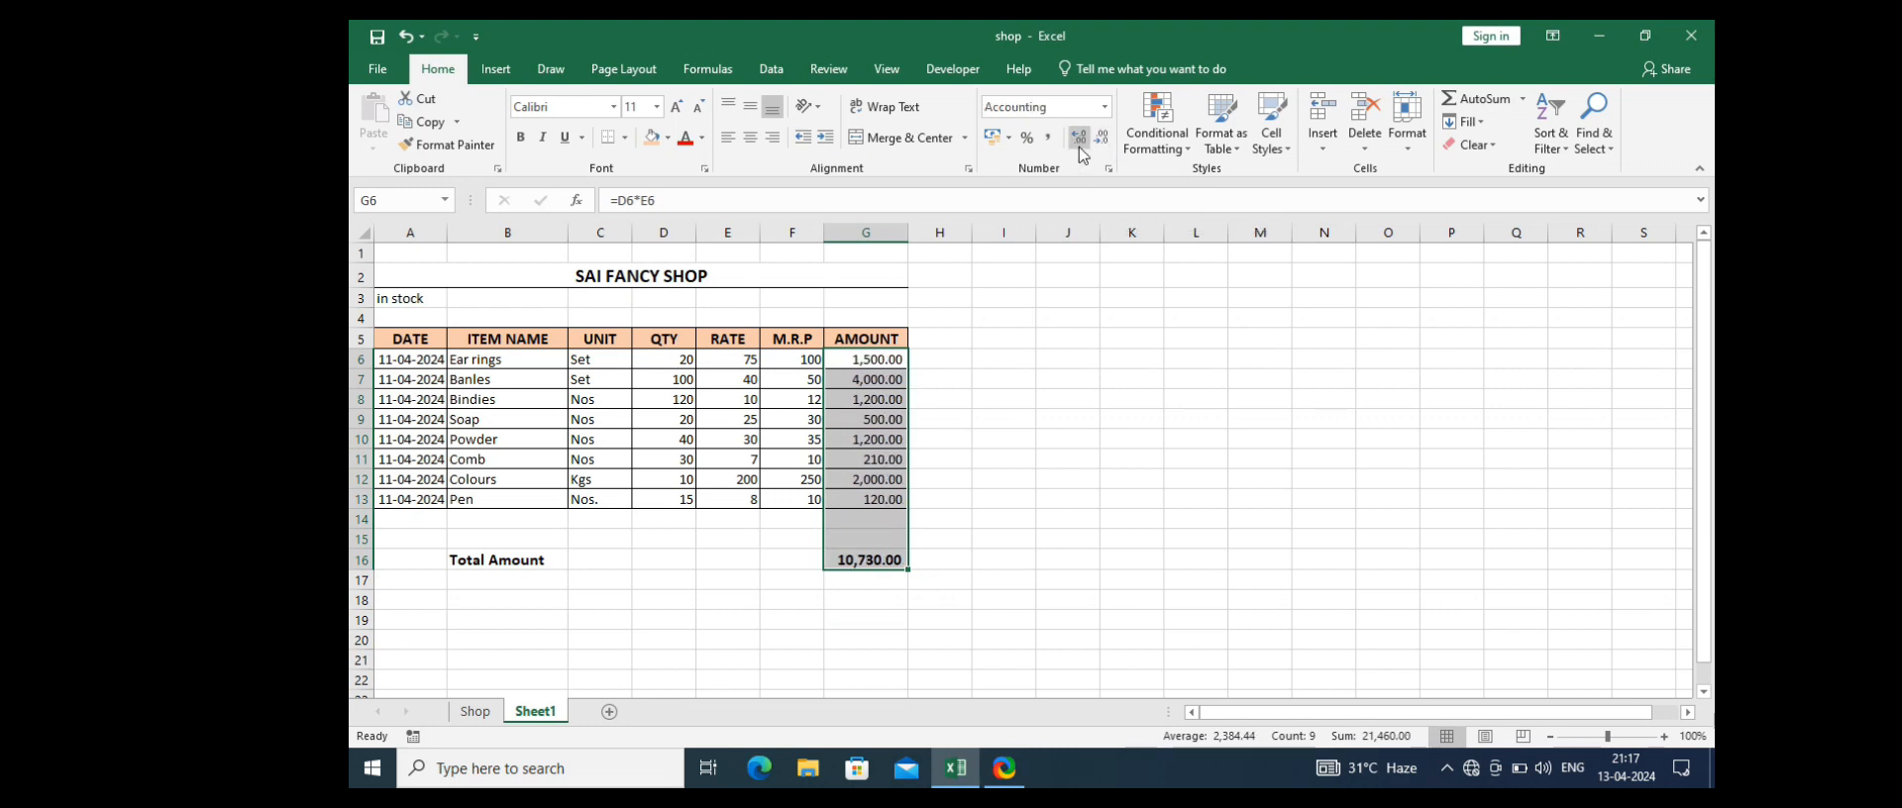
left_click(1102, 138)
left_click(1102, 139)
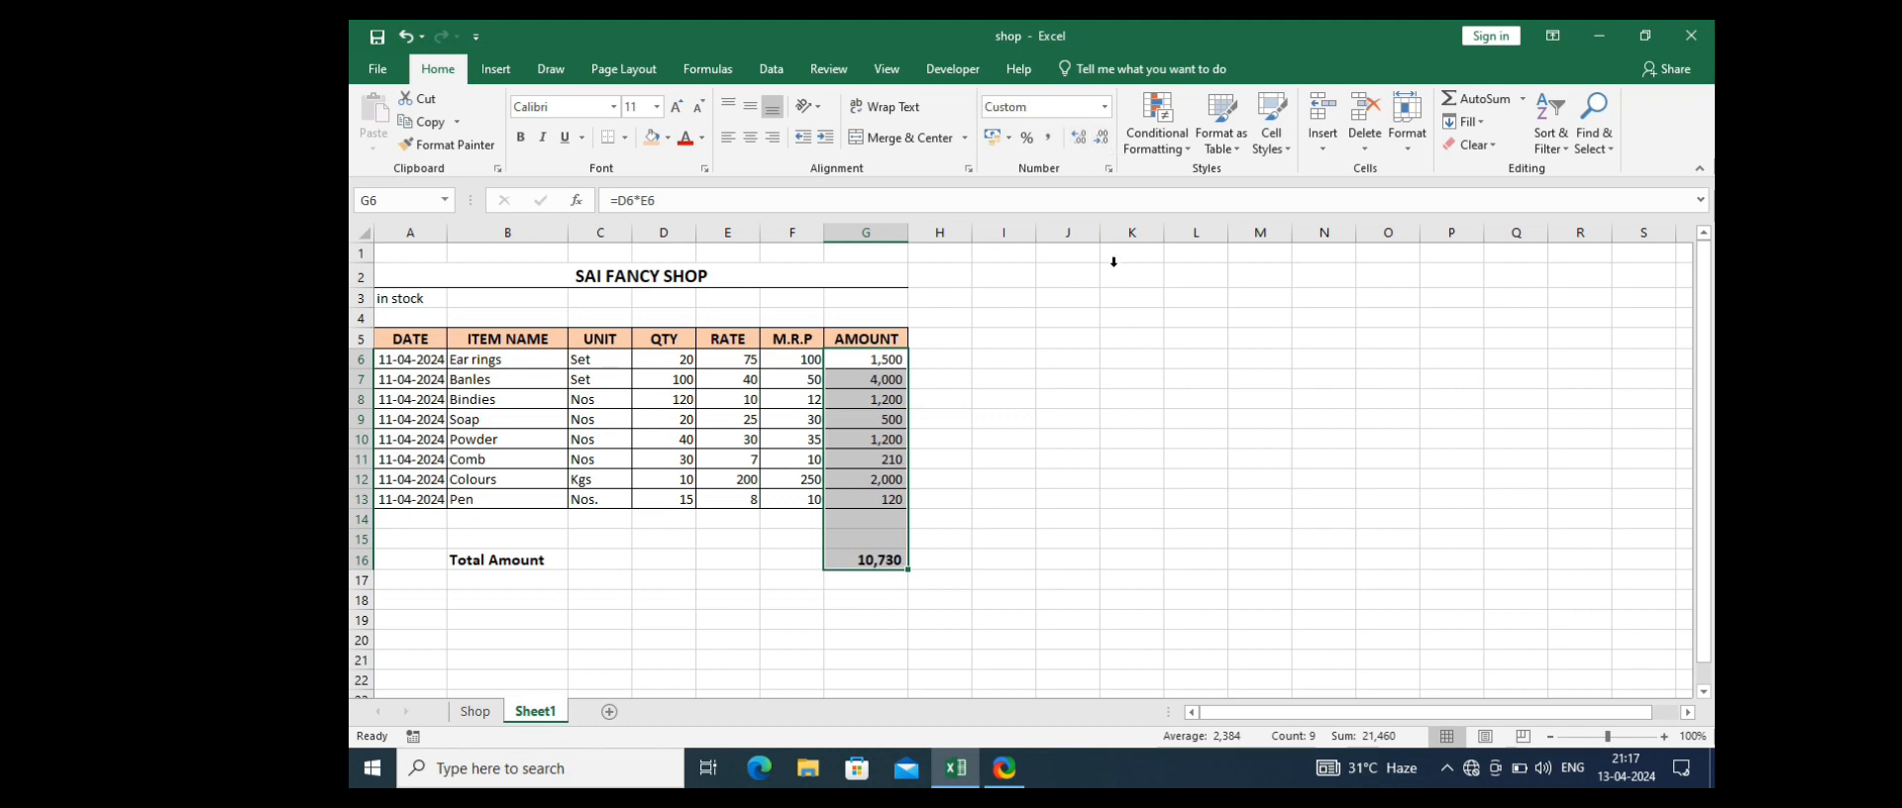
left_click(1034, 478)
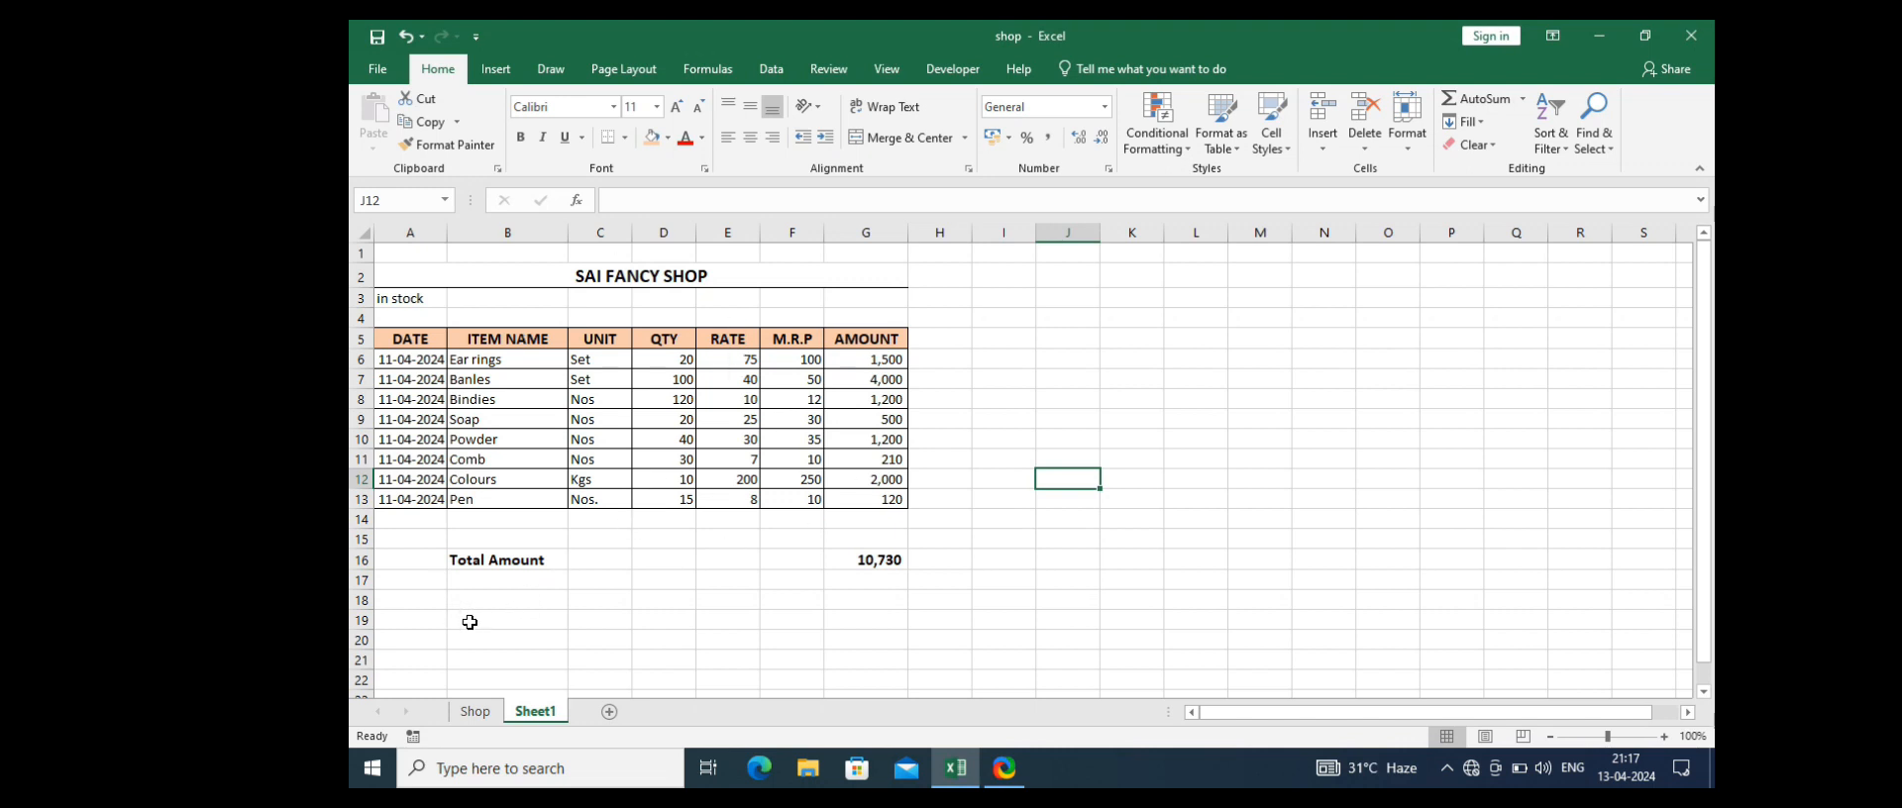
Step: Enter the label Functions in cell B19 below the Total Amount row, correcting its first letter to F
left_click(470, 622)
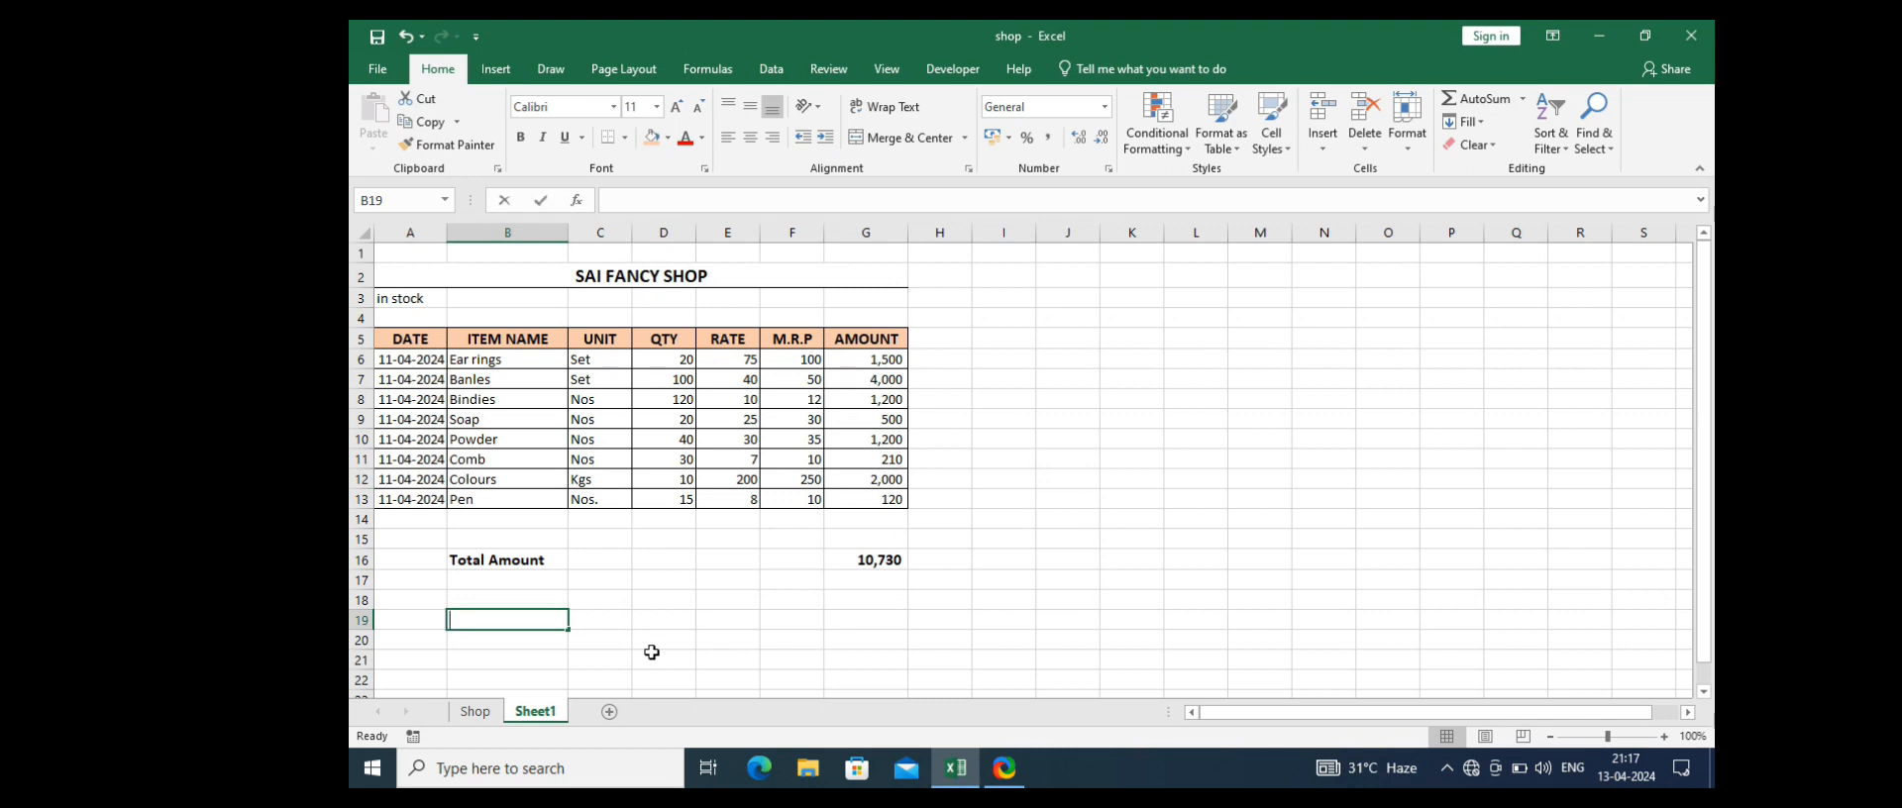
type("Sunctions")
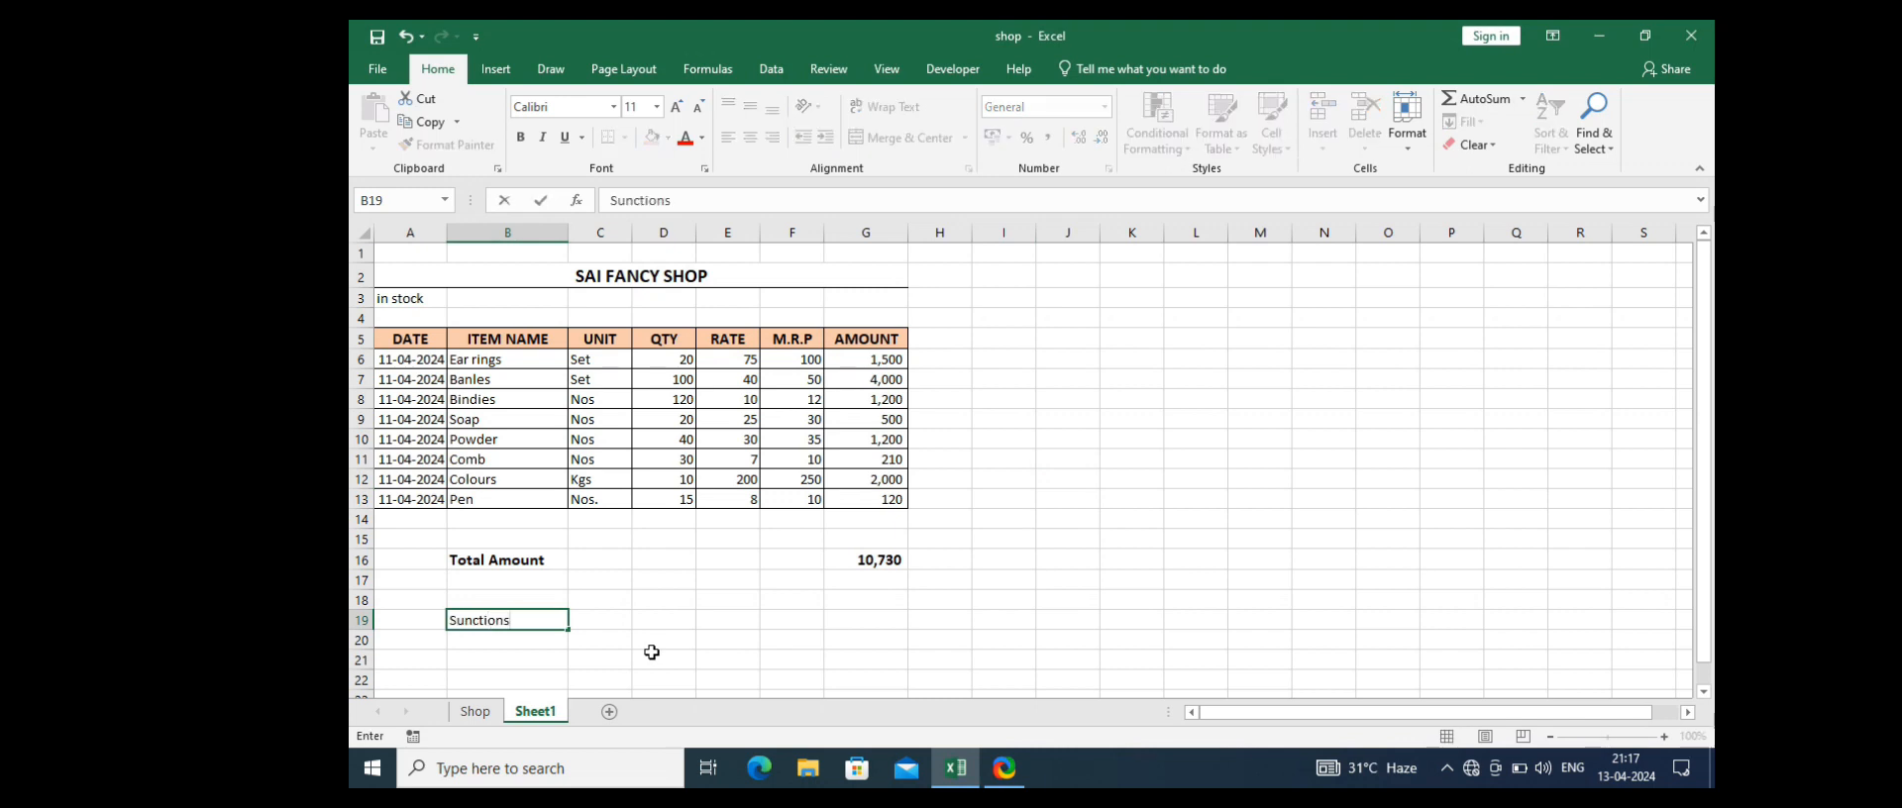
key("ctrl+Return")
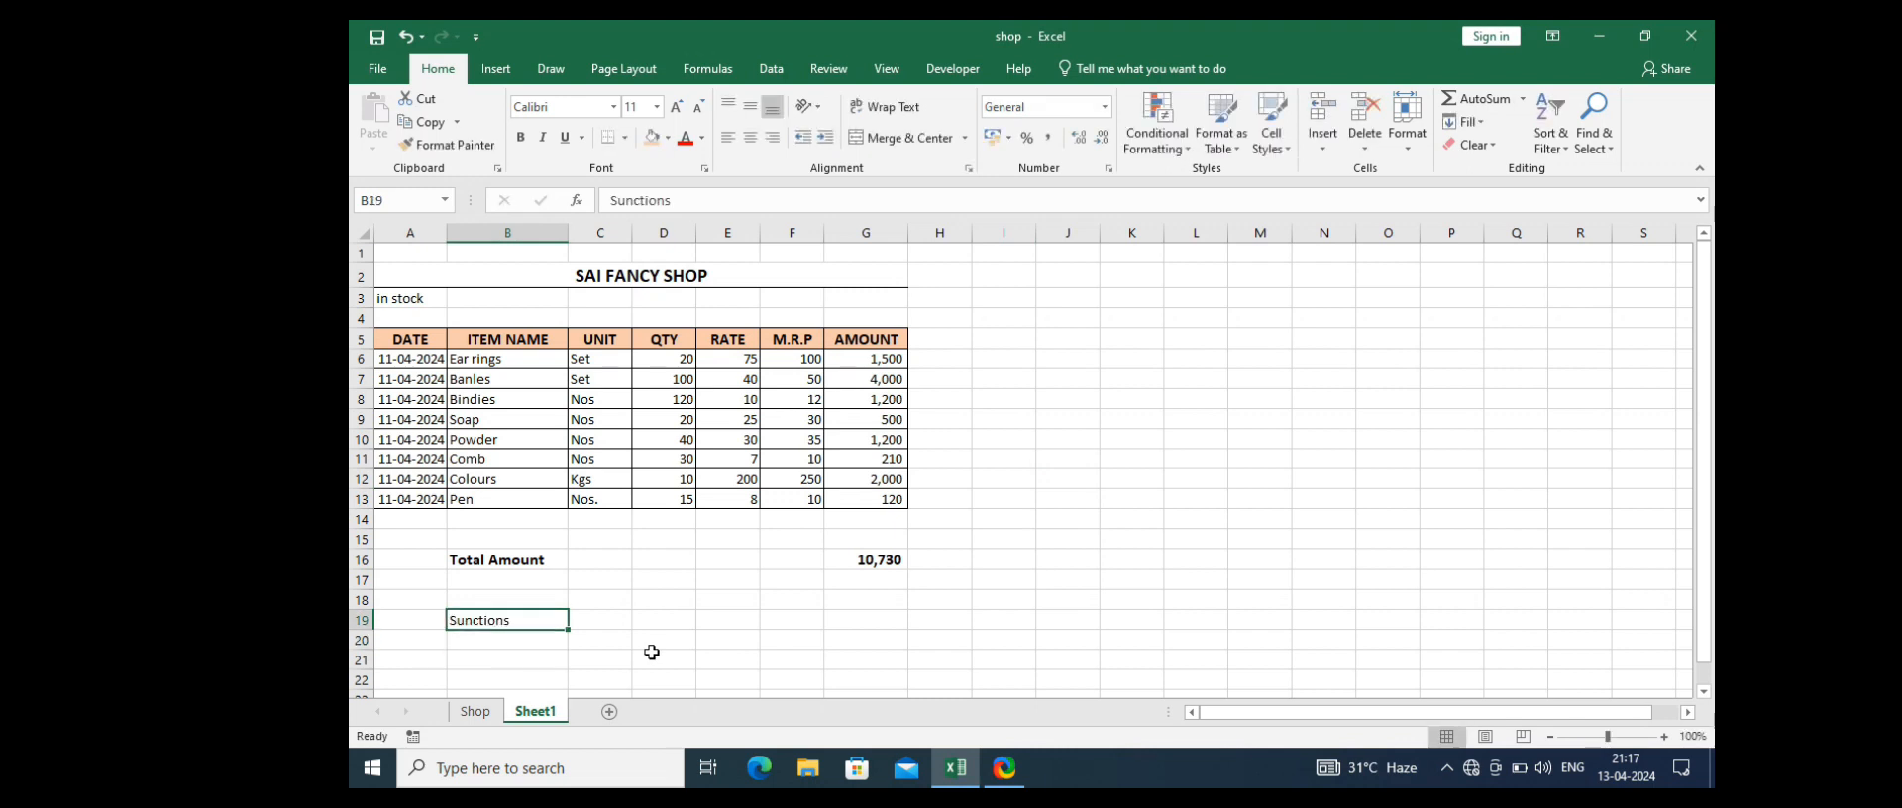
double_click(463, 619)
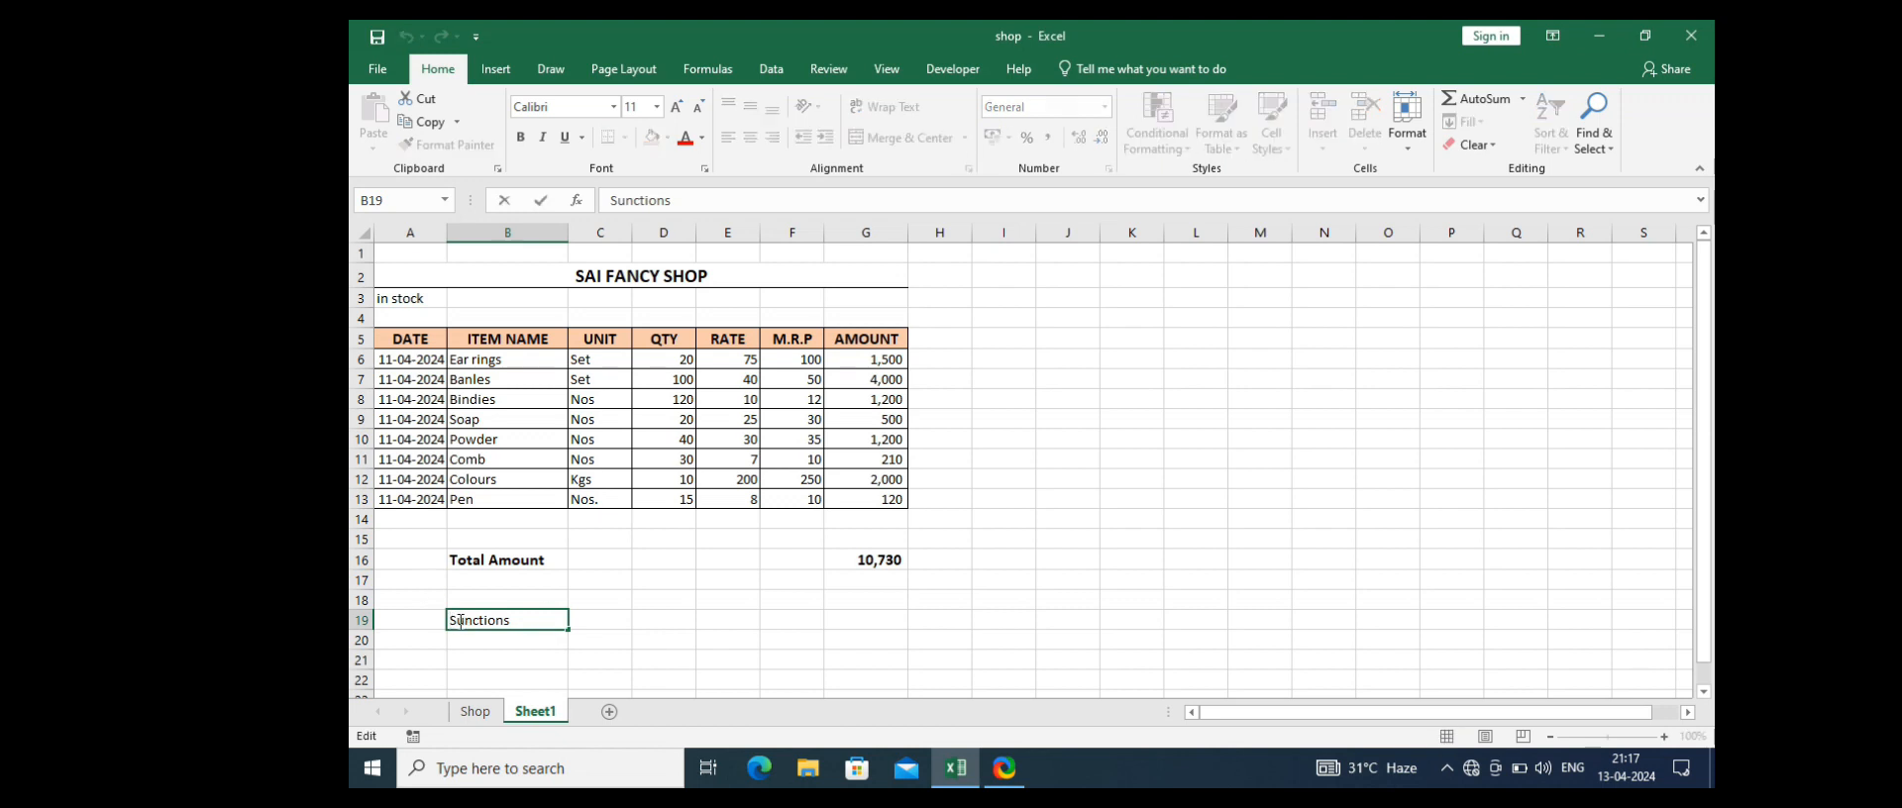
key("BackSpace")
type("F")
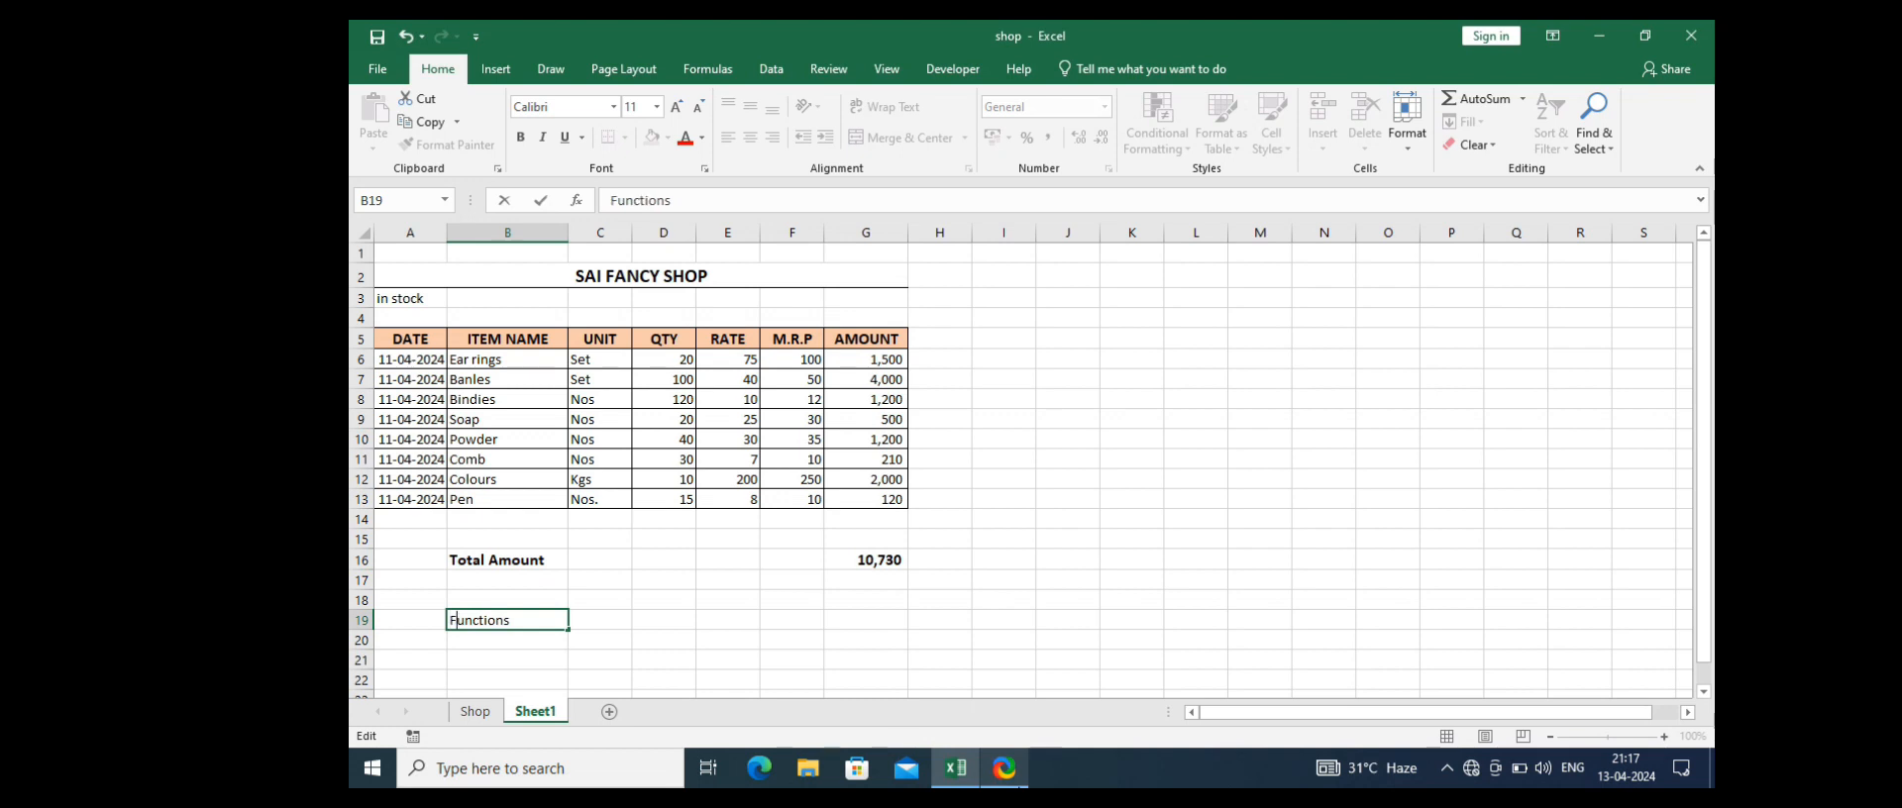
key("Return")
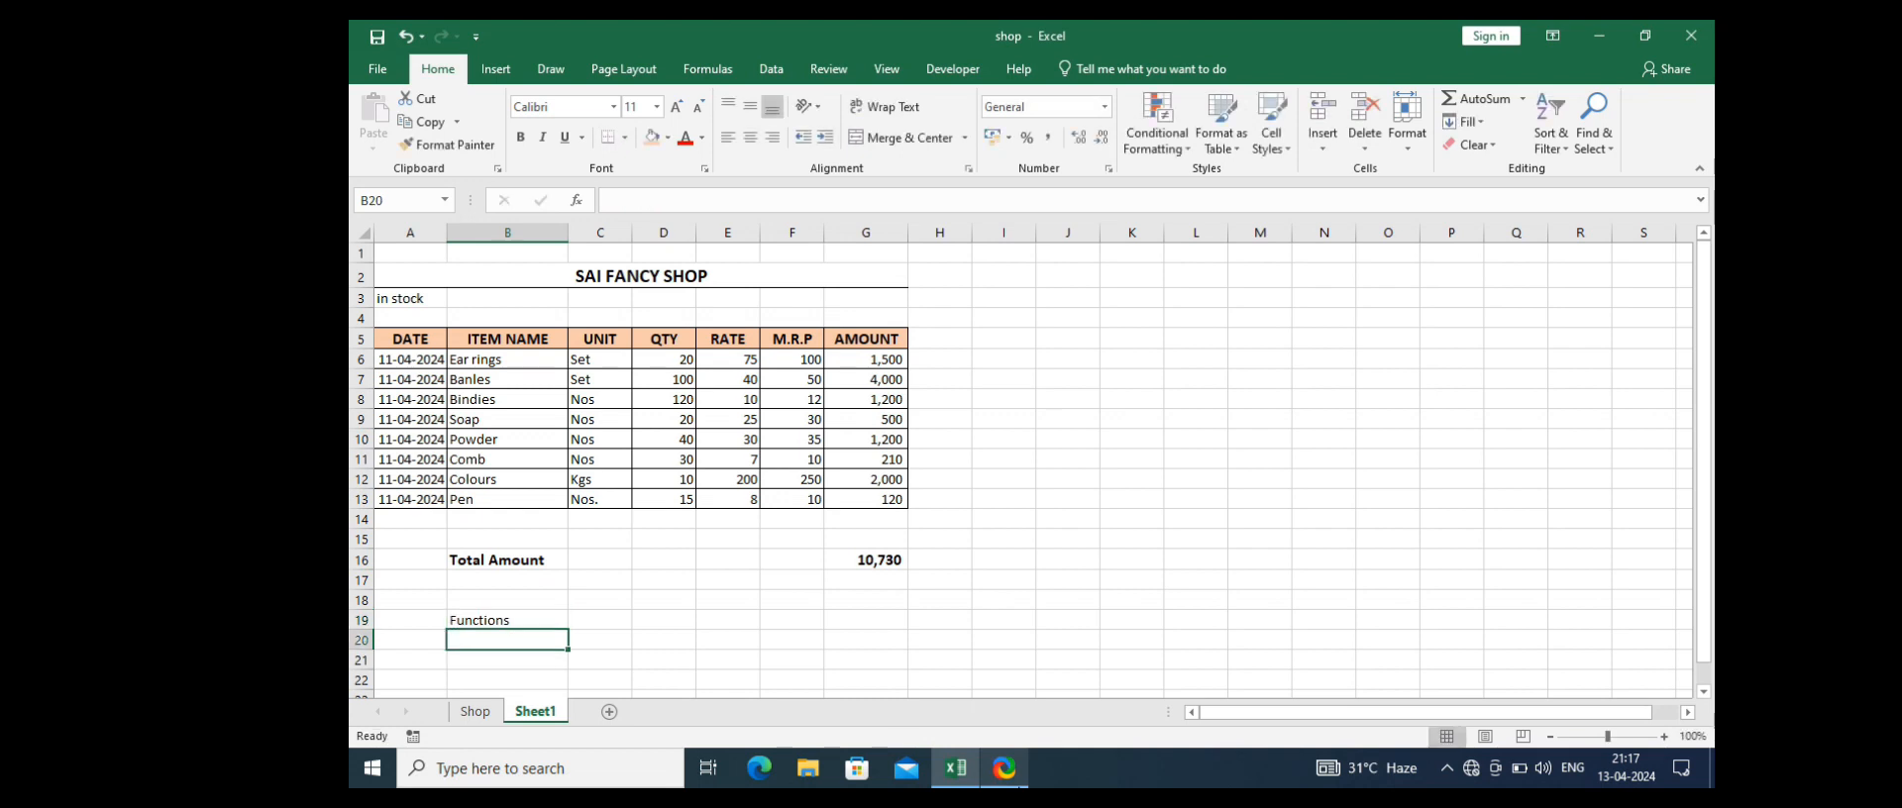
Step: Make the Functions label in B19 bold and increase its font size by one step
left_click(519, 621)
left_click(520, 136)
left_click(676, 106)
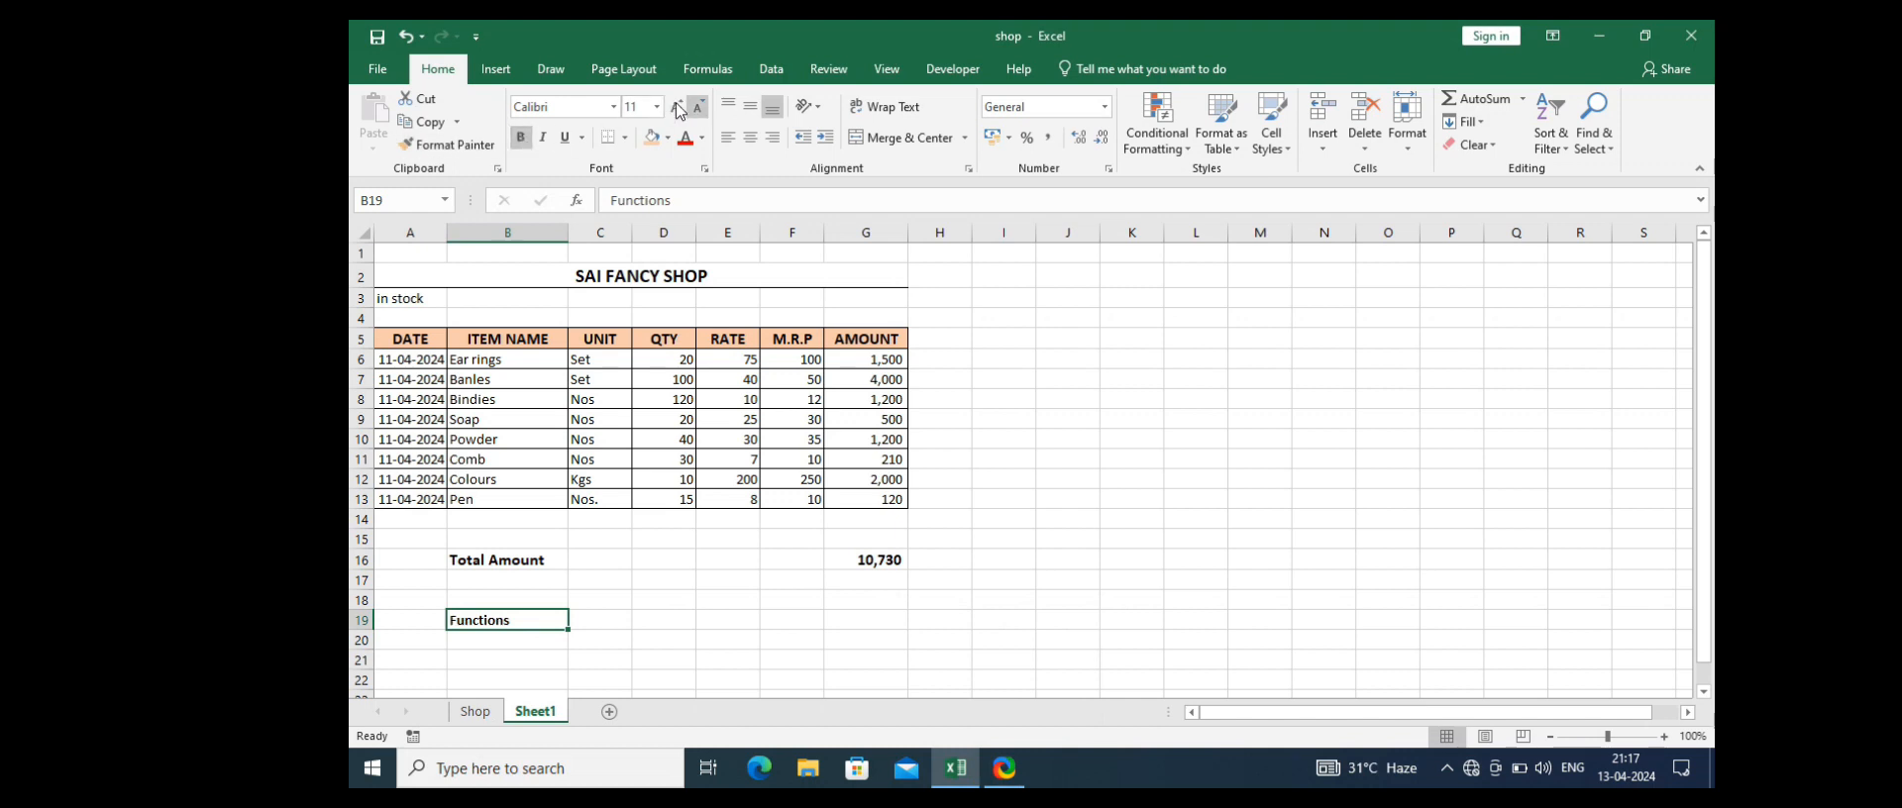
Step: Enter Sum in B20 under the Functions label and check the total formula in G16
left_click(528, 642)
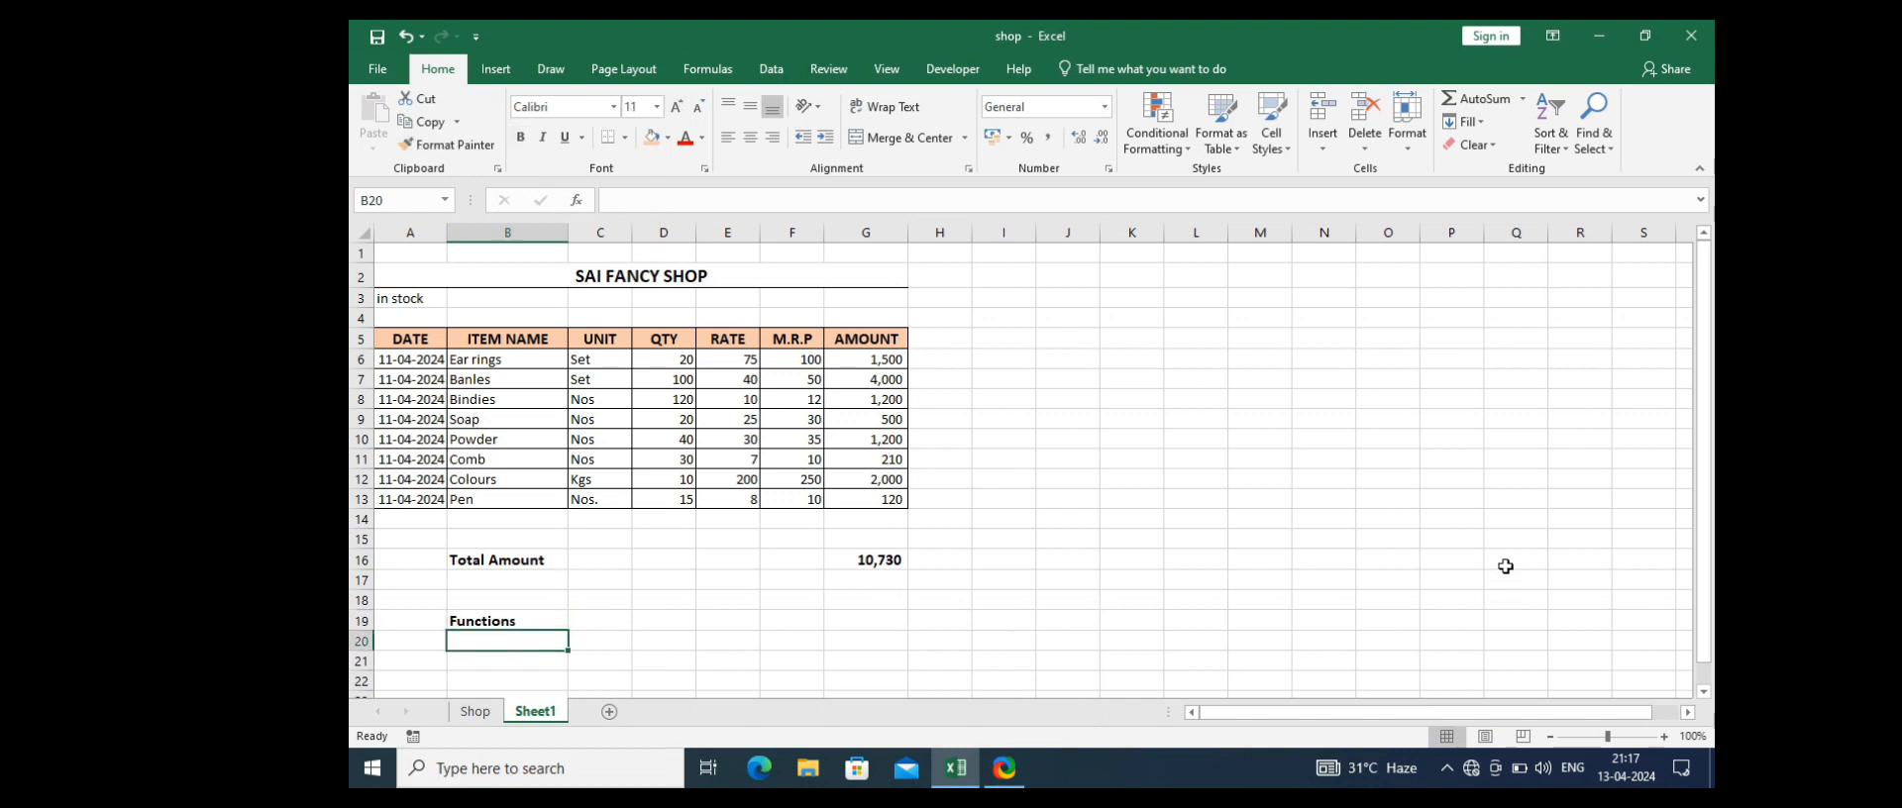
type("Sum")
key("Return")
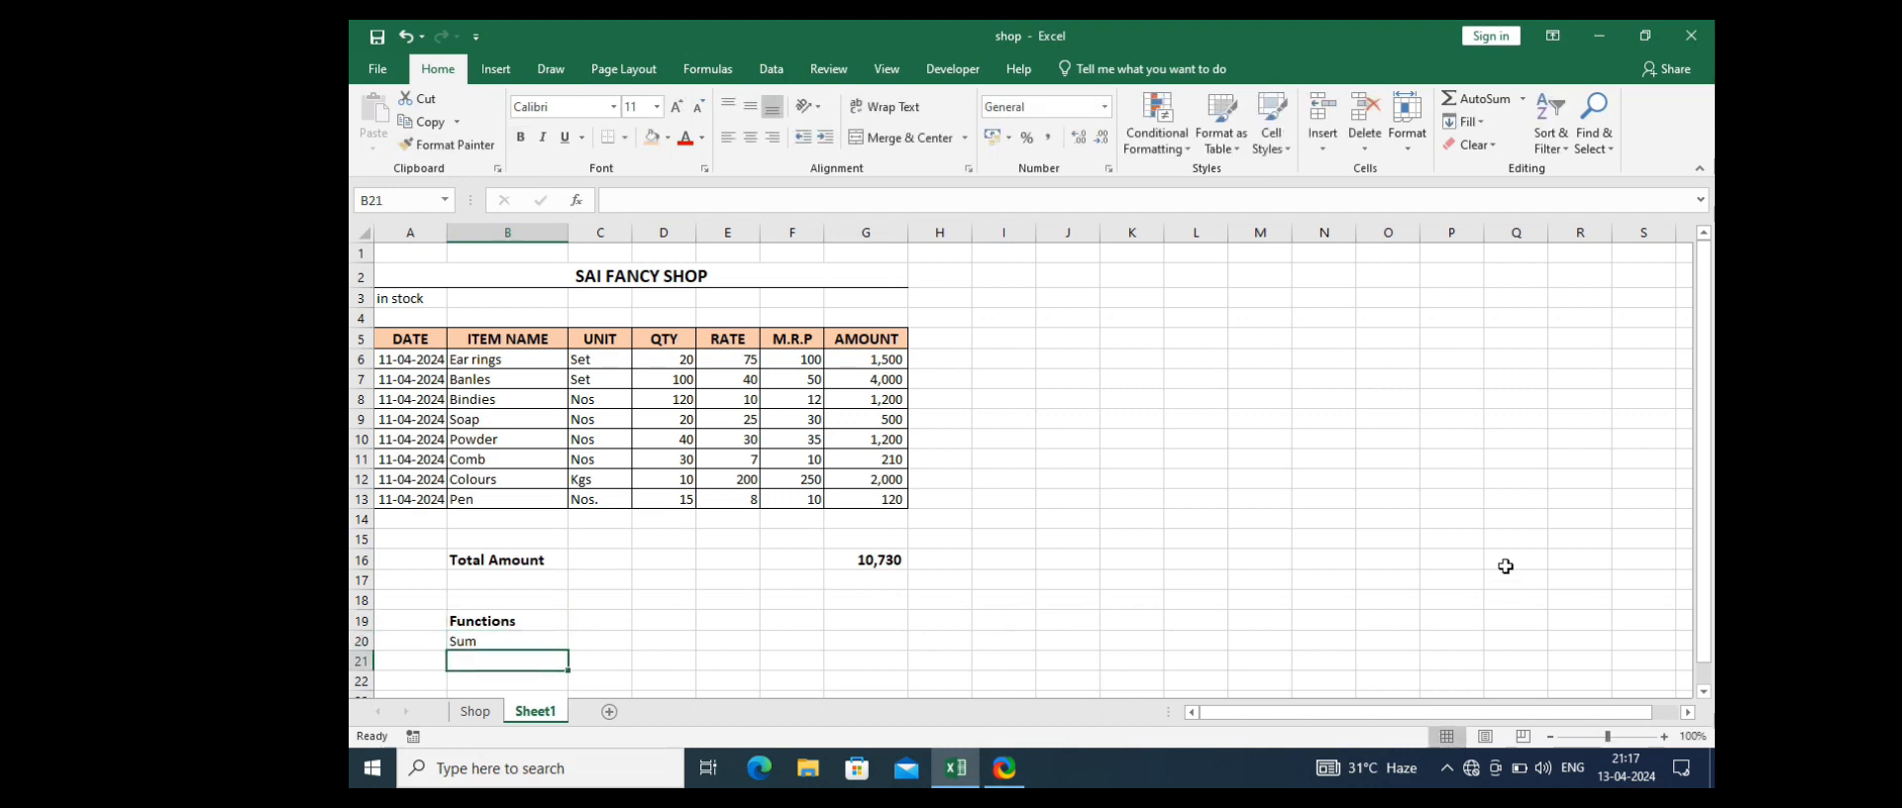
key("Up")
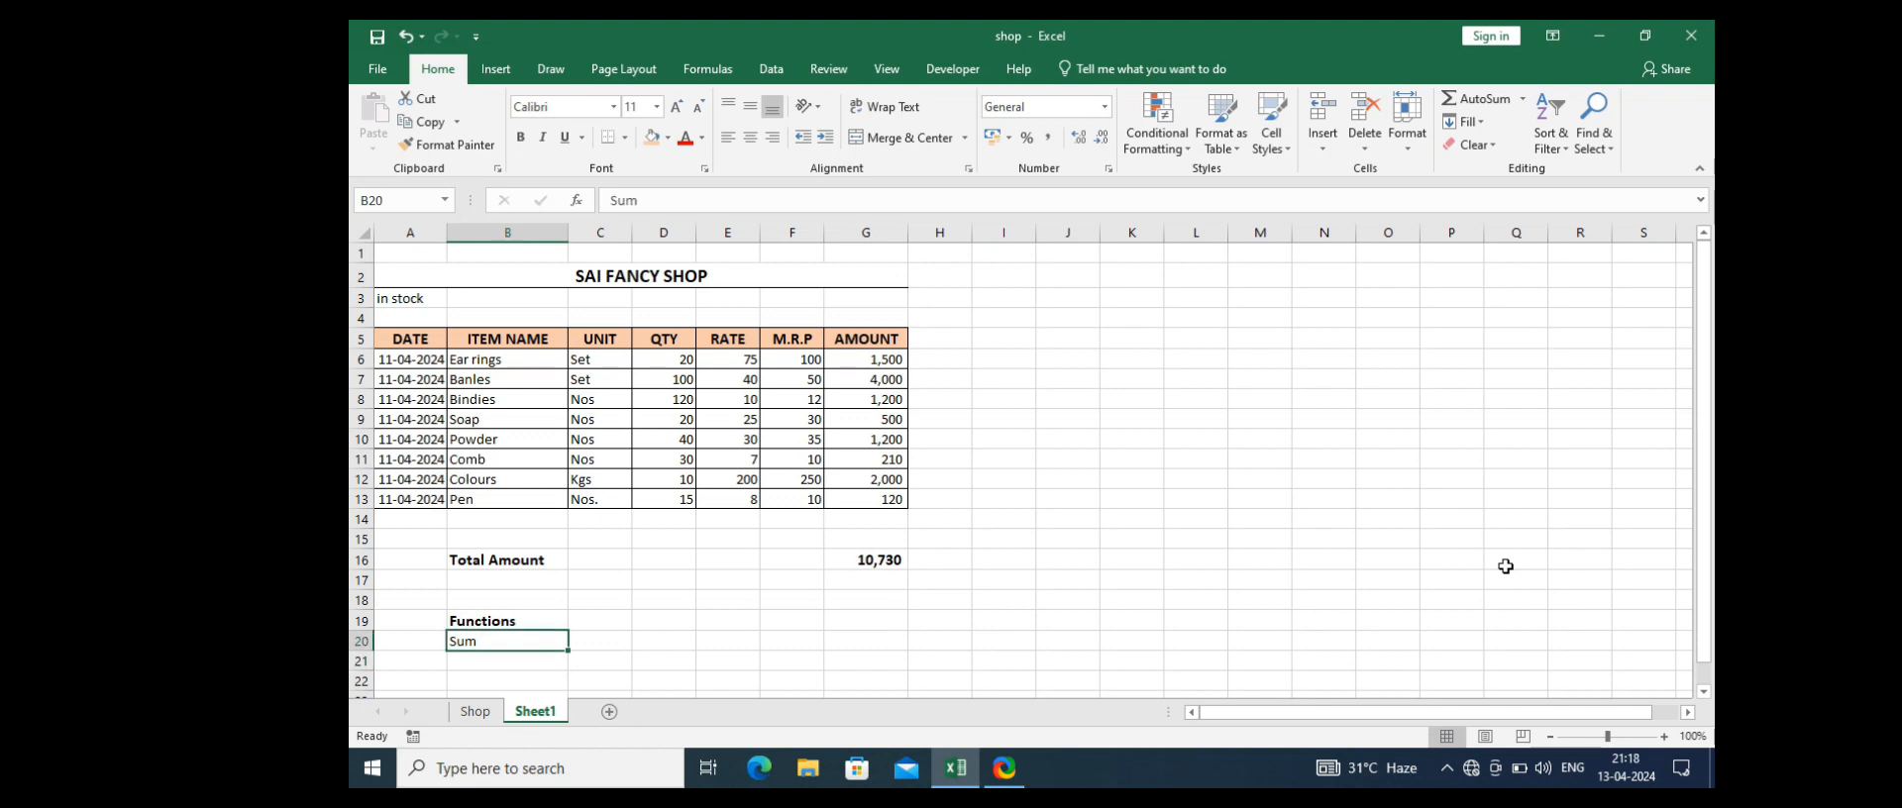
left_click(876, 559)
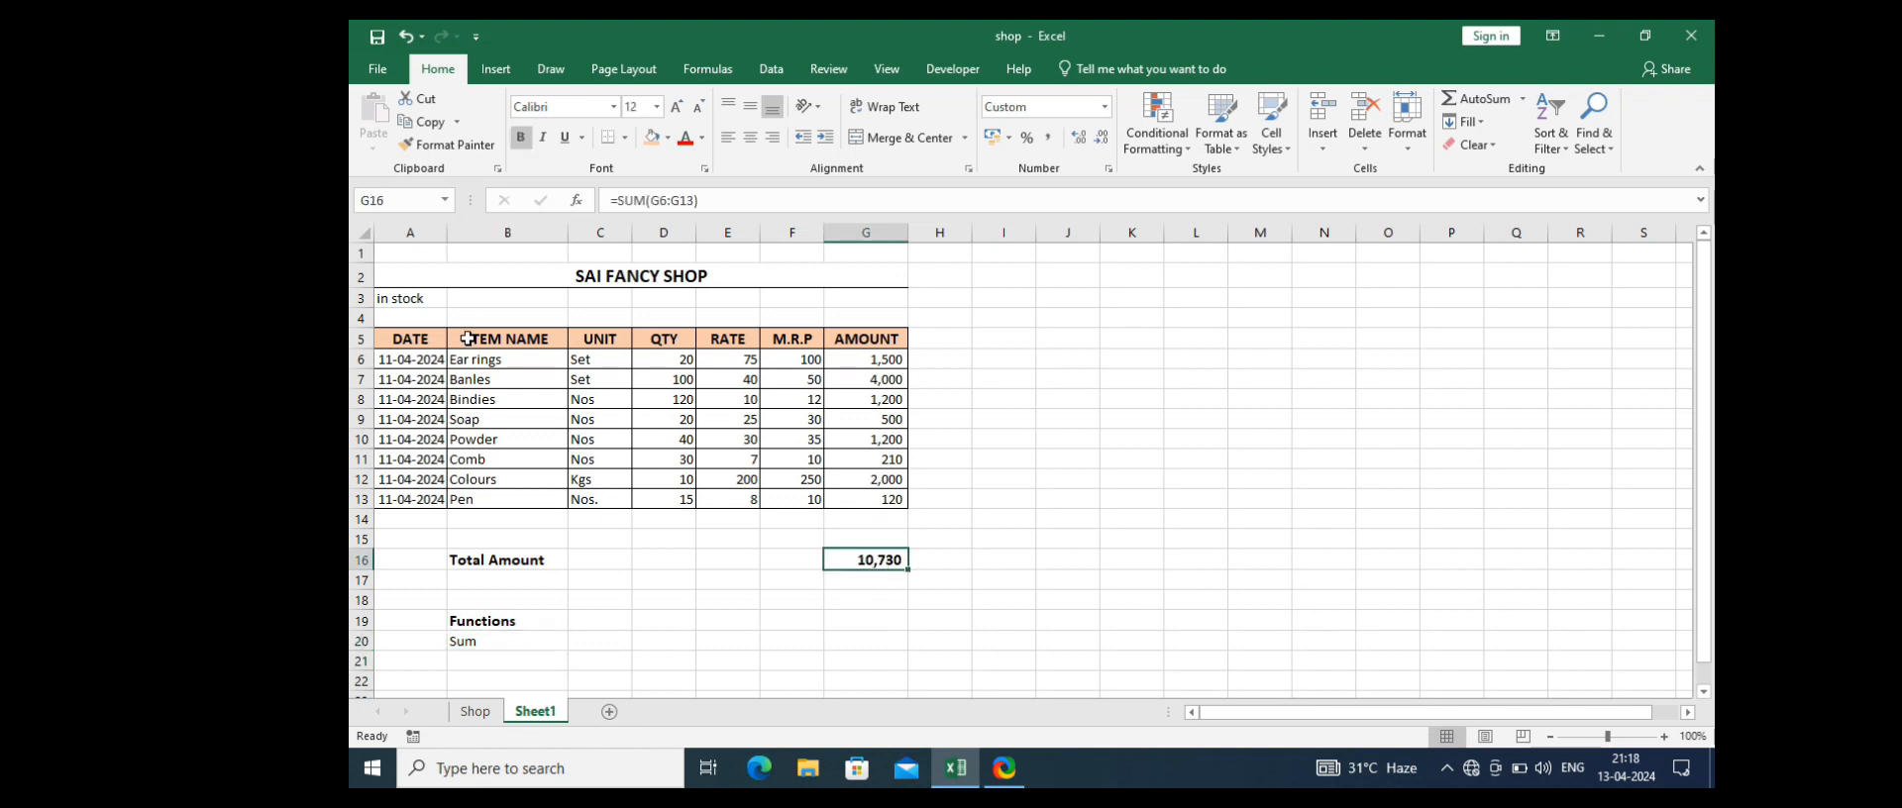
Step: Copy the DATE, ITEM NAME, UNIT and QTY headers from A5 to D5 into the range starting at J5
left_click(1048, 338)
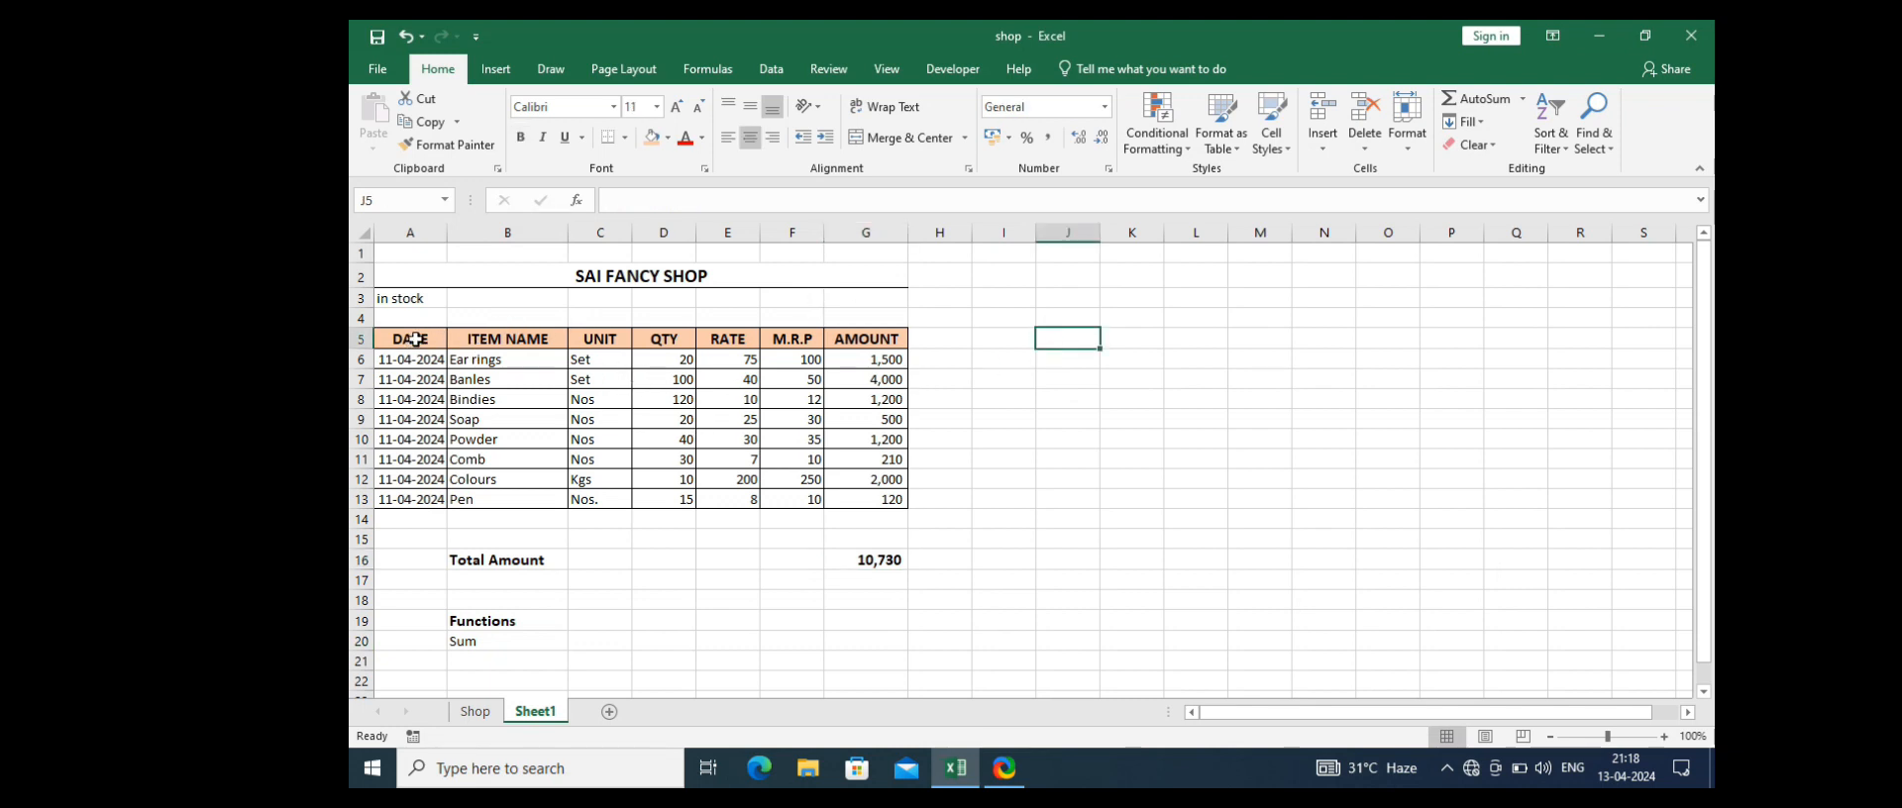
left_click_drag(424, 338, 653, 338)
key("ctrl+c")
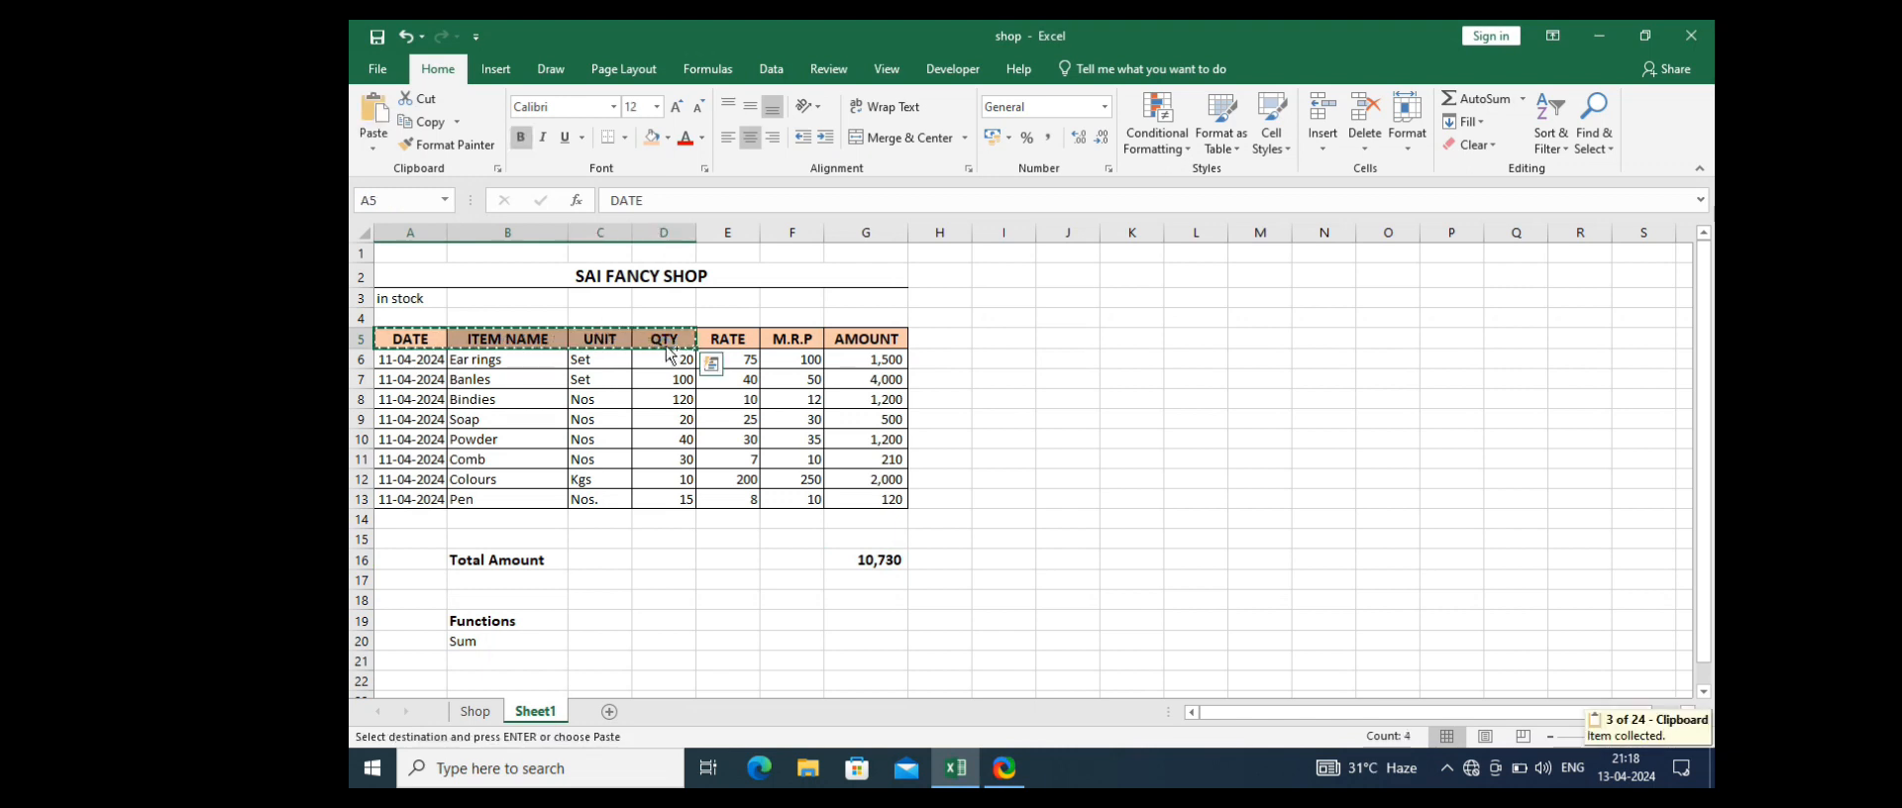
left_click(1075, 339)
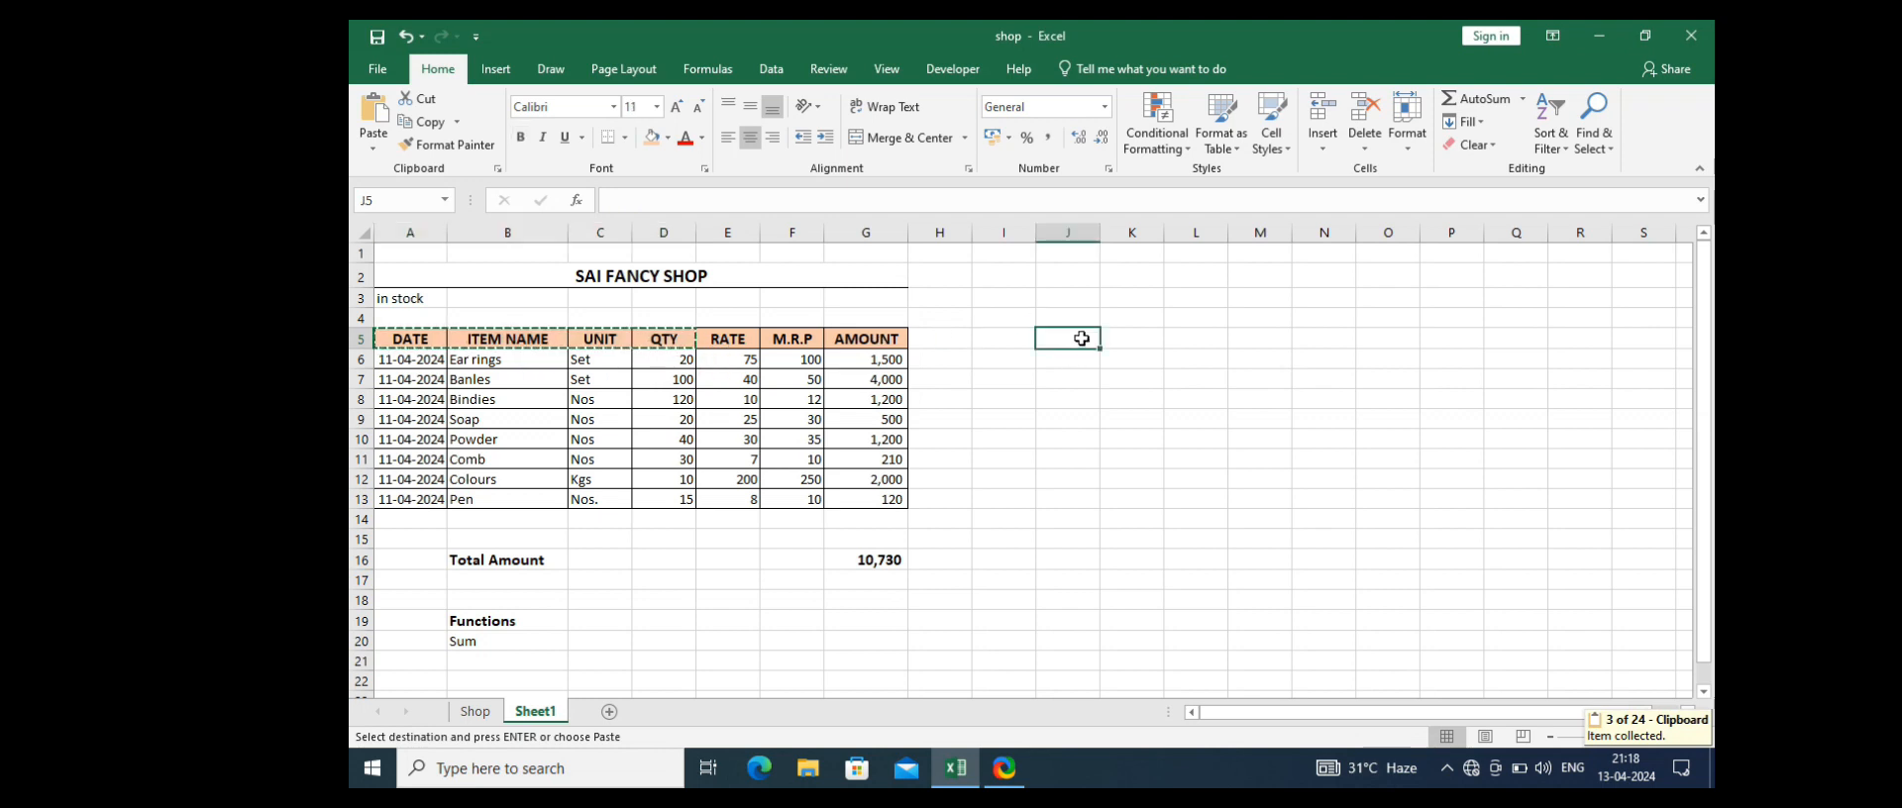
key("ctrl+v")
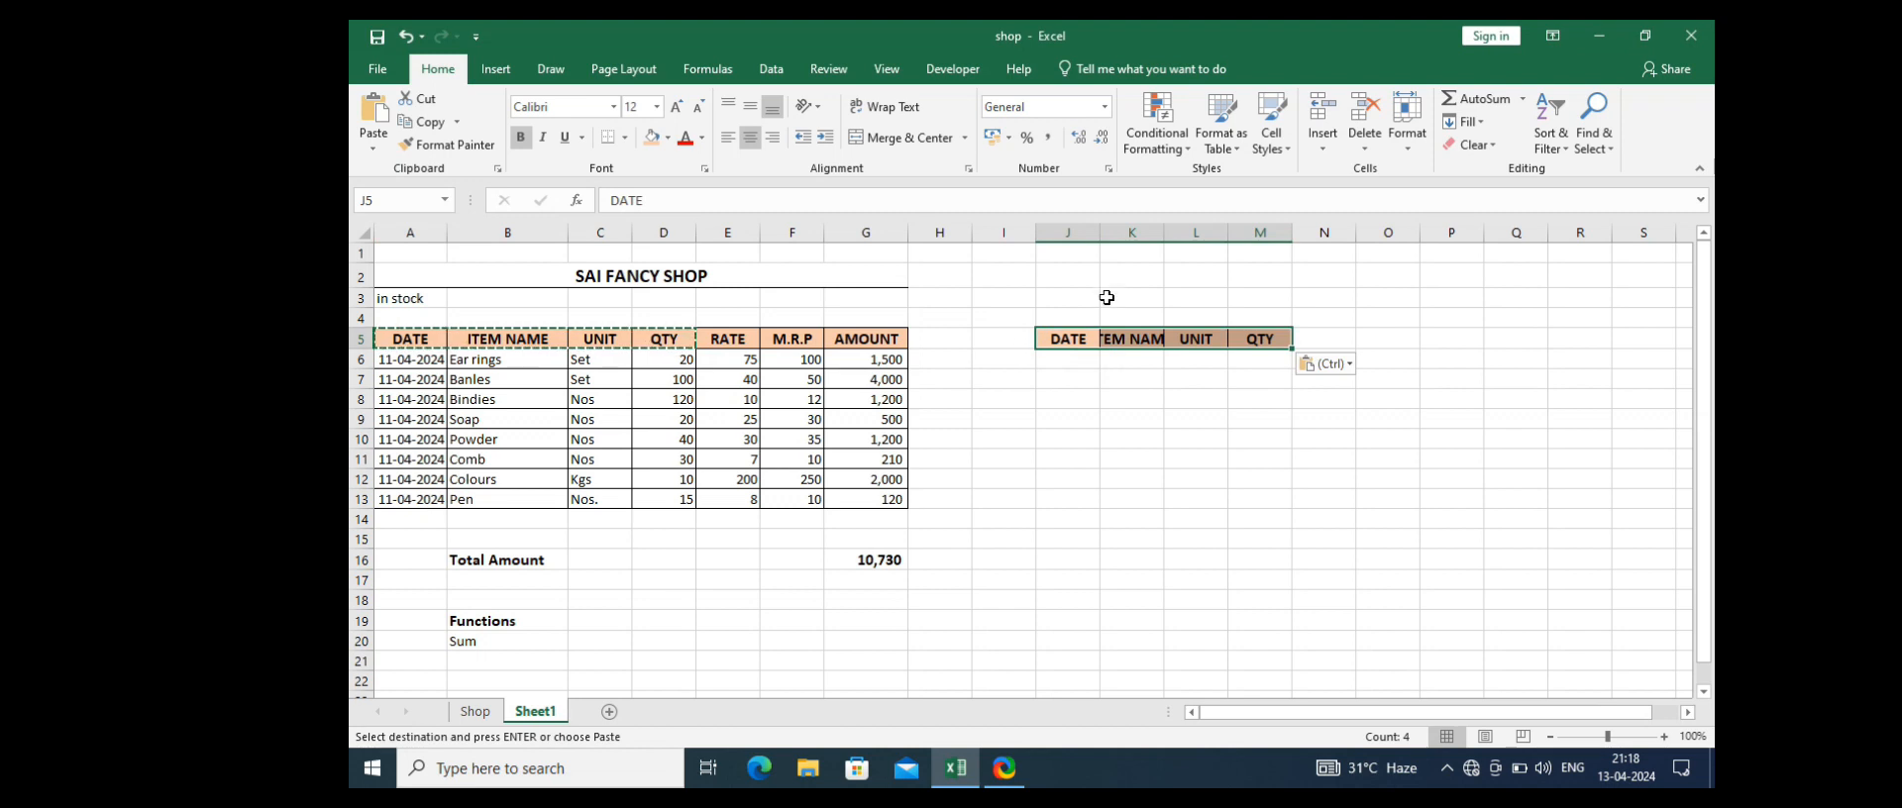
Step: Fit column K to its ITEM NAME header and widen the DATE column J
double_click(1166, 230)
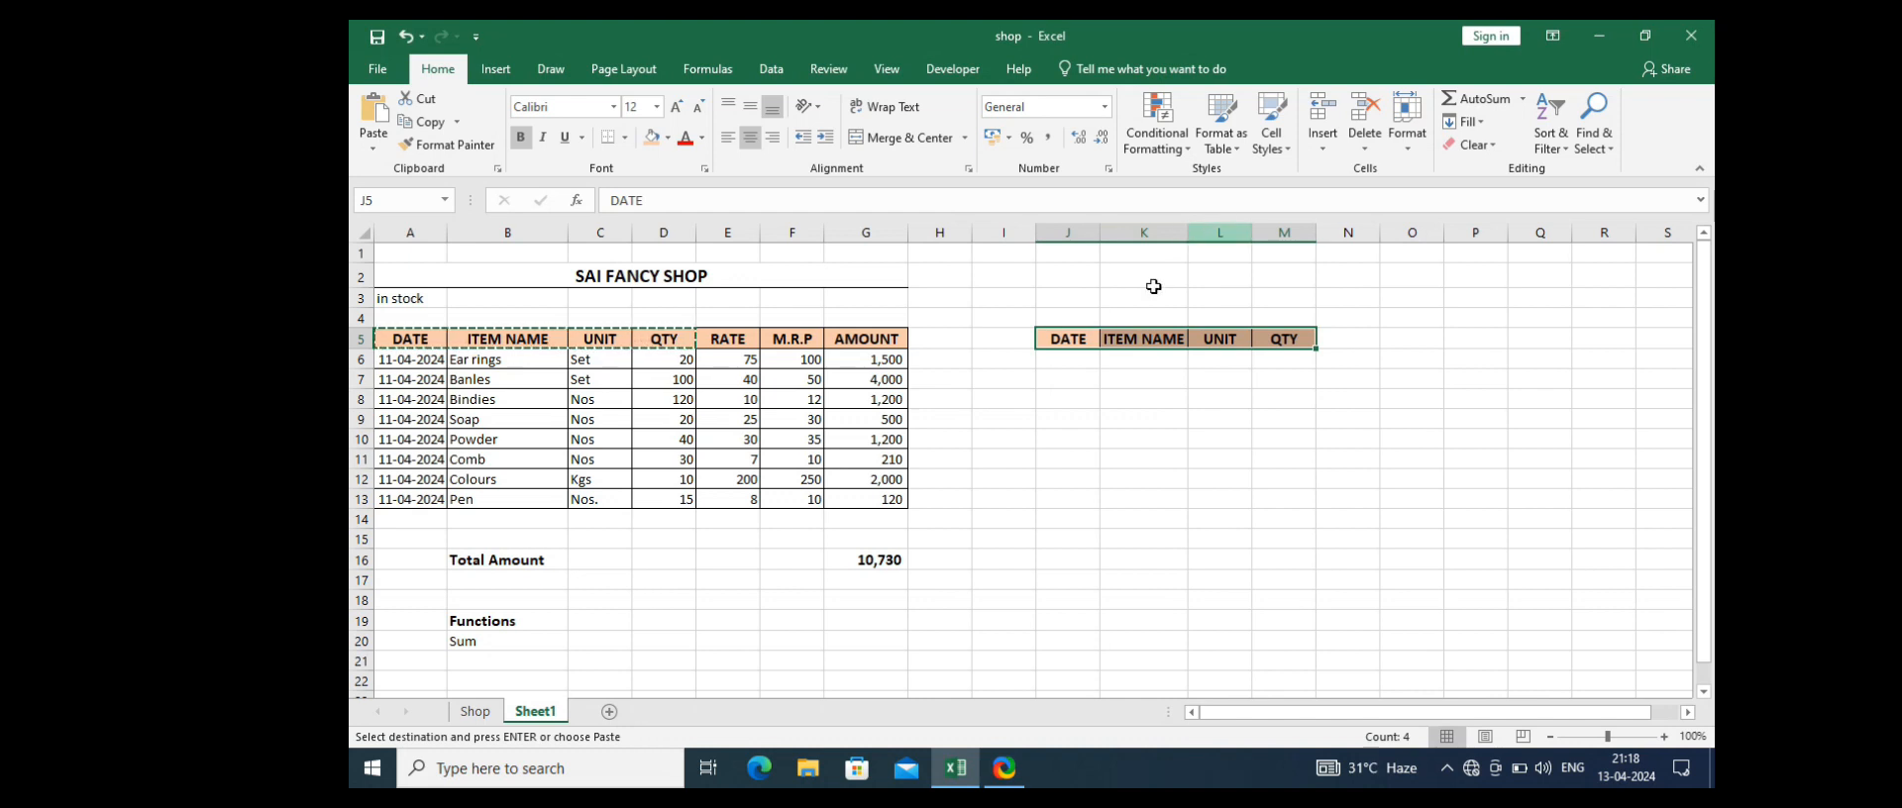
left_click(1168, 460)
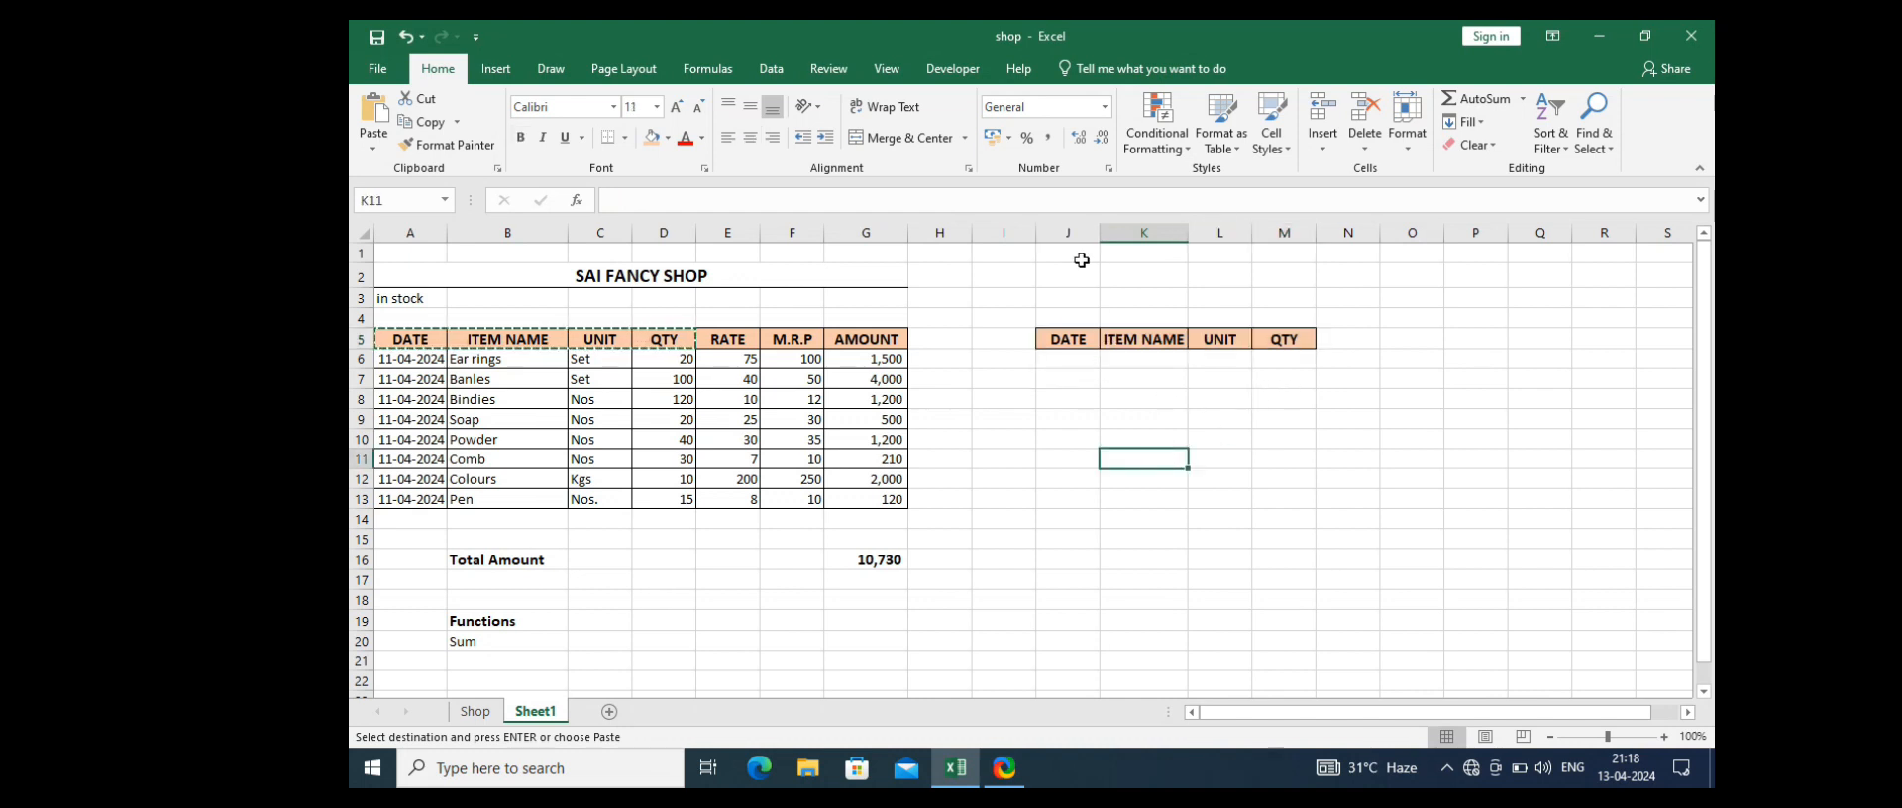
left_click_drag(1099, 234, 1130, 234)
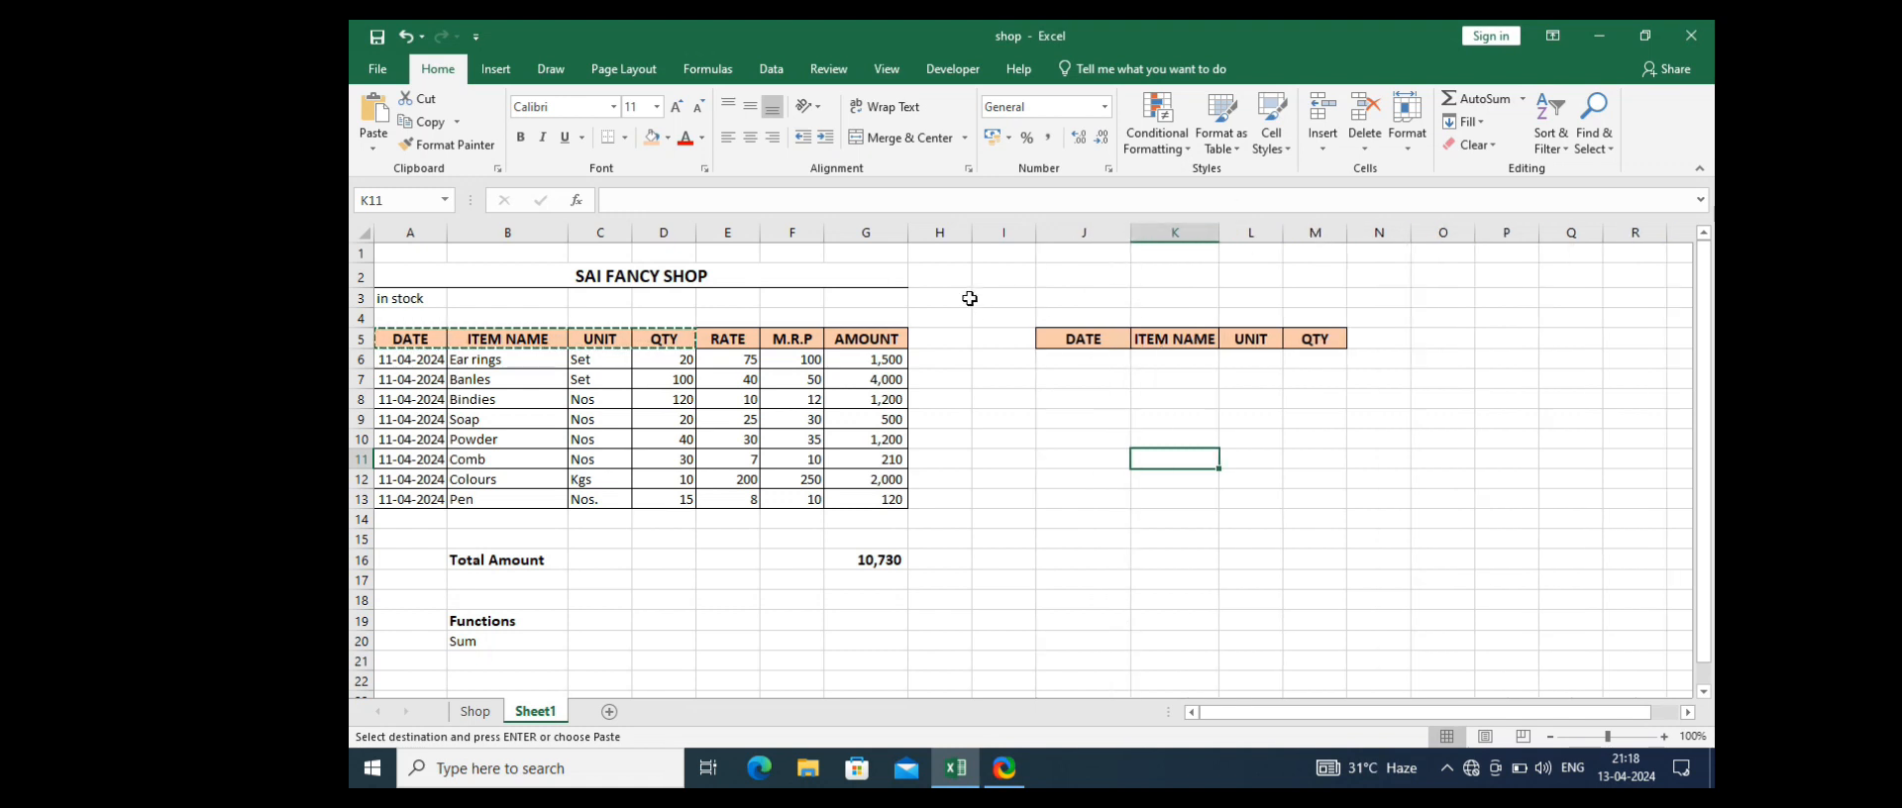
Step: Copy the title text SAI FANCY SHOP from the merged cell in row 2 into J2
double_click(735, 275)
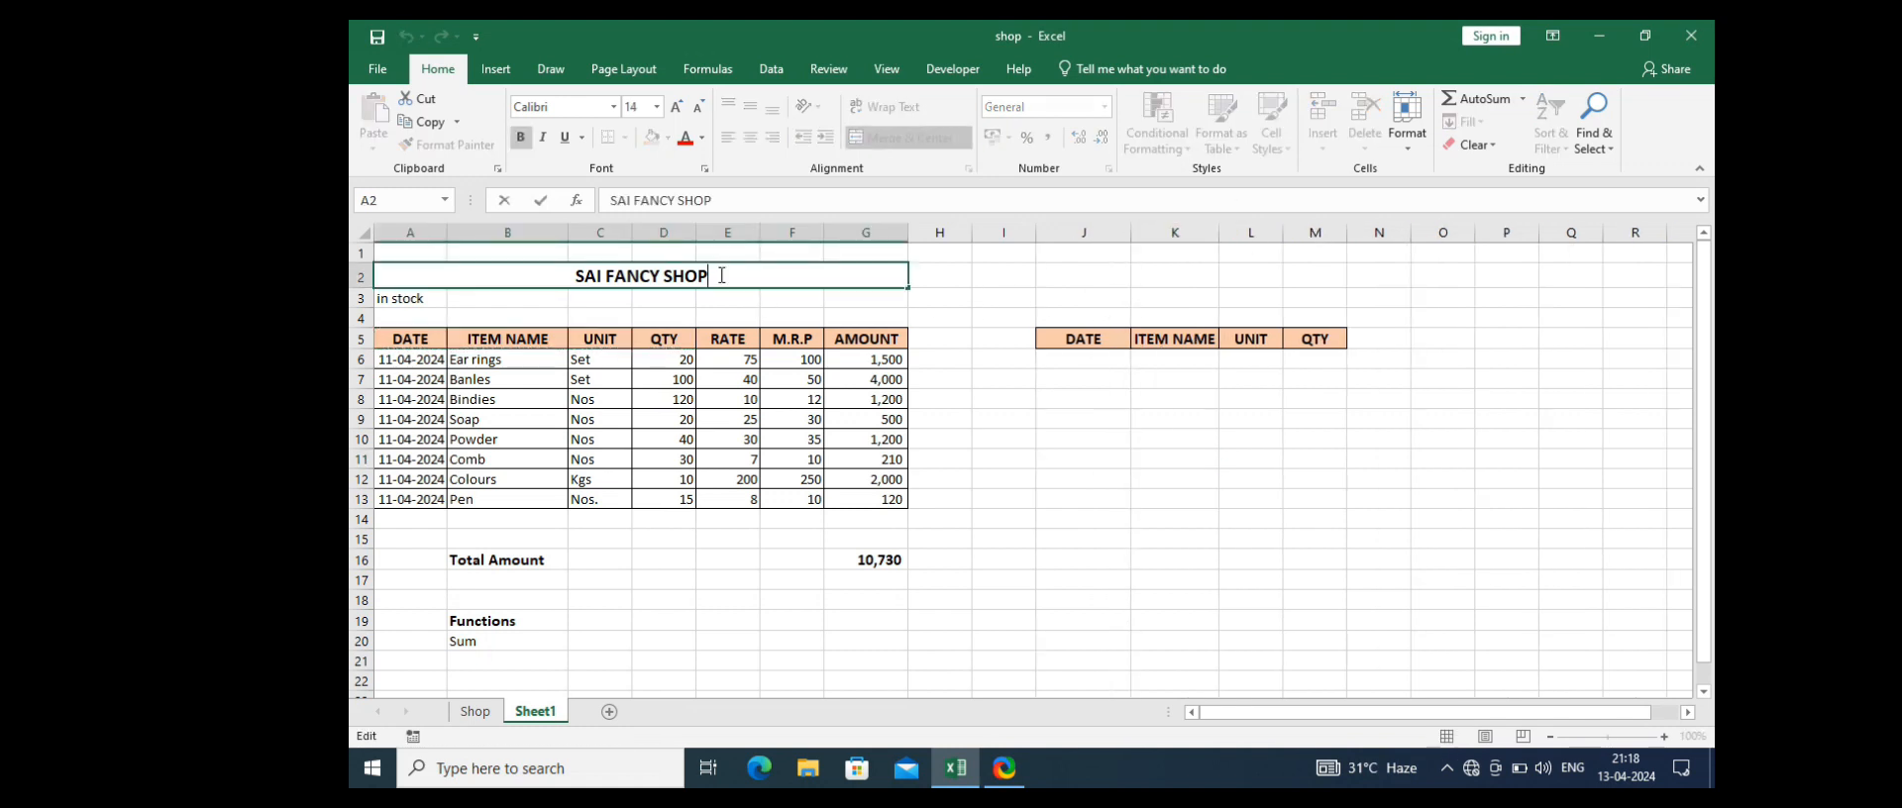
left_click_drag(709, 275, 569, 283)
key("ctrl+c")
key("ctrl+c")
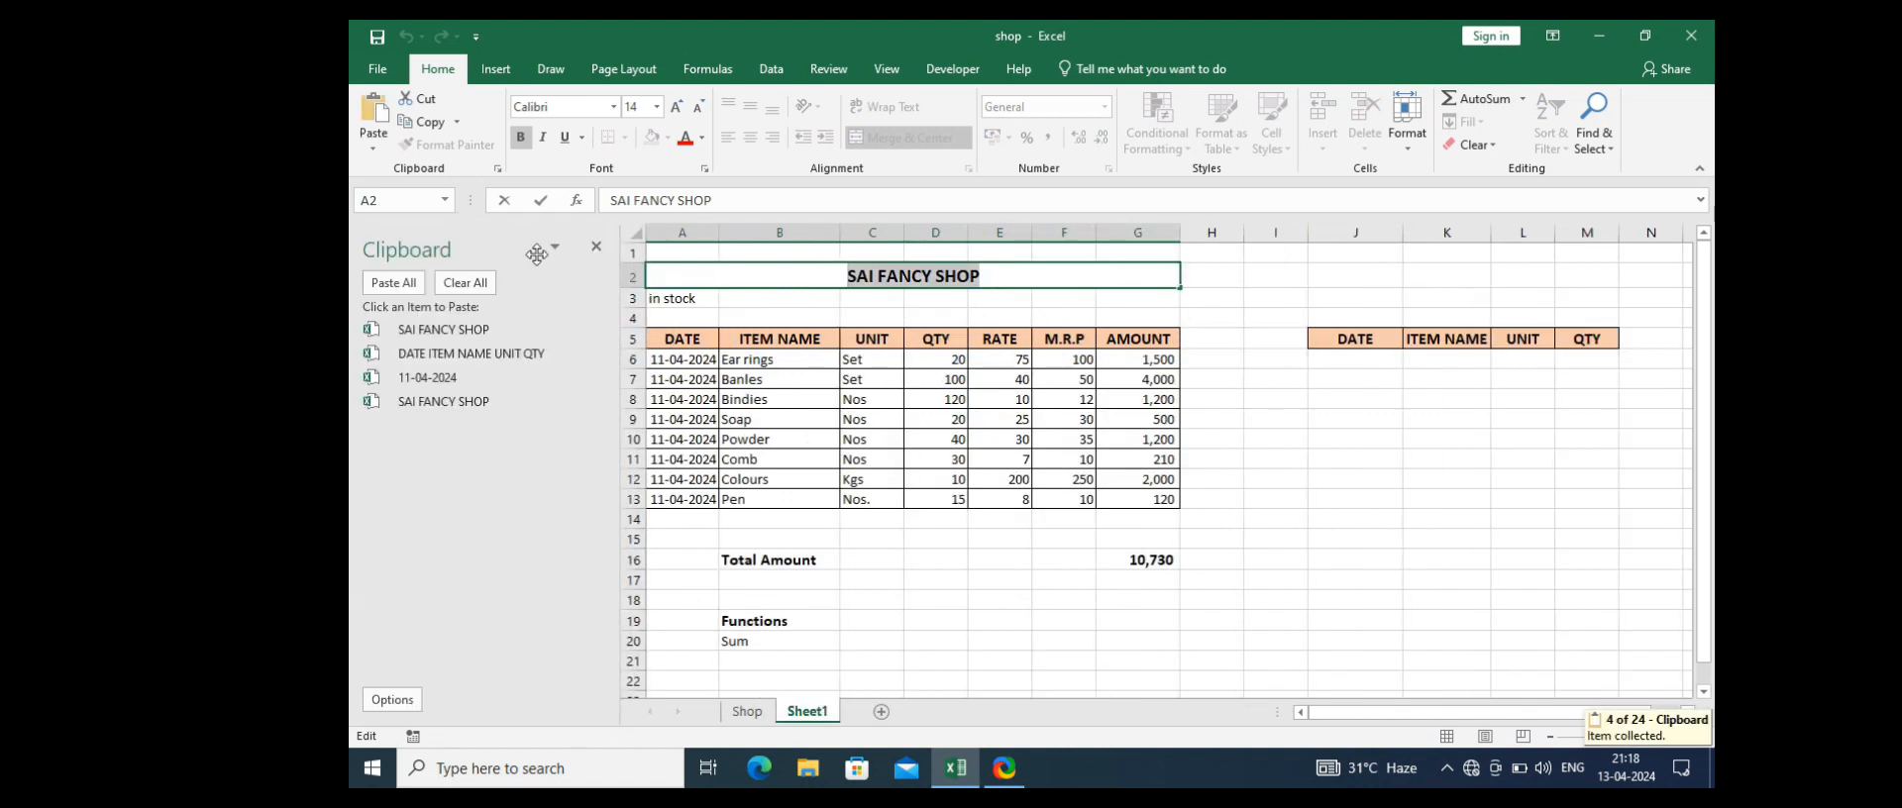
left_click(595, 246)
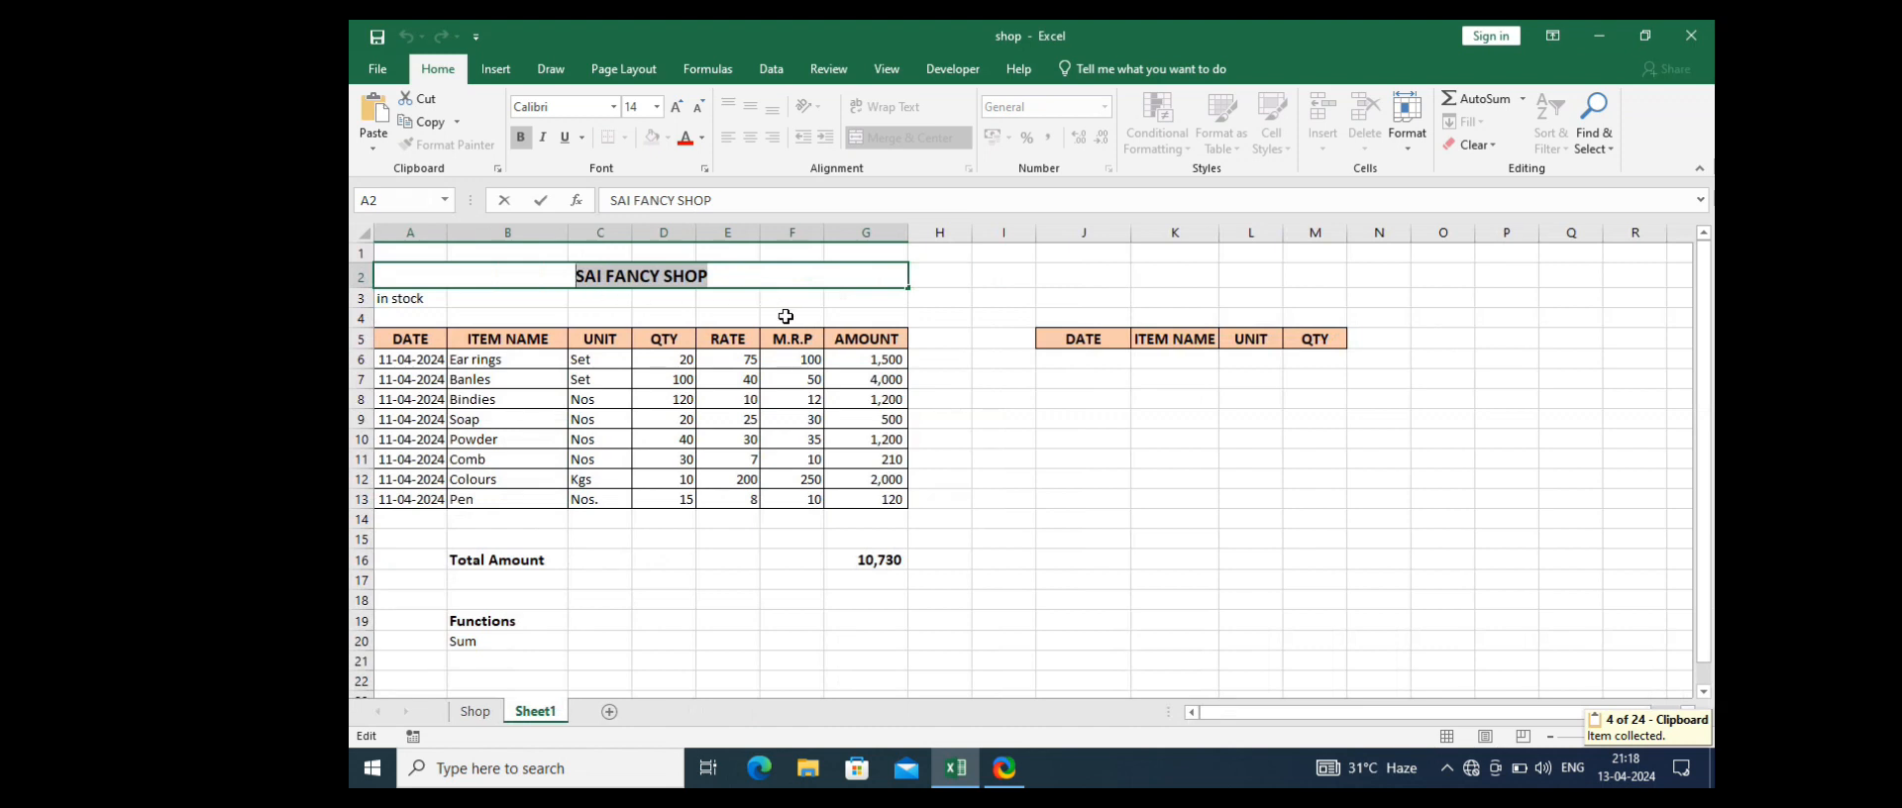
left_click(1089, 275)
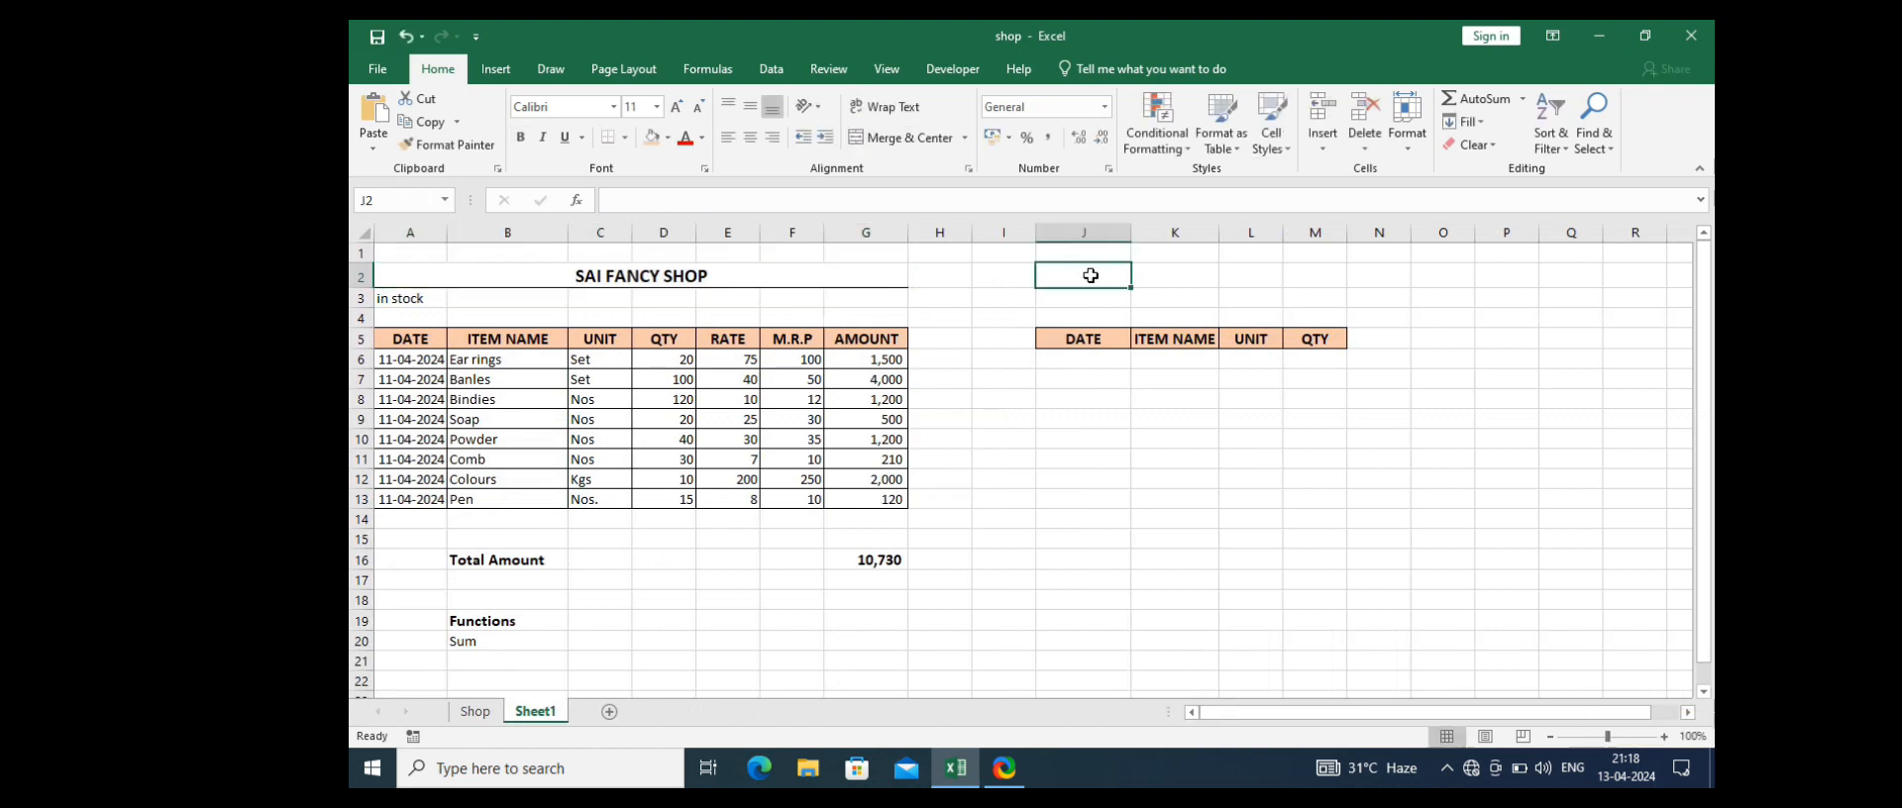
key("ctrl+v")
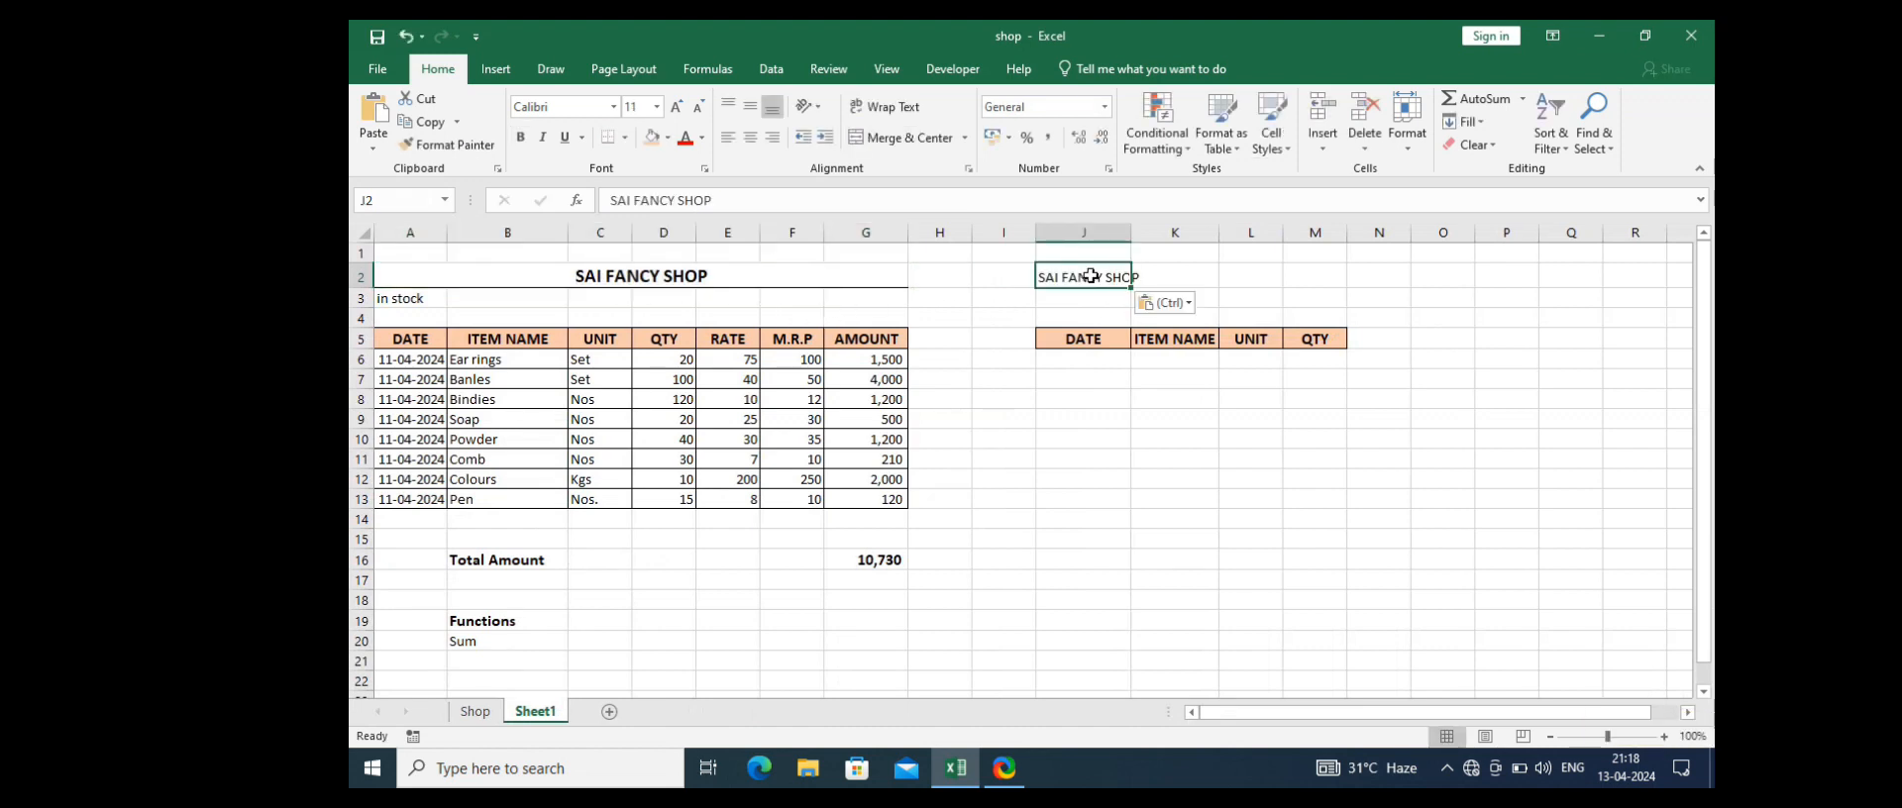
Step: Try merging and centering the copied title across J2 to M2
left_click_drag(1090, 275, 1317, 276)
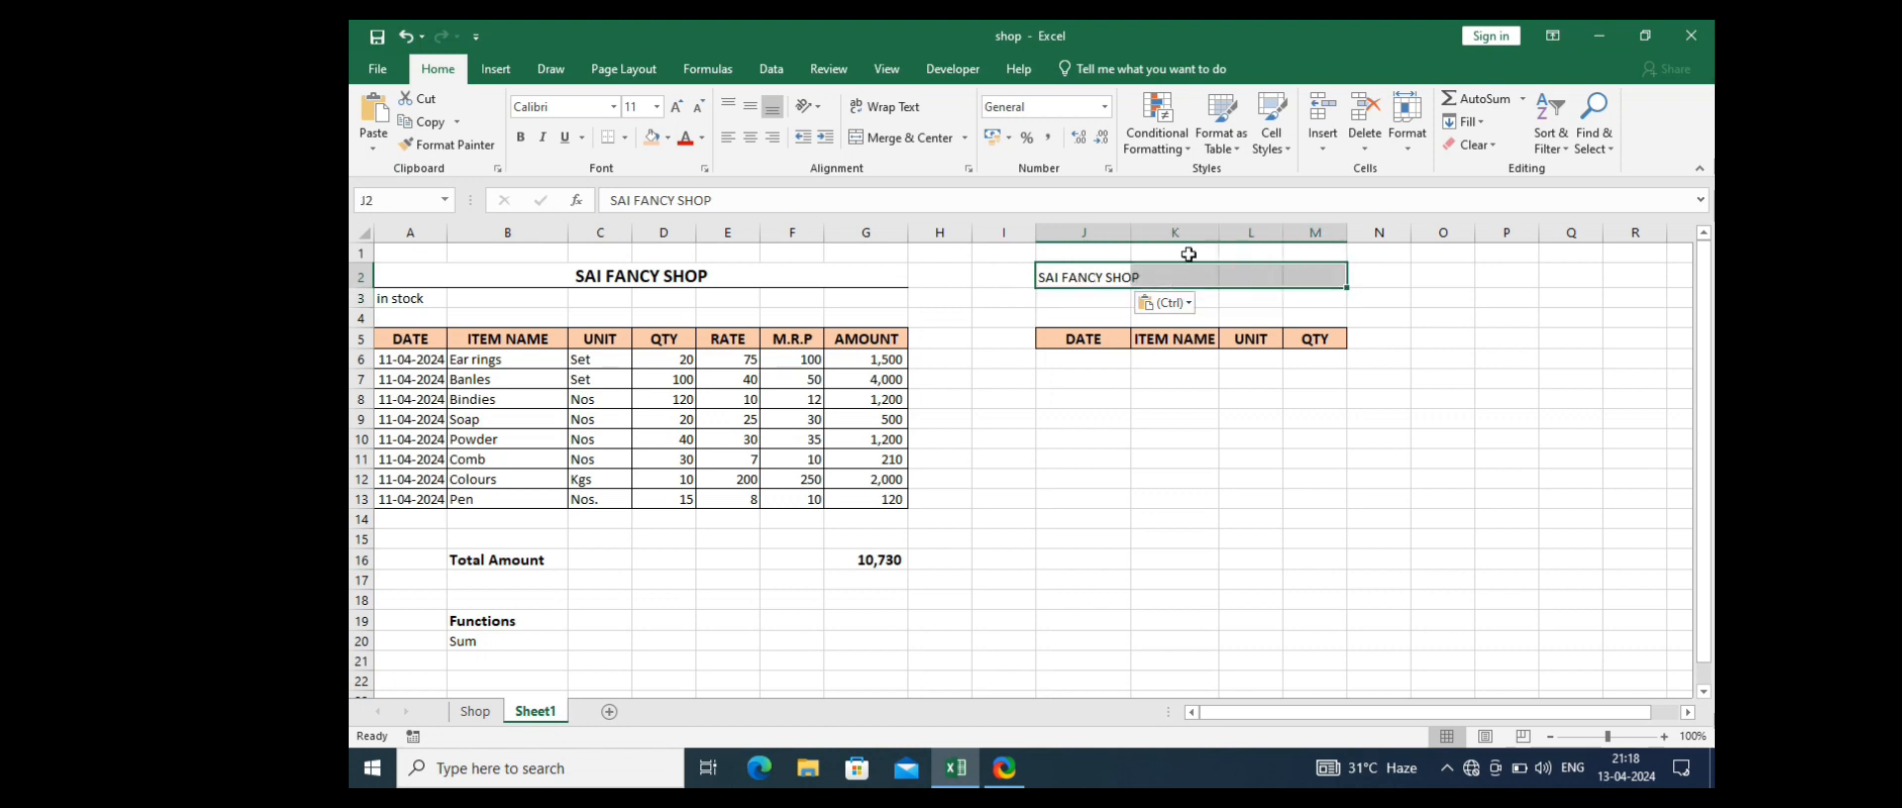
left_click(897, 138)
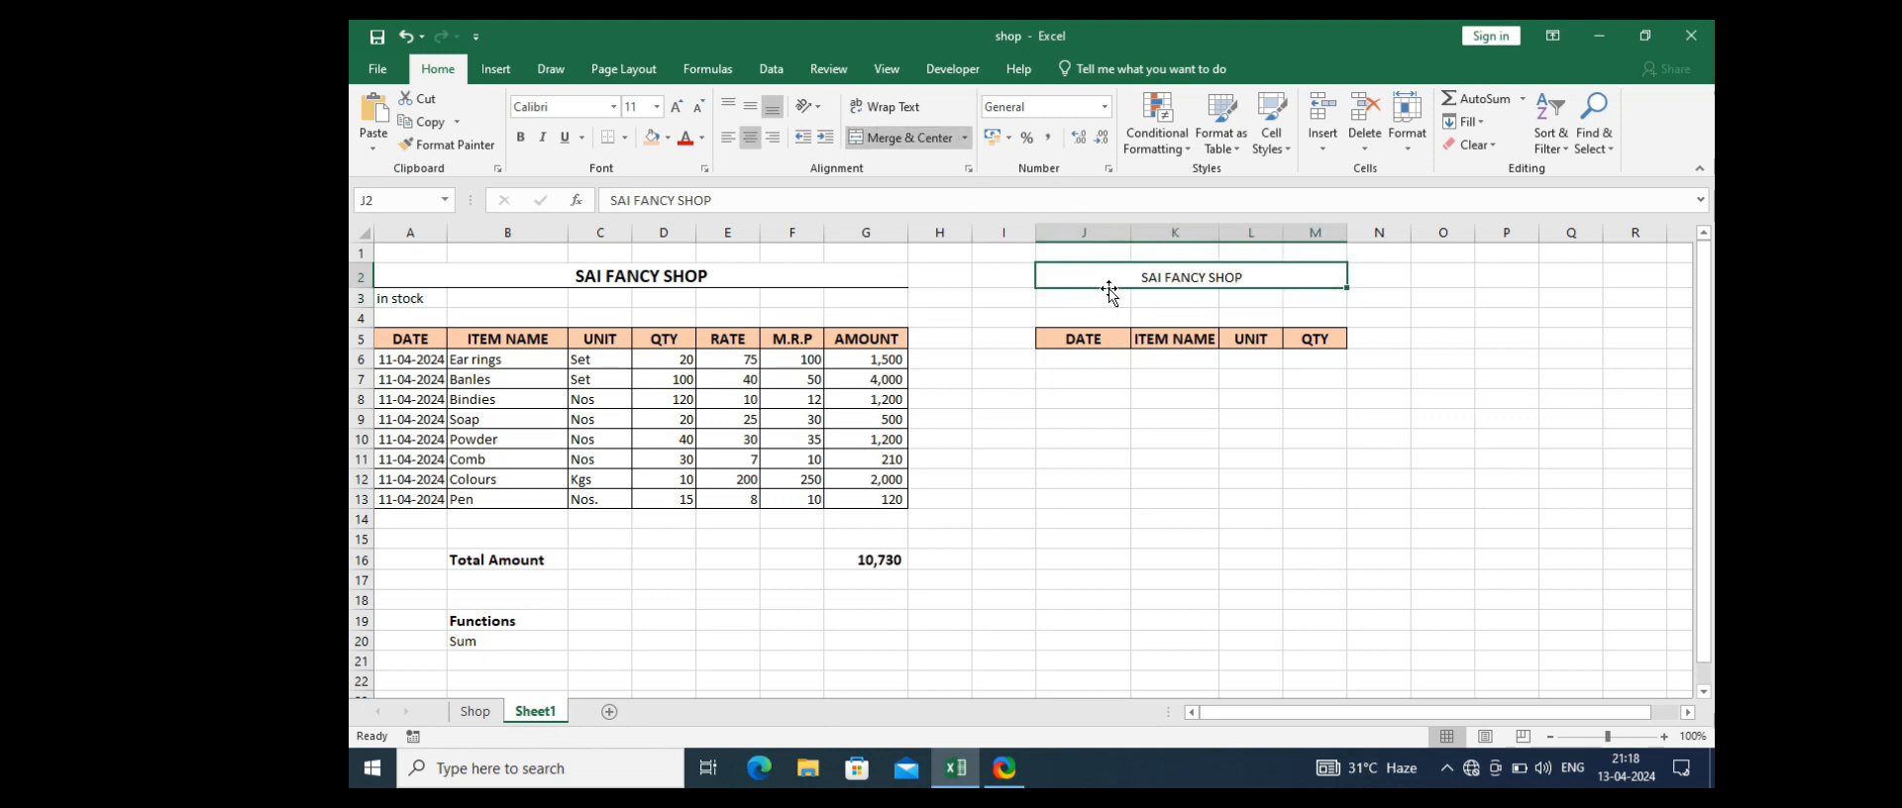
left_click(877, 138)
left_click(1090, 476)
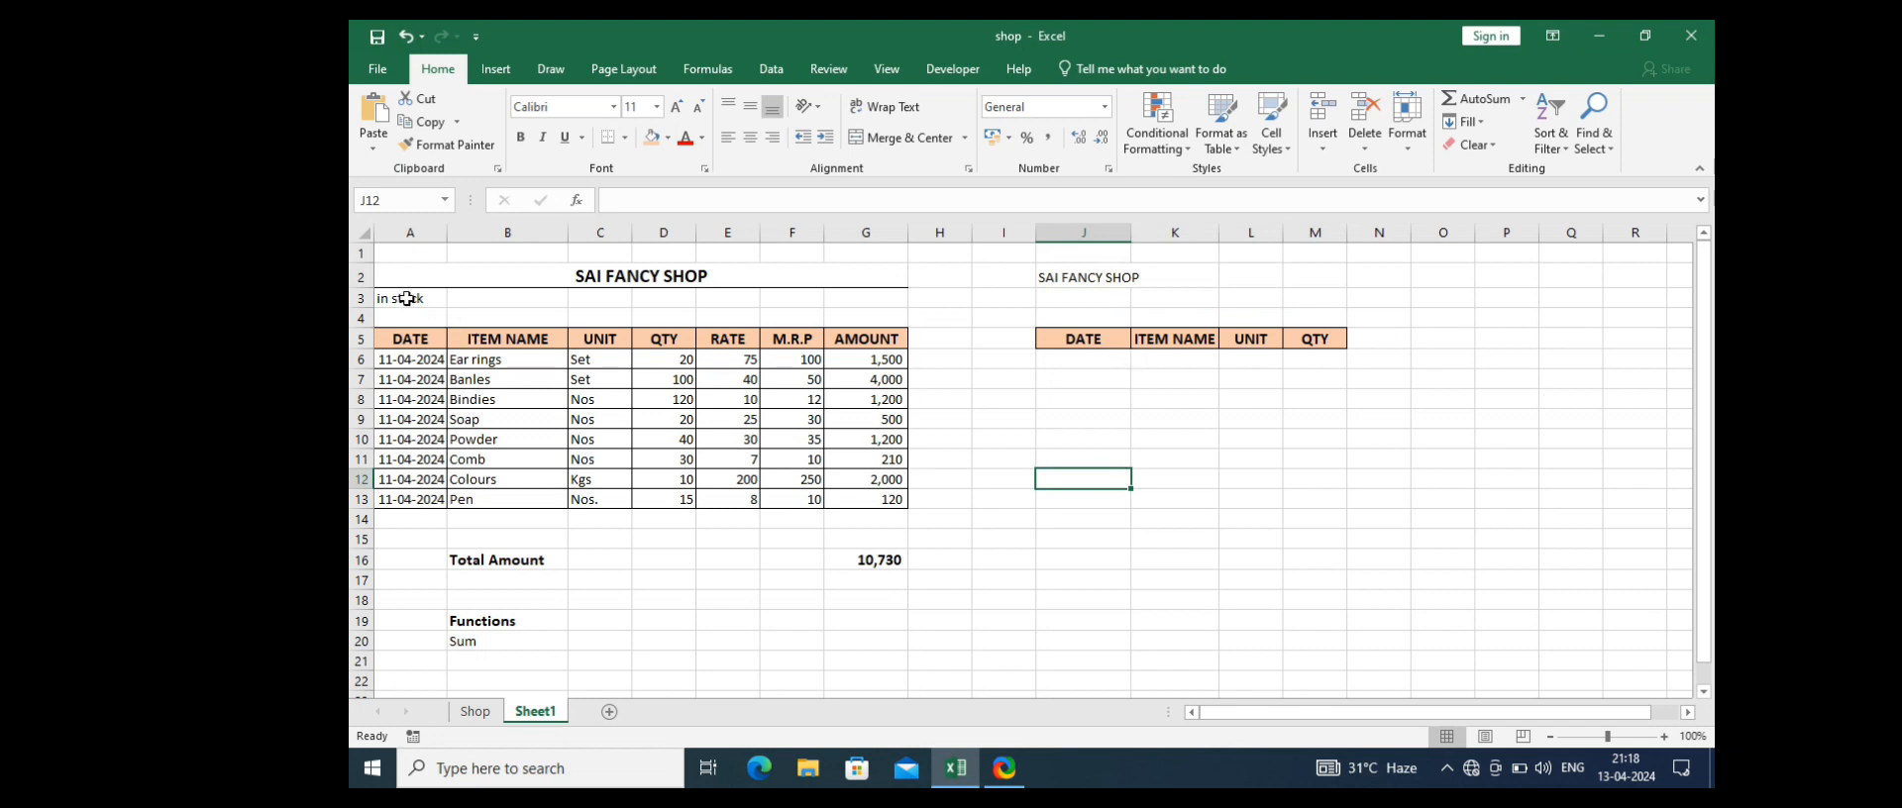
Step: Enter the label Out stock in J3 below the copied title
left_click(1070, 300)
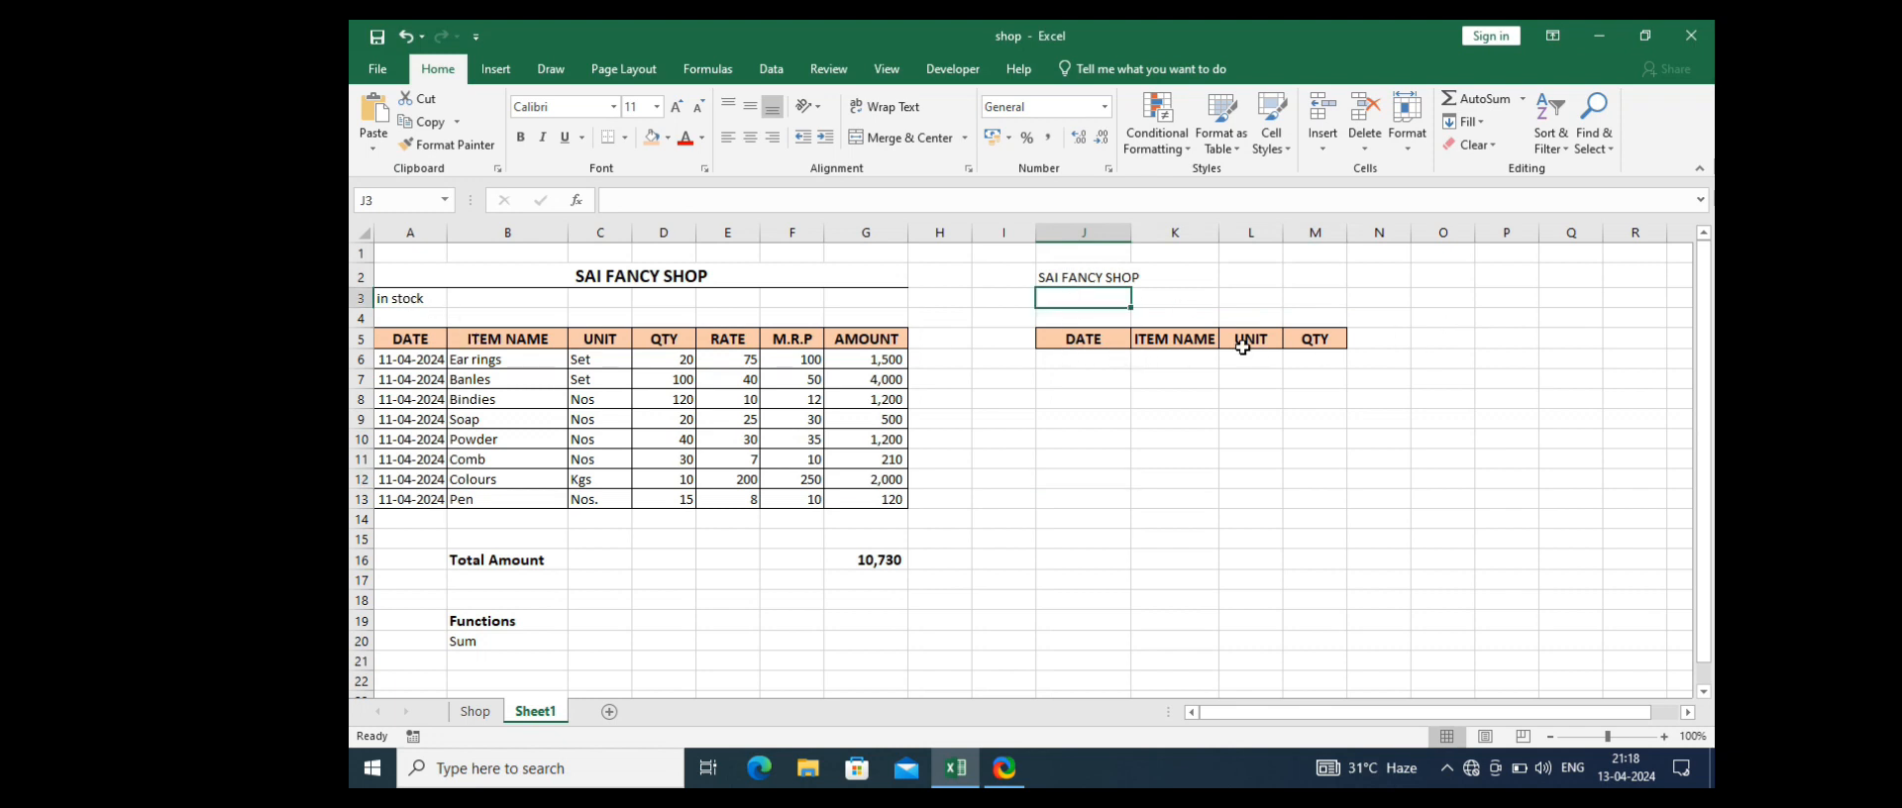
type("Out stock")
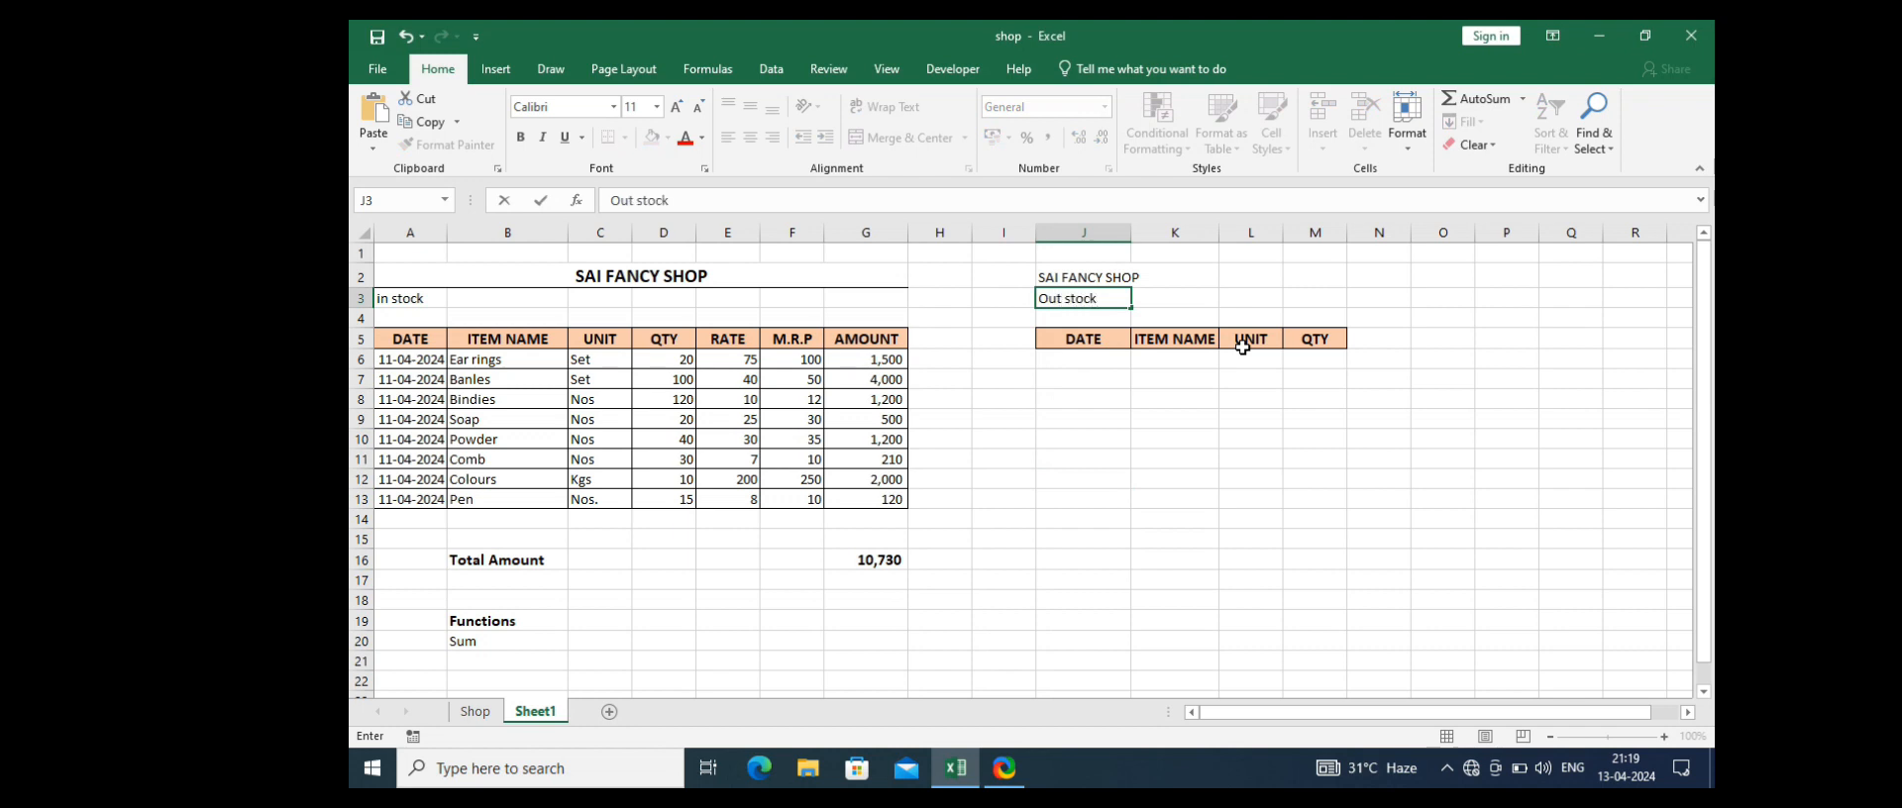
left_click(1204, 282)
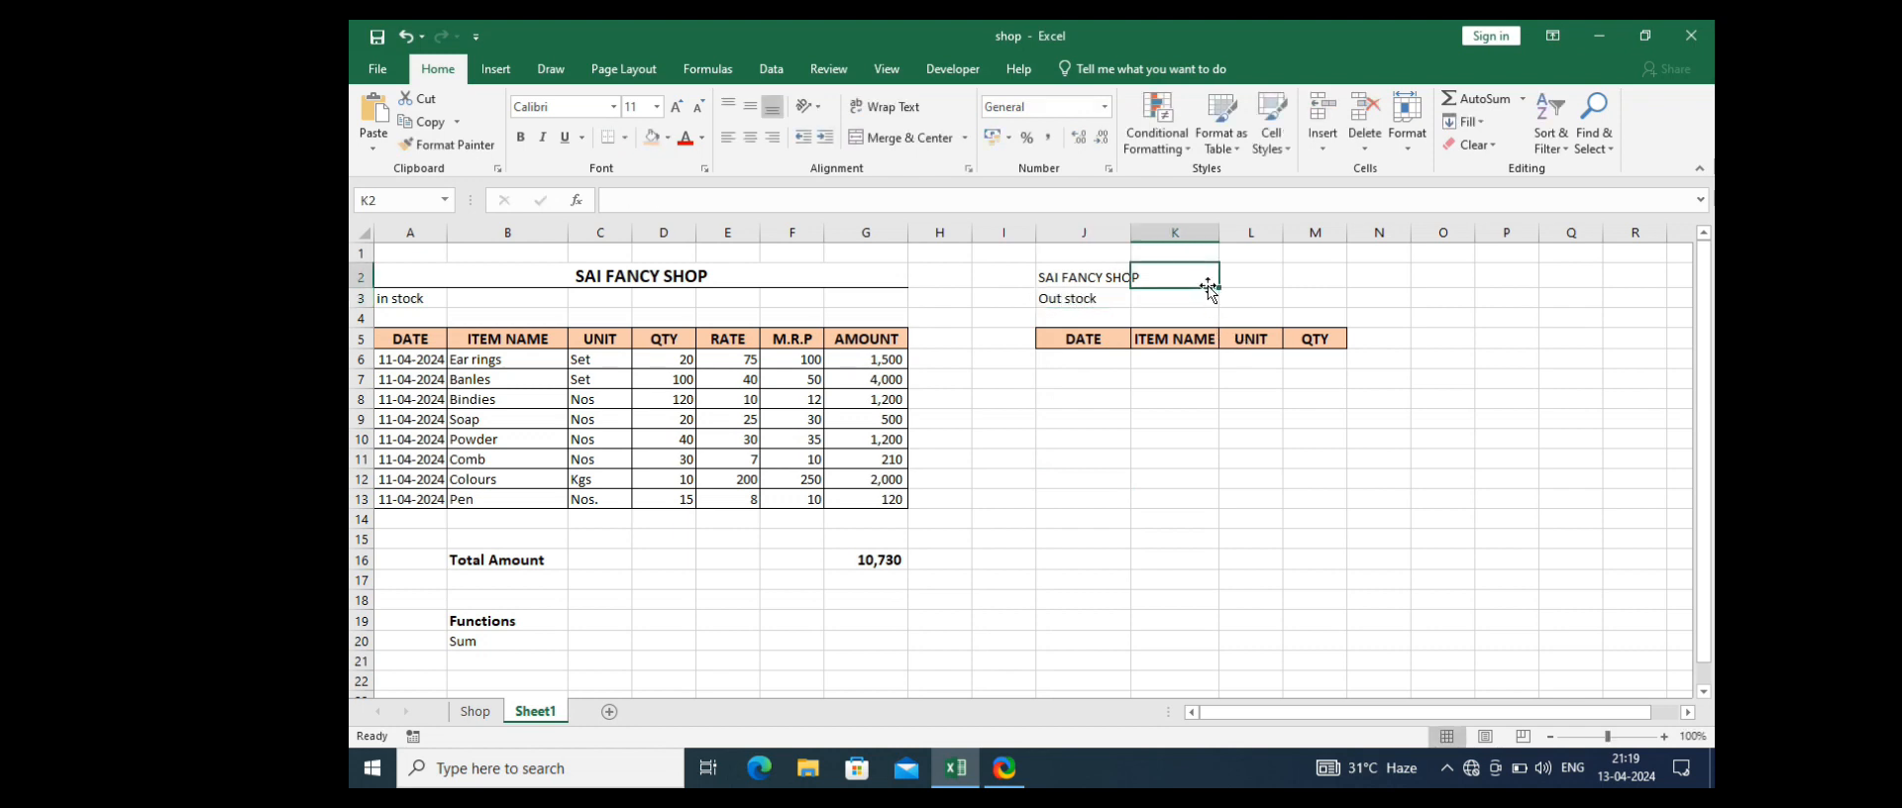
Step: Enter Ear rings in J6, the first row of the Out stock table
left_click(1093, 358)
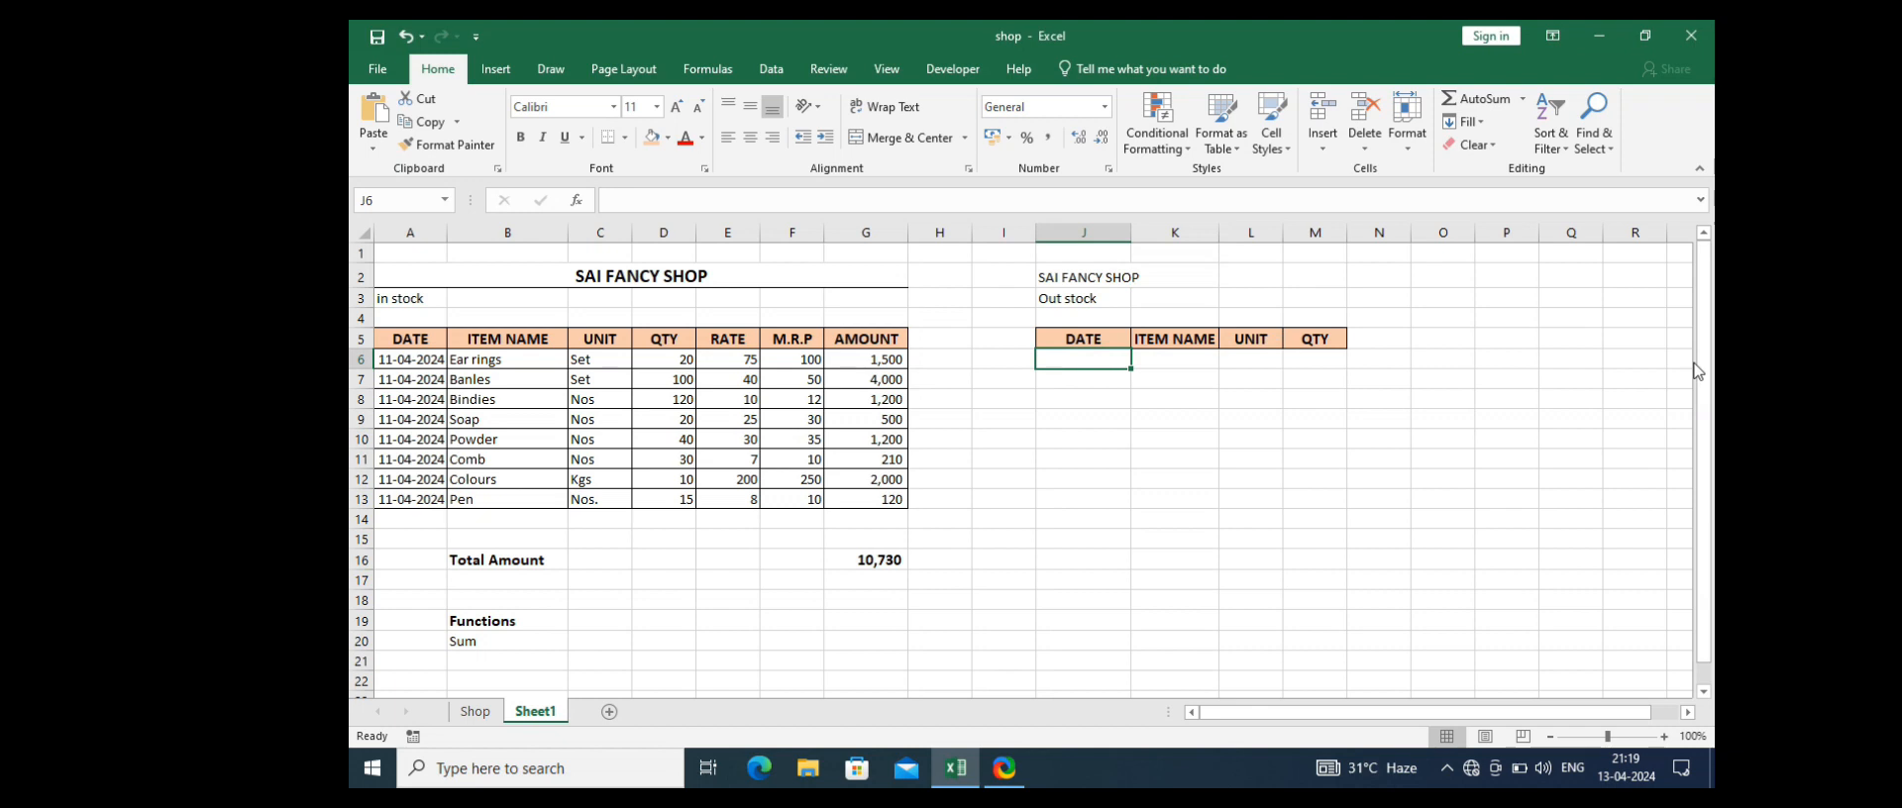
type("Ear rings")
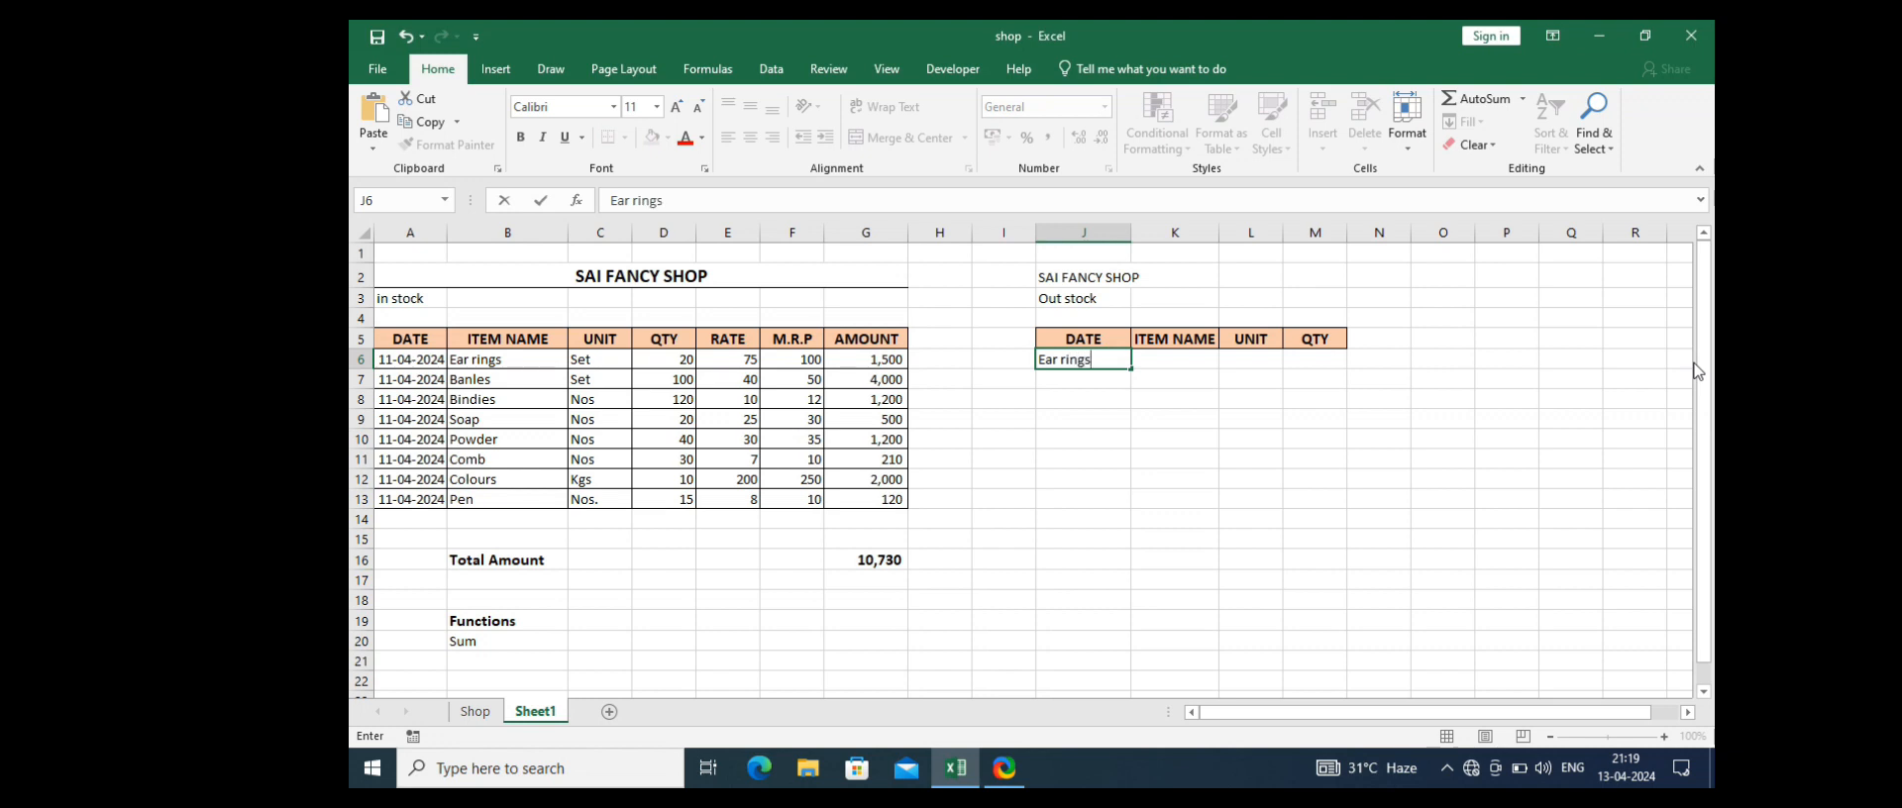
key("Return")
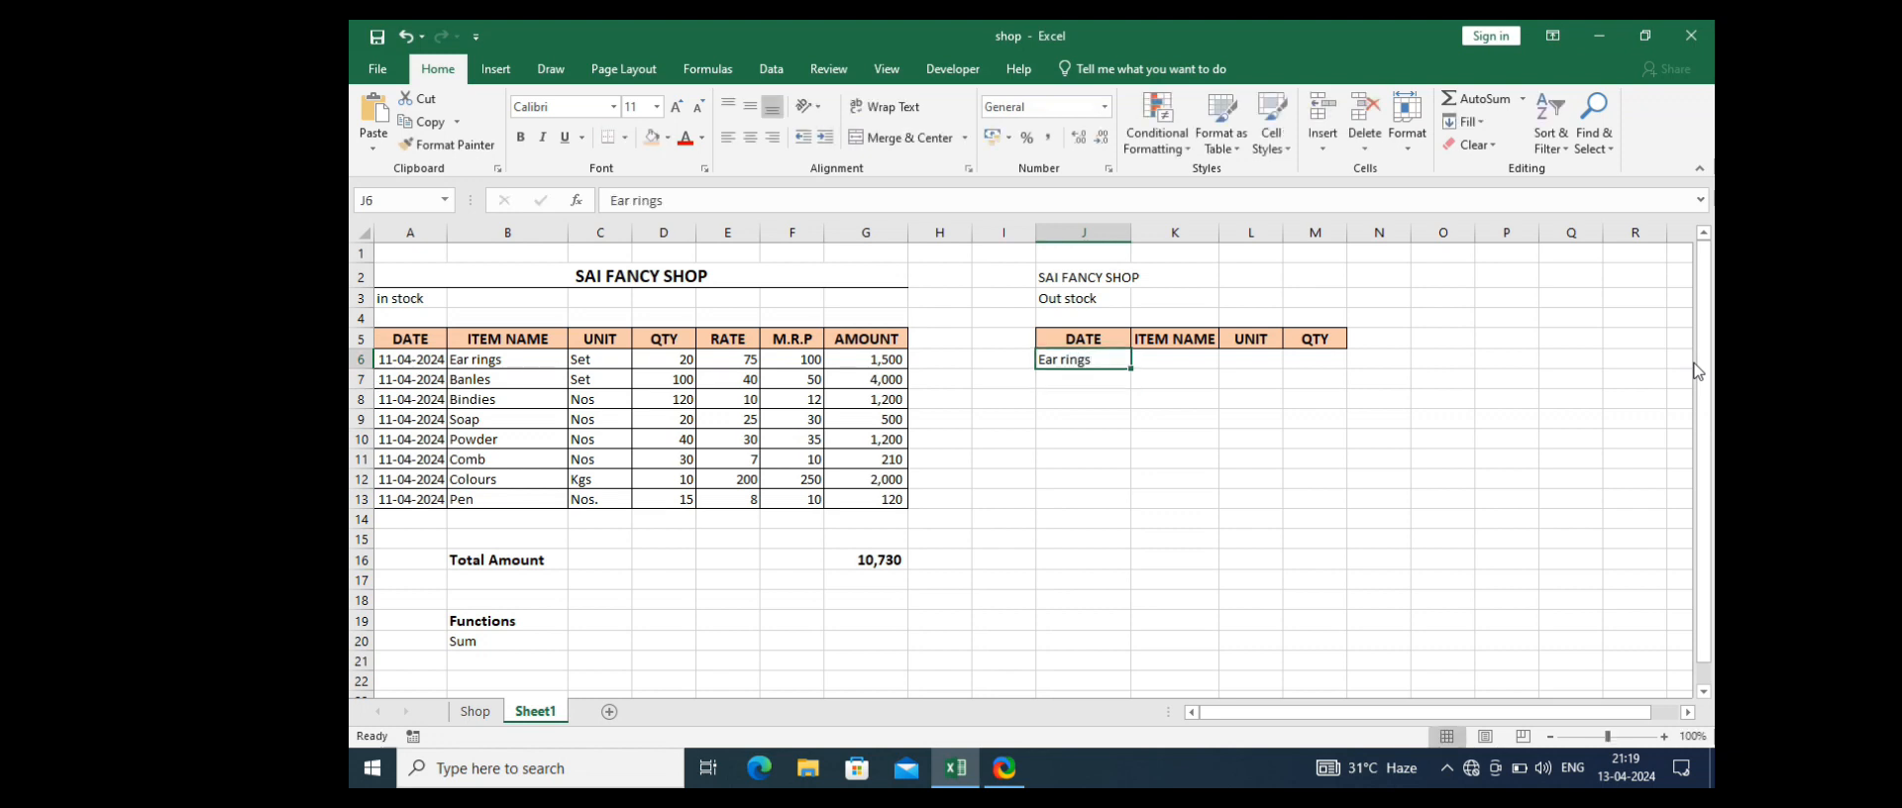
Step: Move the Ear rings entry from J6 to K6 under ITEM NAME
key("Right")
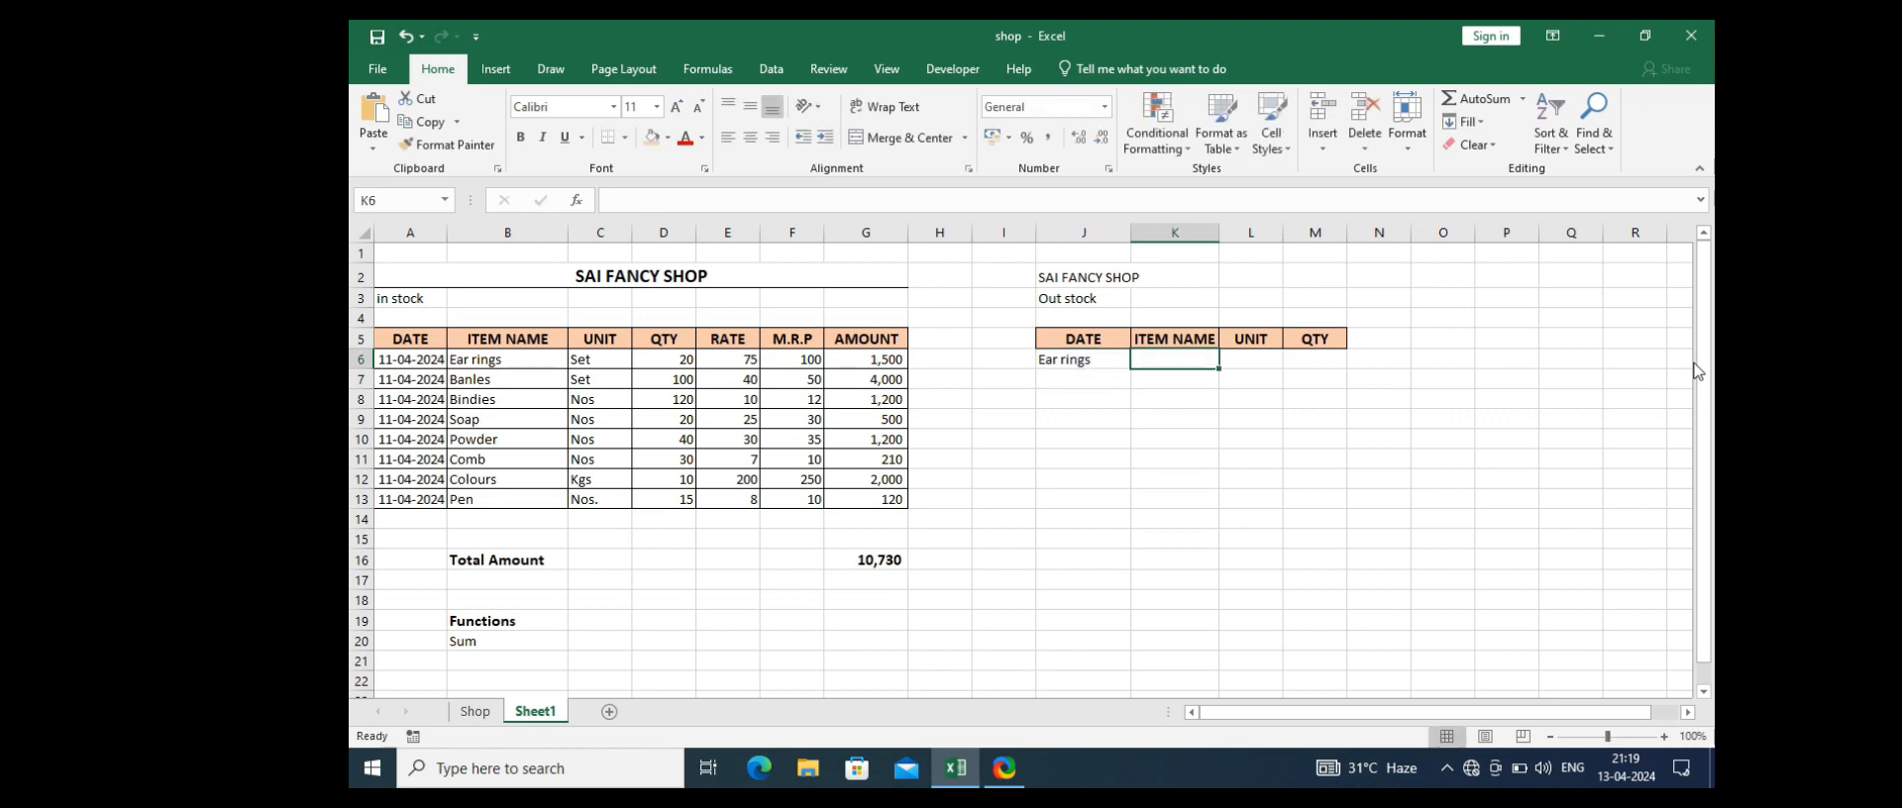
key("Left")
key("ctrl+x")
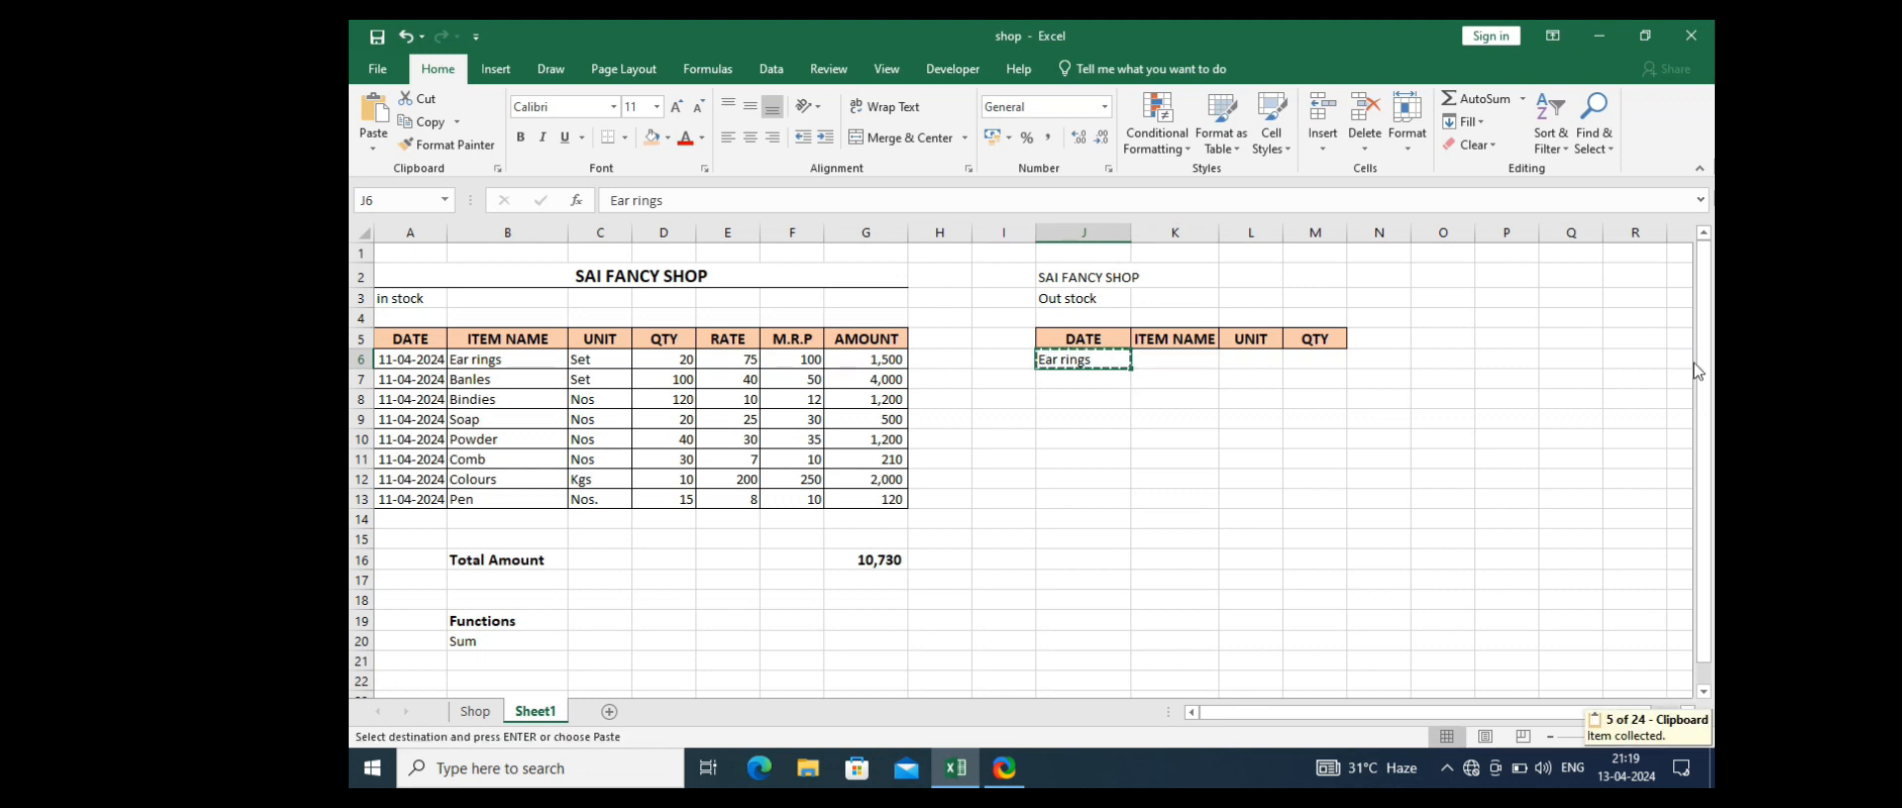
key("Right")
key("ctrl+v")
key("Left")
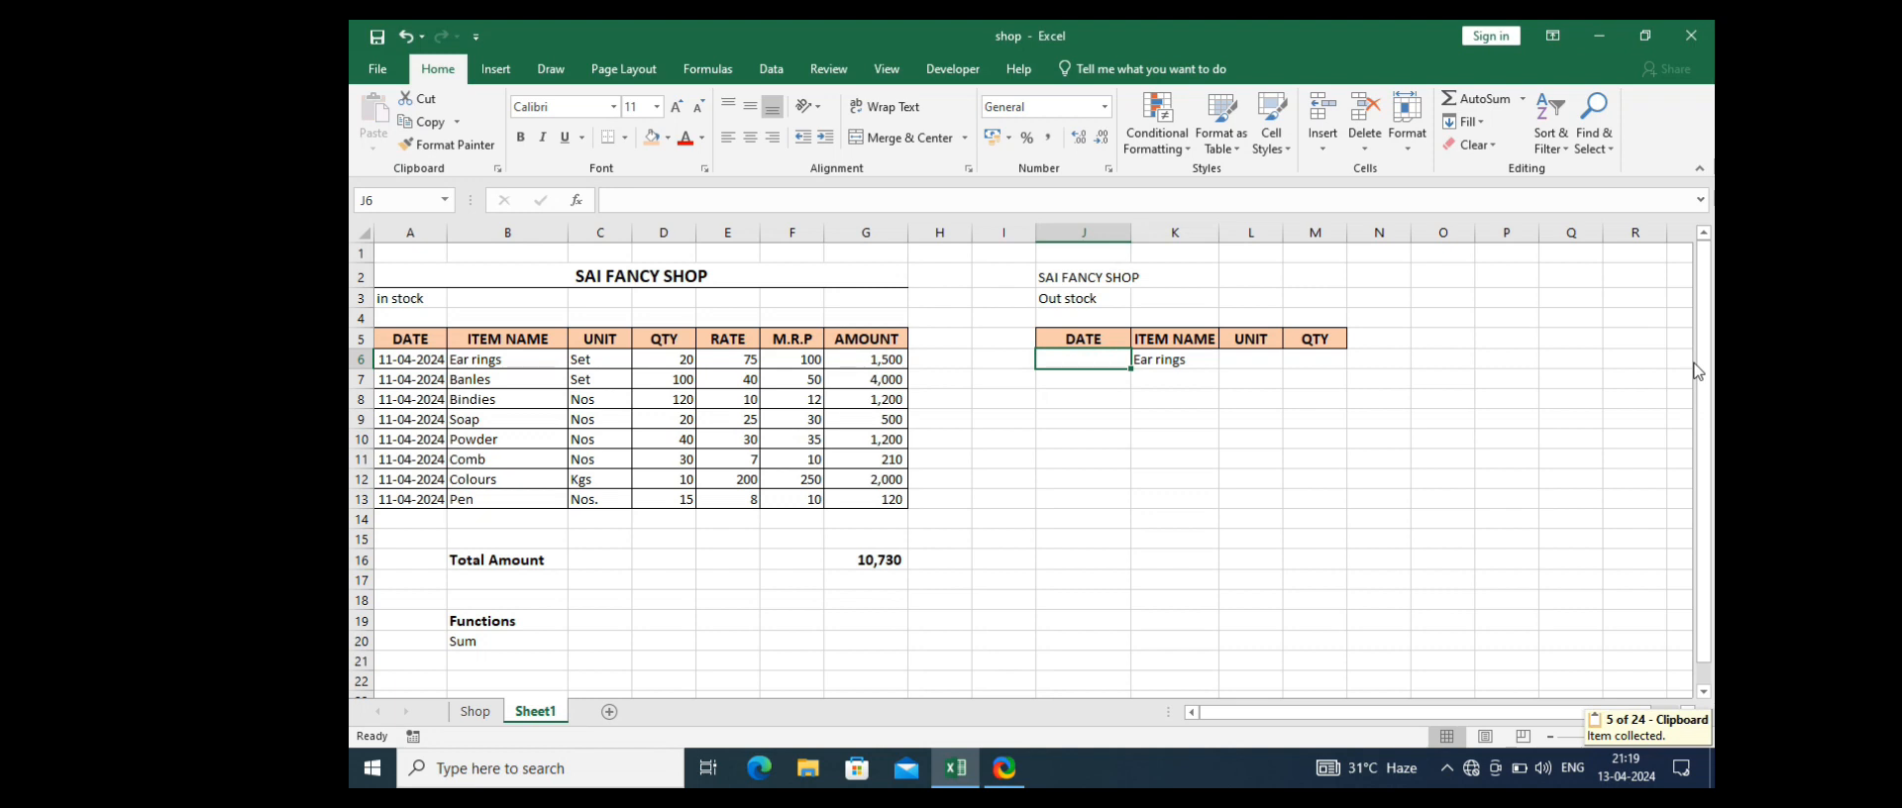
Step: Enter the date 13/04/2024 in J6 for the Ear rings row of the Out stock table
type("13")
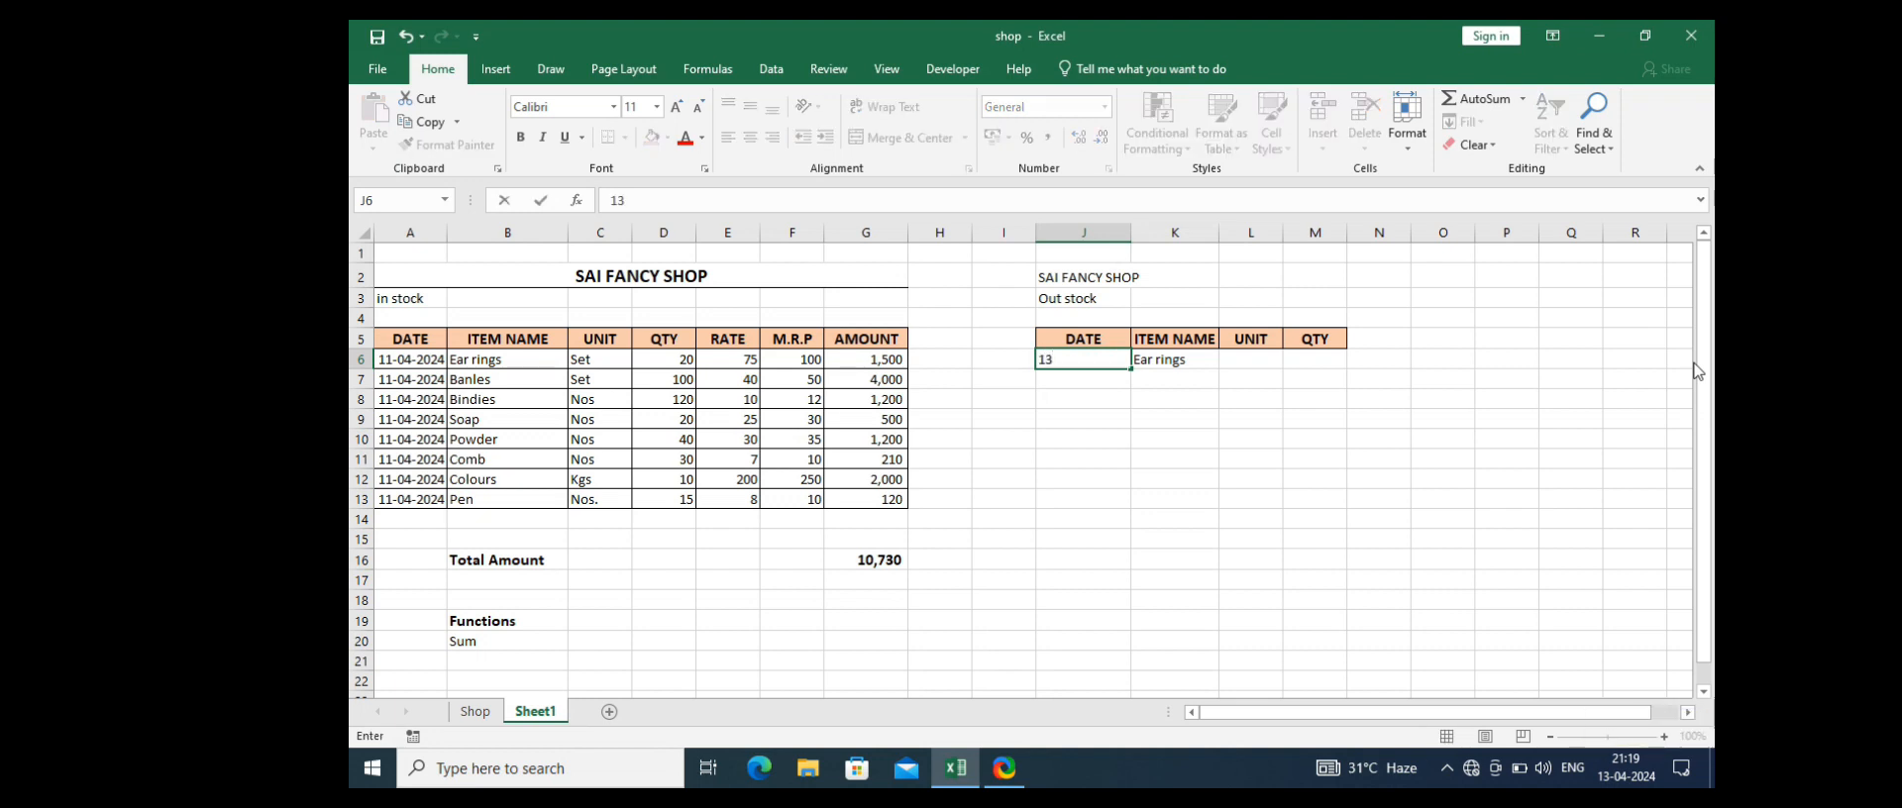
type("/04/20")
type("24")
key("Return")
key("Up")
key("Right")
key("Right")
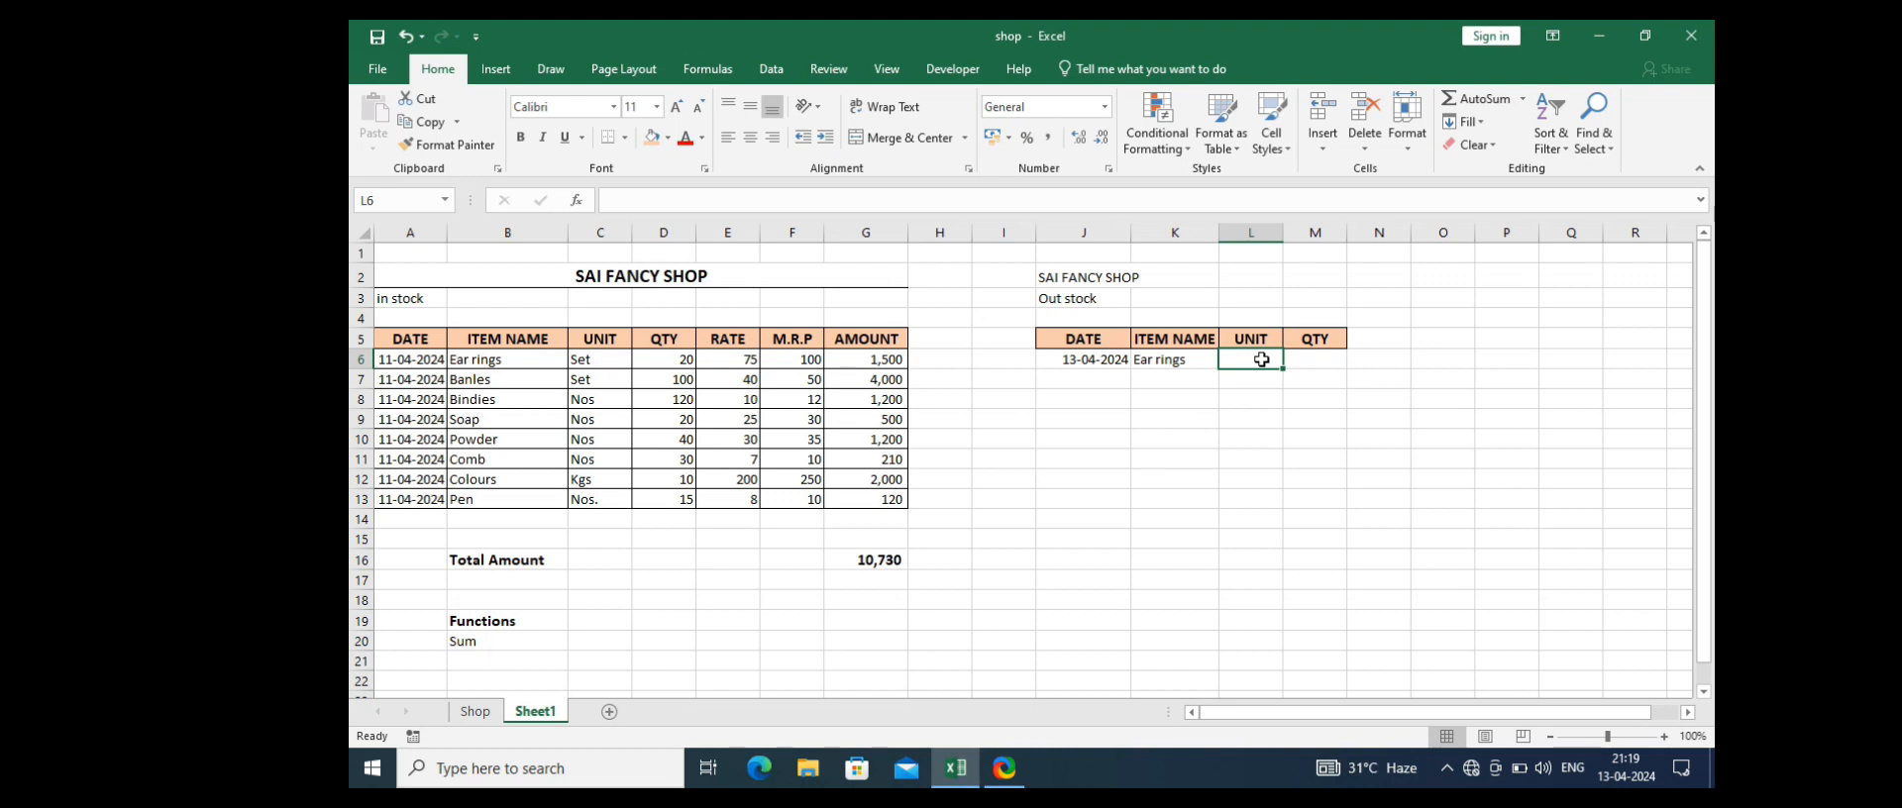
Step: Enter the header M.R.P in N5, beside the QTY header of the Out stock table
left_click(1373, 340)
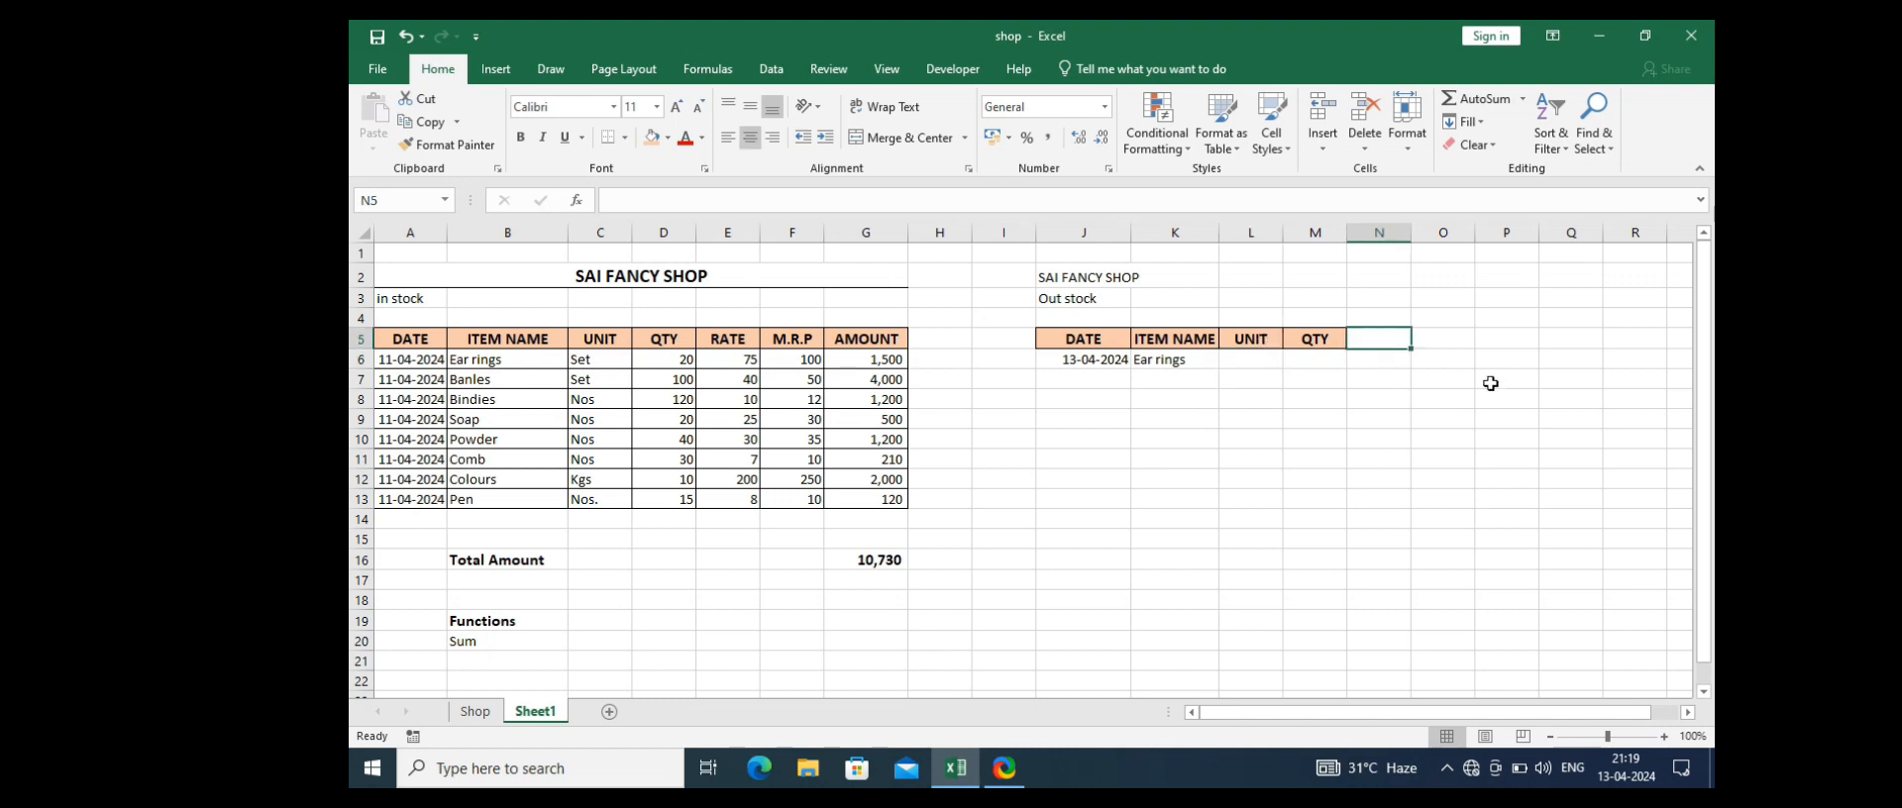
type("M.R")
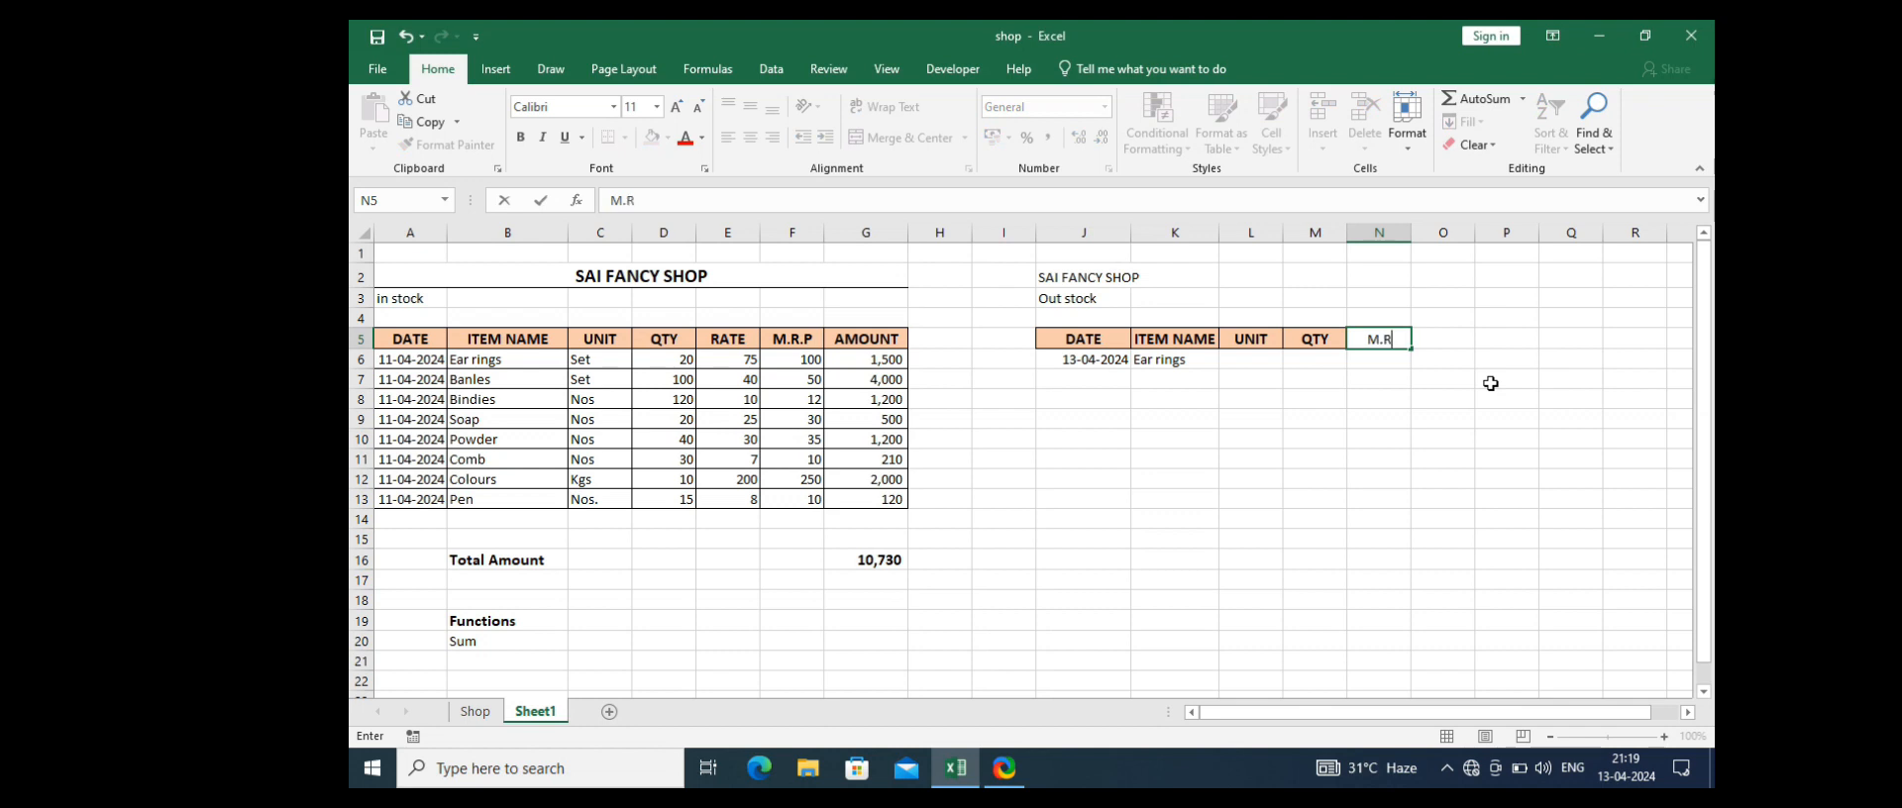
type(".P")
key("ctrl+Return")
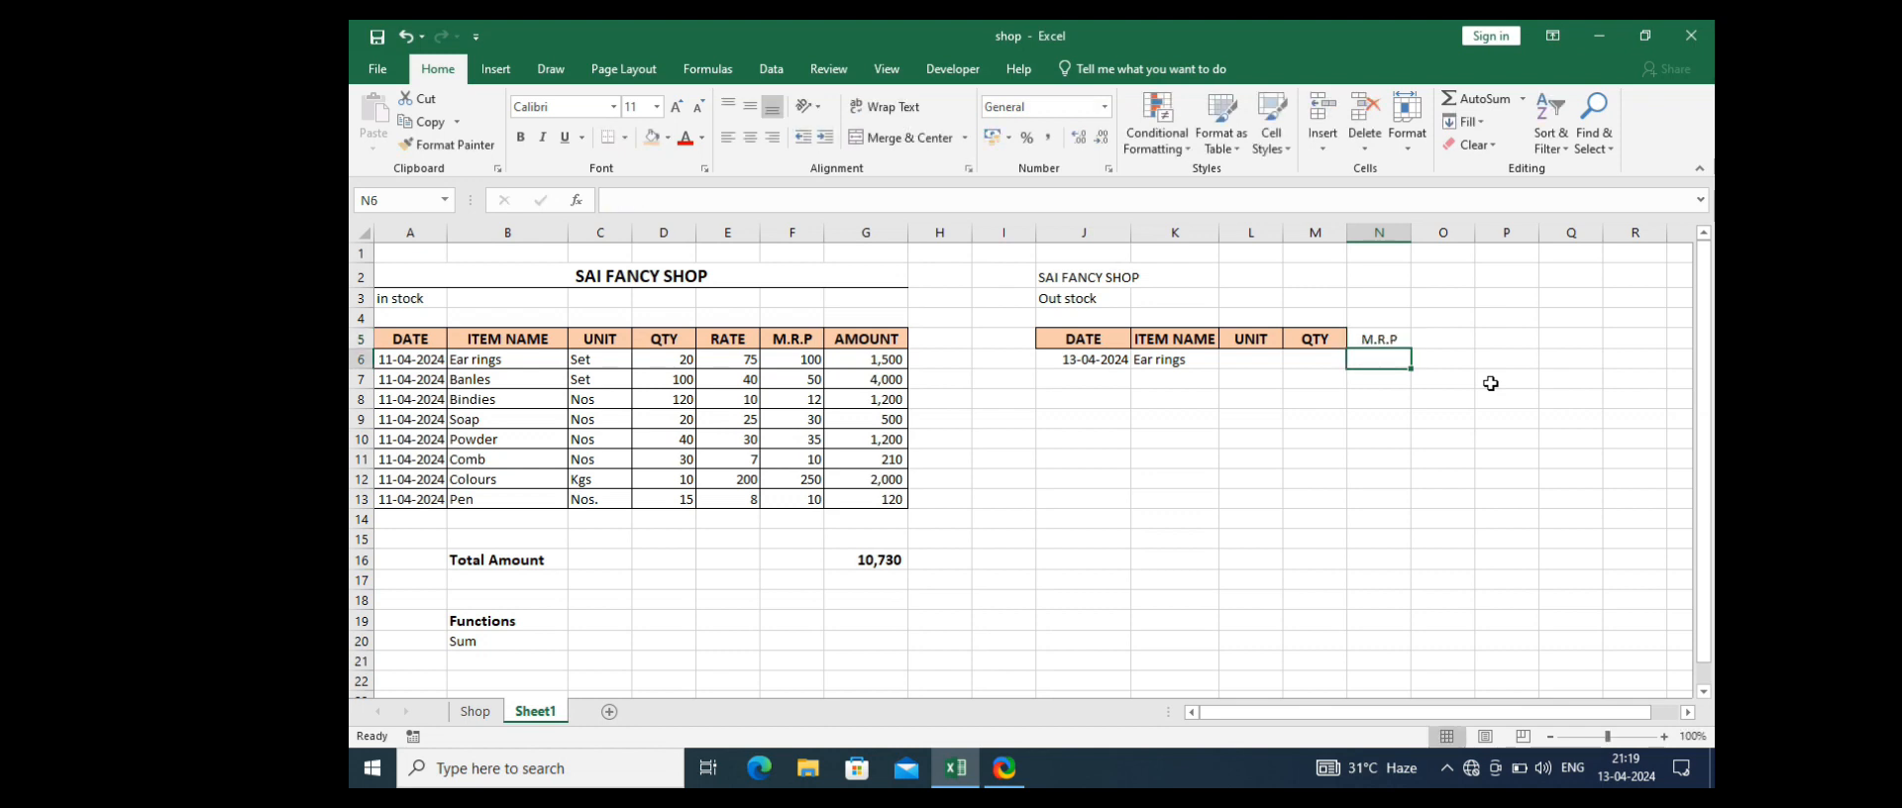
key("Tab")
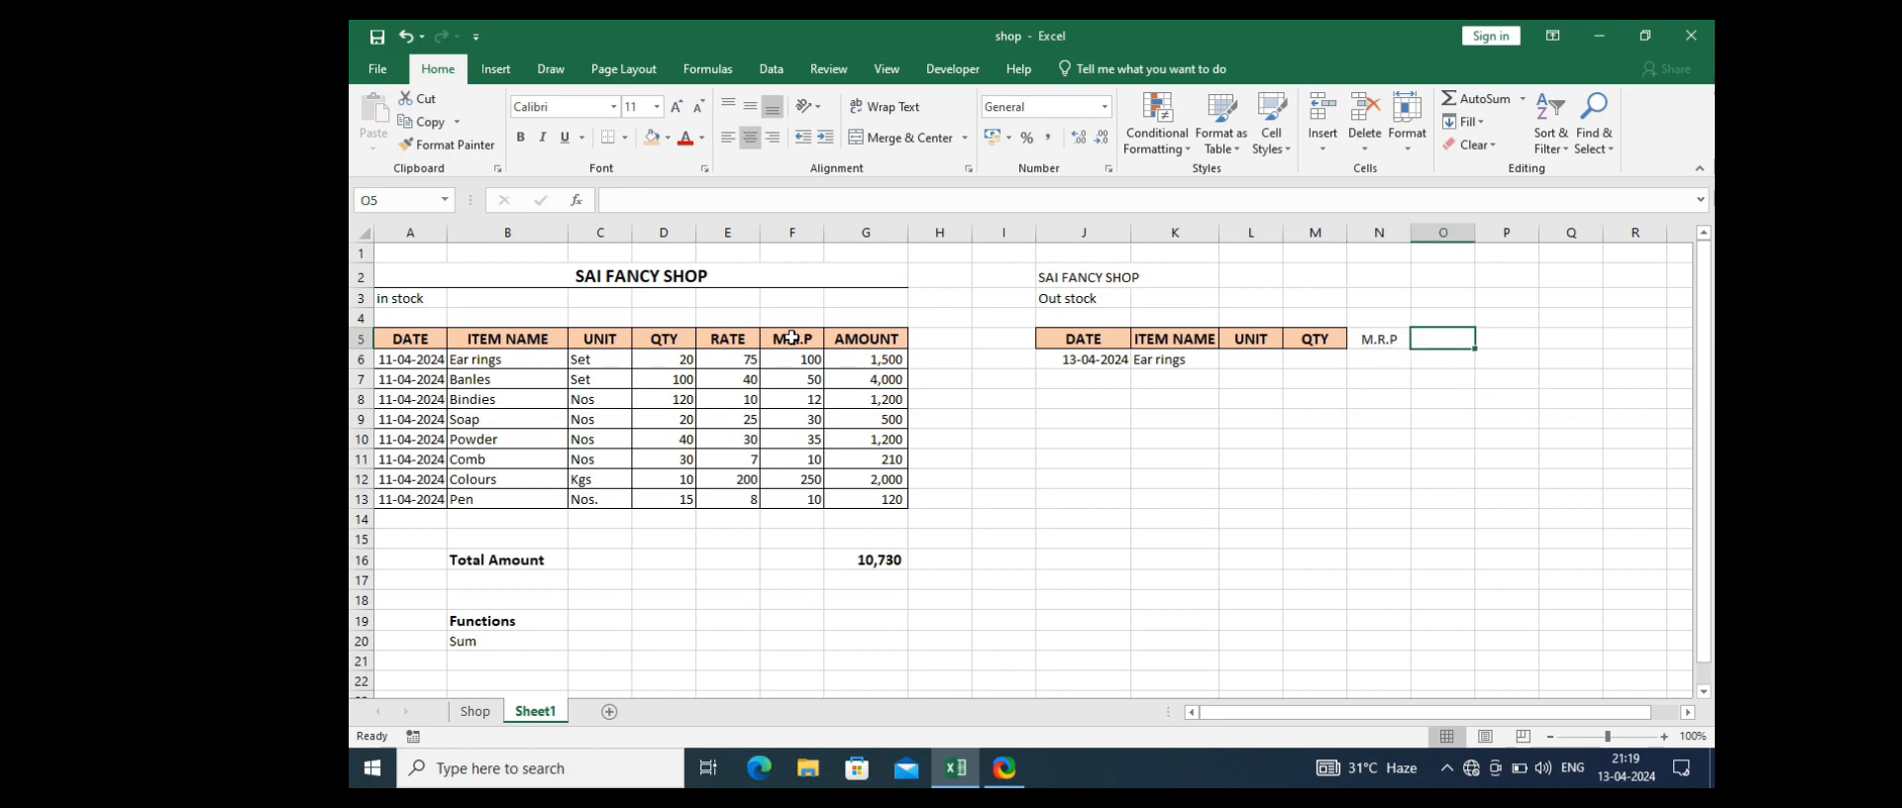
Step: Copy the formatted M.R.P and AMOUNT headers from F5:G5 to N5:O5 and autofit column O
left_click_drag(795, 337, 864, 340)
key("ctrl+c")
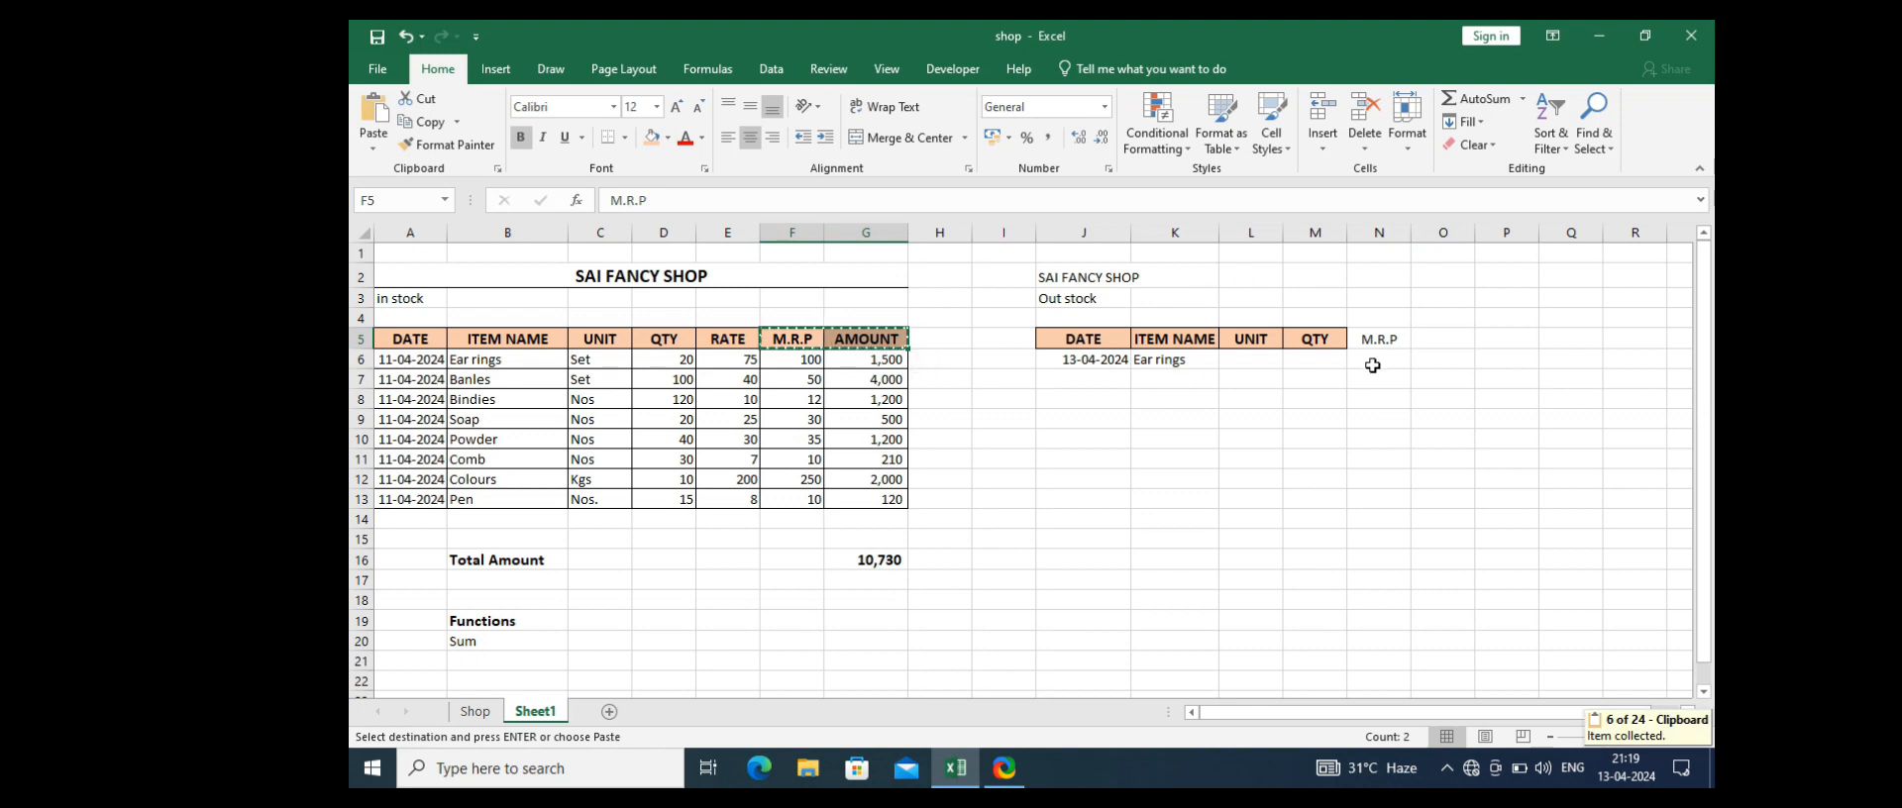
left_click(1375, 339)
key("ctrl+v")
key("ctrl")
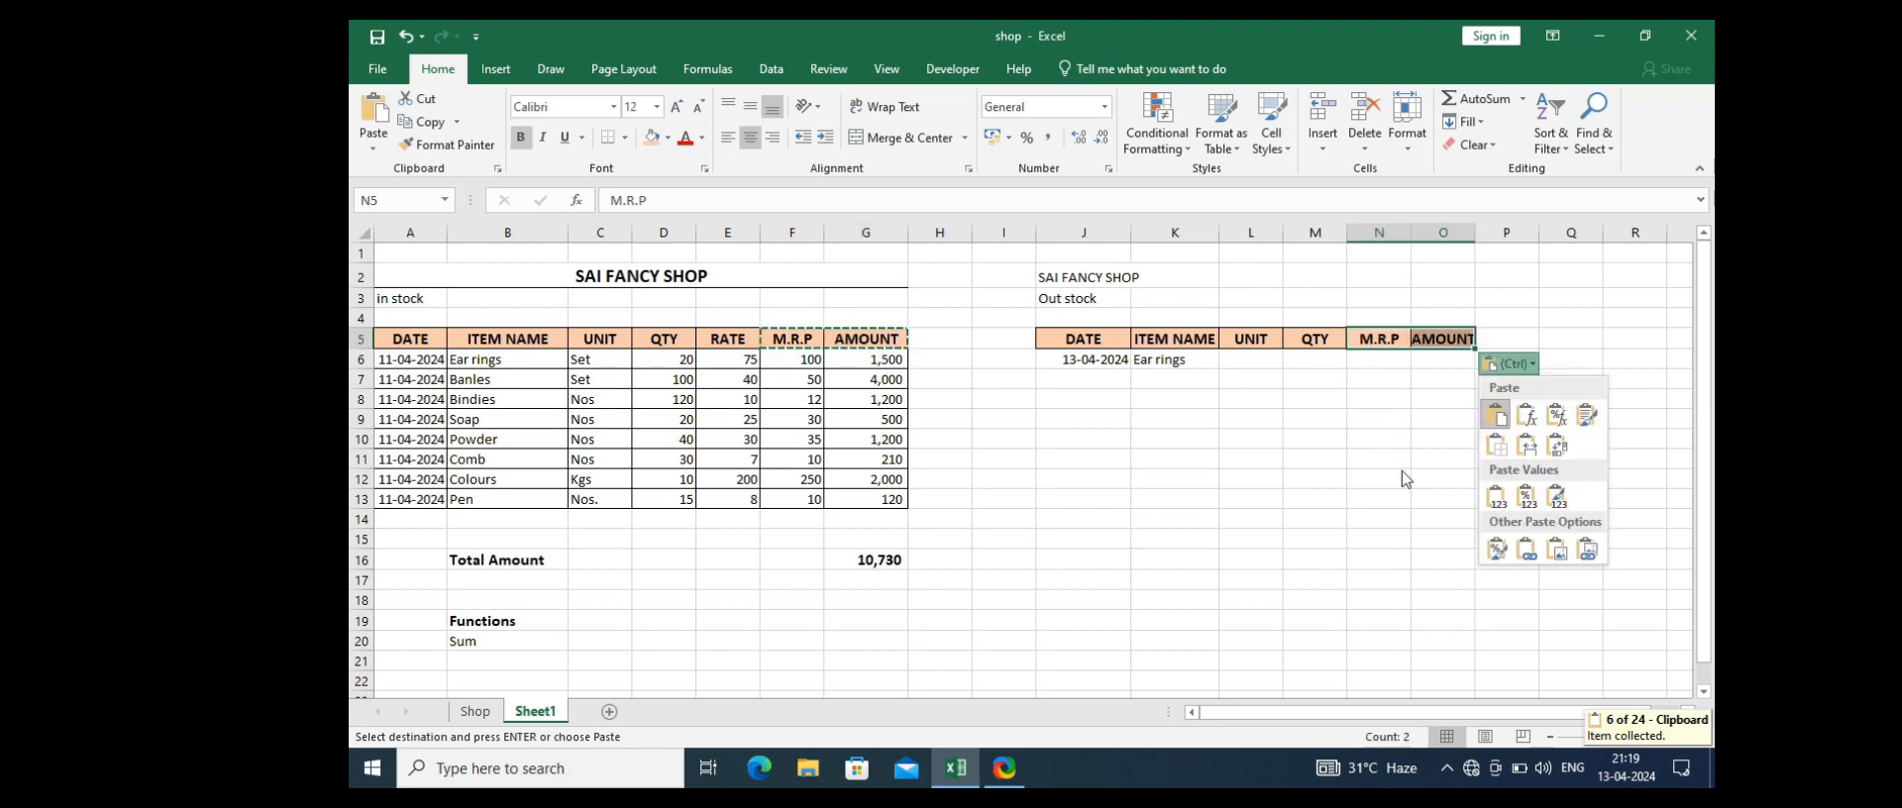
left_click(1397, 414)
double_click(1475, 231)
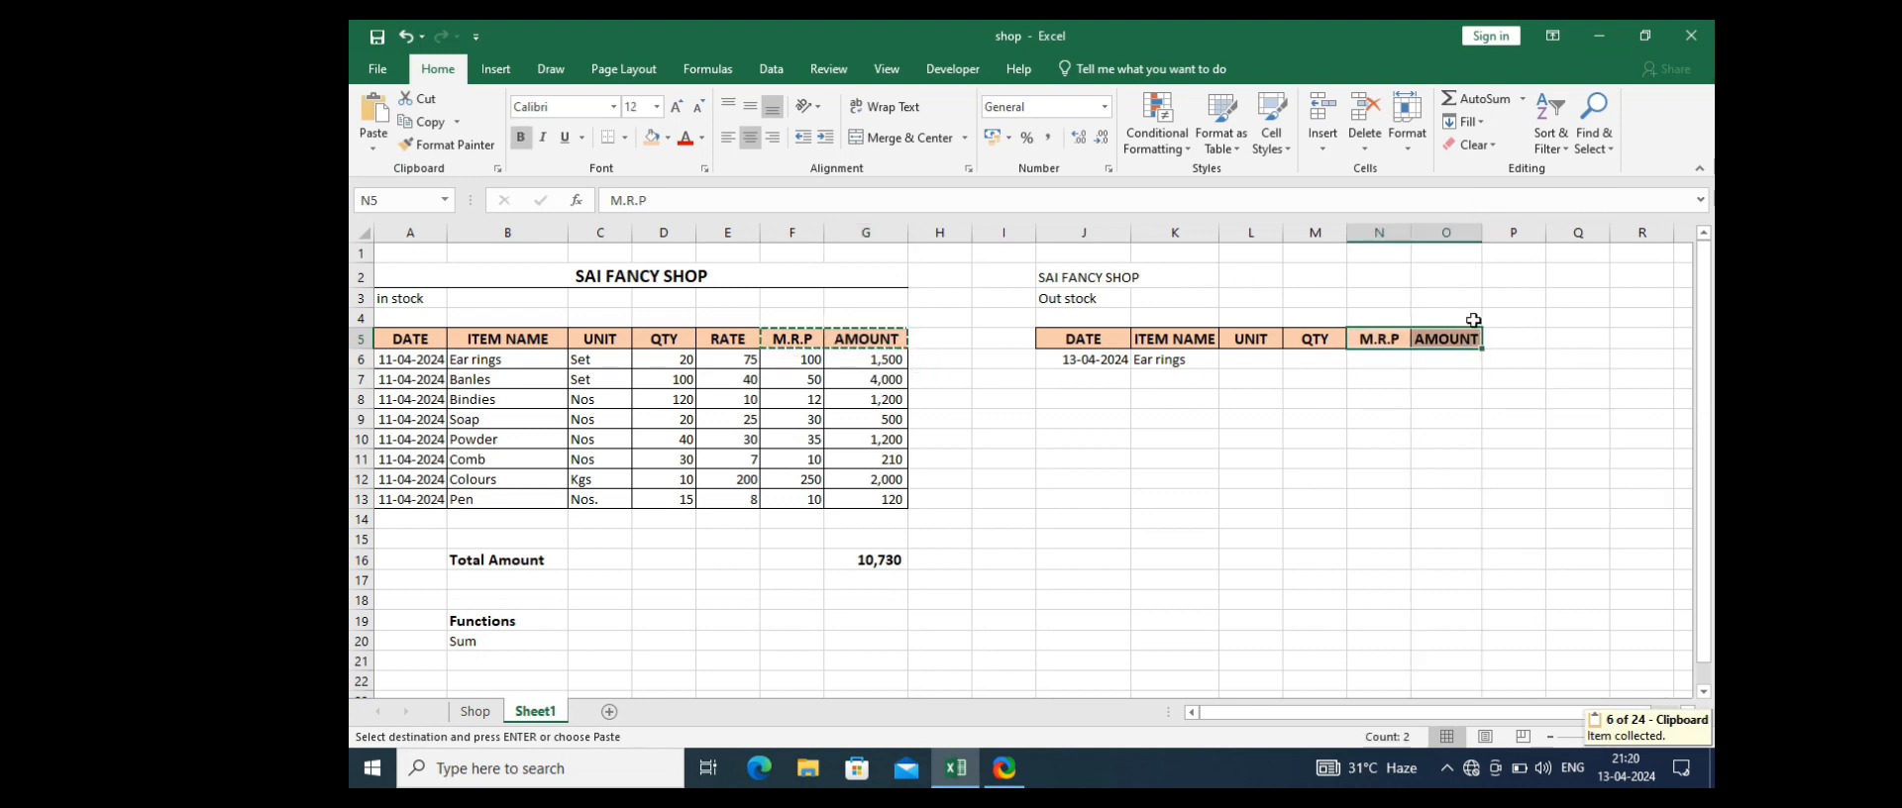
left_click(1469, 413)
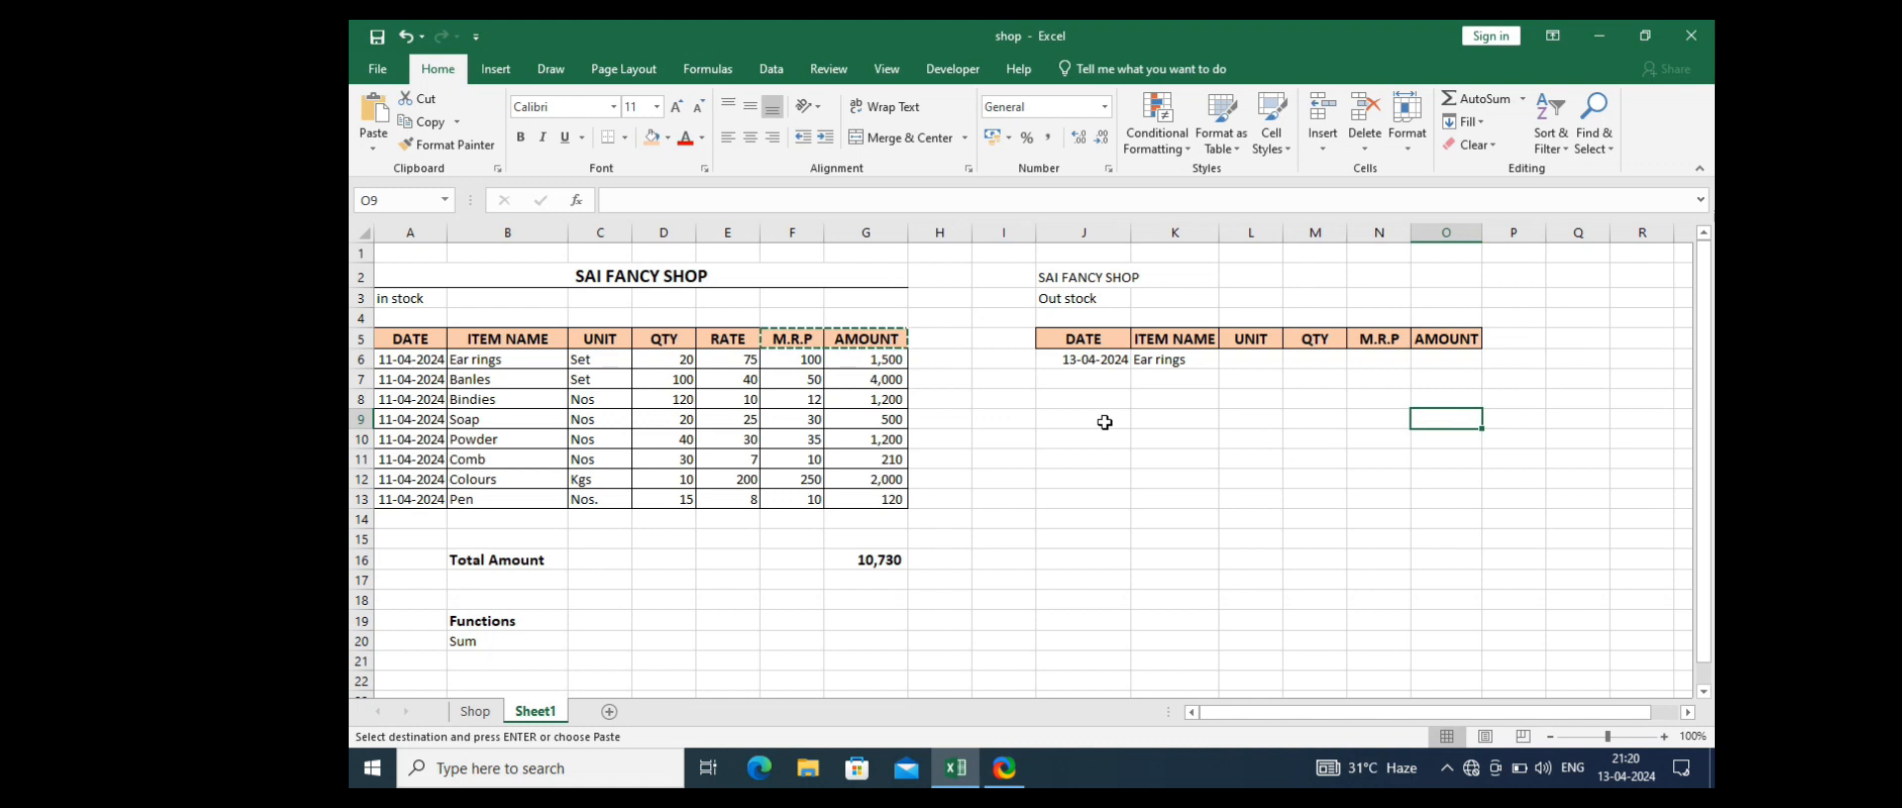
Step: Enter the formula =M6*N6 in O6 to multiply quantity by M.R.P in the Out stock table
left_click(1239, 361)
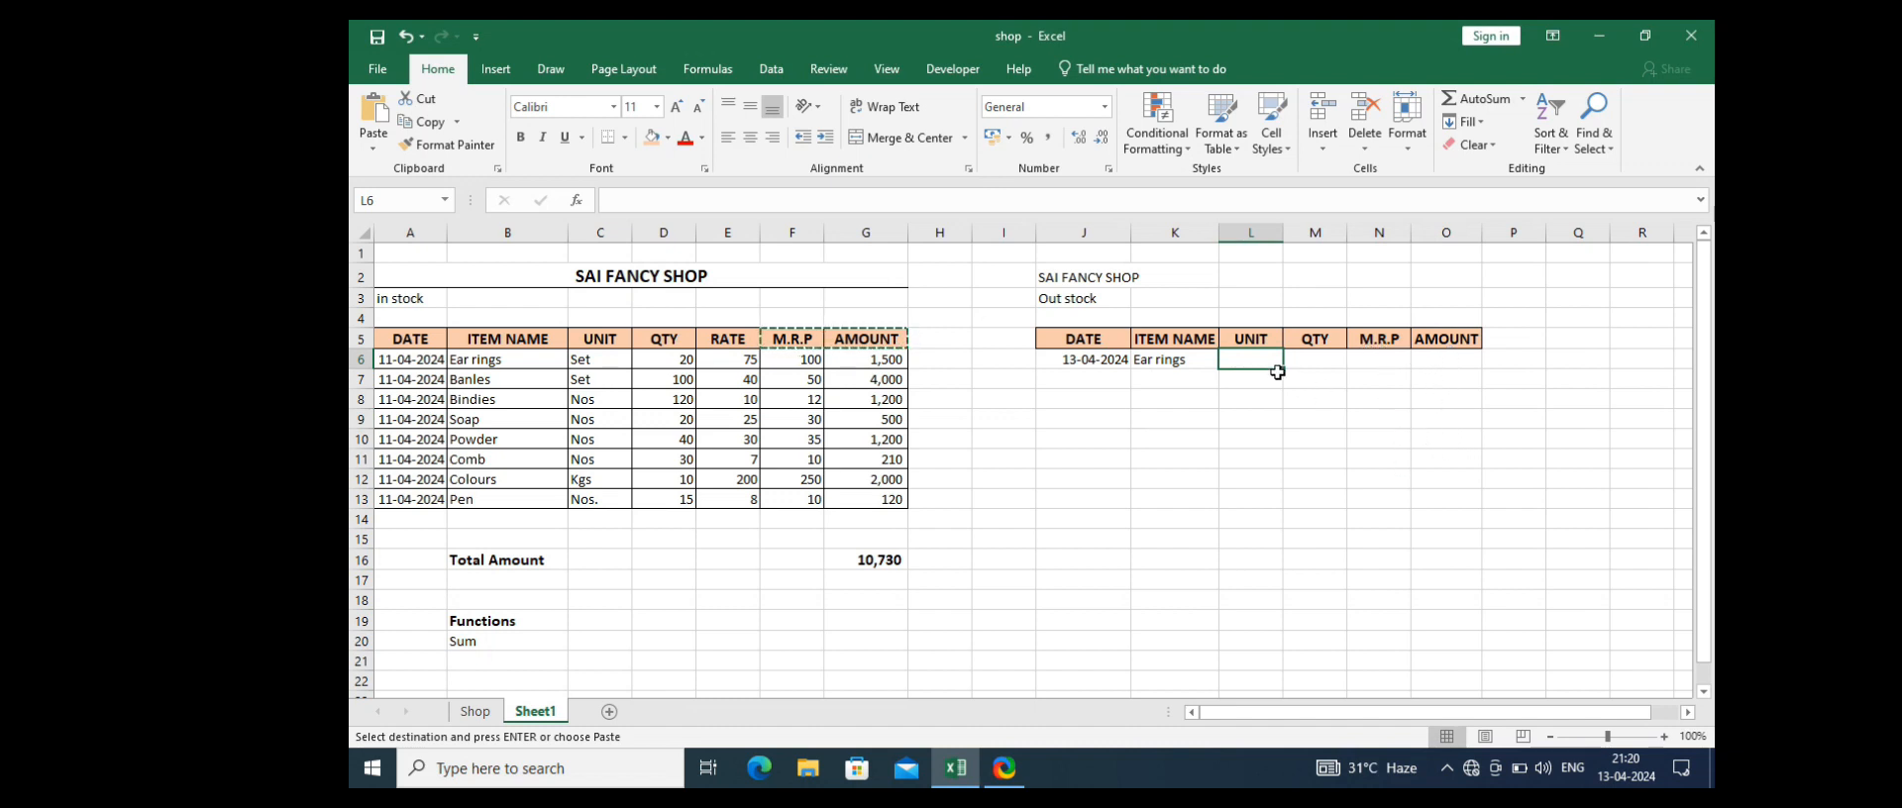
left_click(1457, 359)
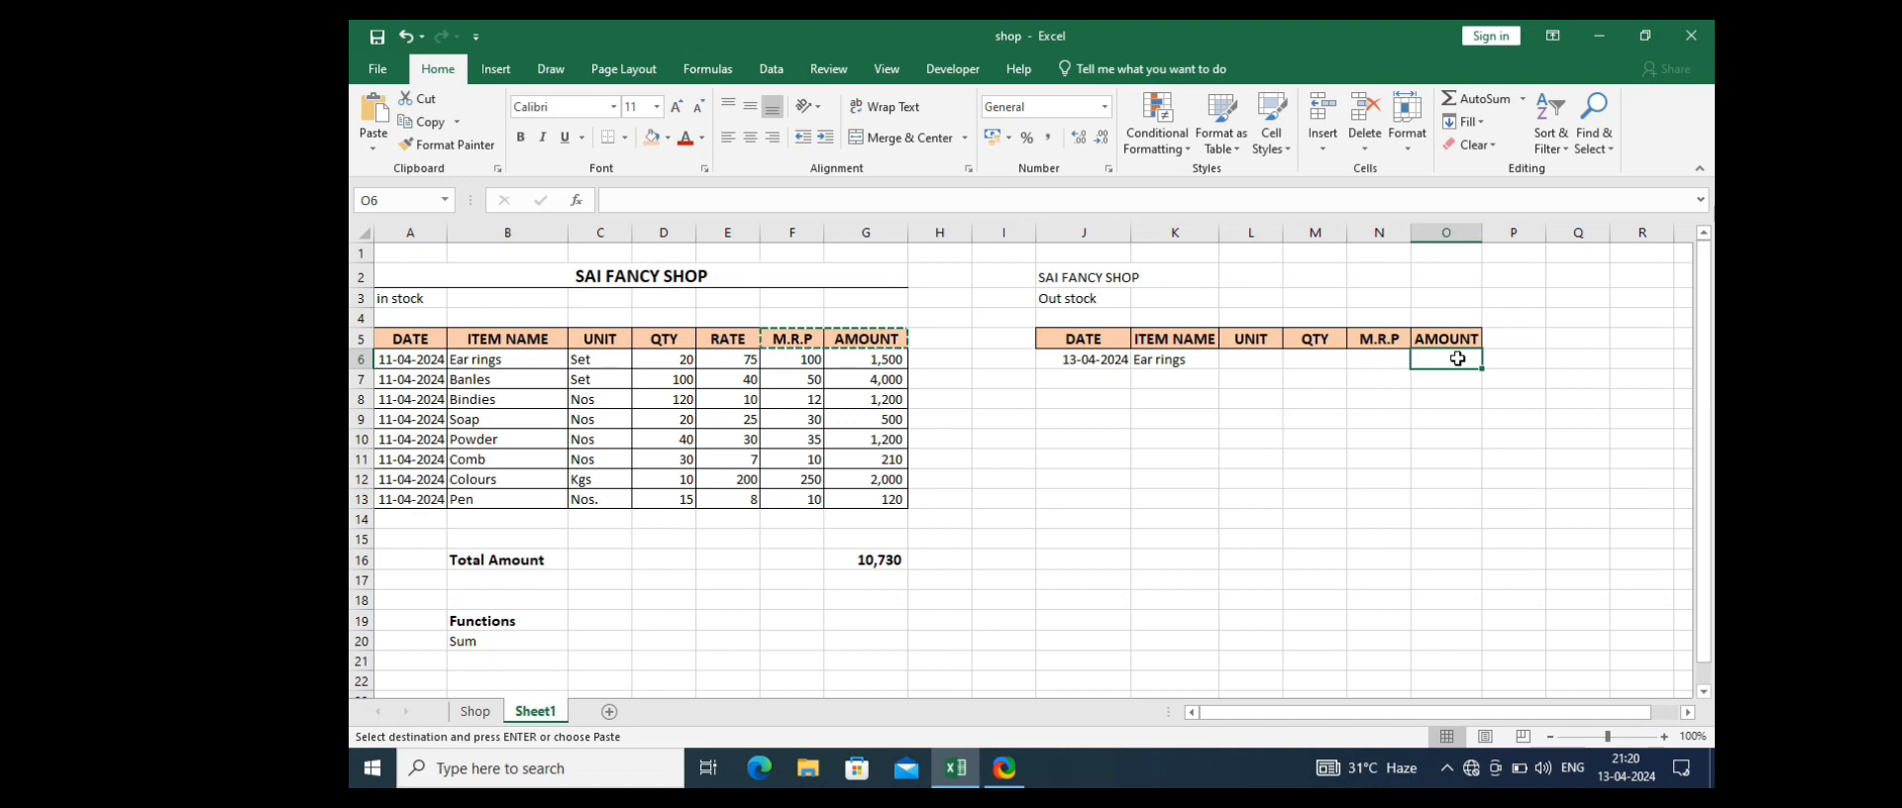
type("=")
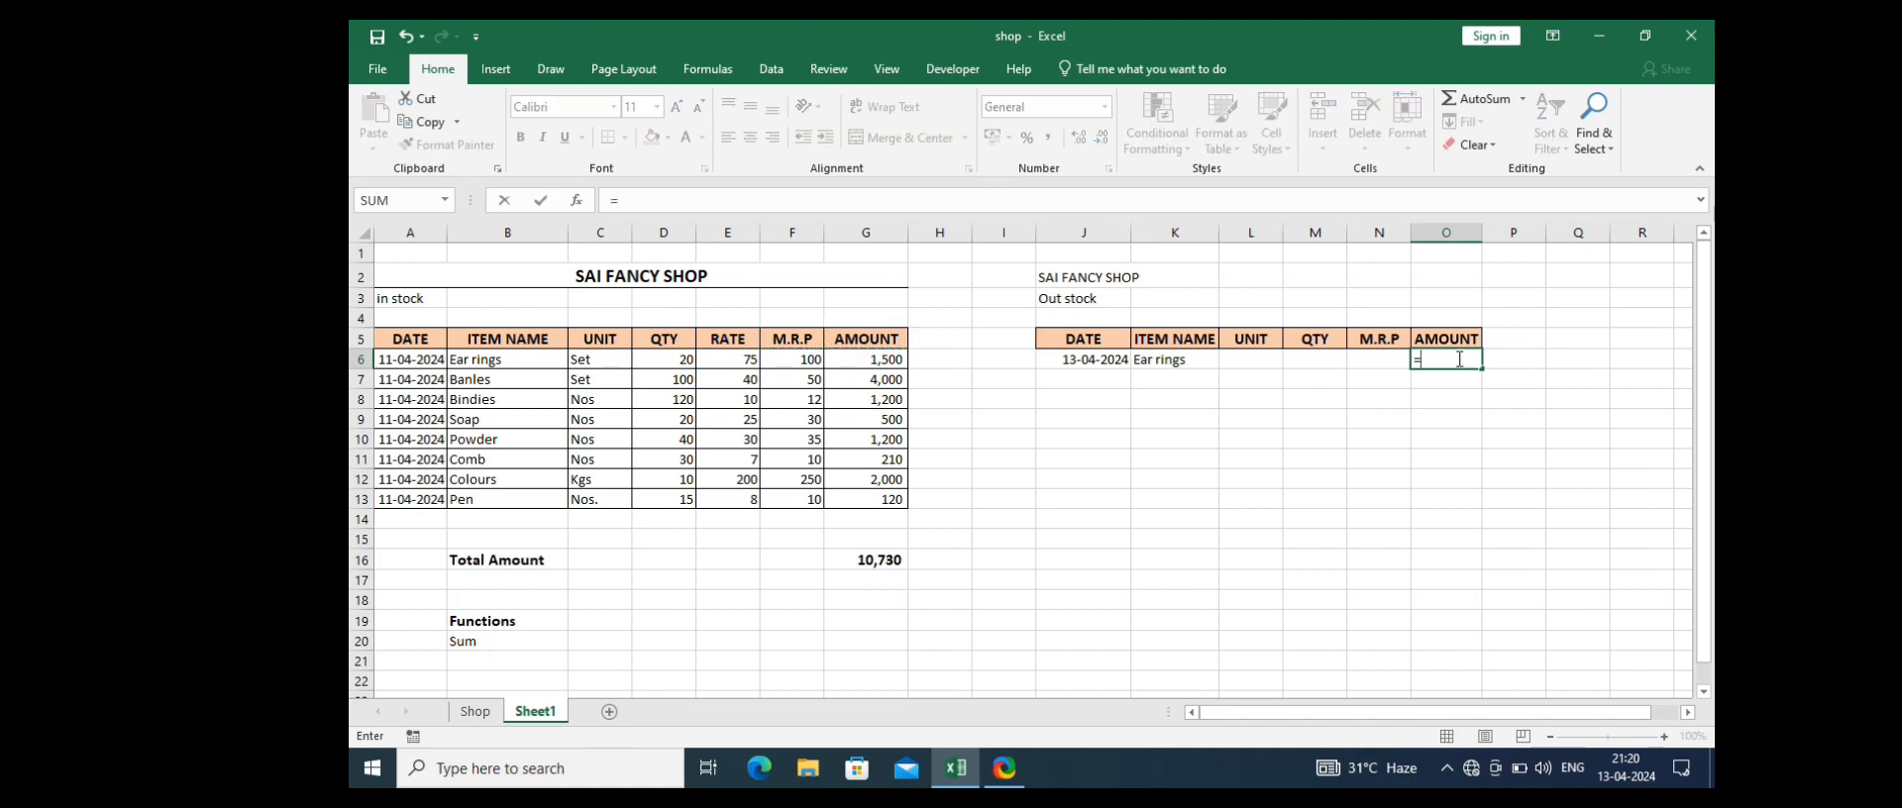
left_click(1321, 359)
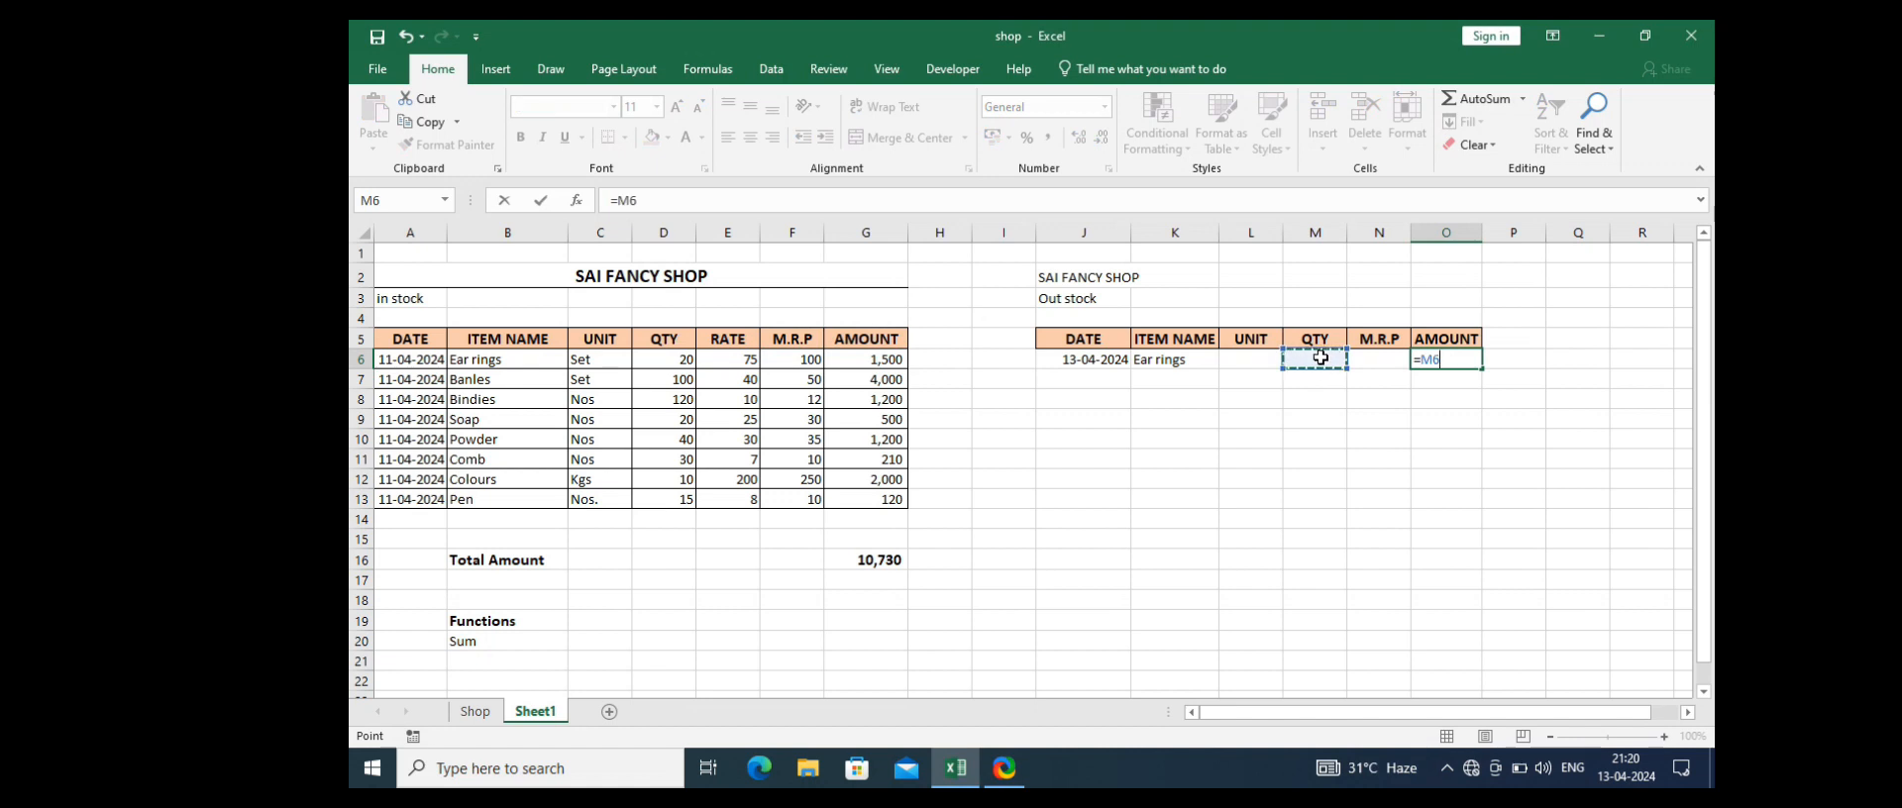
type("*")
left_click(1368, 358)
key("Return")
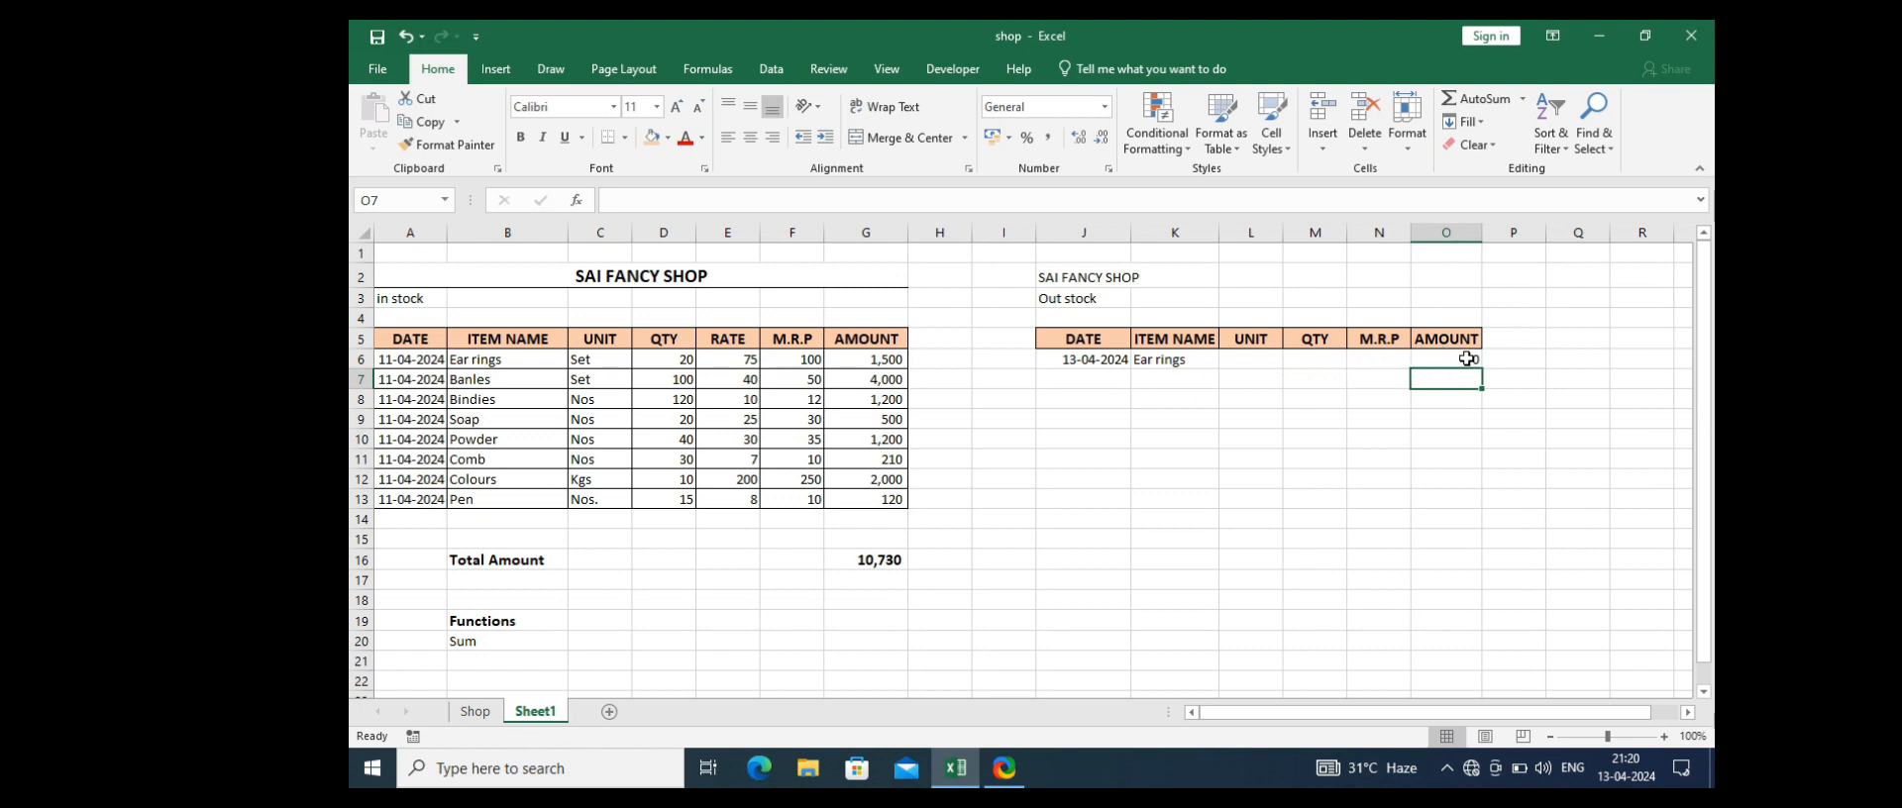
Step: Enter =VLOOKUP(K6,B6:F13,2,FALSE) in L6 to fetch the item's unit from the in-stock table by exact match
left_click(1254, 364)
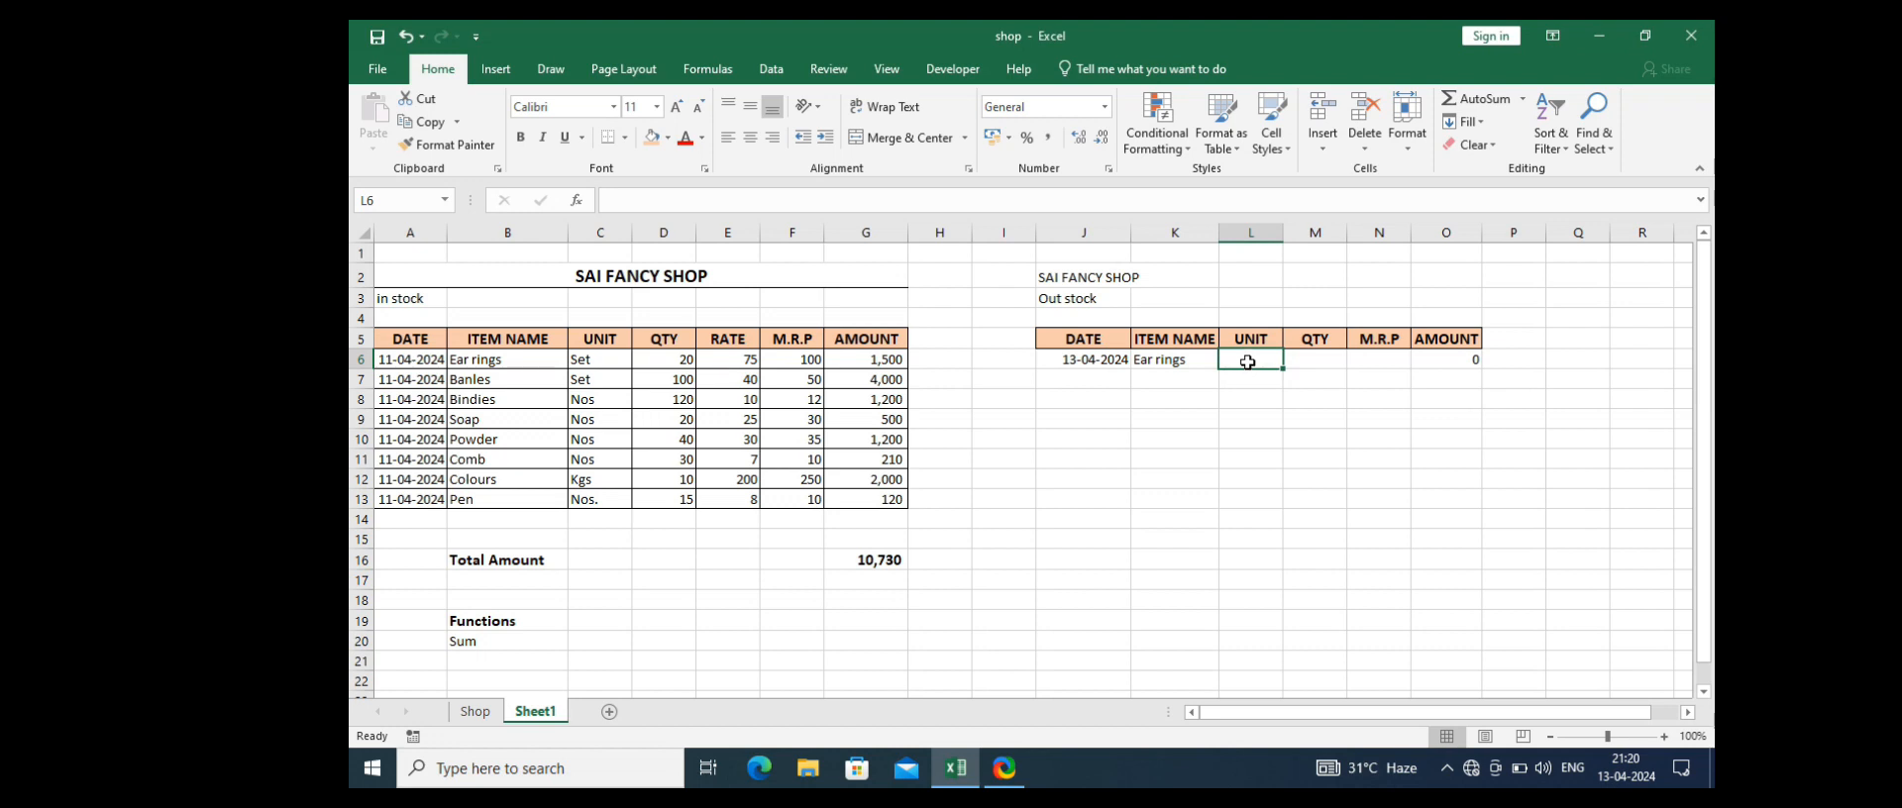
type("=")
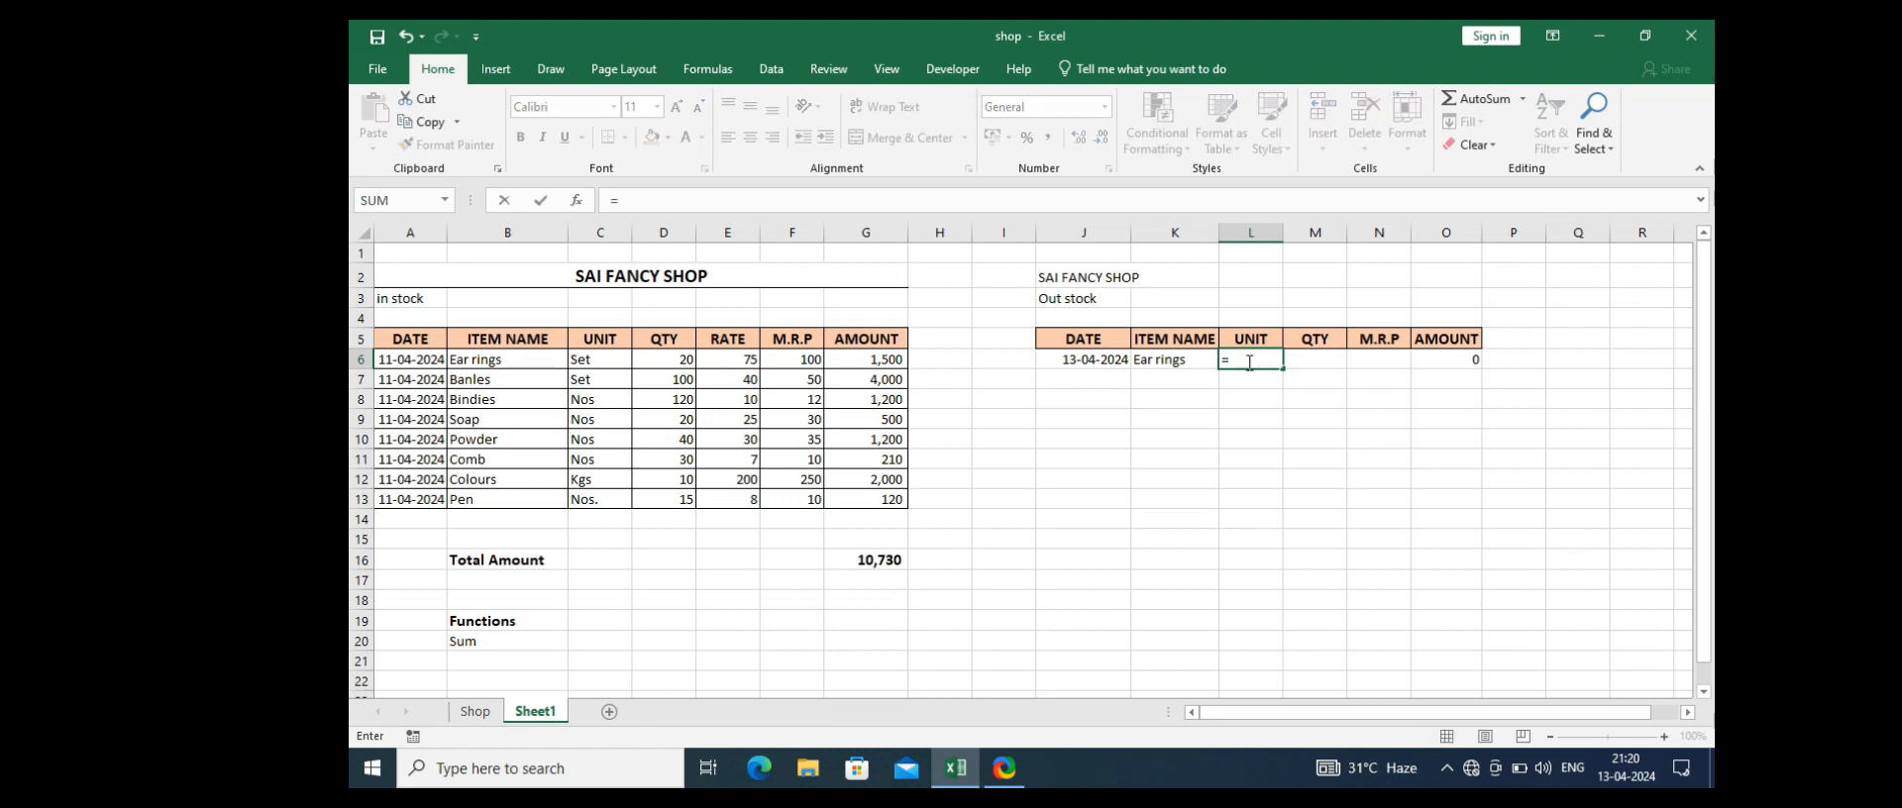
type("vl")
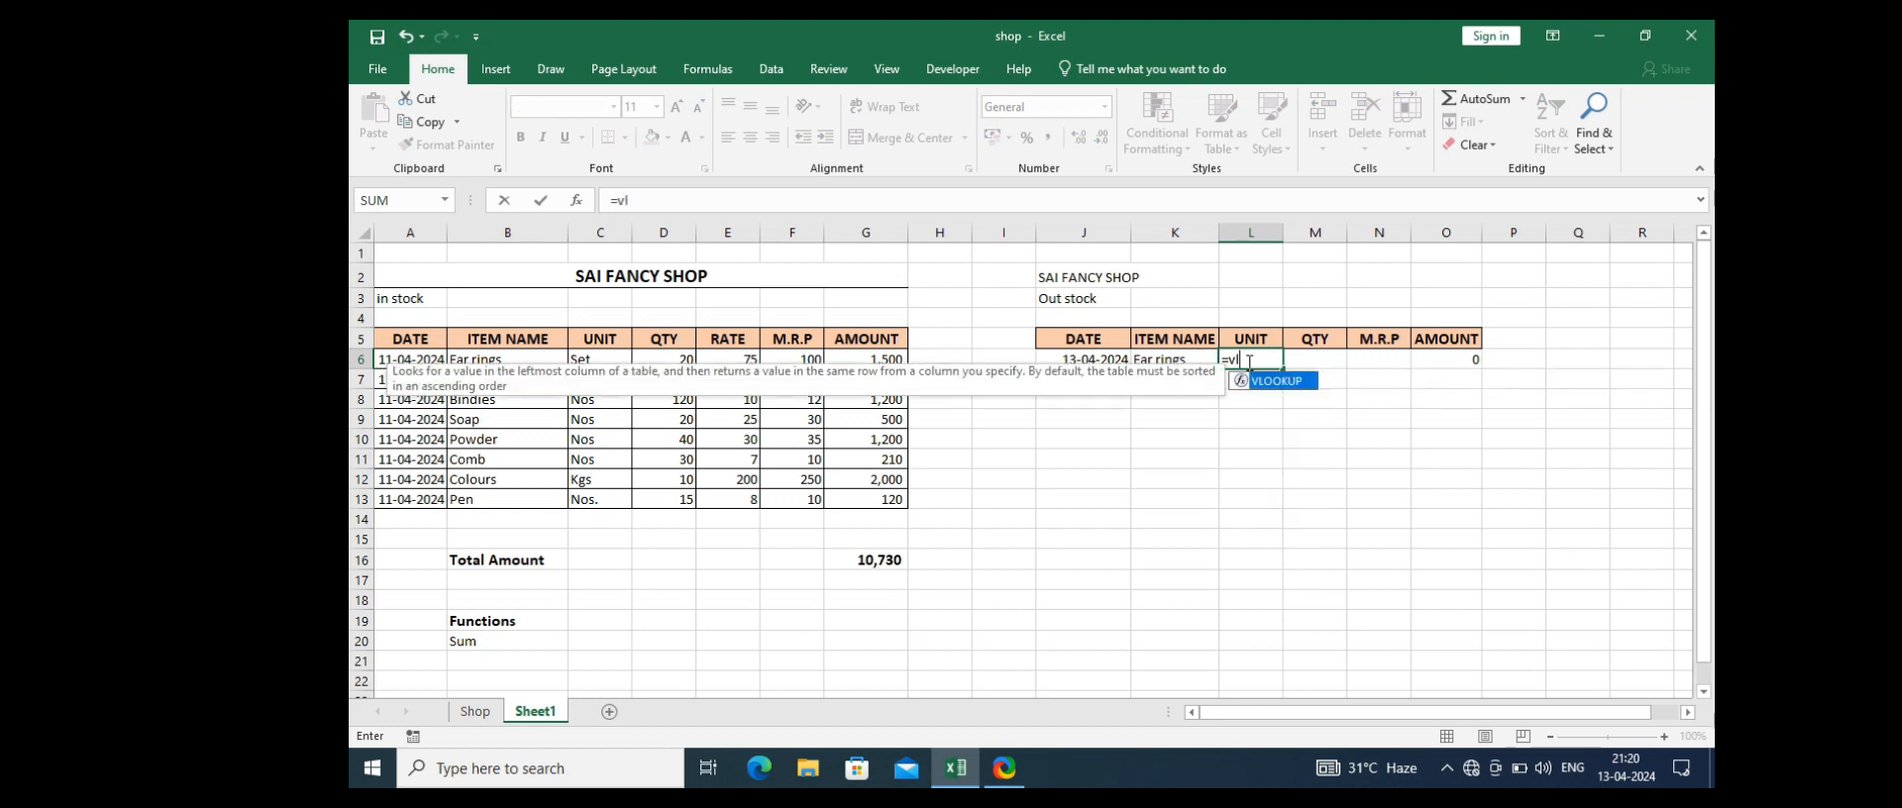
key("Tab")
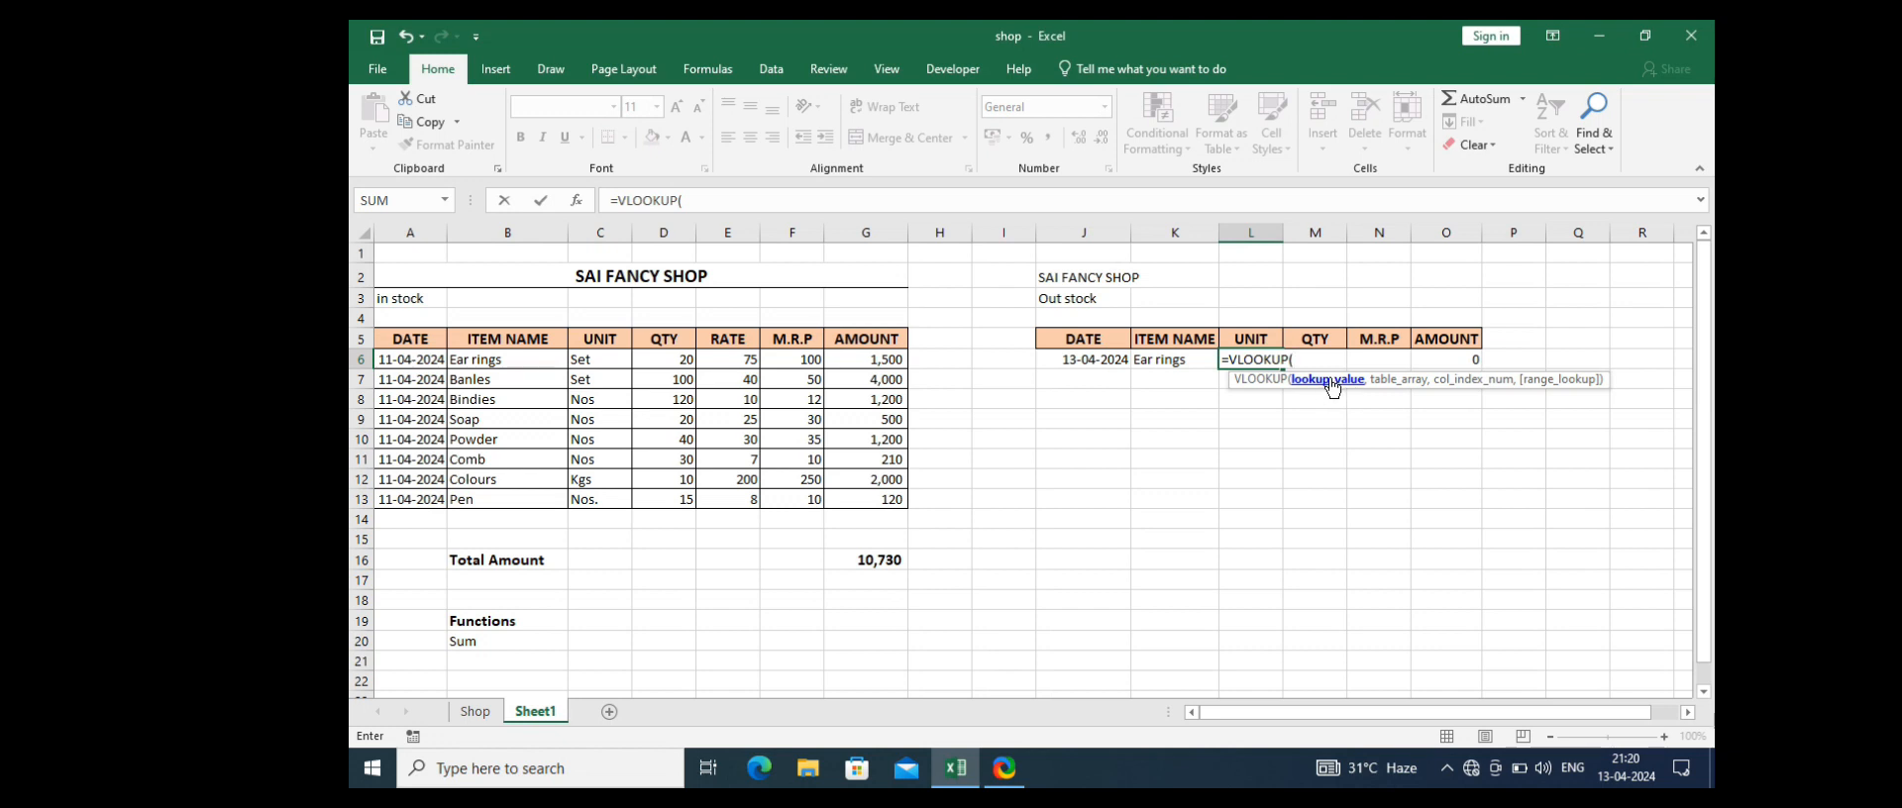
left_click(1170, 361)
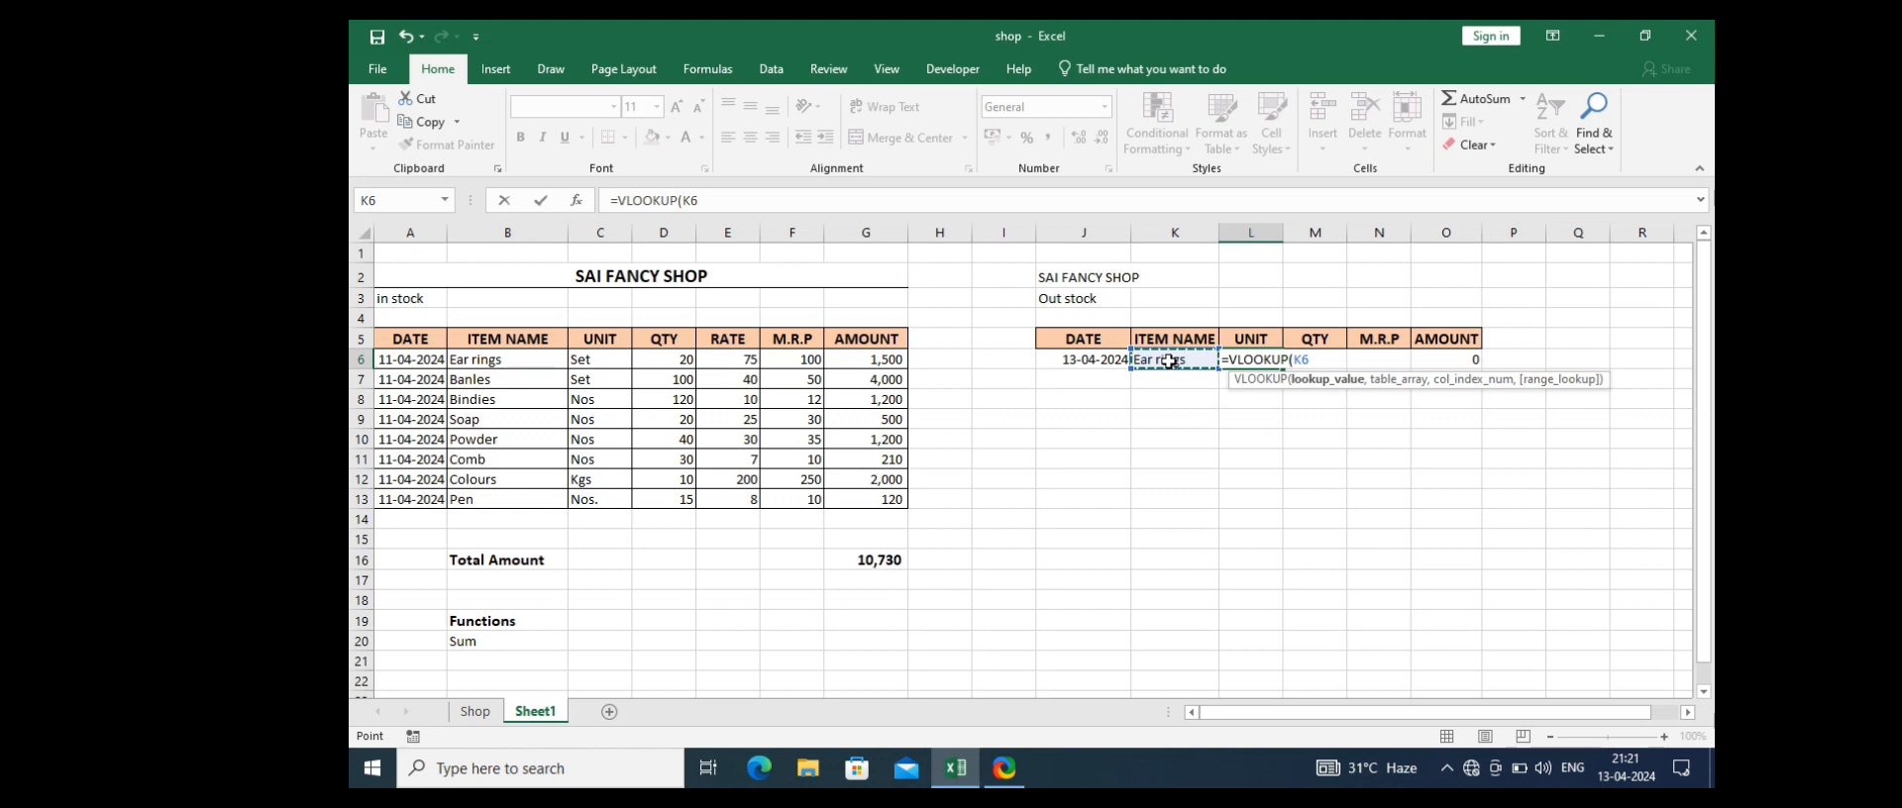
type(",")
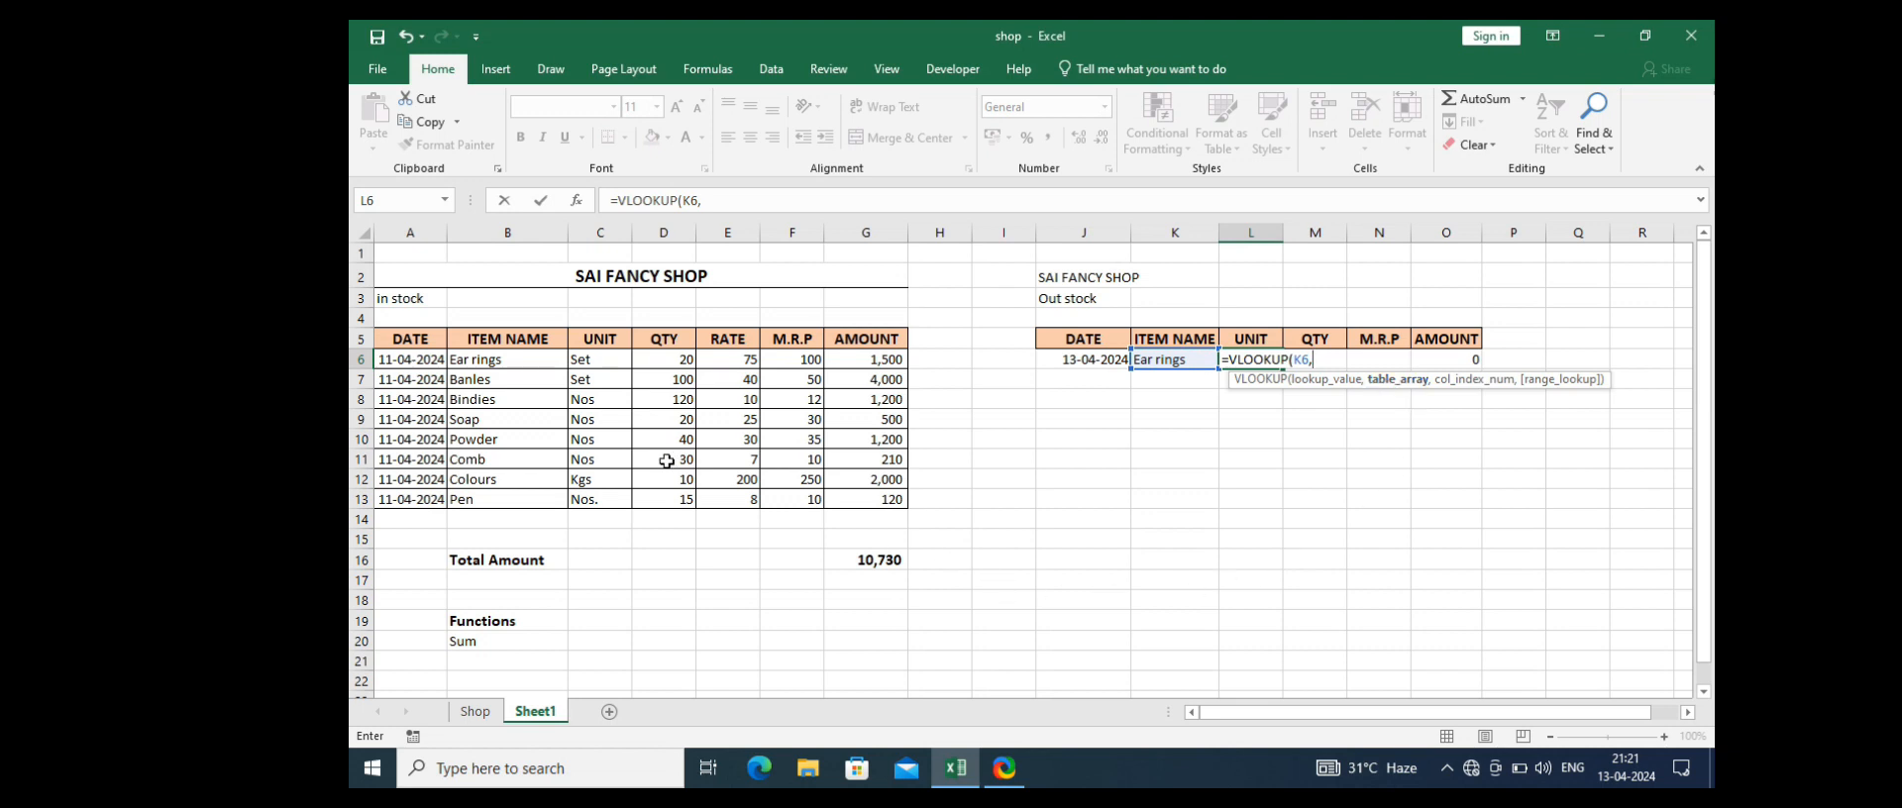
left_click_drag(503, 359, 522, 499)
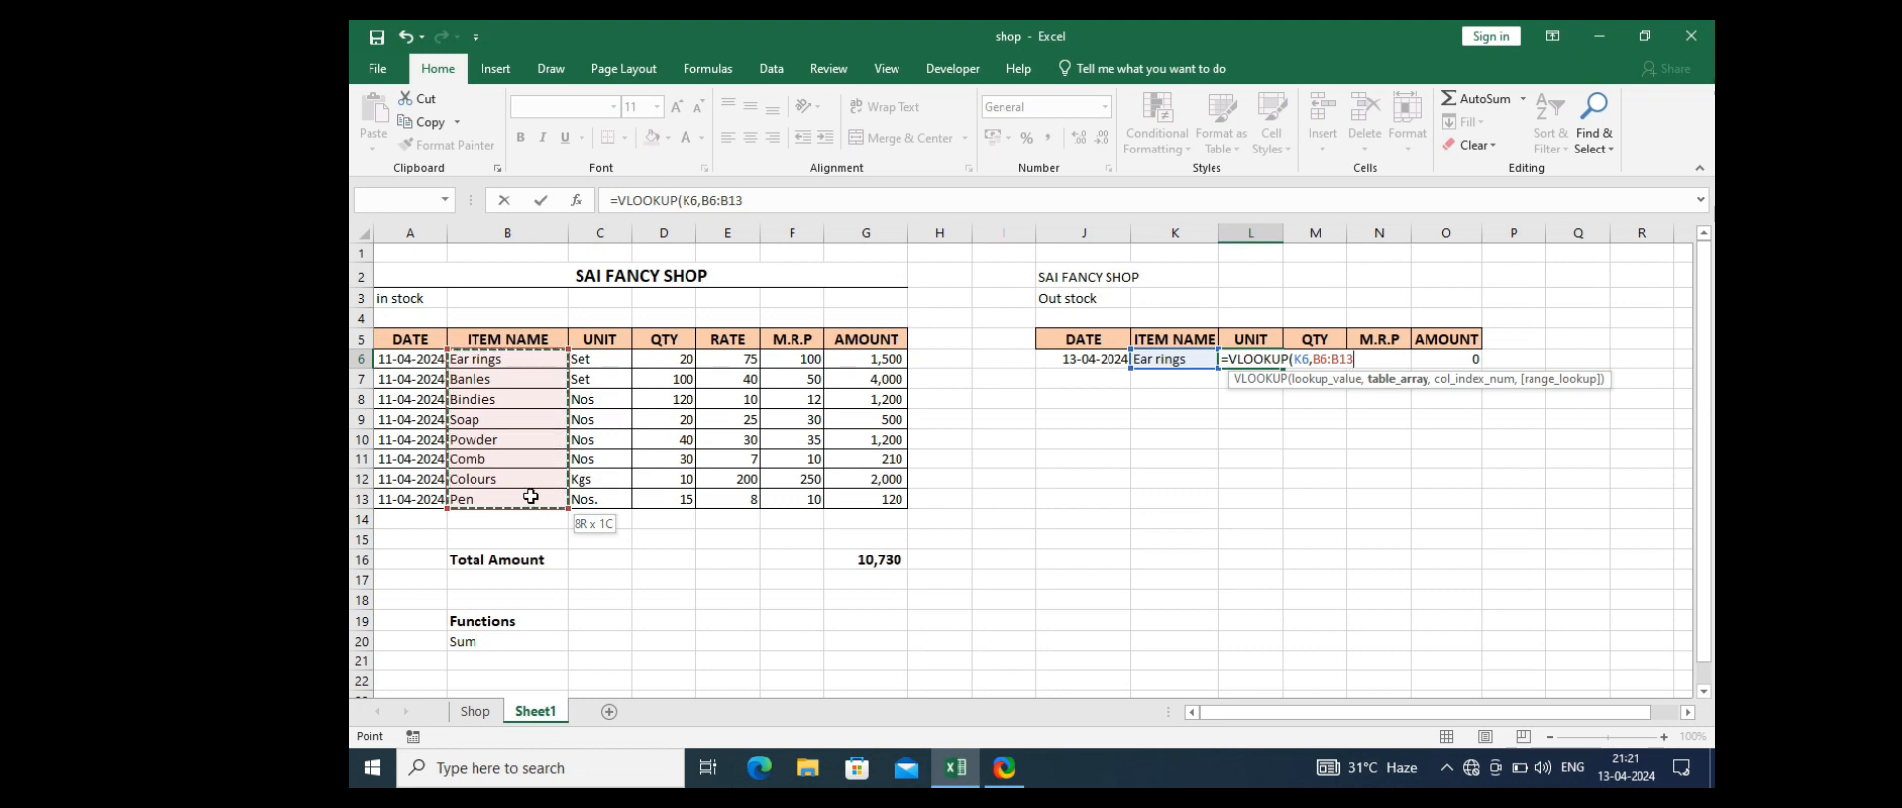
left_click_drag(611, 486, 804, 501)
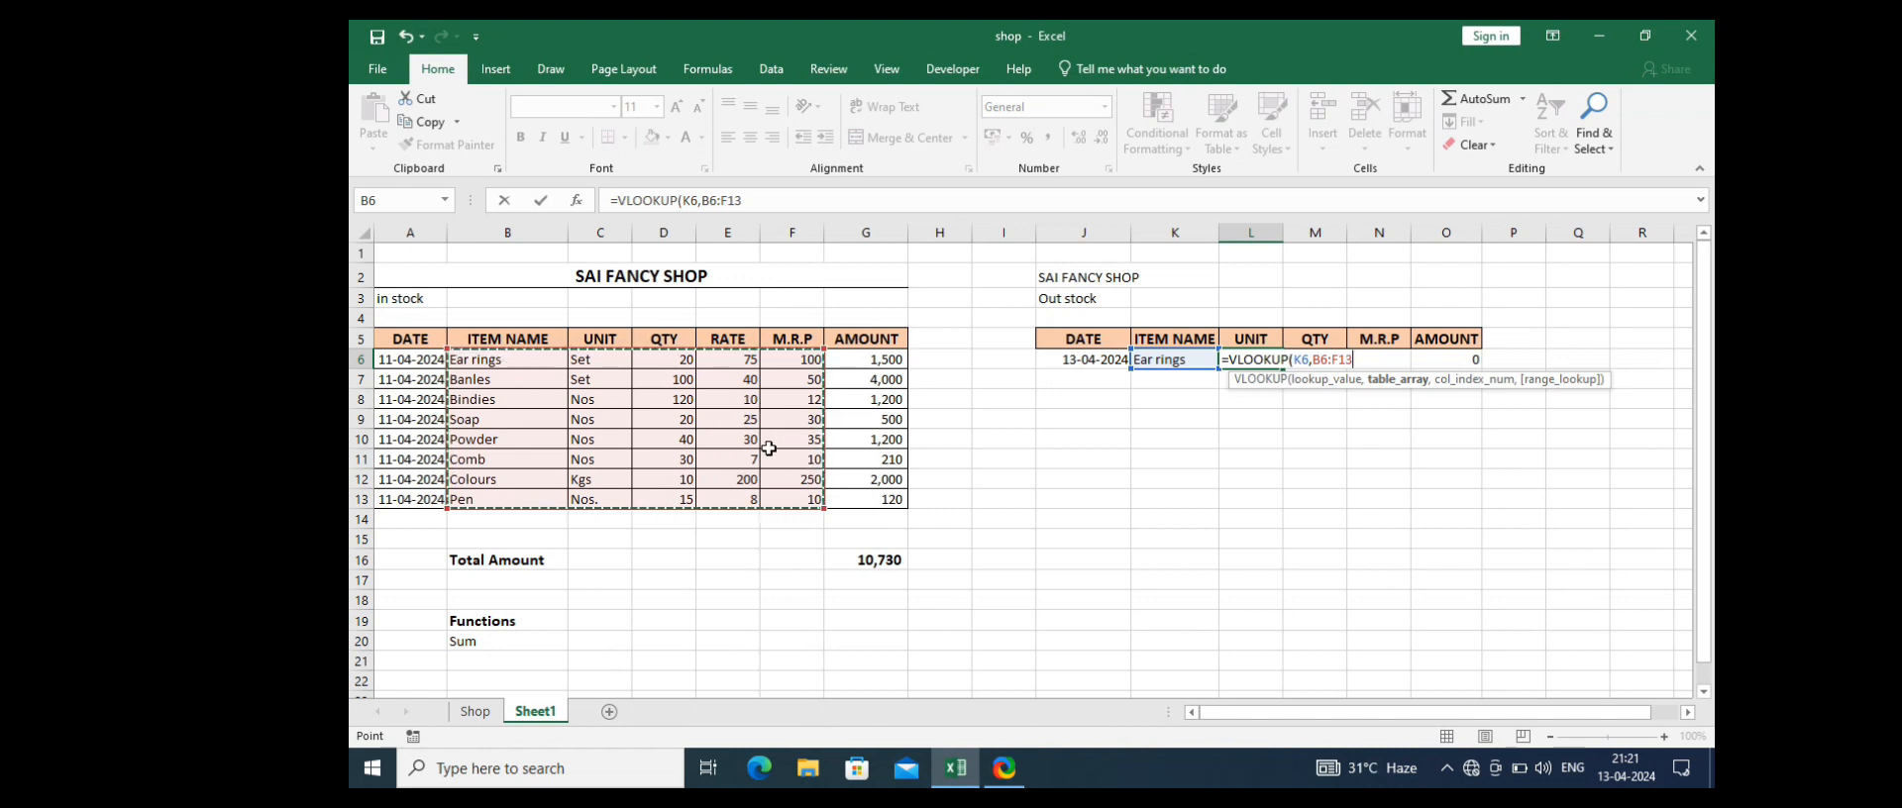
type(",2")
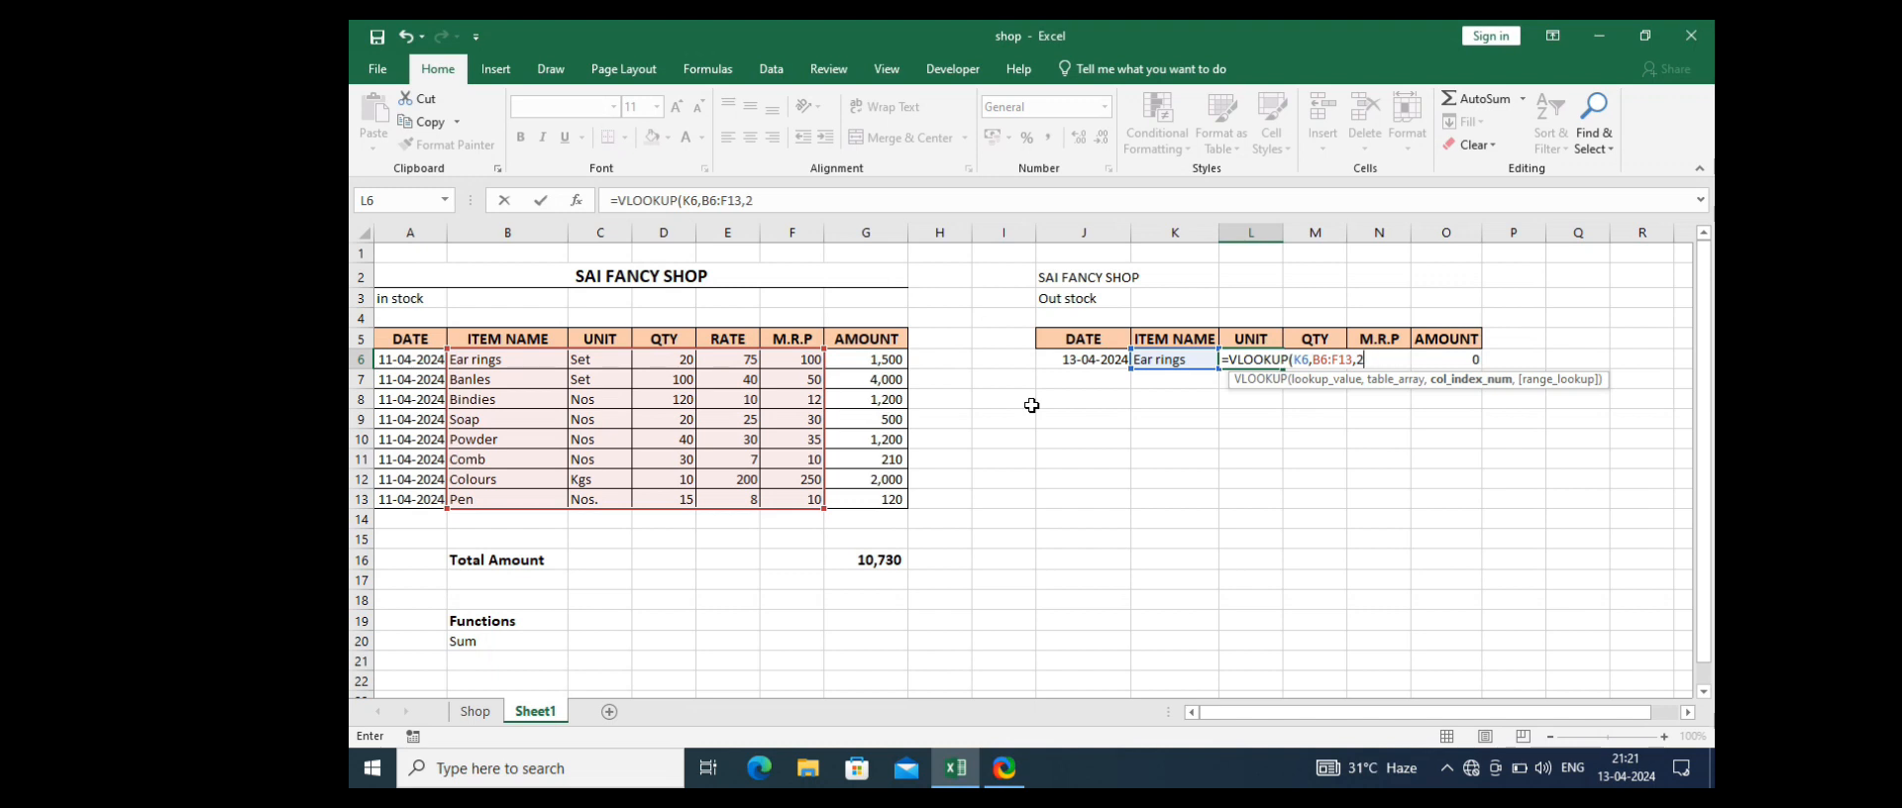
type(",")
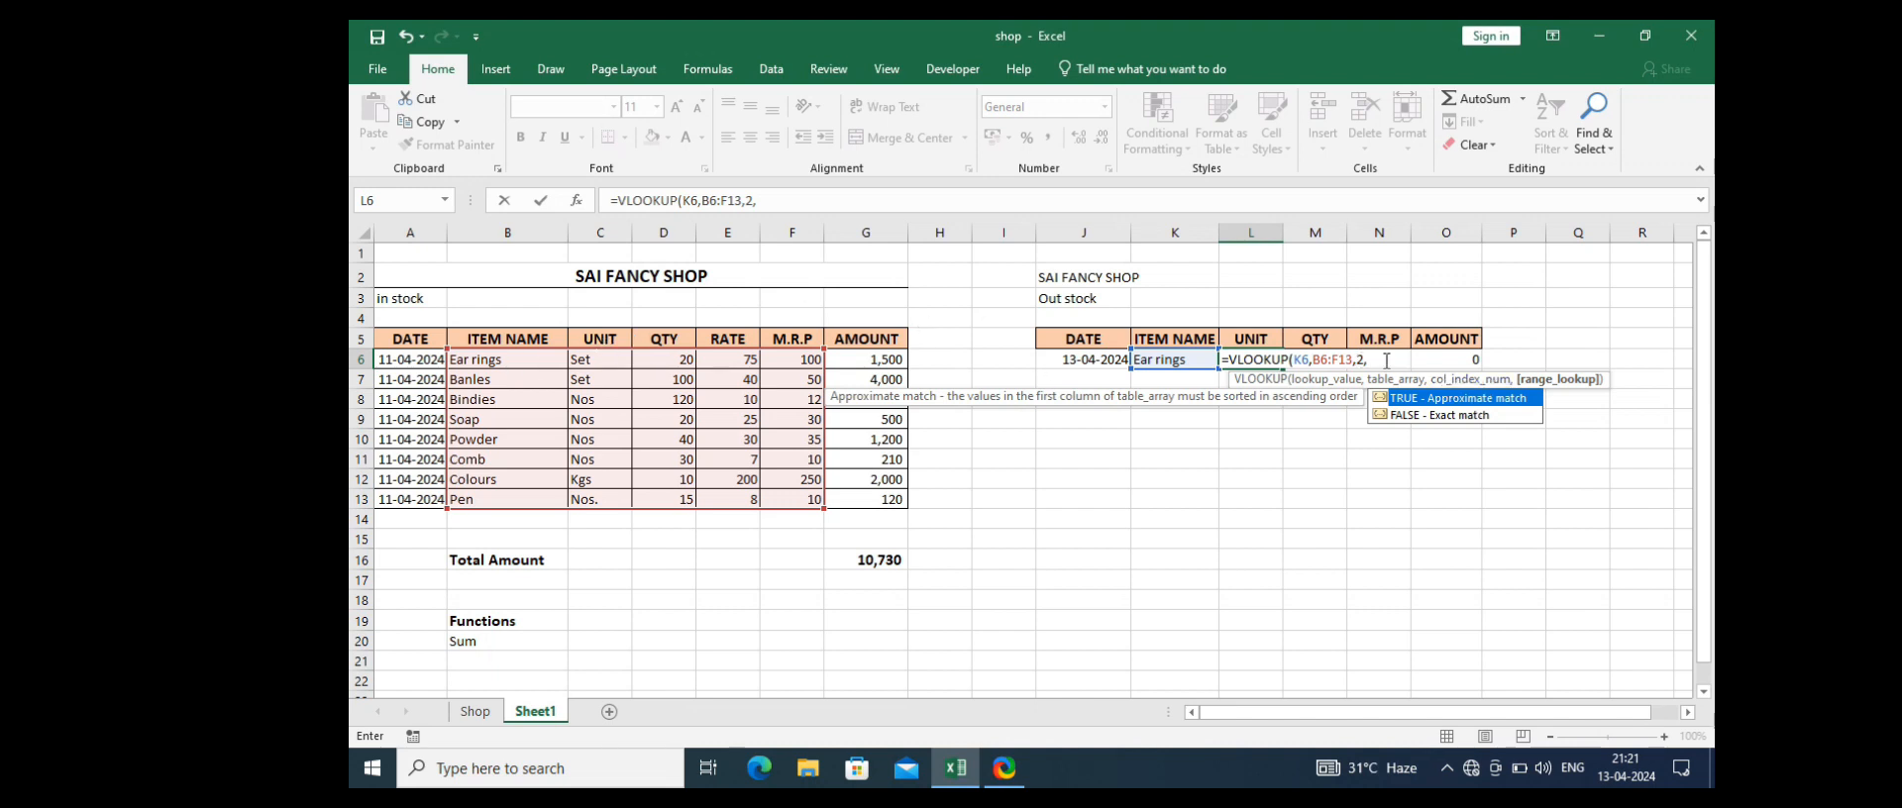
left_click(1460, 416)
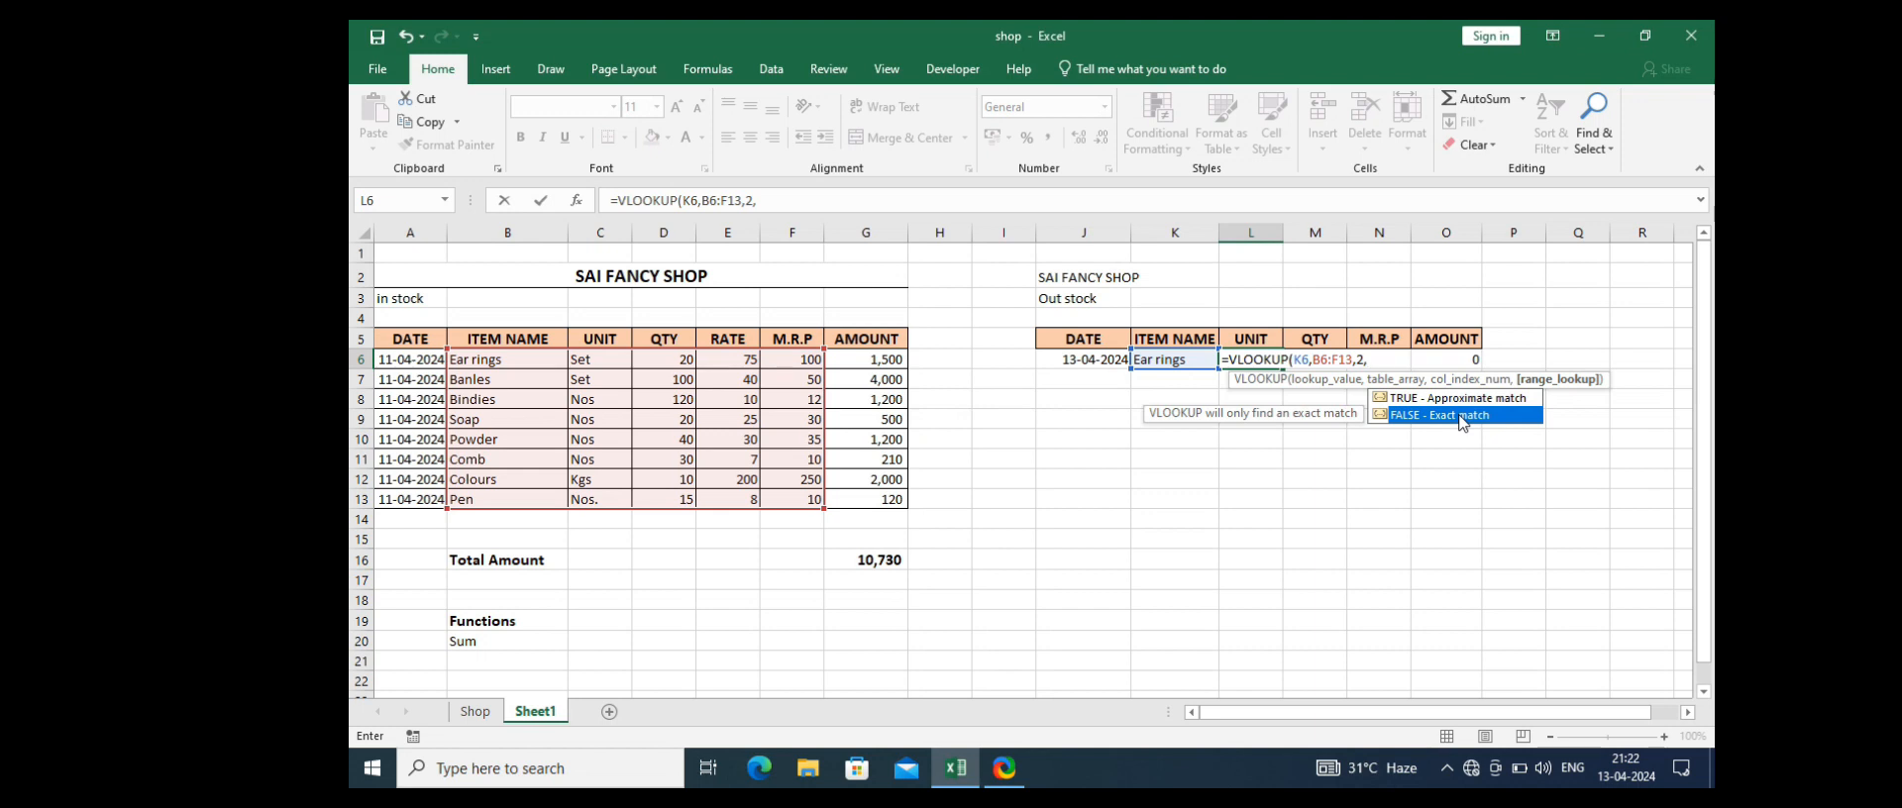
double_click(1461, 417)
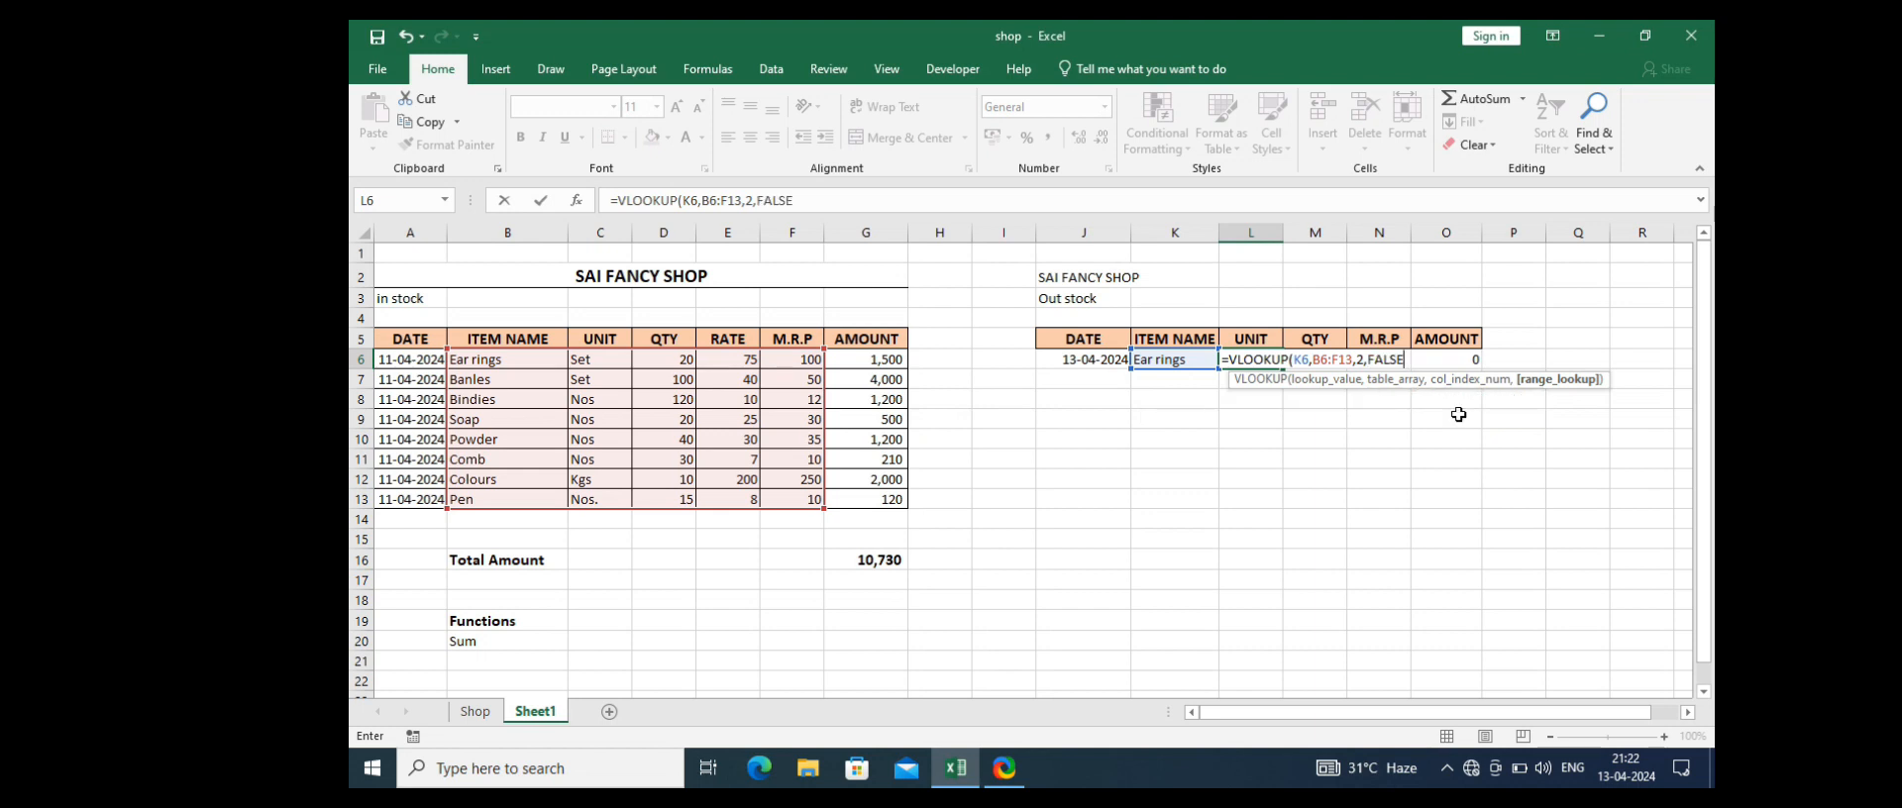
type(")")
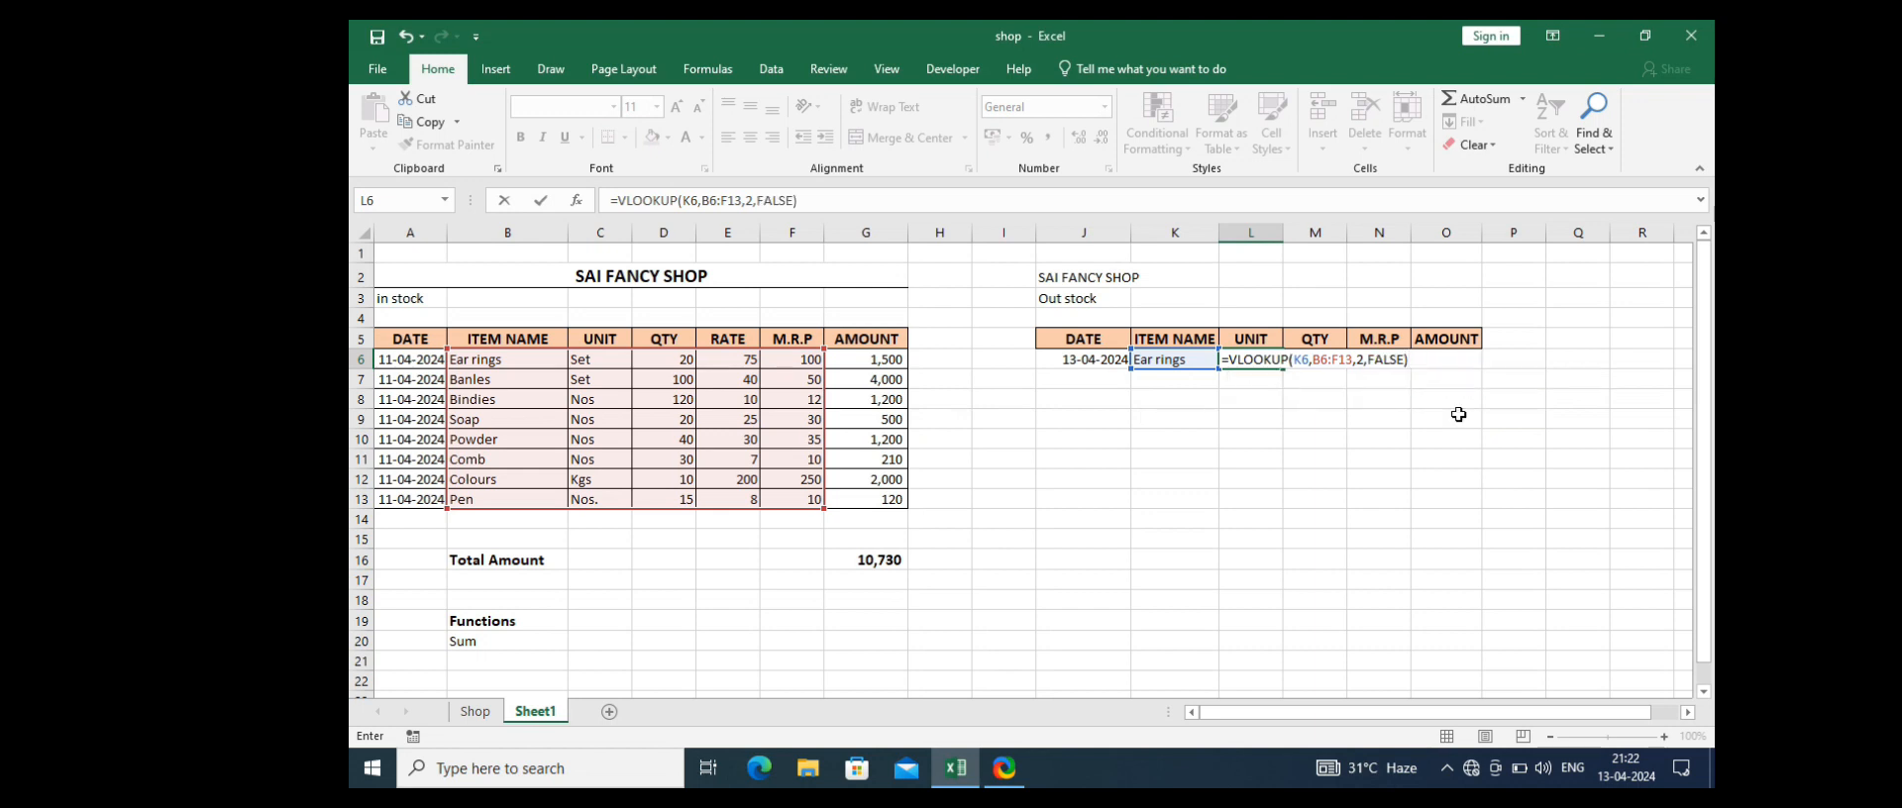
key("Return")
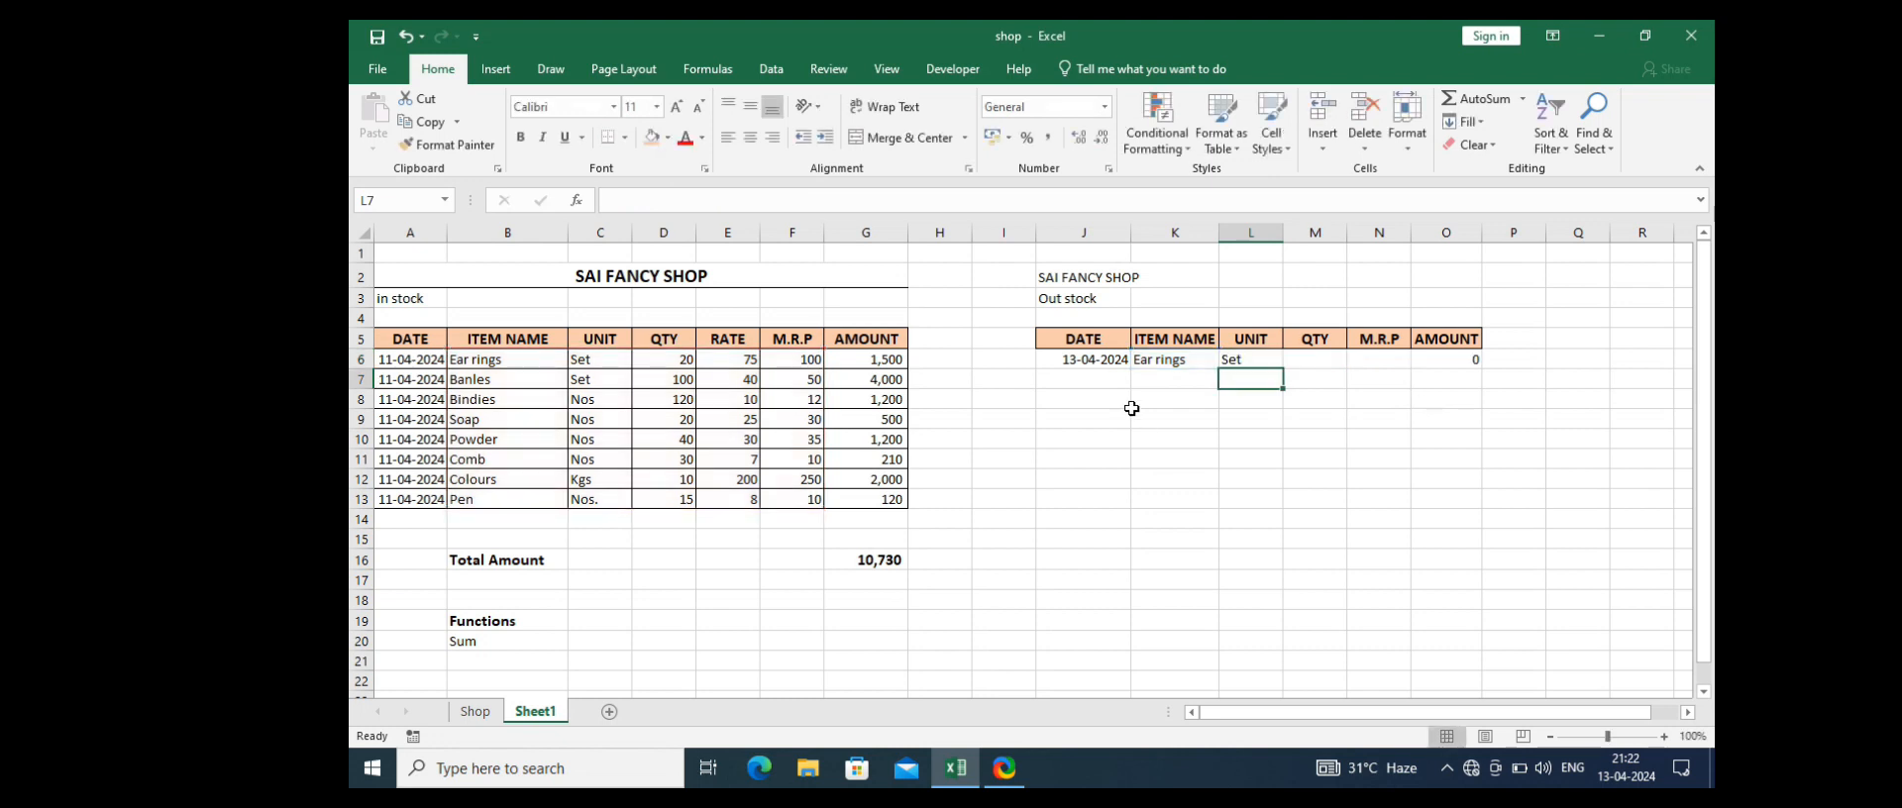
Step: Change the item name in K6 to Soap to test the unit lookup in L6
left_click(1239, 359)
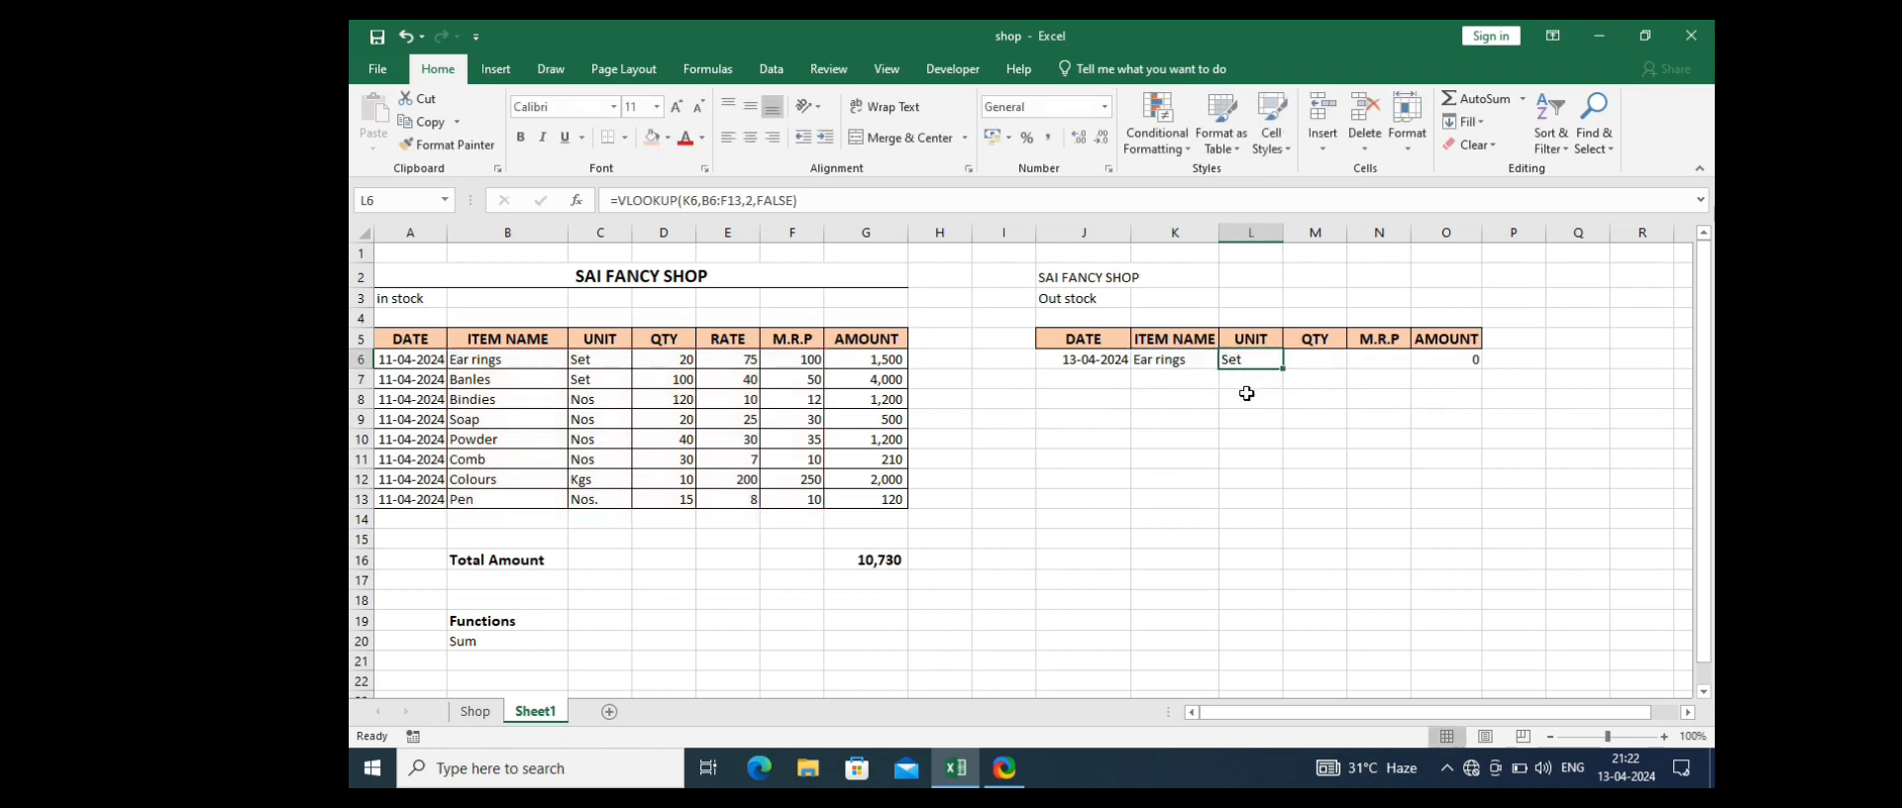
left_click(1195, 358)
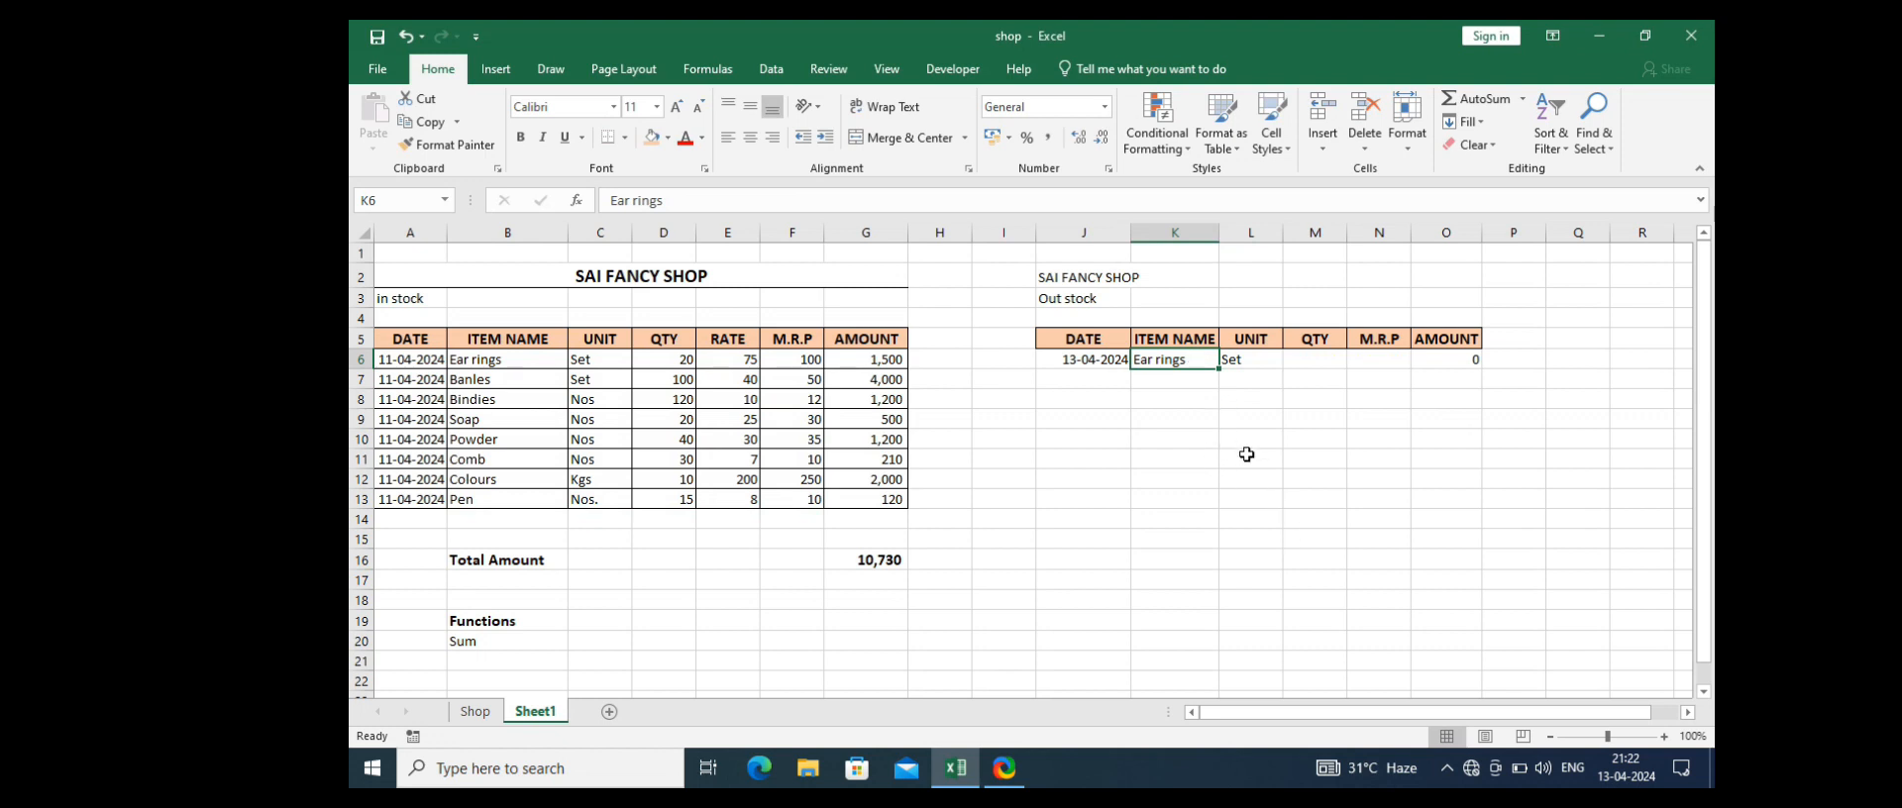
type("So")
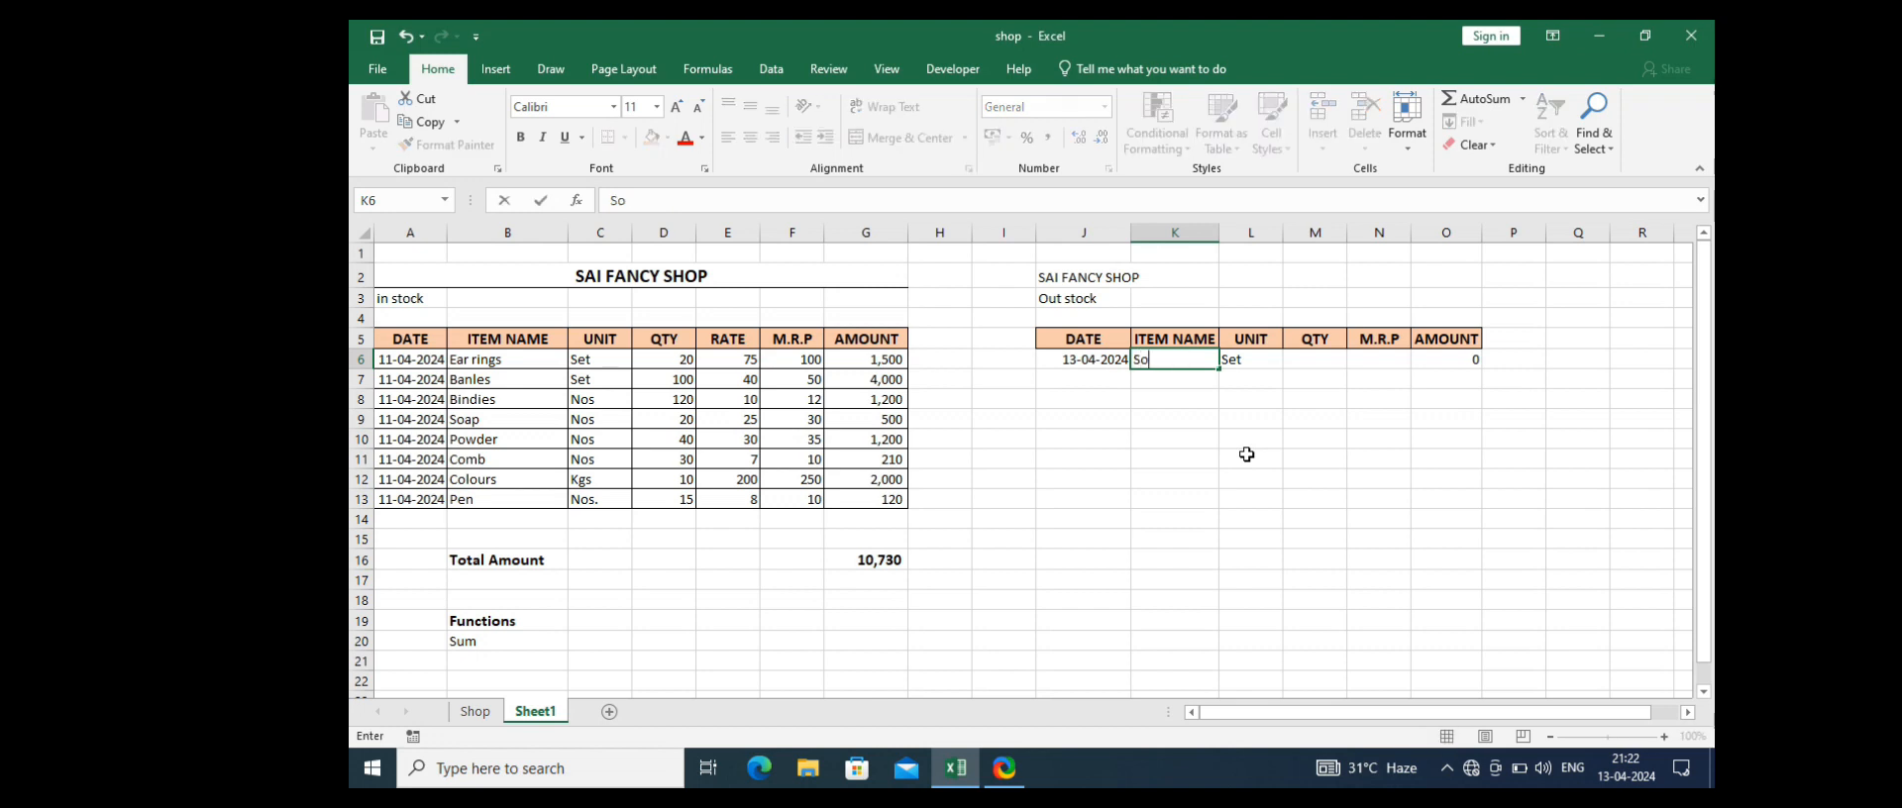
type("ap")
key("Return")
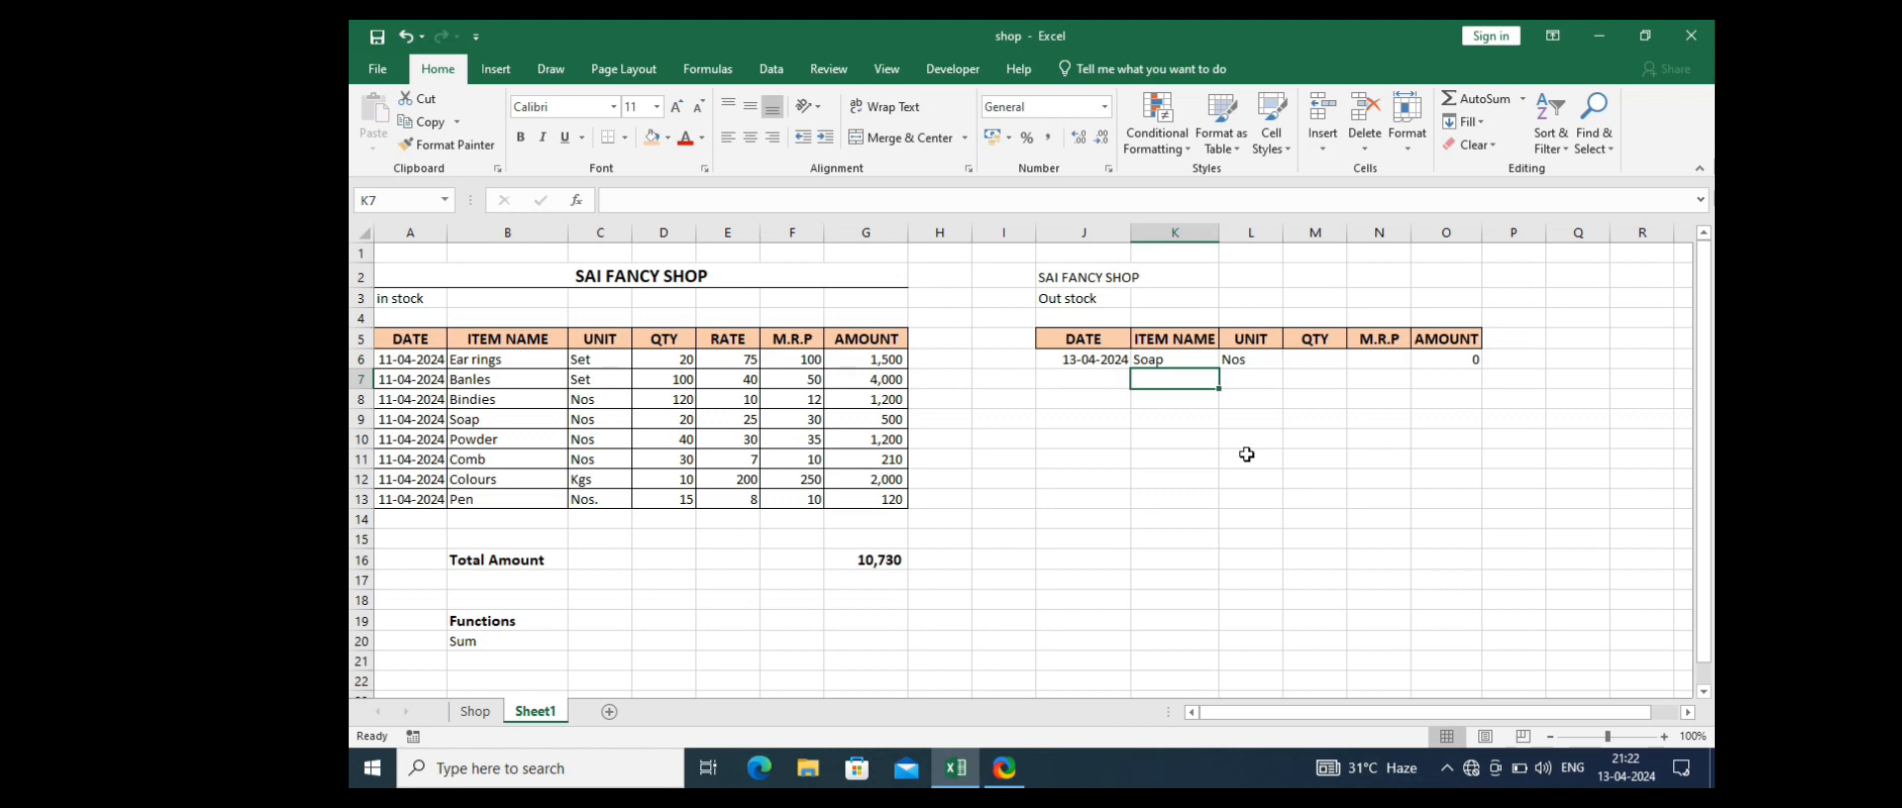
left_click(1194, 362)
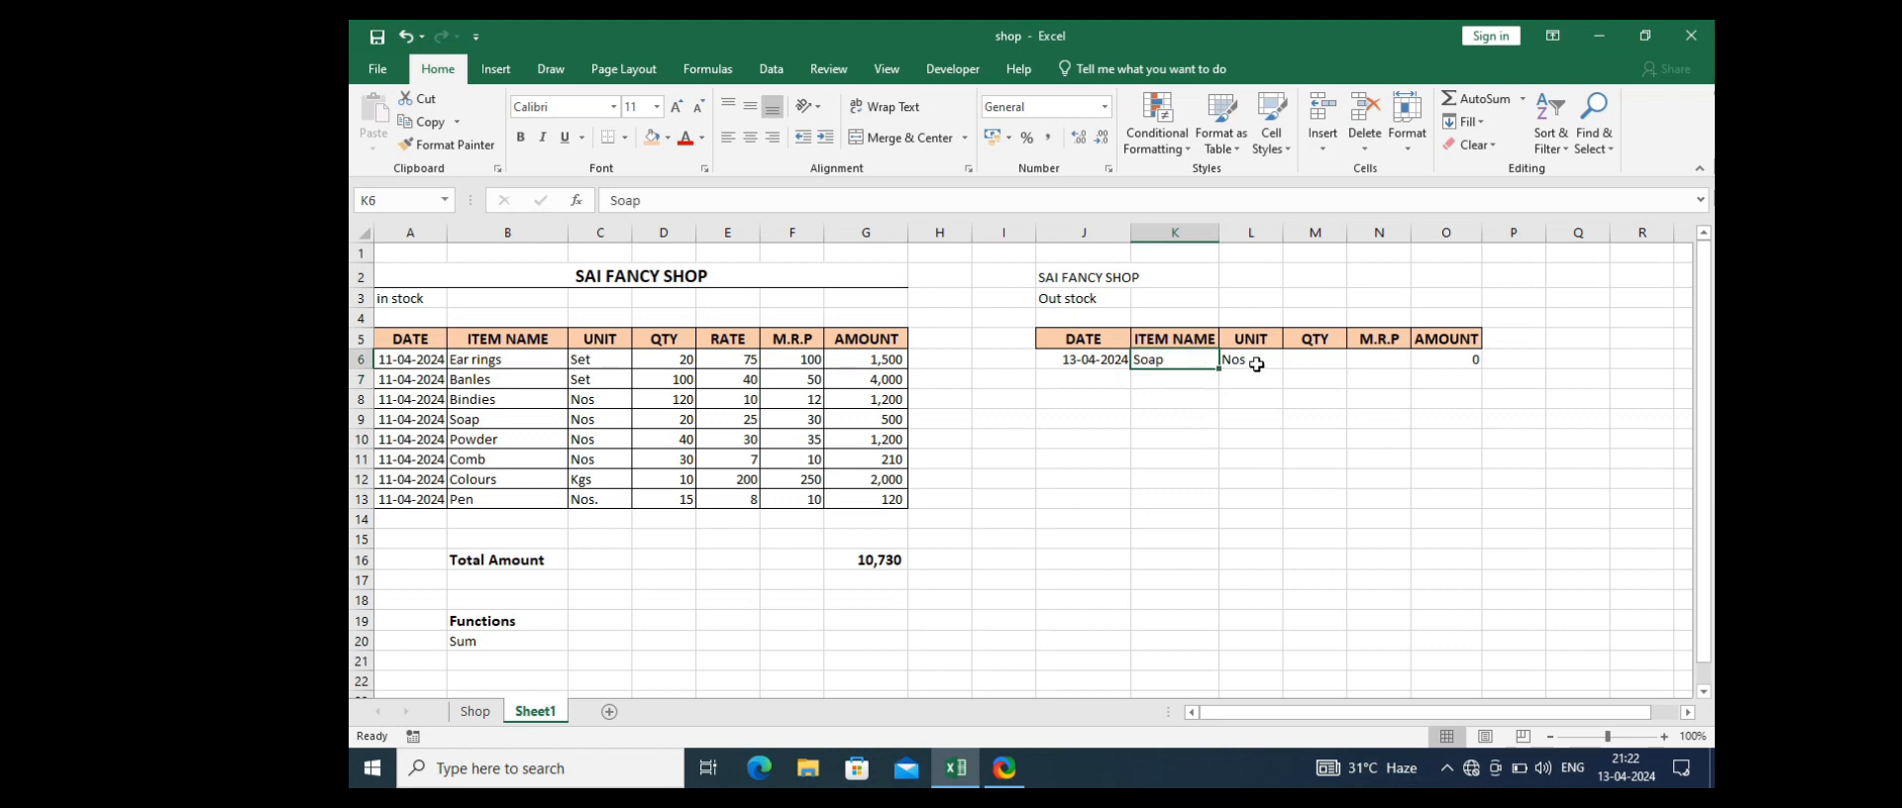
left_click(1256, 364)
left_click(1319, 354)
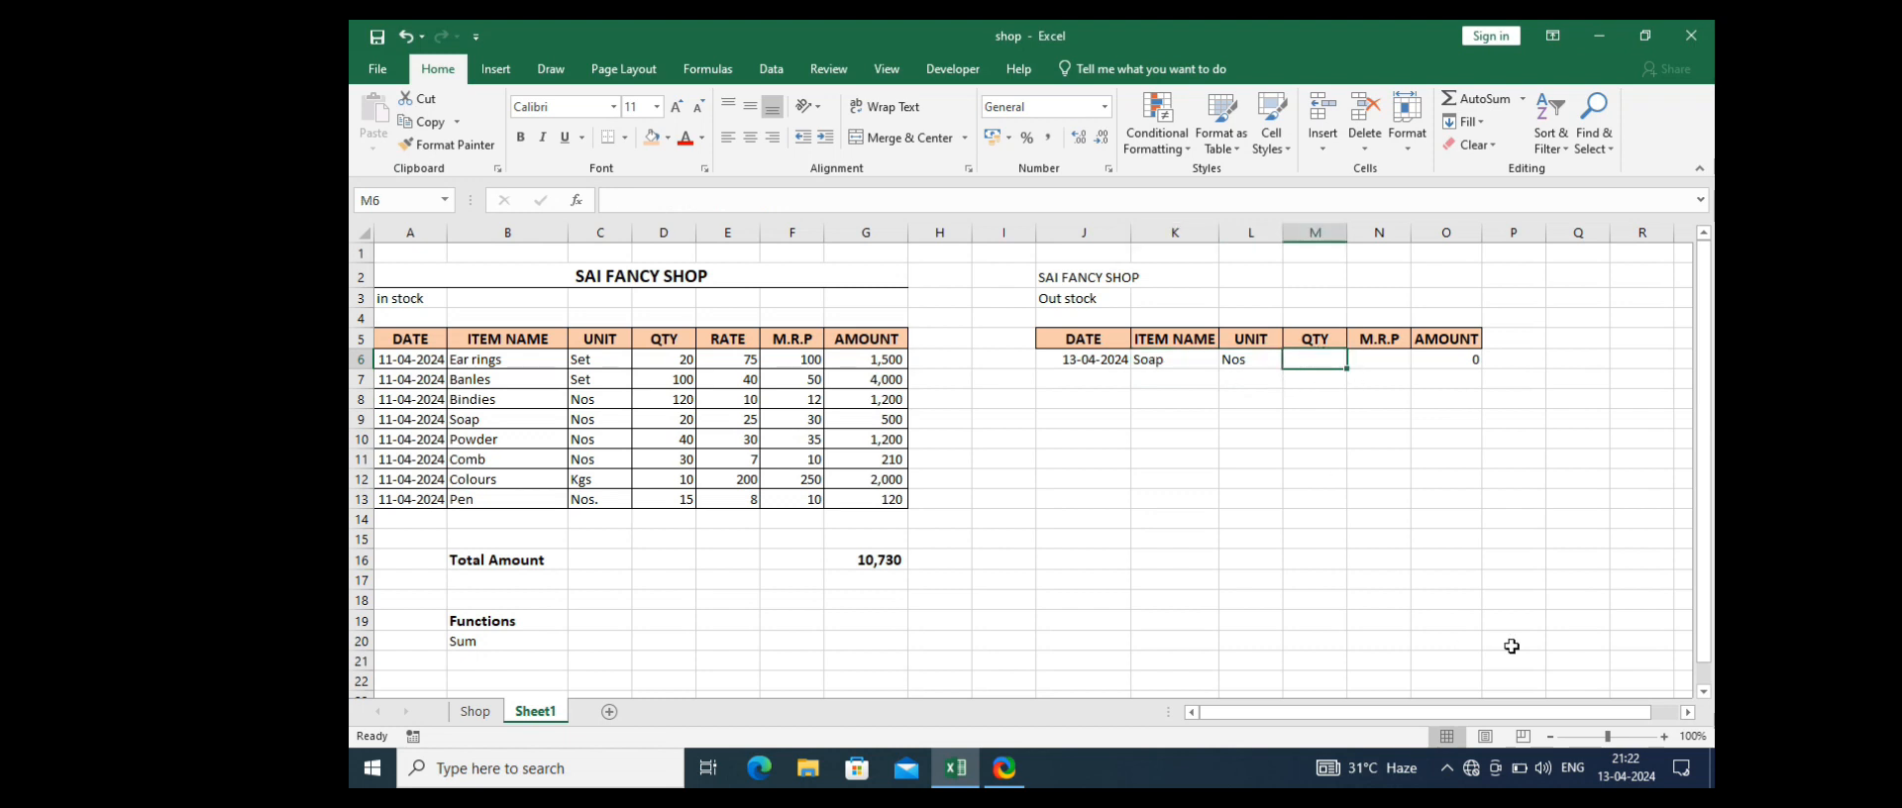
Step: Copy the item name Ear rings from B6 into K6 of the Out stock table
left_click(1171, 357)
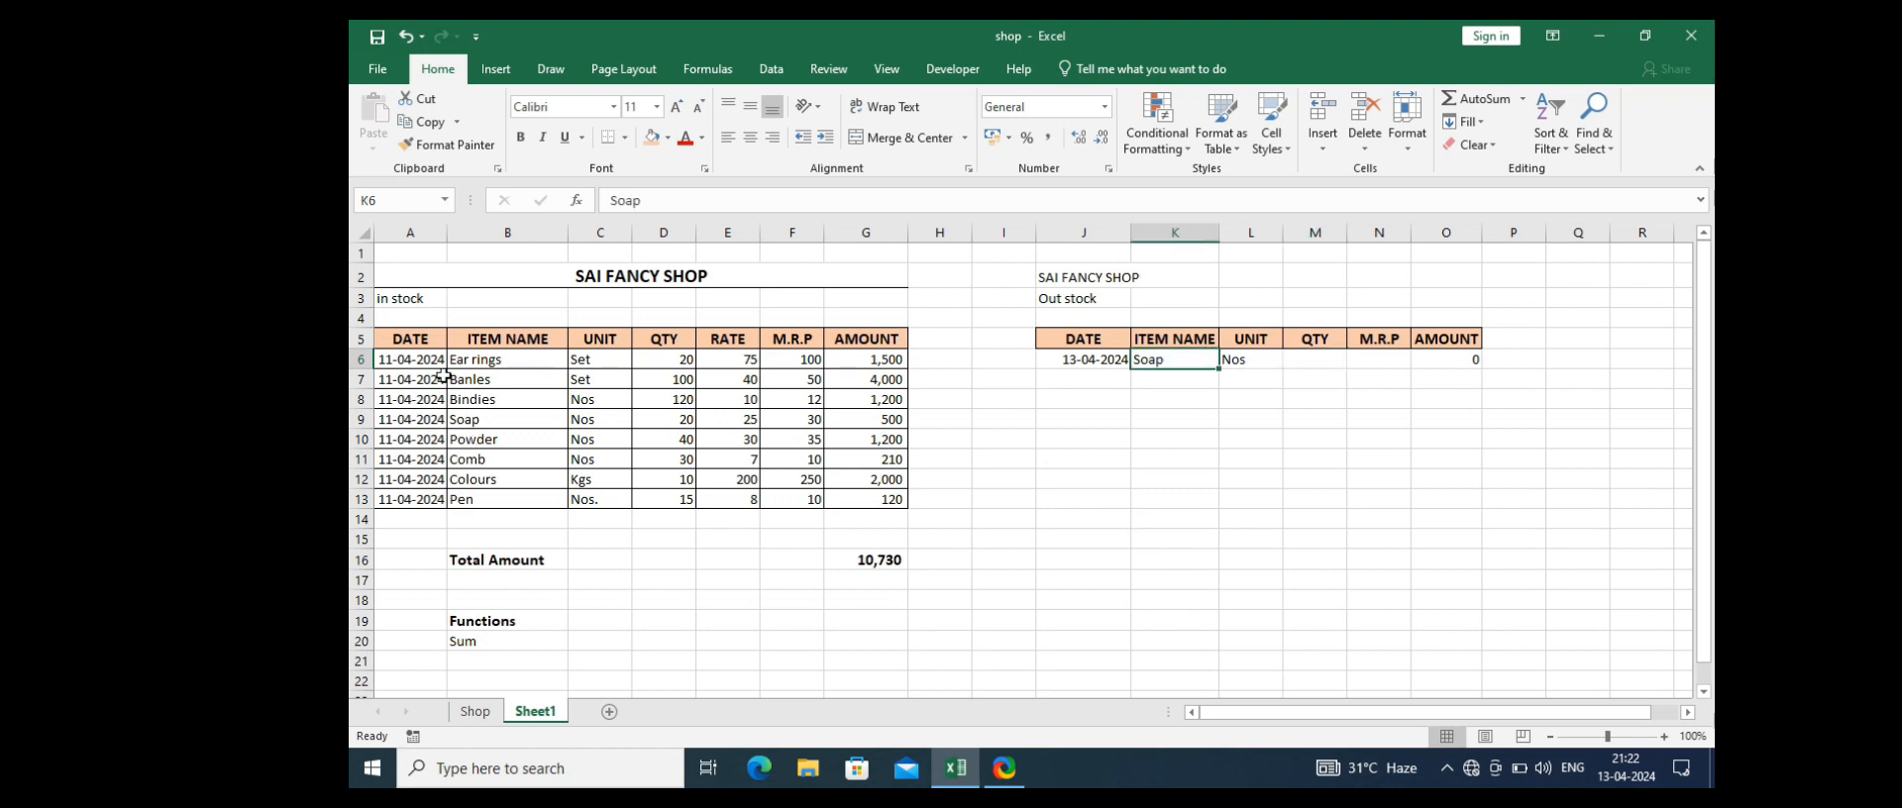
left_click(511, 358)
key("ctrl+c")
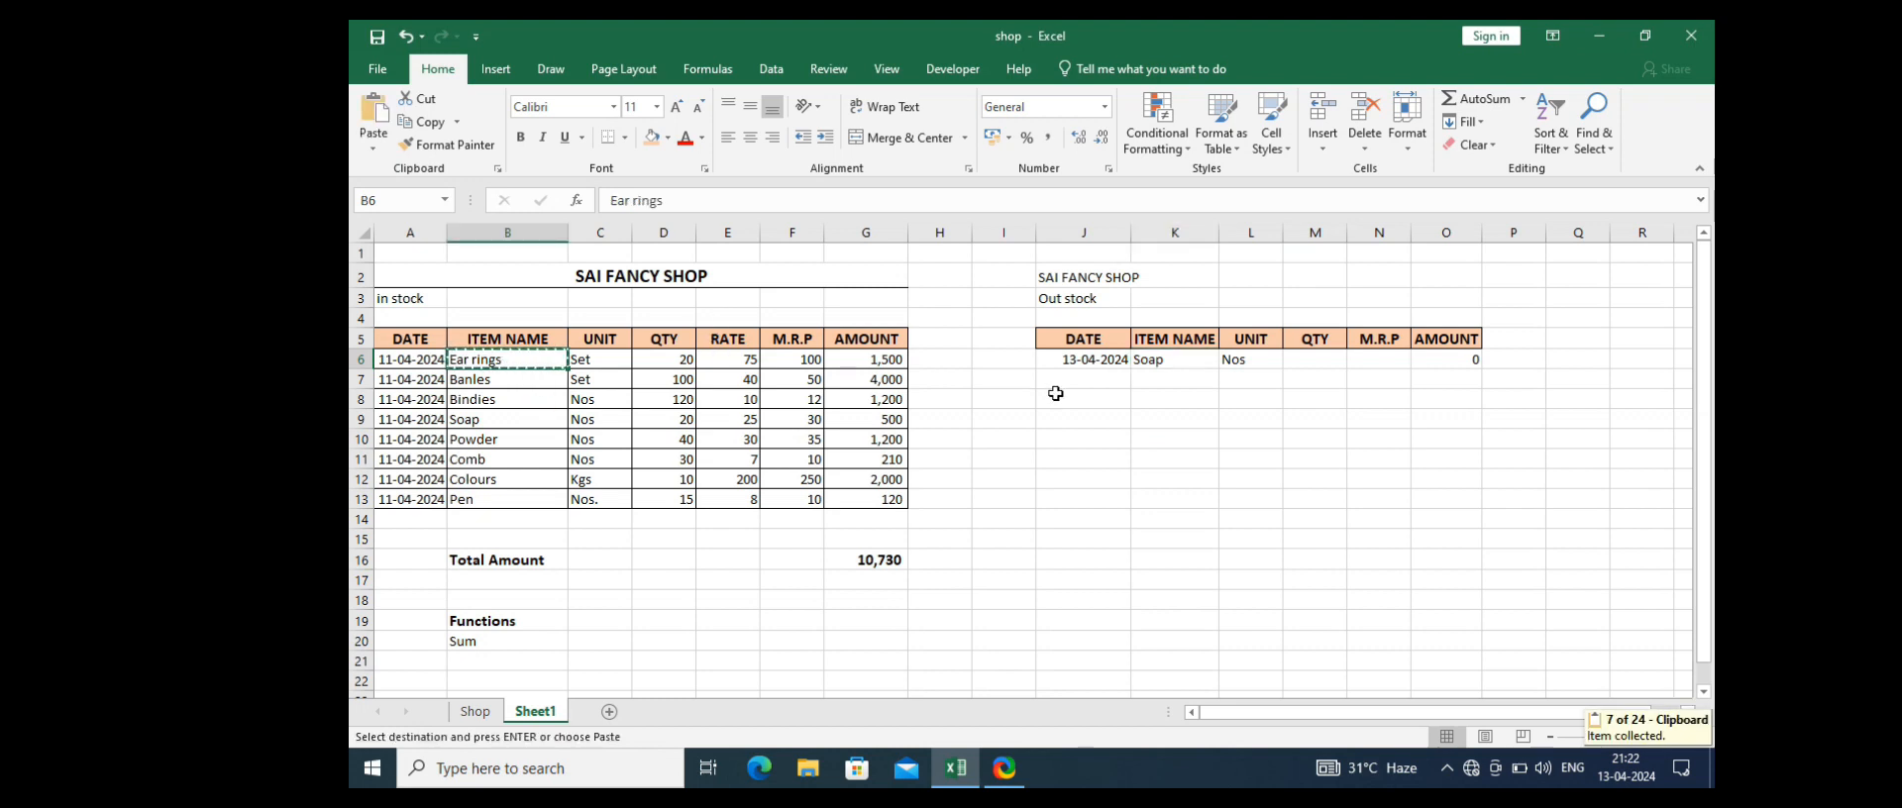
left_click(1174, 359)
key("ctrl+v")
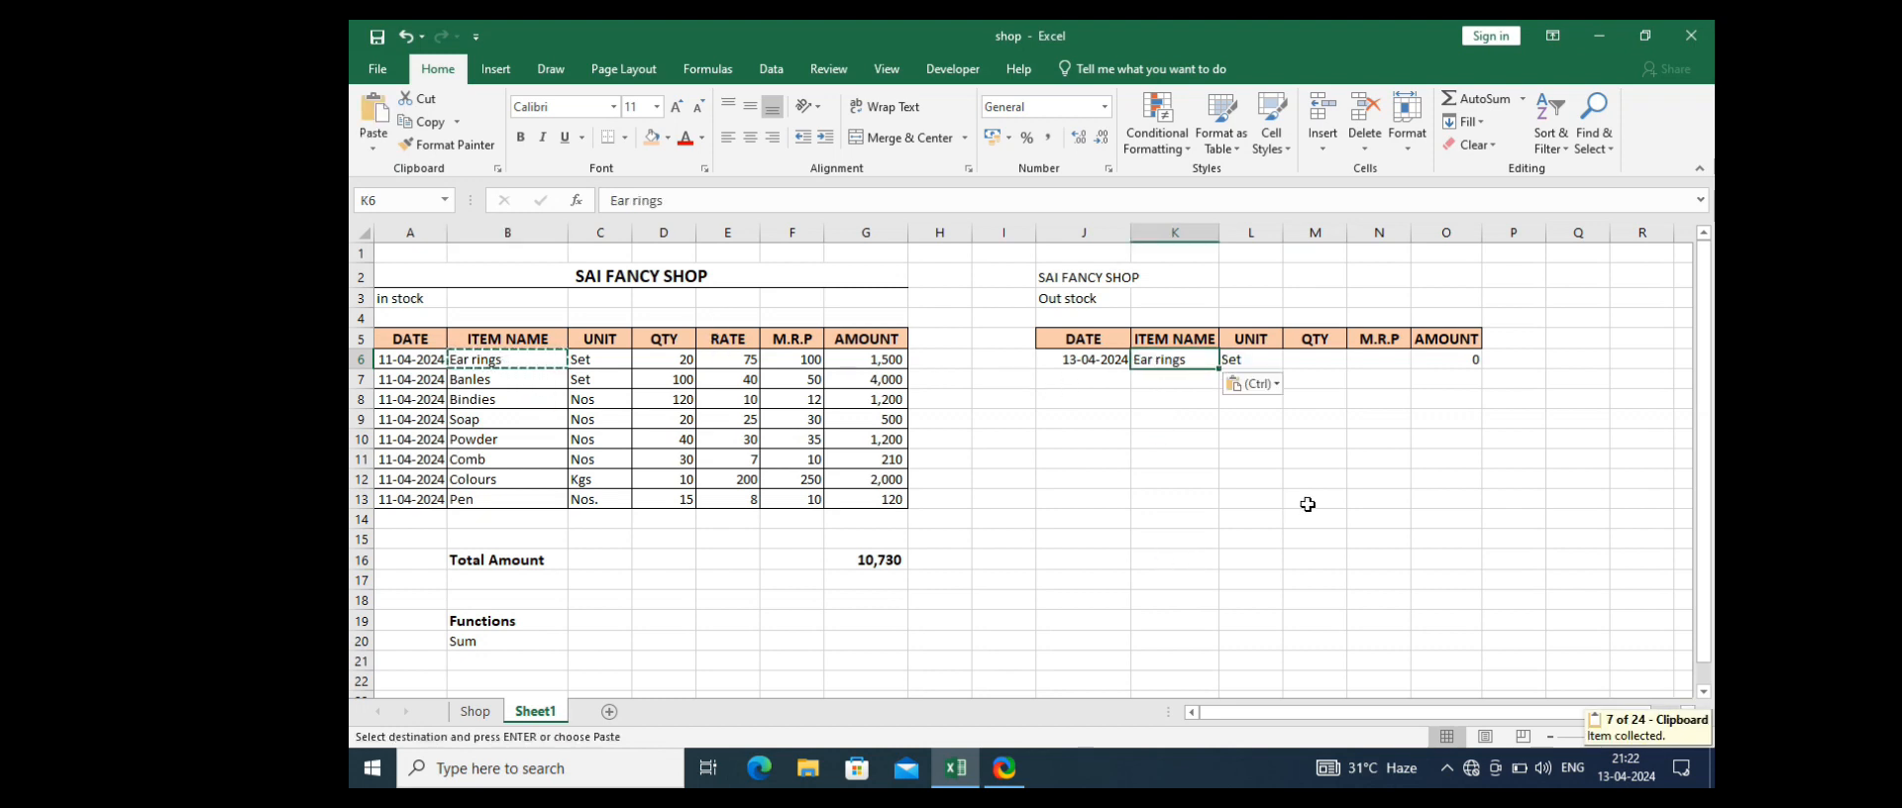
left_click(1306, 499)
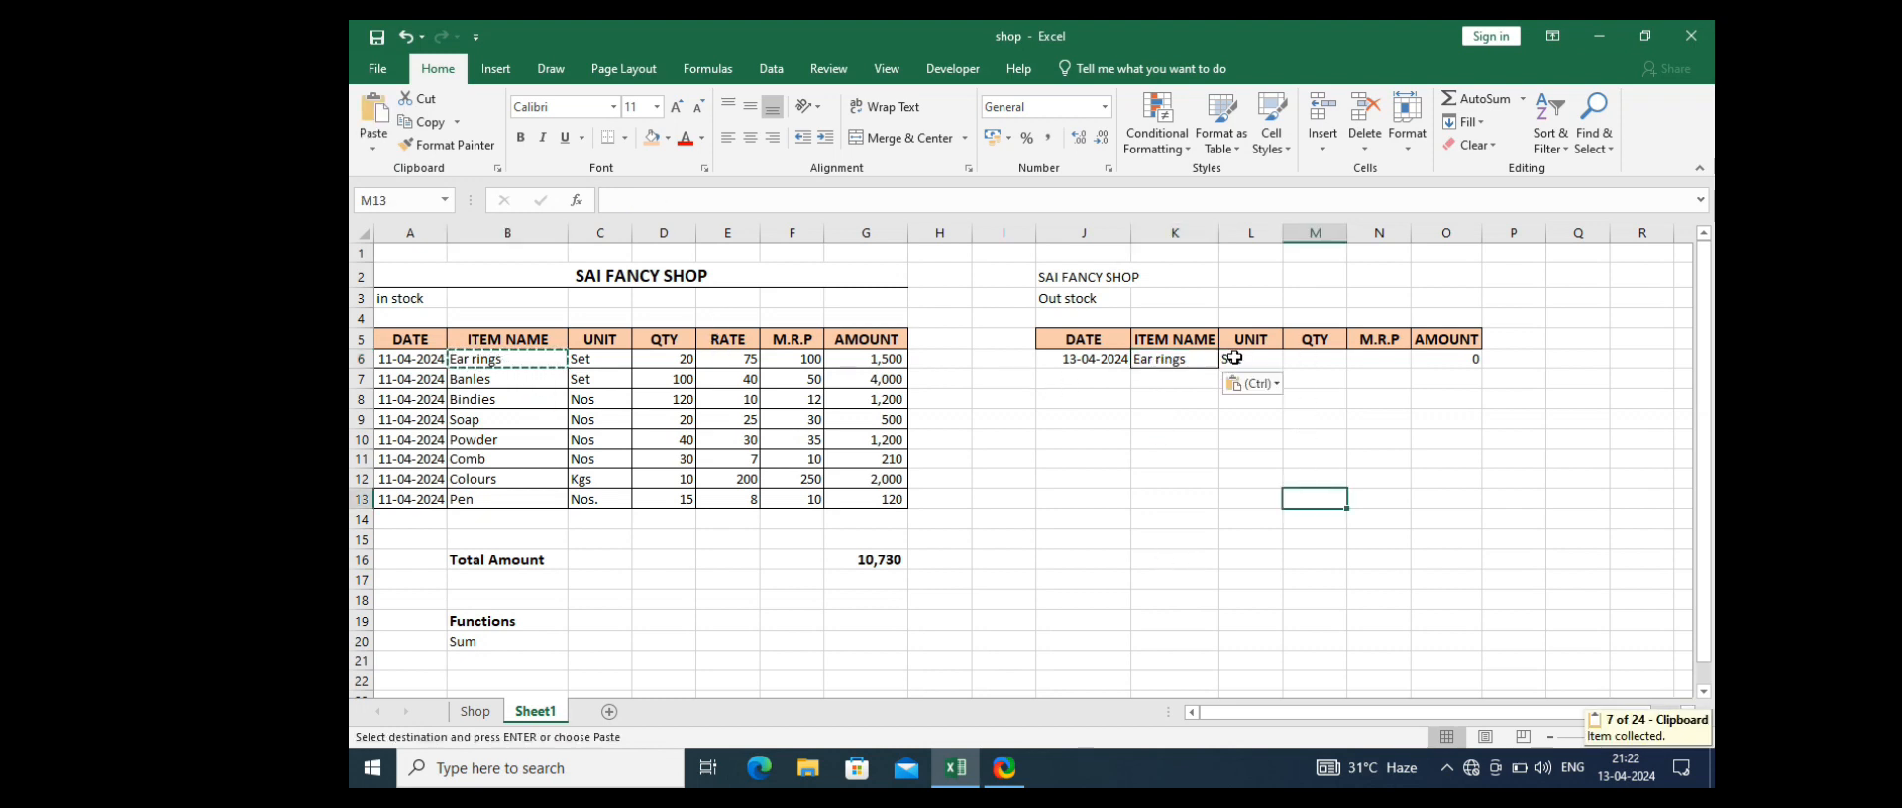
Step: Enter a quantity of 3 for Ear rings in M6
left_click(1313, 359)
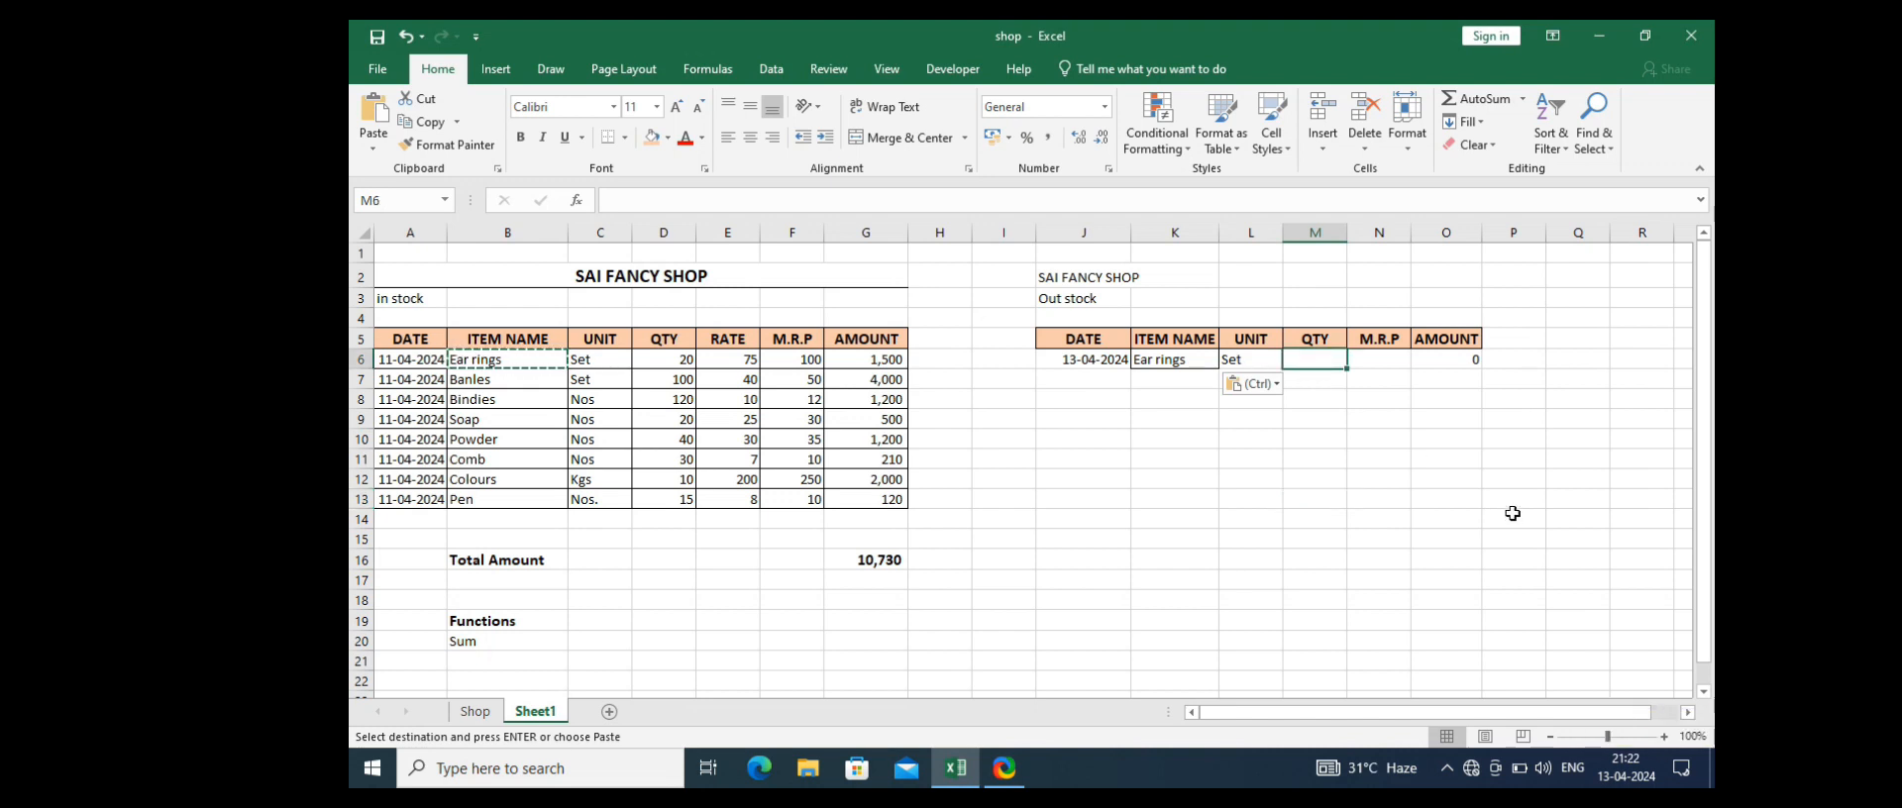
type("3")
key("Tab")
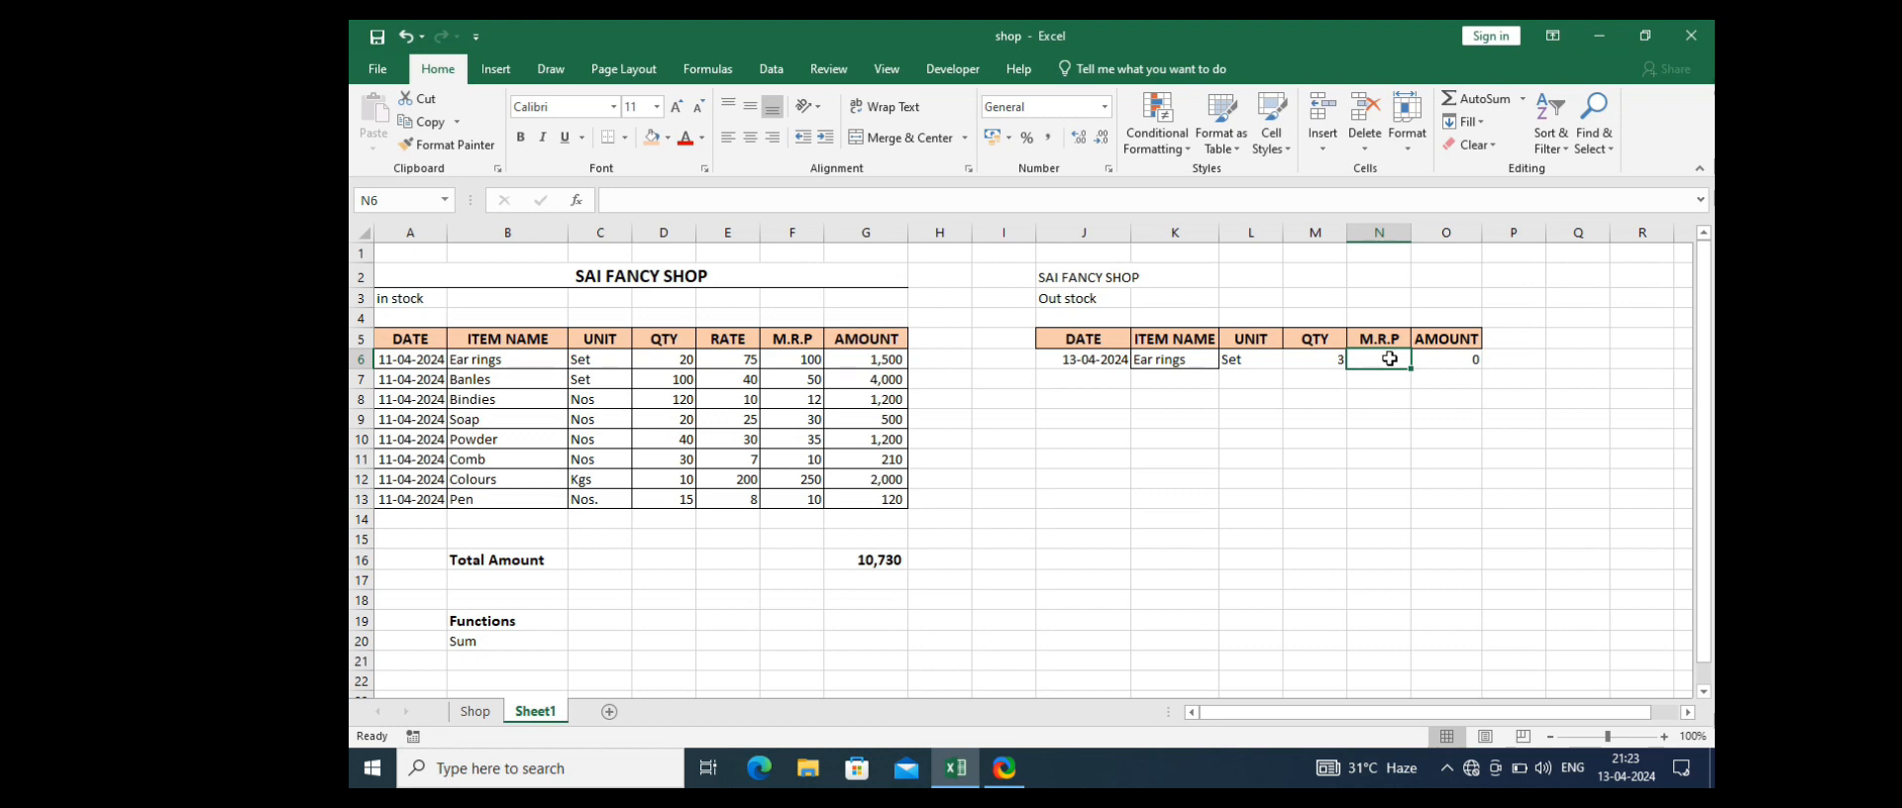
Step: Enter =VLOOKUP(K6,B6:F13,5,FALSE) in N6 to fetch the item's M.R.P from the in-stock table by exact match
type("=")
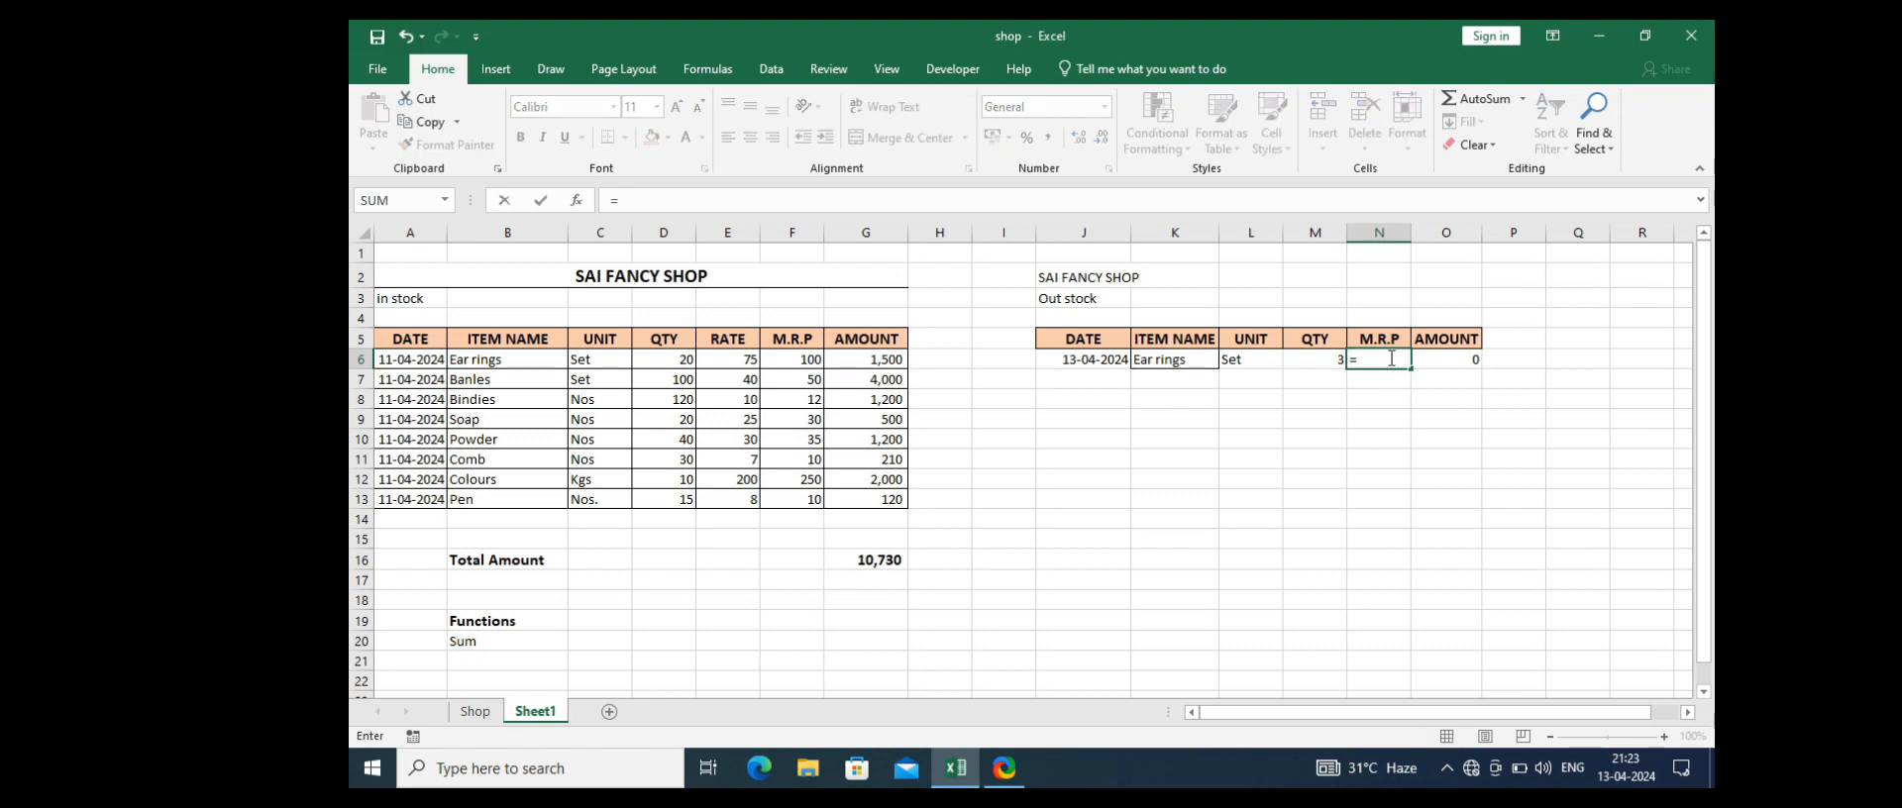
type("v")
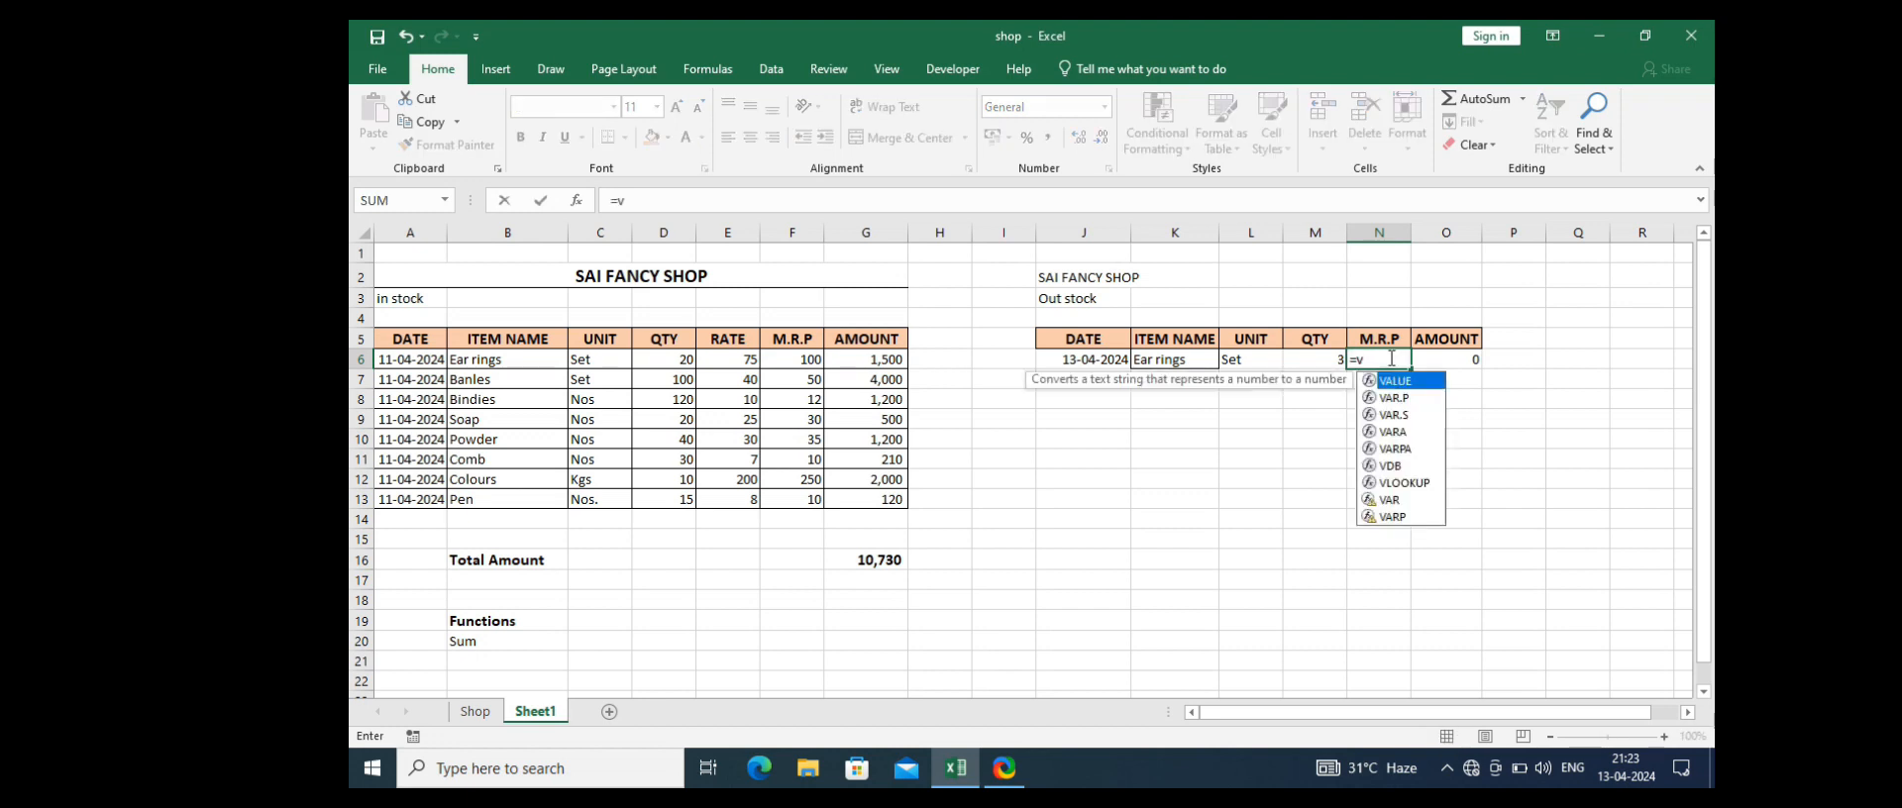
type("l")
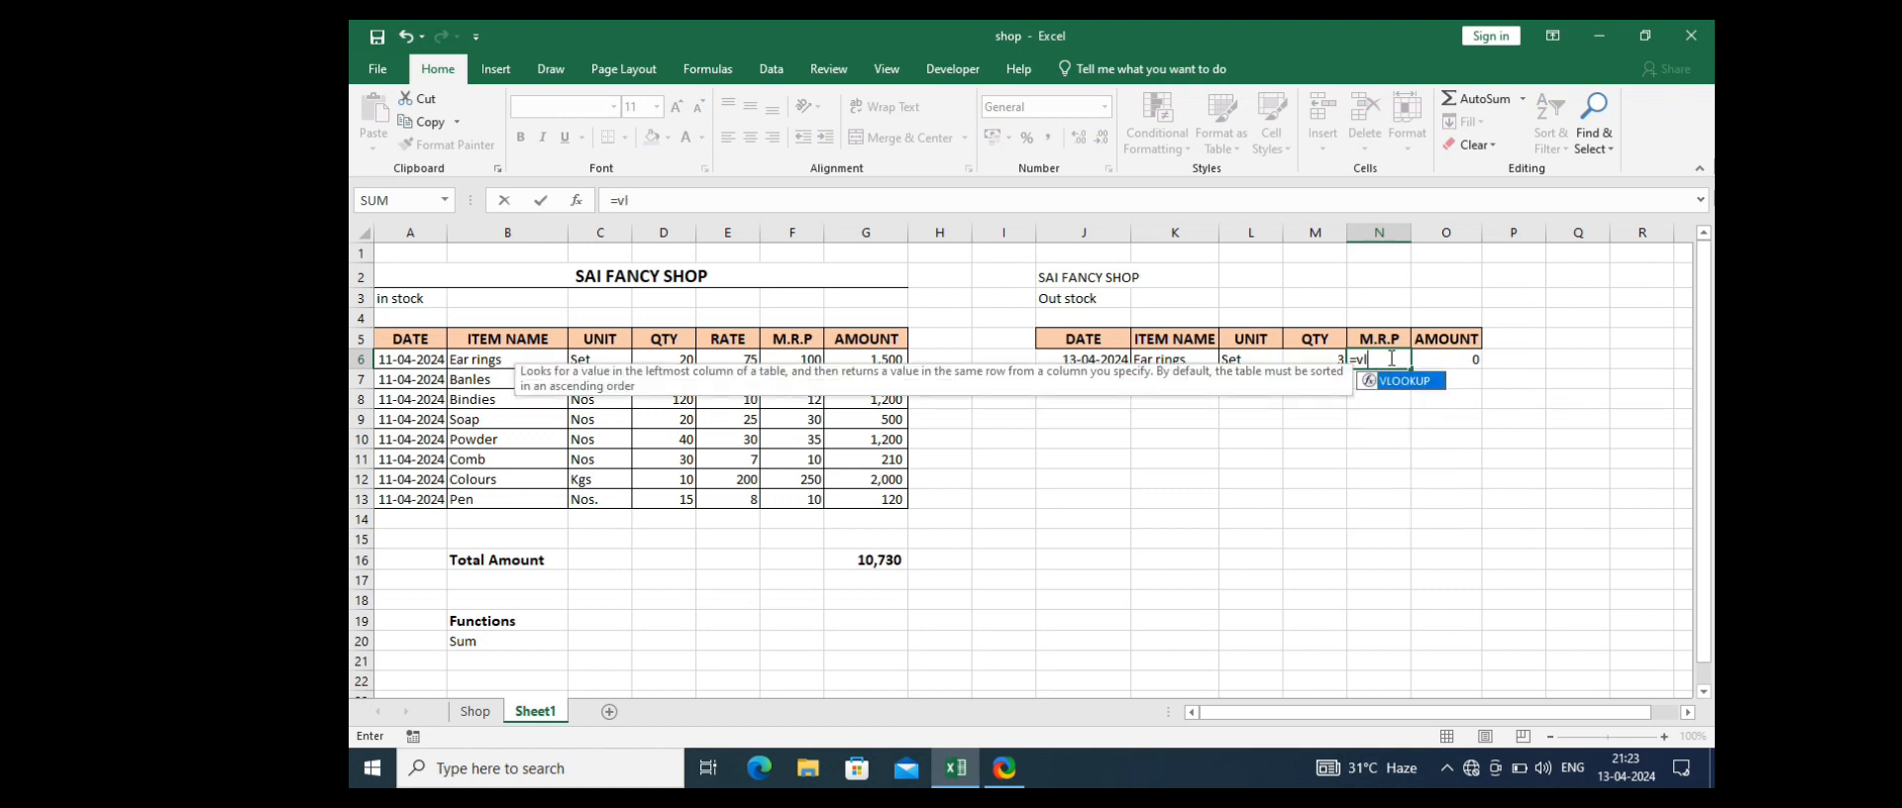
key("Tab")
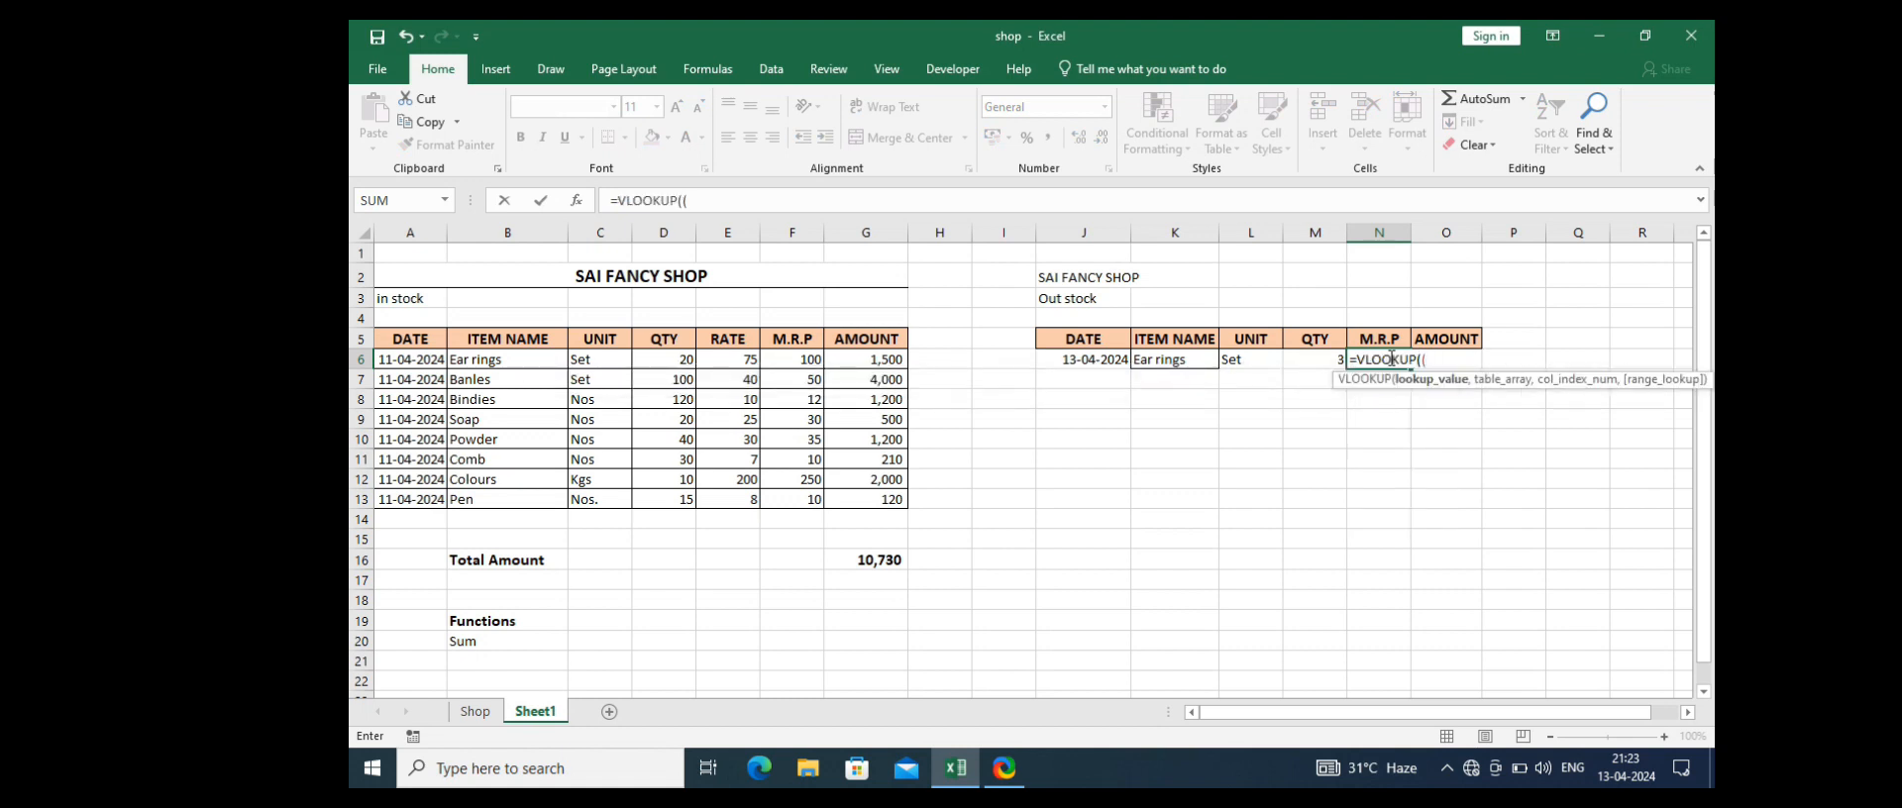
key("BackSpace")
left_click(1184, 360)
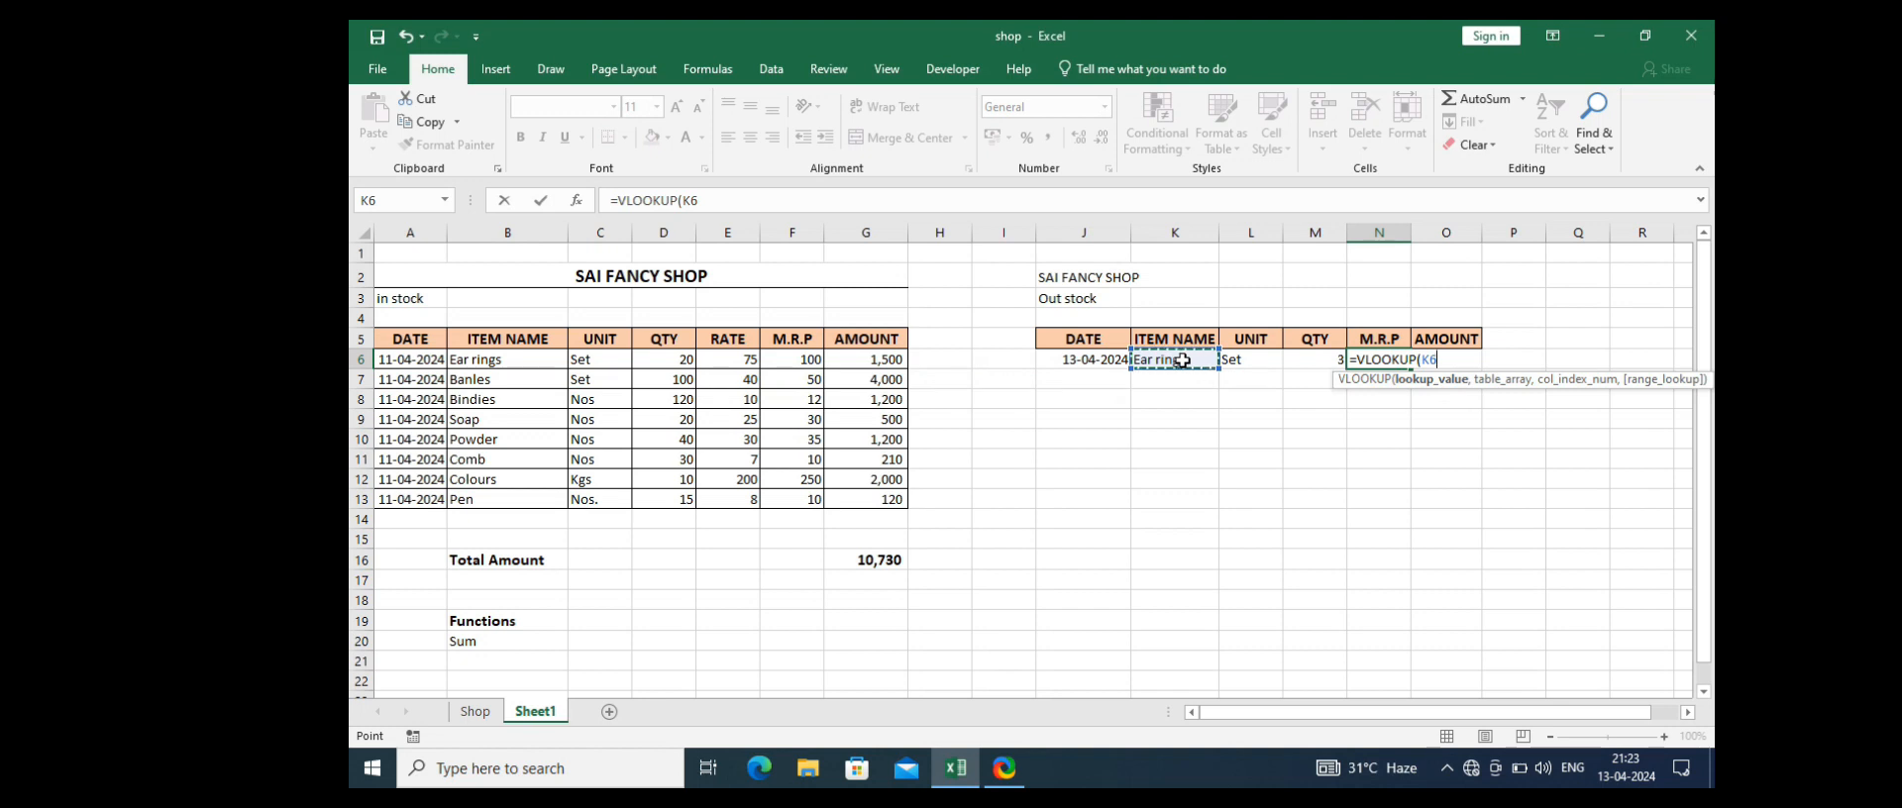
type(",")
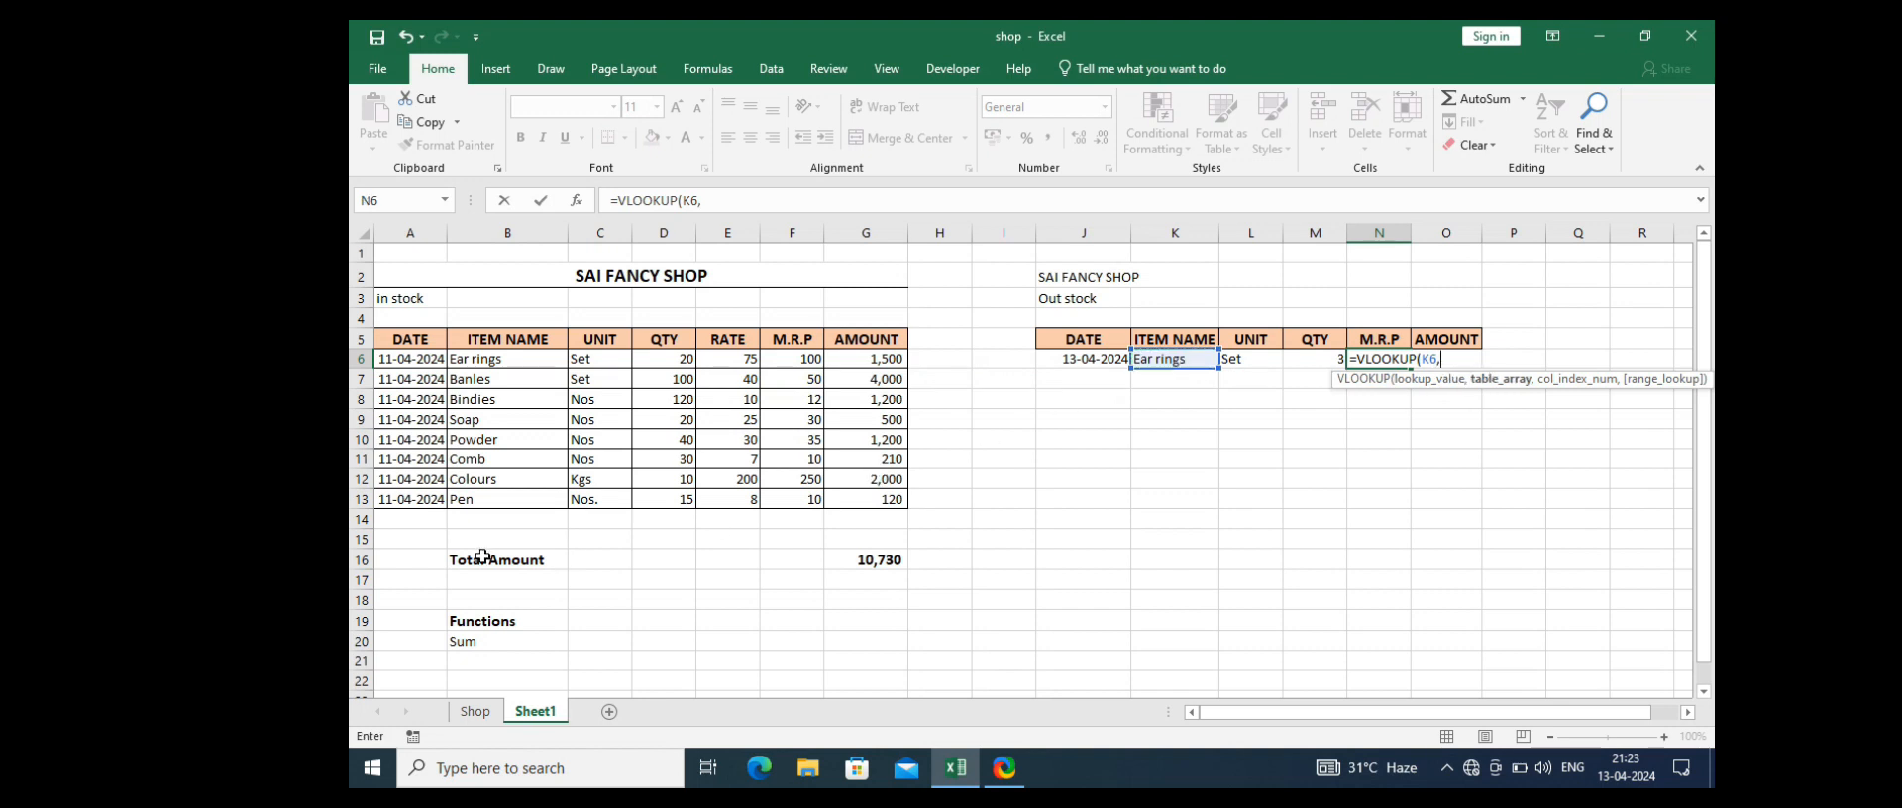
left_click_drag(496, 361, 515, 461)
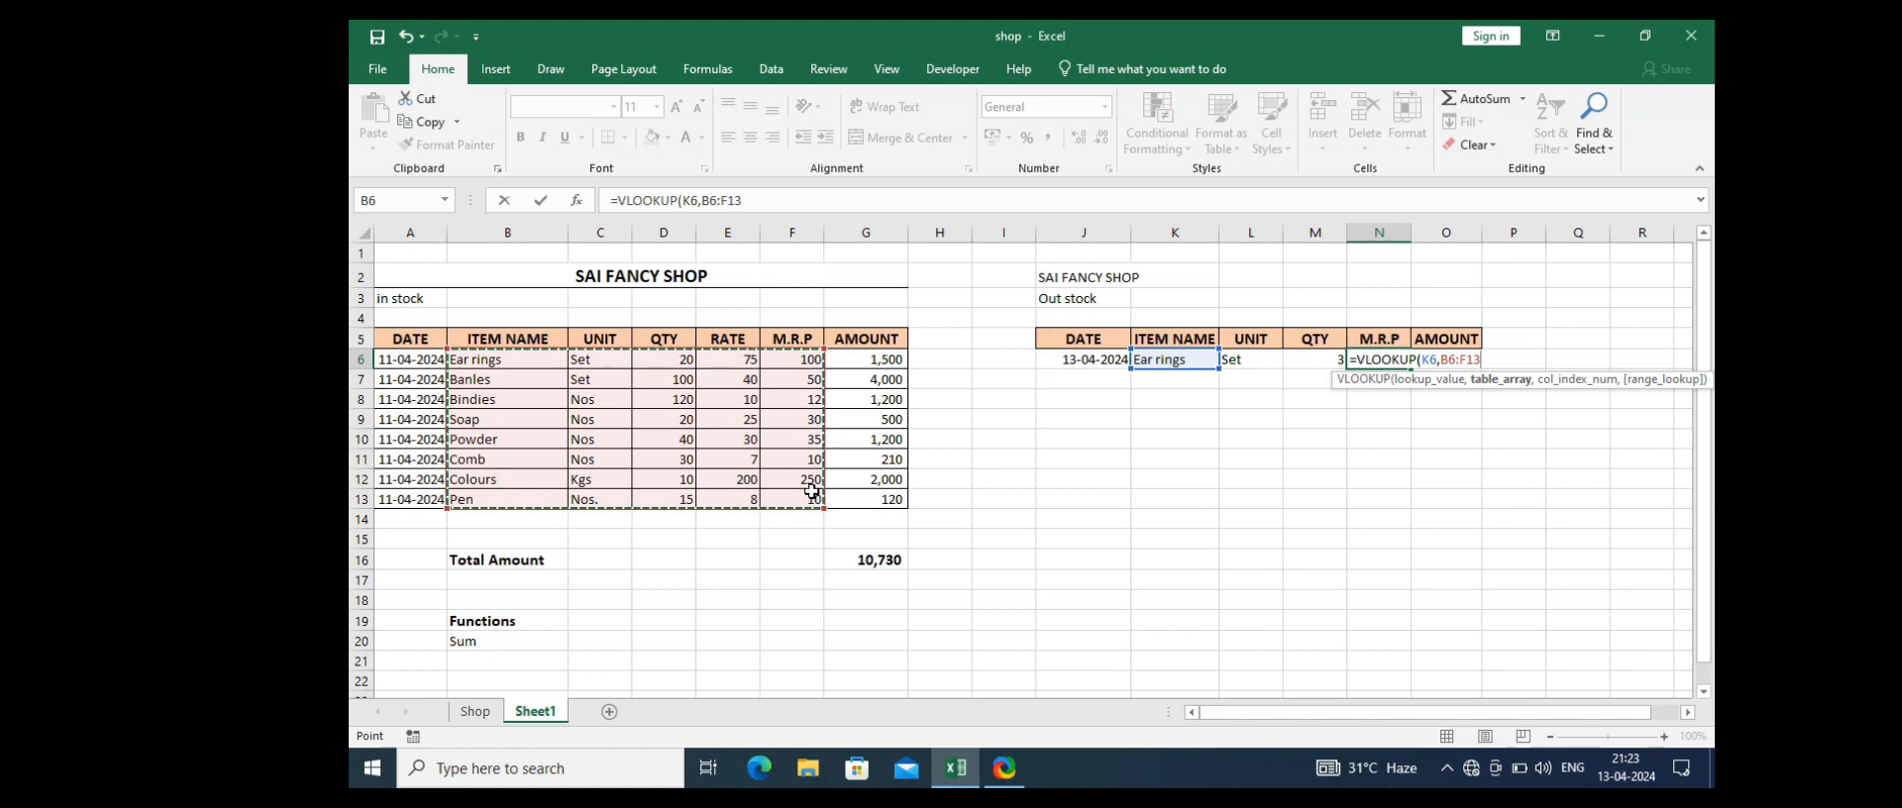
type(",5")
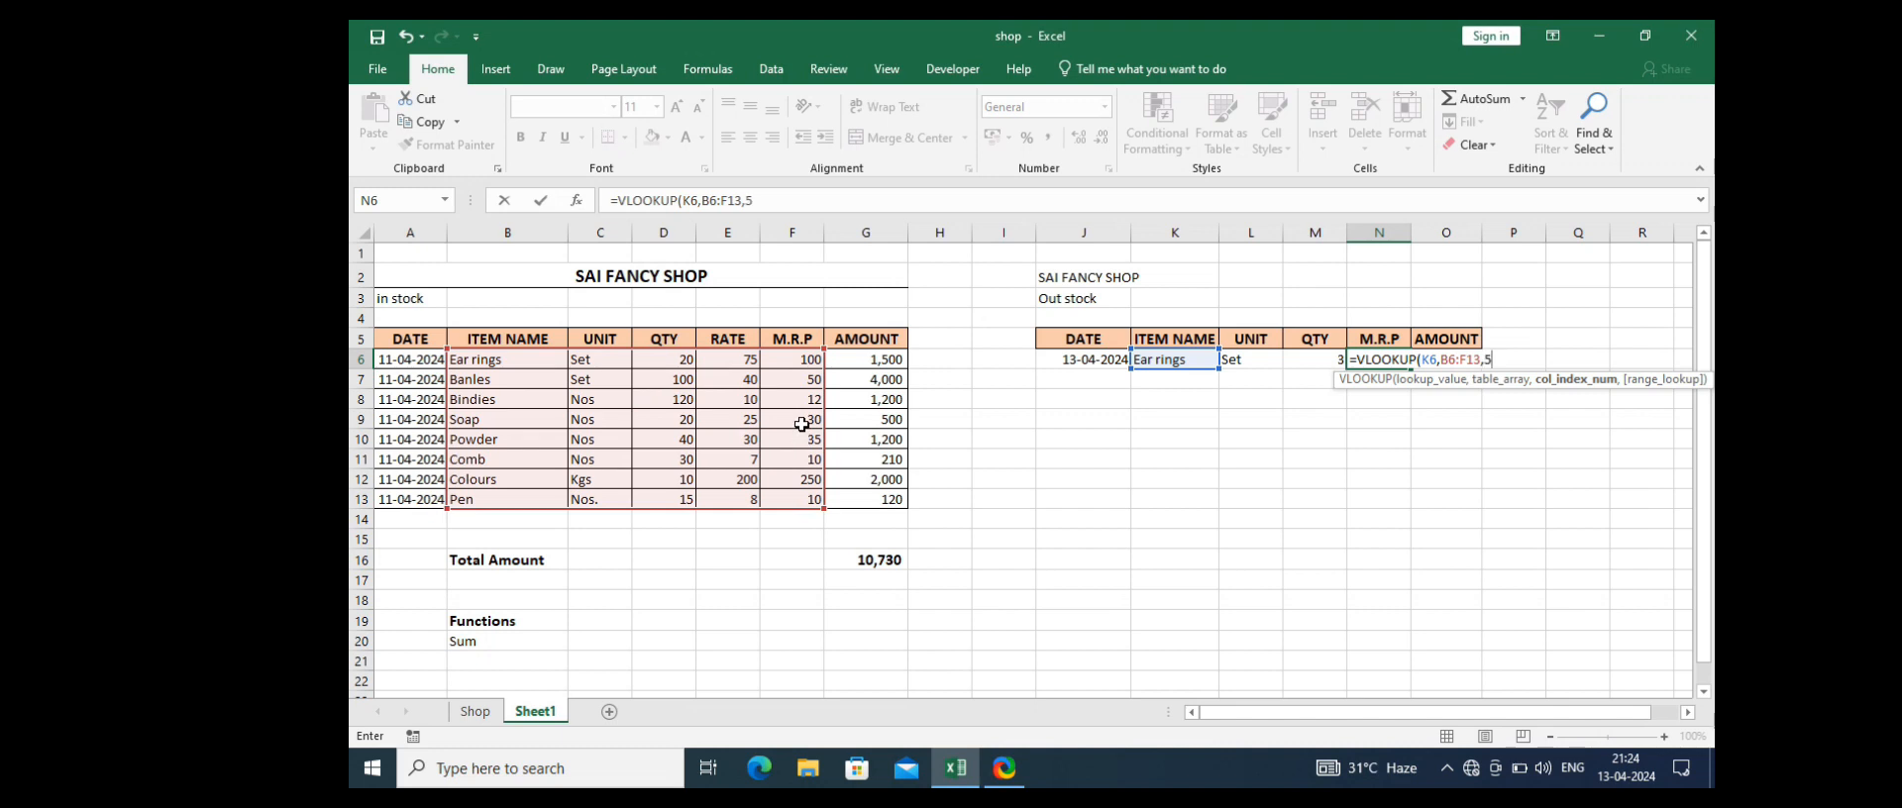
type(",")
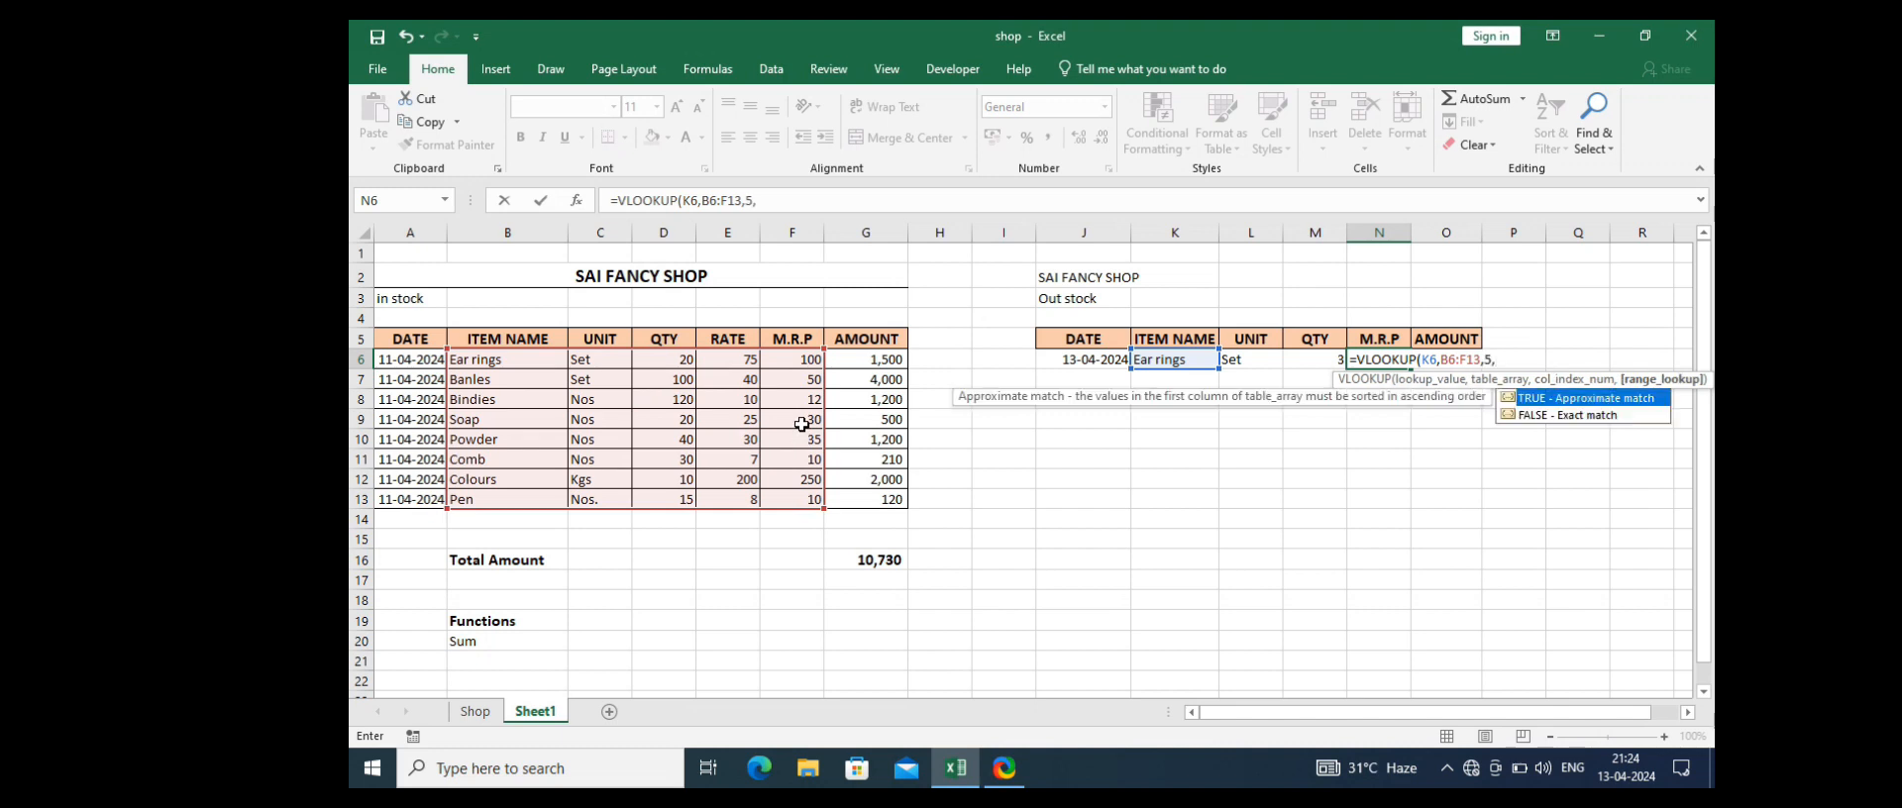
key("Down")
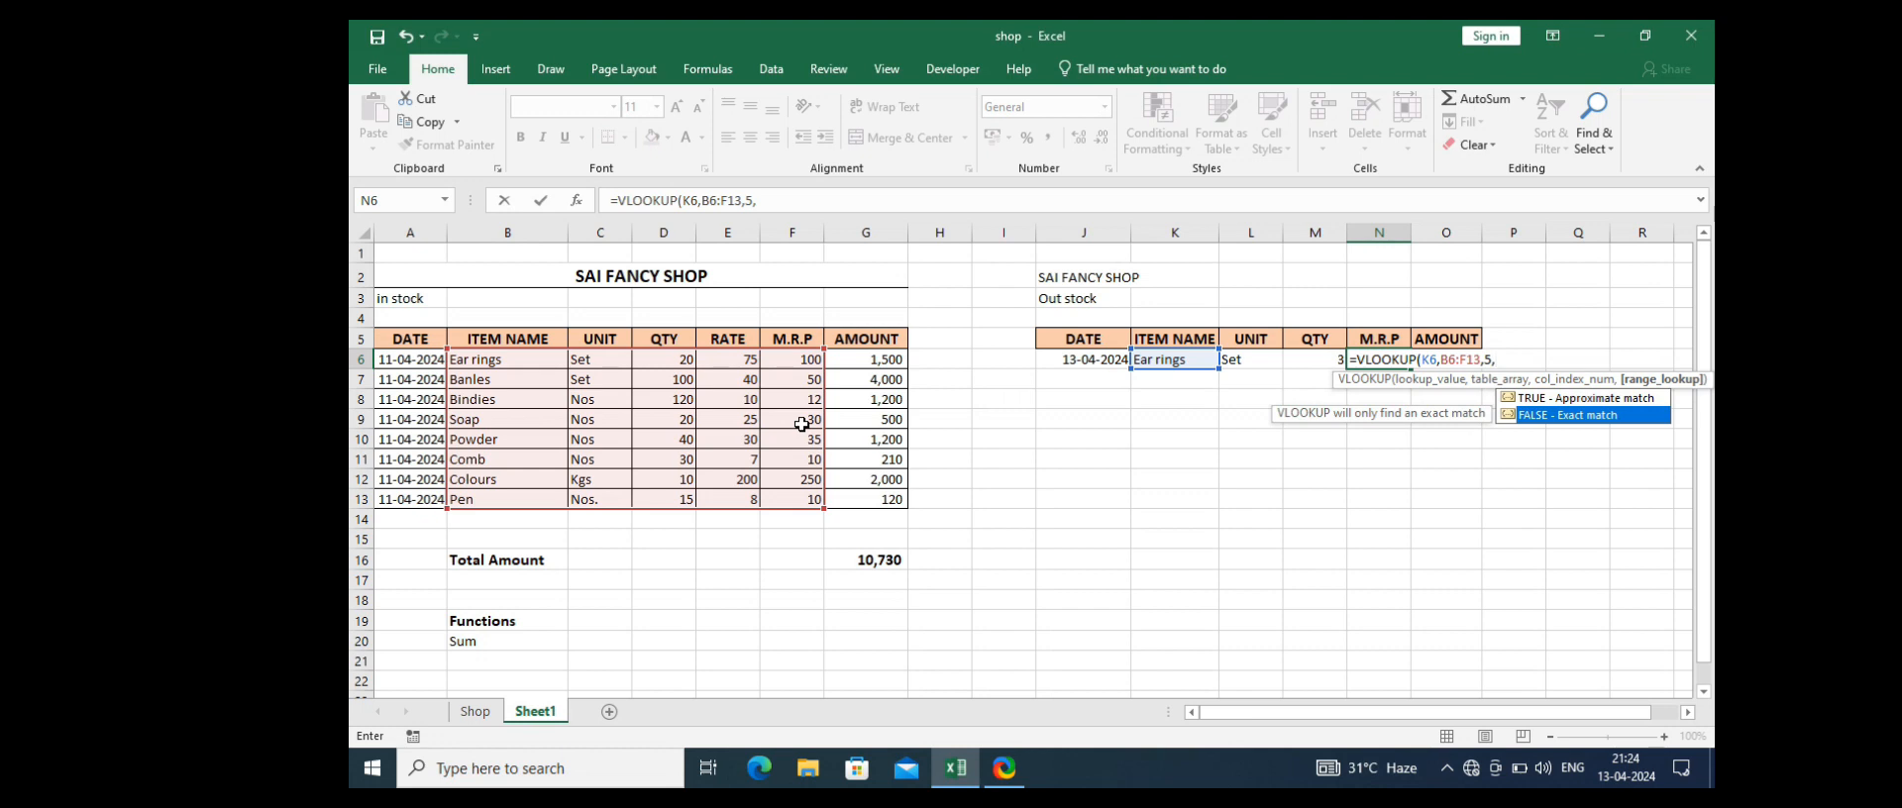
key("Tab")
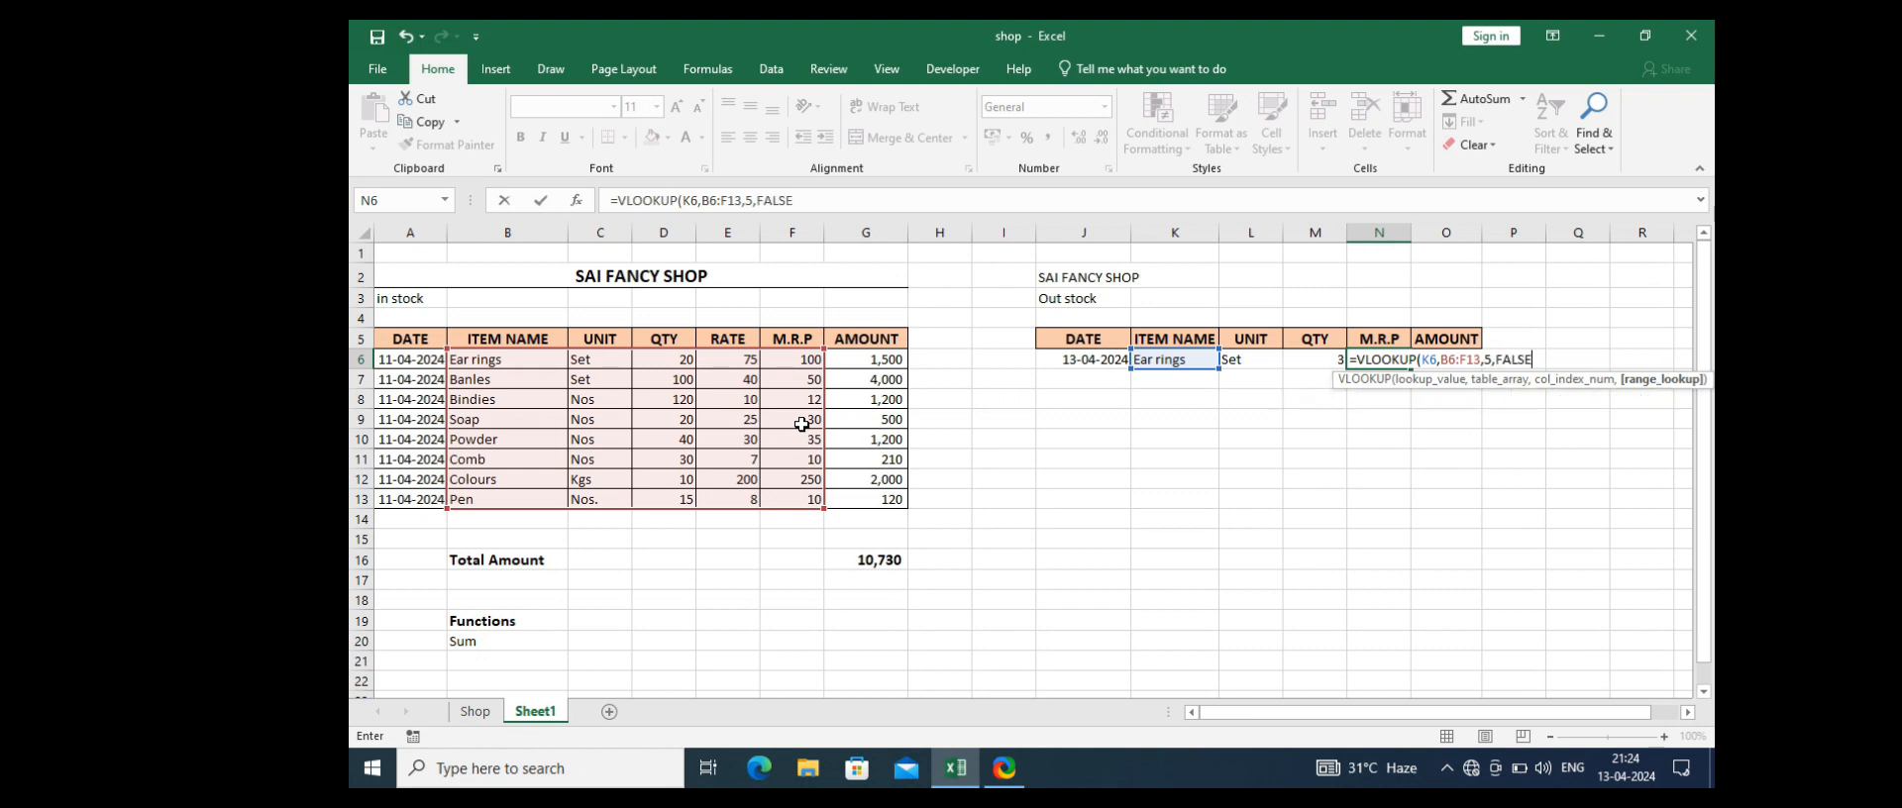
type(")")
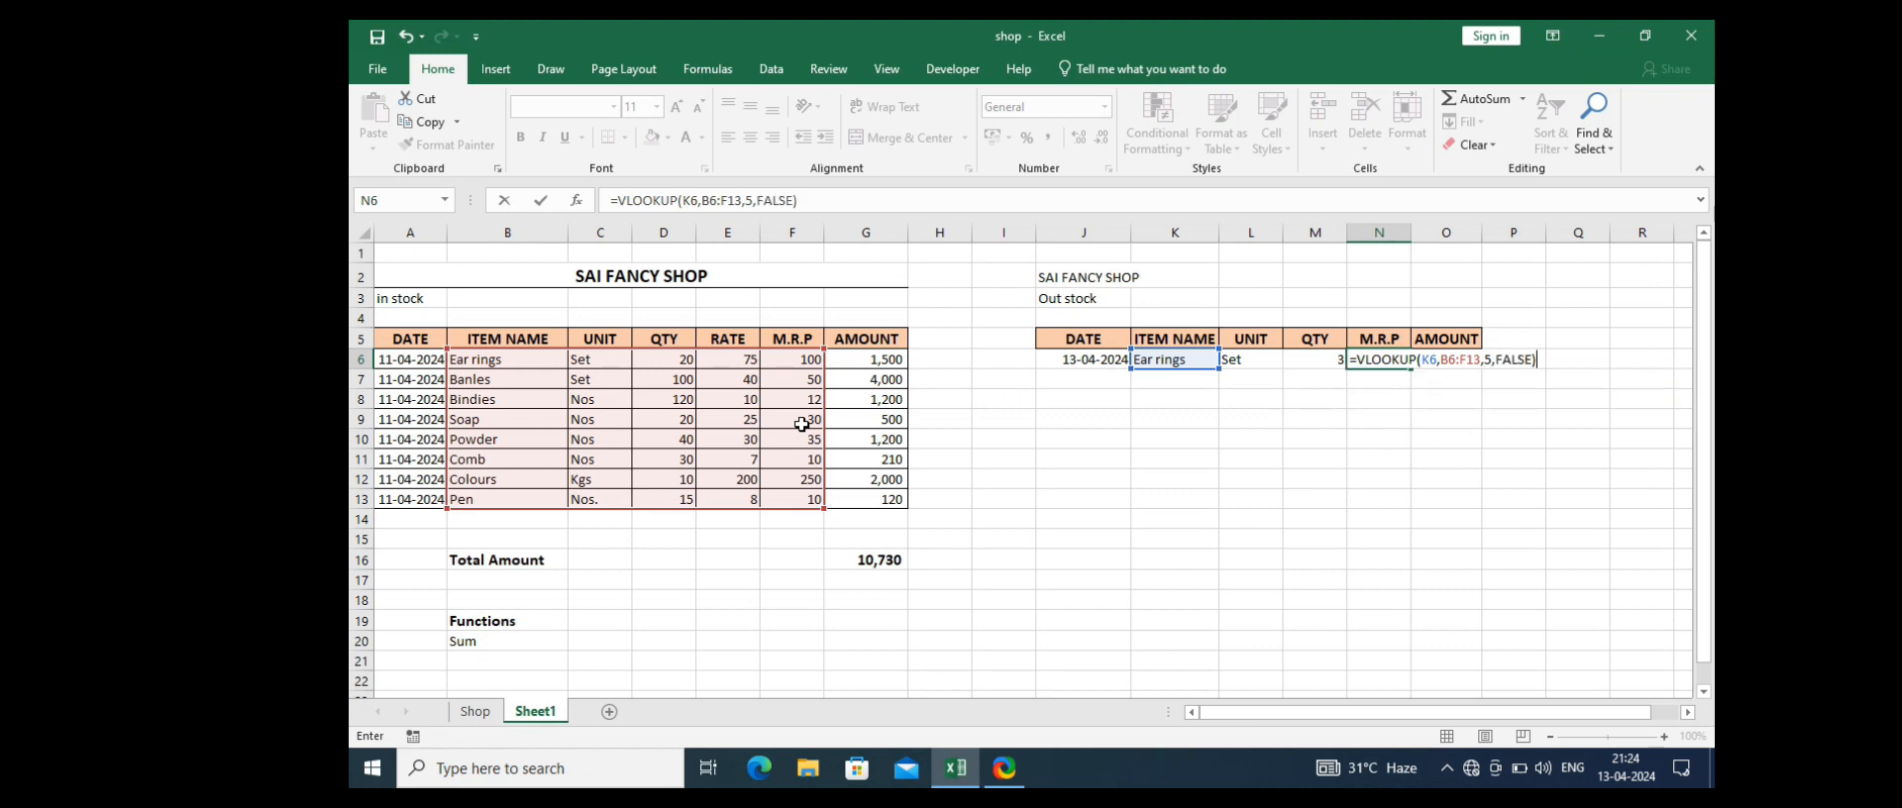
key("Return")
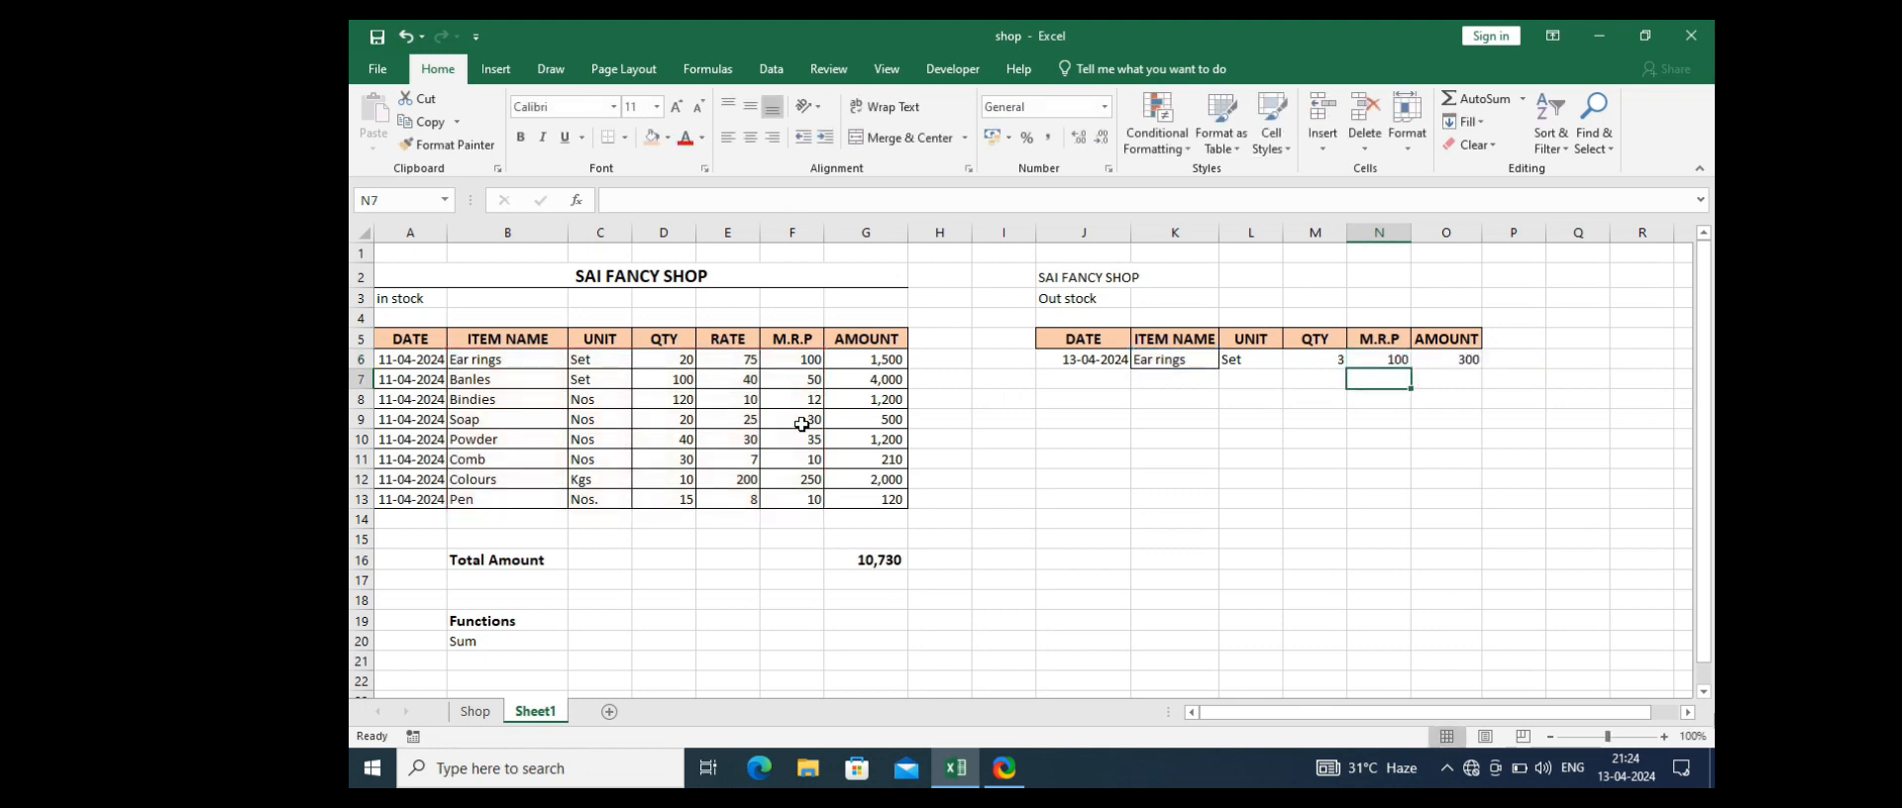
Step: Check the amount formula in O6 and fill it down through O13
key("Up")
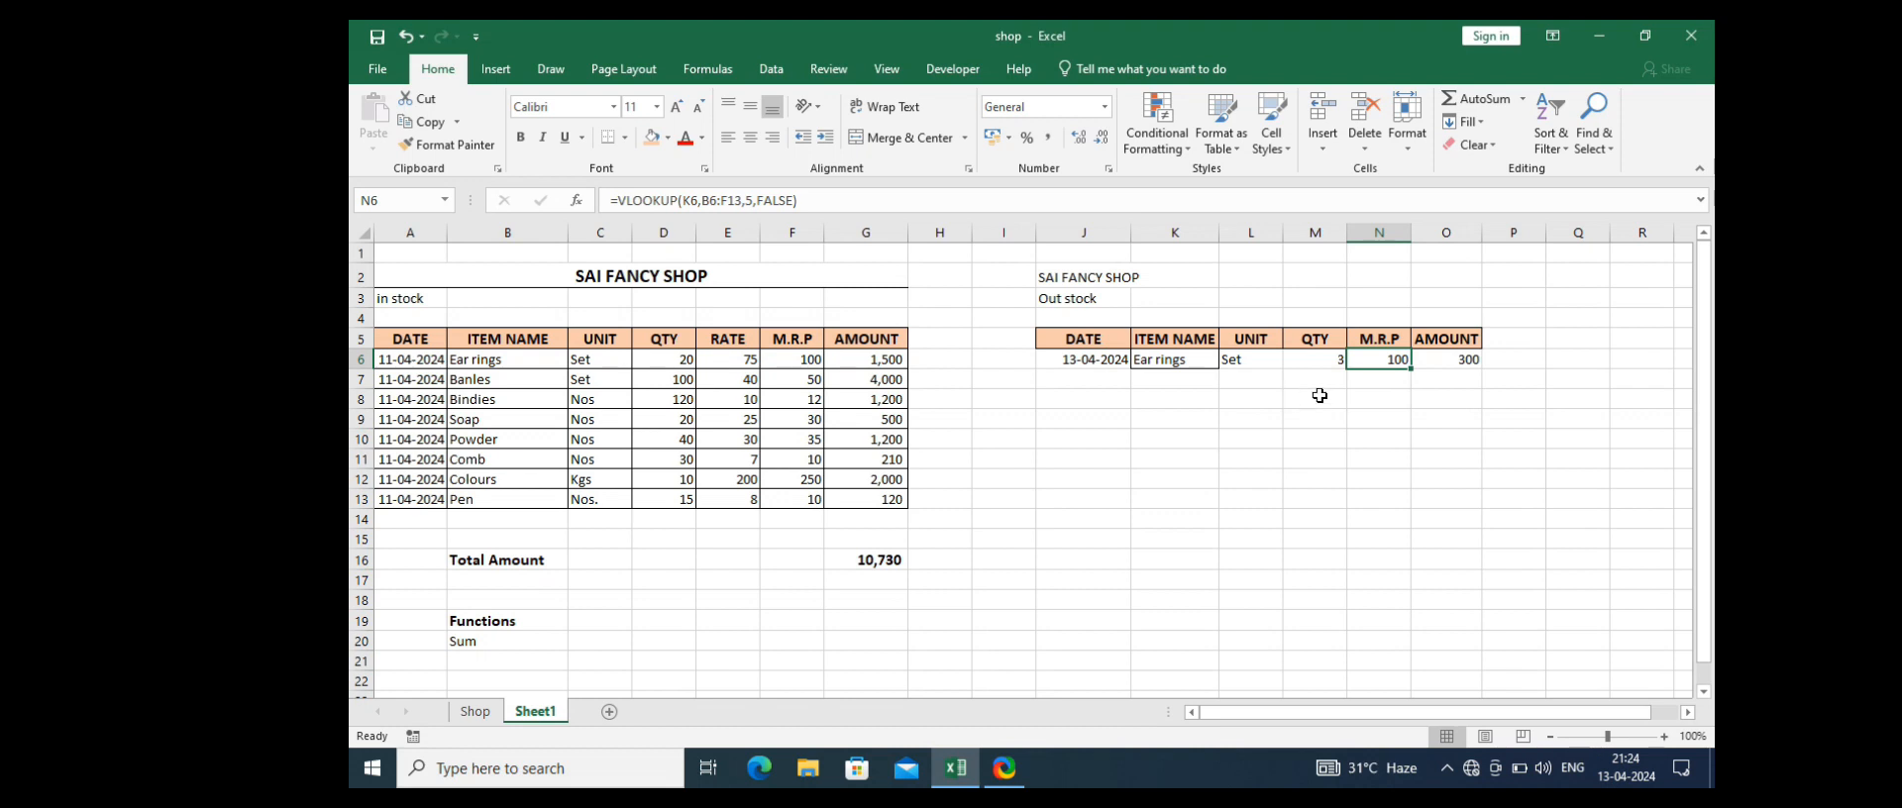
double_click(1477, 361)
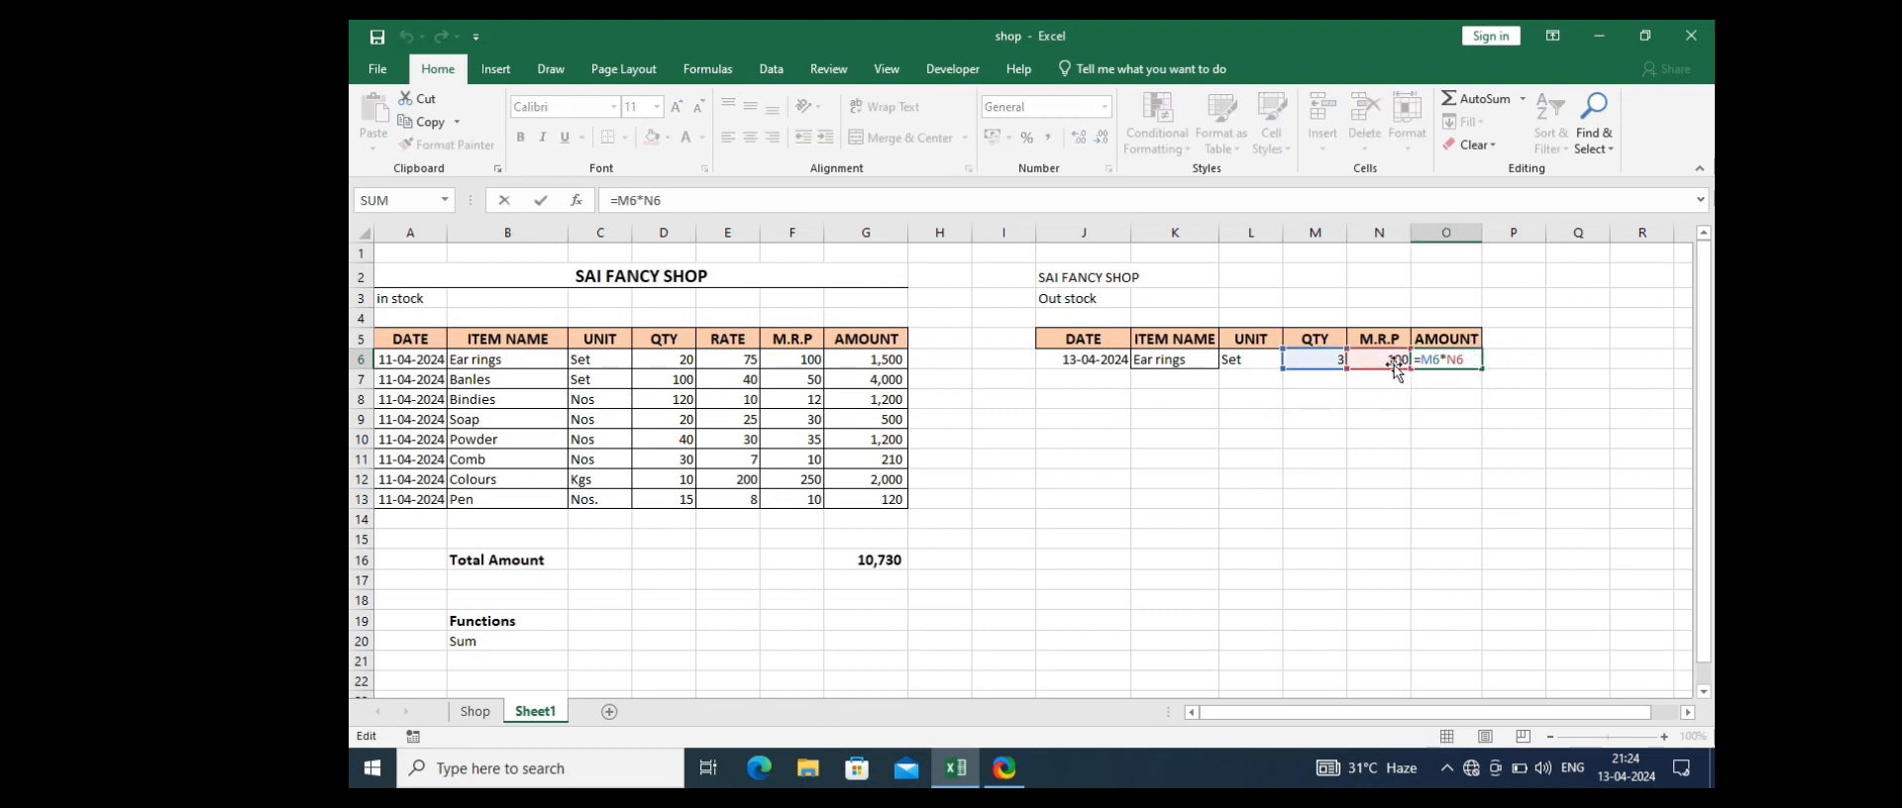
key("Escape")
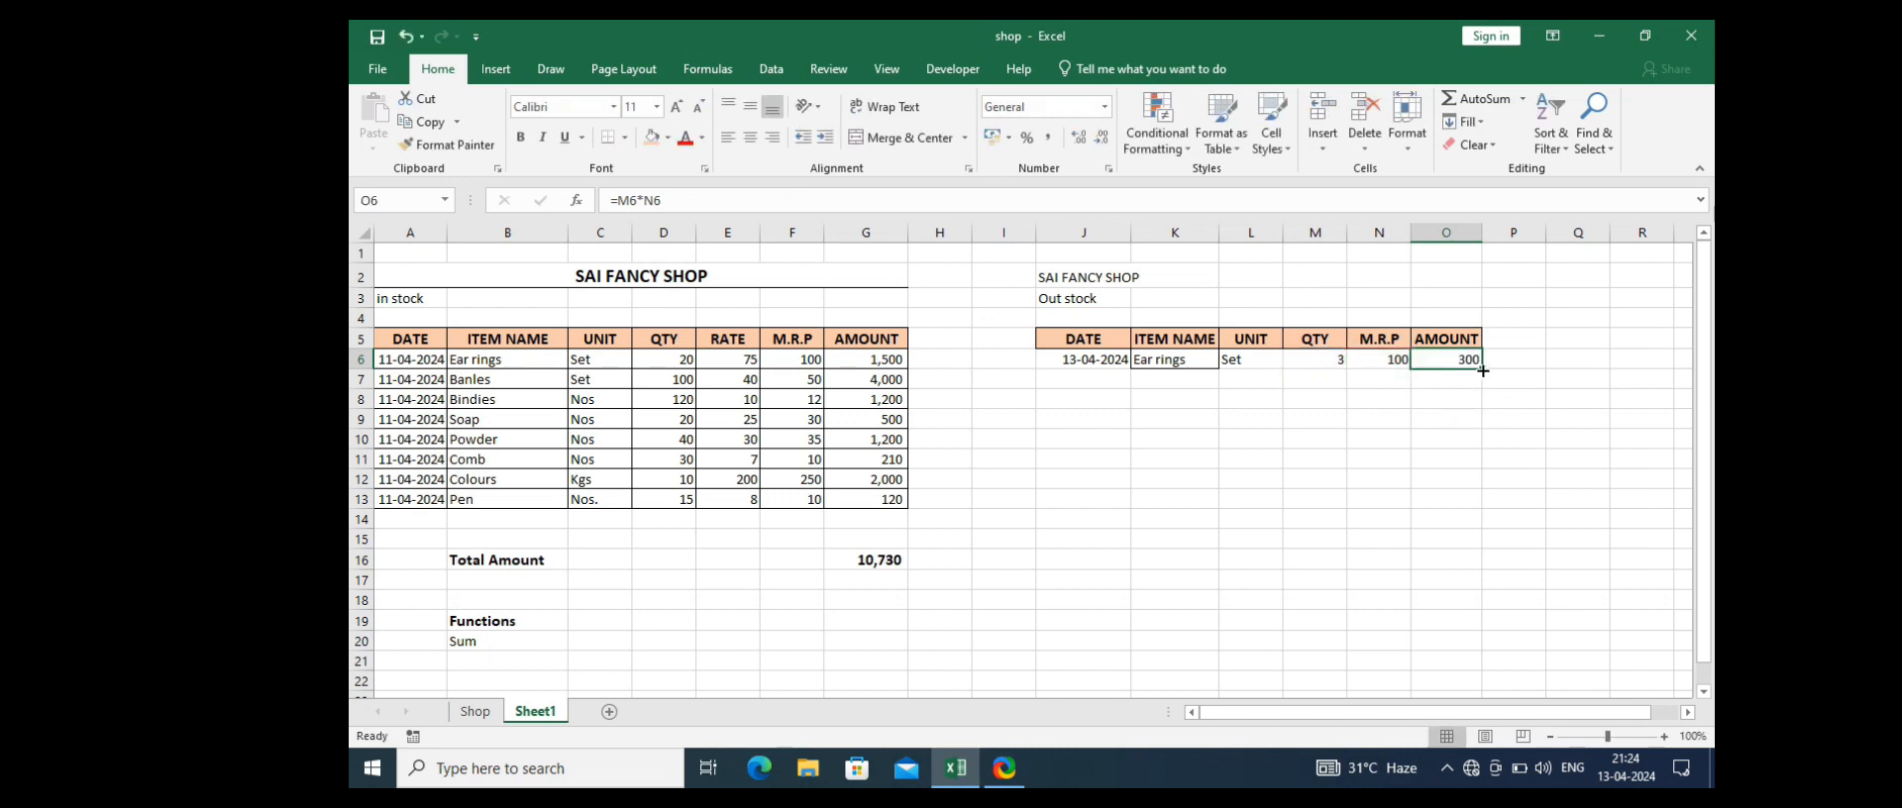
left_click_drag(1483, 371, 1481, 507)
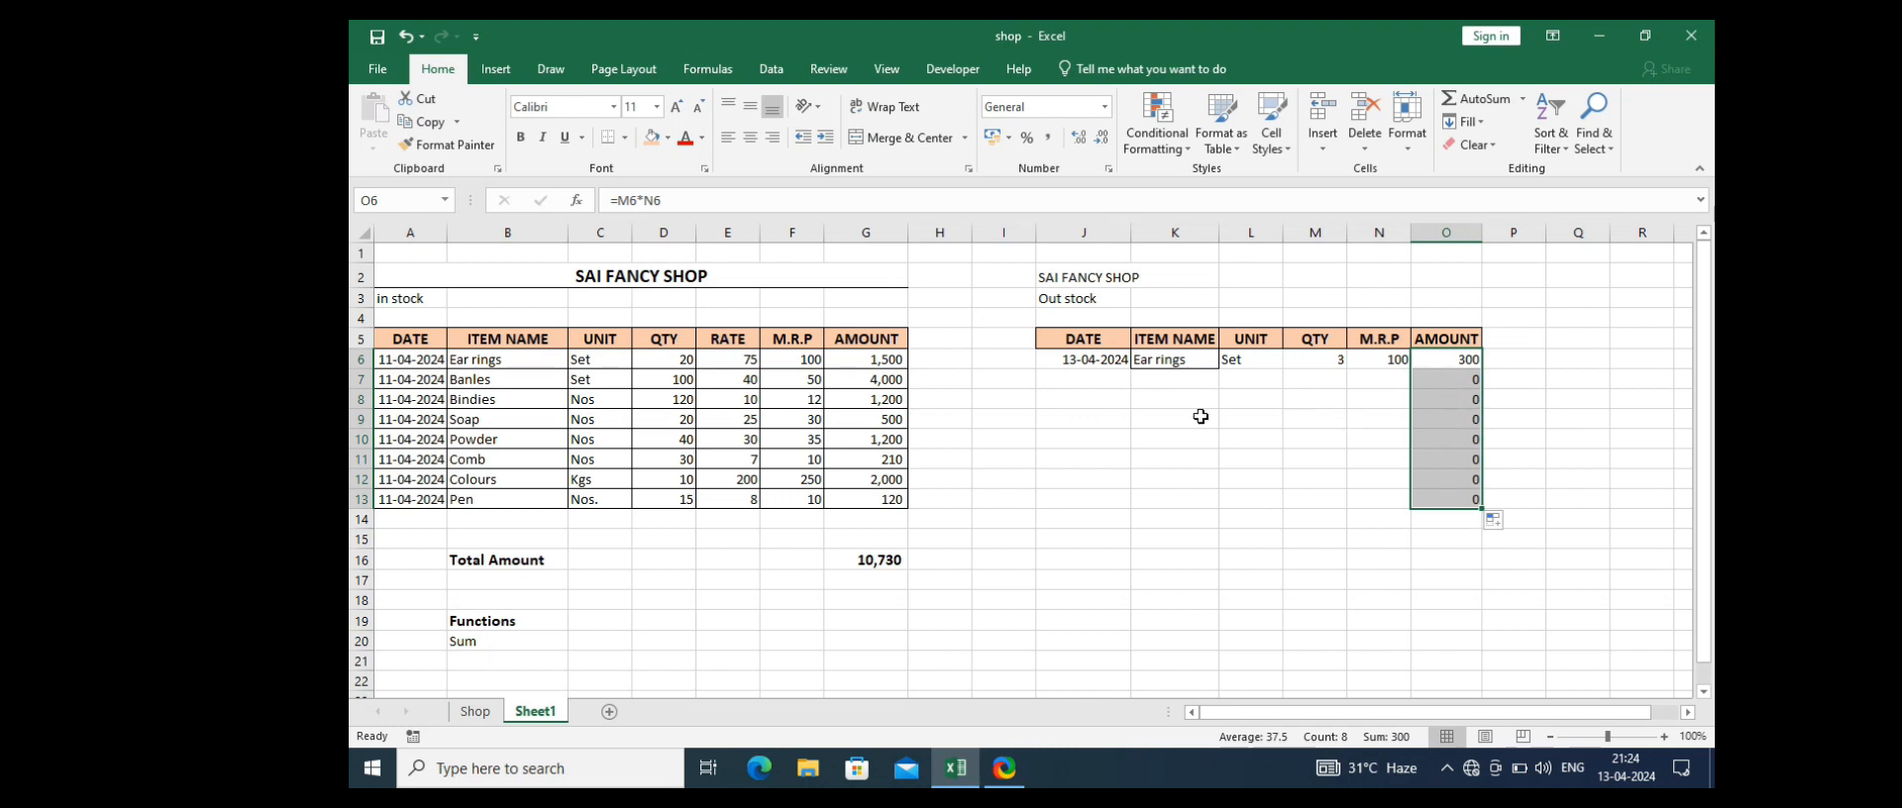
Step: Copy the date 13-04-2024 from J6 into J7:J8
left_click(1096, 380)
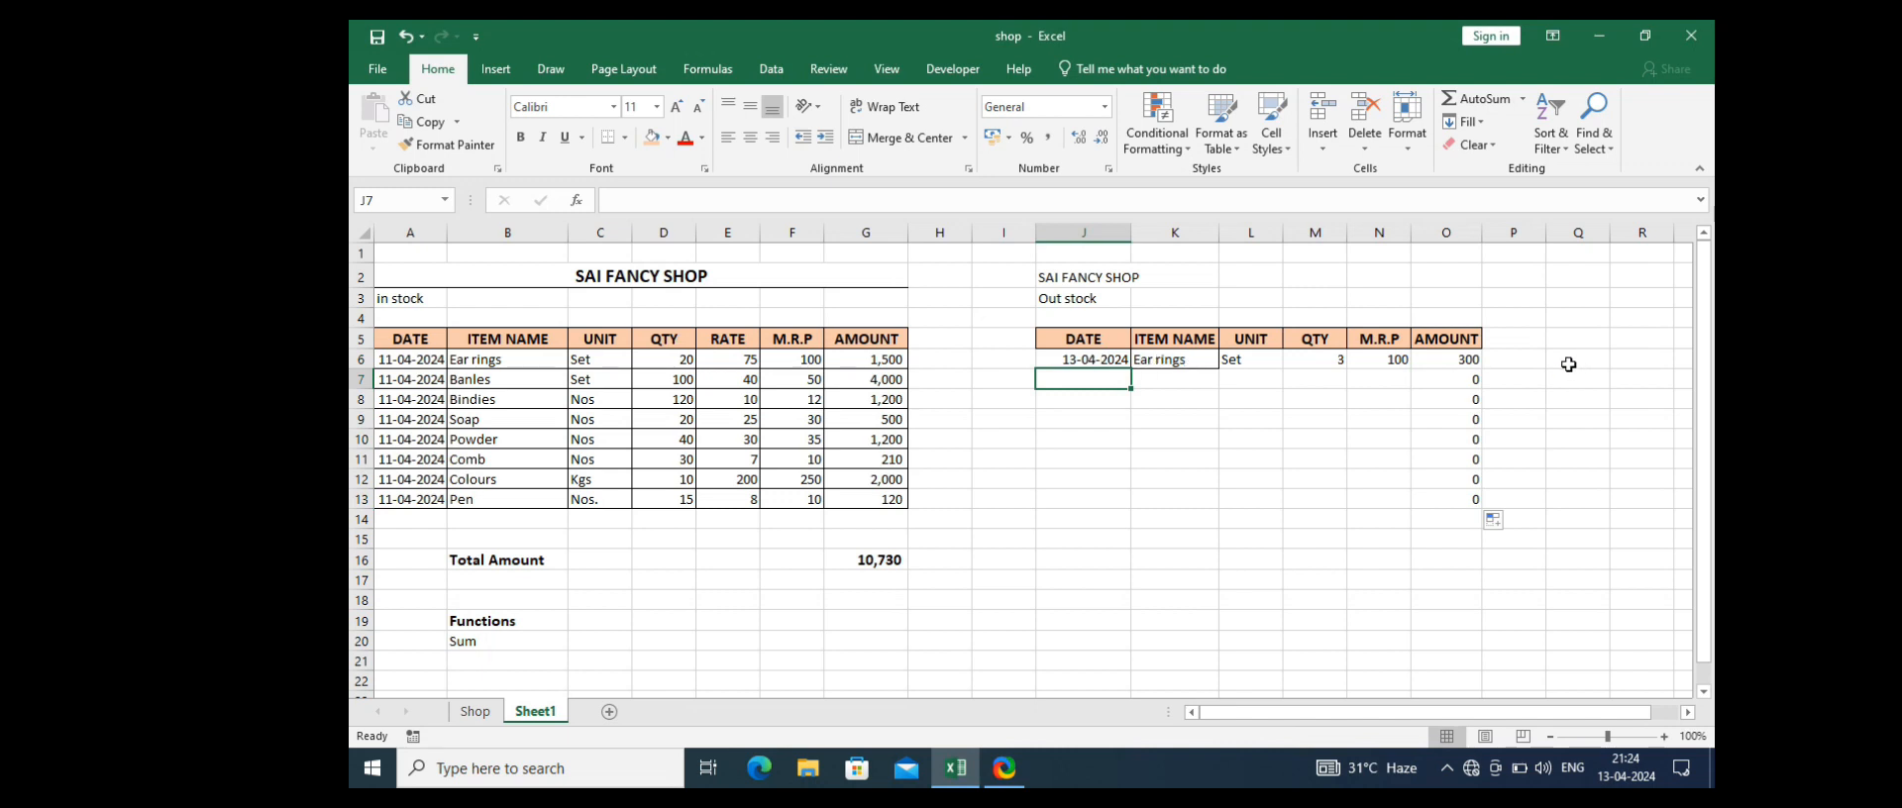
left_click(1107, 356)
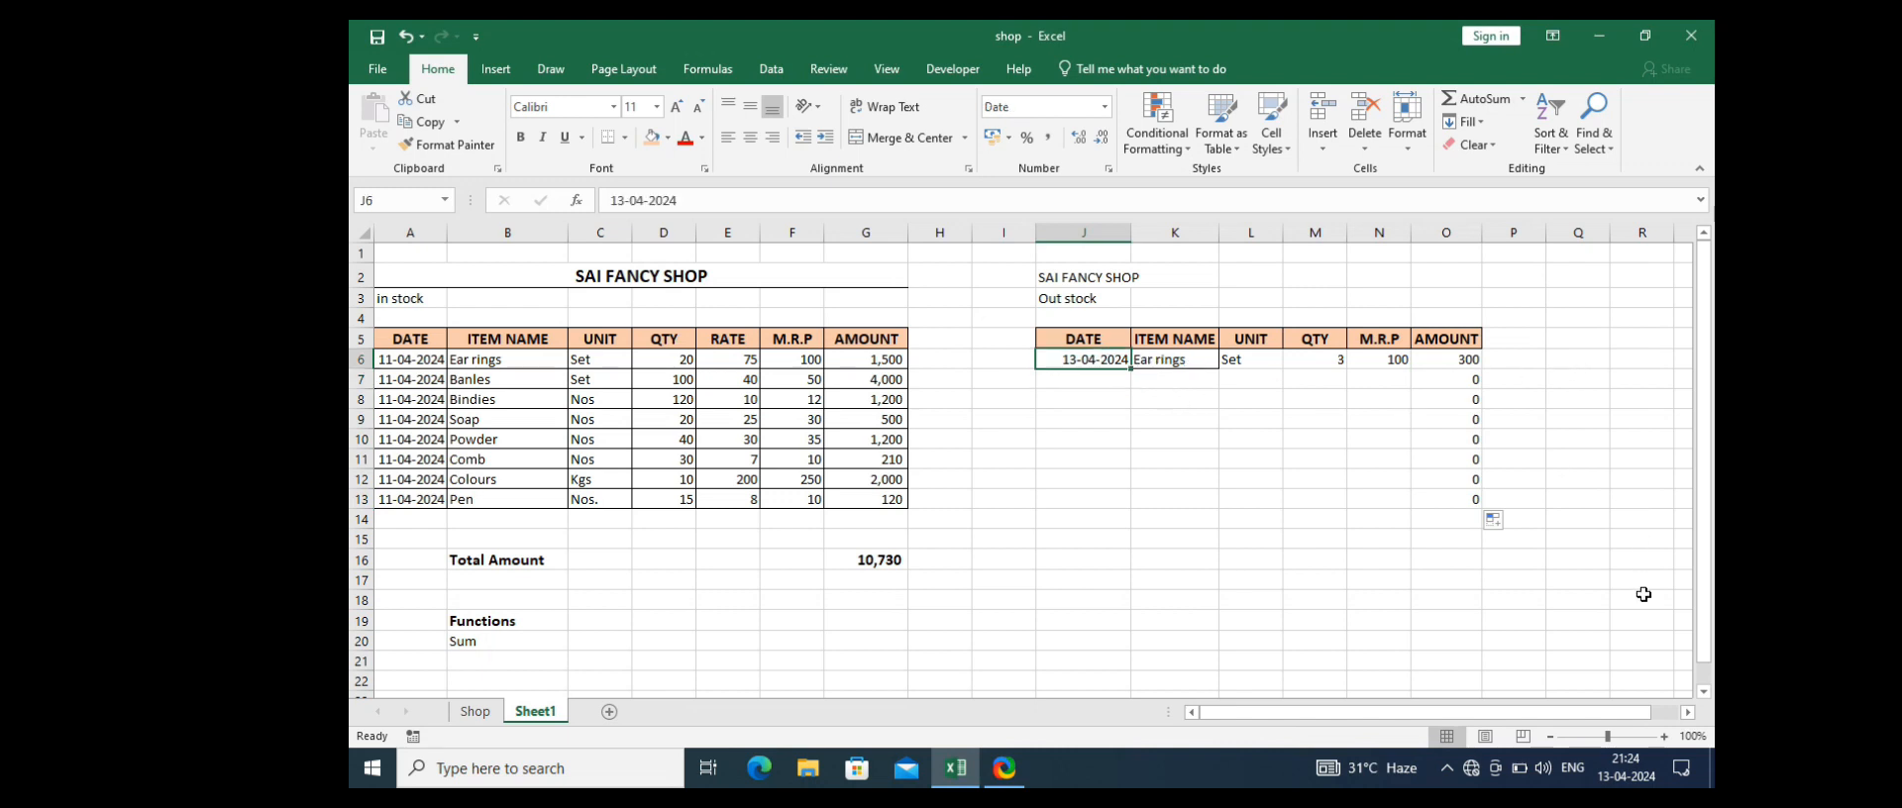
key("ctrl+c")
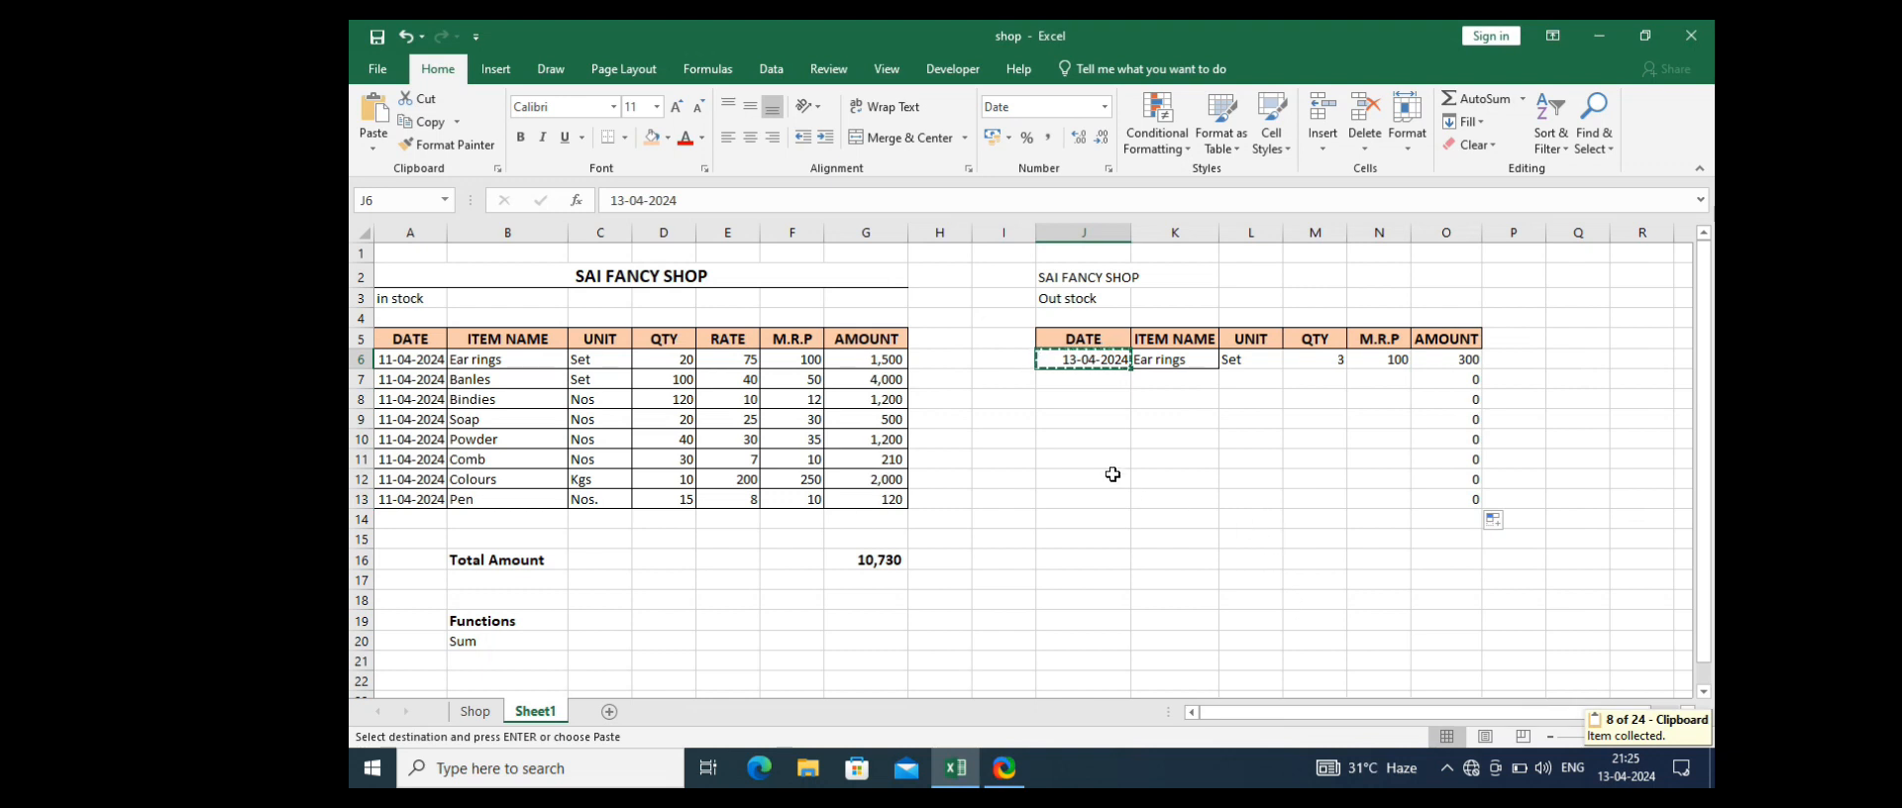
left_click_drag(1078, 383, 1080, 404)
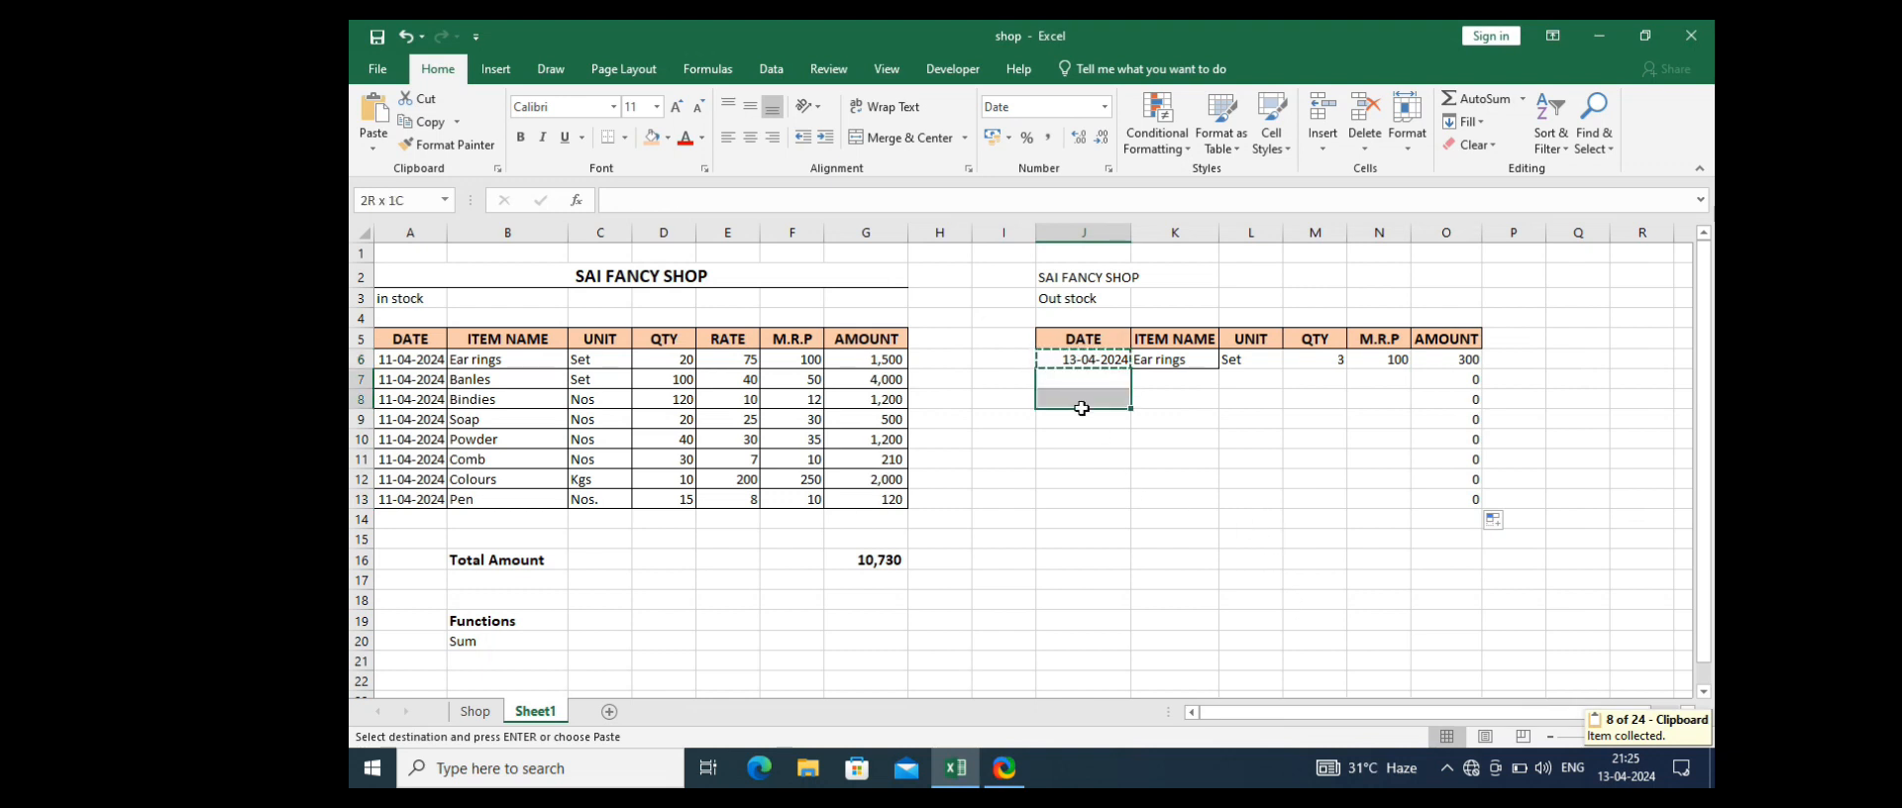
key("ctrl+v")
Step: Enter Bangles as the item name in K7 of the Out stock table
left_click(1184, 381)
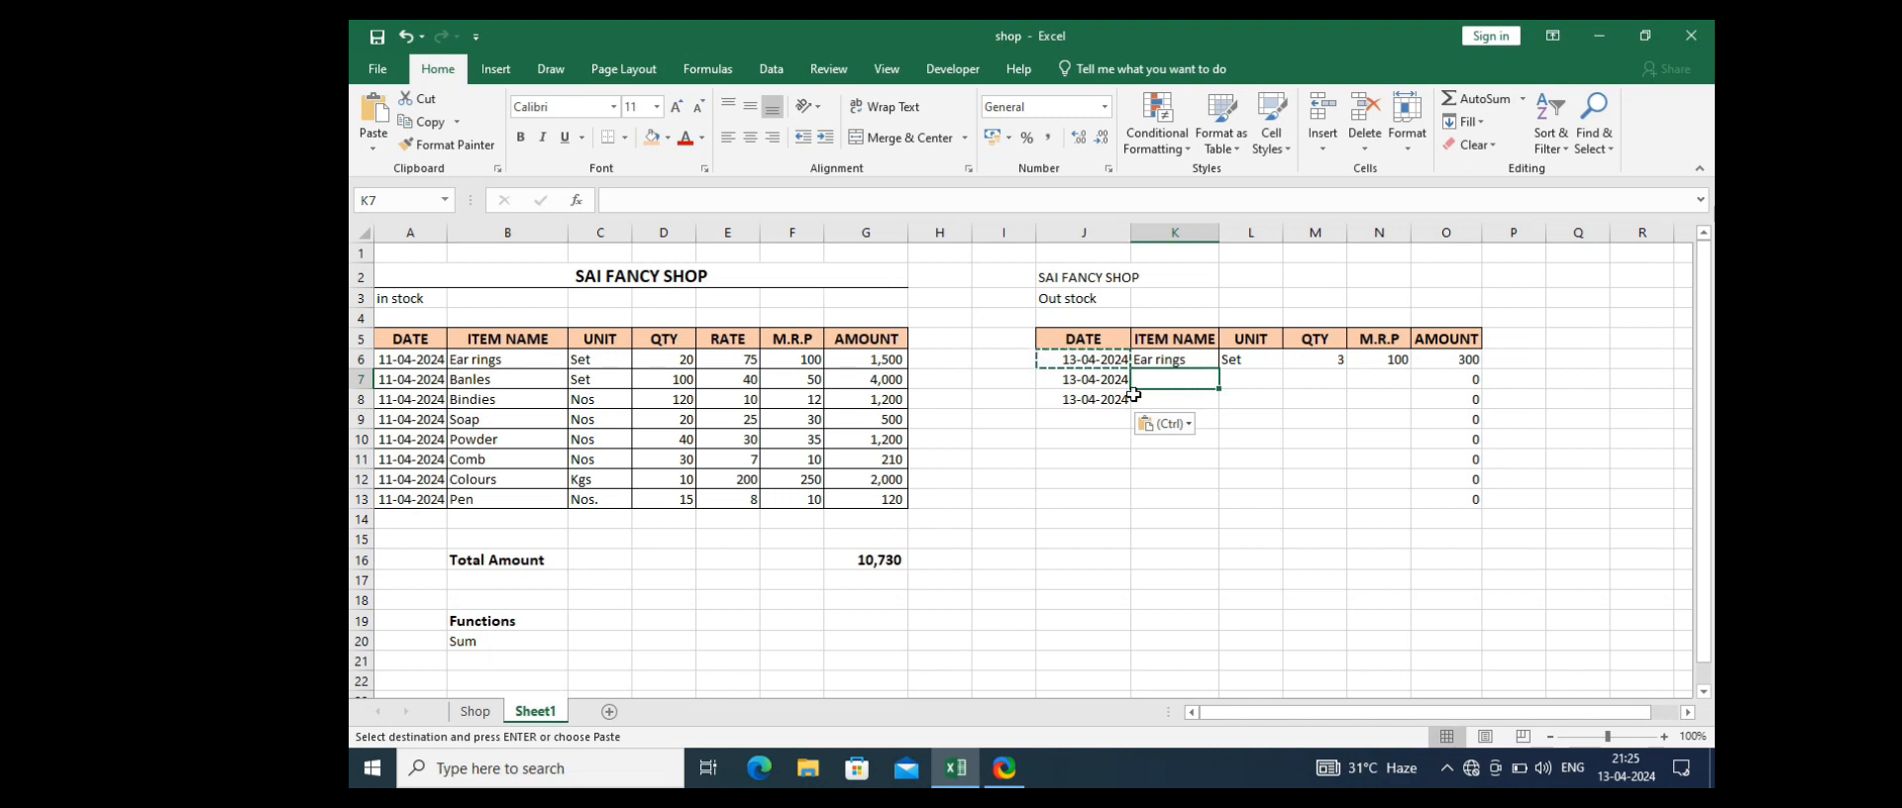
type("Bam")
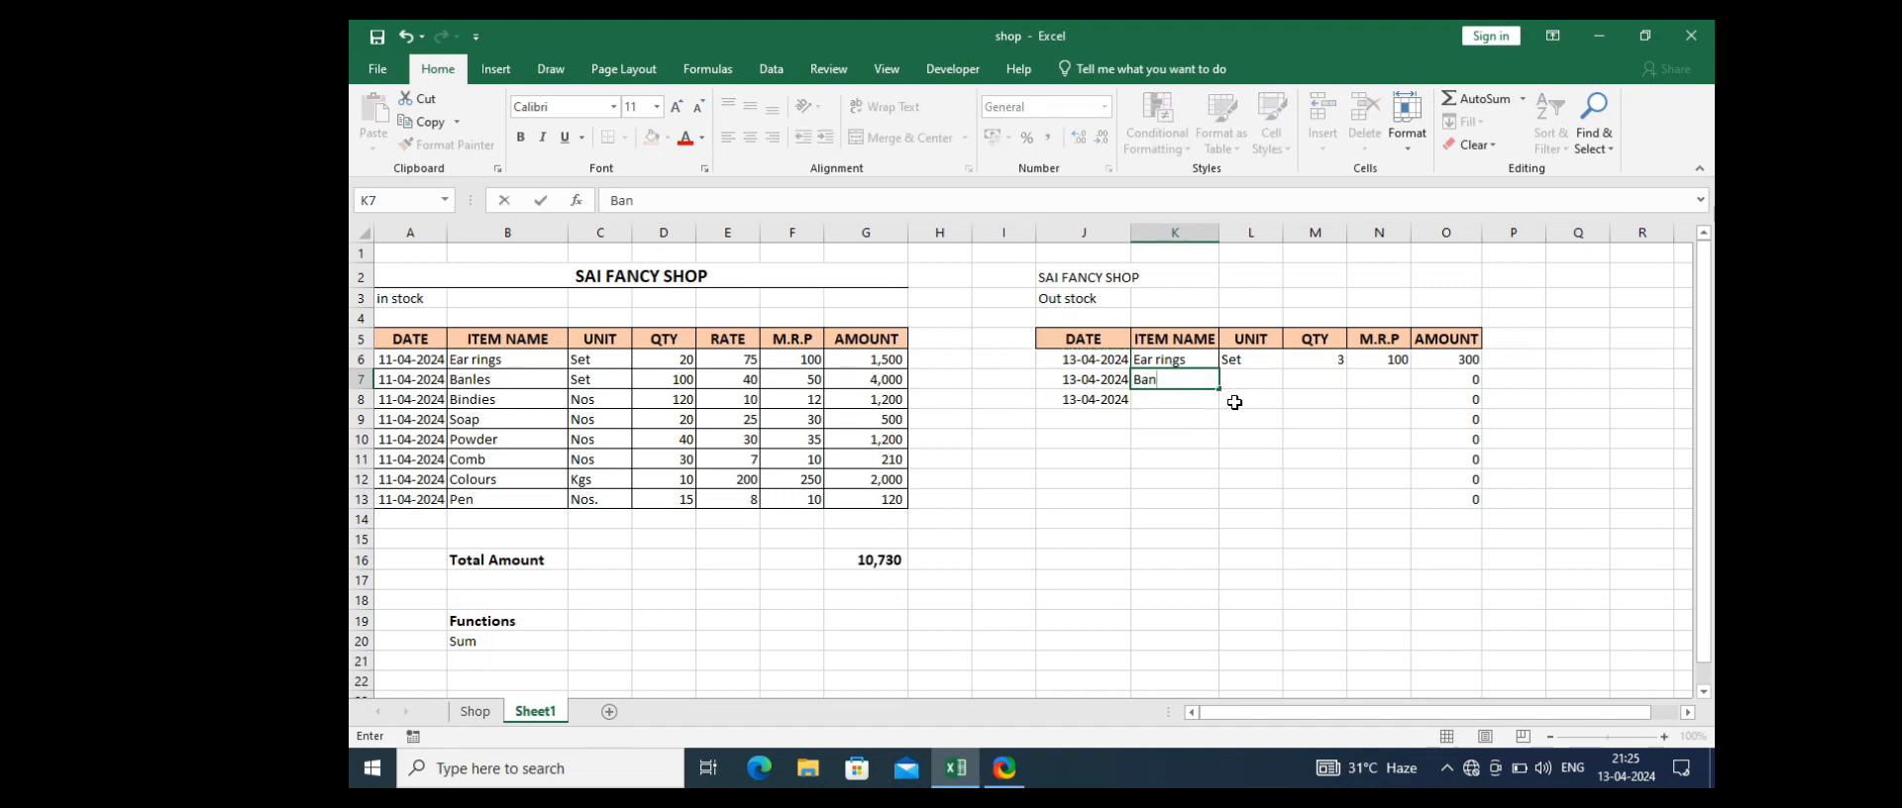
type("gles")
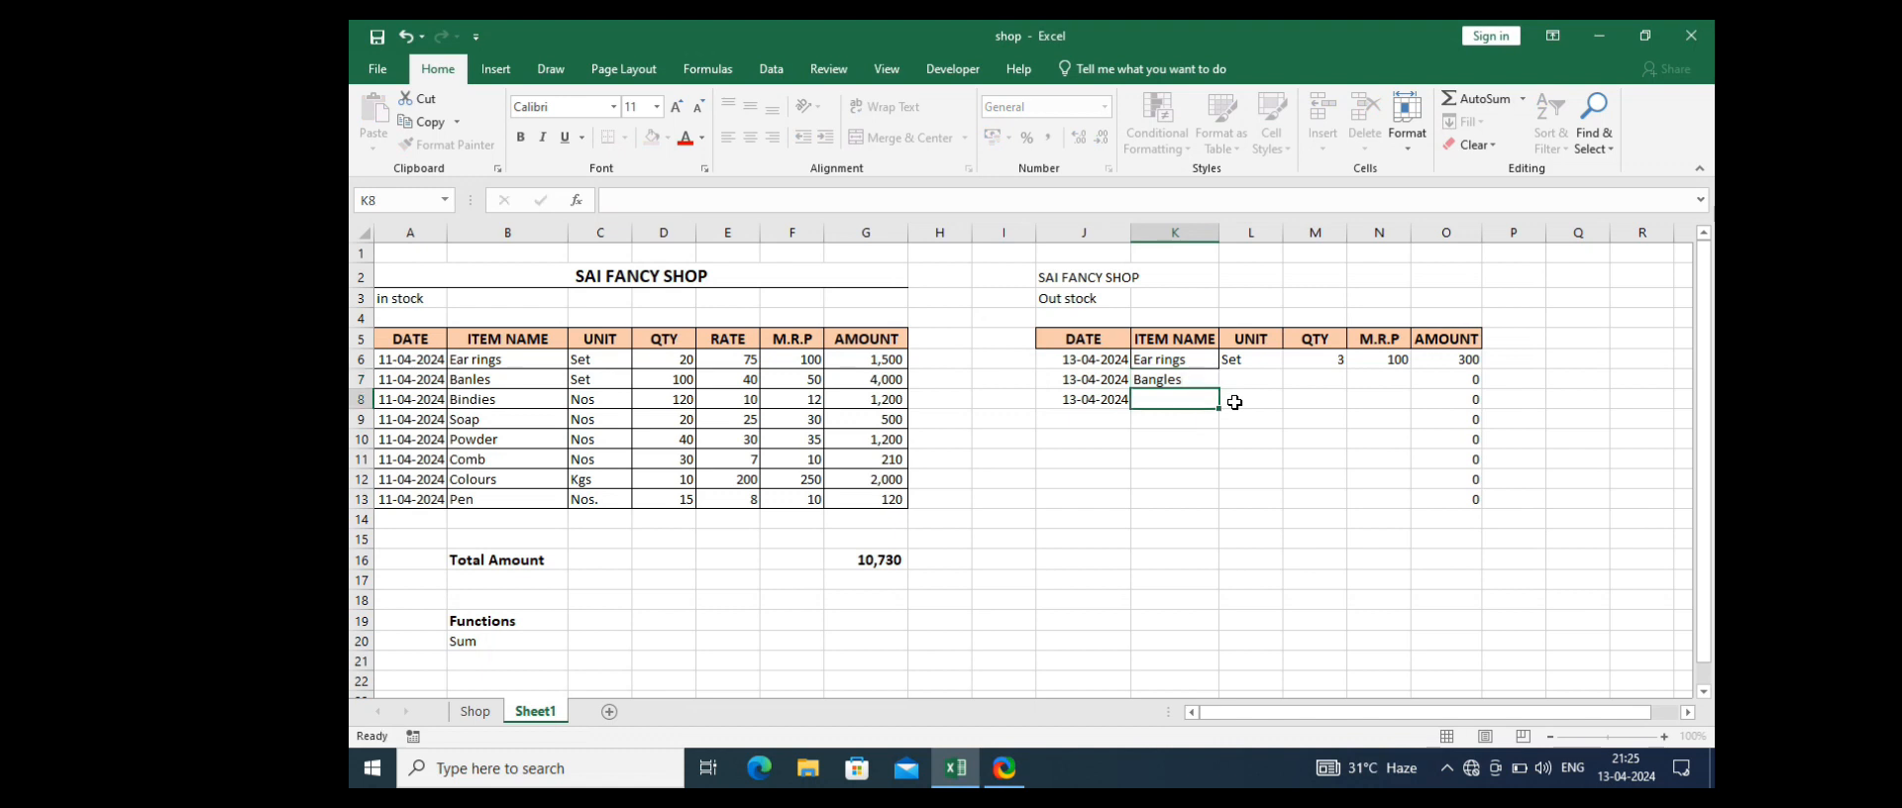
Step: Fill the unit VLOOKUP formula from L6 down through L13
key("Tab")
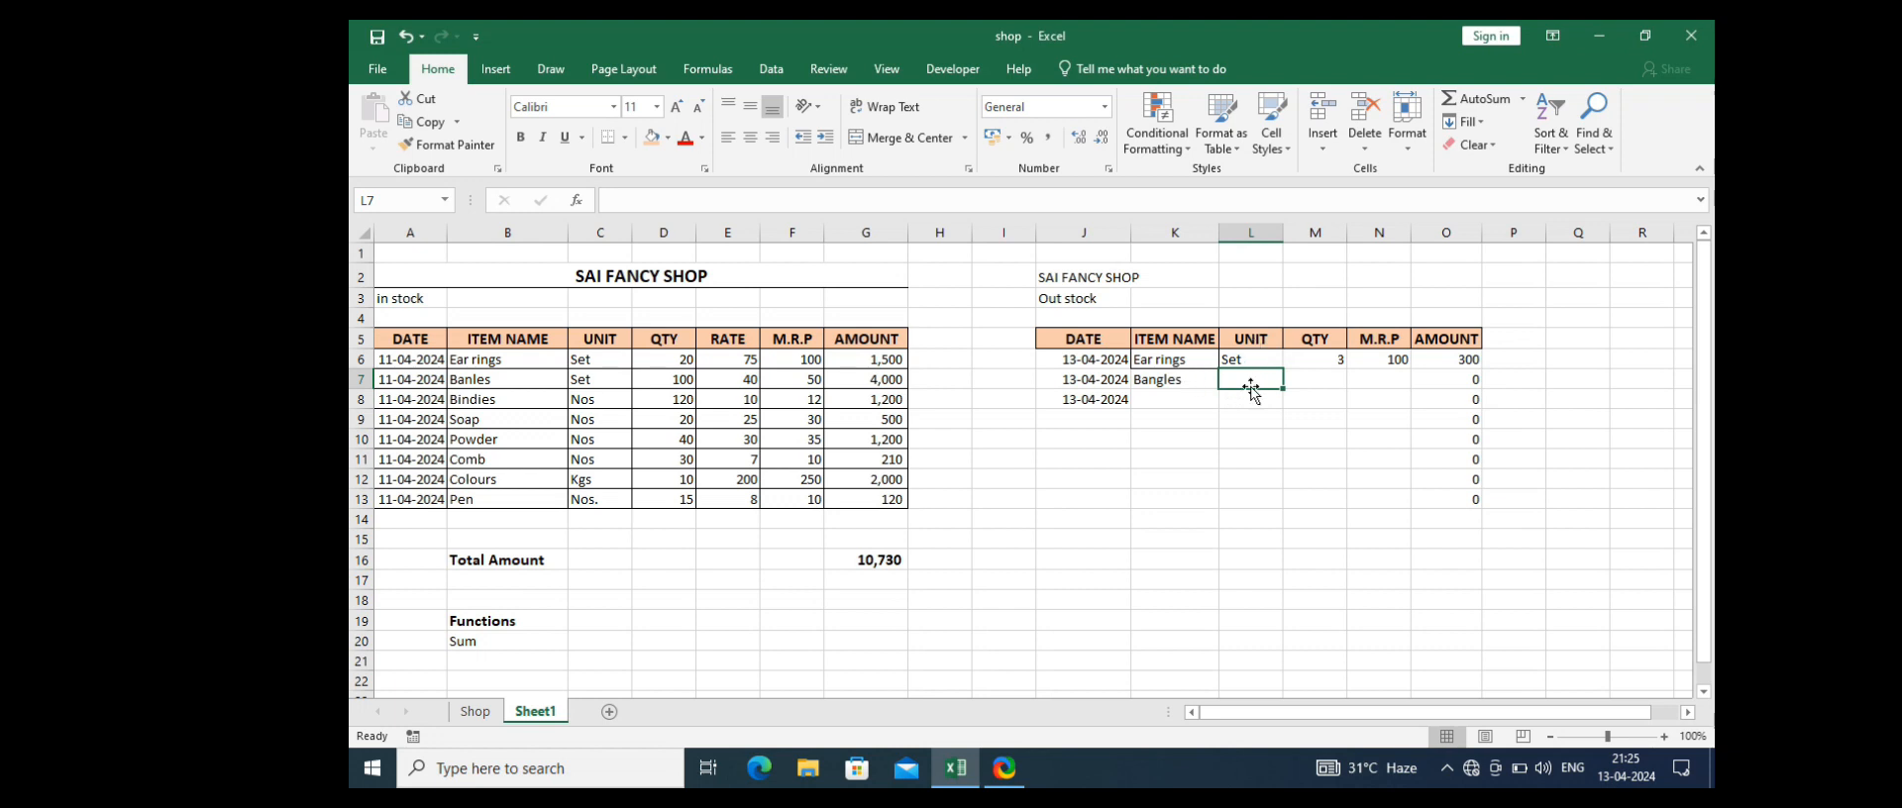
left_click(1260, 359)
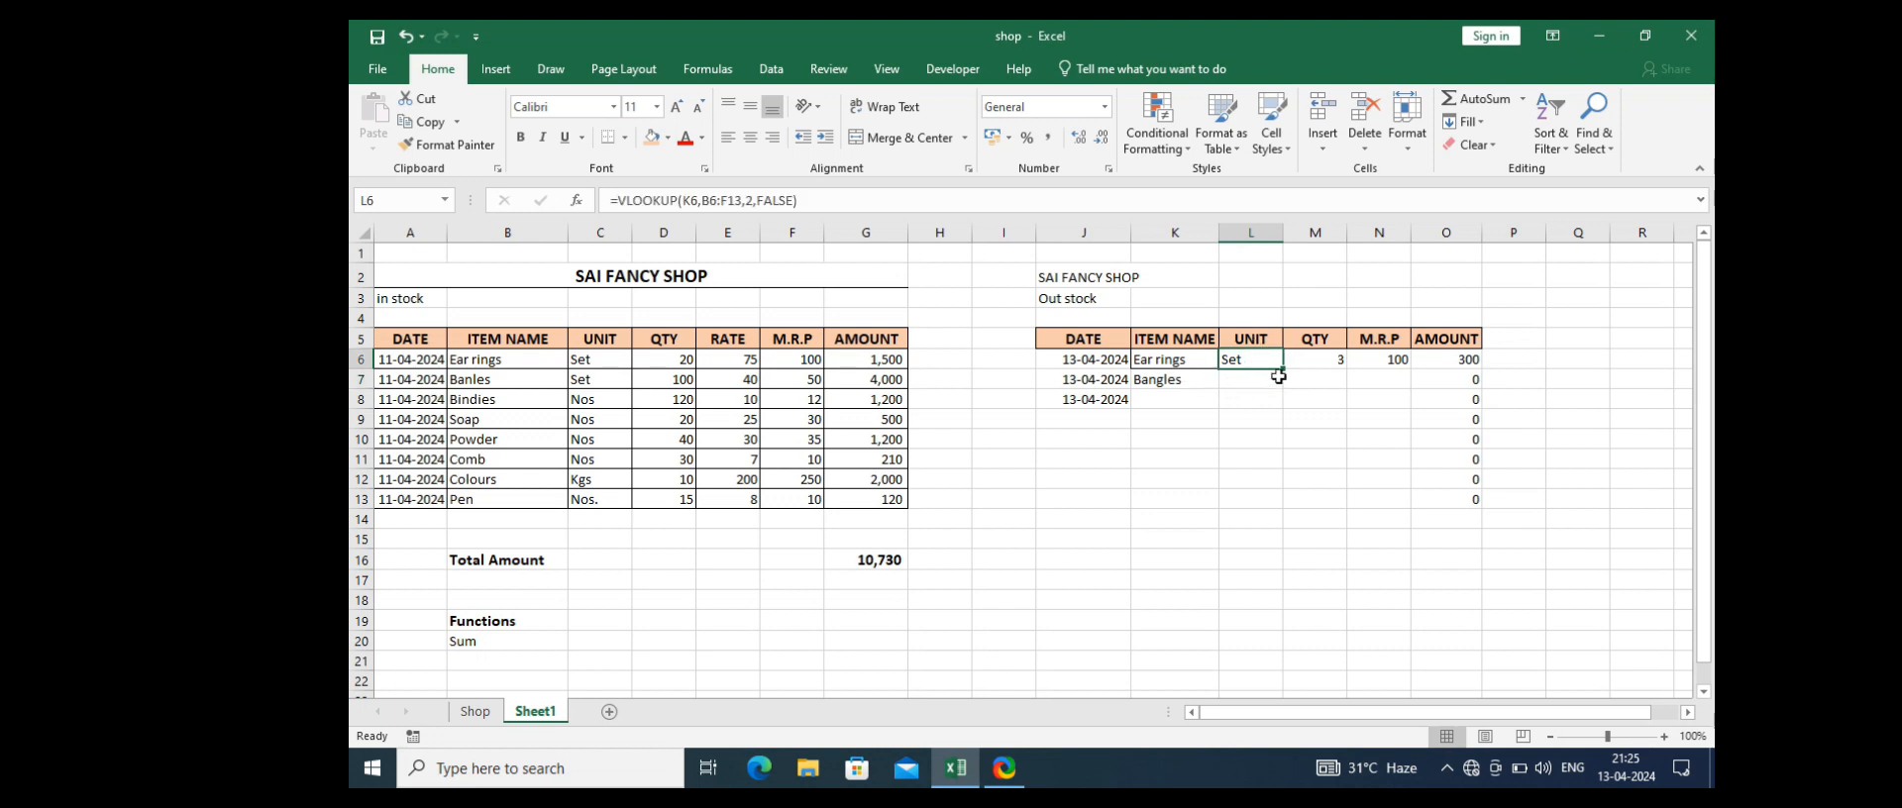
left_click_drag(1285, 370, 1282, 515)
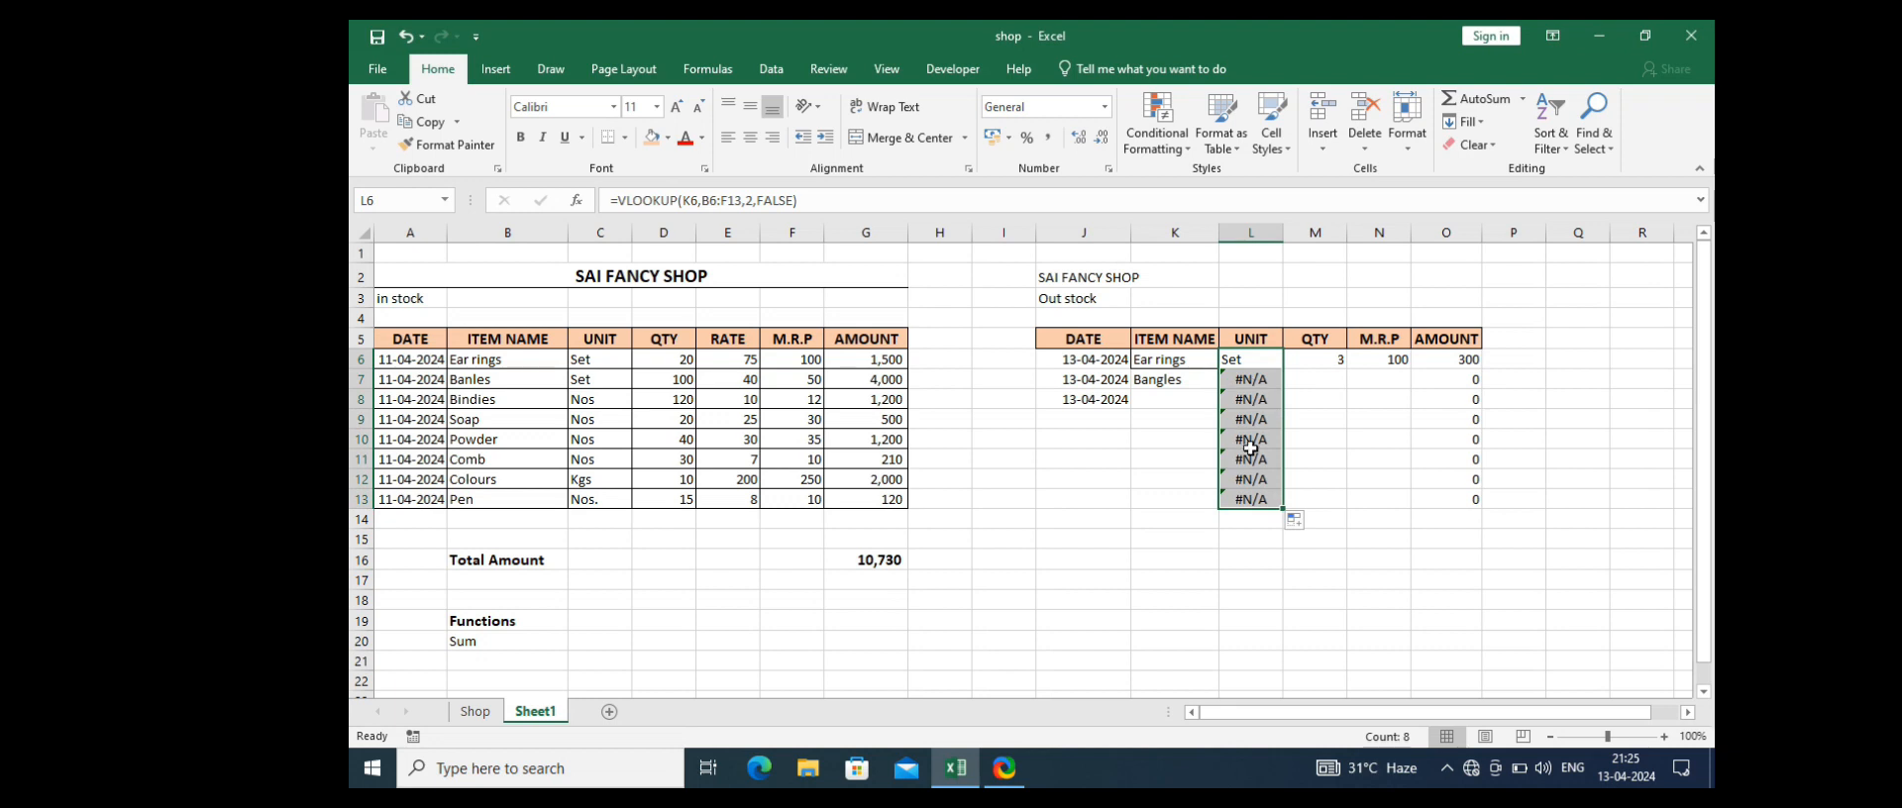
Step: Examine the table ranges referenced by the VLOOKUP formulas in L6, L7, L8, L10 and L13
double_click(1250, 433)
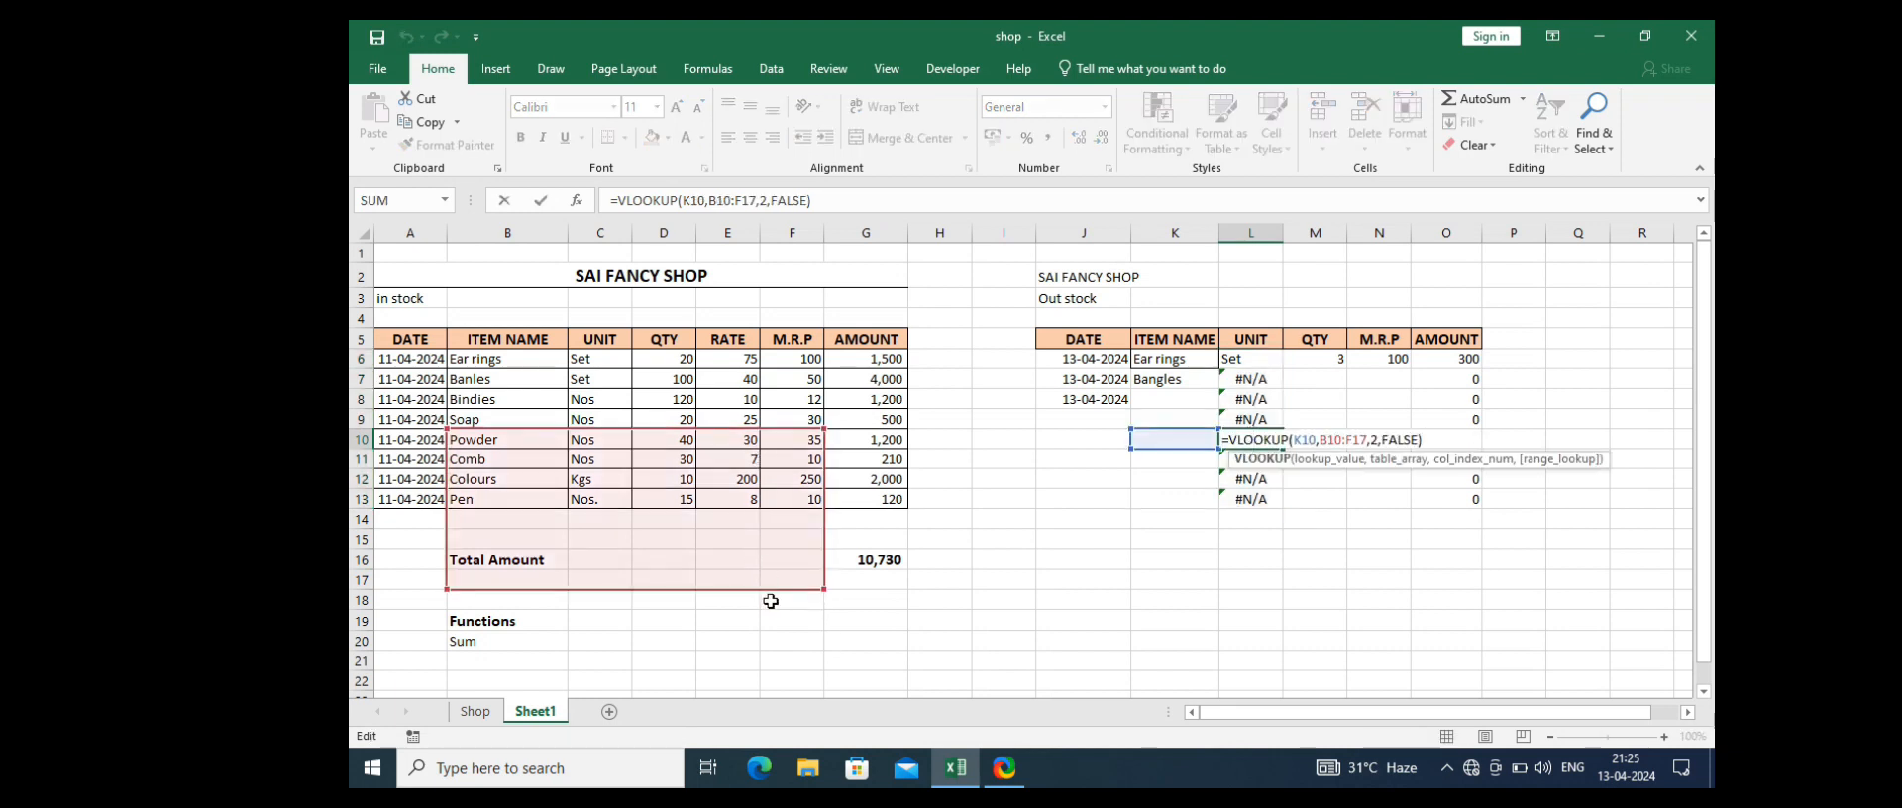
key("Escape")
double_click(1253, 359)
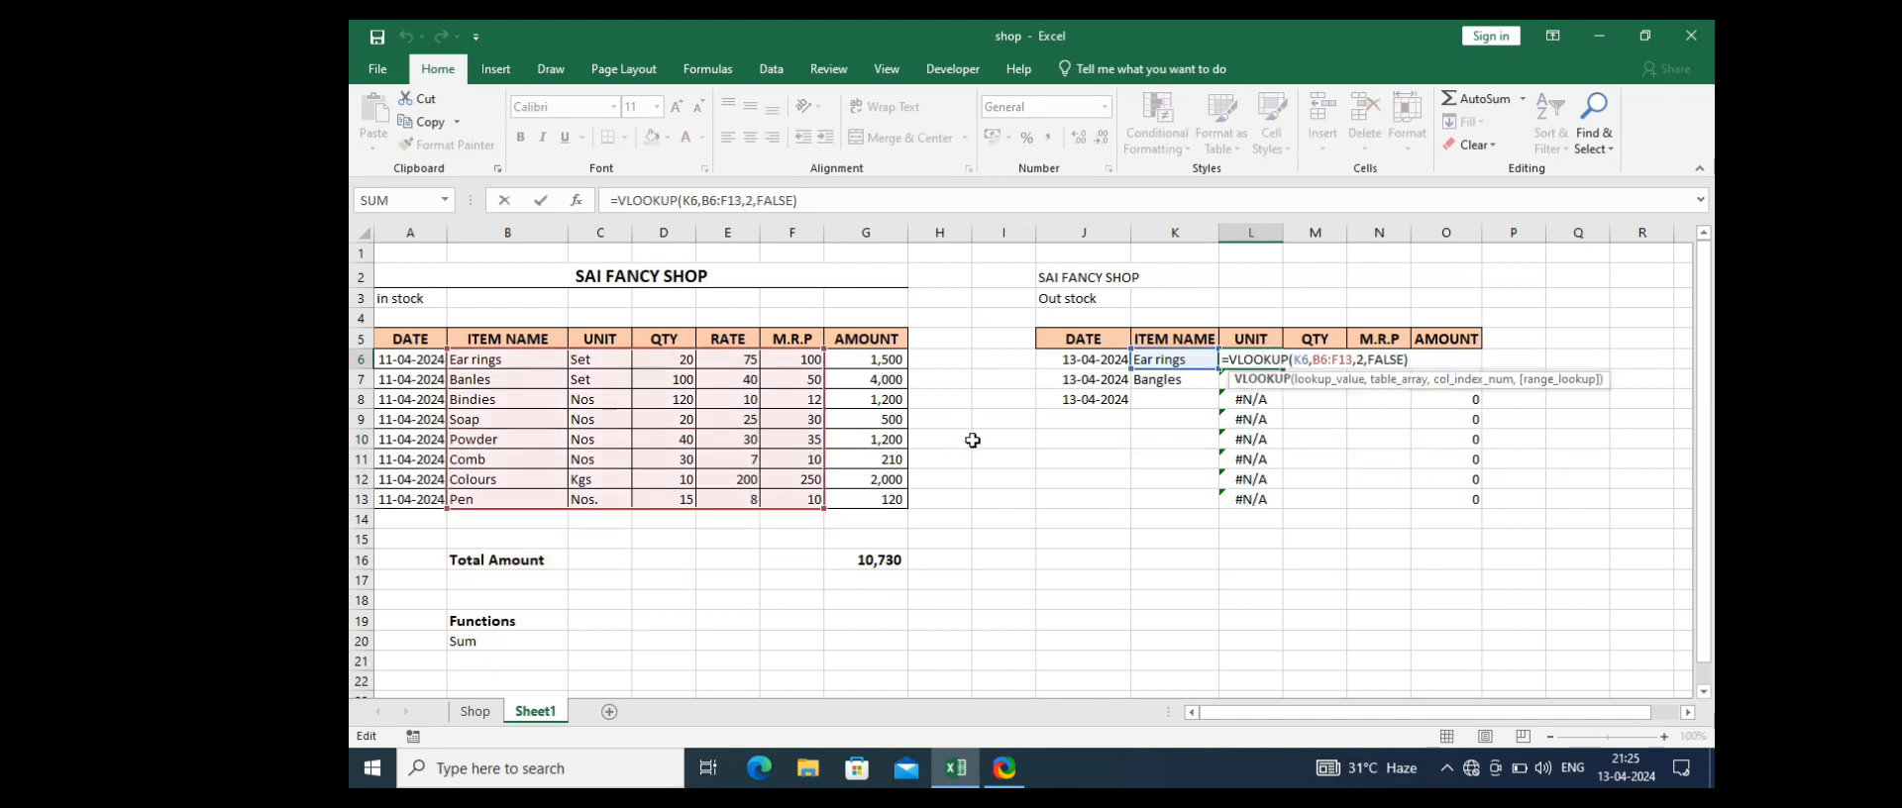
key("Return")
double_click(1245, 380)
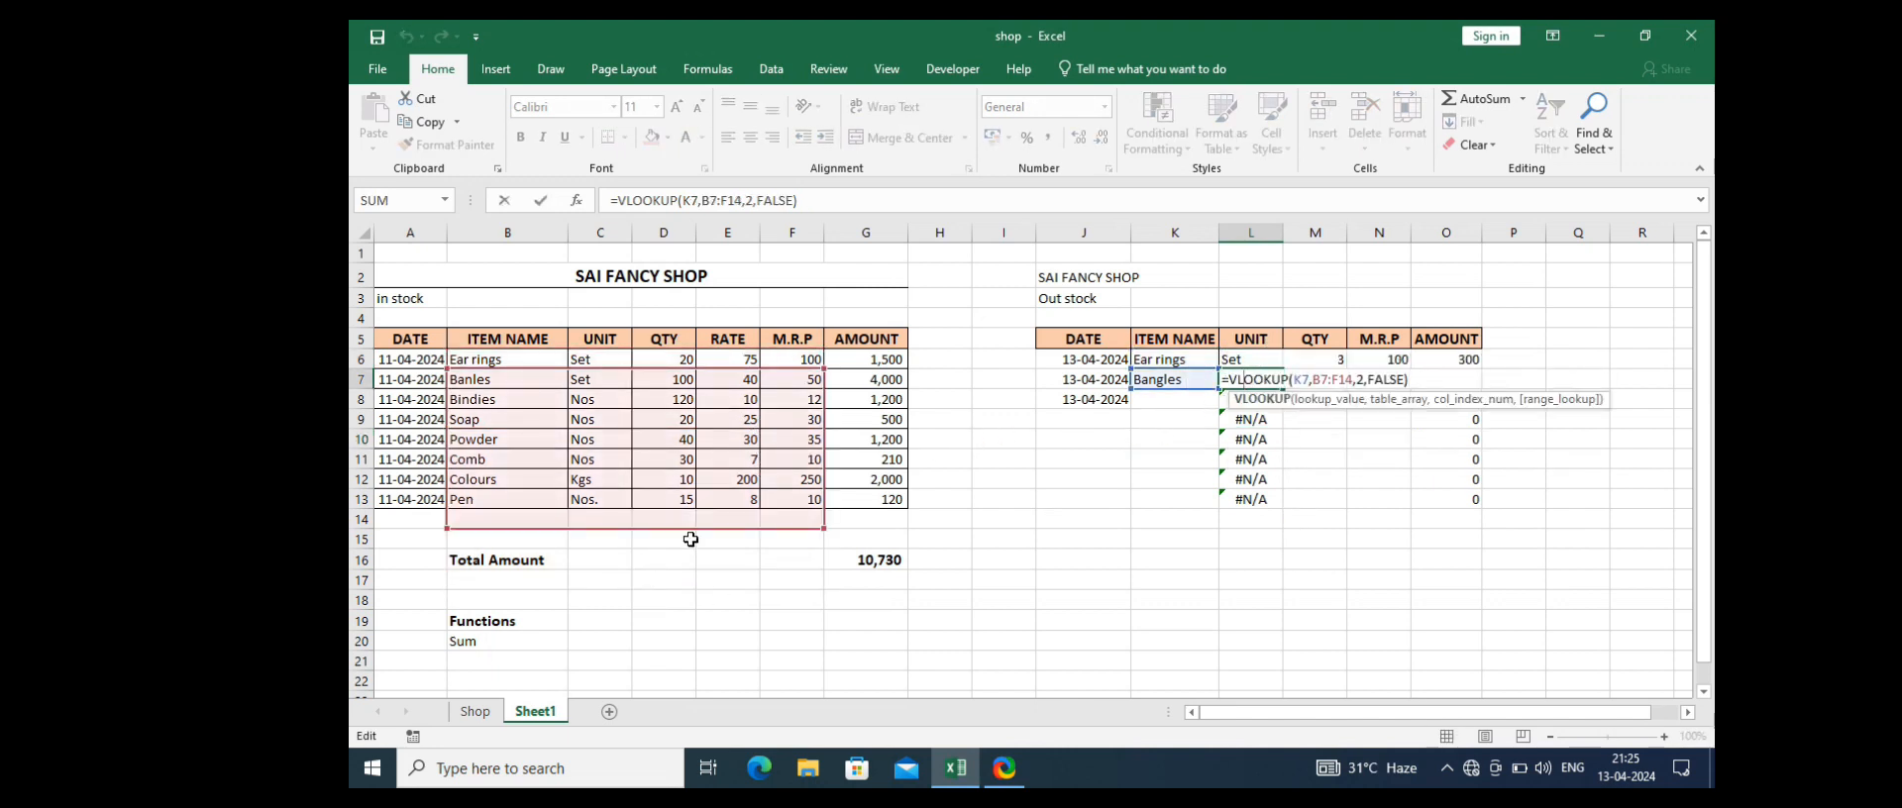
left_click(1253, 397)
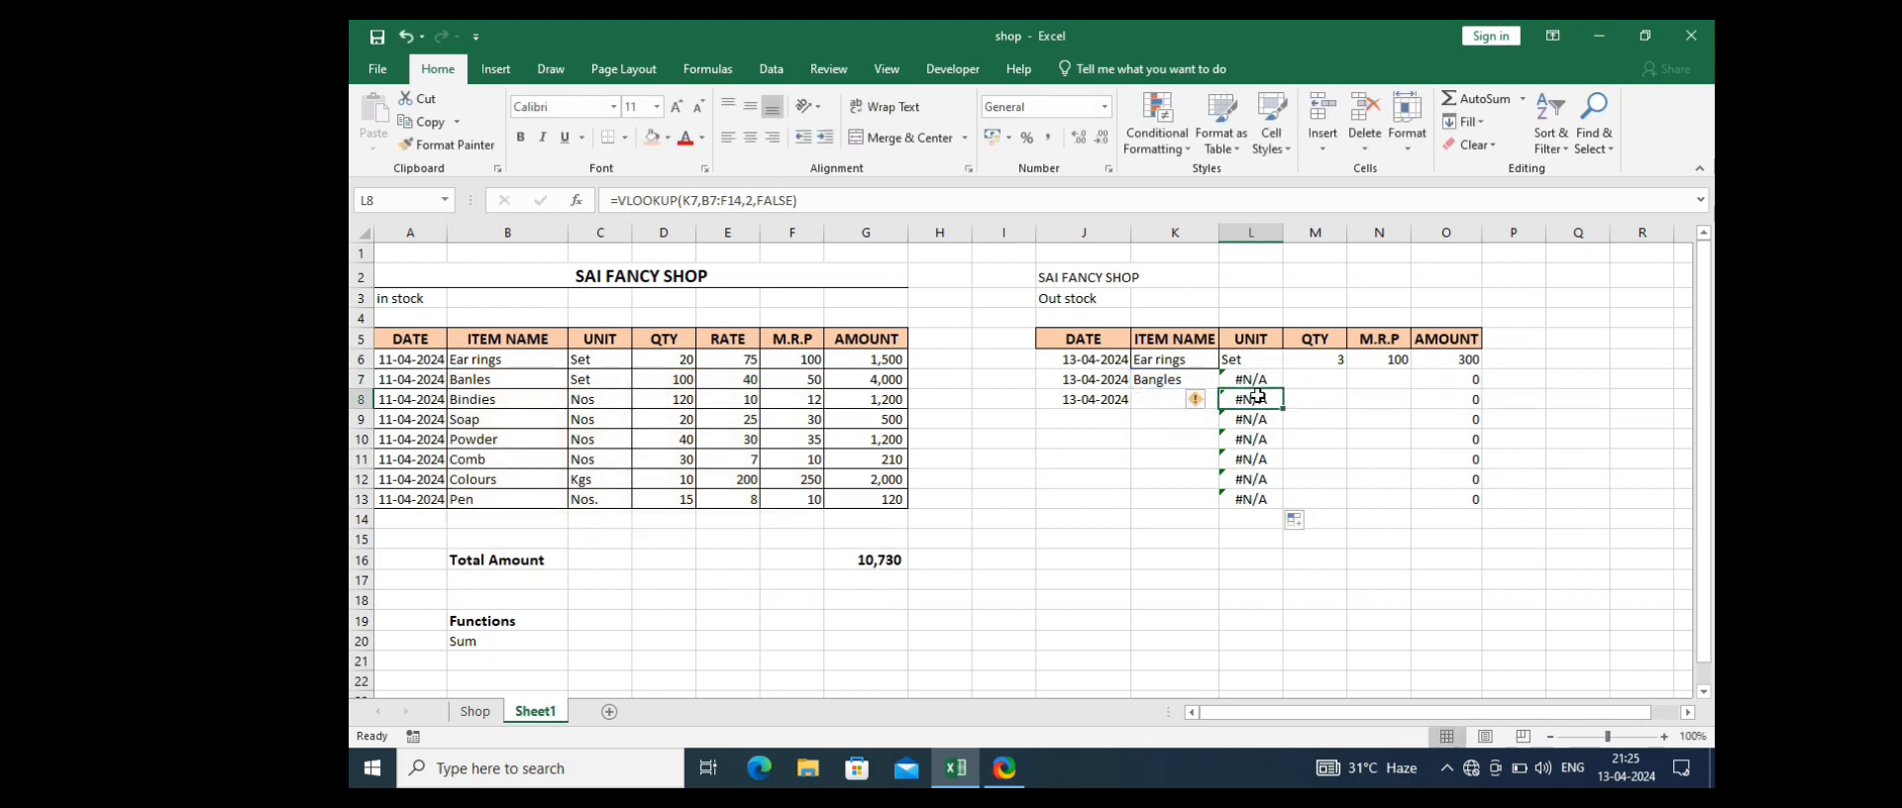
double_click(1256, 396)
key("Escape")
double_click(1237, 441)
key("Escape")
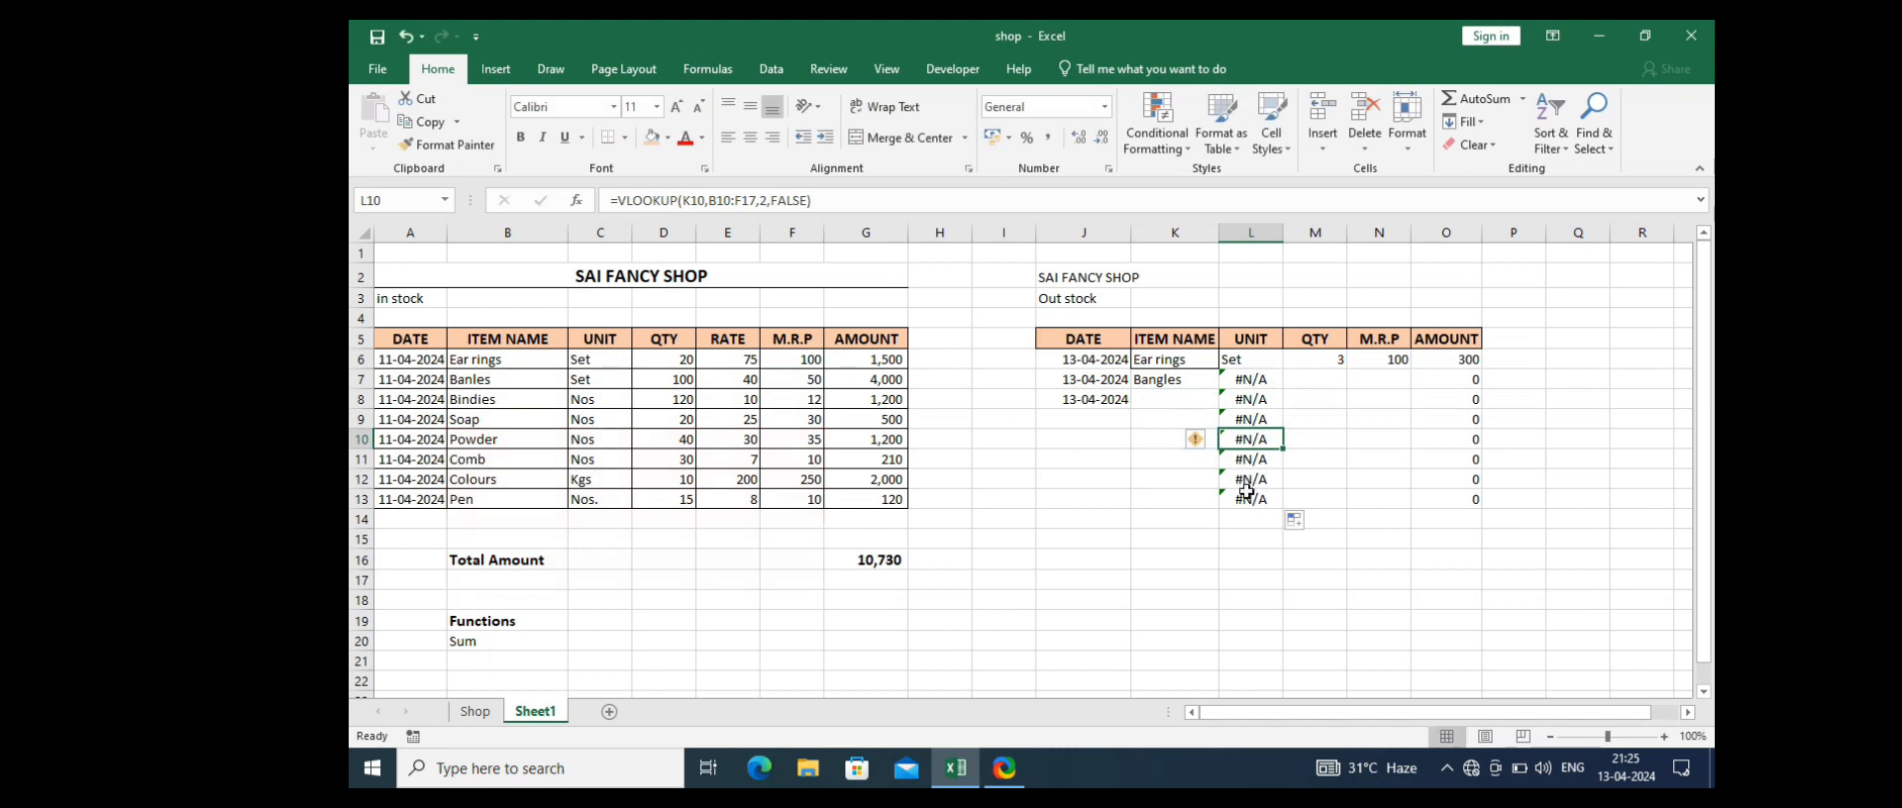
left_click(1246, 495)
double_click(1242, 501)
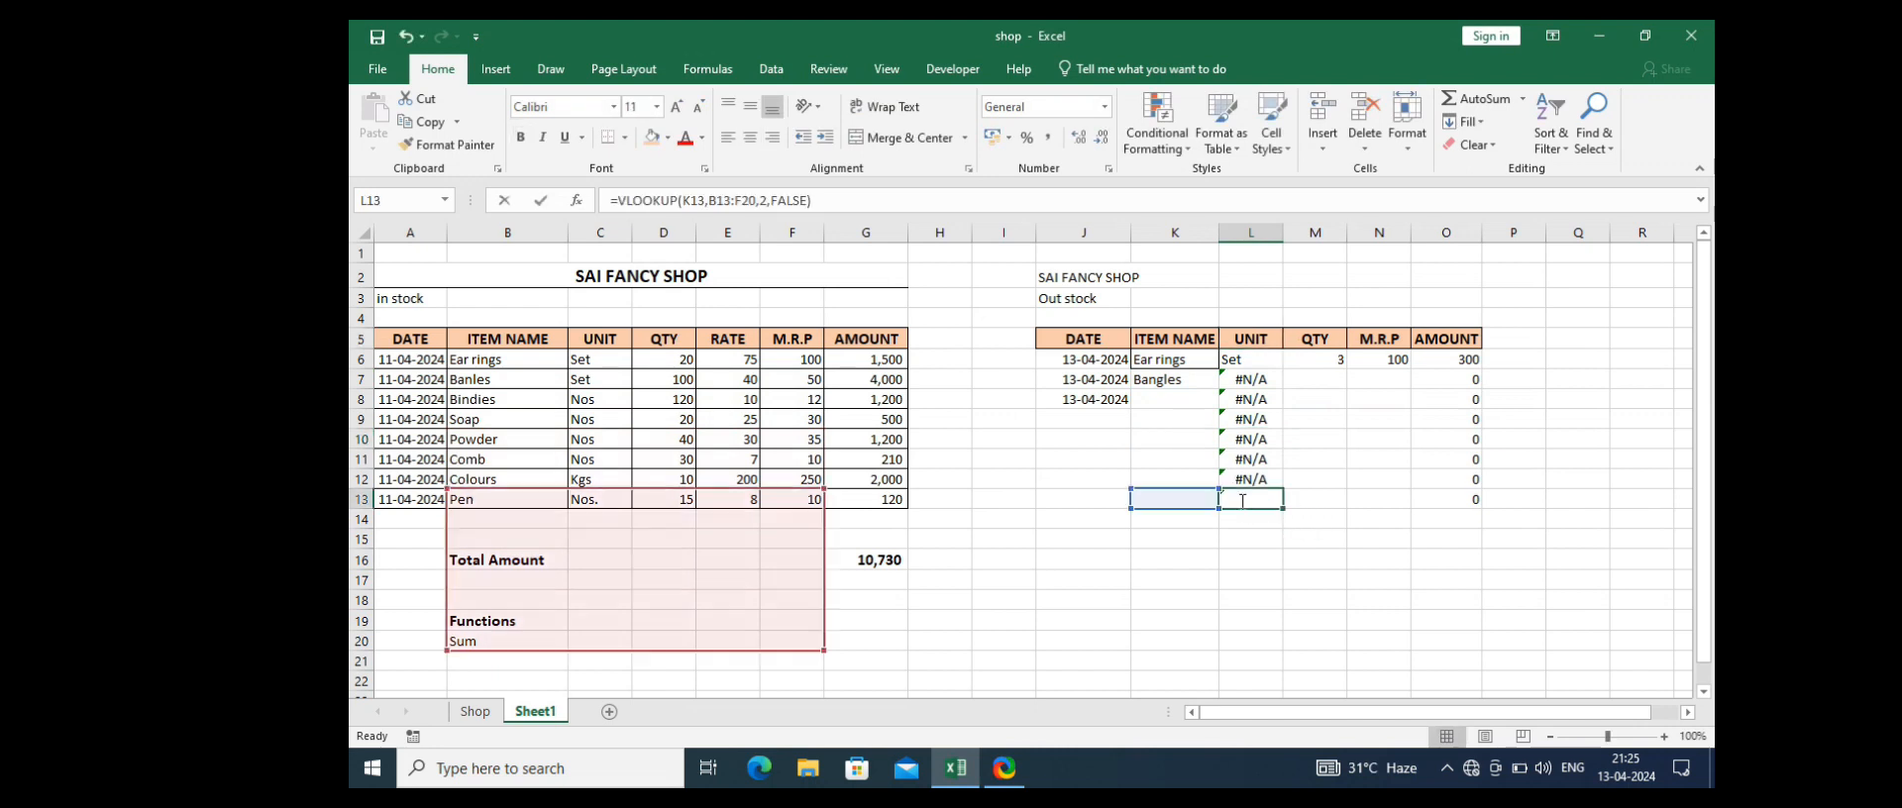
Step: Make the lookup value's column absolute in the VLOOKUP formula in L6, as $K6
key("Escape")
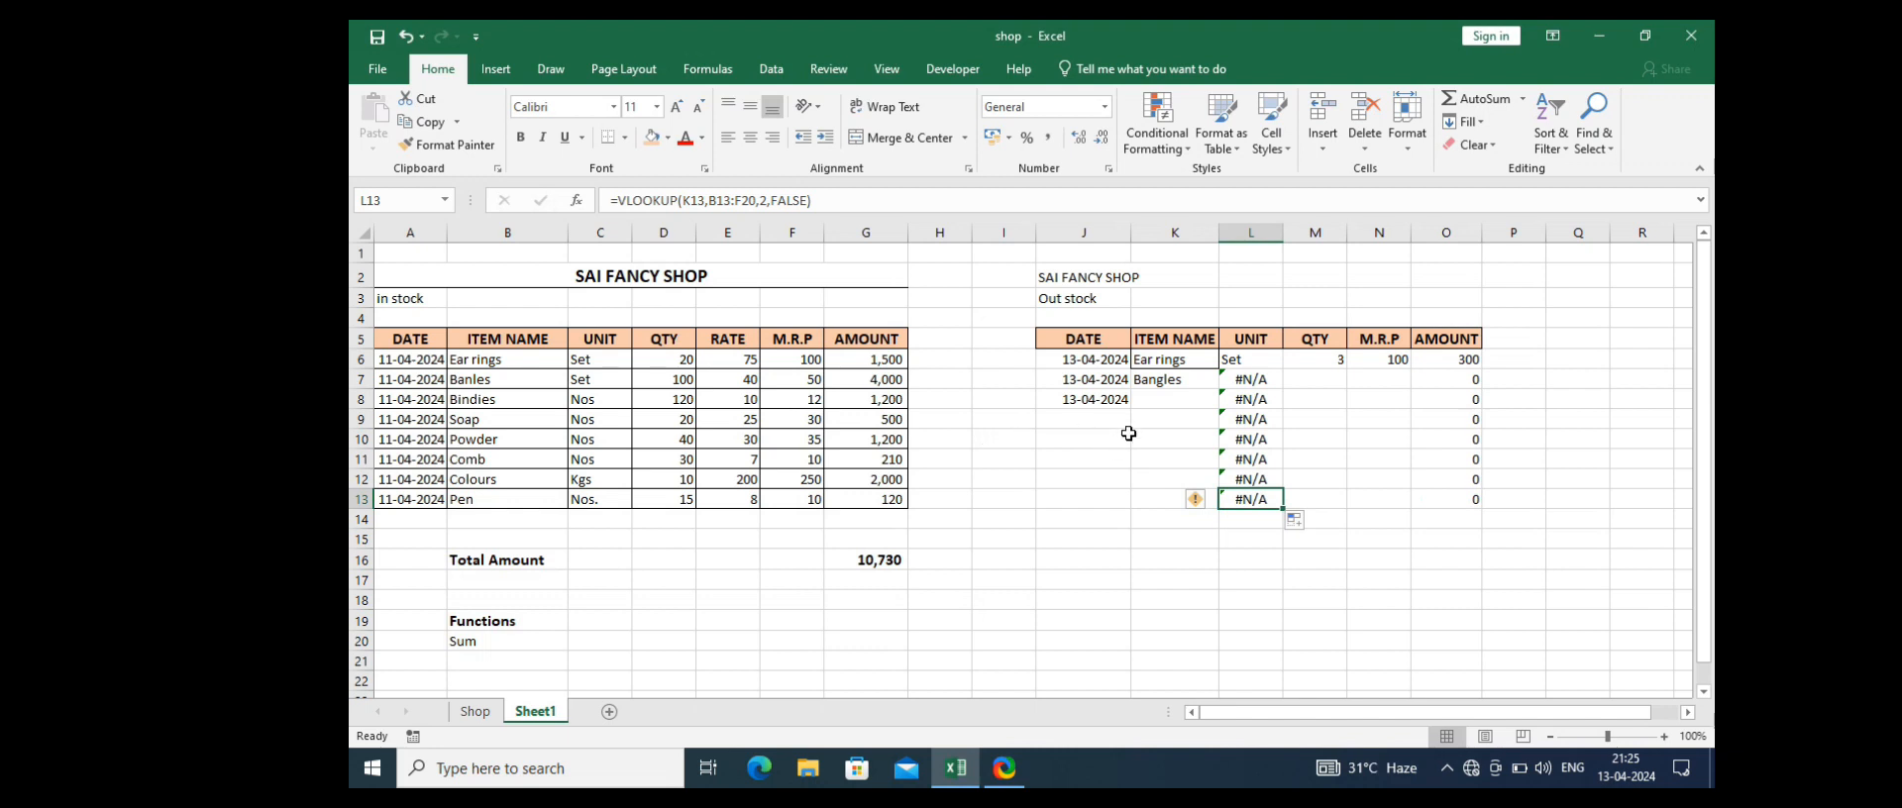
left_click(1247, 365)
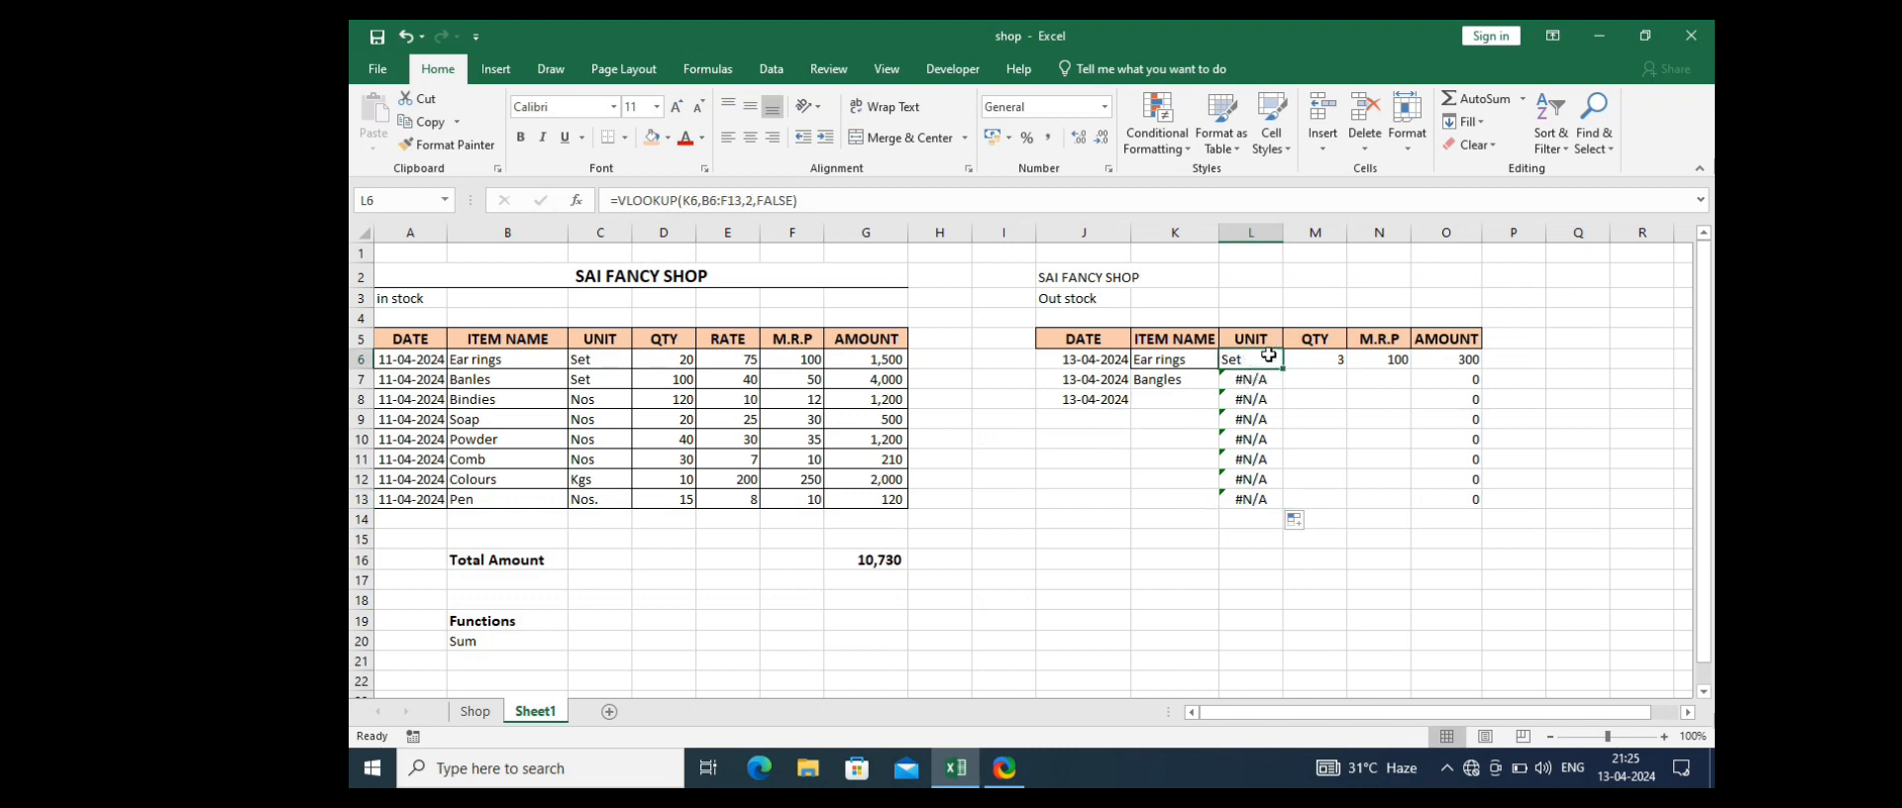
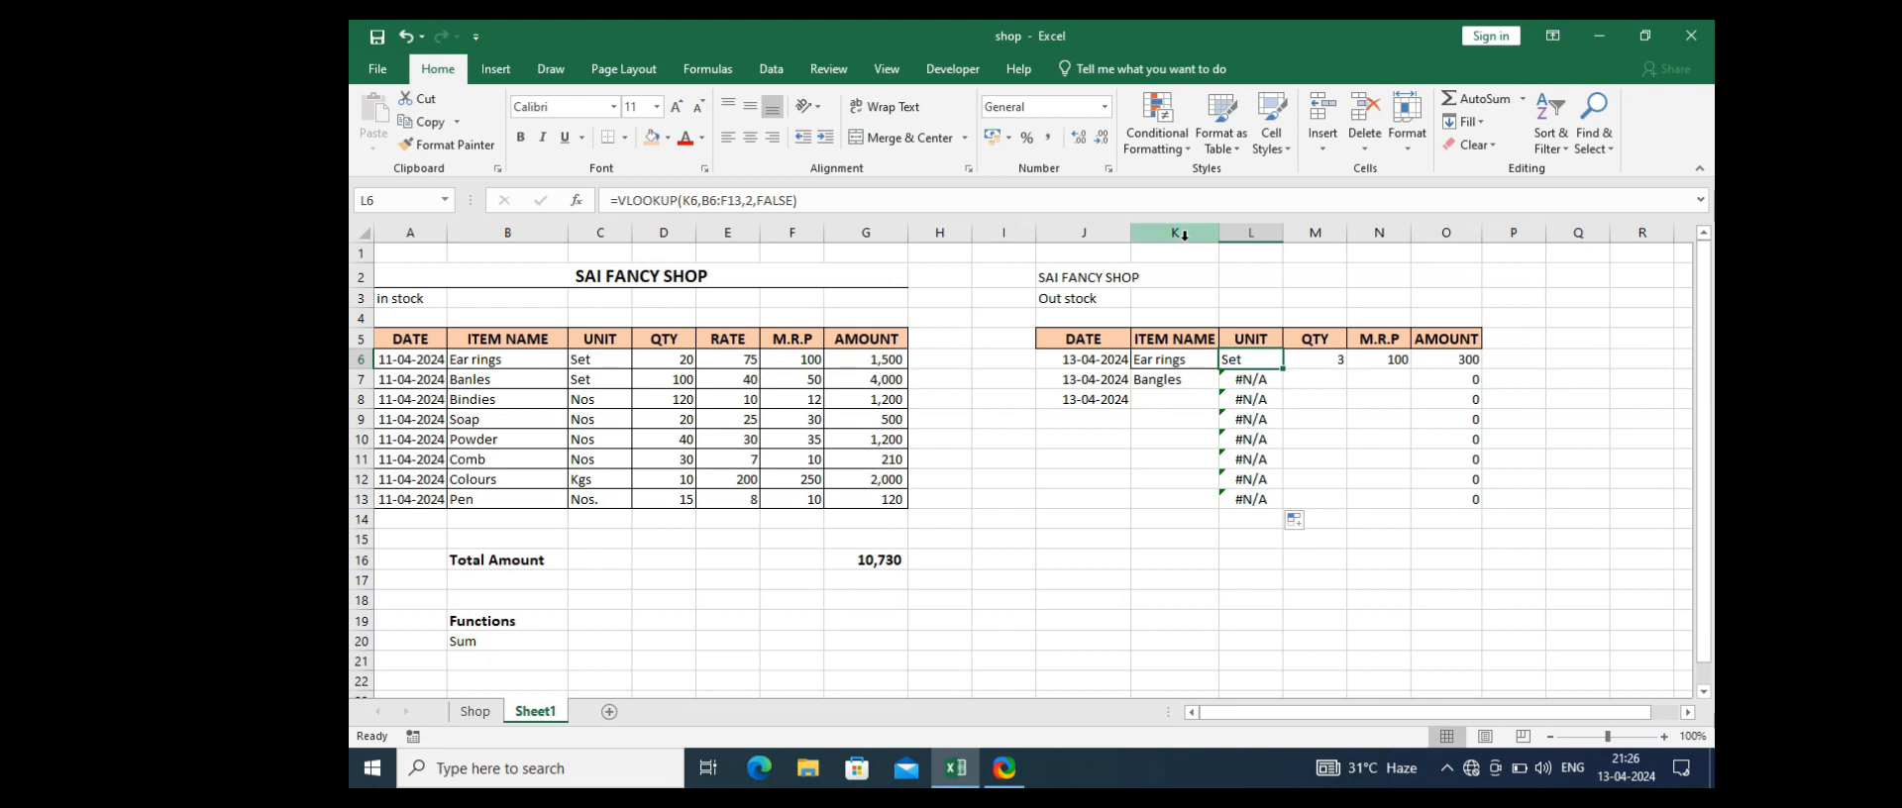
left_click(684, 200)
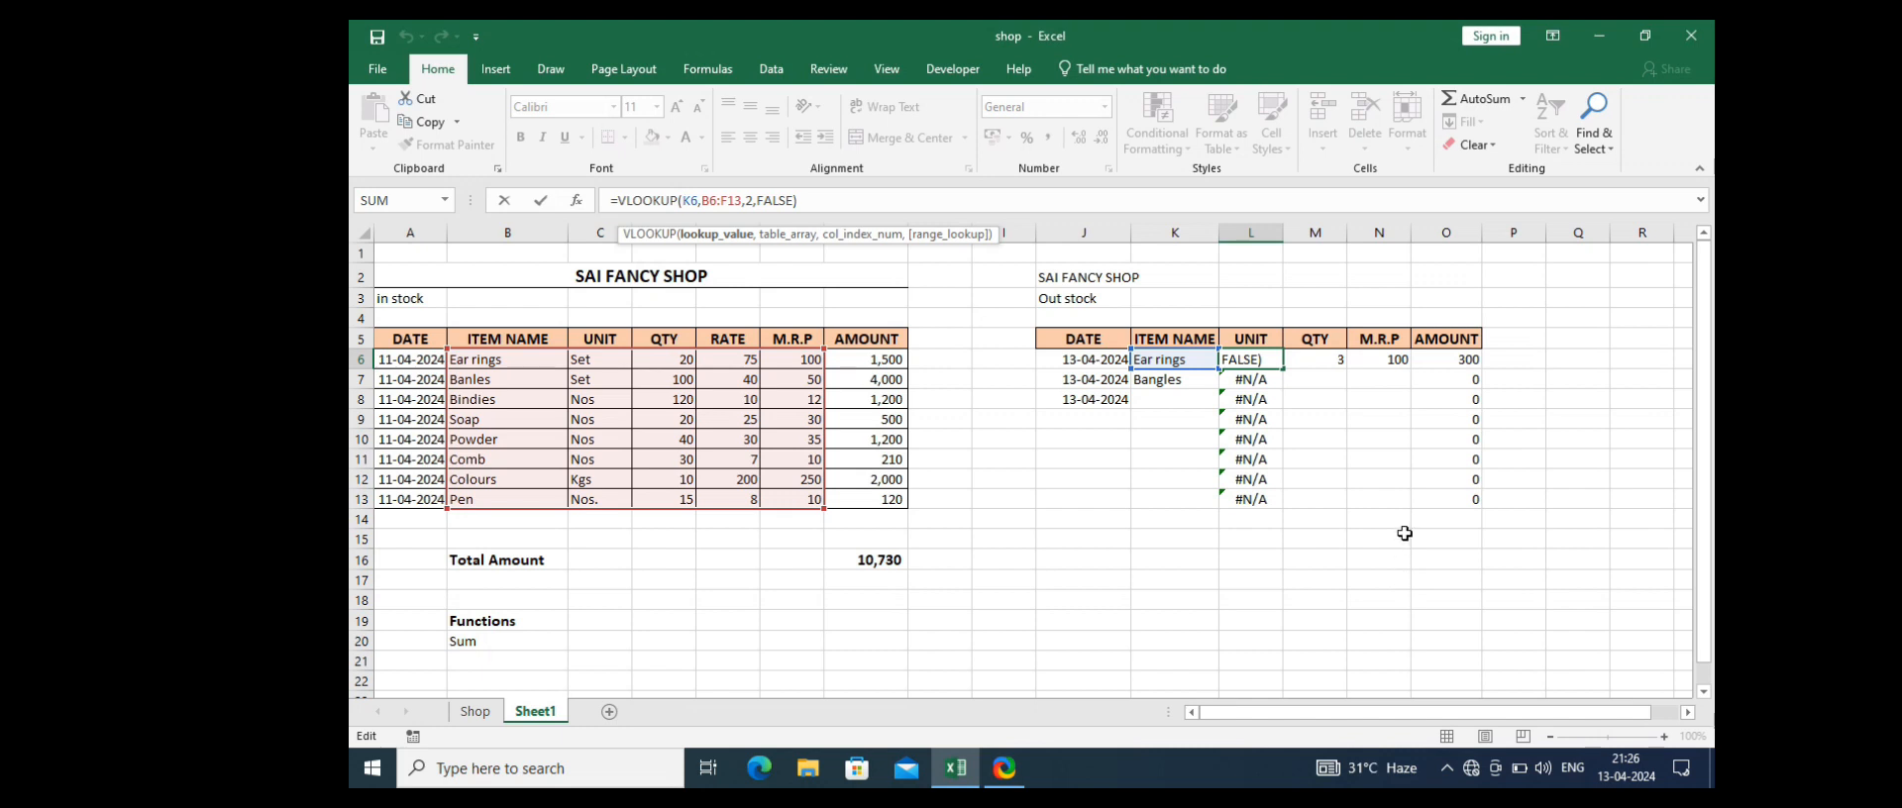
key("Left")
type("$")
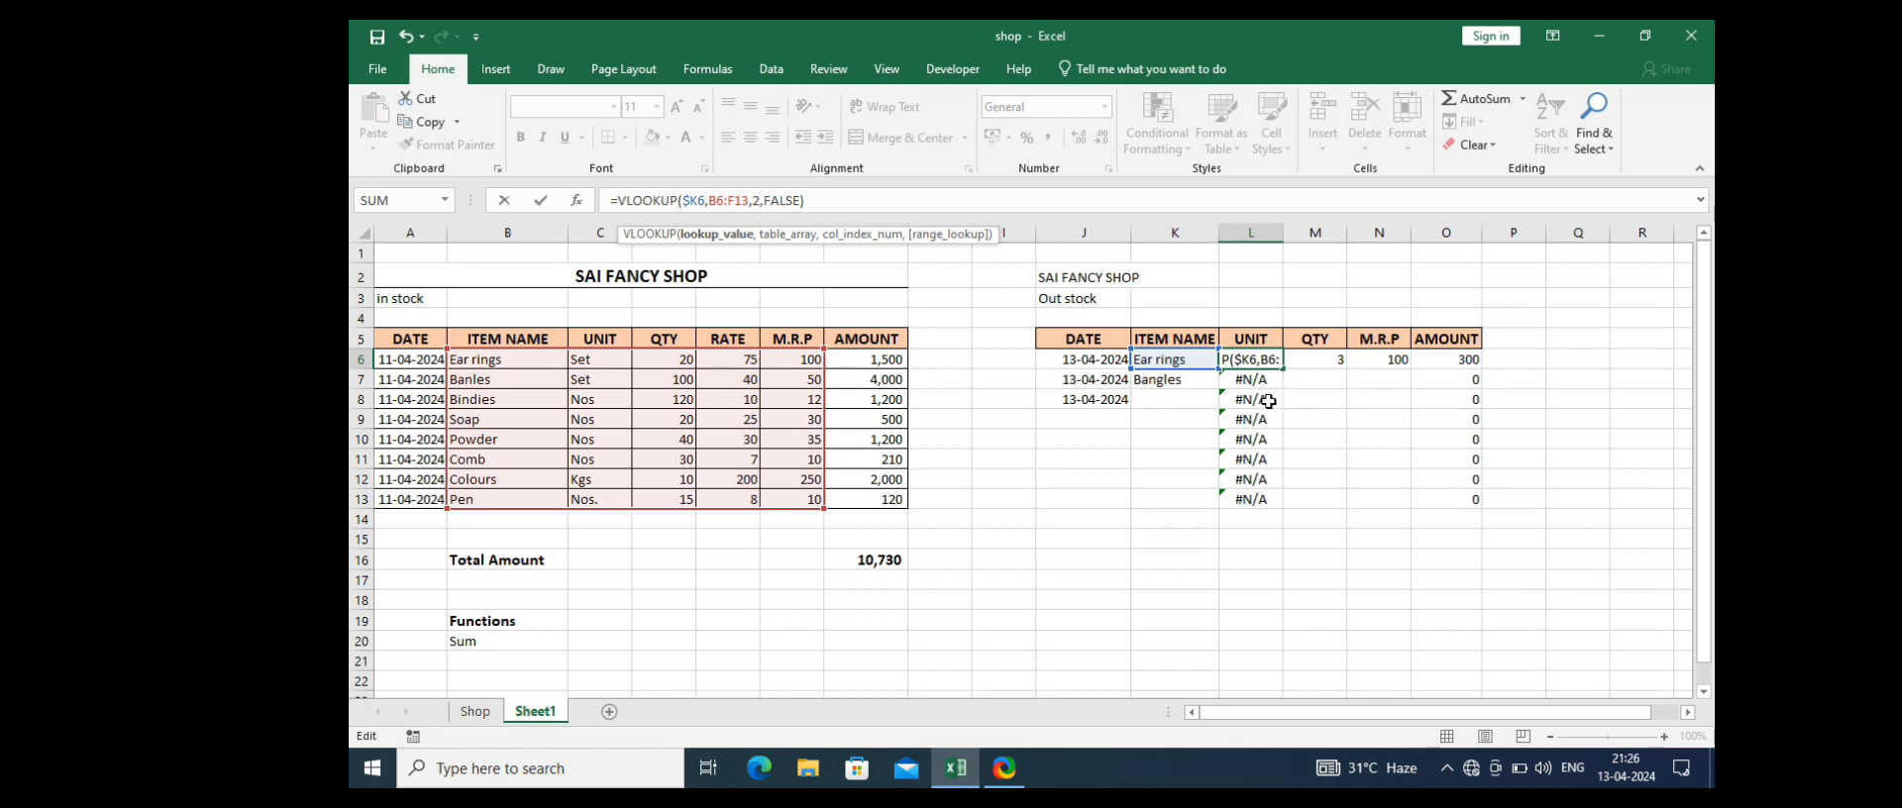
double_click(726, 200)
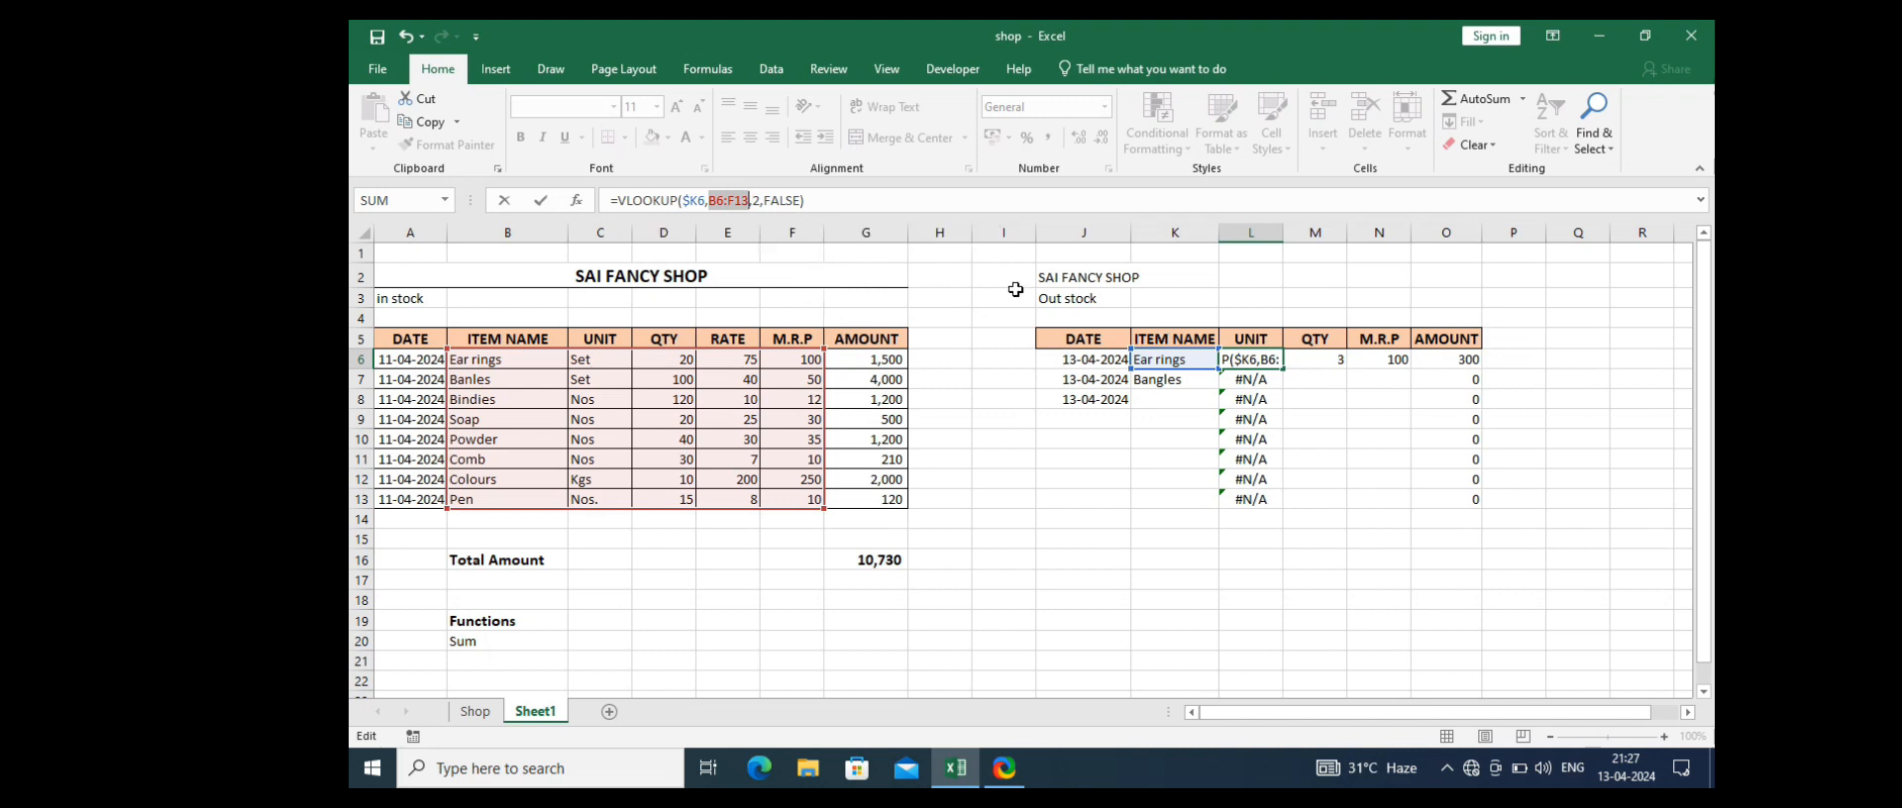
key("Return")
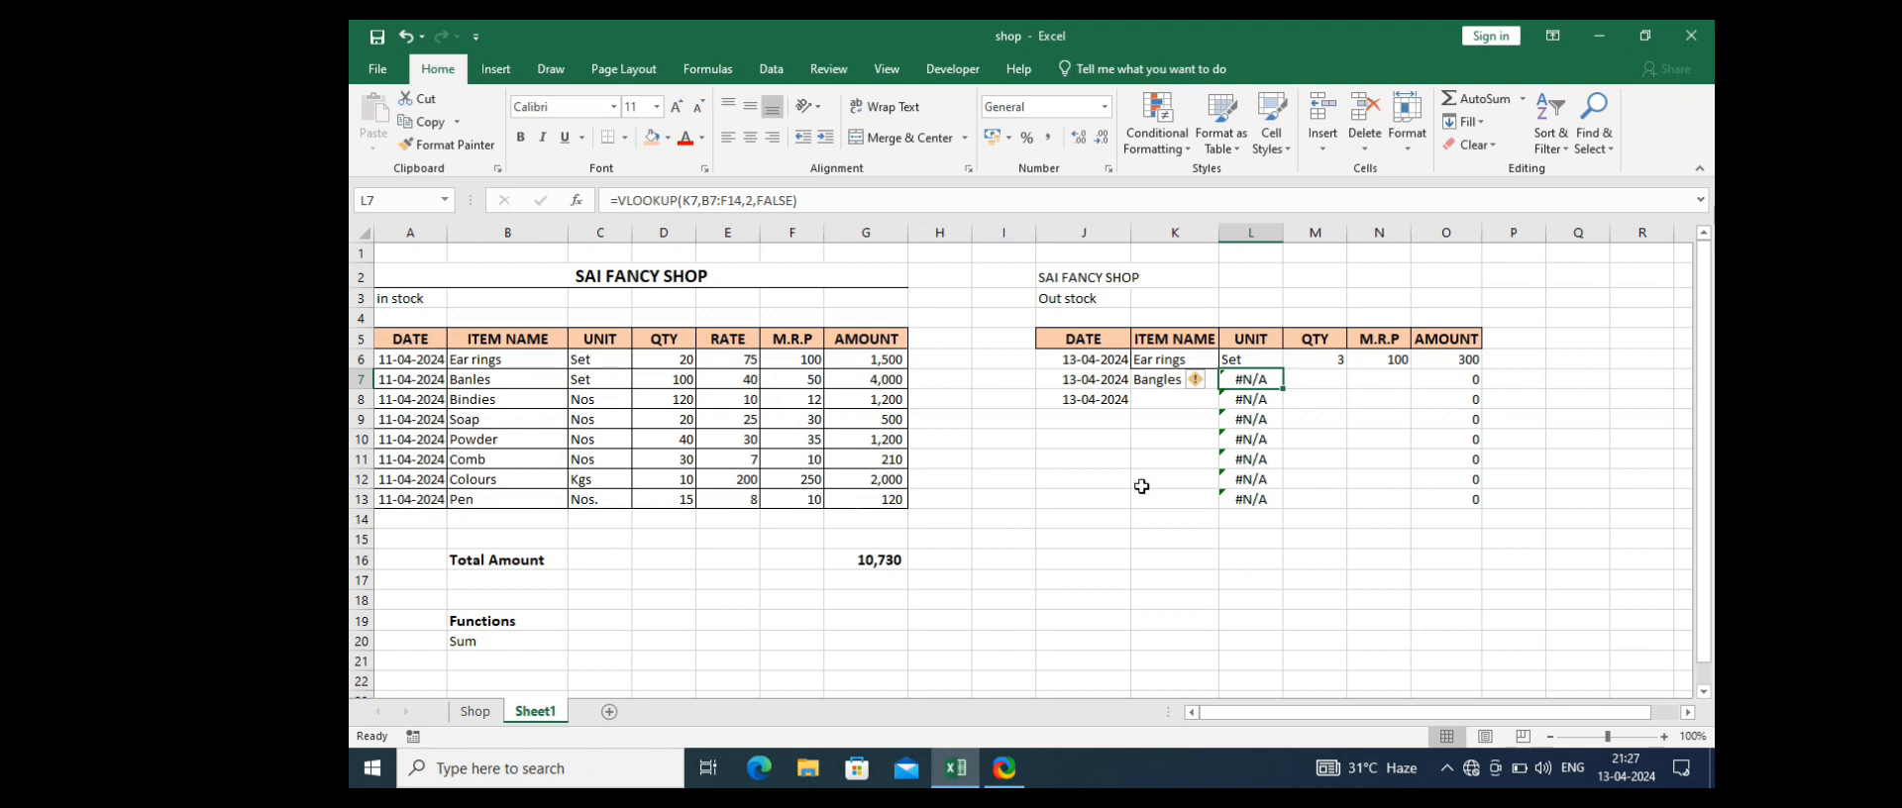
Step: Make the table range absolute in the VLOOKUP formula in L6, as $B$6:$F$13
left_click(1242, 360)
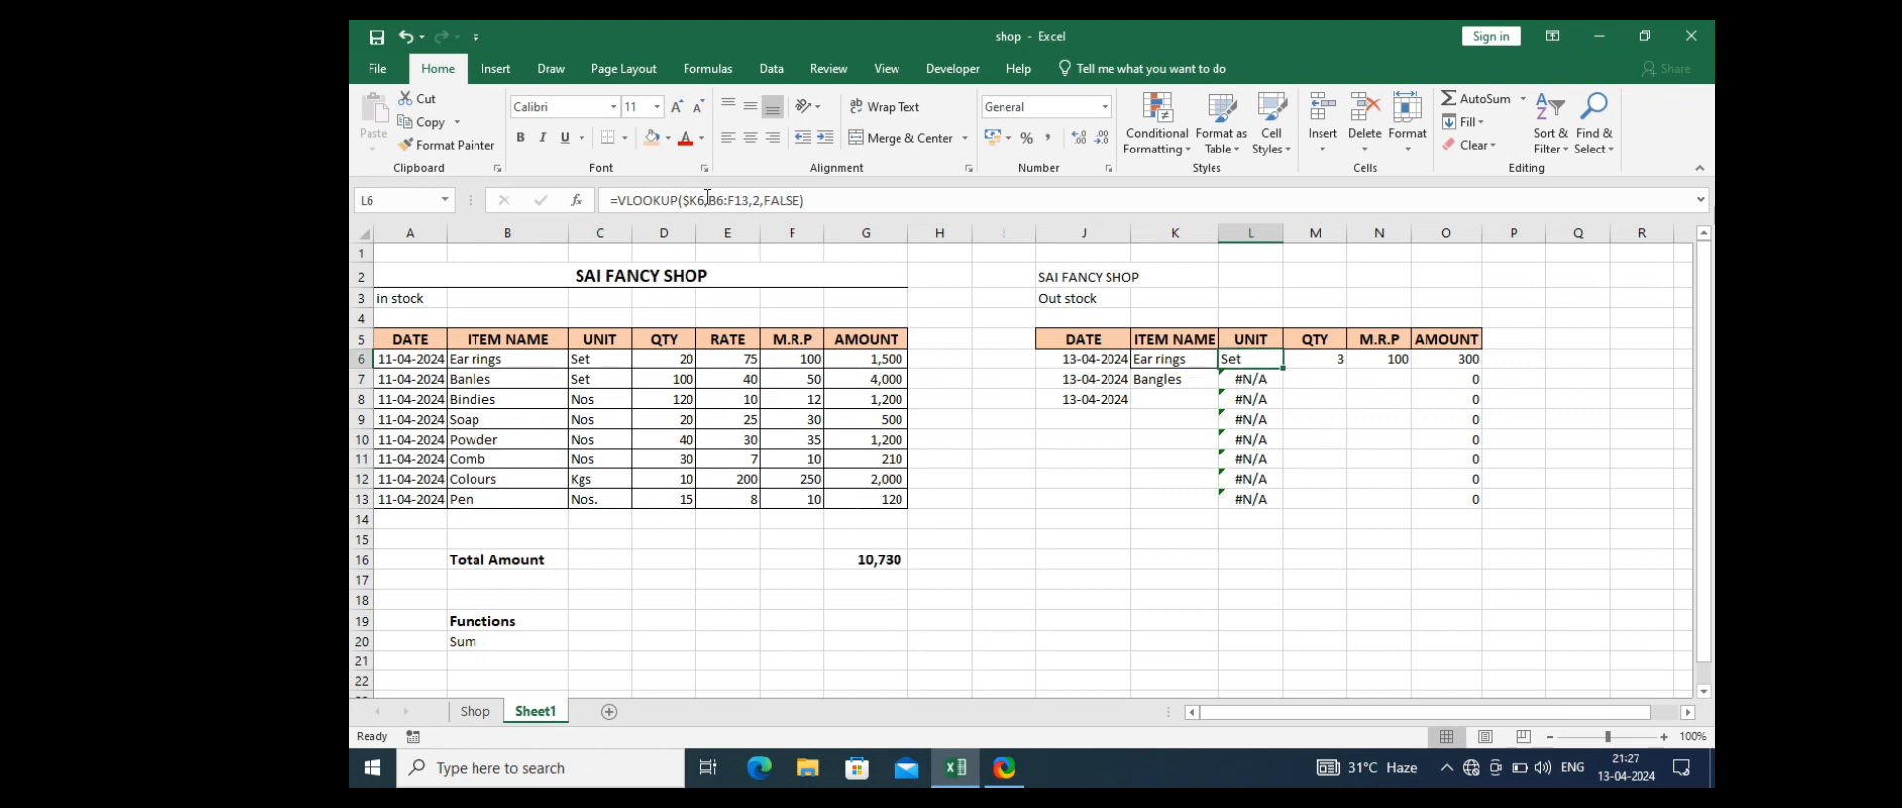
left_click(712, 200)
left_click_drag(710, 200, 750, 201)
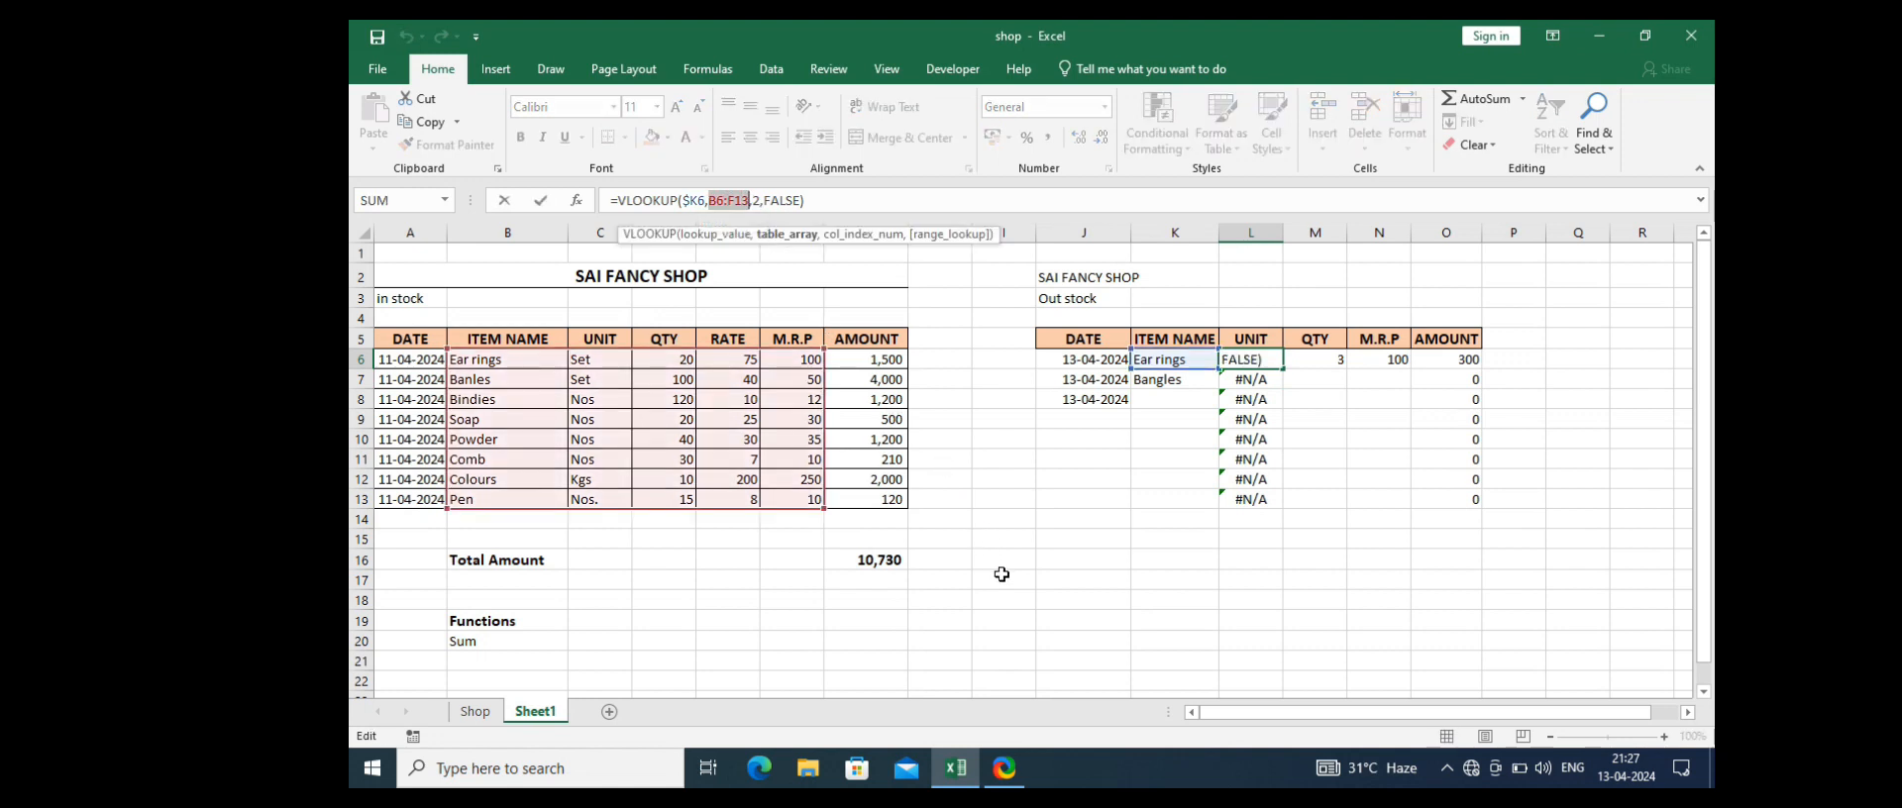
key("F4")
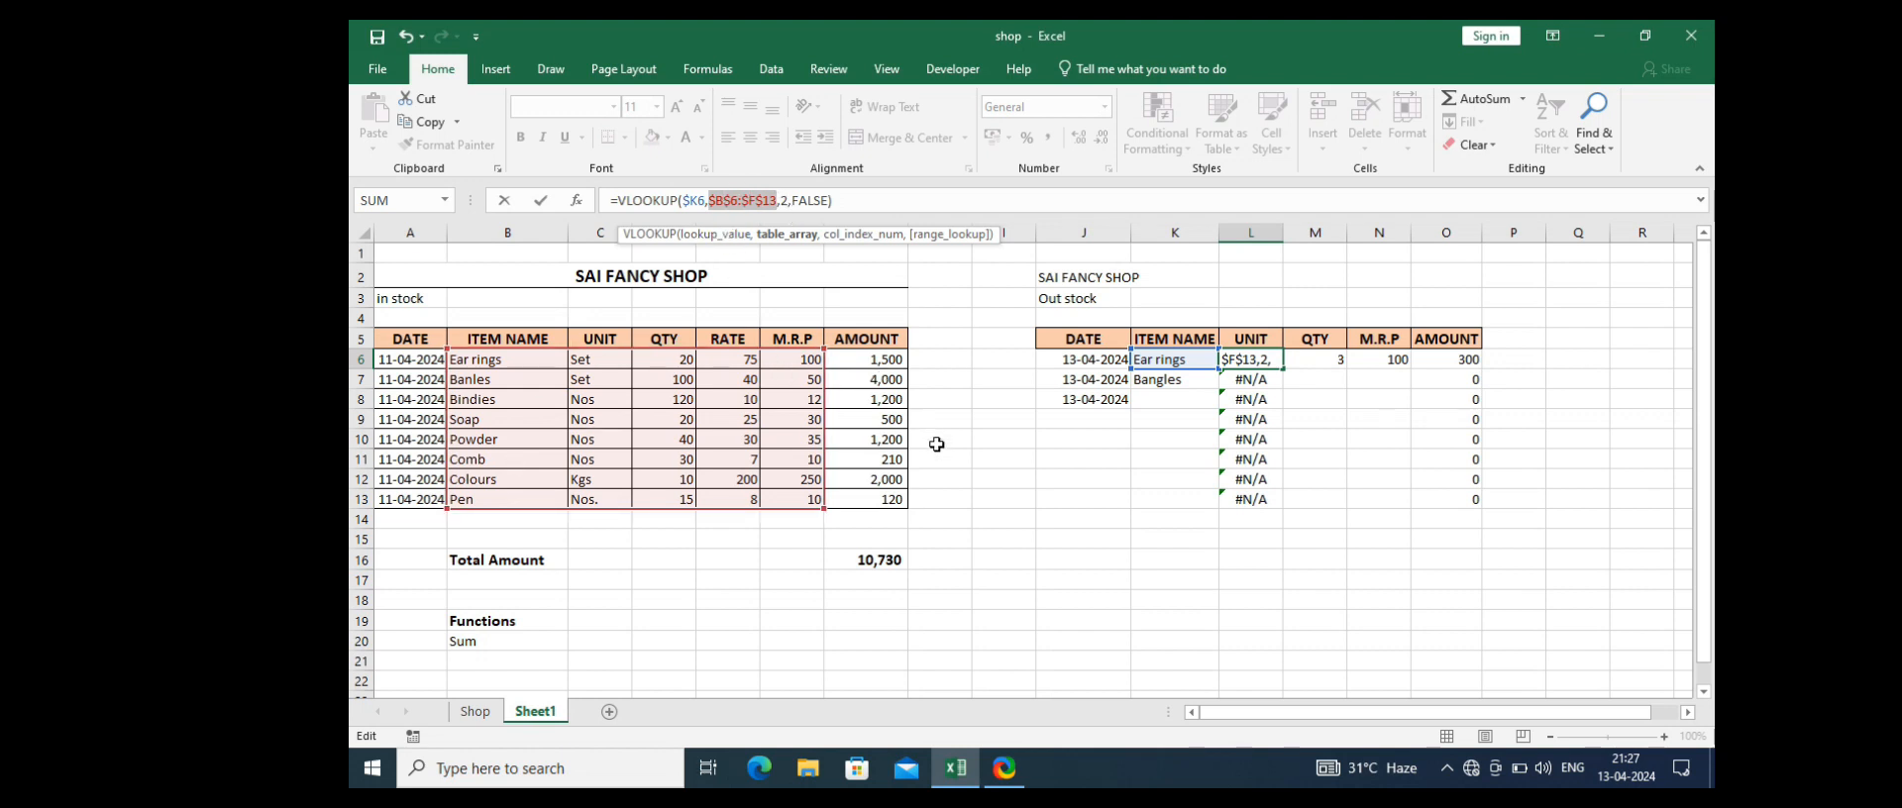
key("Return")
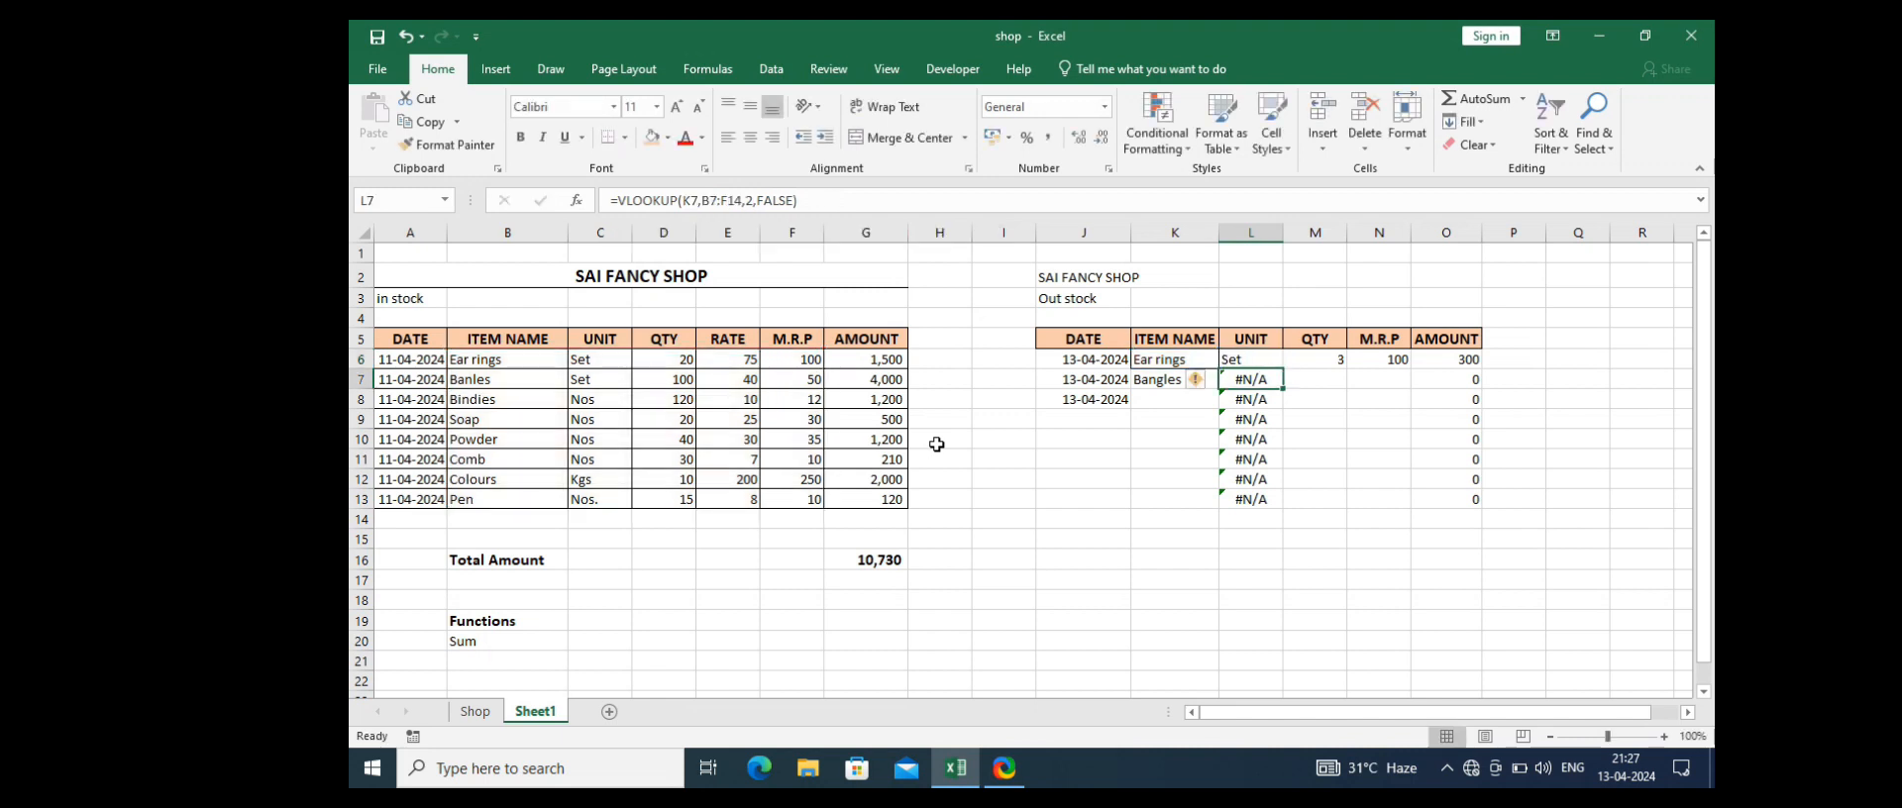
Step: Fill the unit formula from L6 down to L13 and check the copied references in L7
left_click(1251, 359)
left_click_drag(1285, 368, 1280, 508)
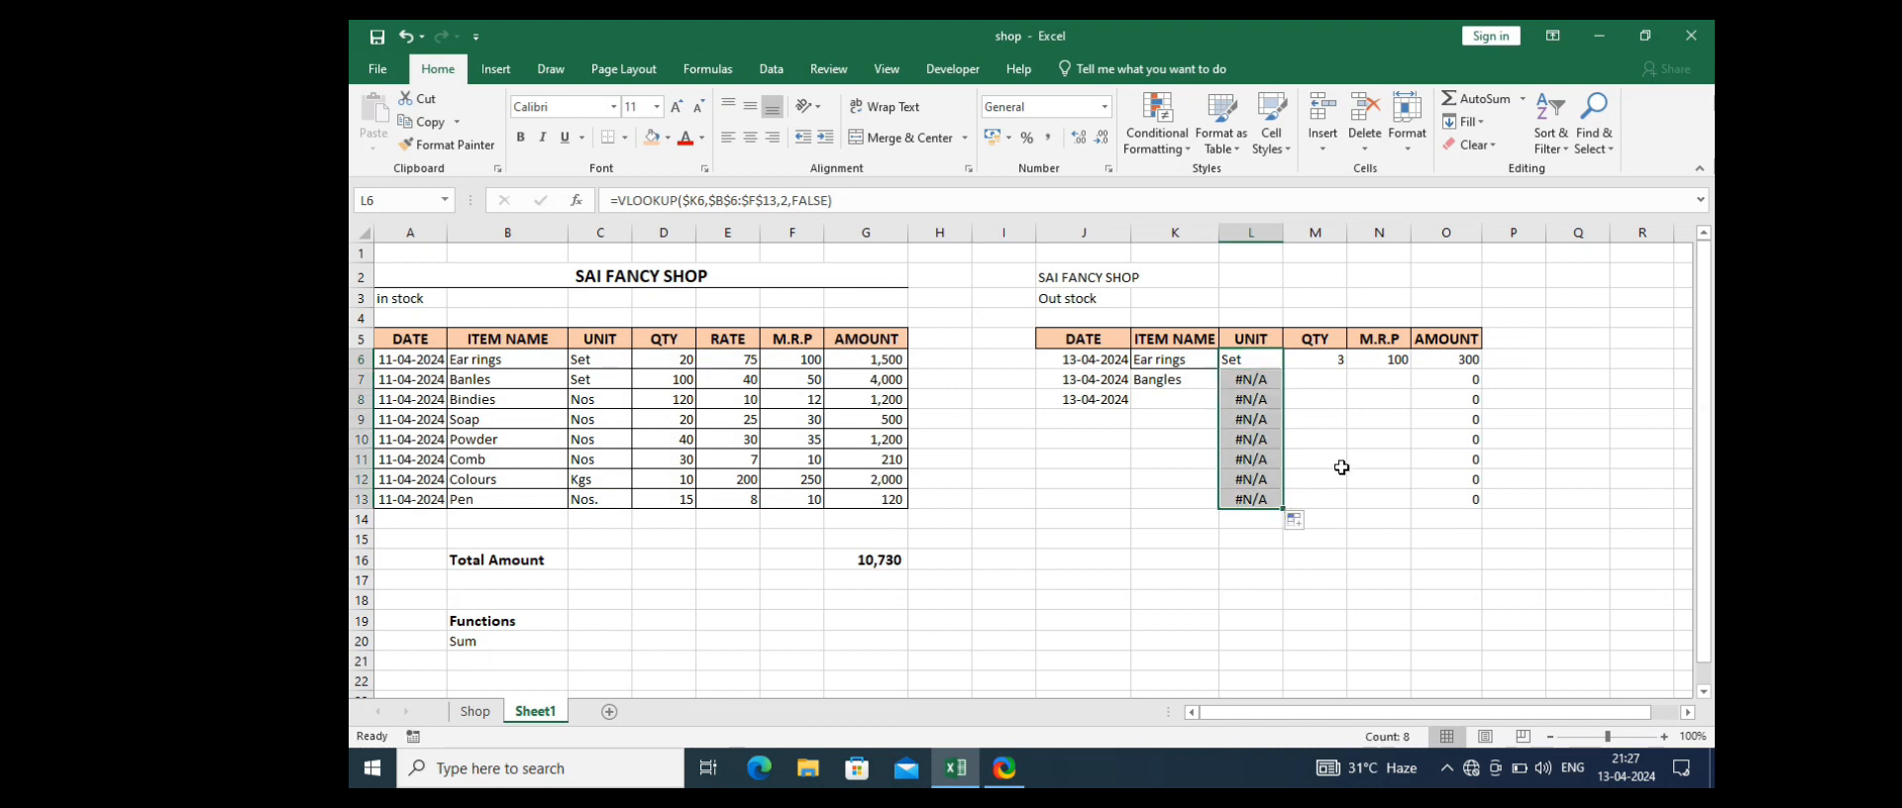
left_click(1257, 379)
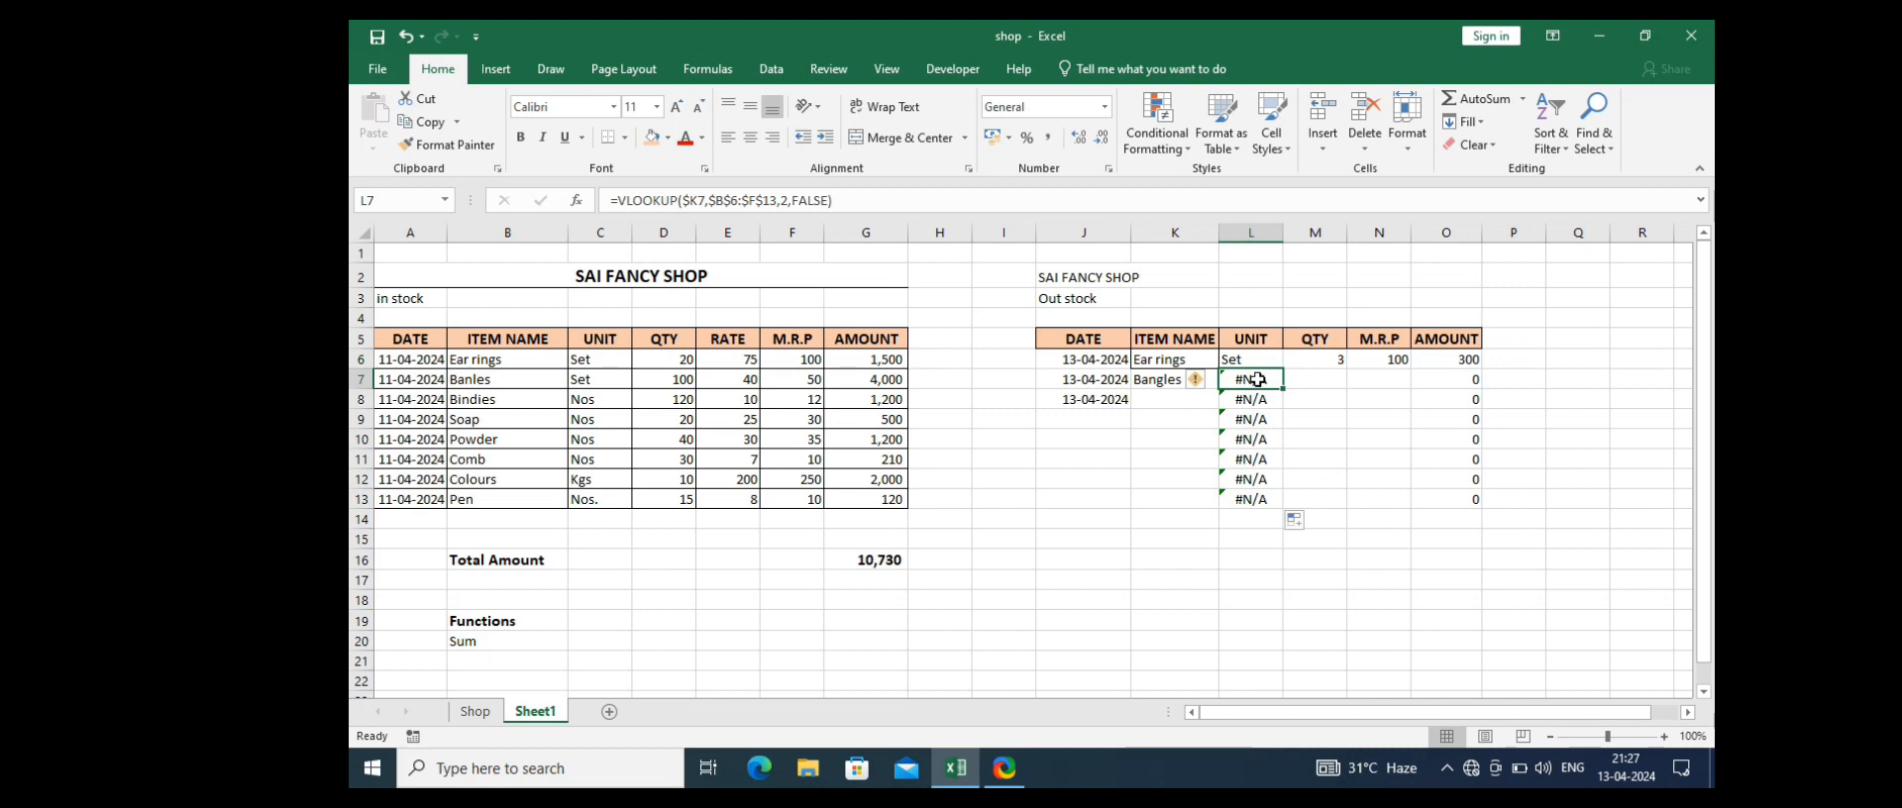
double_click(1256, 379)
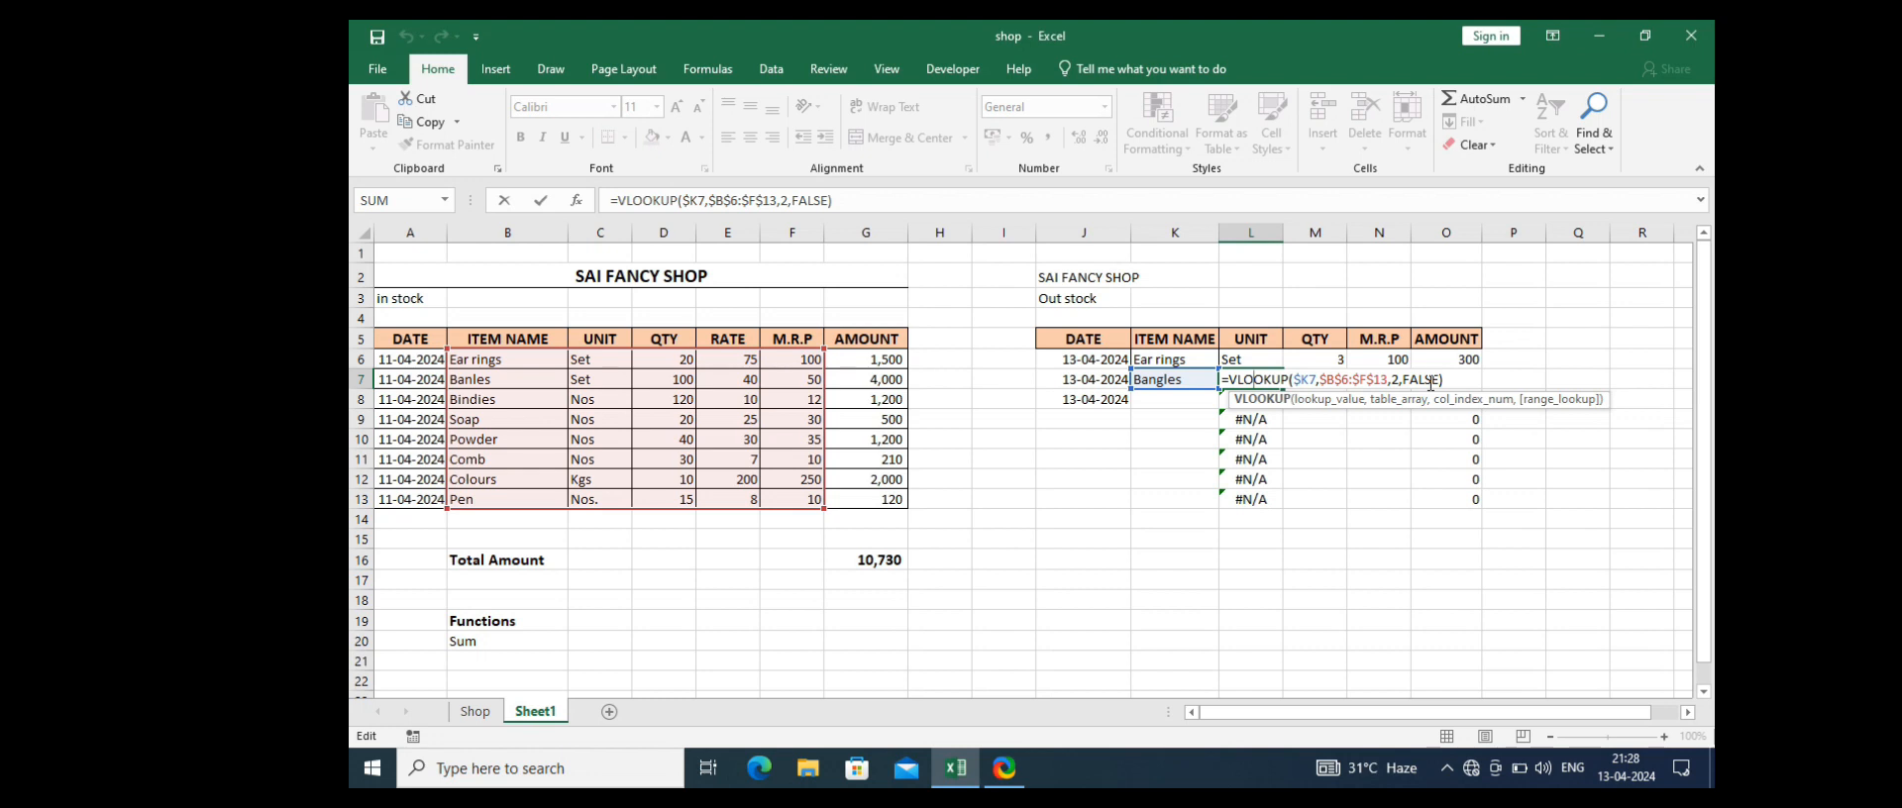
key("ctrl+Return")
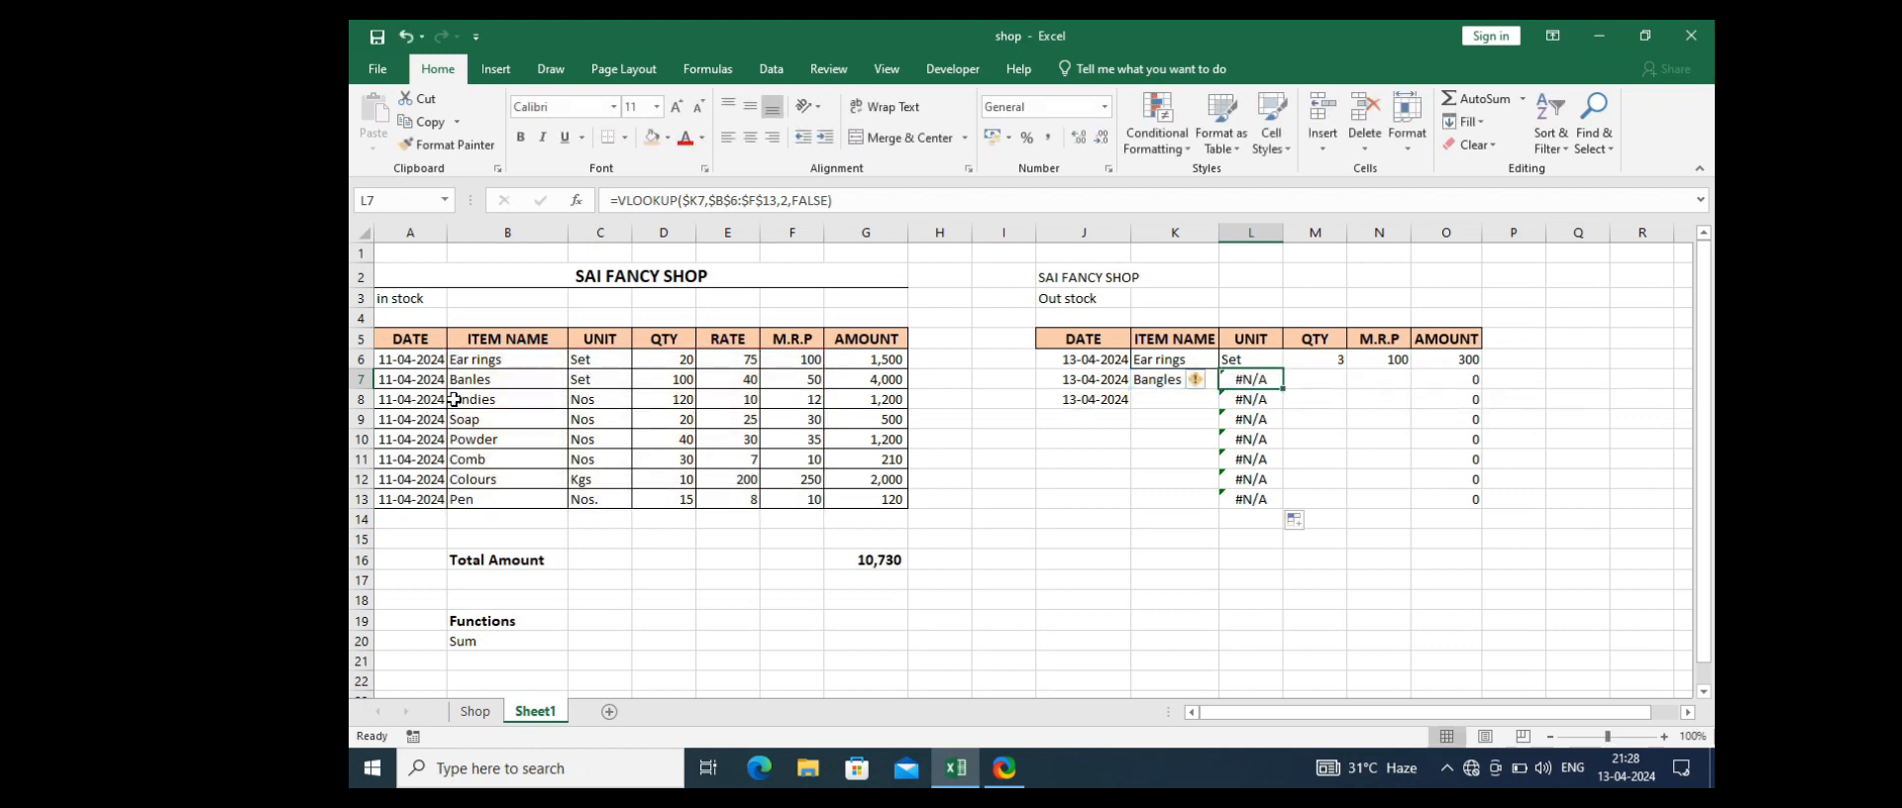
Step: Correct the item name in B7 of the in-stock table to Bangles and check the unit in L7
double_click(473, 381)
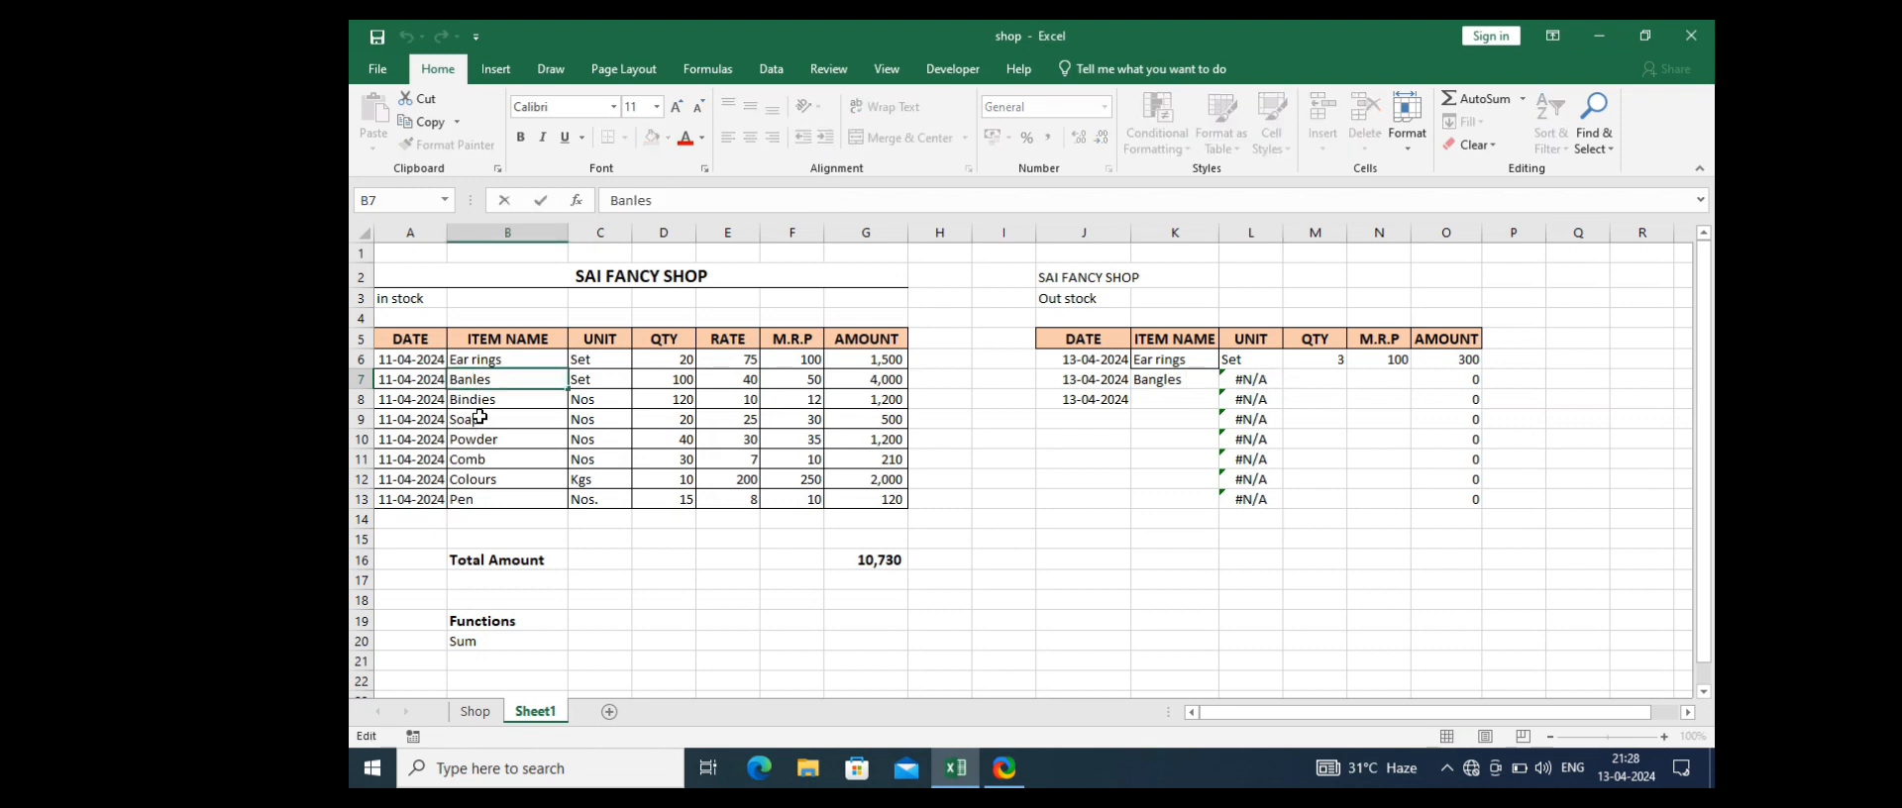
type("g")
key("Return")
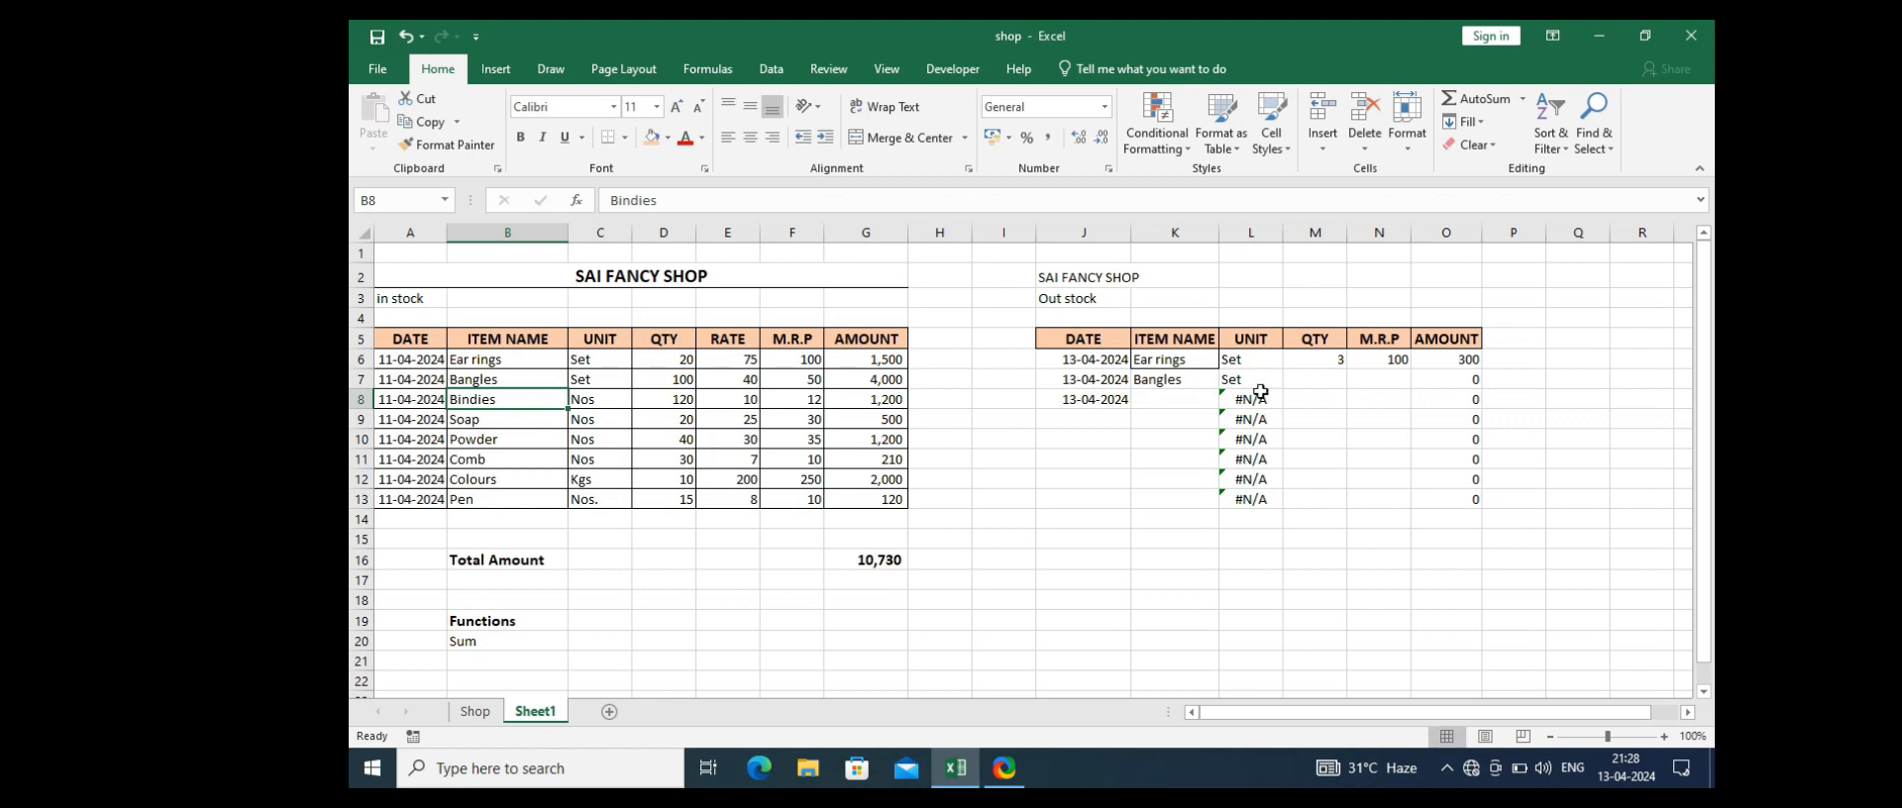
left_click(1255, 382)
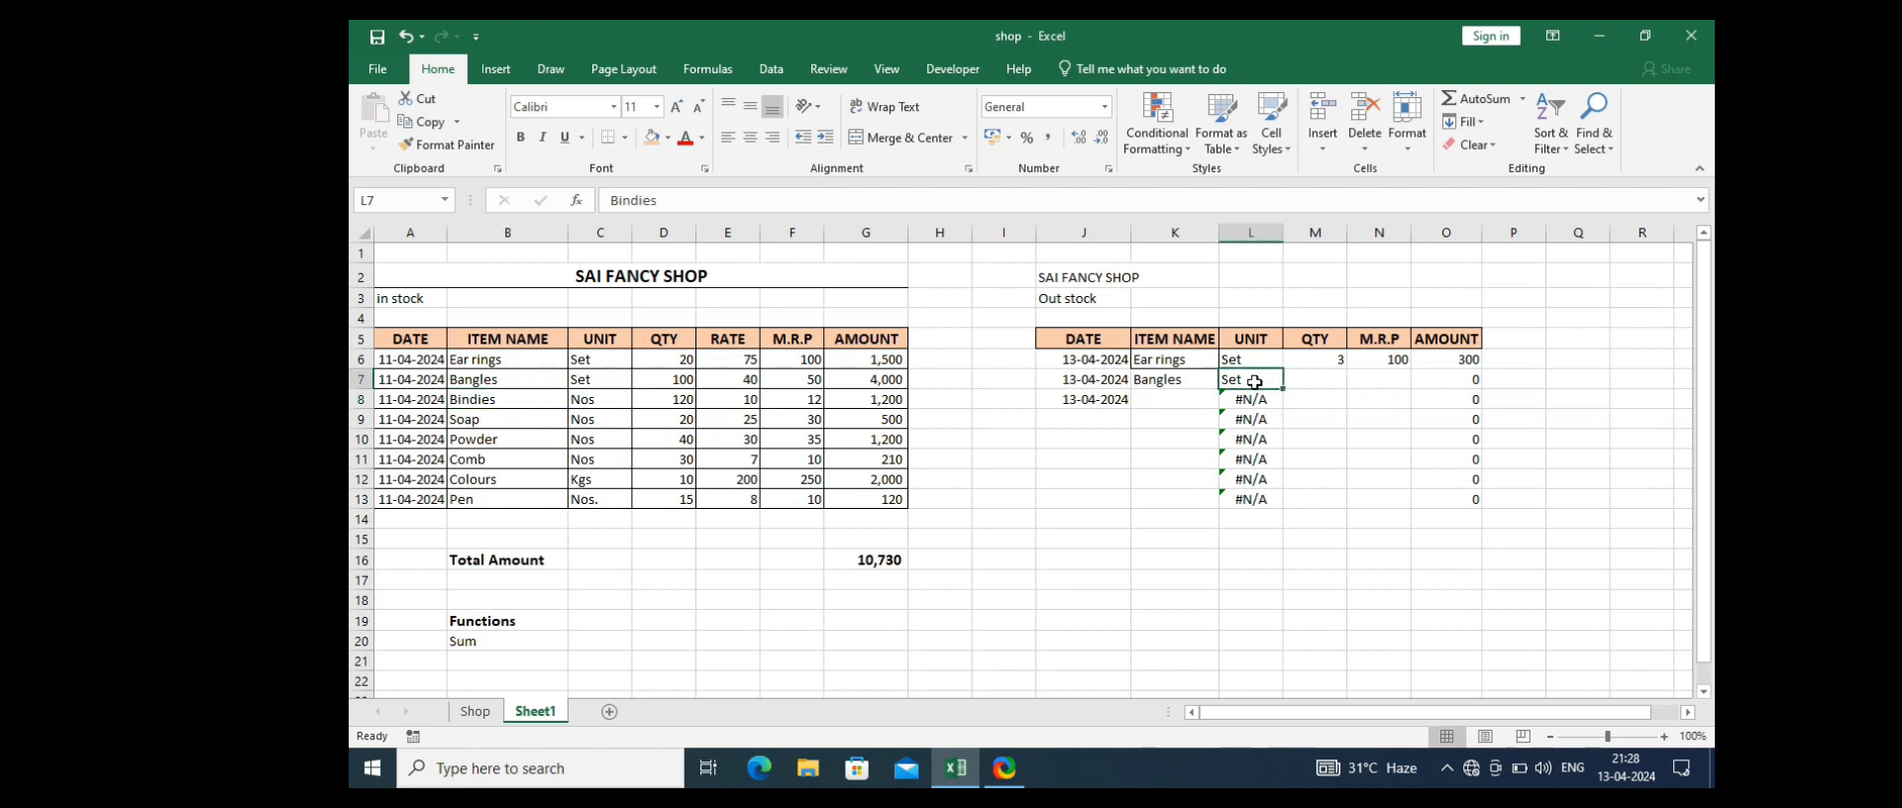
Step: Enter Bindies as the third item name in the out-stock table, in K8
left_click(1174, 399)
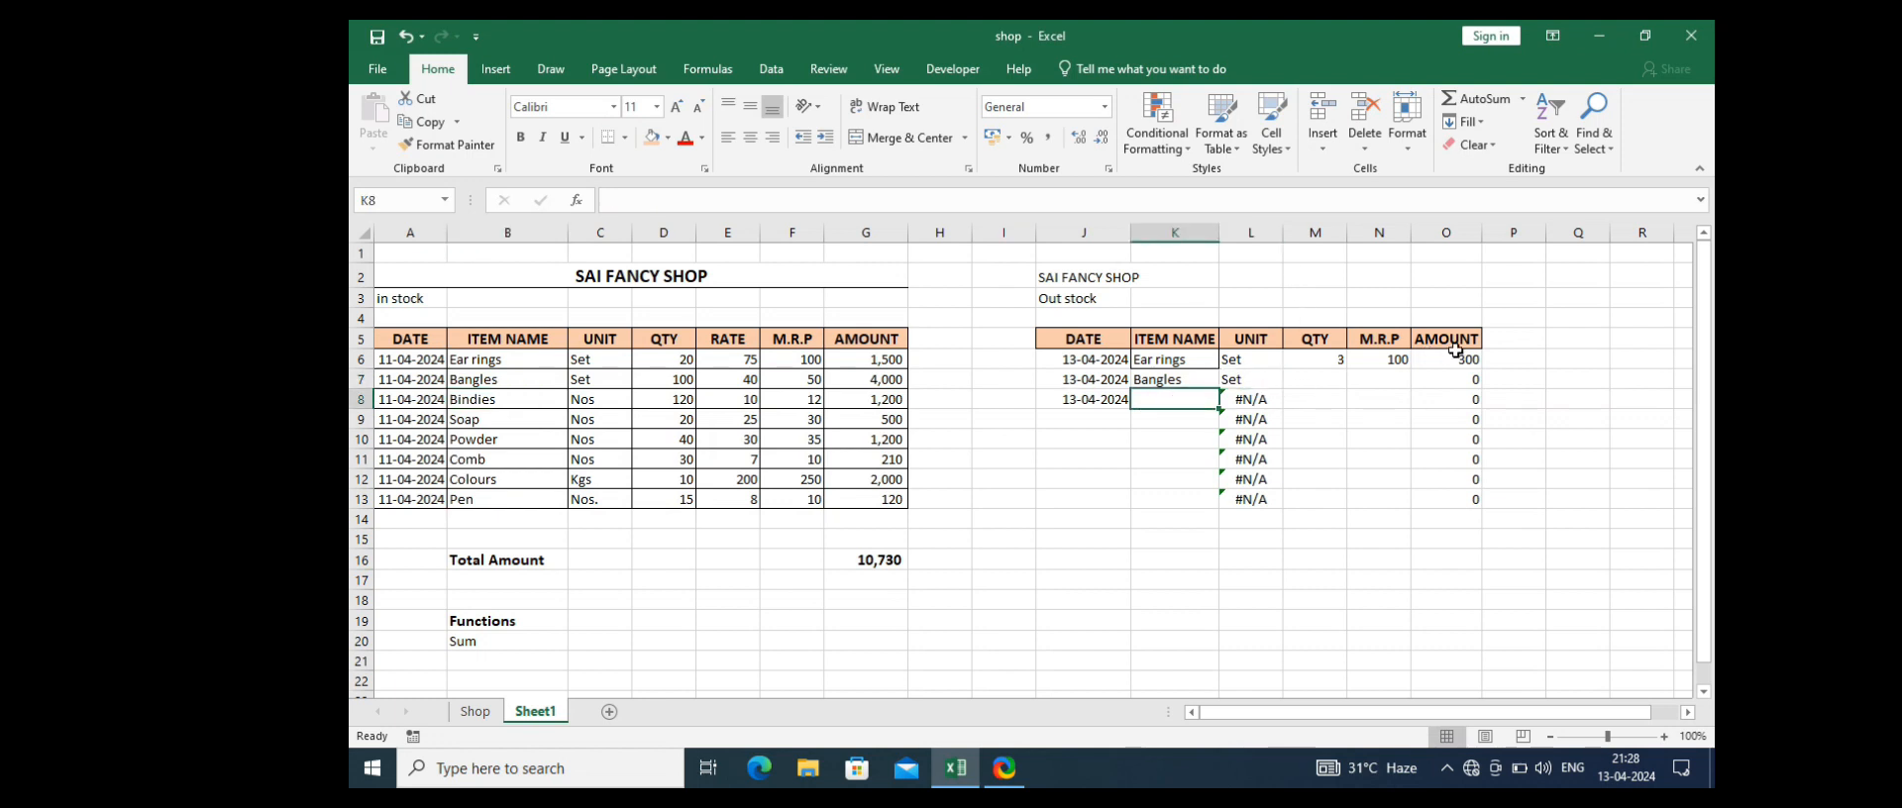
type("B")
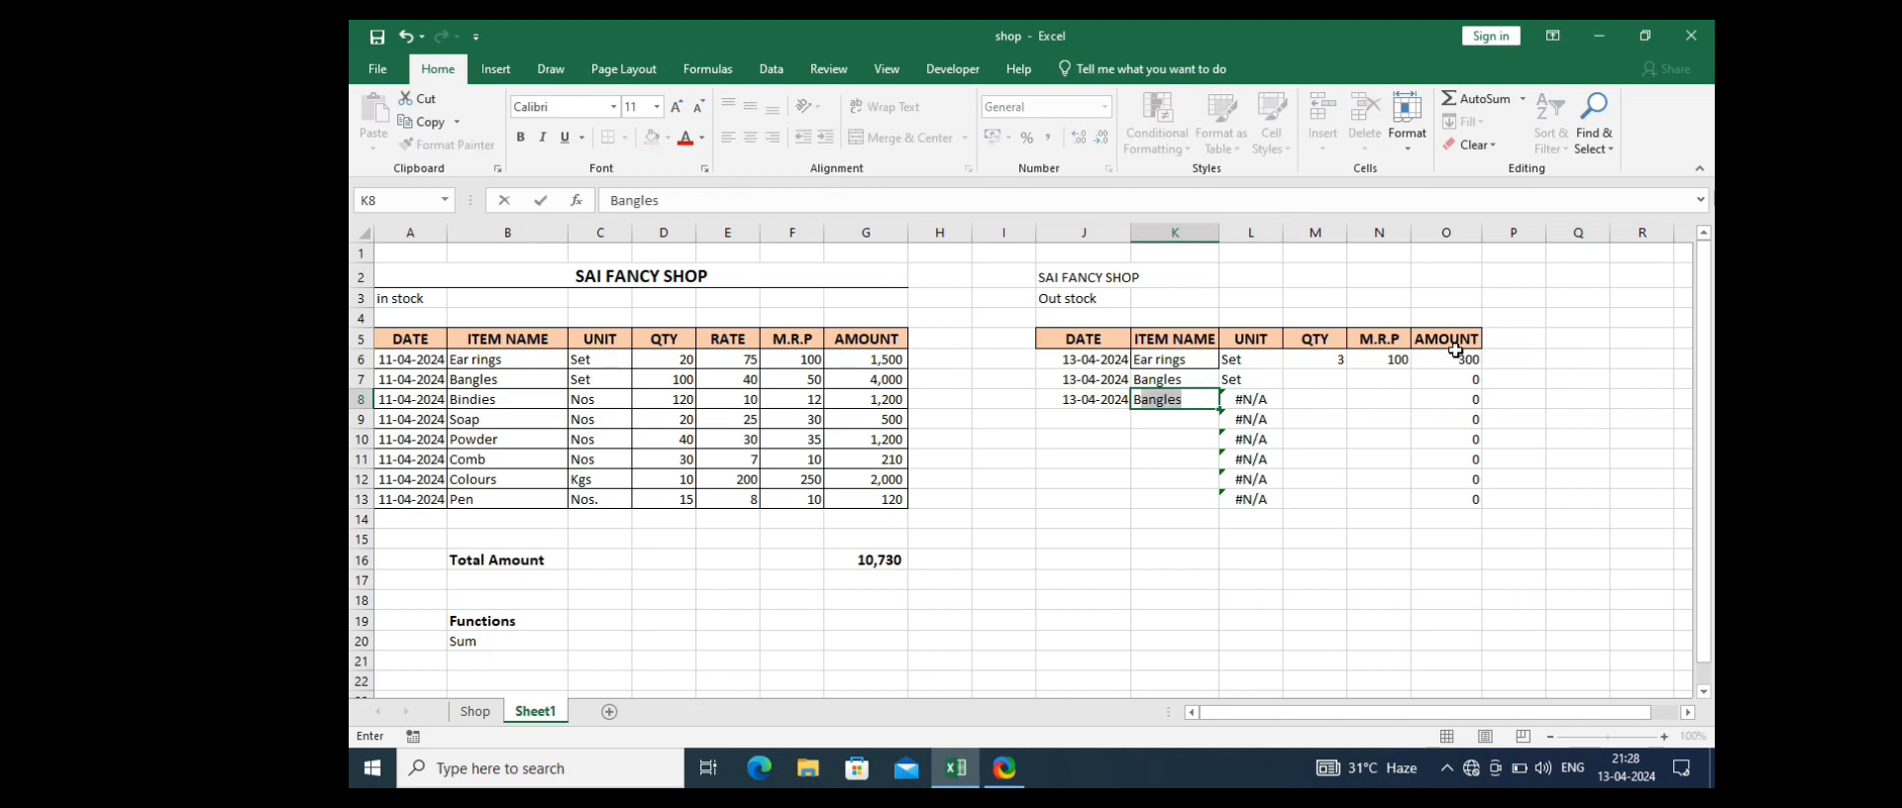
type("indies")
key("Tab")
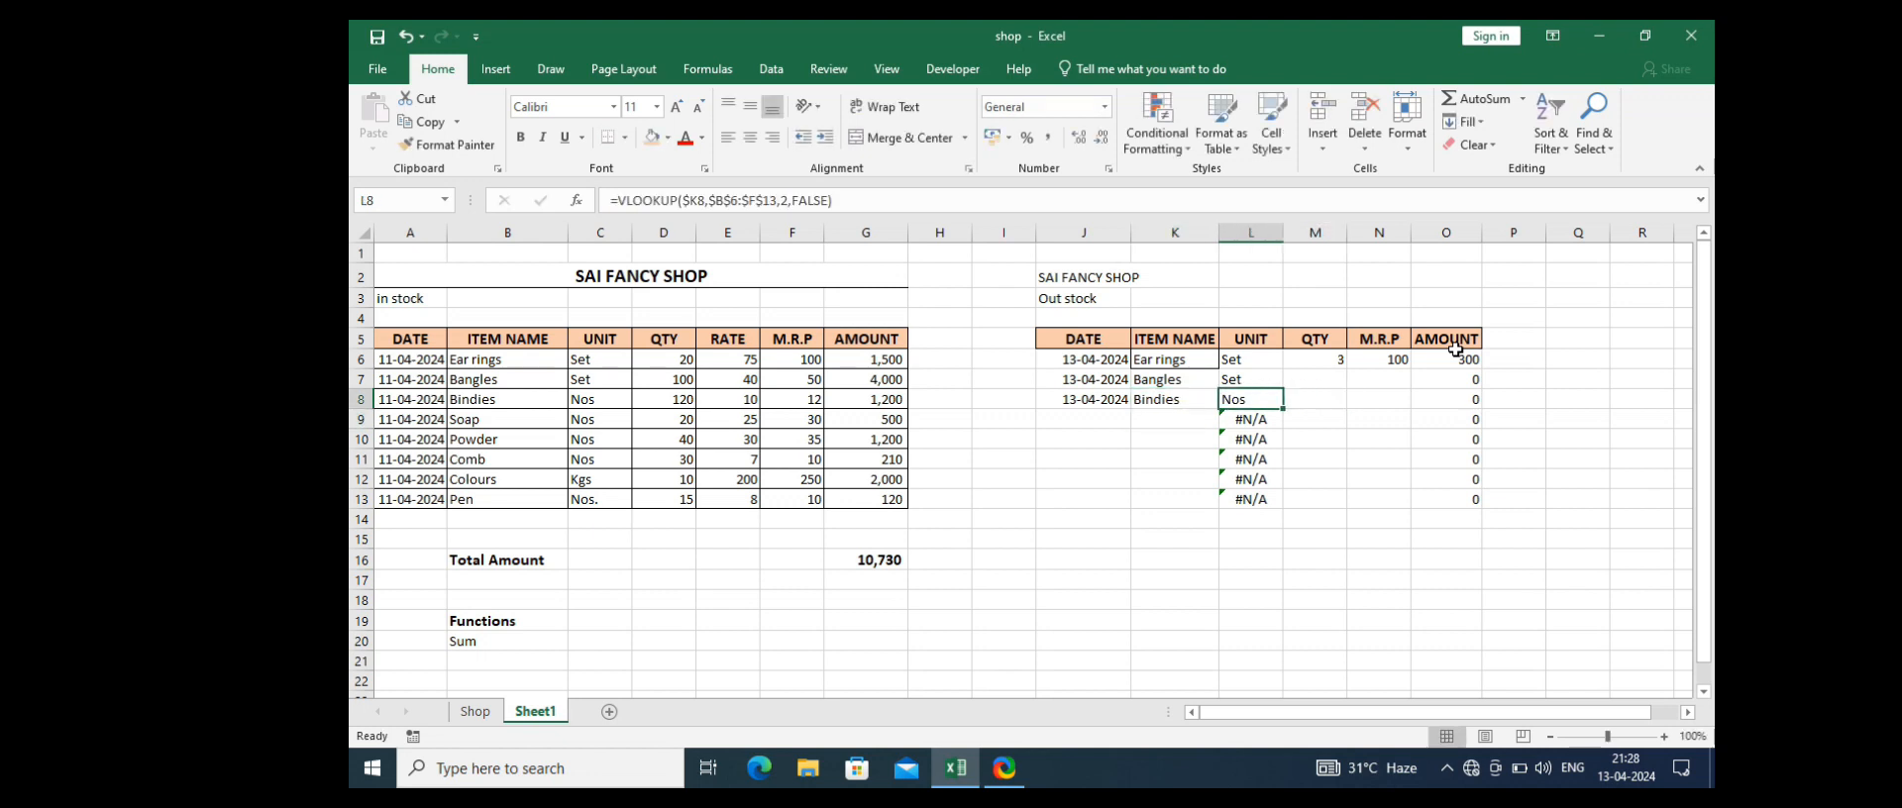
Step: Examine the copied VLOOKUP formulas in the out-stock unit column, rows 9 to 13
key("Down")
key("Down")
key("Down")
key("Down")
key("Down")
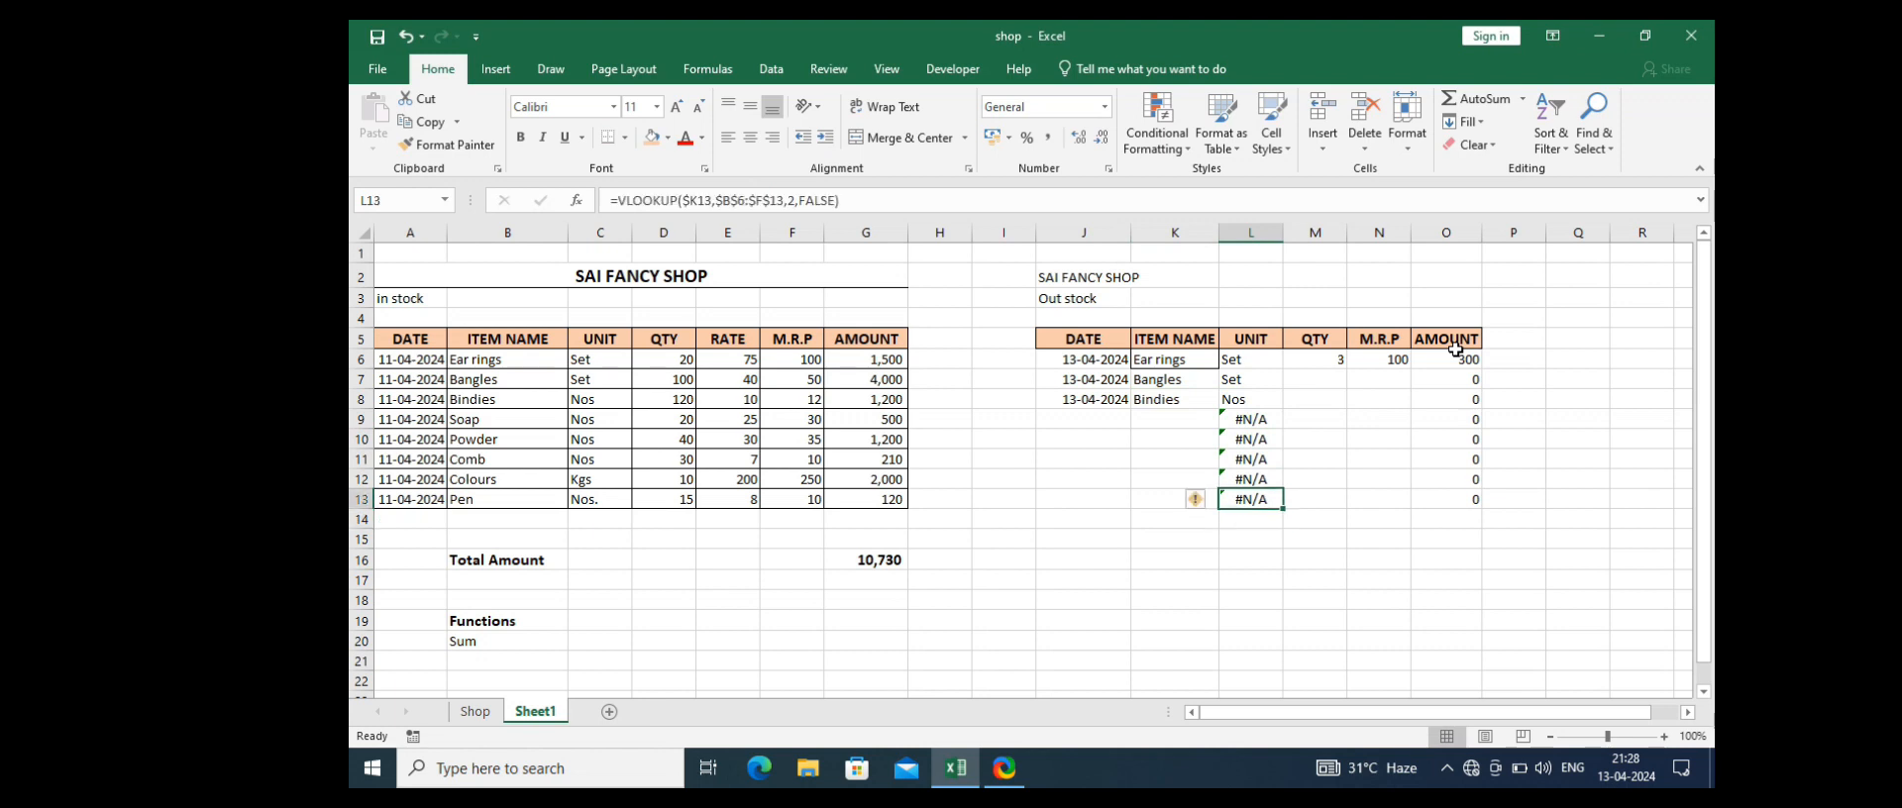
key("Up")
key("Up")
key("Up")
key("Up")
key("Down")
key("Down")
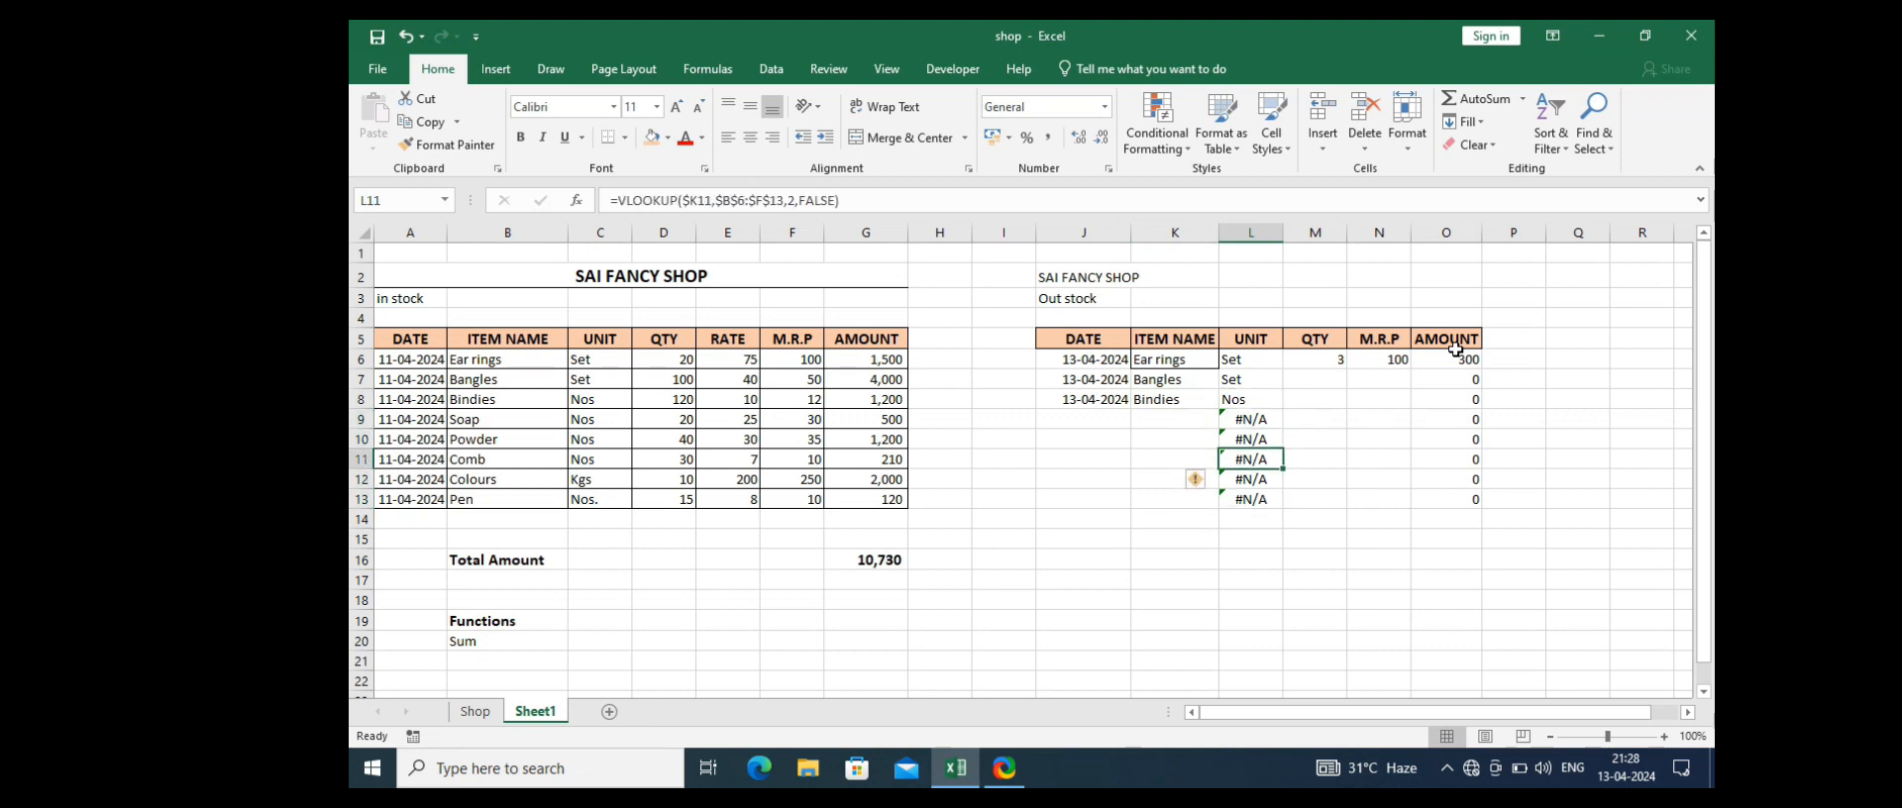
key("Down")
key("Down")
key("Up")
key("Up")
key("Up")
key("Up")
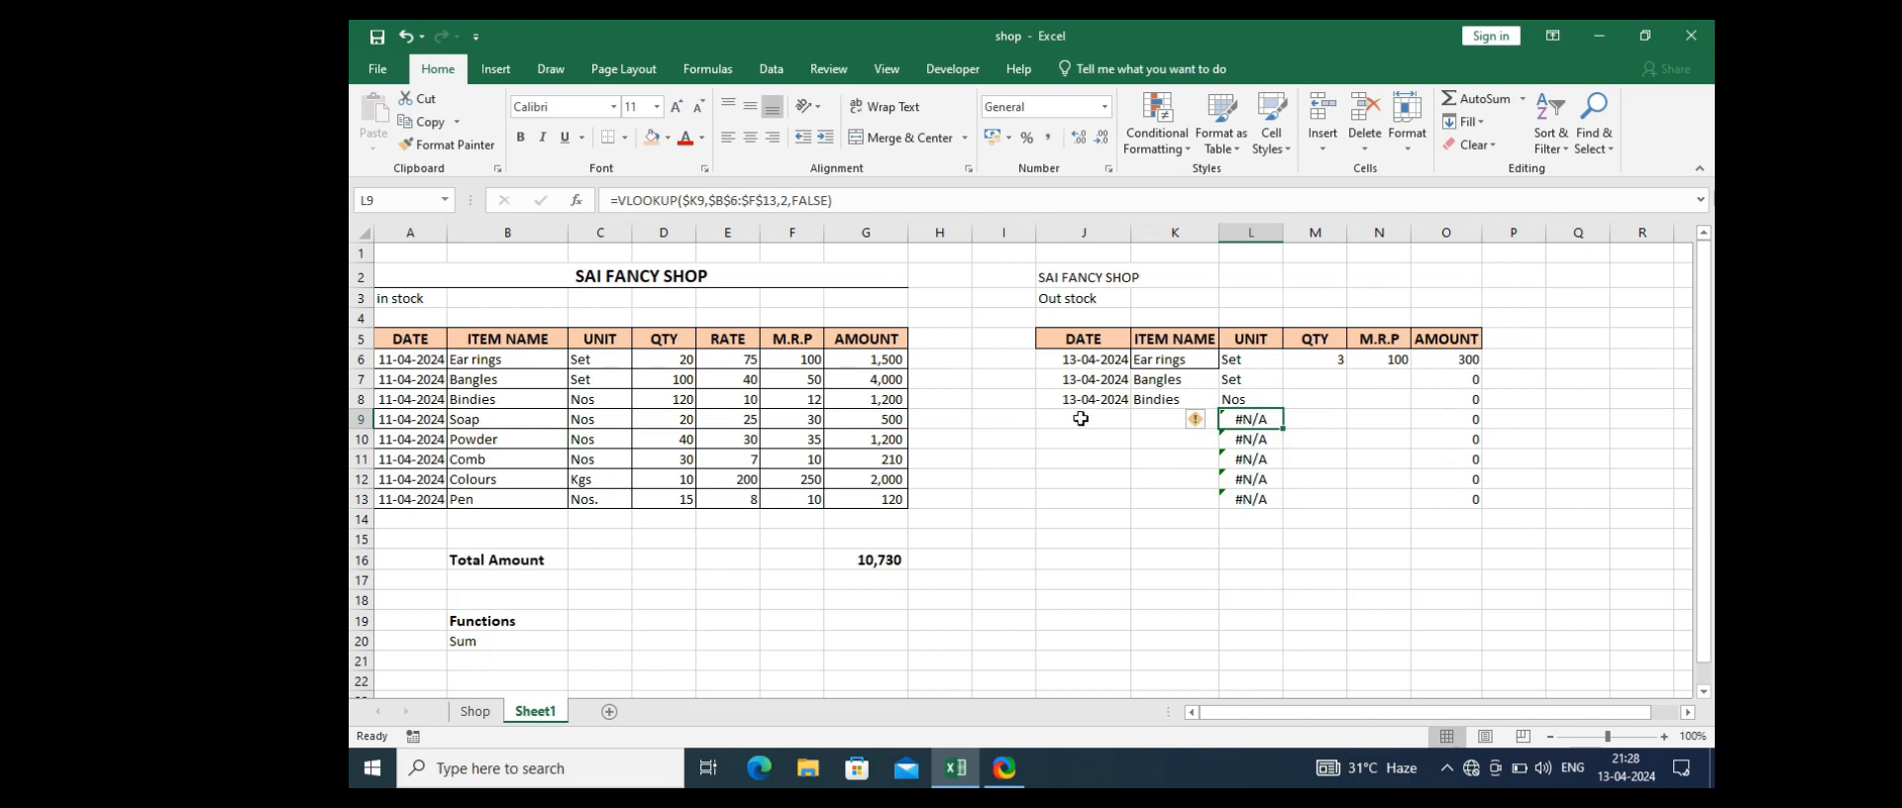
Step: Enter a quantity of 2 for Bangles in the out-stock table
left_click(1316, 378)
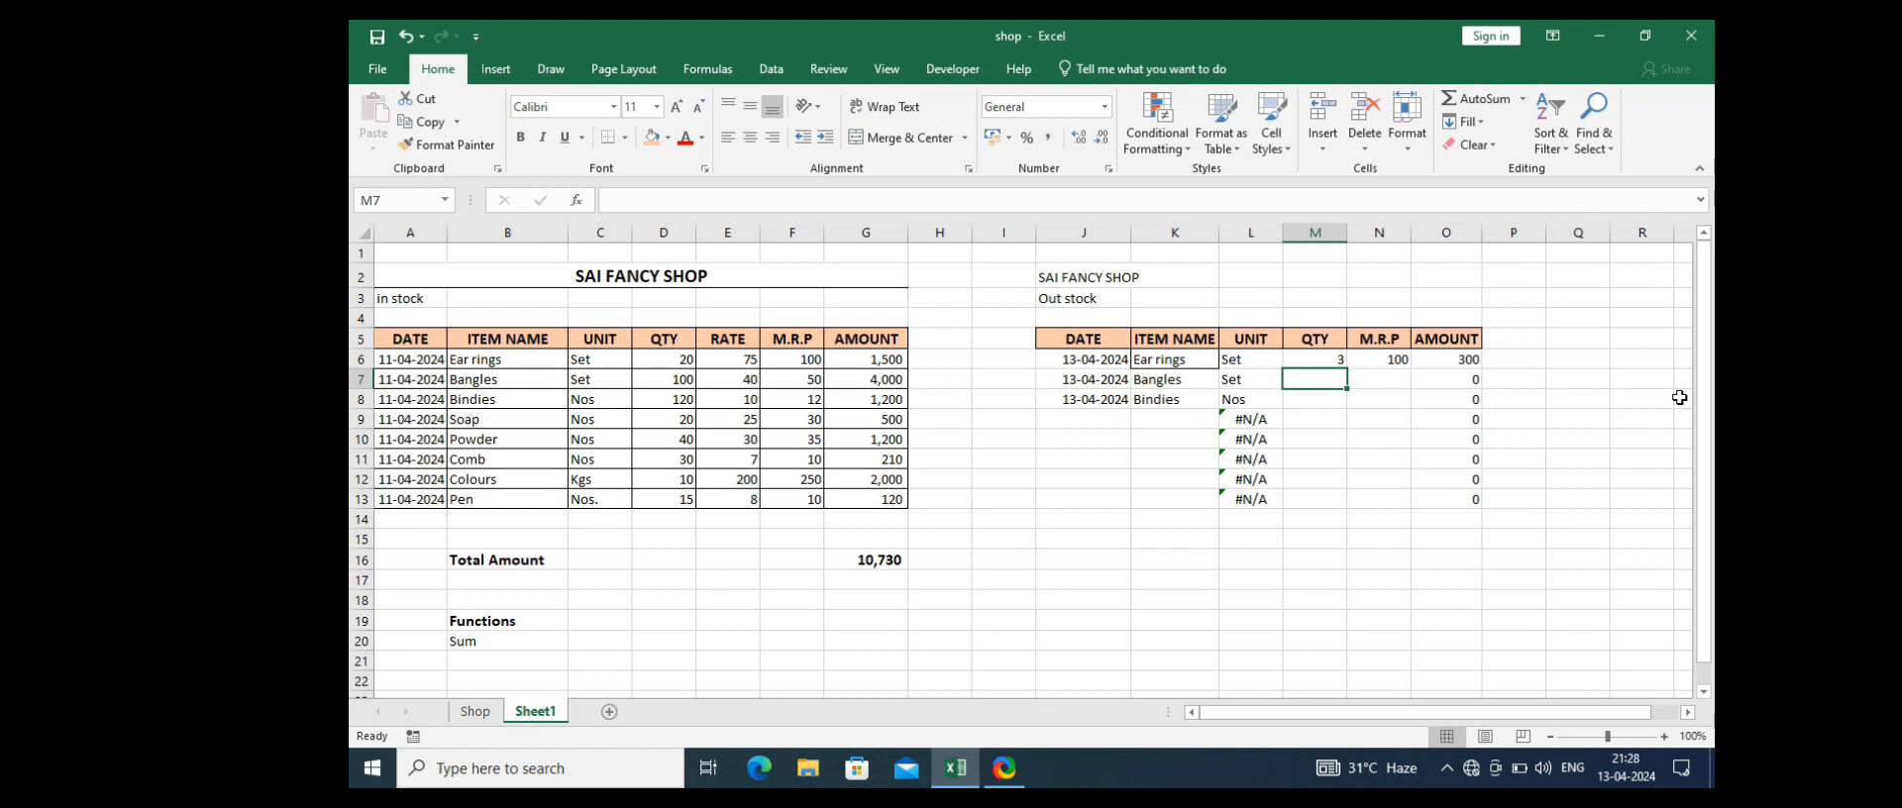
type("2")
key("Return")
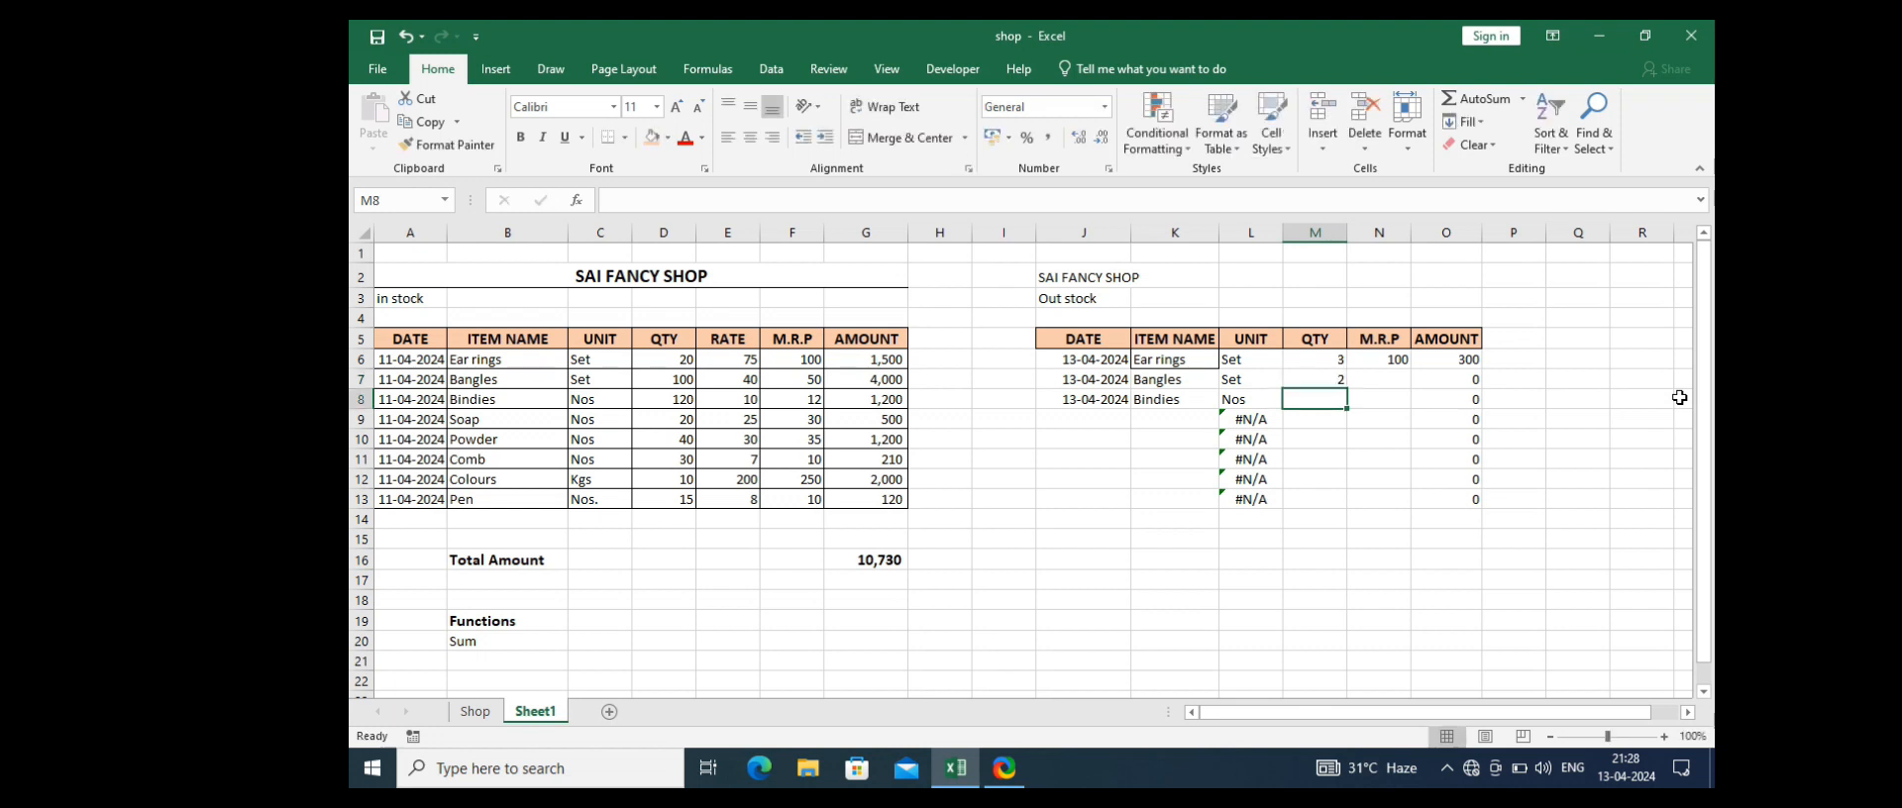
Step: Try to make the lookup value and table range absolute in the M.R.P VLOOKUP formula in N6
left_click(1387, 383)
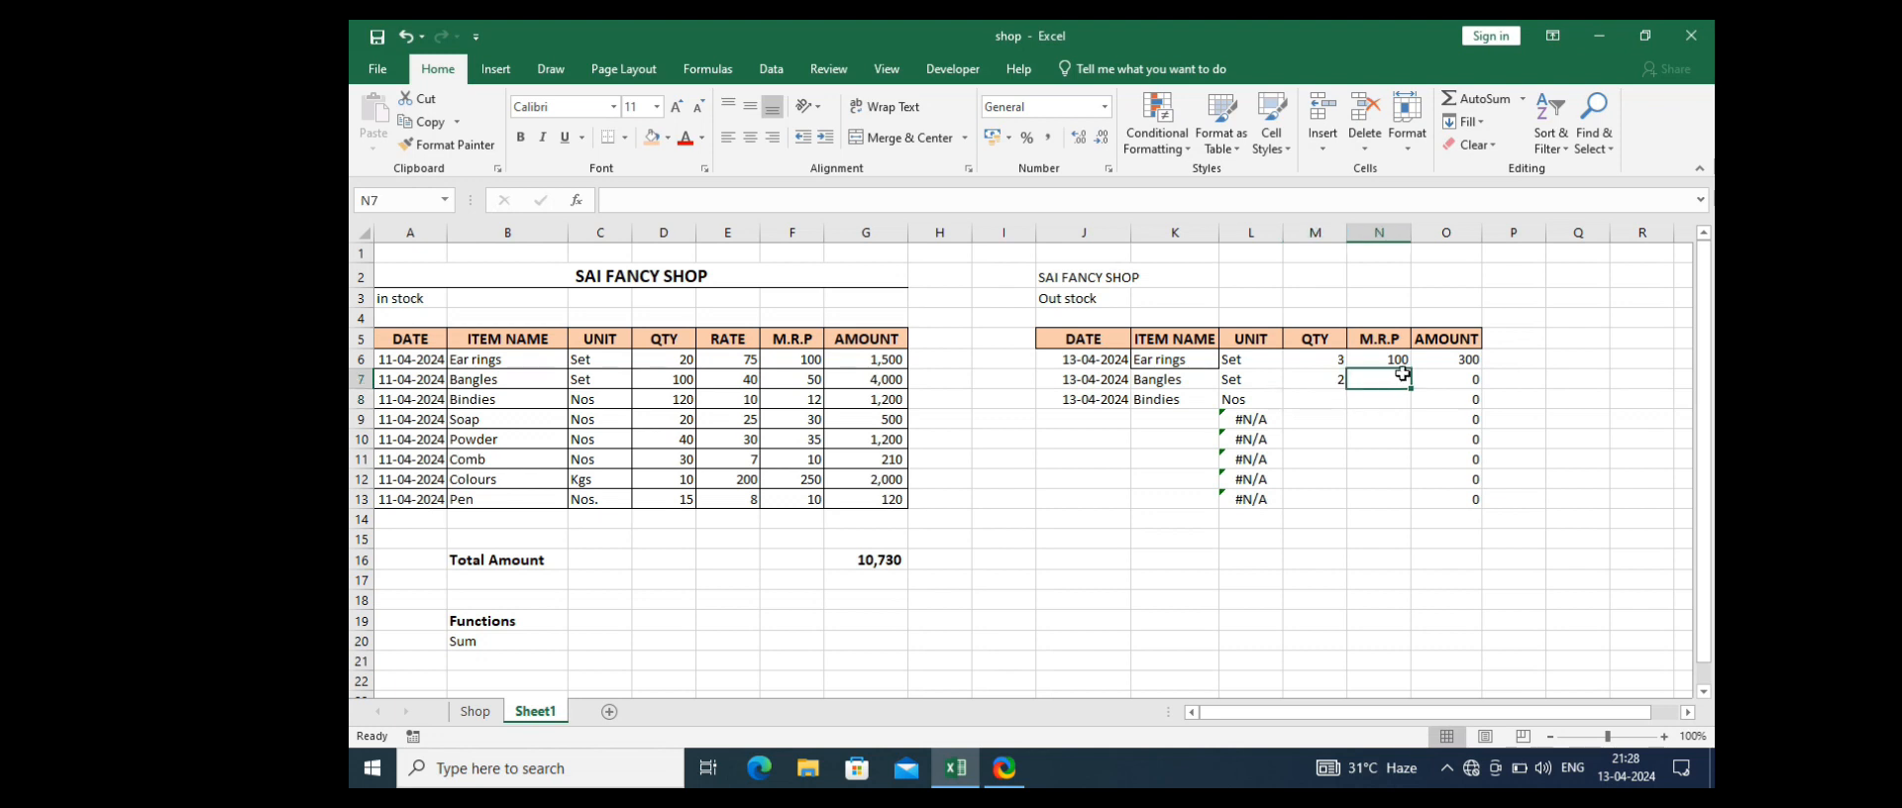
left_click(1403, 362)
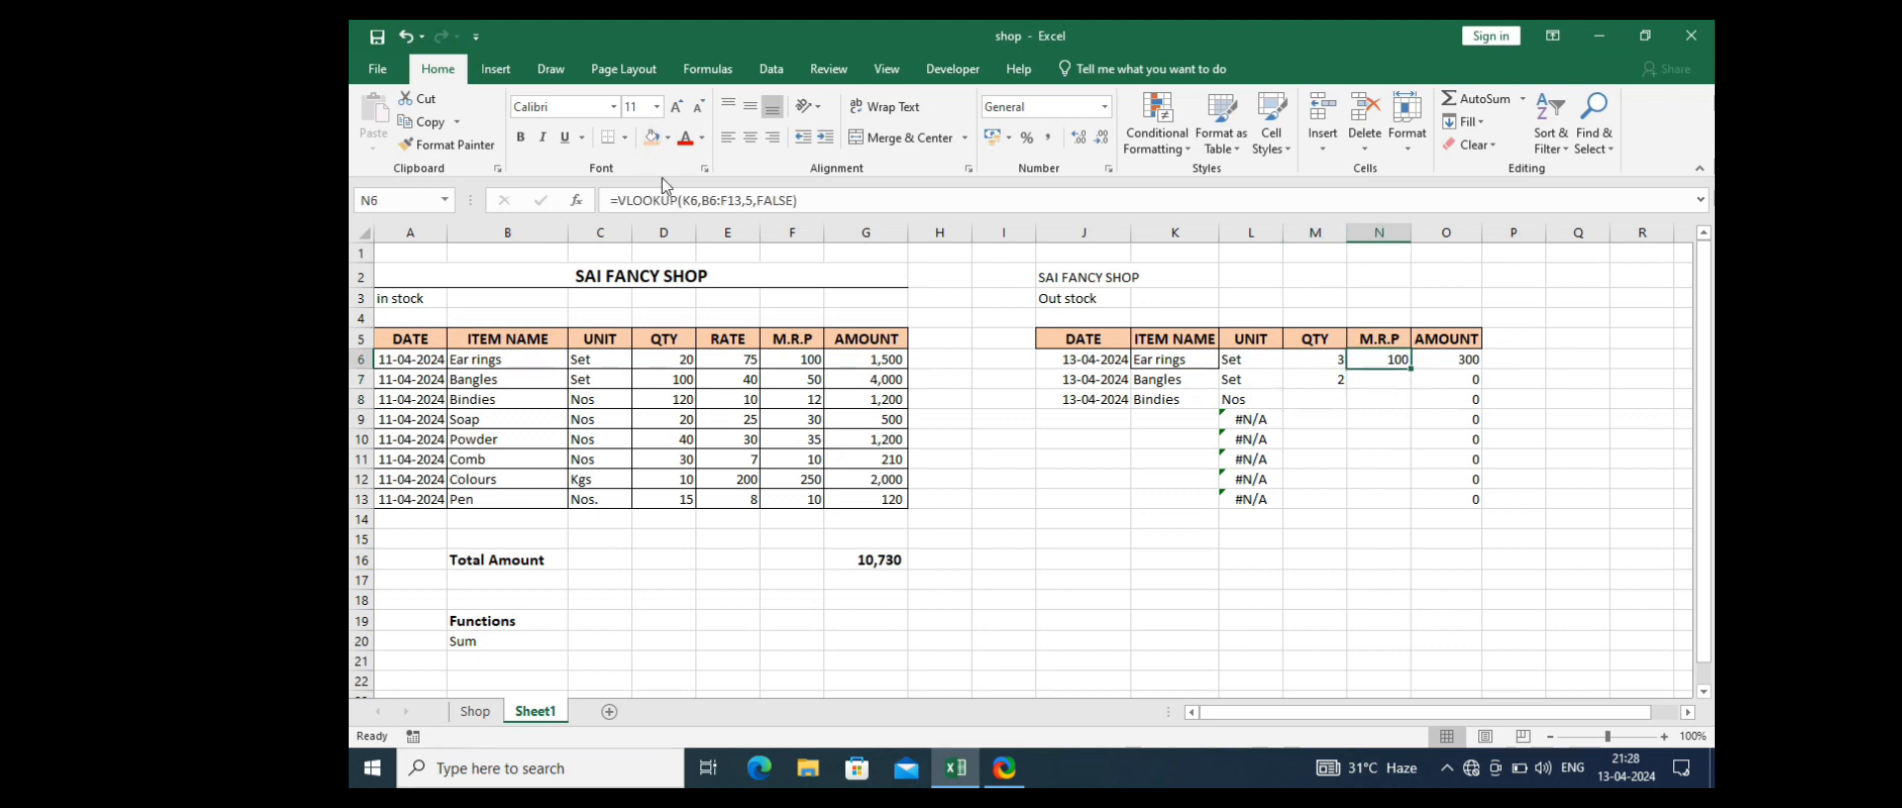
left_click(686, 201)
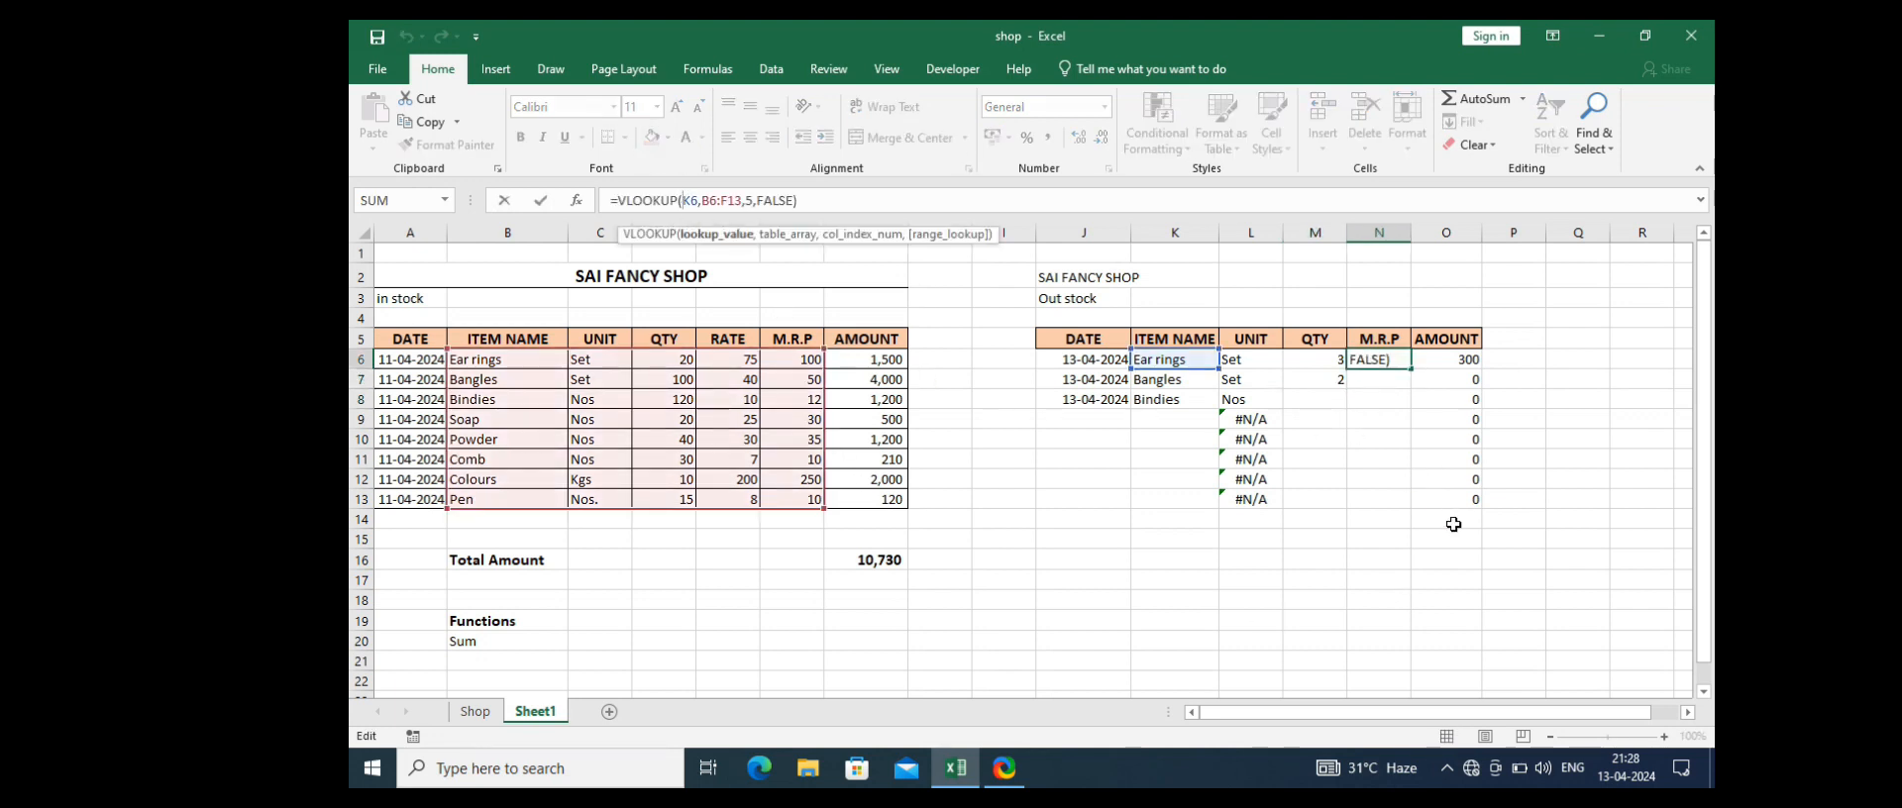
type("$")
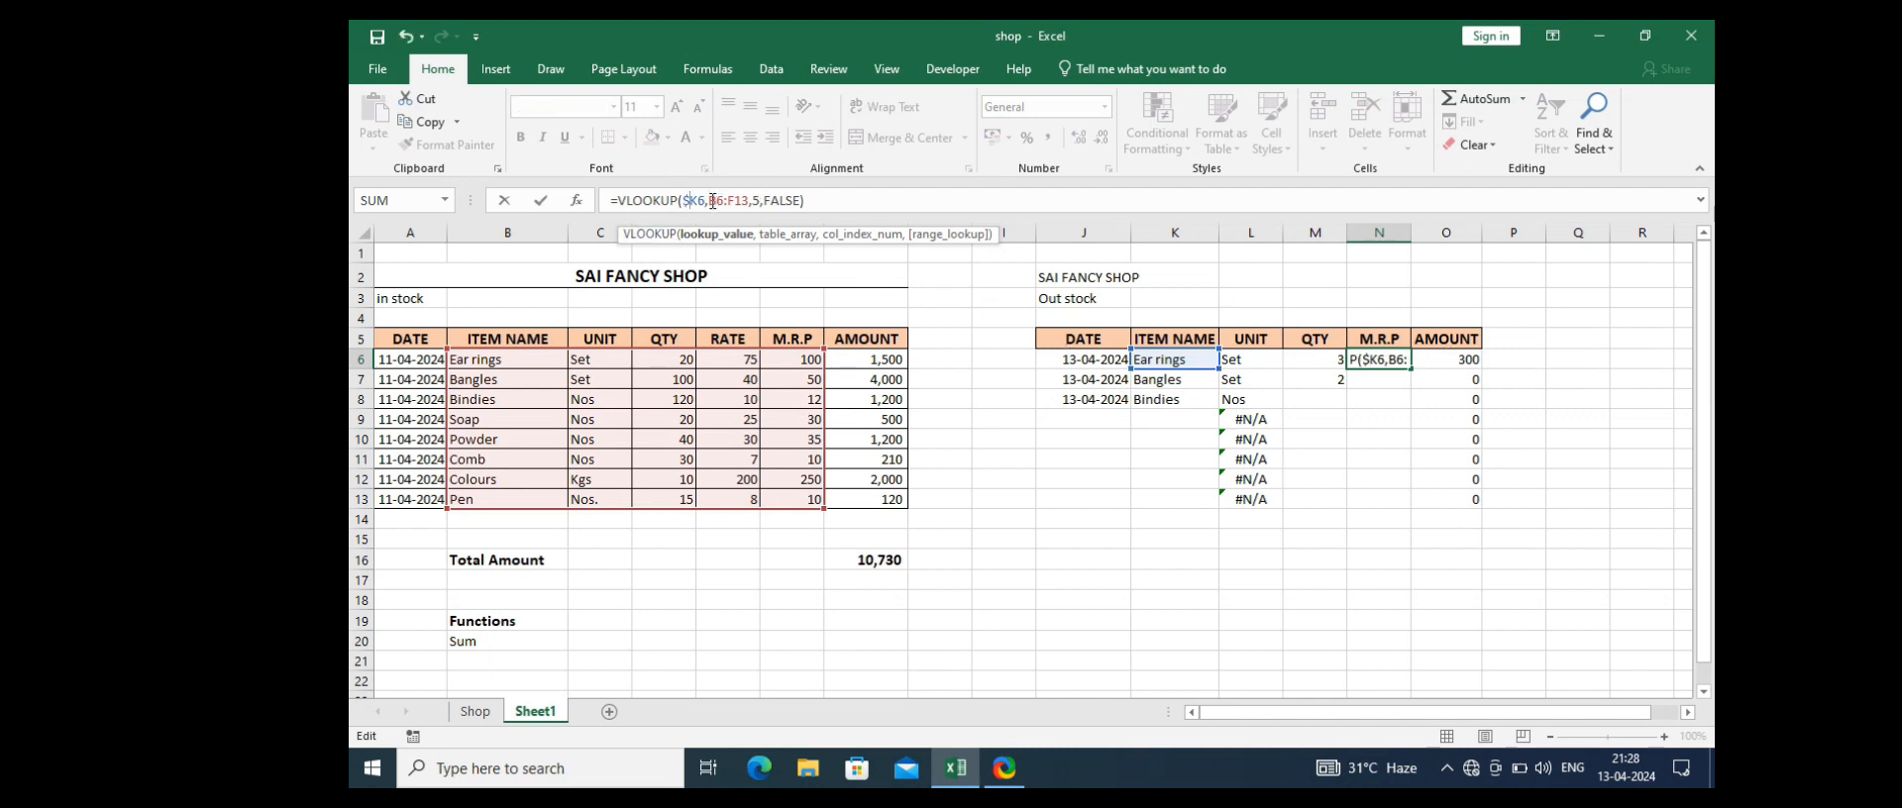
left_click_drag(708, 201, 748, 203)
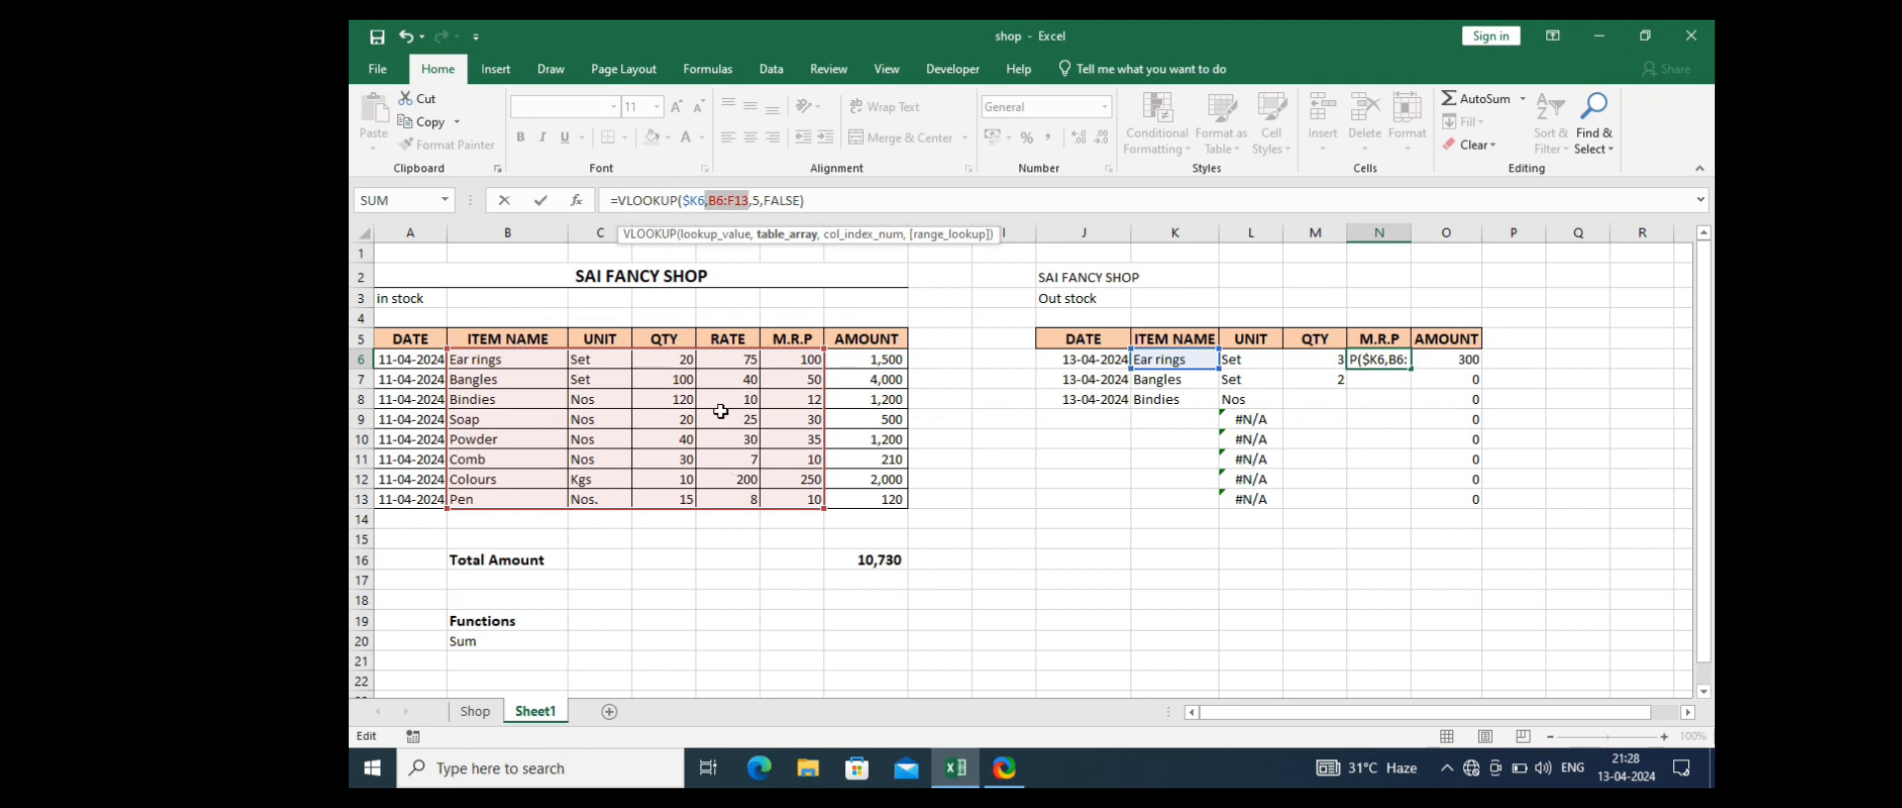
key("F4")
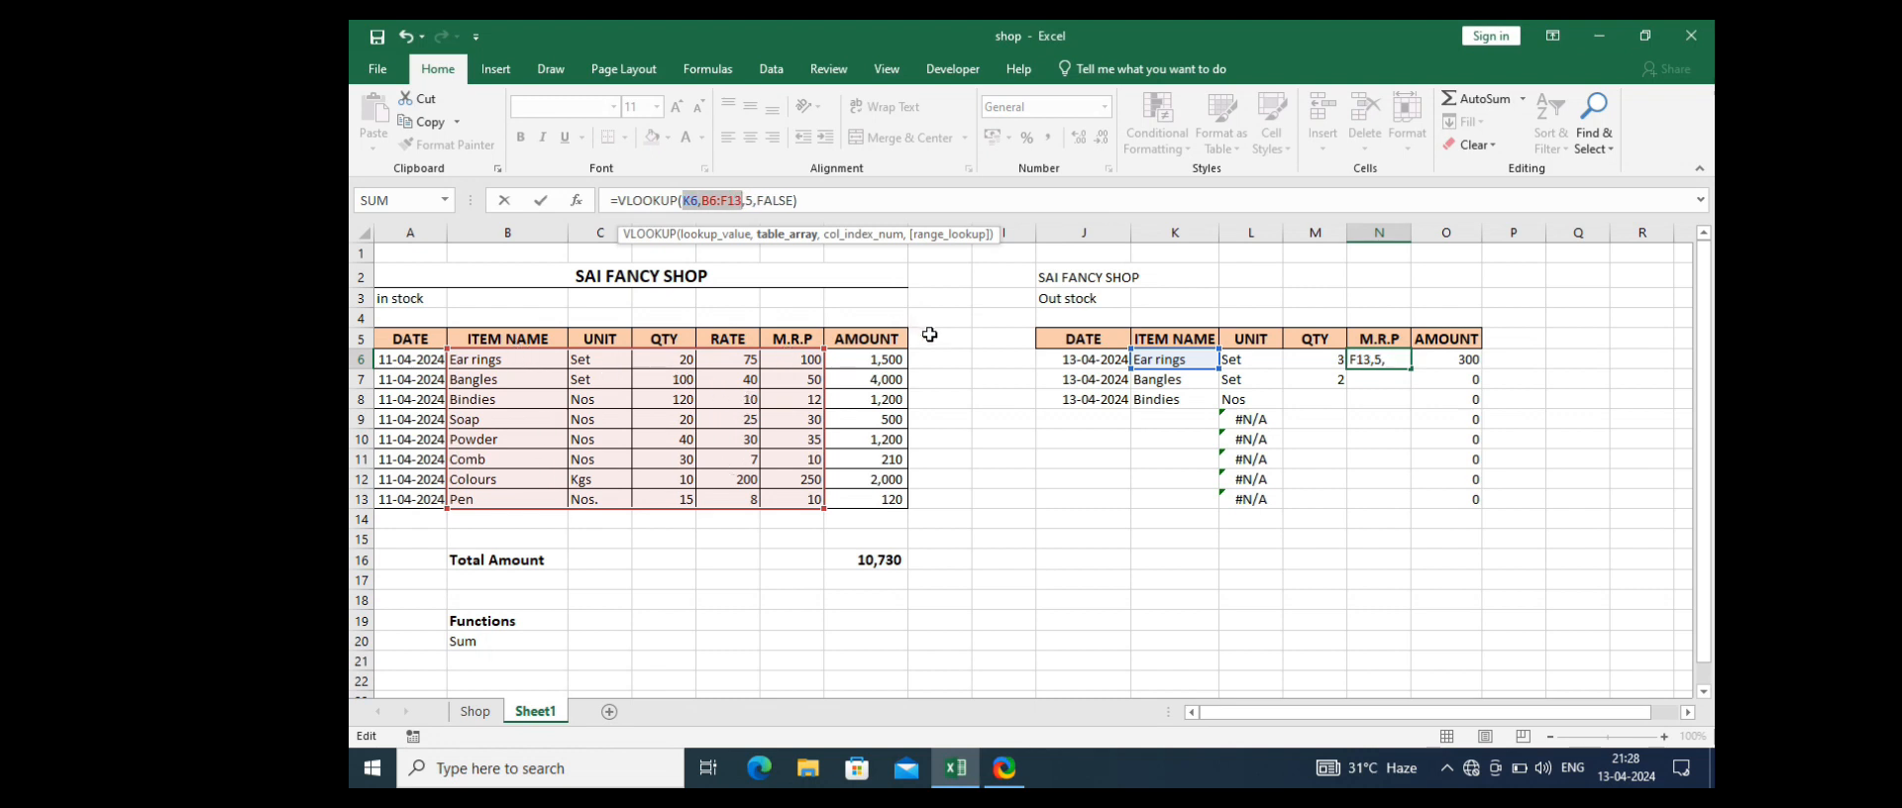
key("Return")
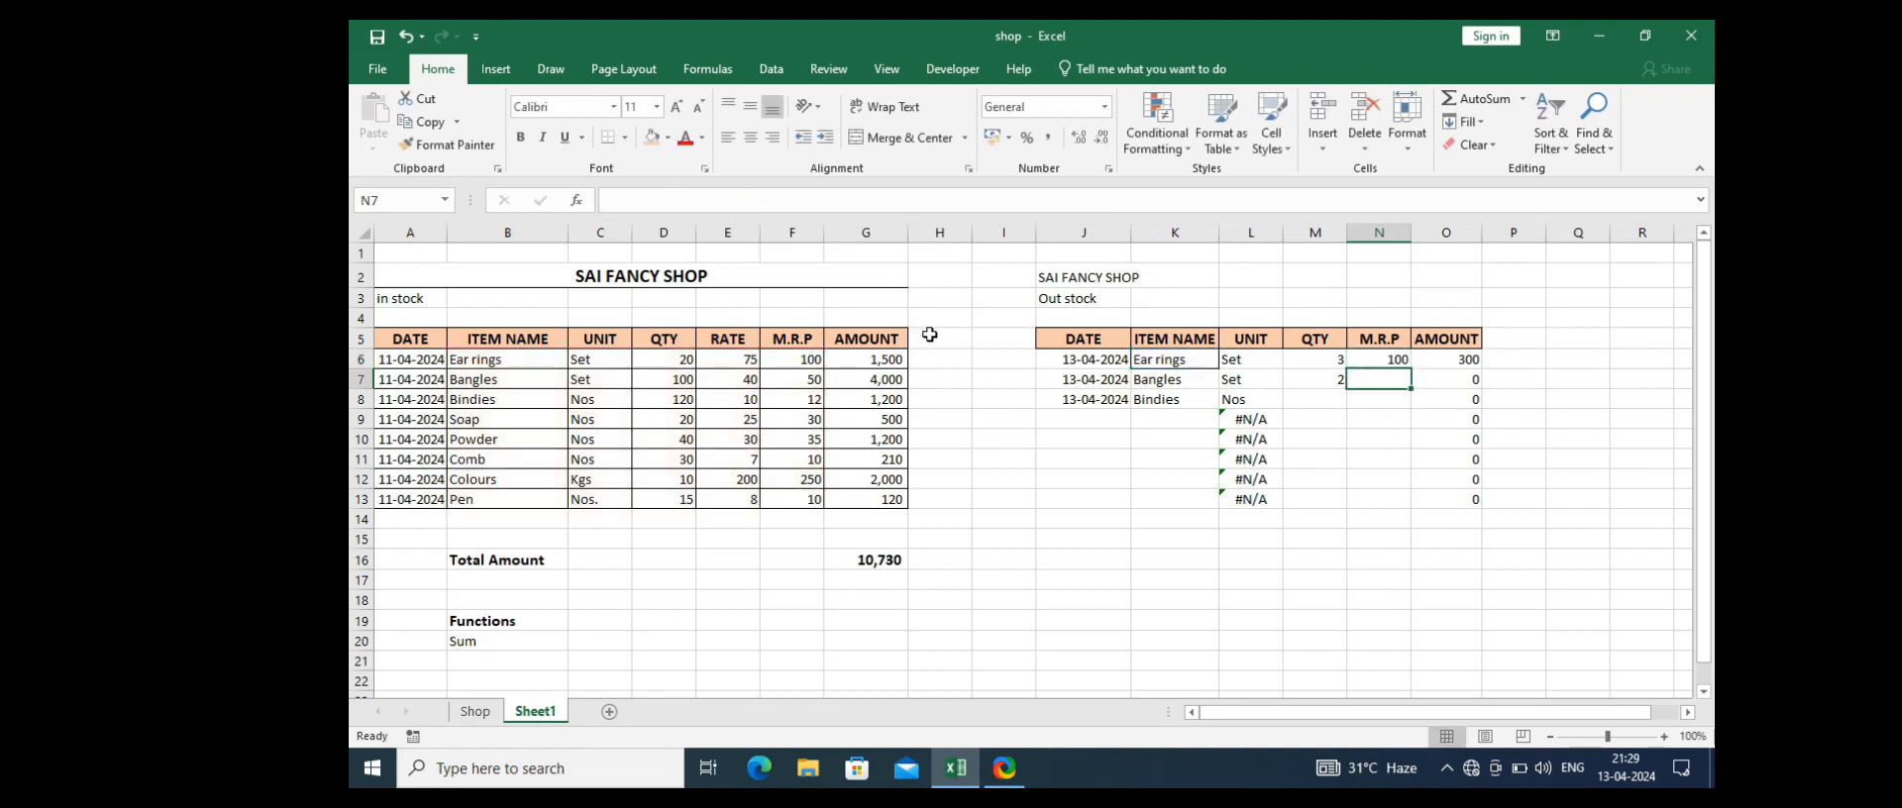
Step: Fill the M.R.P formula from N6 down to N13
left_click(1394, 361)
left_click_drag(1415, 370, 1411, 509)
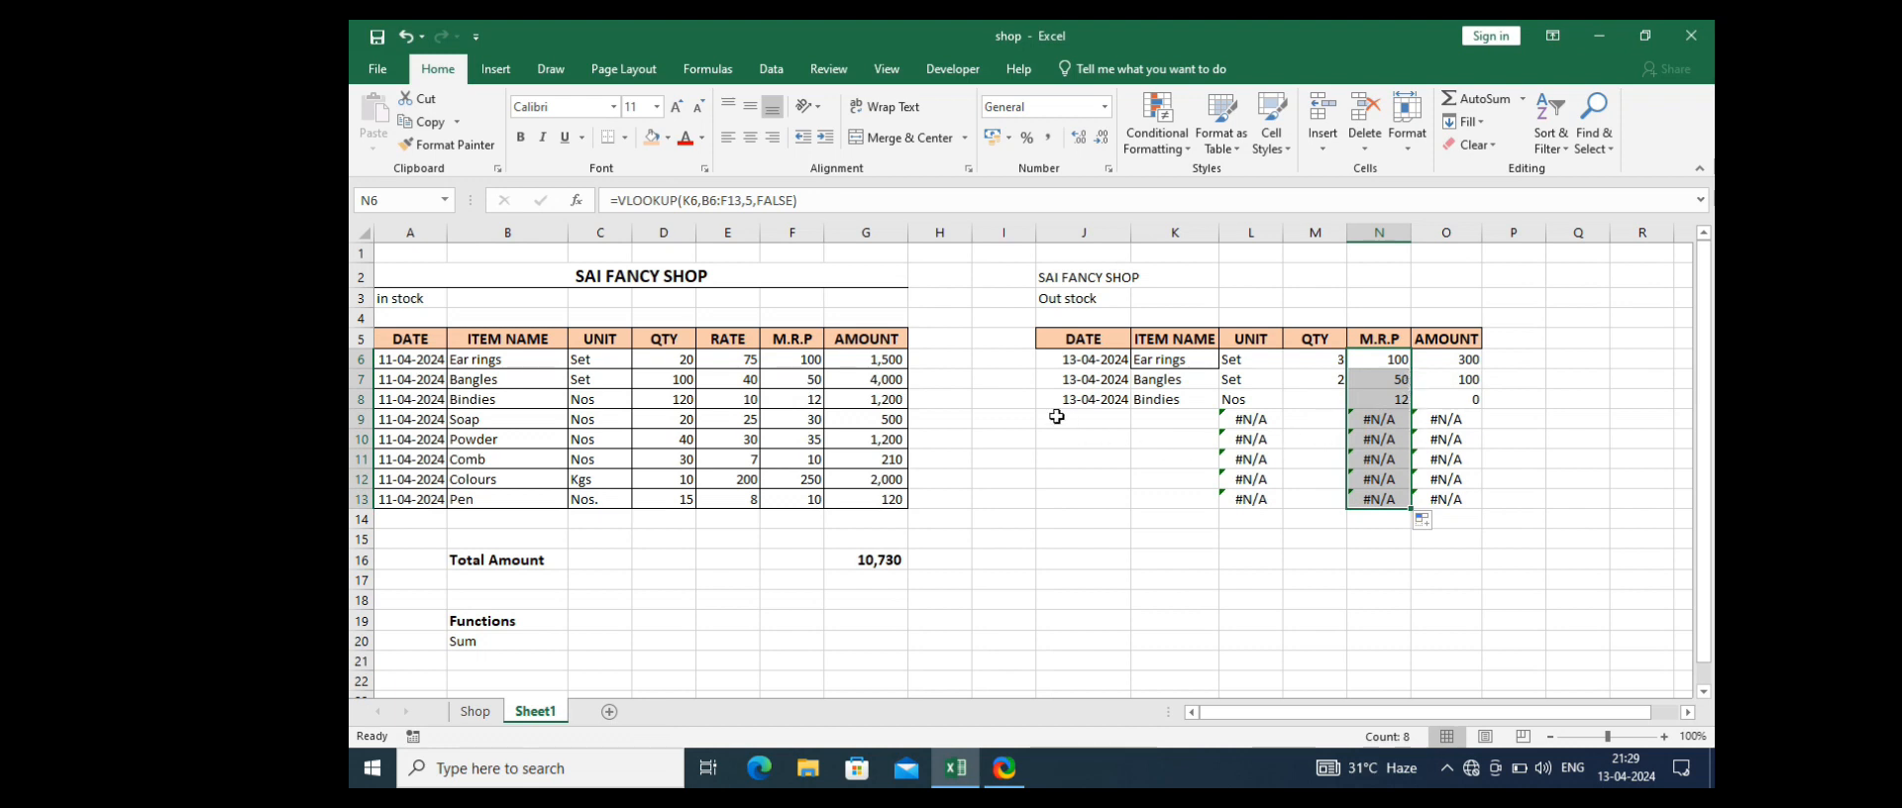
Step: Enter a quantity of 10 for Bindies in the out-stock table
left_click(1315, 399)
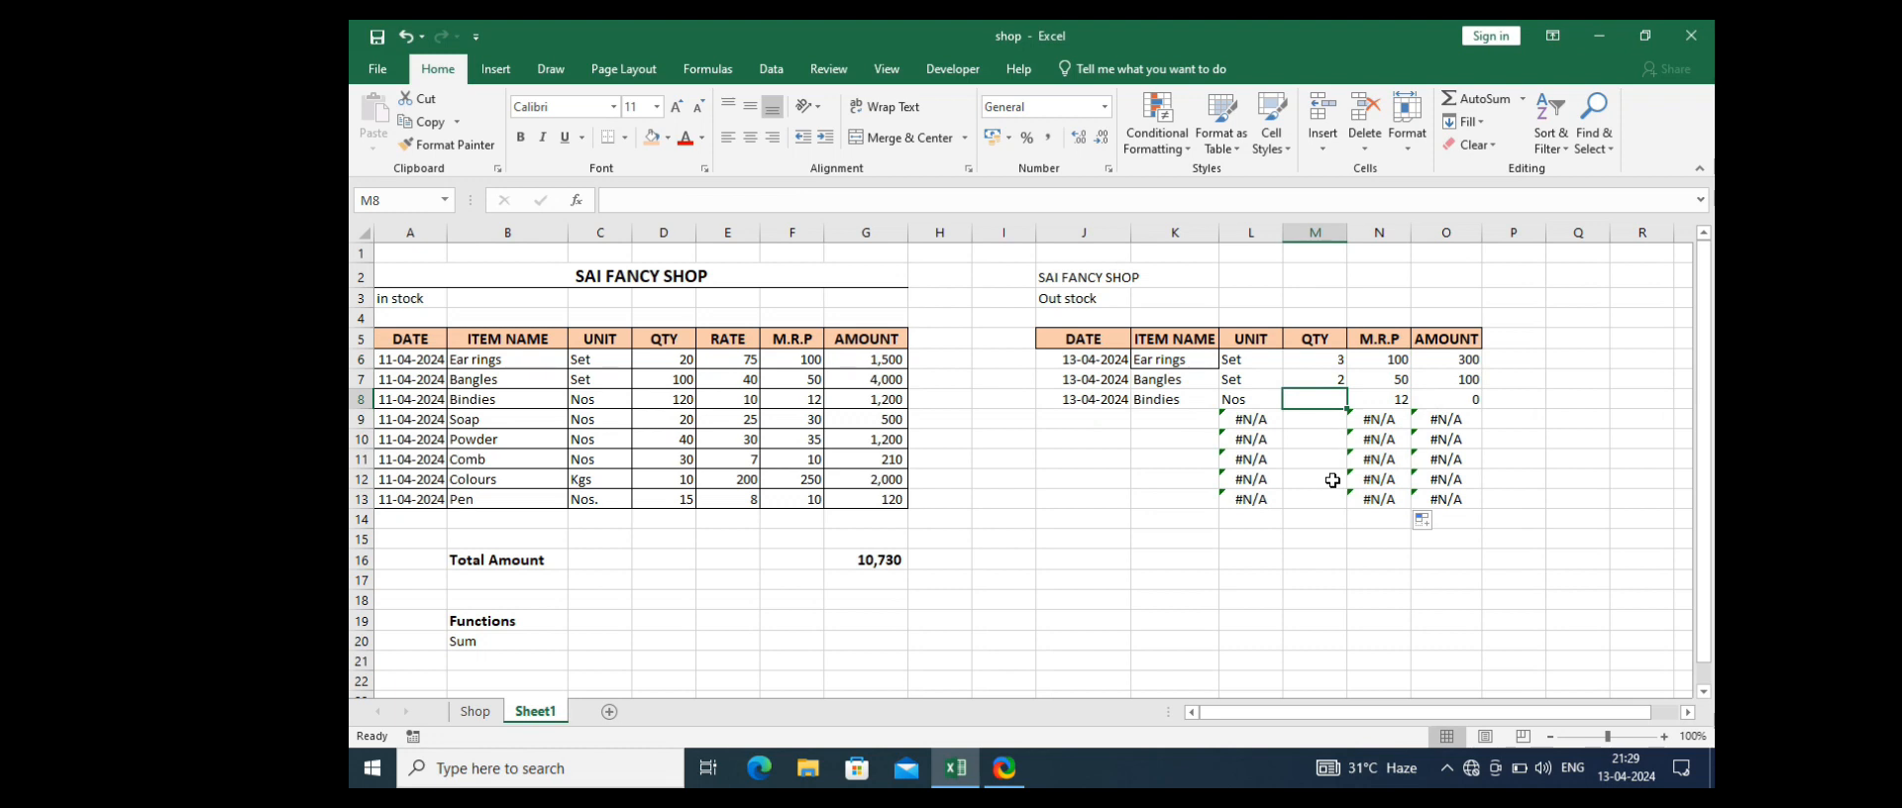
type("10")
key("Return")
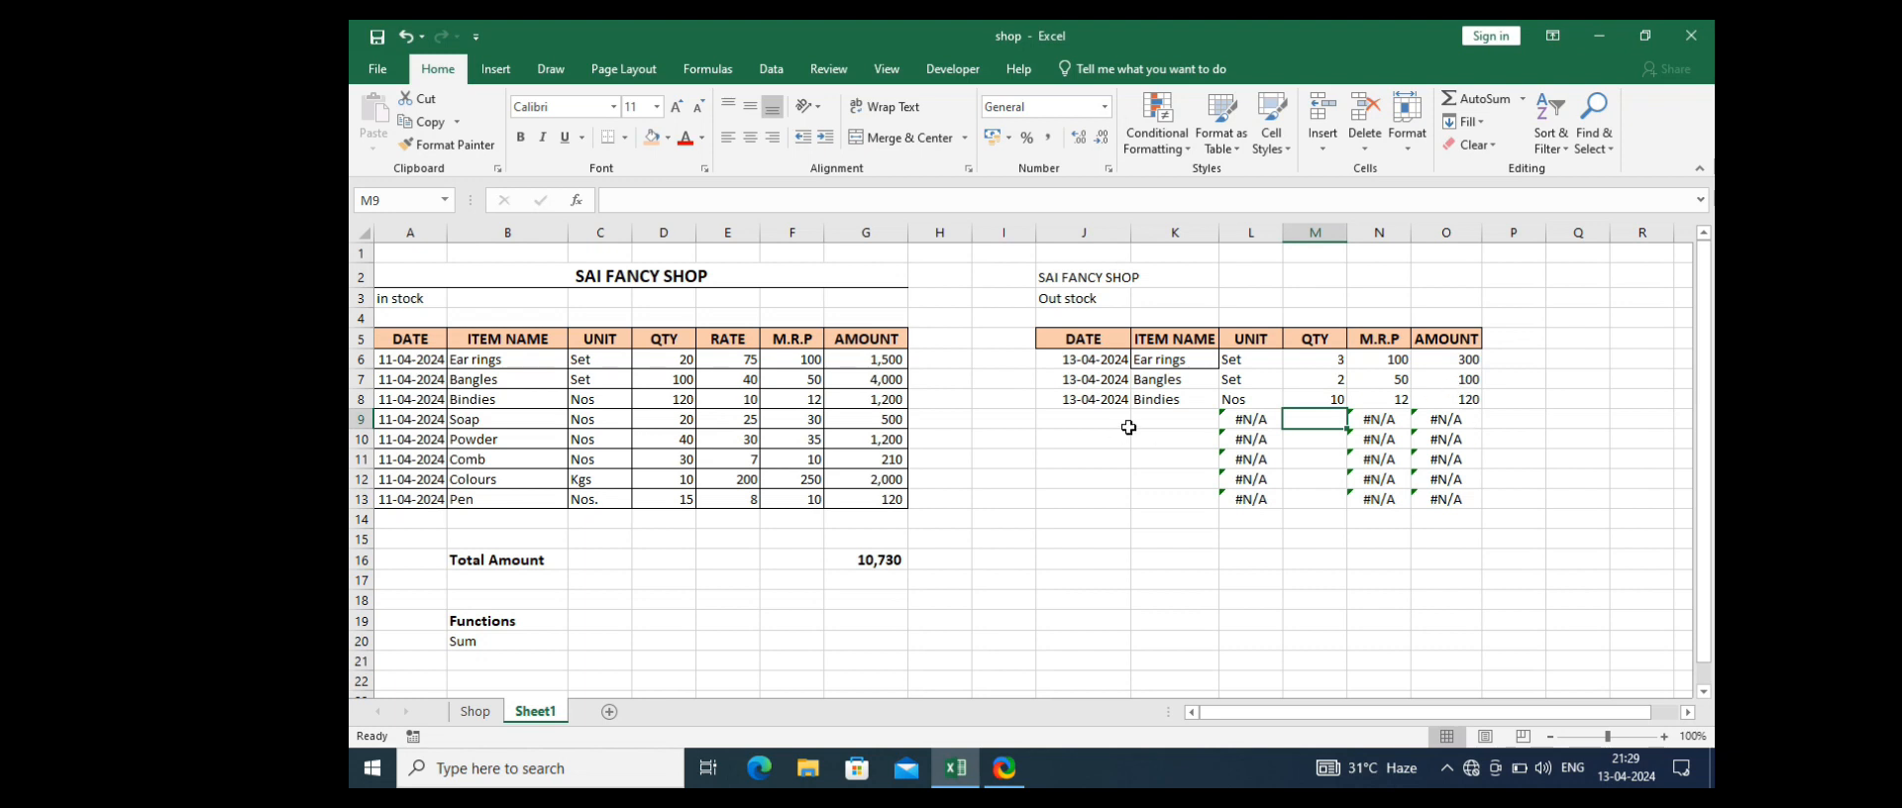
Step: Enter the date 14/04/2024 and the item name Power in row 9 of the out-stock table
left_click(1081, 421)
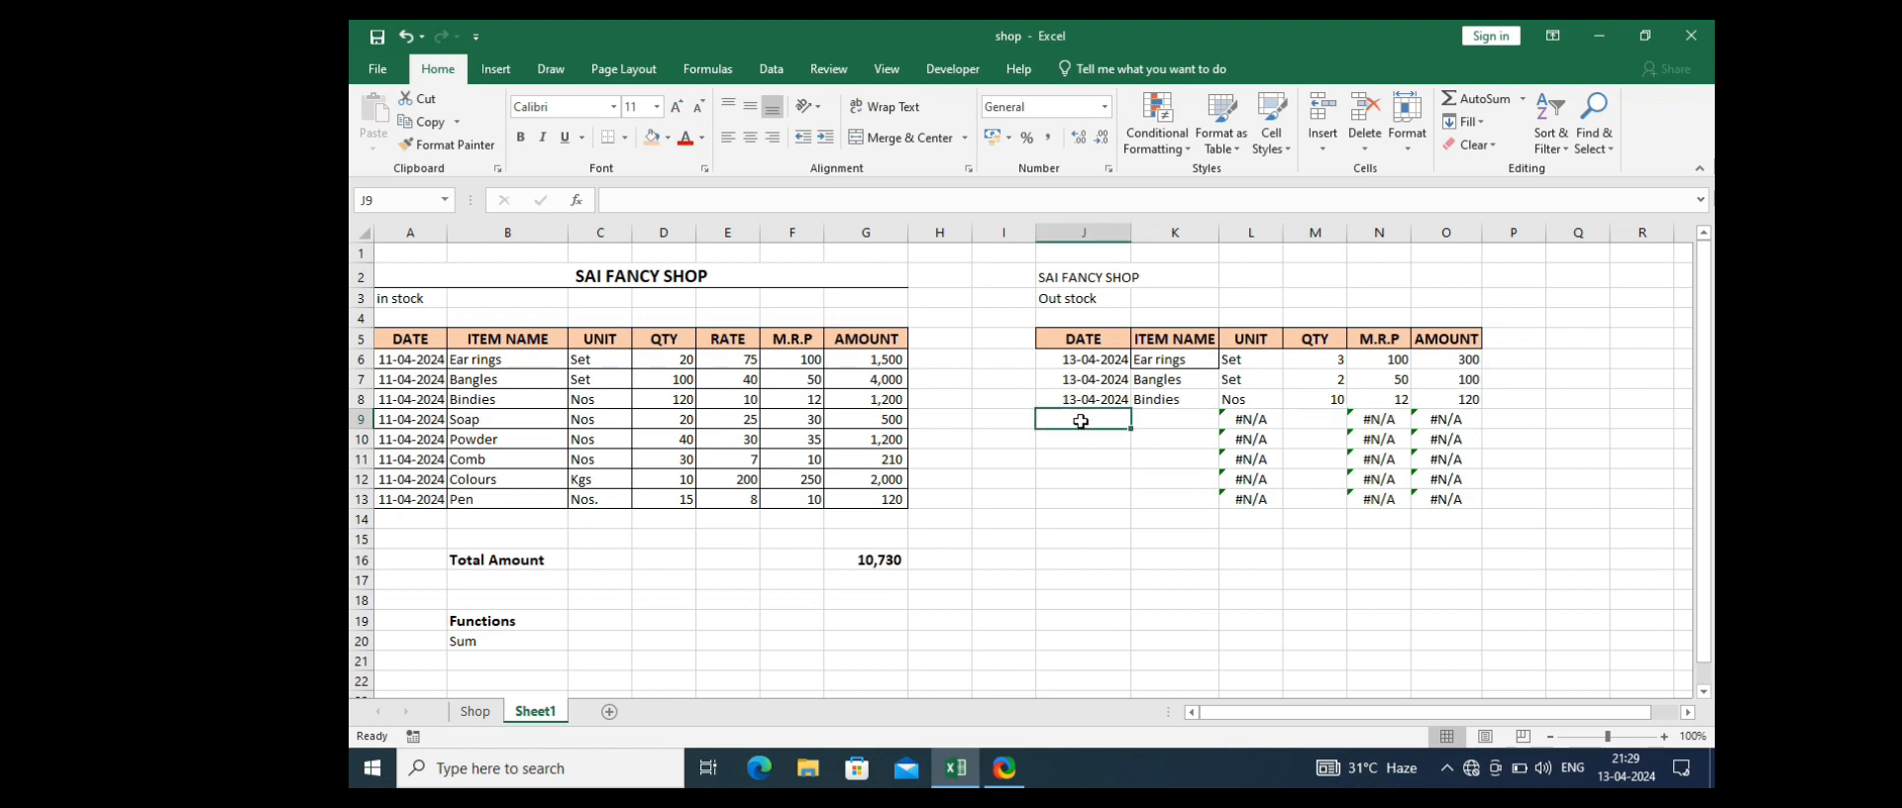
type("14/04/2024")
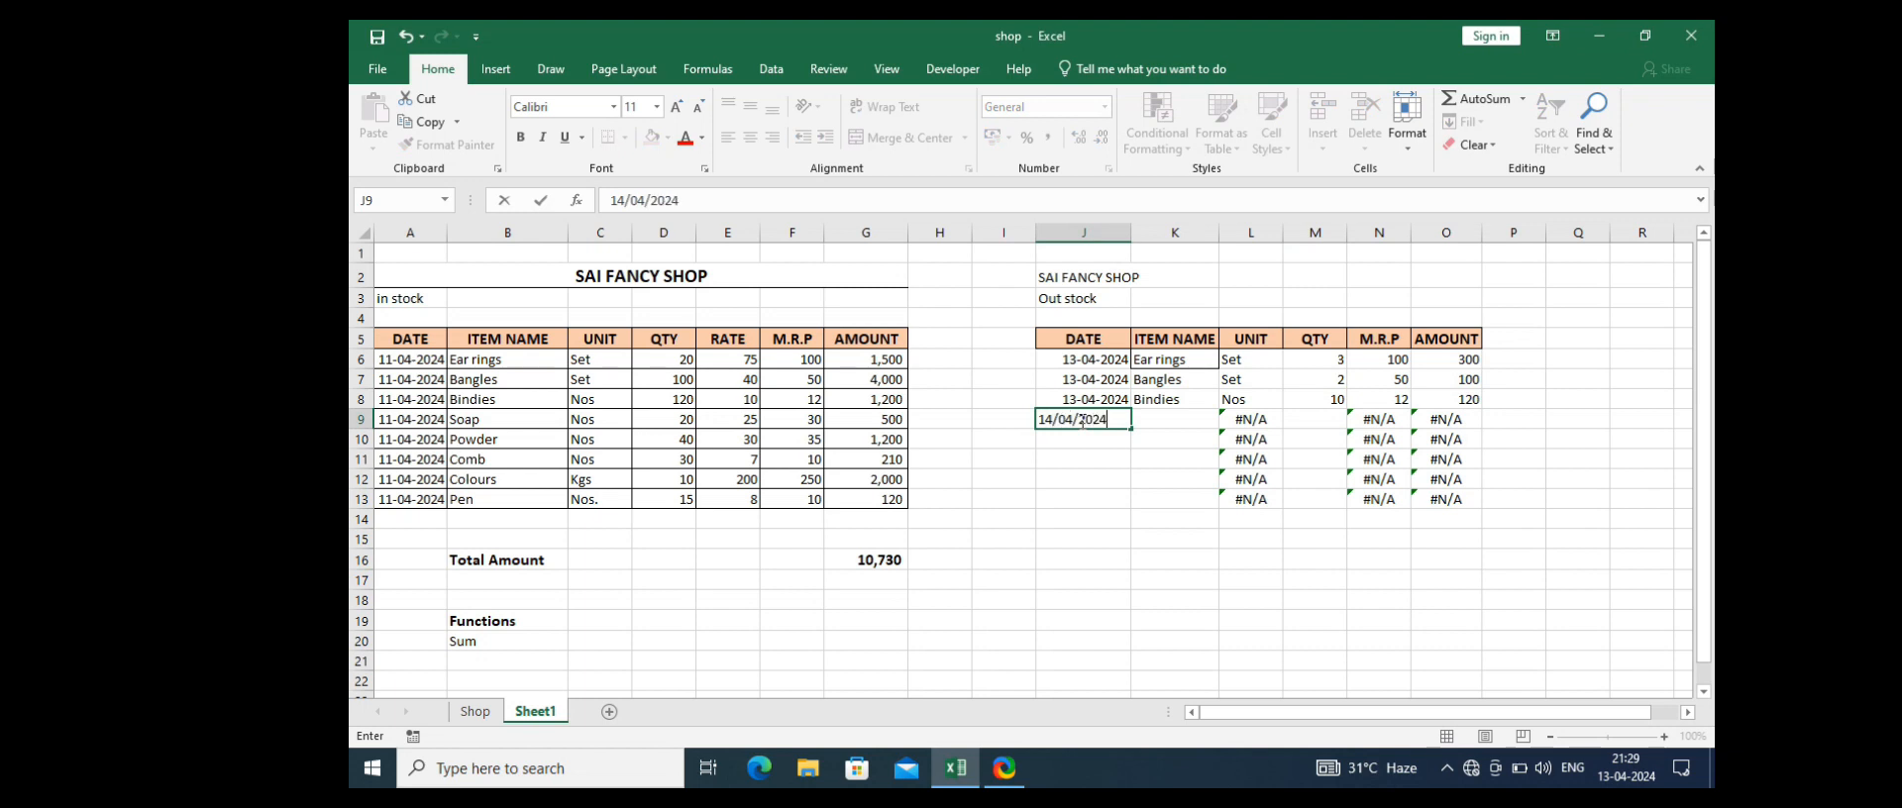
key("Tab")
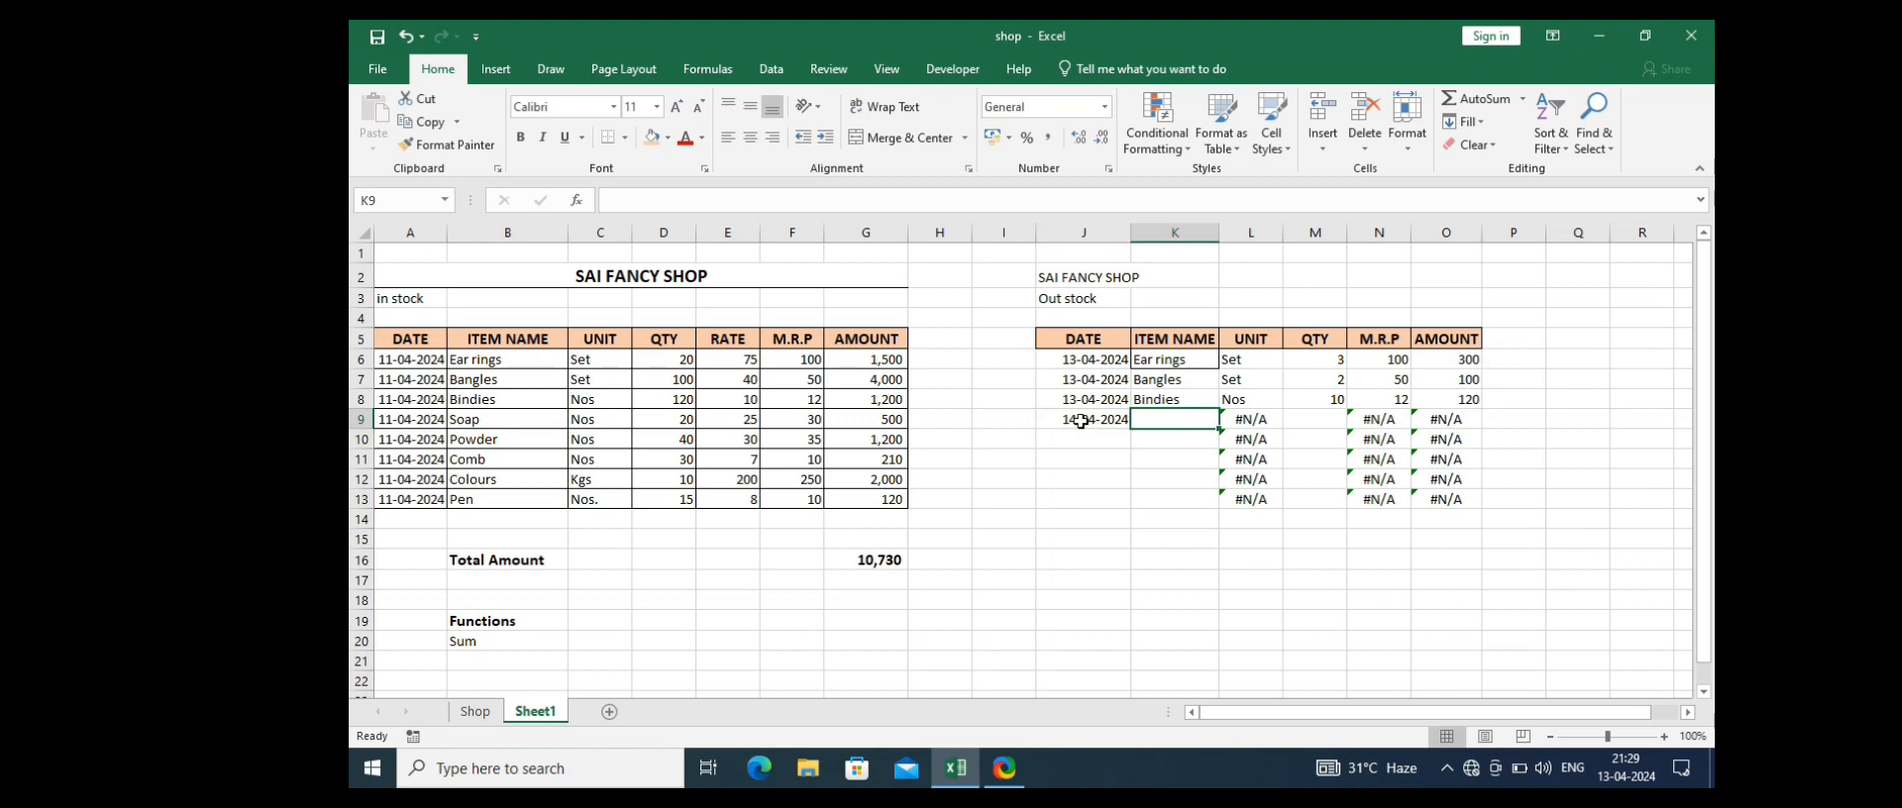
type("Power")
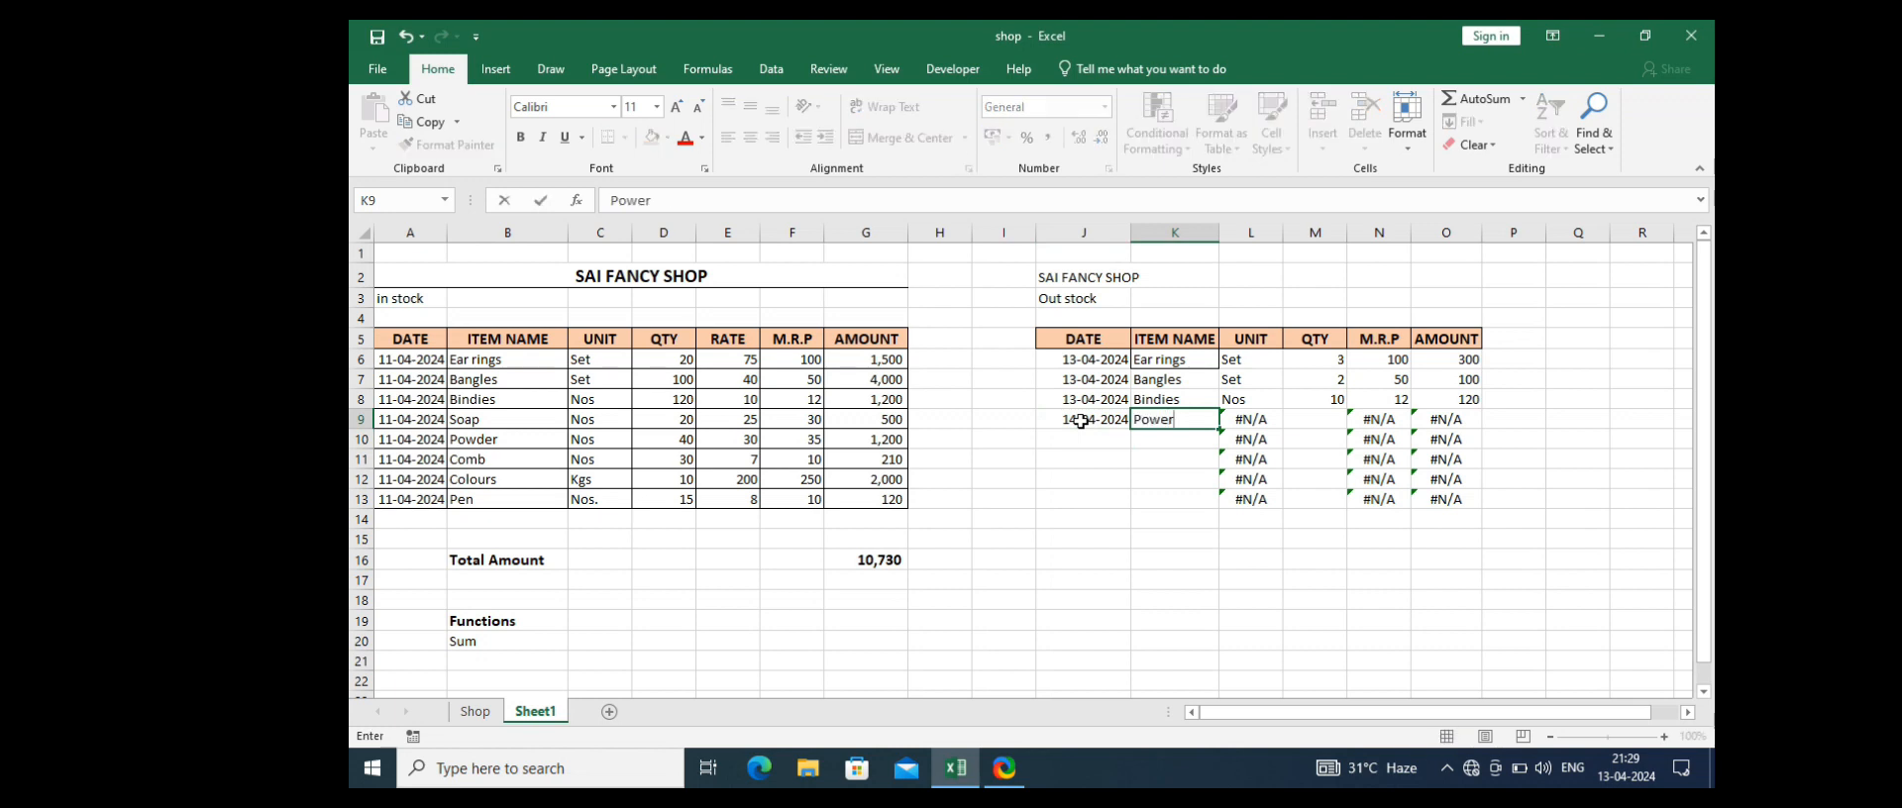
key("Return")
key("Up")
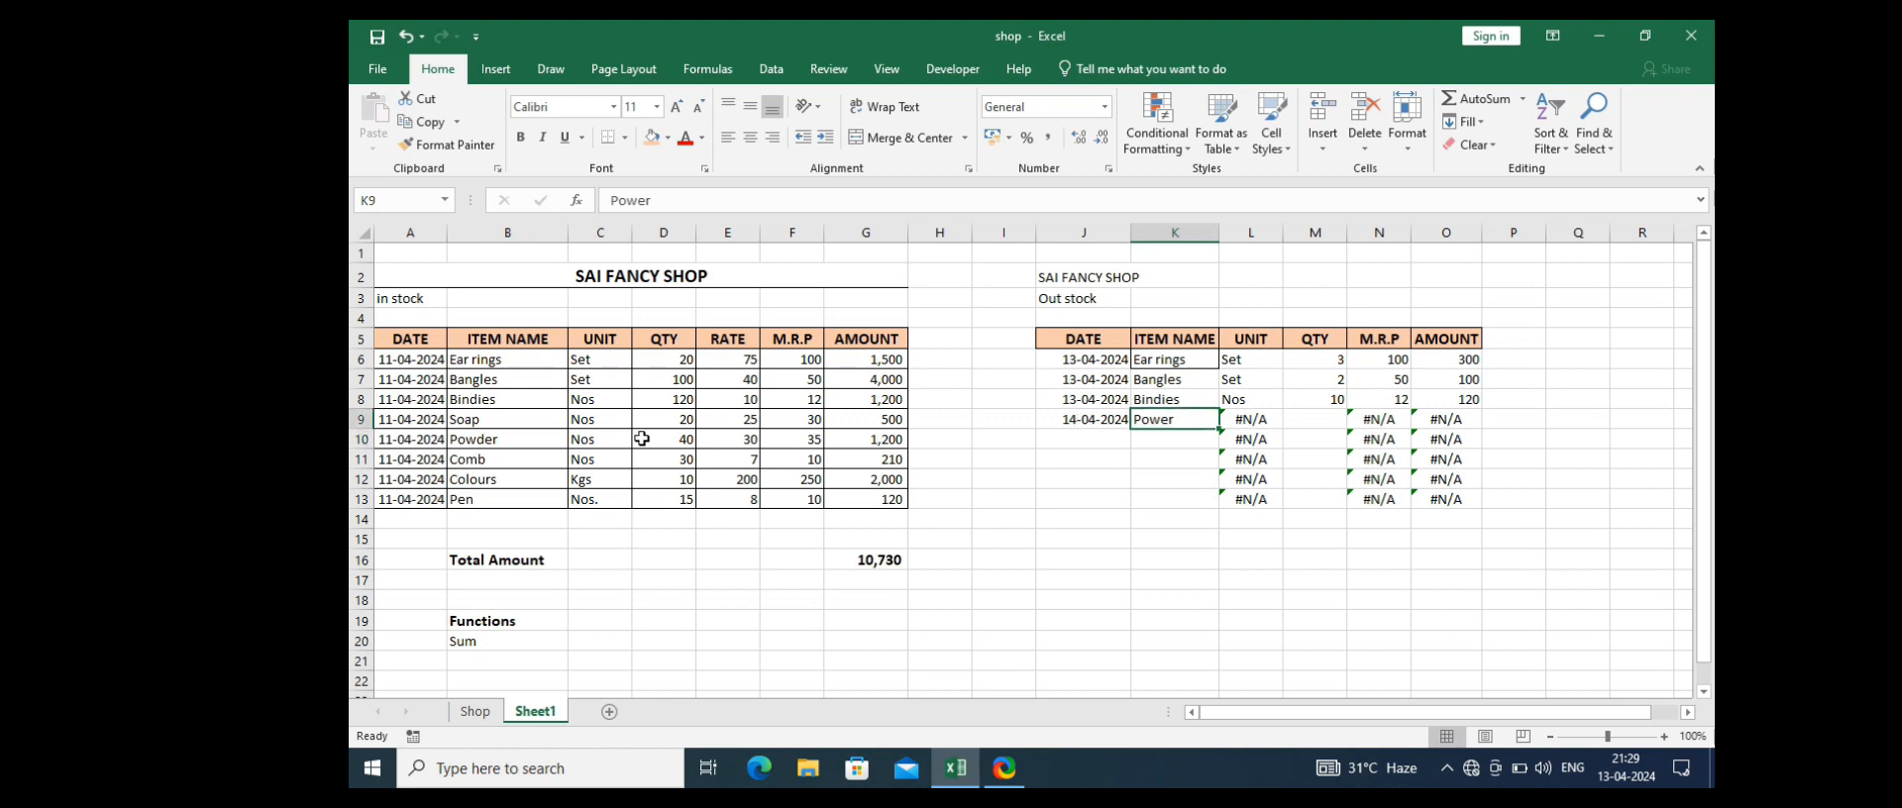
Step: Correct the item name in K9 to Powder so it matches the in-stock table's spelling
left_click(511, 442)
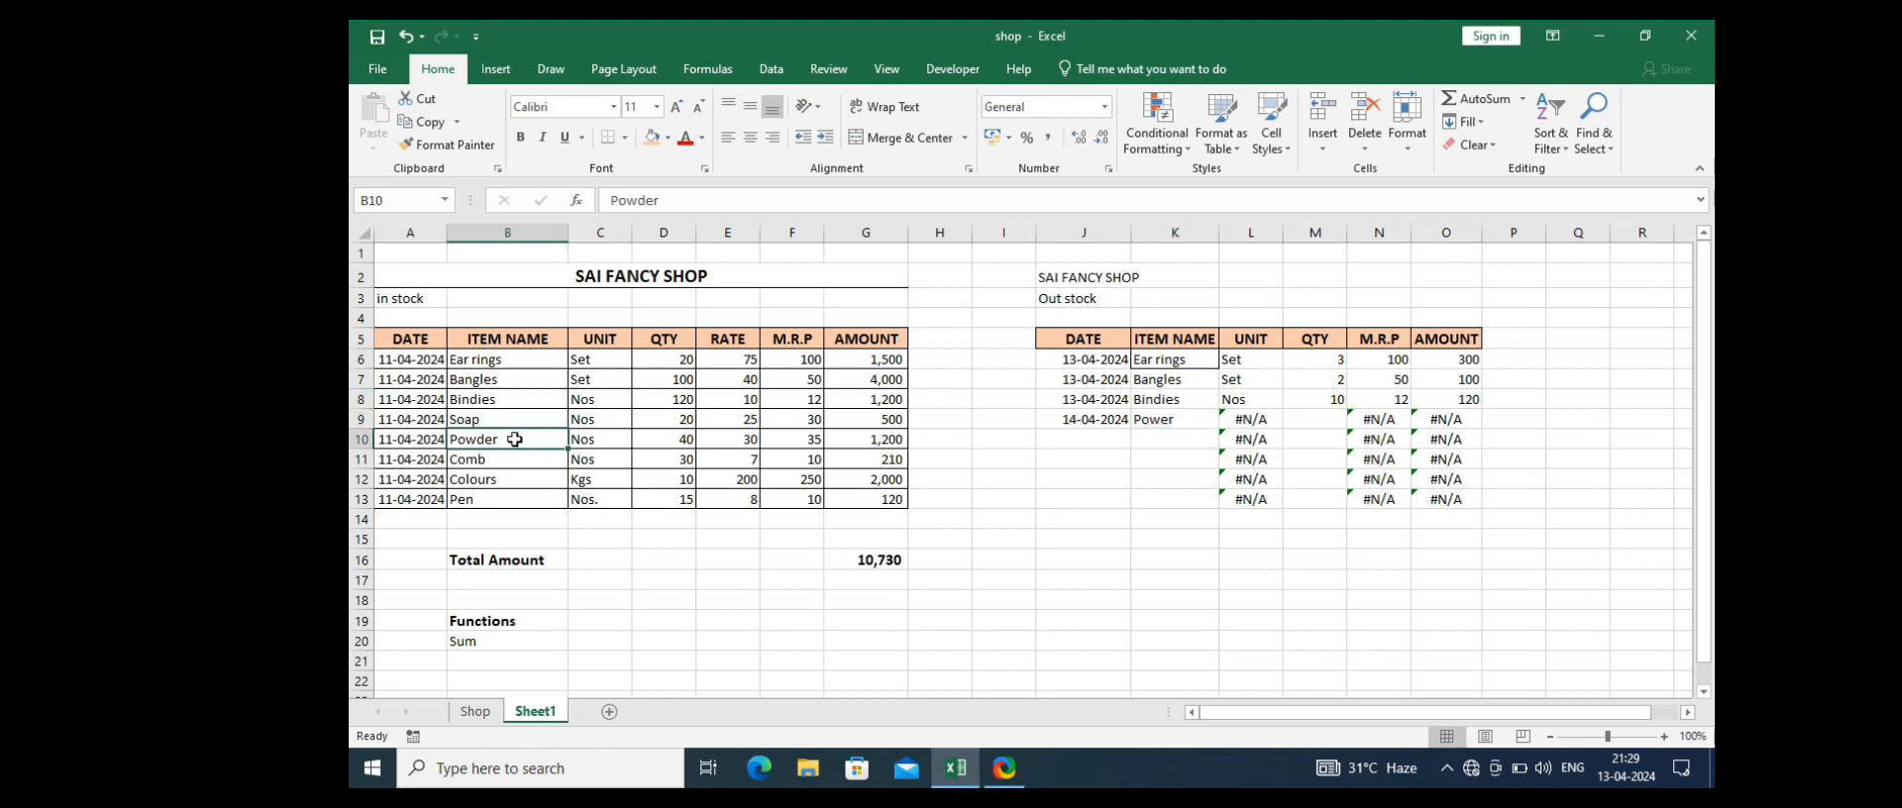
double_click(1161, 421)
type("d")
key("Return")
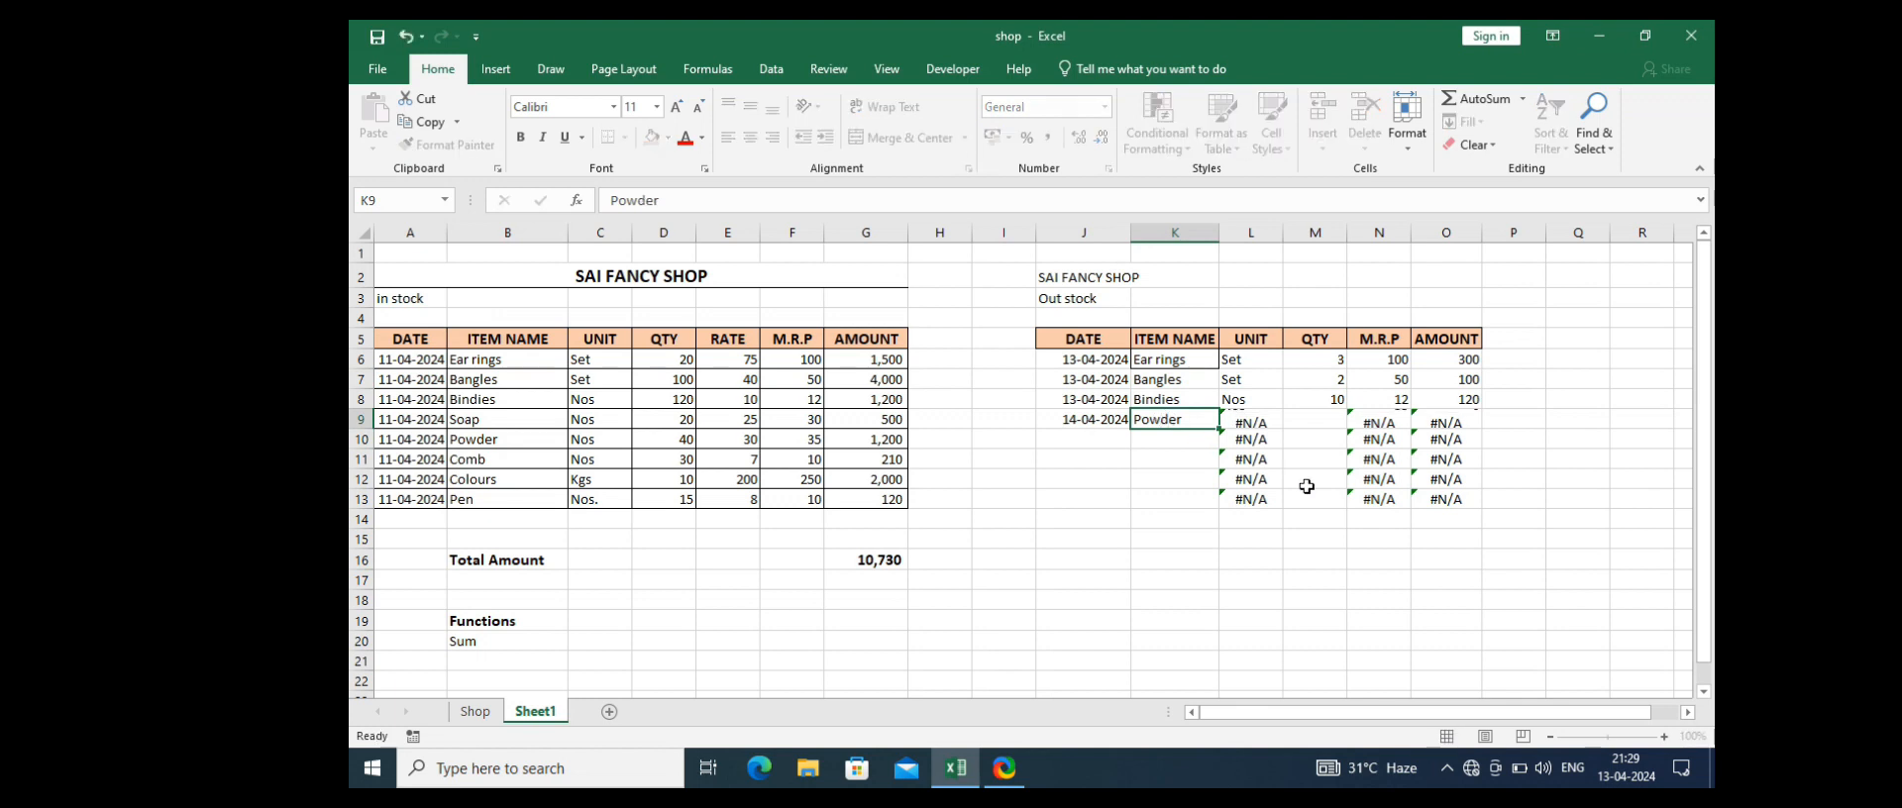
key("Up")
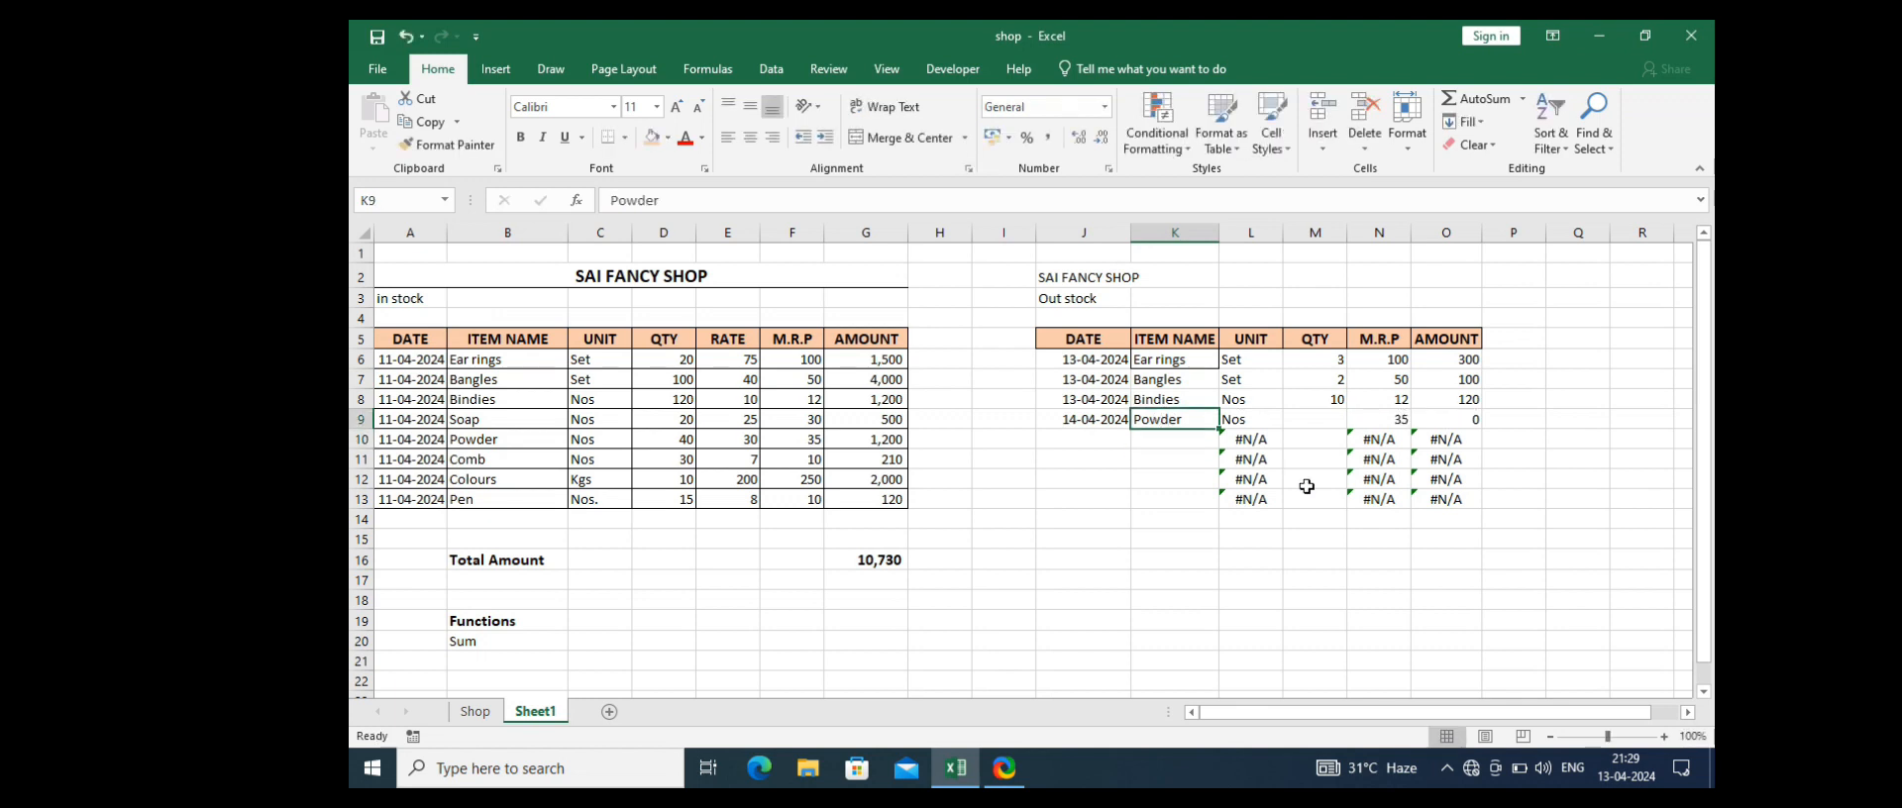
Step: Examine the amount and M.R.P formulas in the out-stock row for Powder
key("Right")
key("Right")
key("Right")
key("Right")
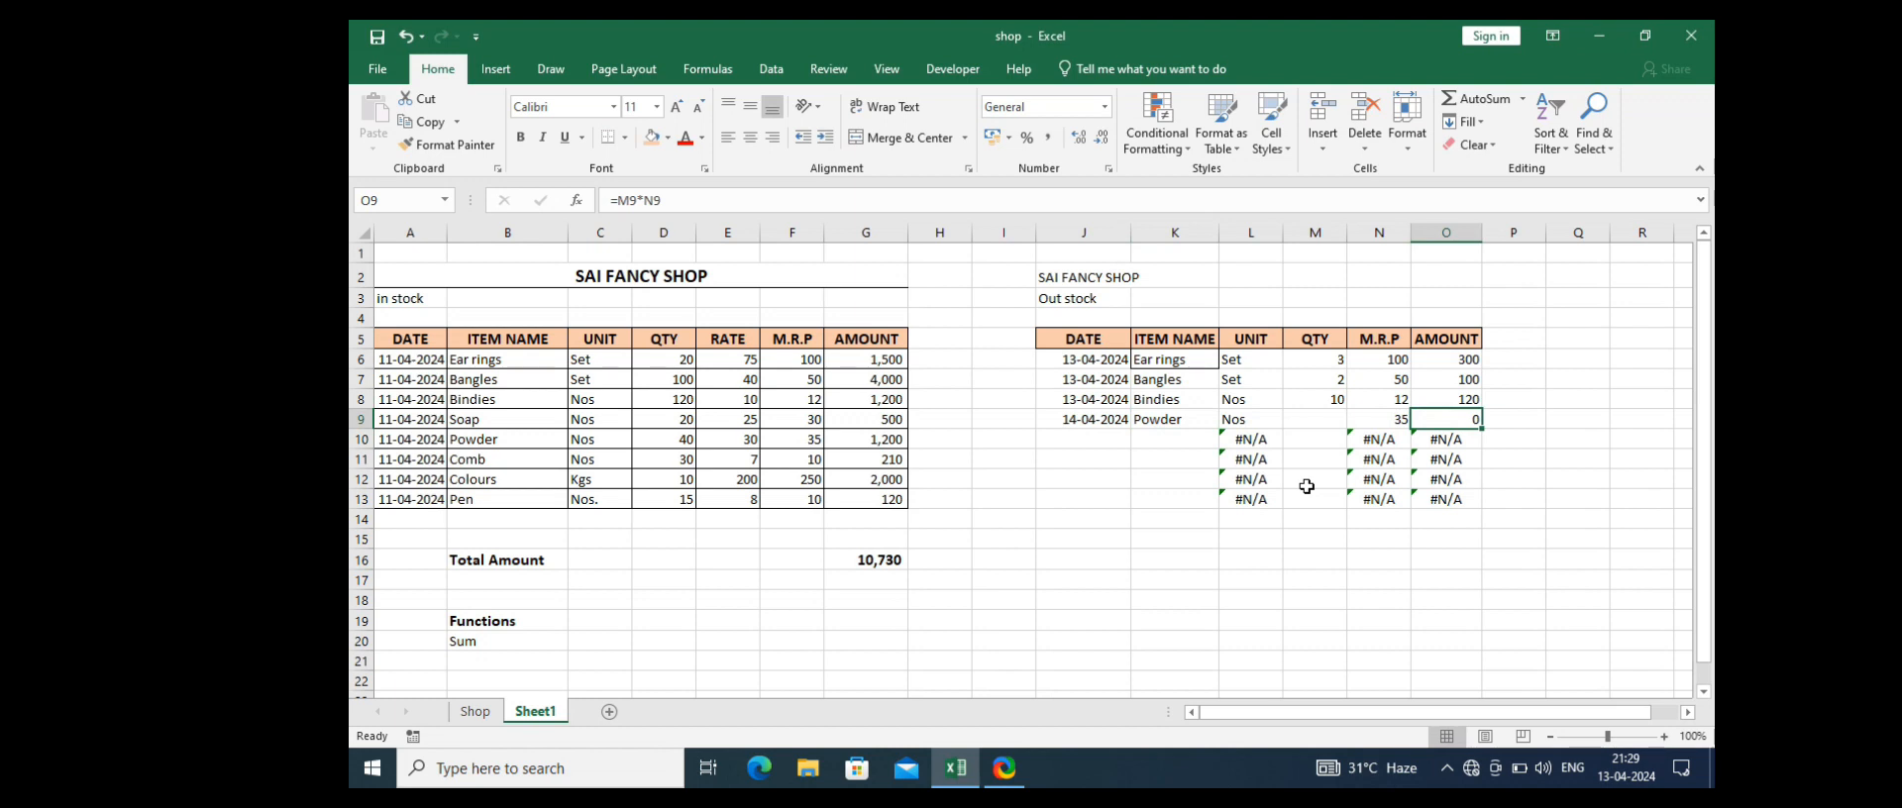
left_click(1382, 422)
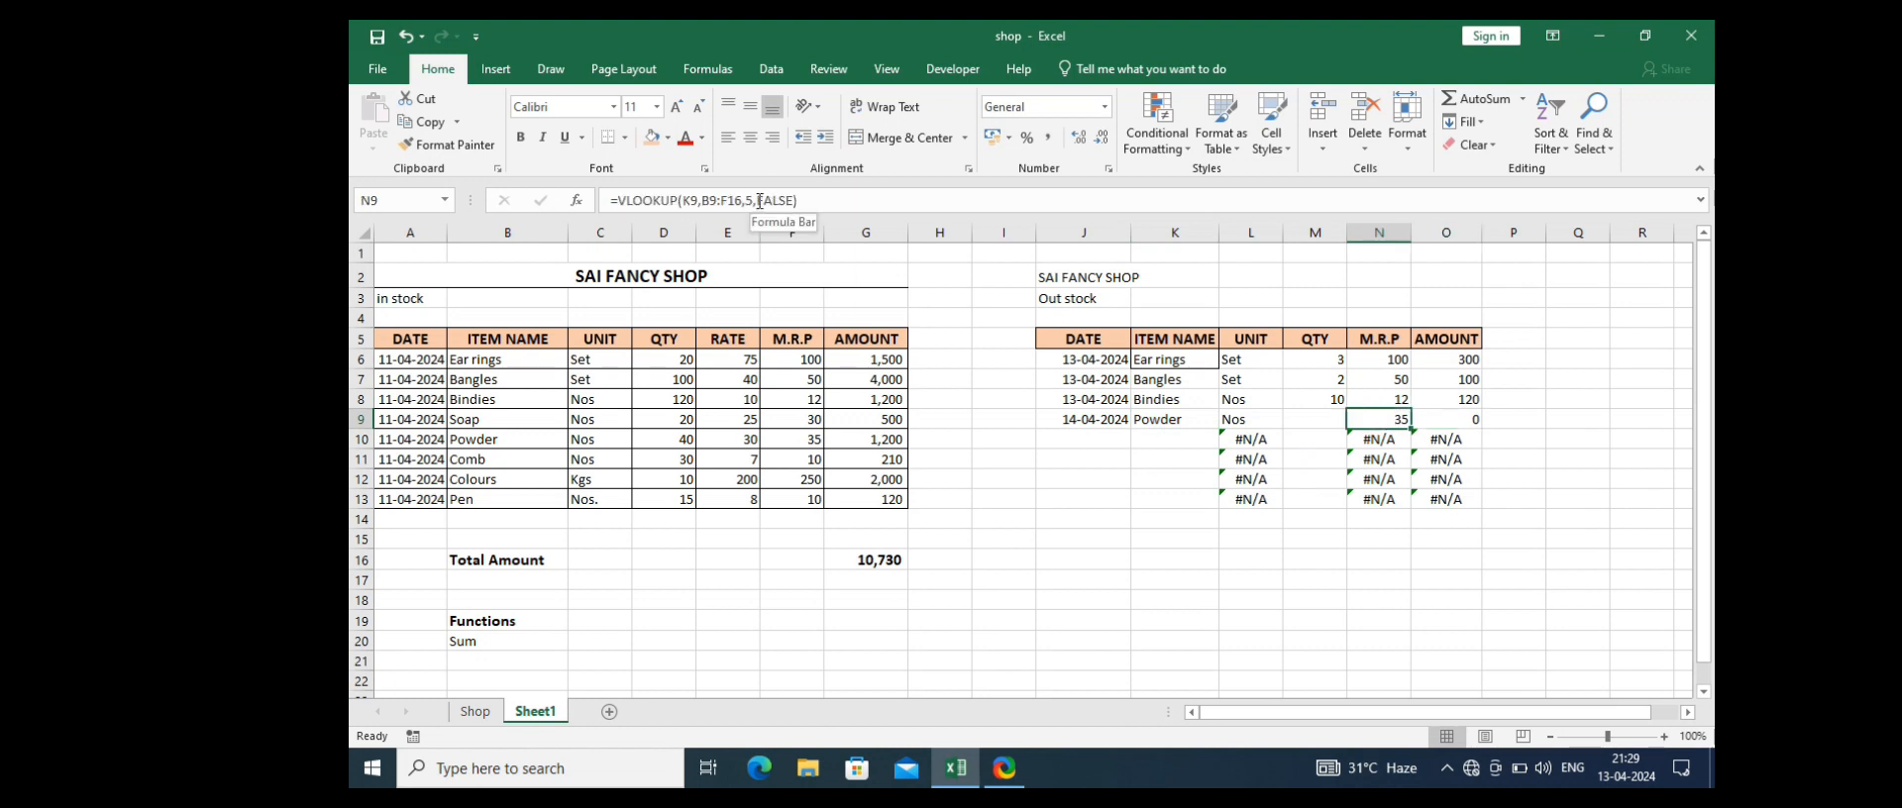
left_click(1094, 442)
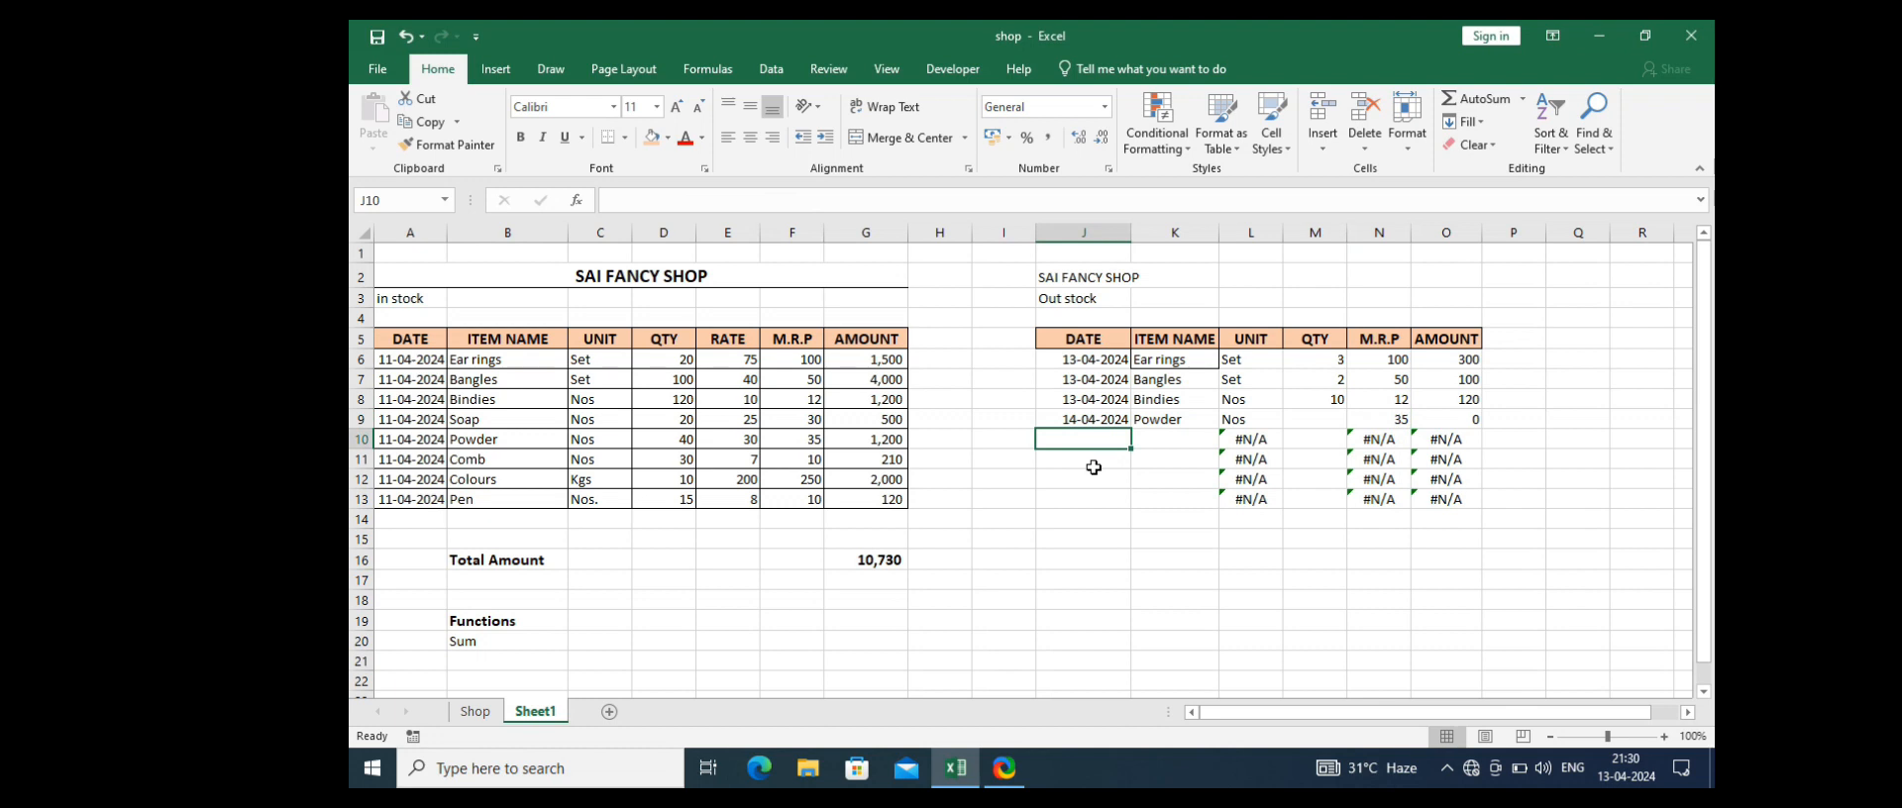
type("Com")
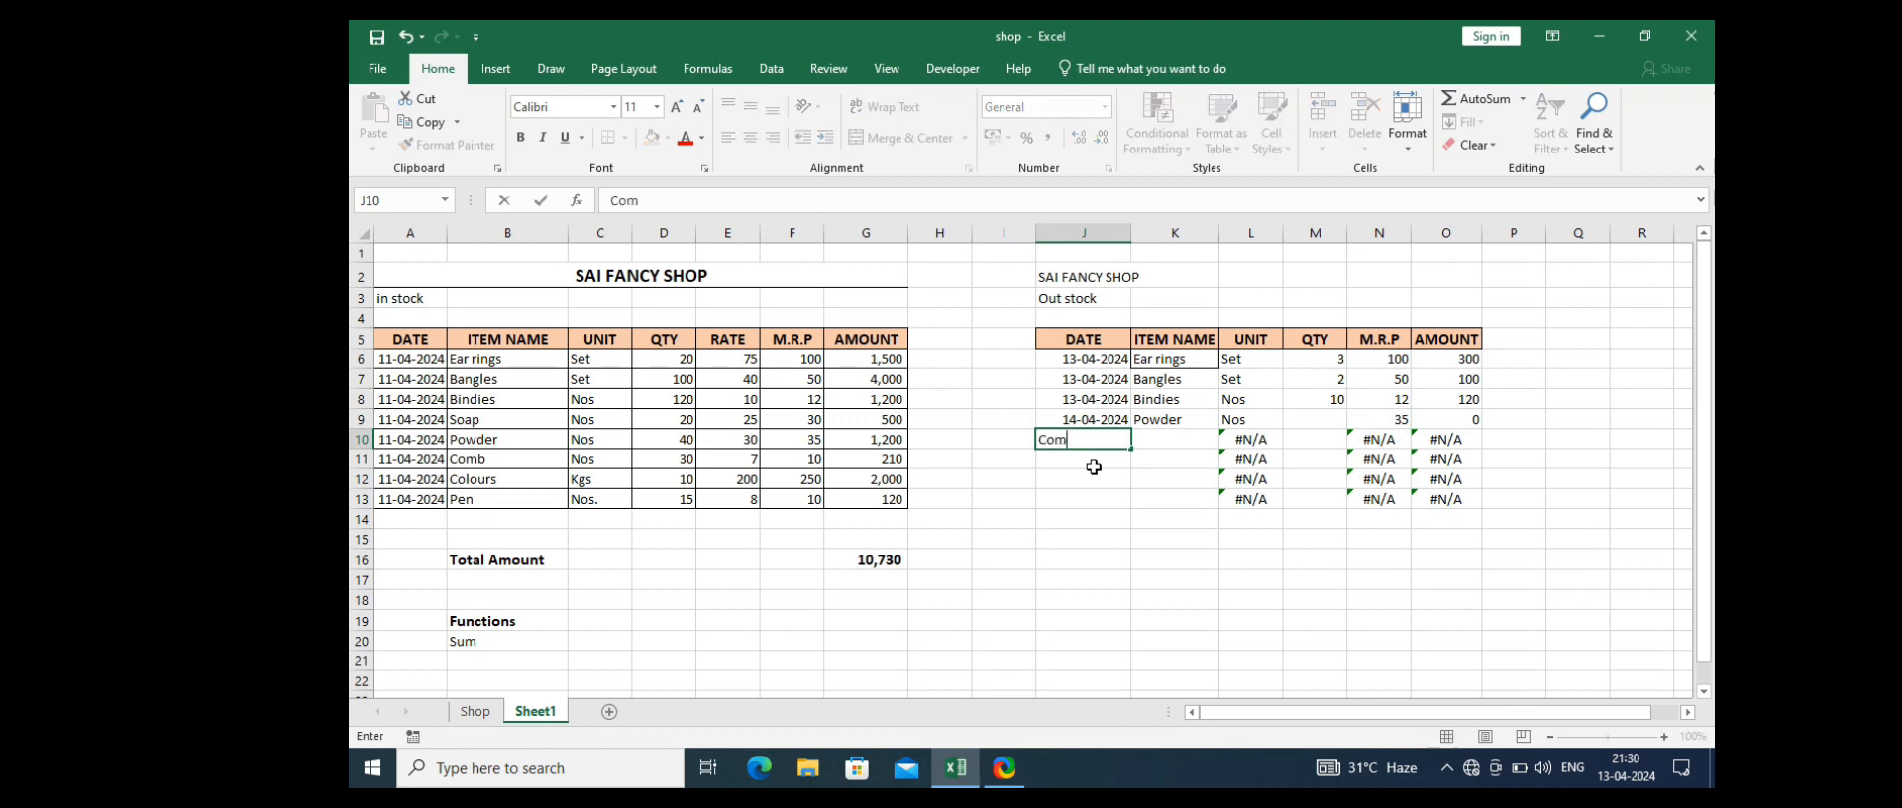
type("b")
key("Return")
key("Up")
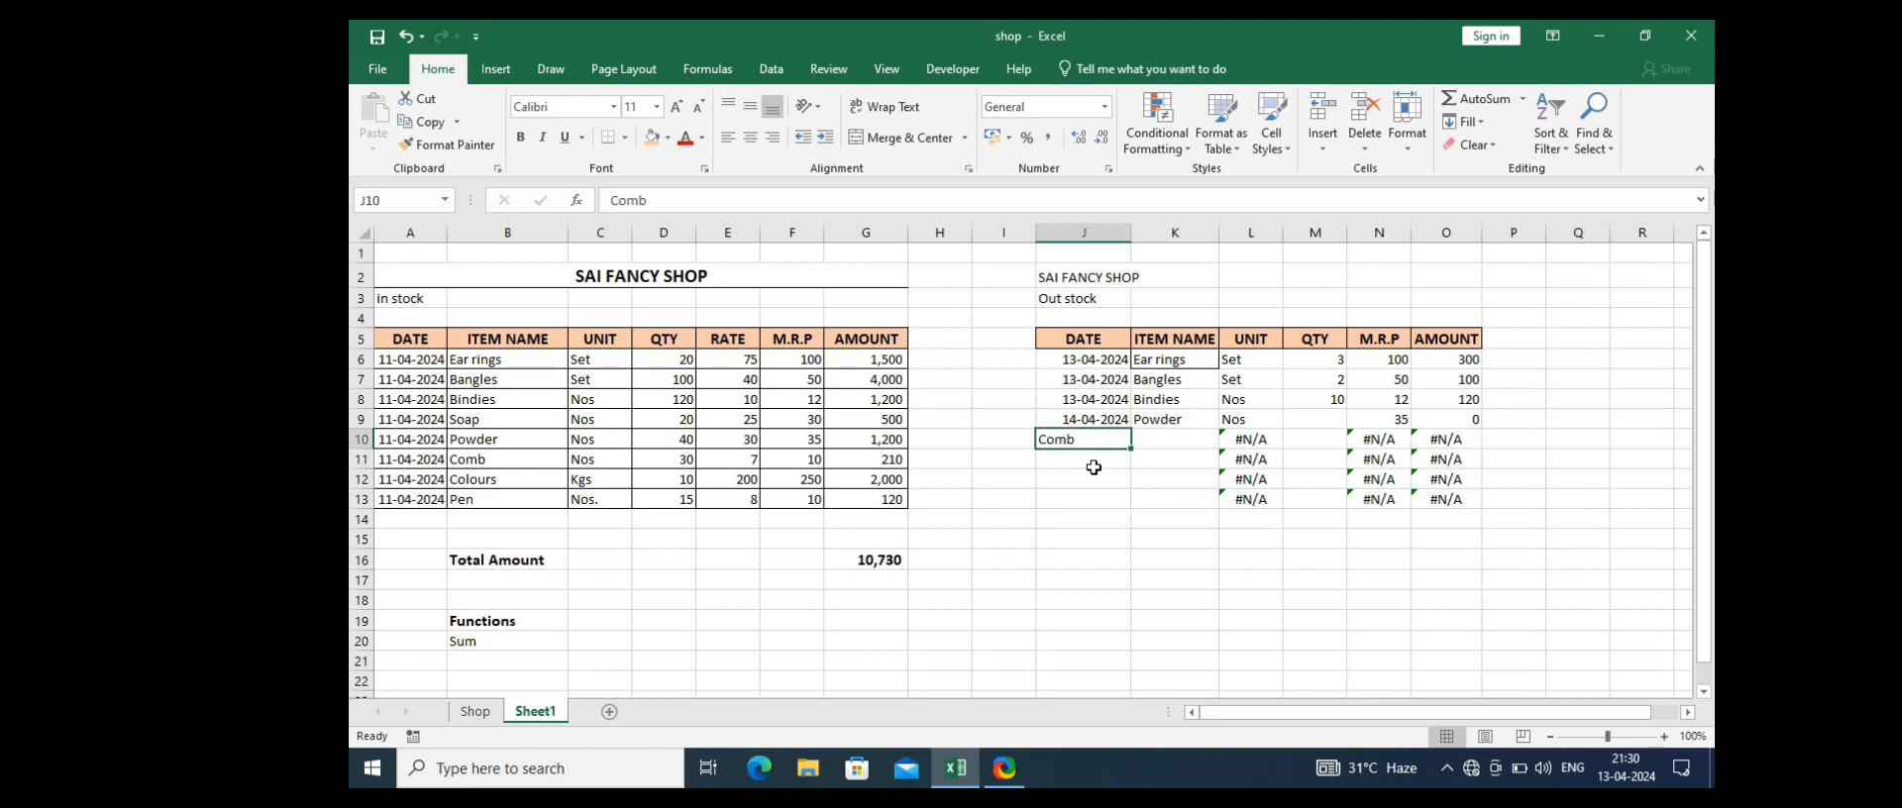
Step: Copy the date from the row above into J10 and enter Comb as the item name in K10
key("ctrl+z")
key("Right")
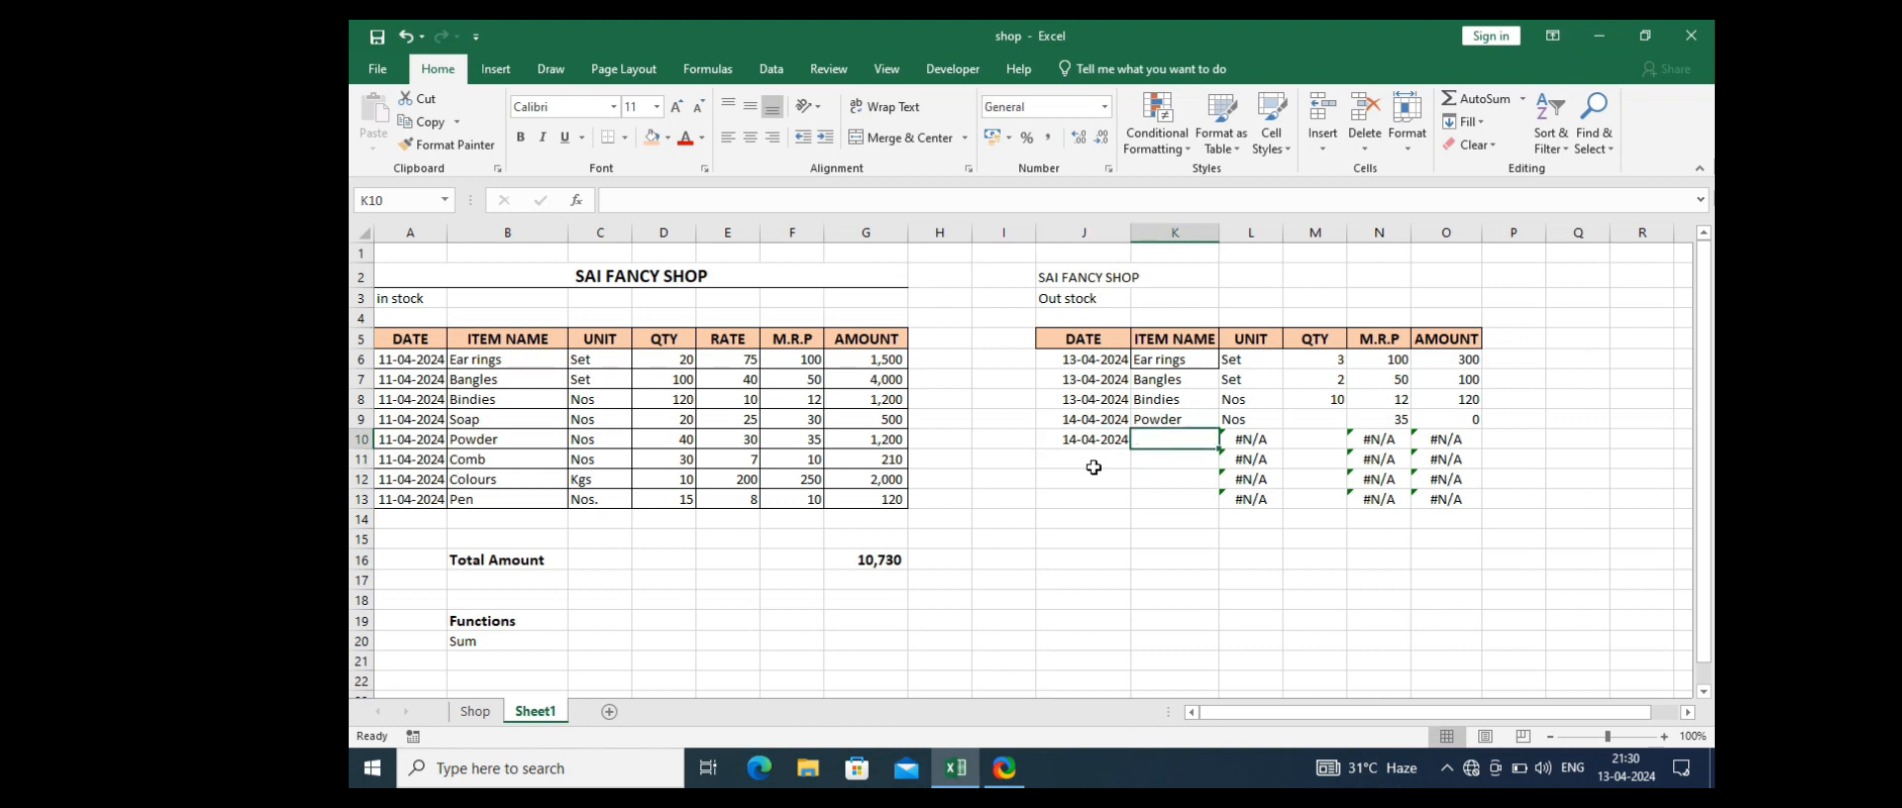
type("C")
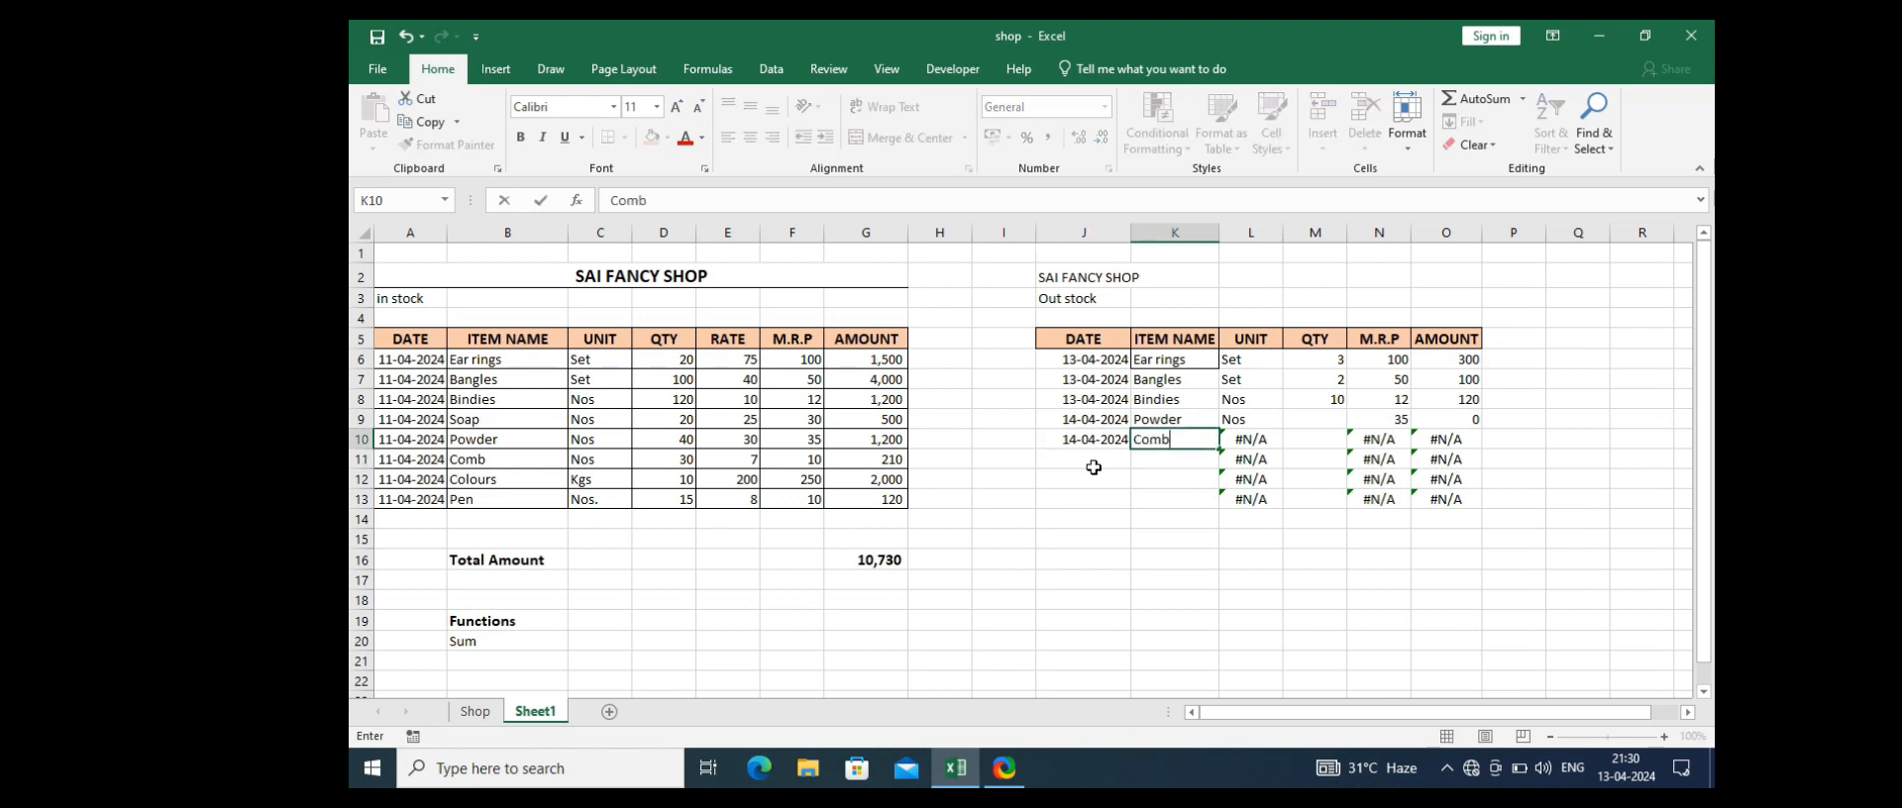
type("omb")
key("Return")
Step: Enter out-stock quantities of 2 for Powder and 4 for Comb
key("Up")
key("Right")
key("Right")
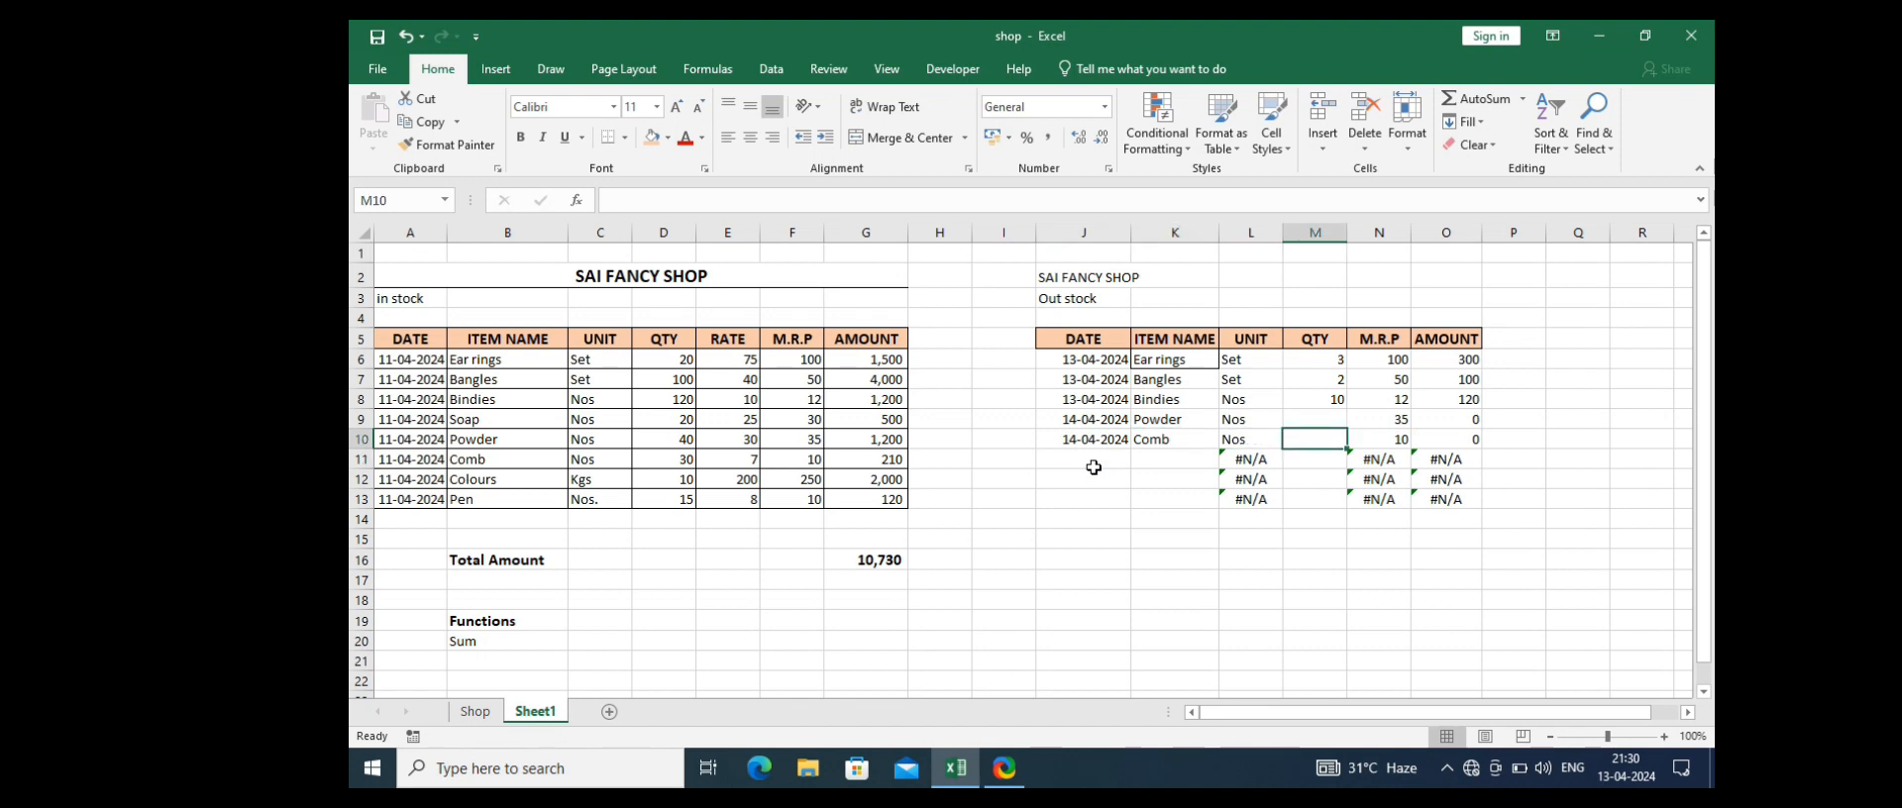
key("Up")
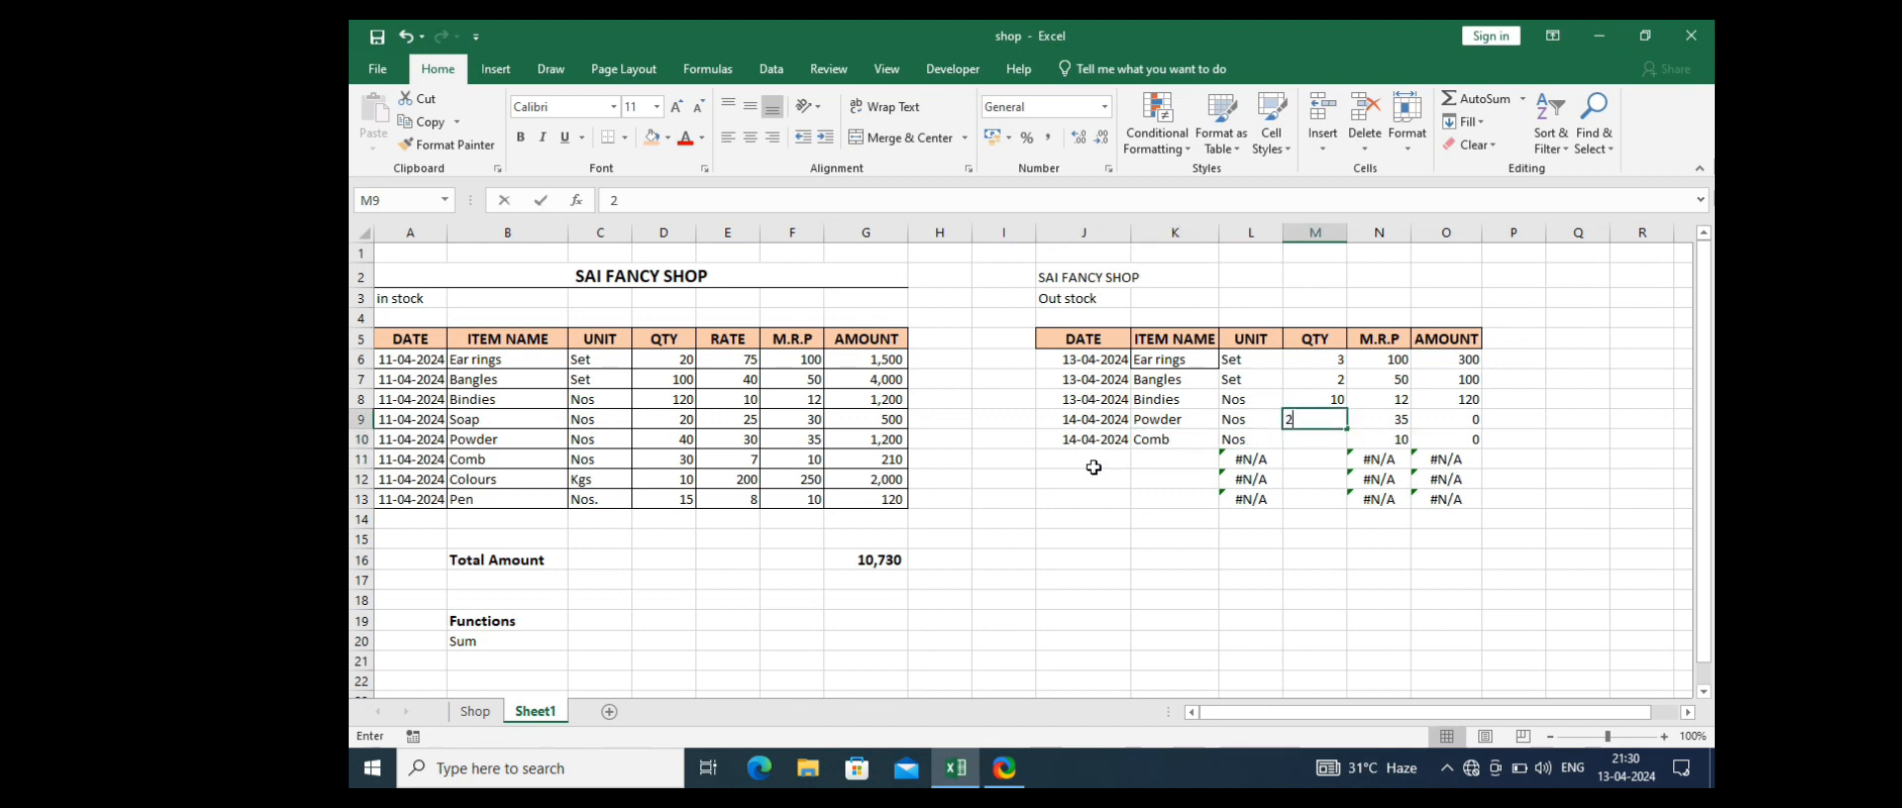
key("Return")
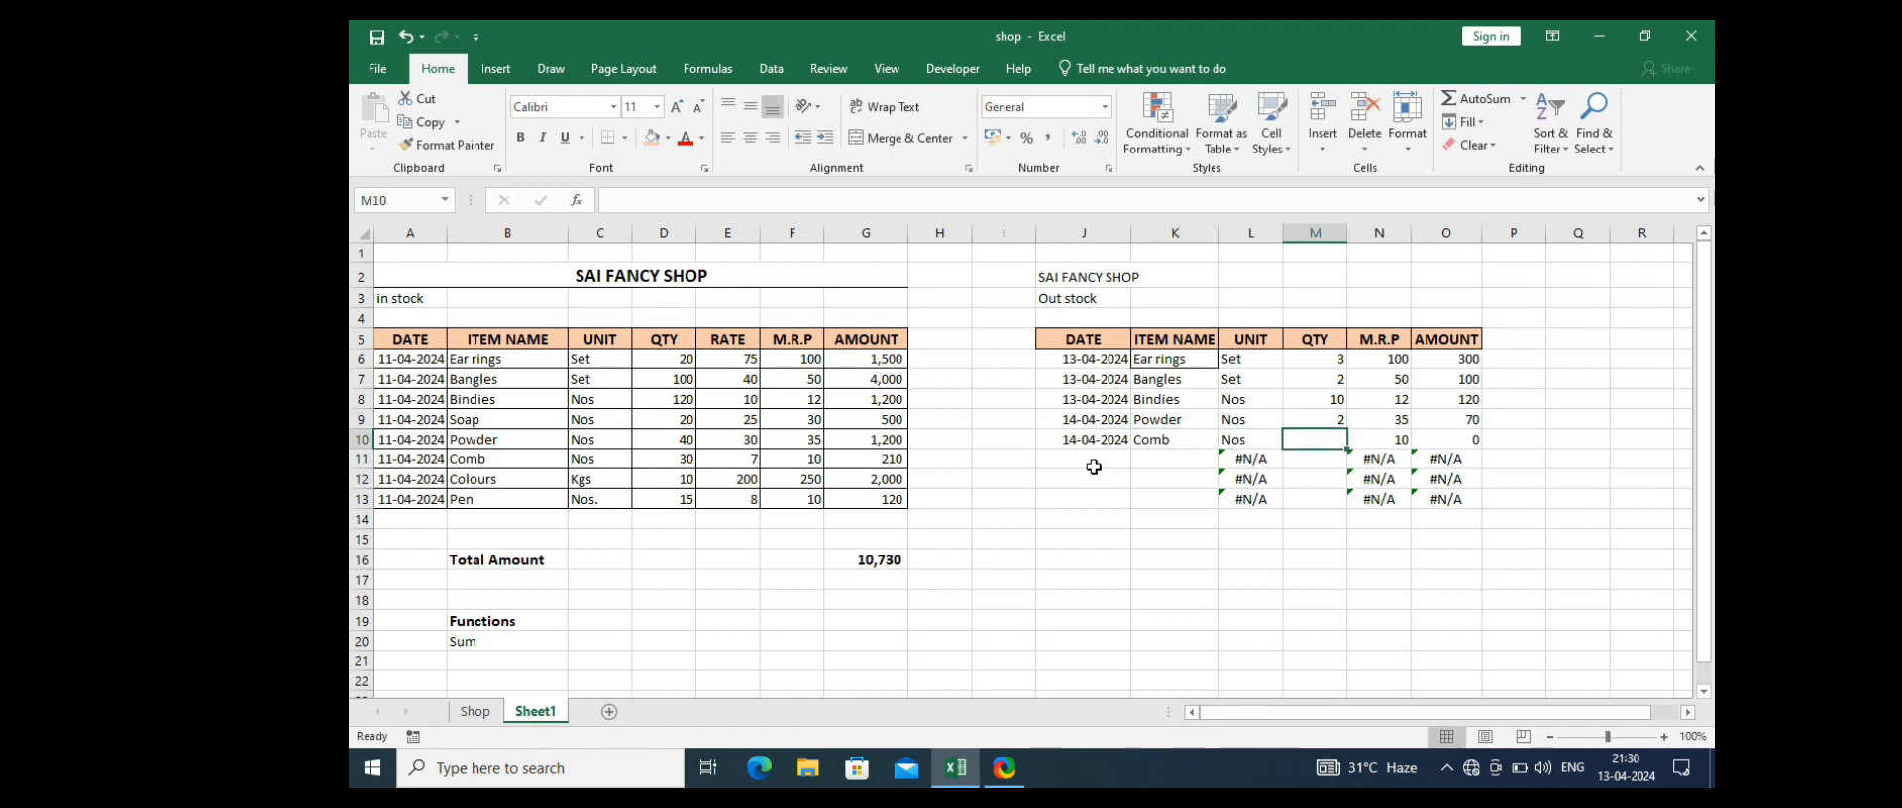
type("4")
key("Return")
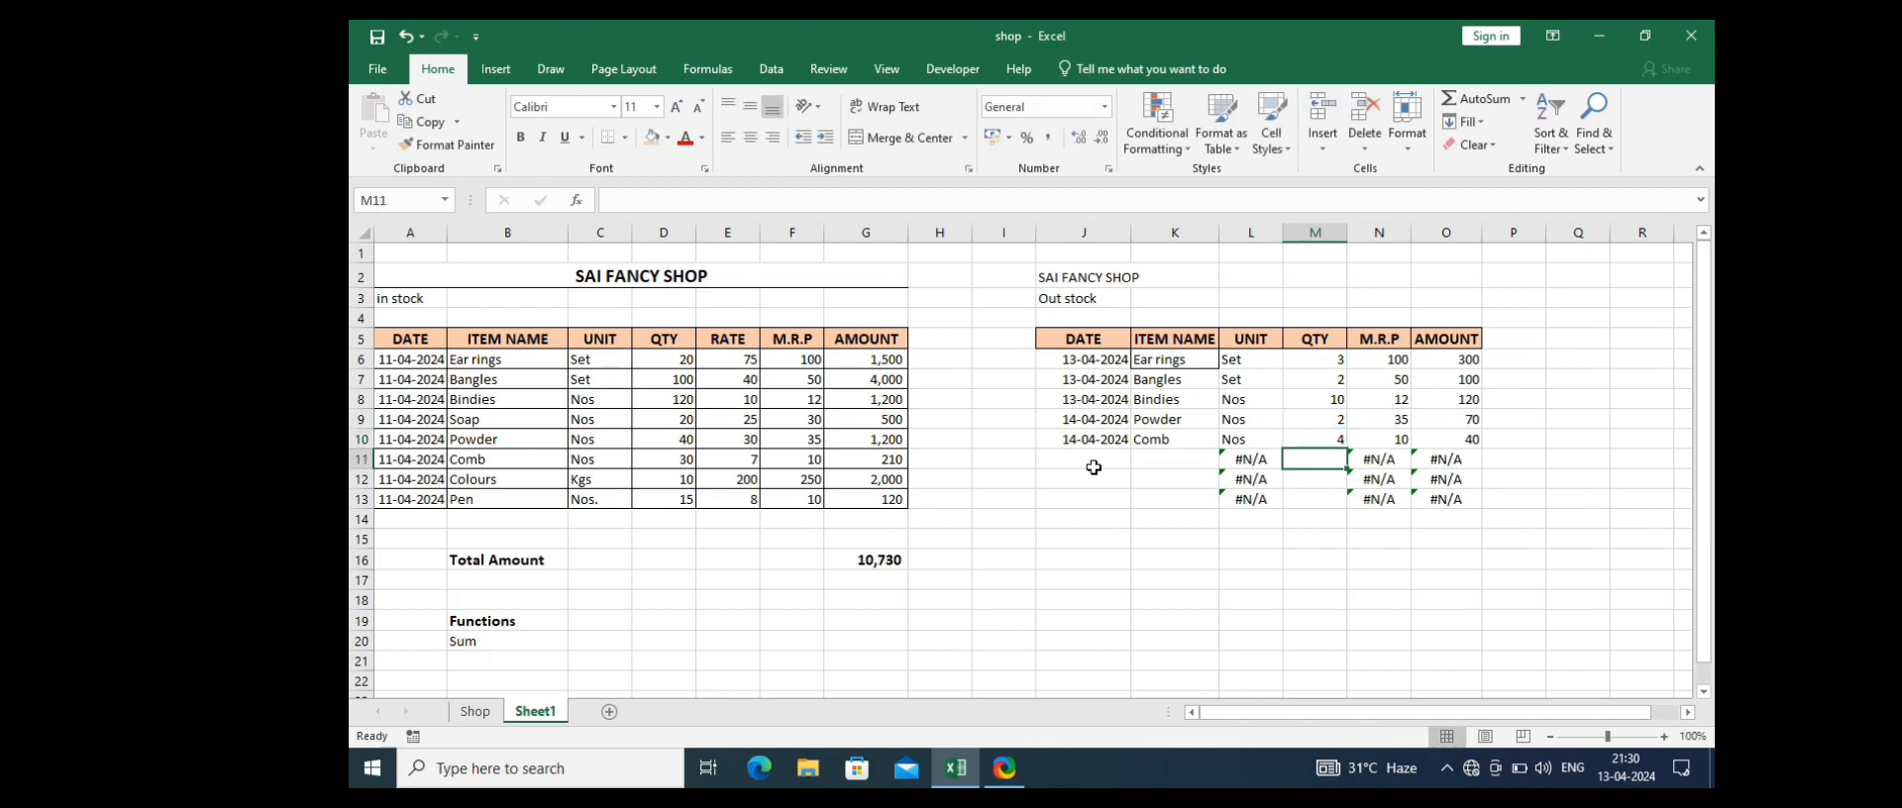
Step: Copy the date from the row above into J11 and enter Colour as the item name in K11
left_click(1093, 458)
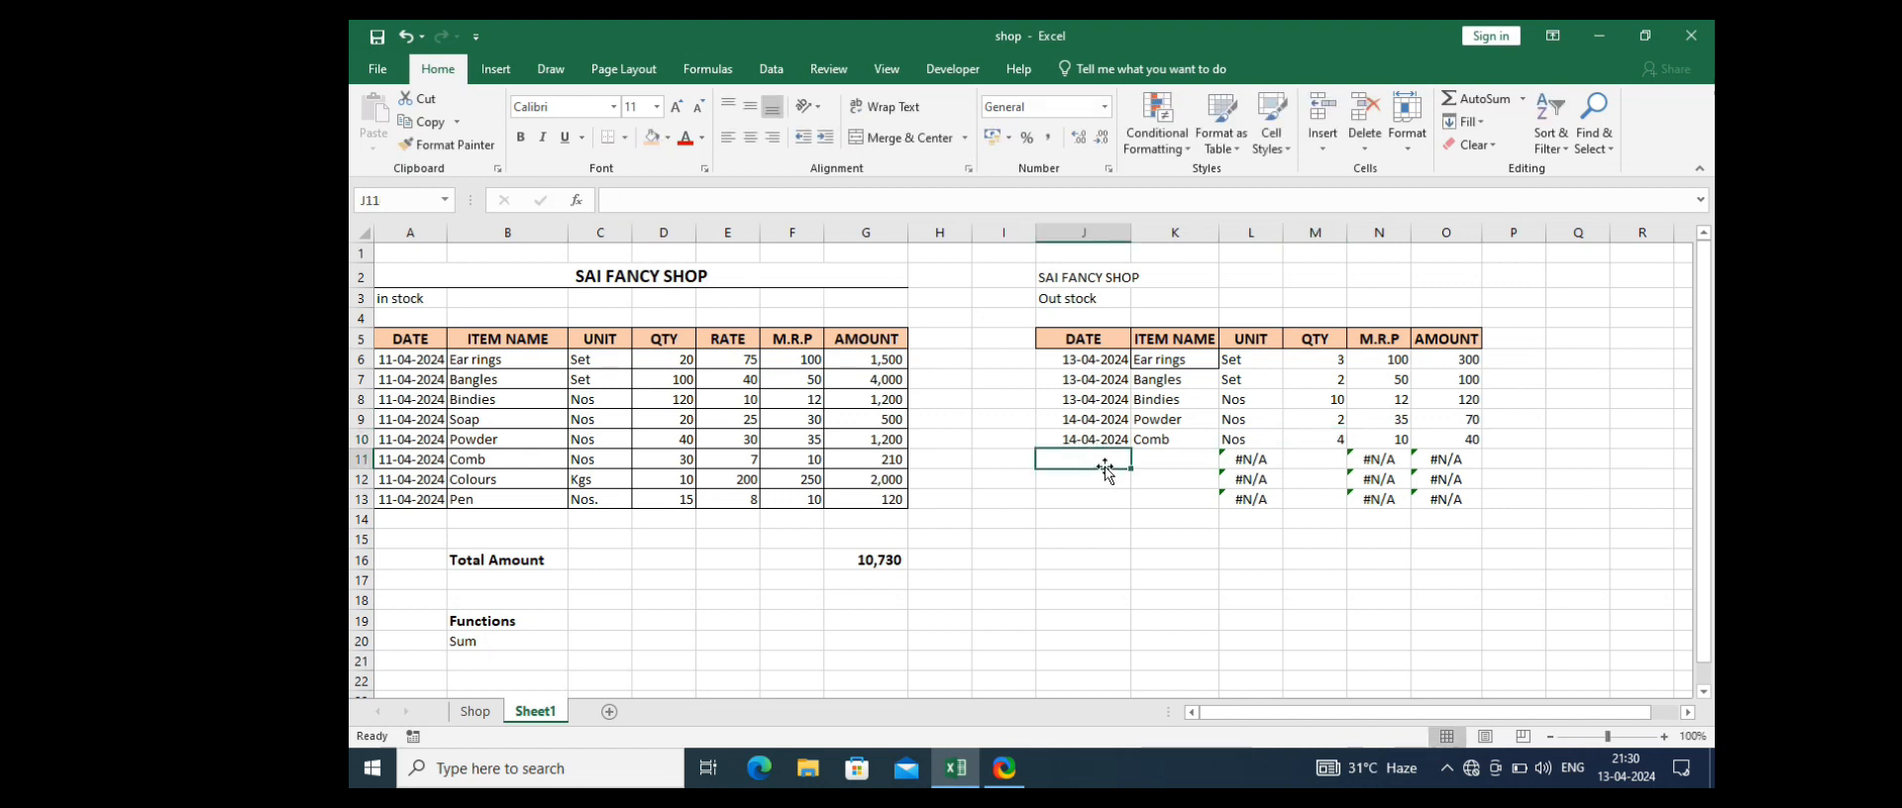
key("ctrl+d")
left_click(1174, 461)
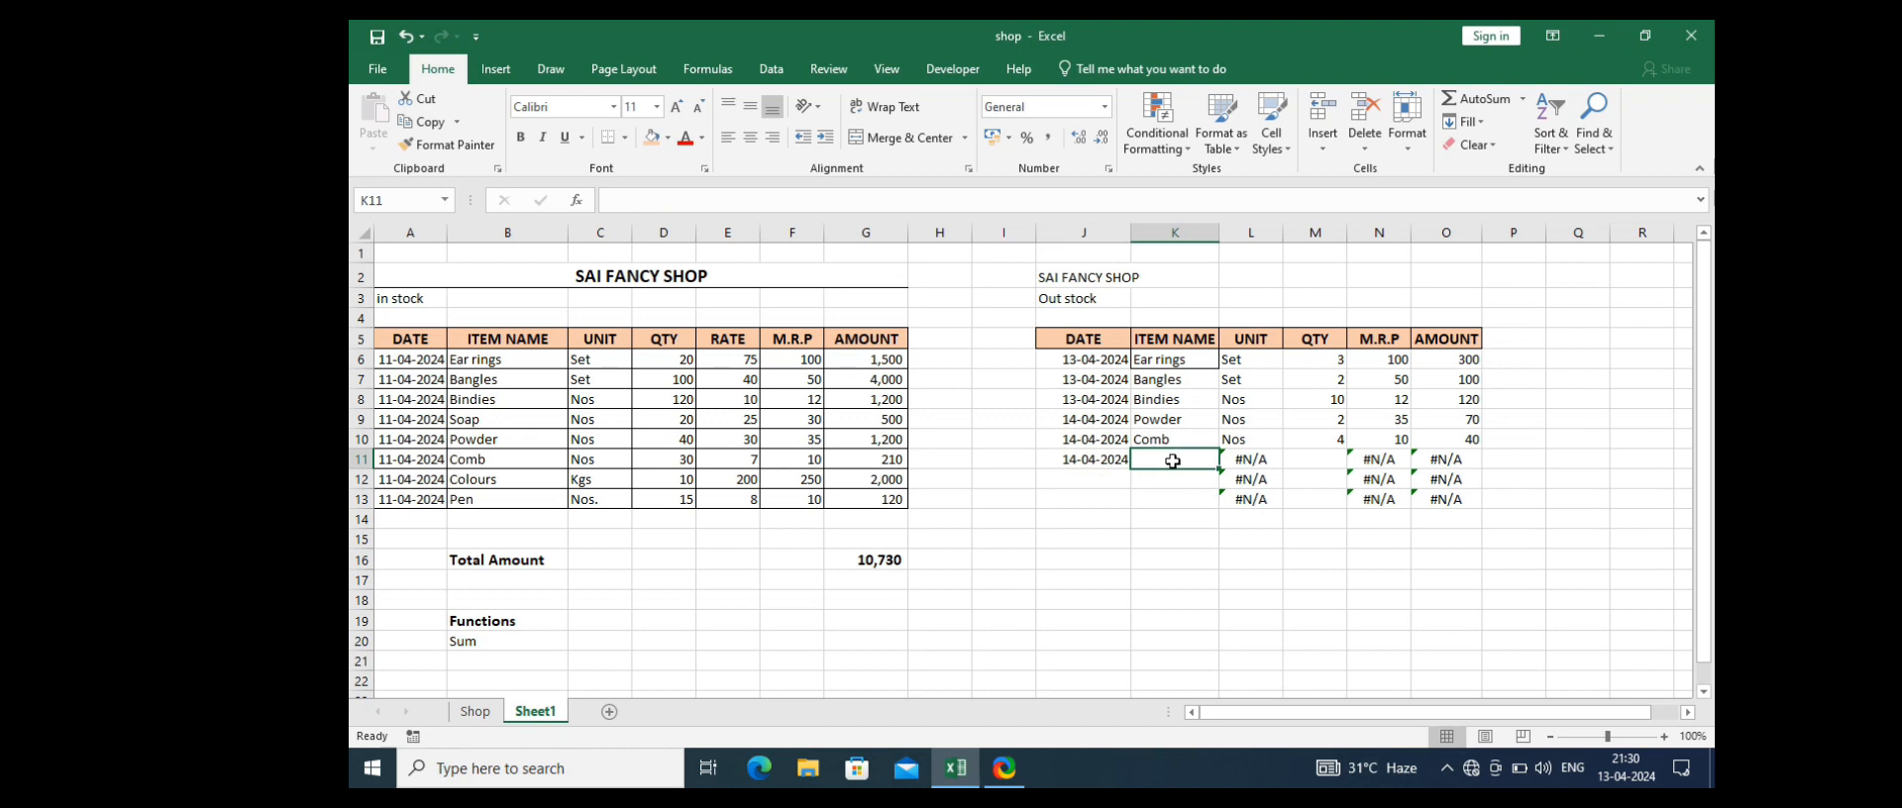
type("Co")
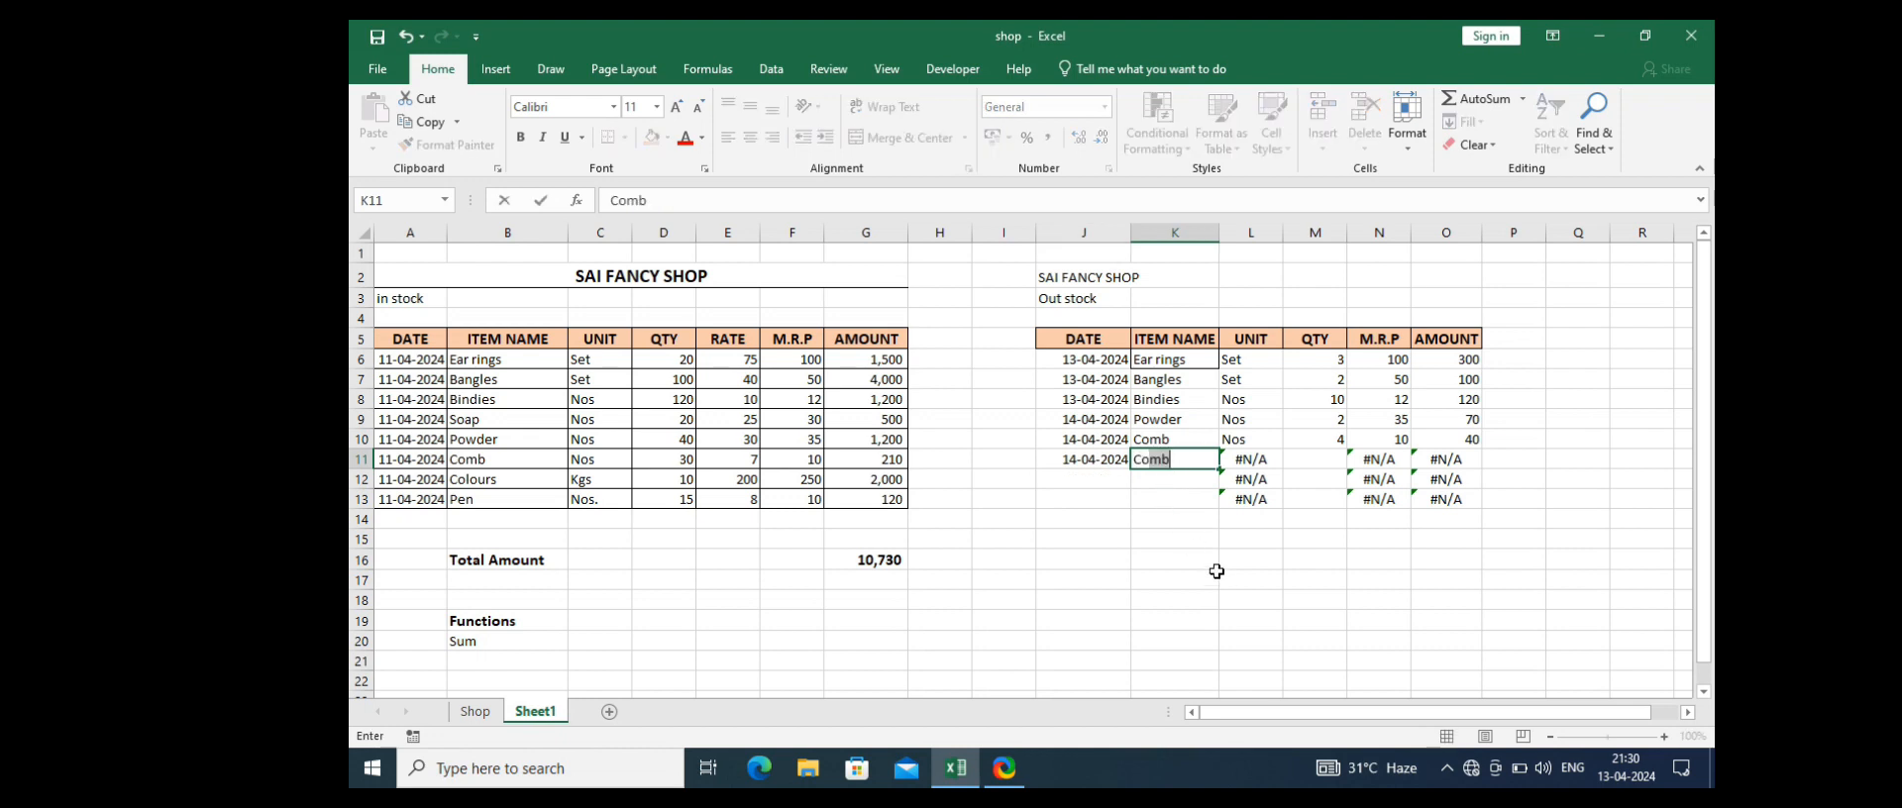
type("lour")
key("Tab")
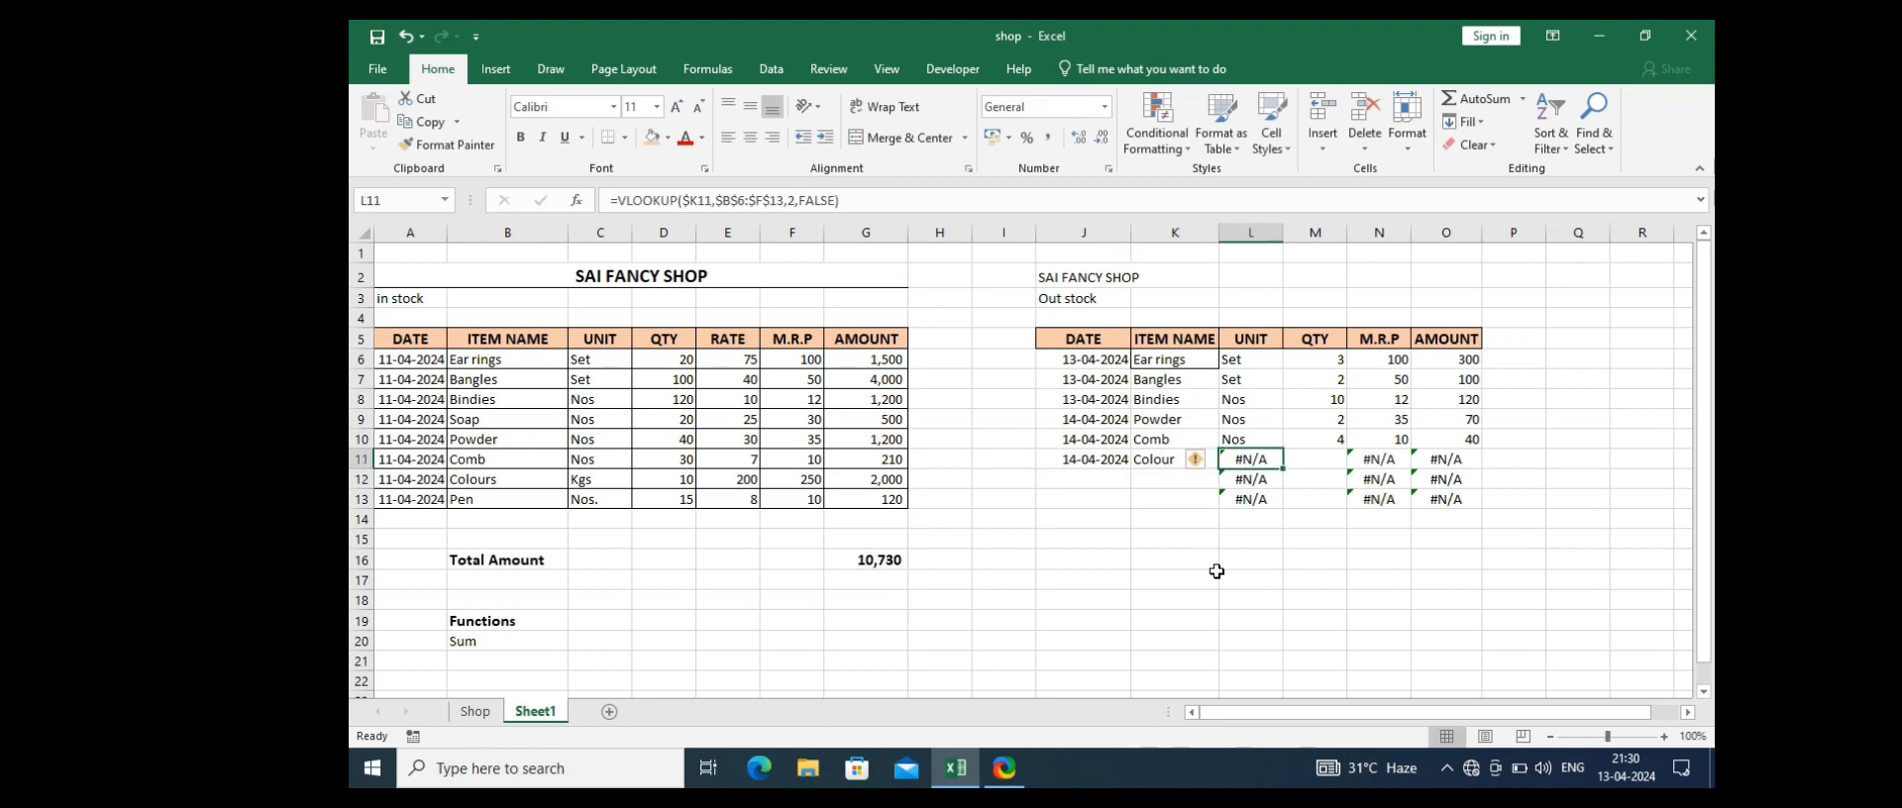
Step: Change the item name to Color in both the out-stock cell K11 and the in-stock cell B12
key("Left")
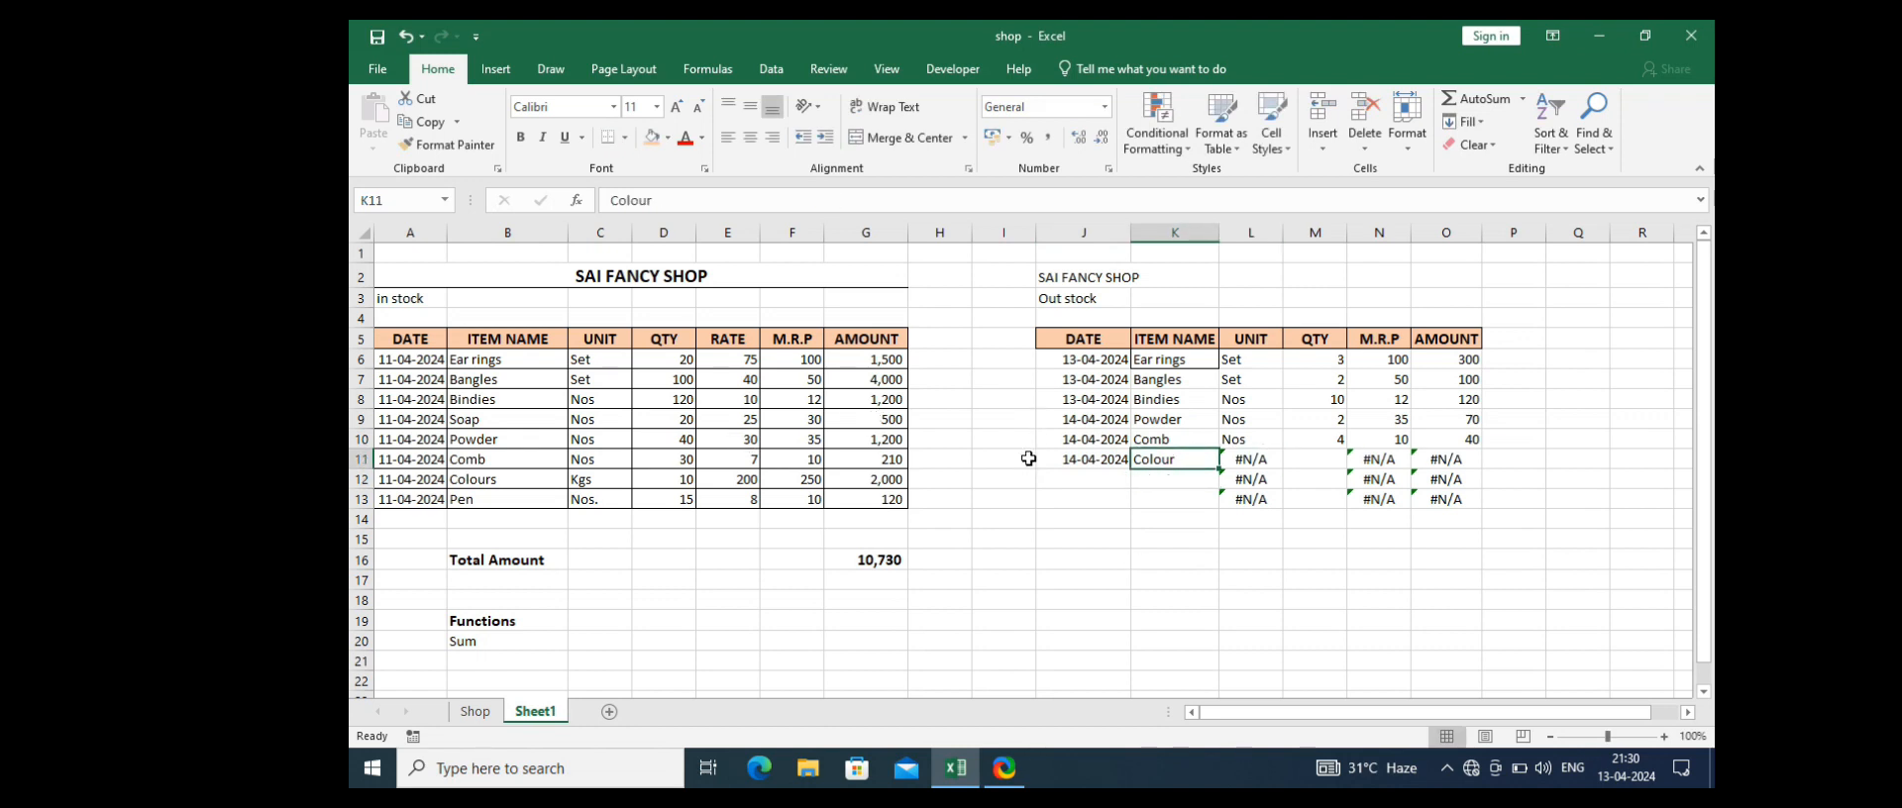
key("F2")
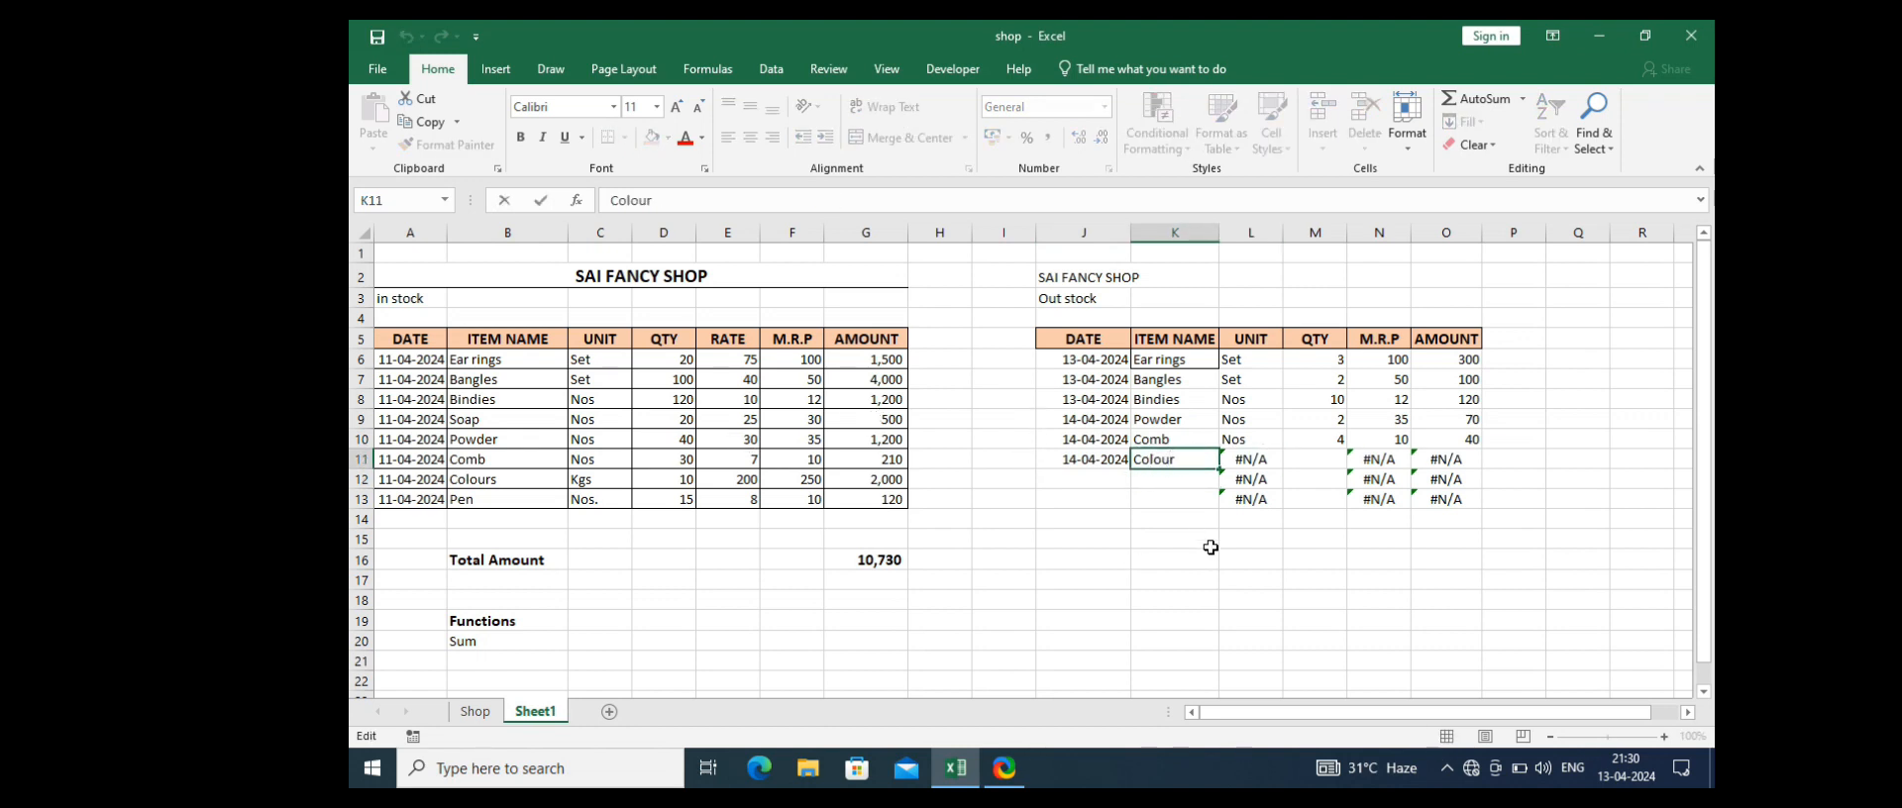
key("Left")
key("BackSpace")
double_click(484, 479)
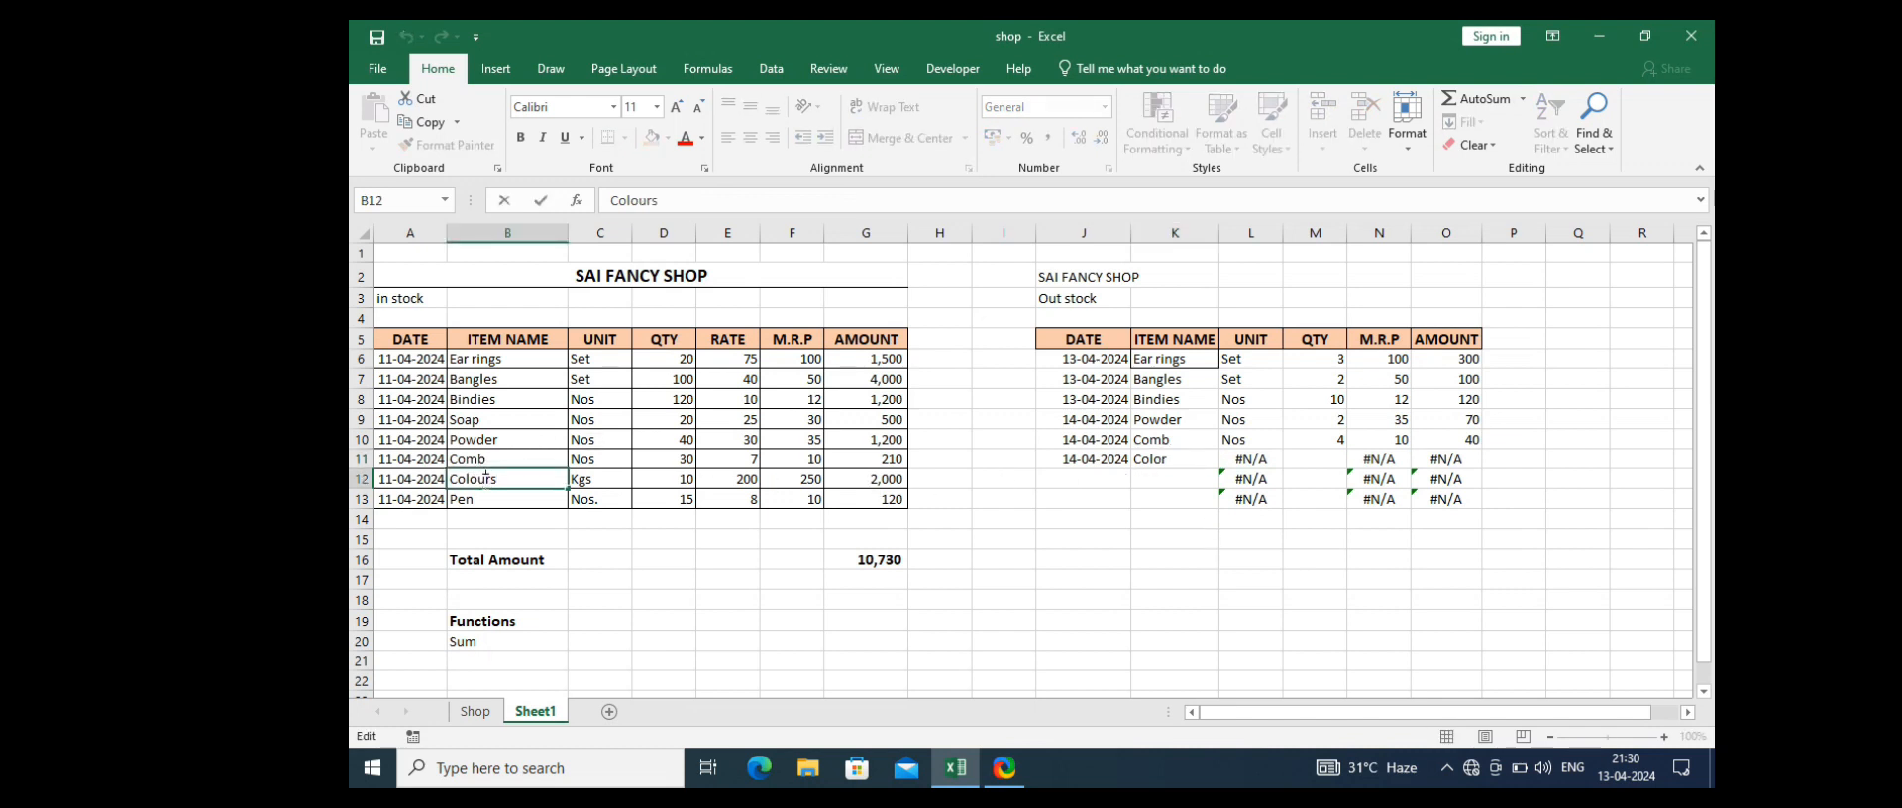
key("BackSpace")
key("Return")
key("Up")
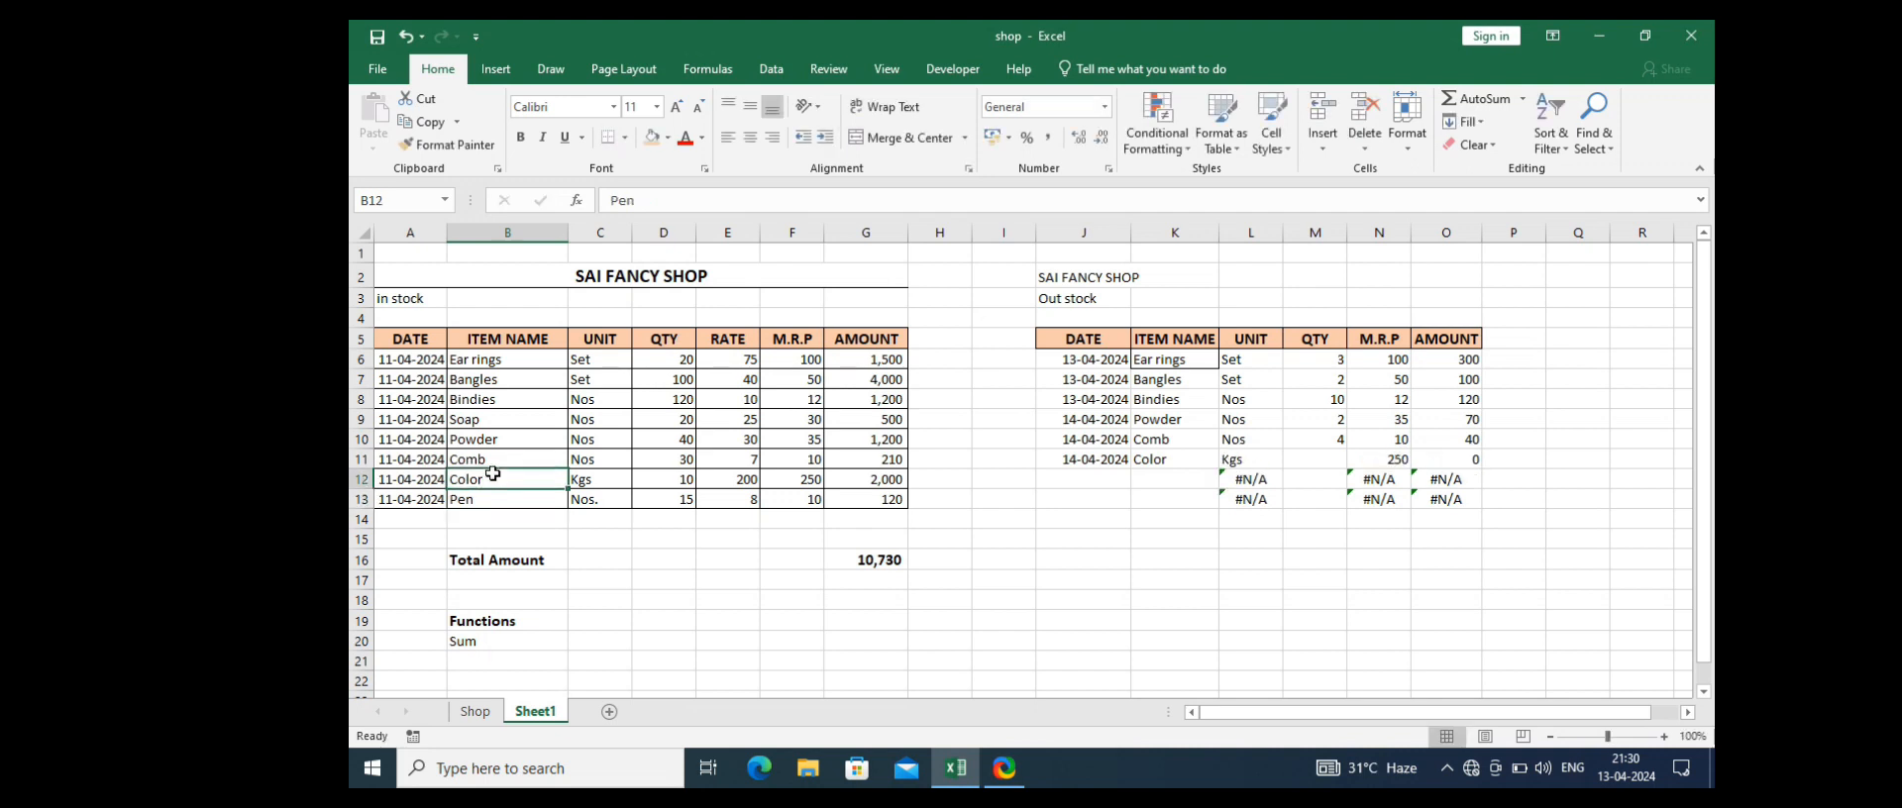
Step: Enter a quantity of 1 for Color in the out-stock table
key("Right")
key("Right")
key("Right")
key("Right")
key("Right")
key("Right")
key("Right")
key("Right")
key("Right")
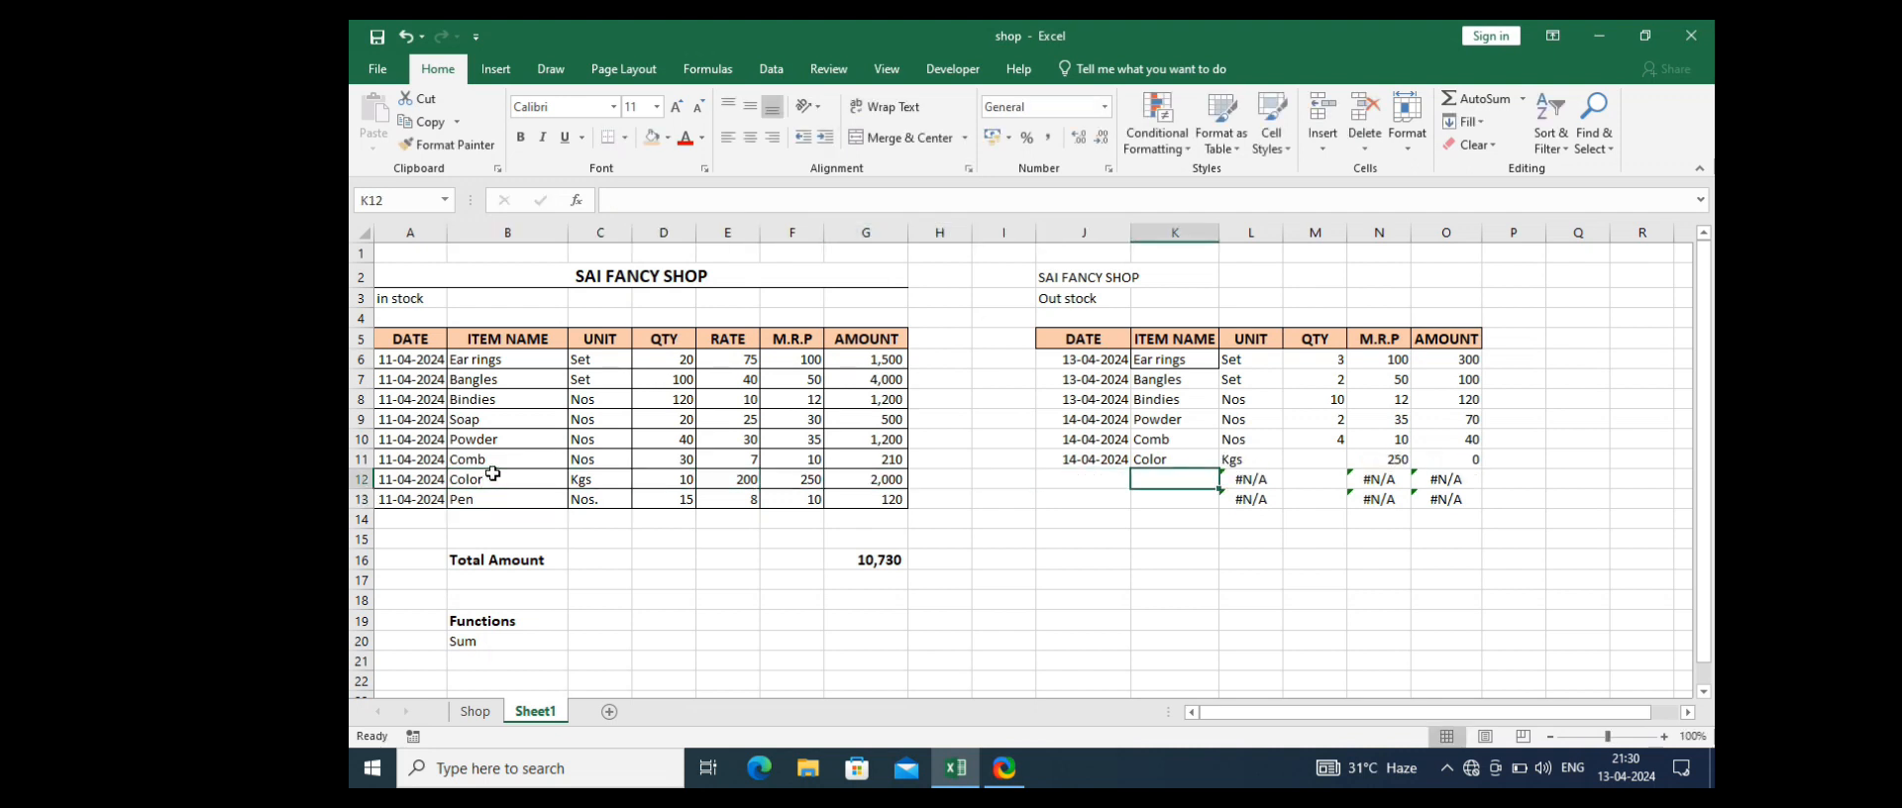
key("Up")
key("Right")
key("Right")
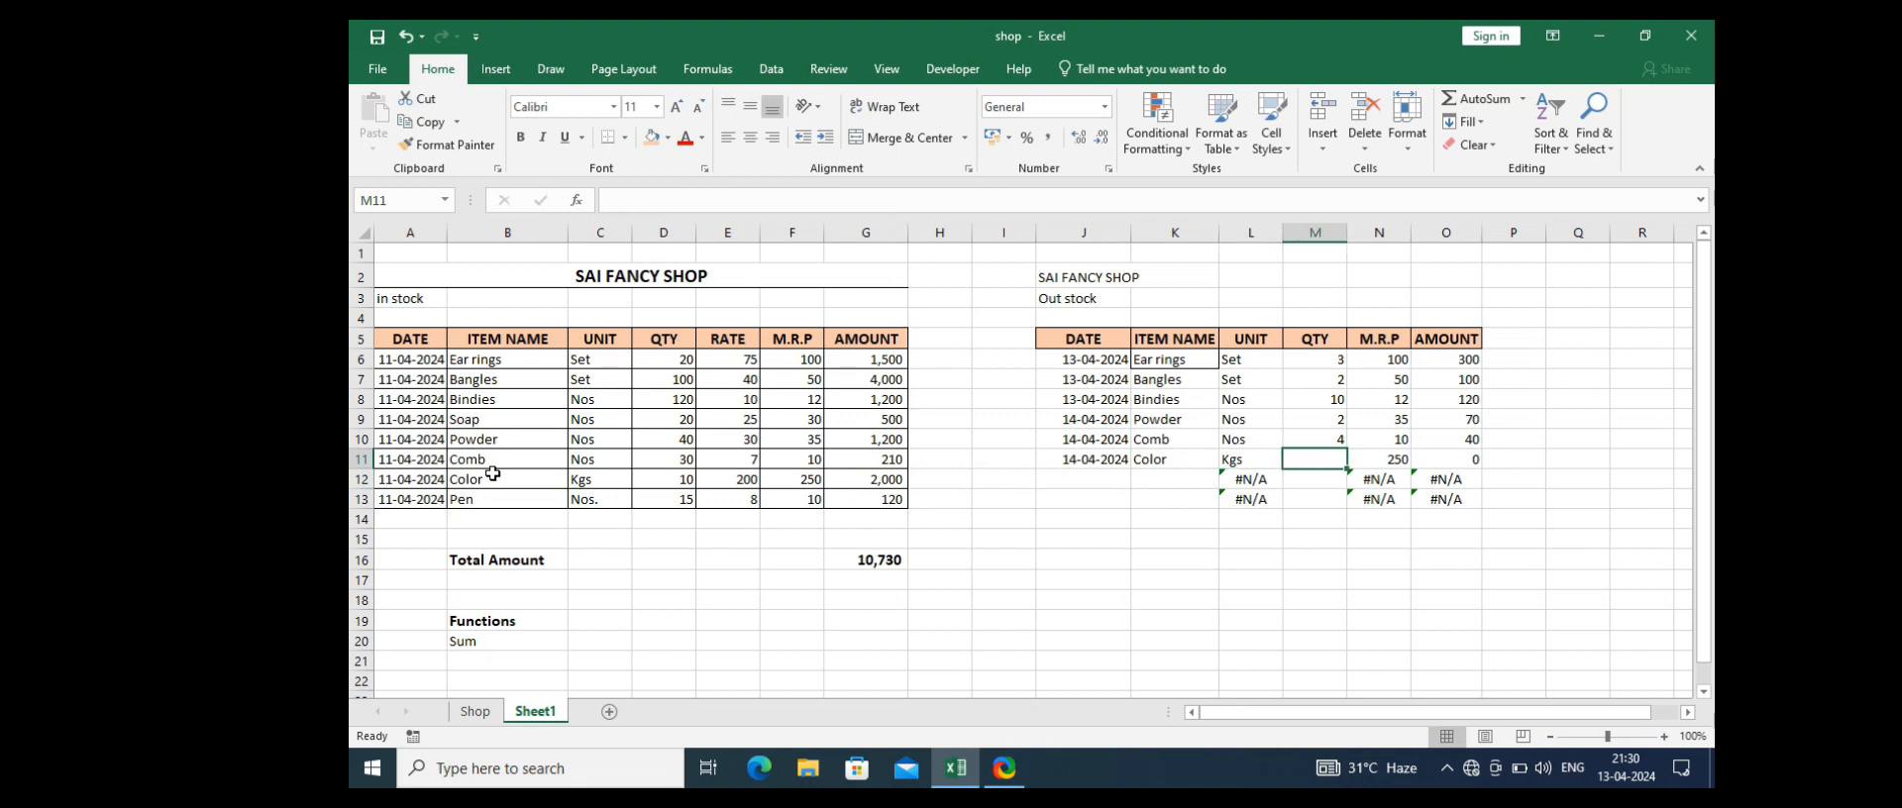
type("1")
key("Return")
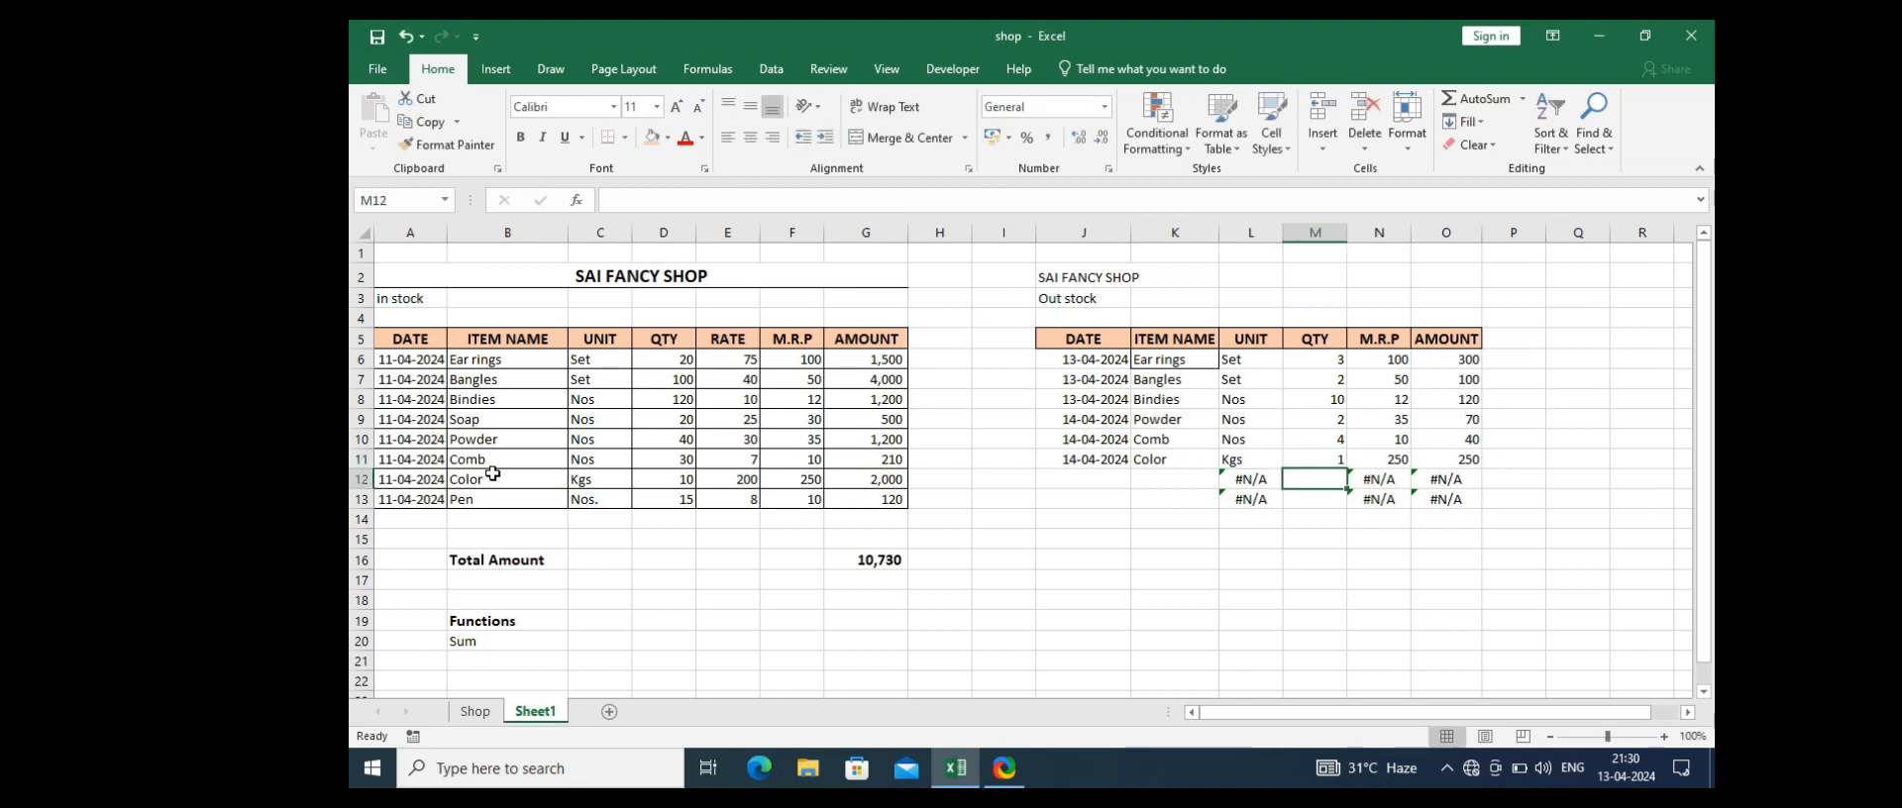
Step: Change the out-stock quantity for Color to 2
key("Up")
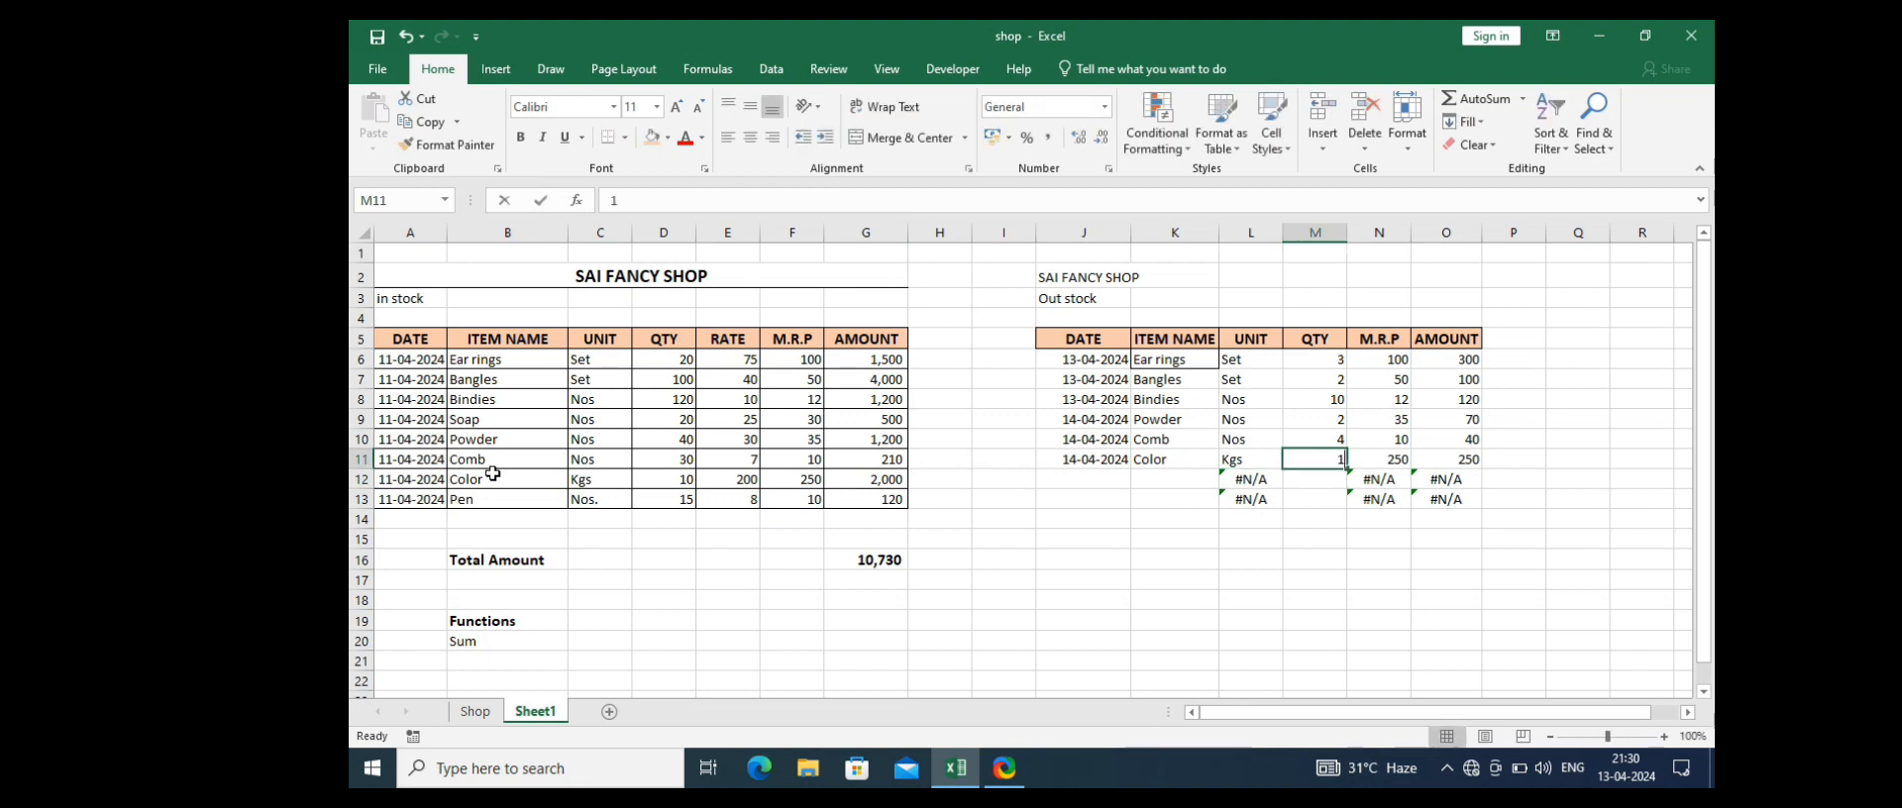
type("2")
key("Return")
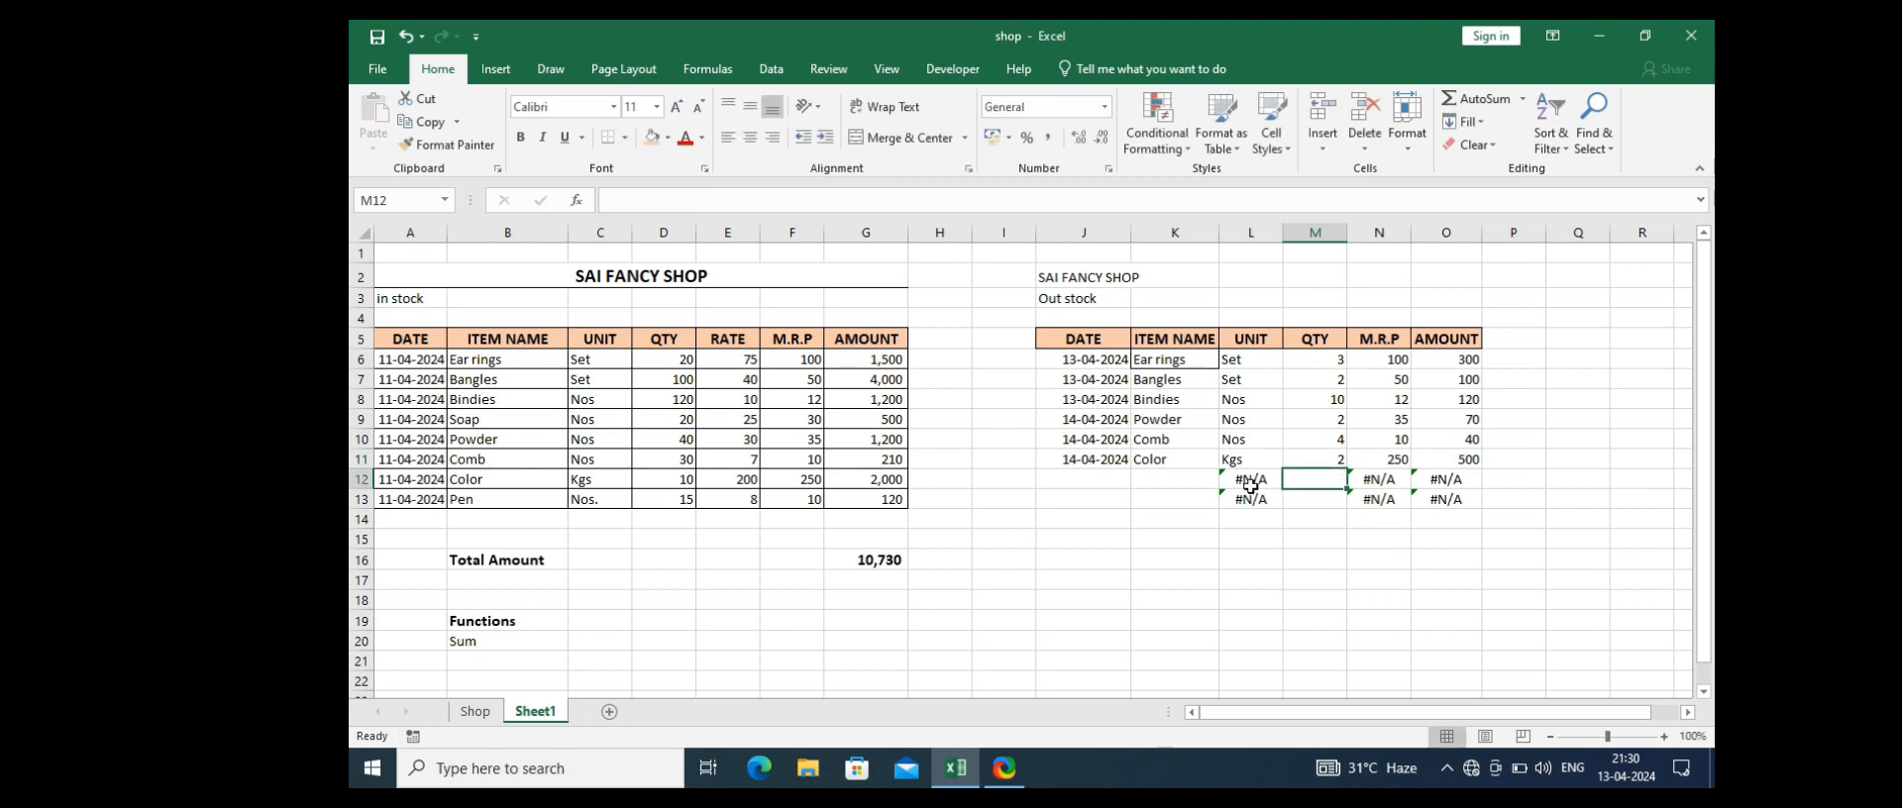
Step: Clear the unused formulas in rows 12 and 13 of the out-stock table, range L12:P13
left_click_drag(1250, 485, 1516, 498)
key("Delete")
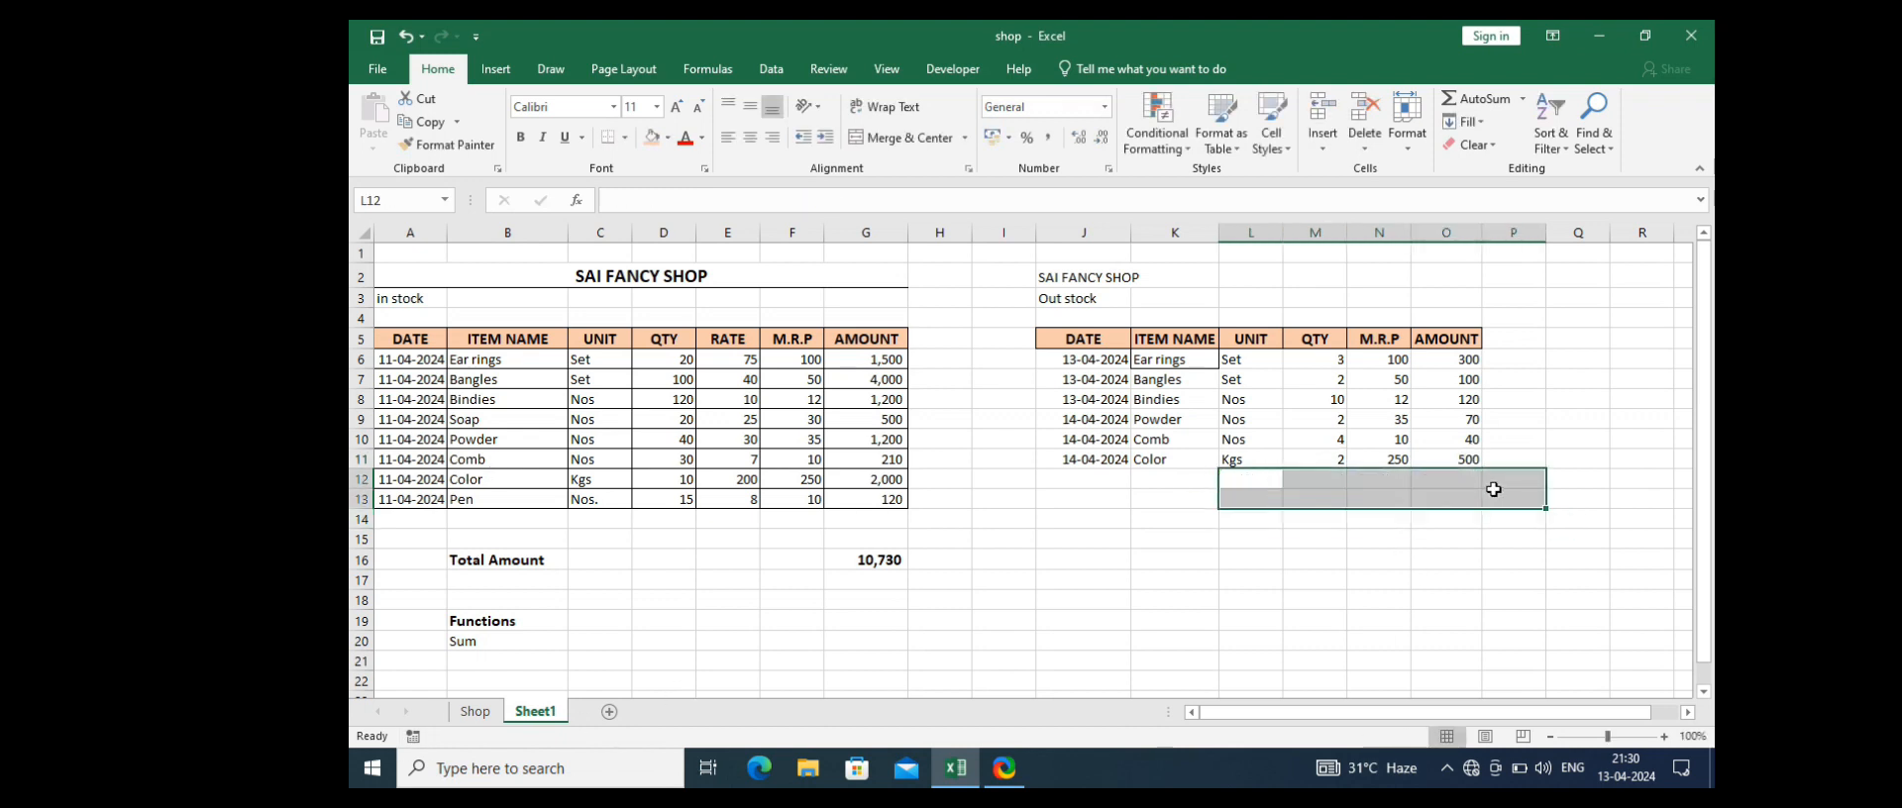
Step: Apply all borders to the out-stock table in range J5:O11
left_click(1305, 622)
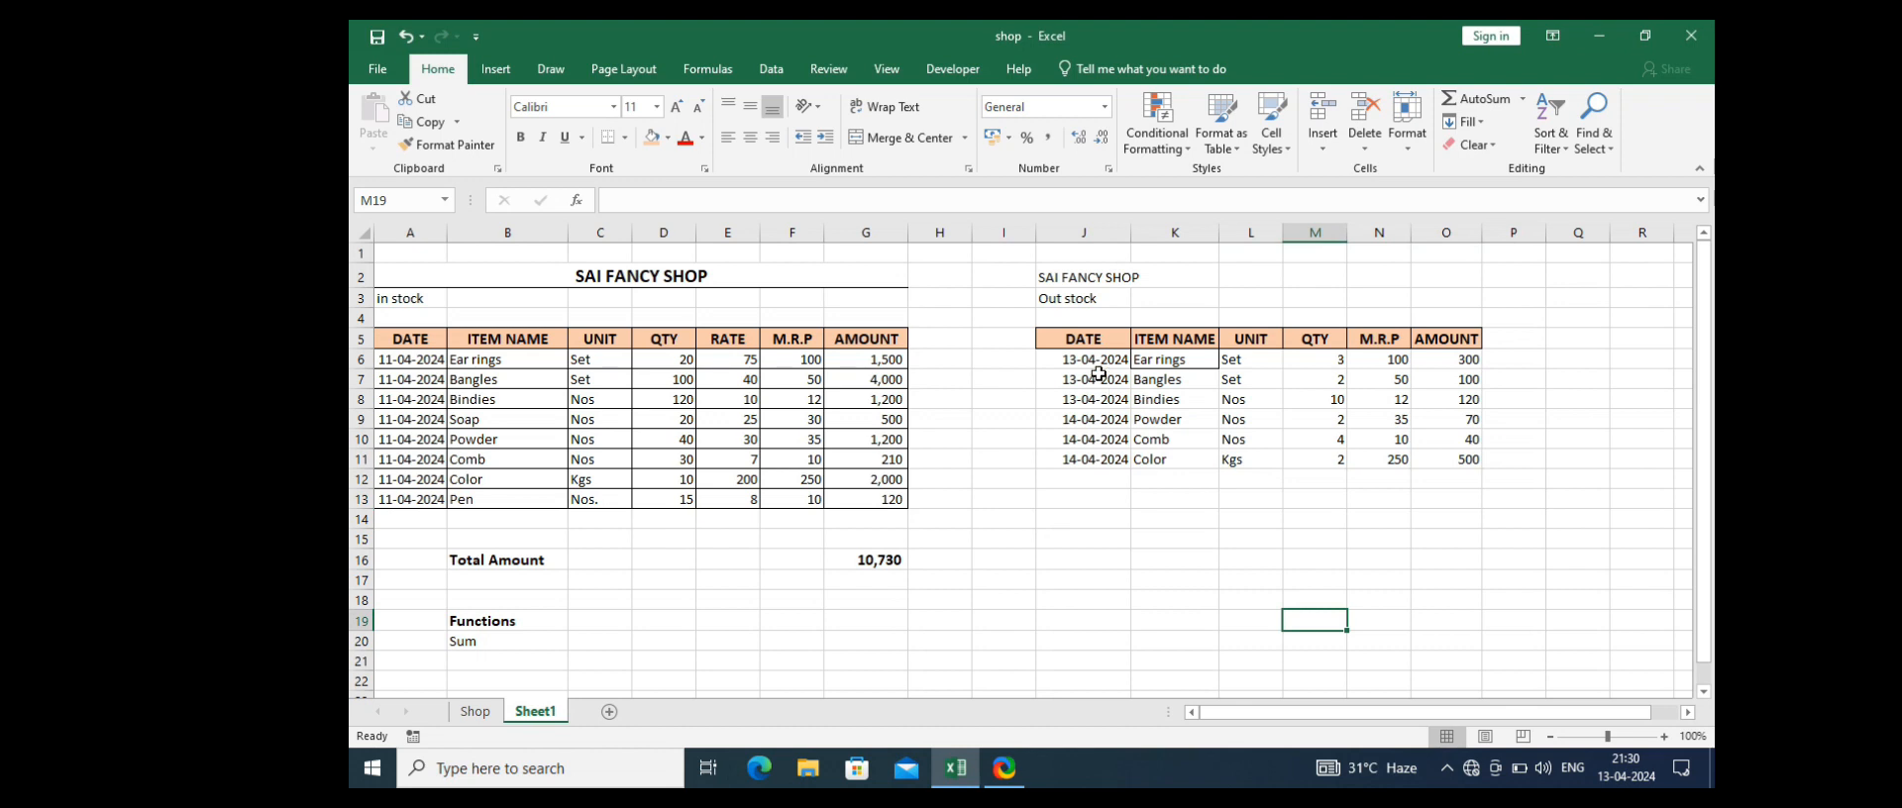
left_click_drag(1083, 341, 1457, 463)
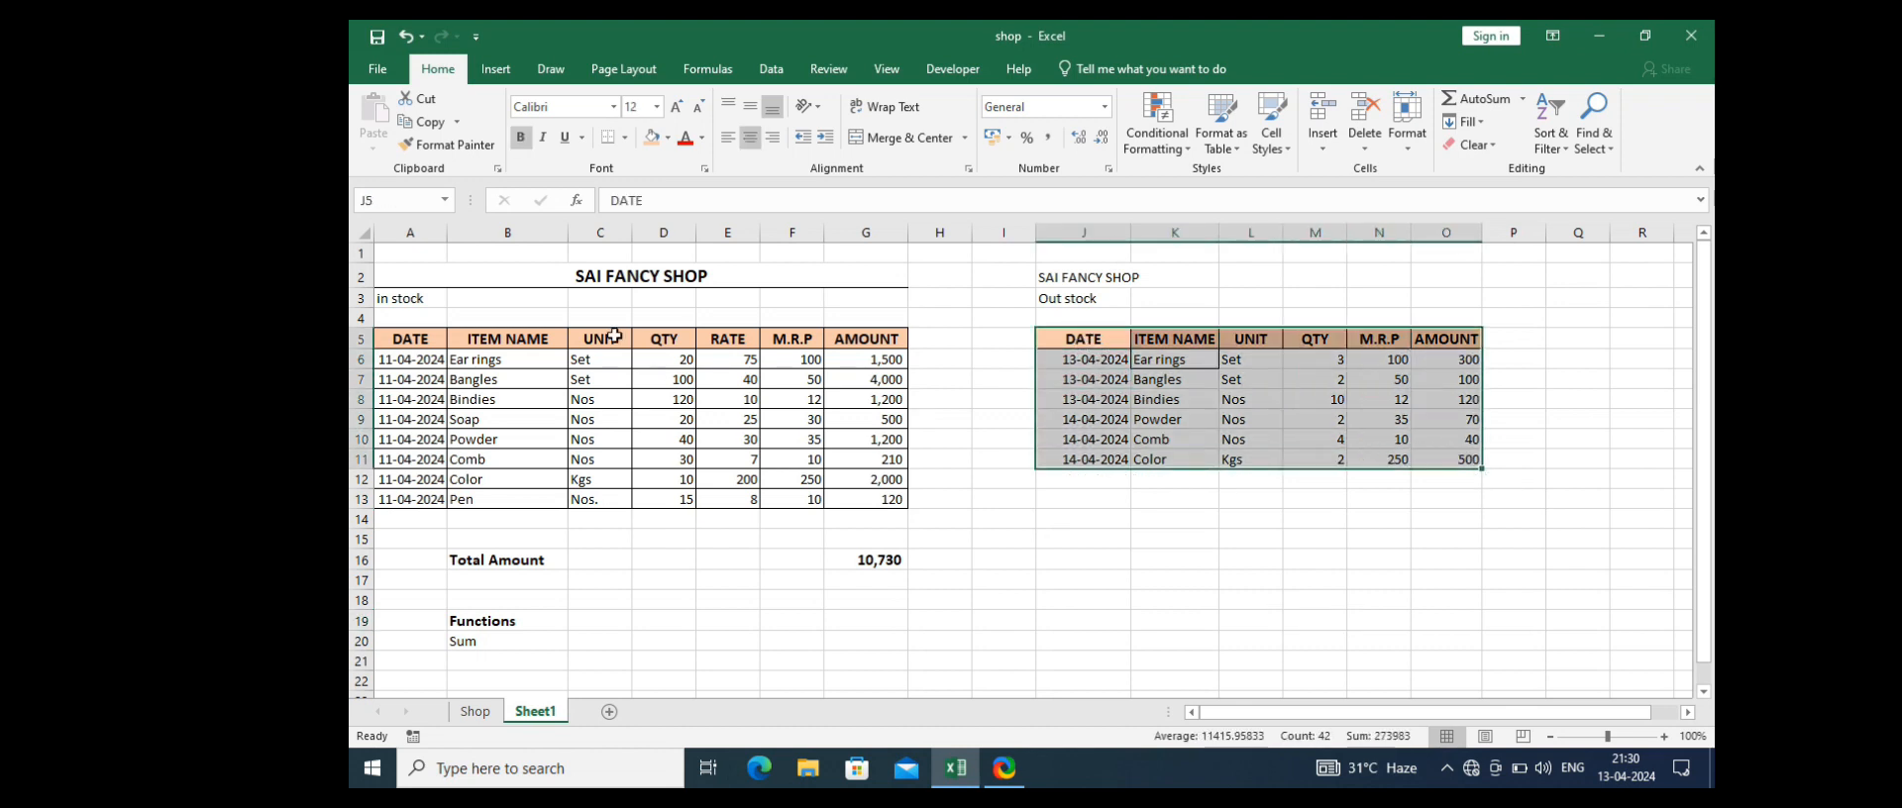
left_click(625, 138)
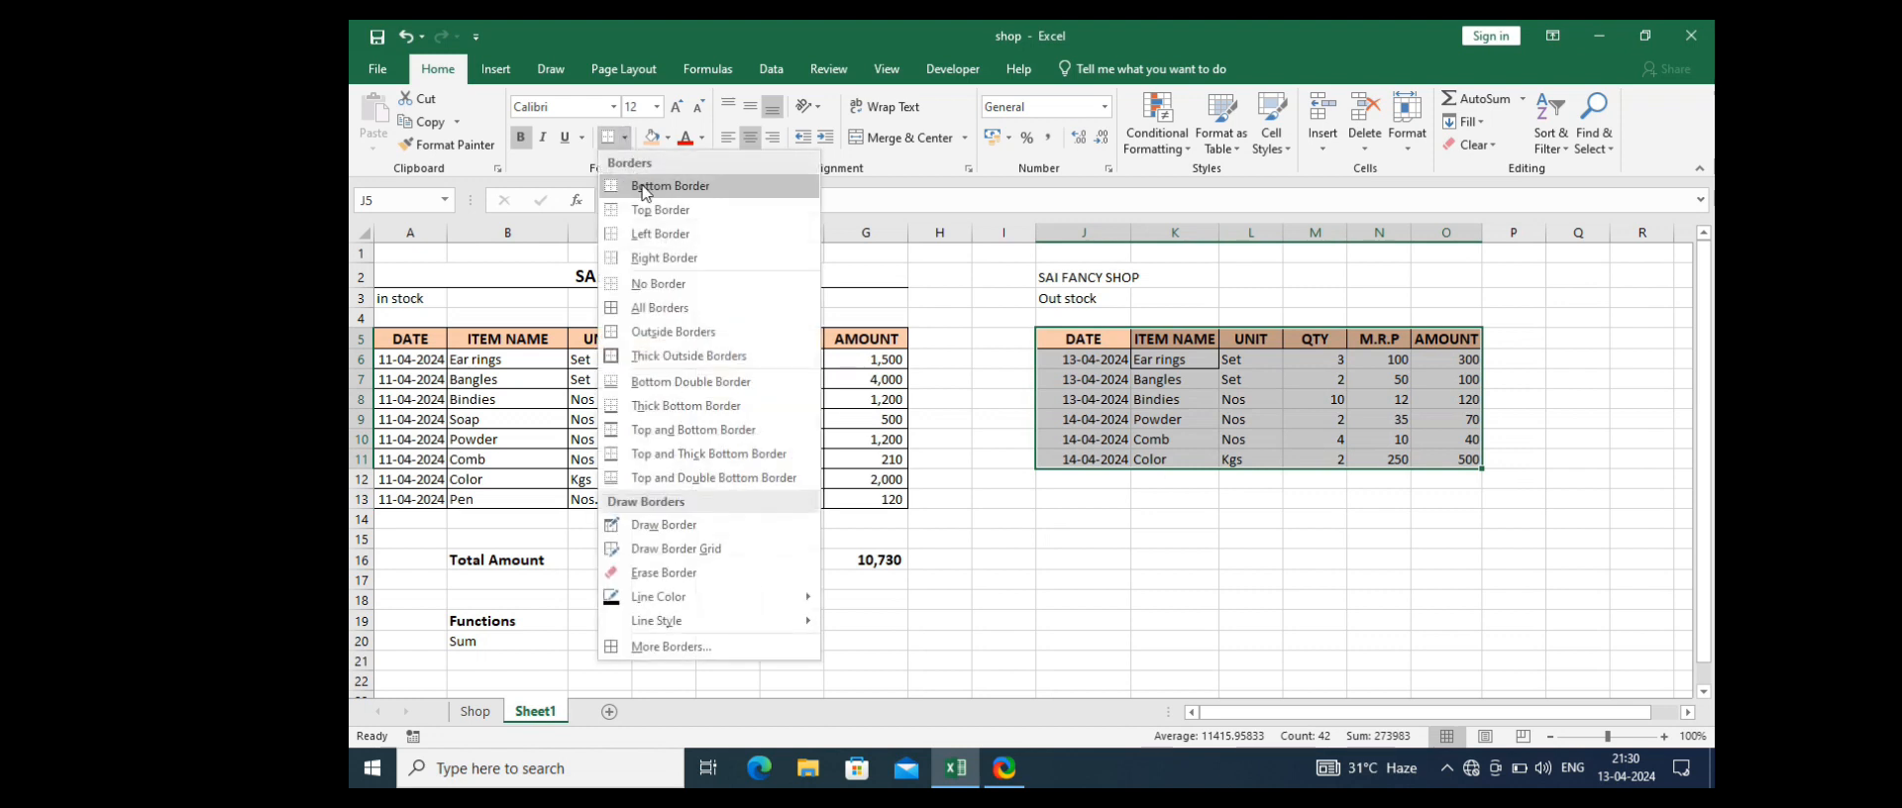
left_click(681, 308)
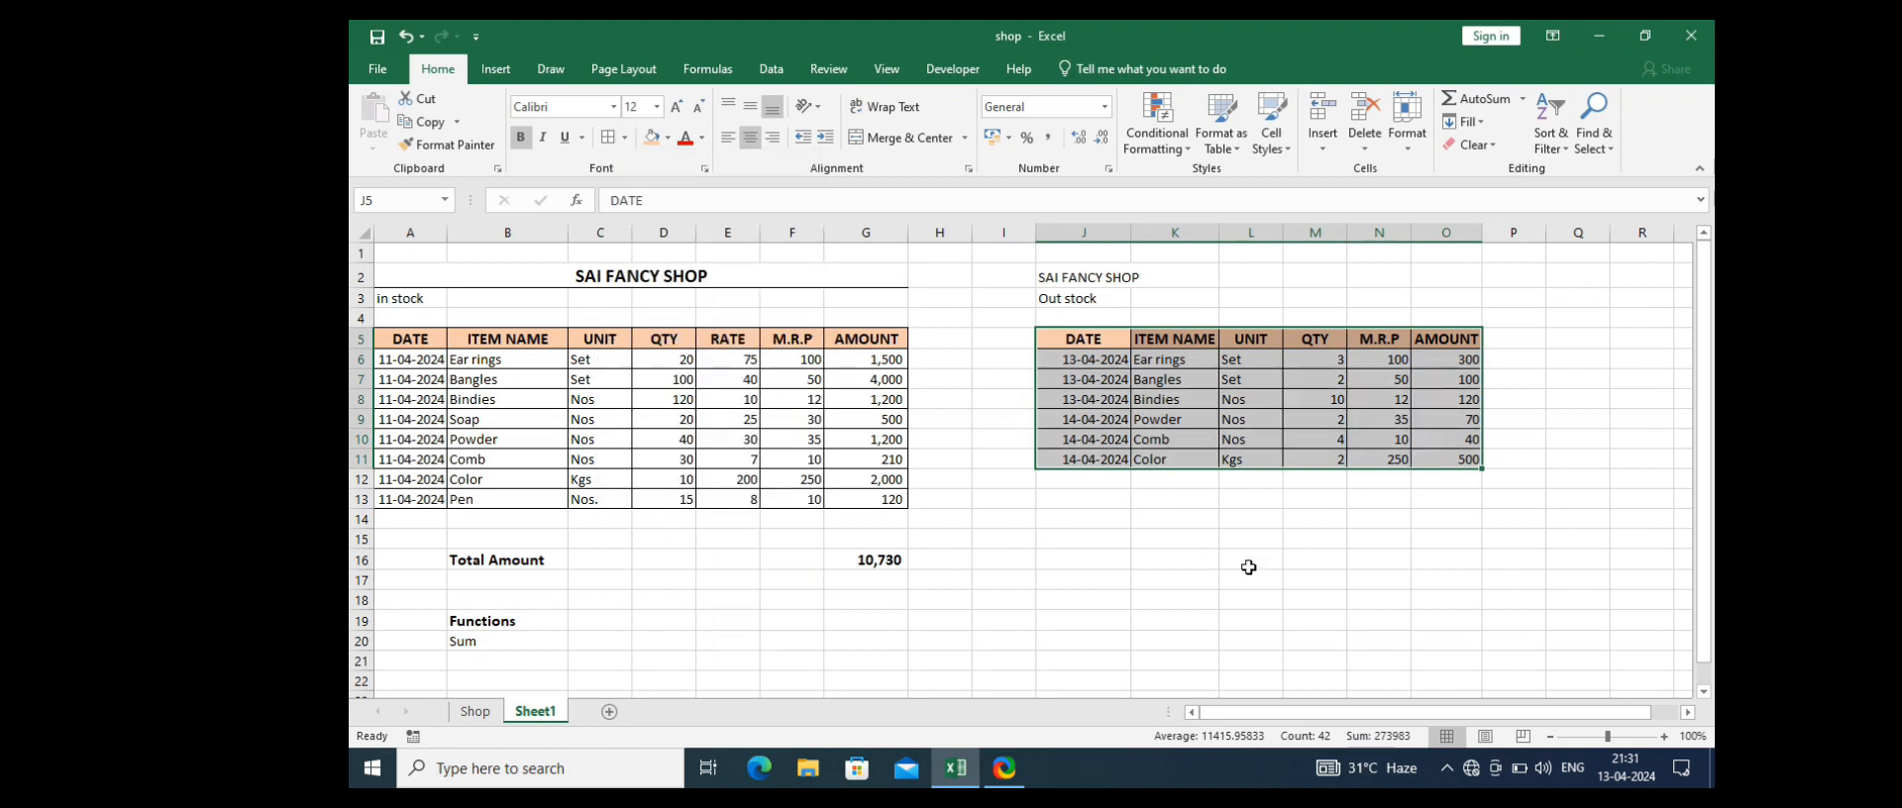
left_click(1377, 597)
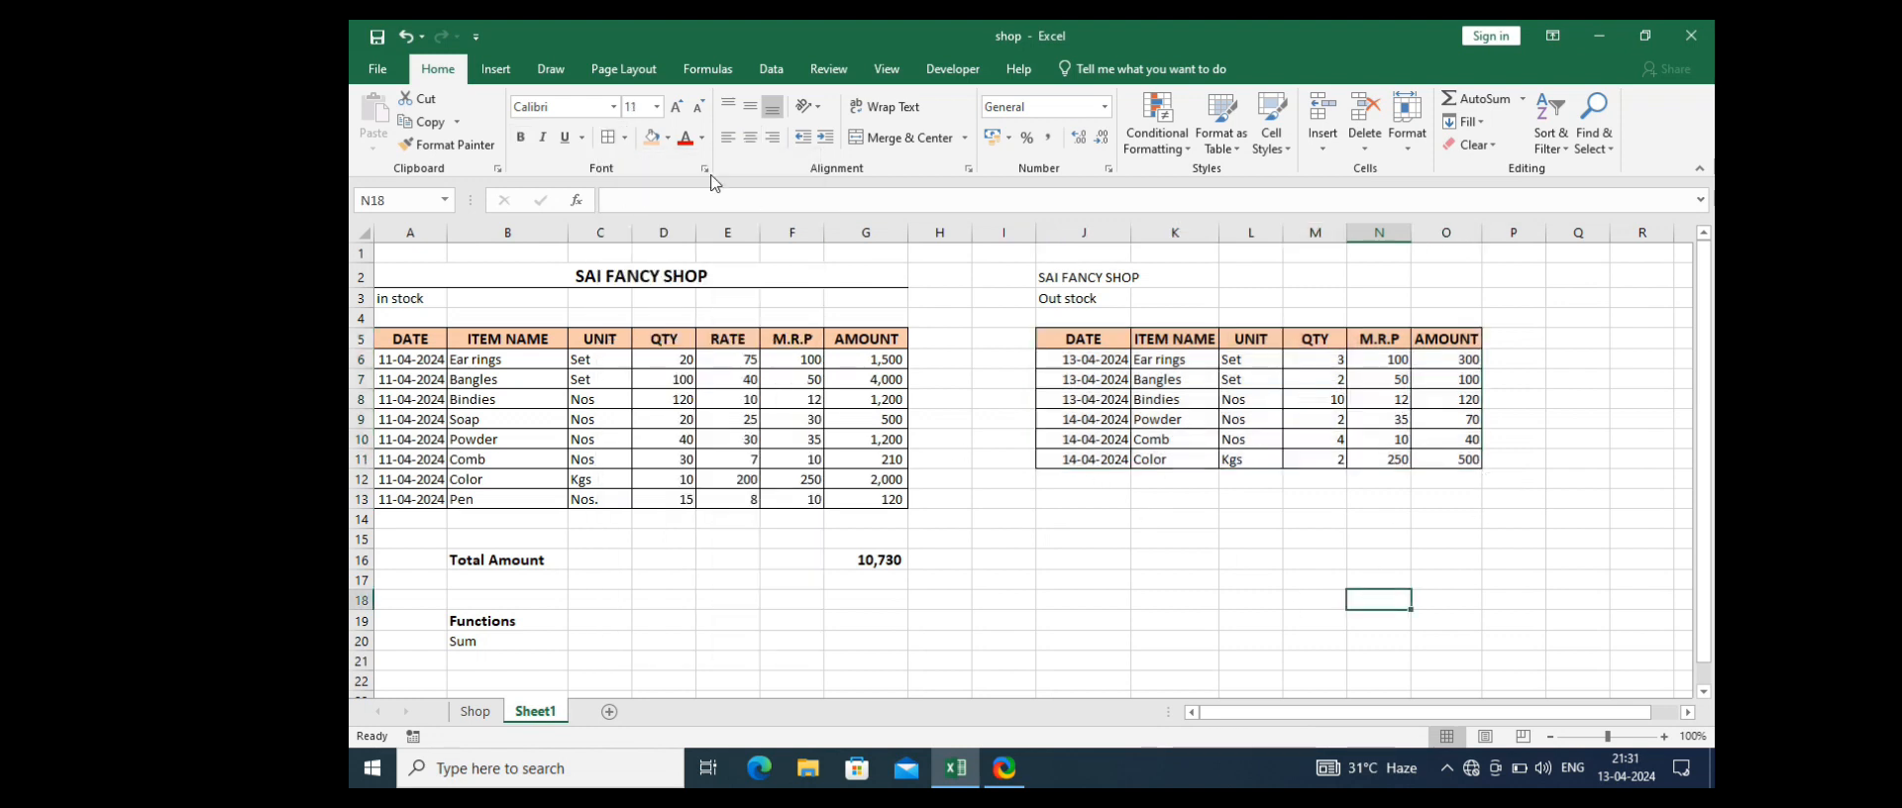
left_click(625, 137)
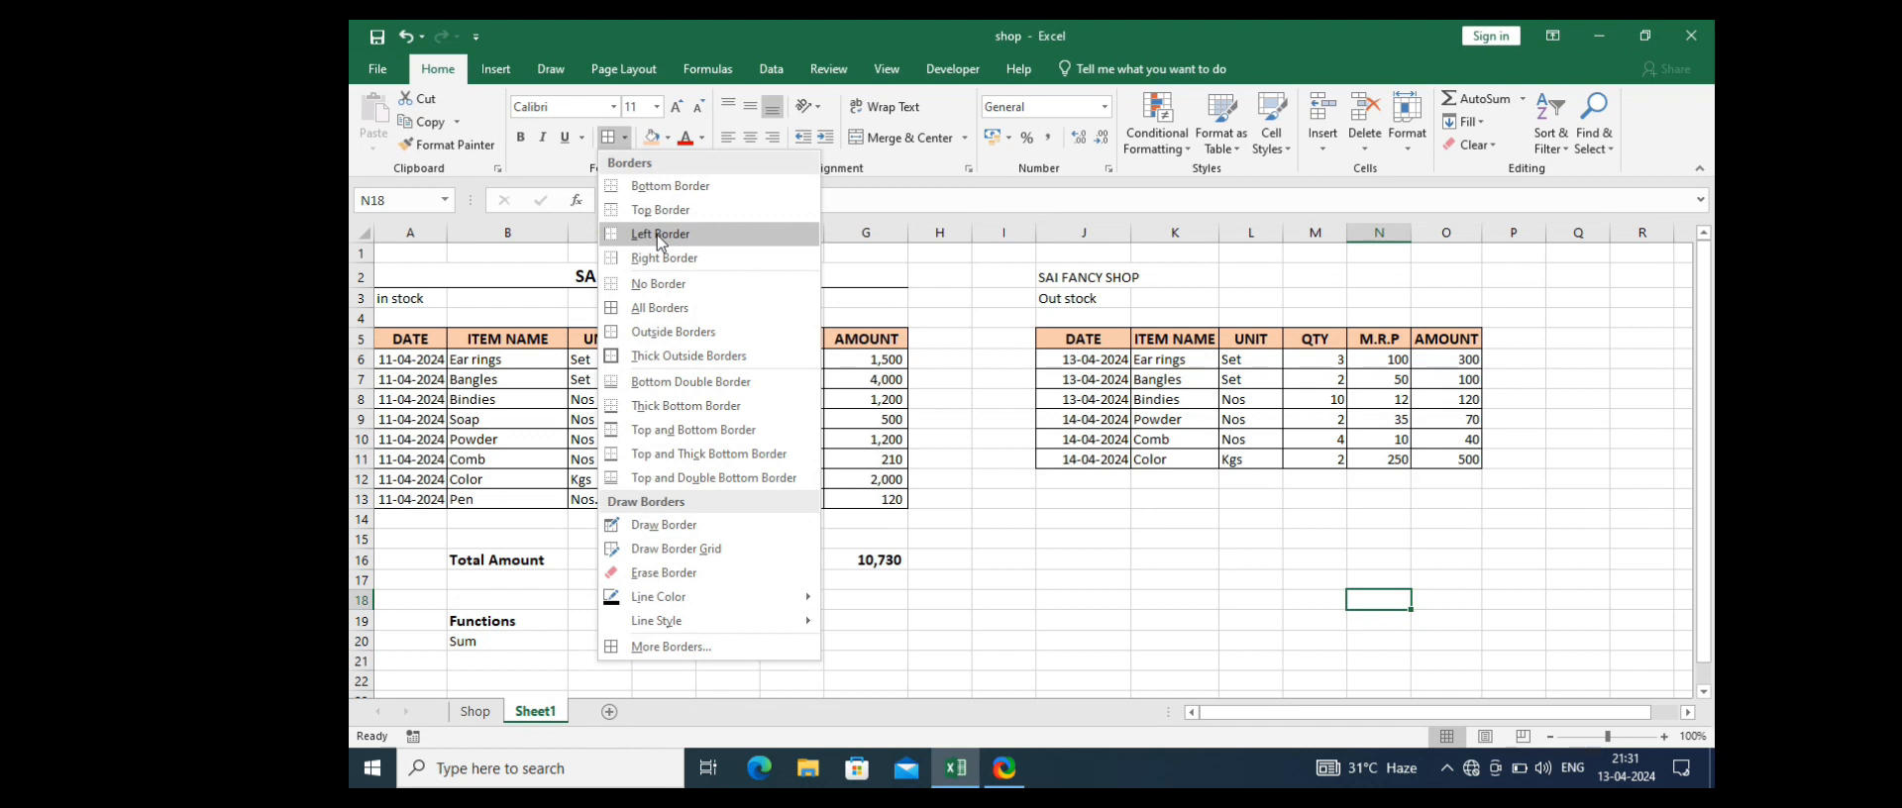
left_click(1243, 465)
left_click(1251, 416)
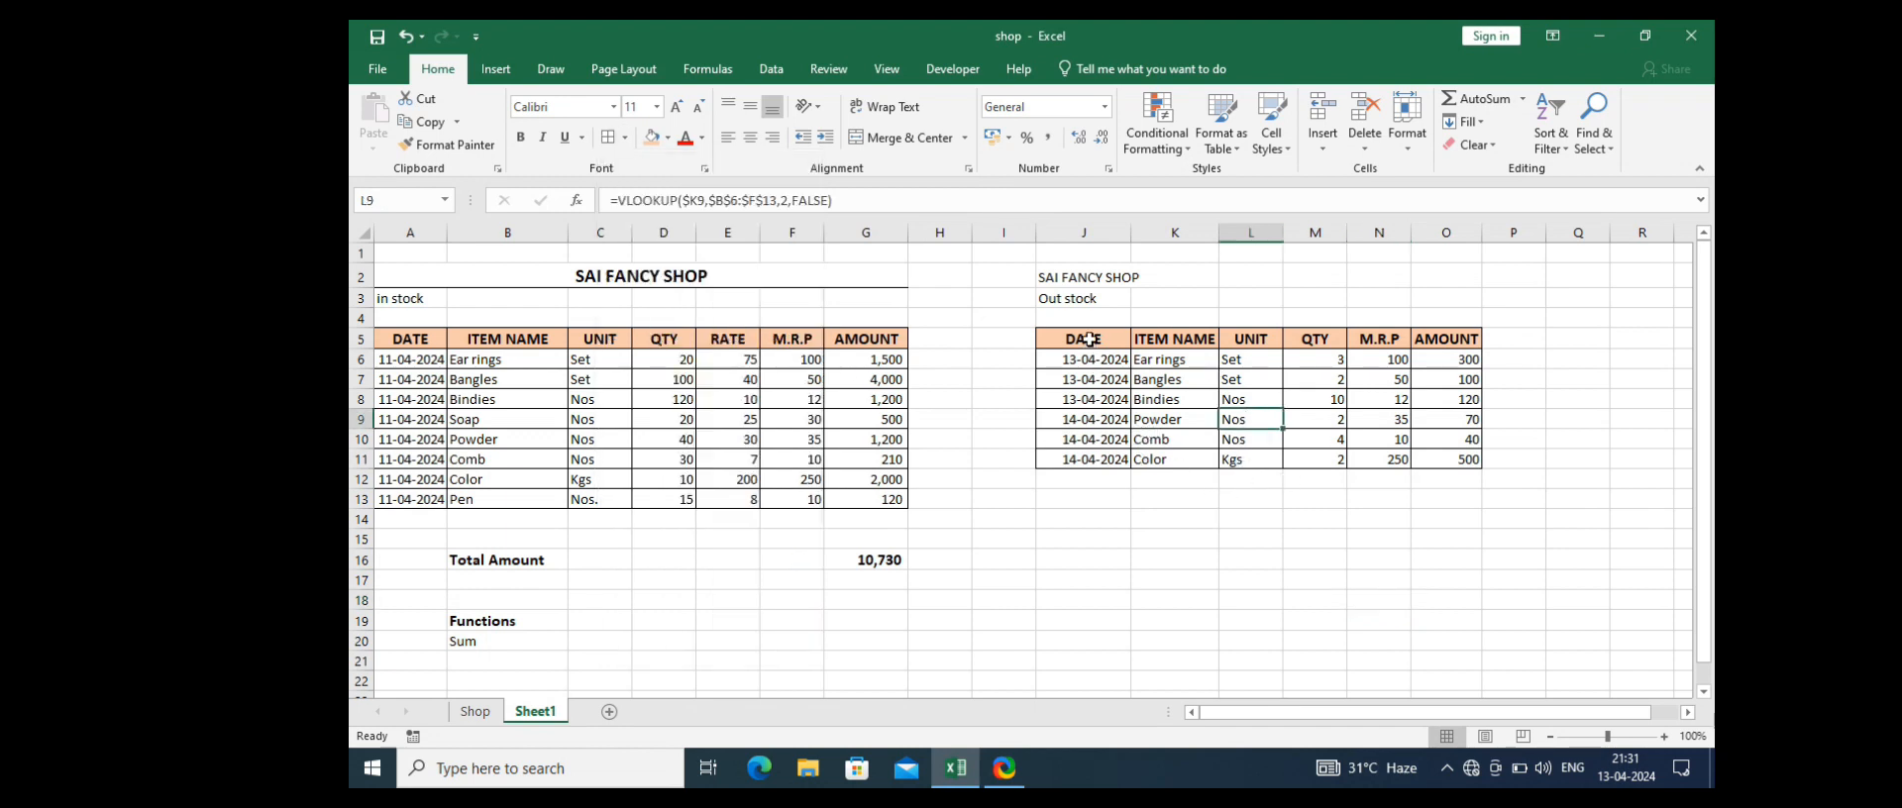
left_click_drag(1090, 340, 1474, 461)
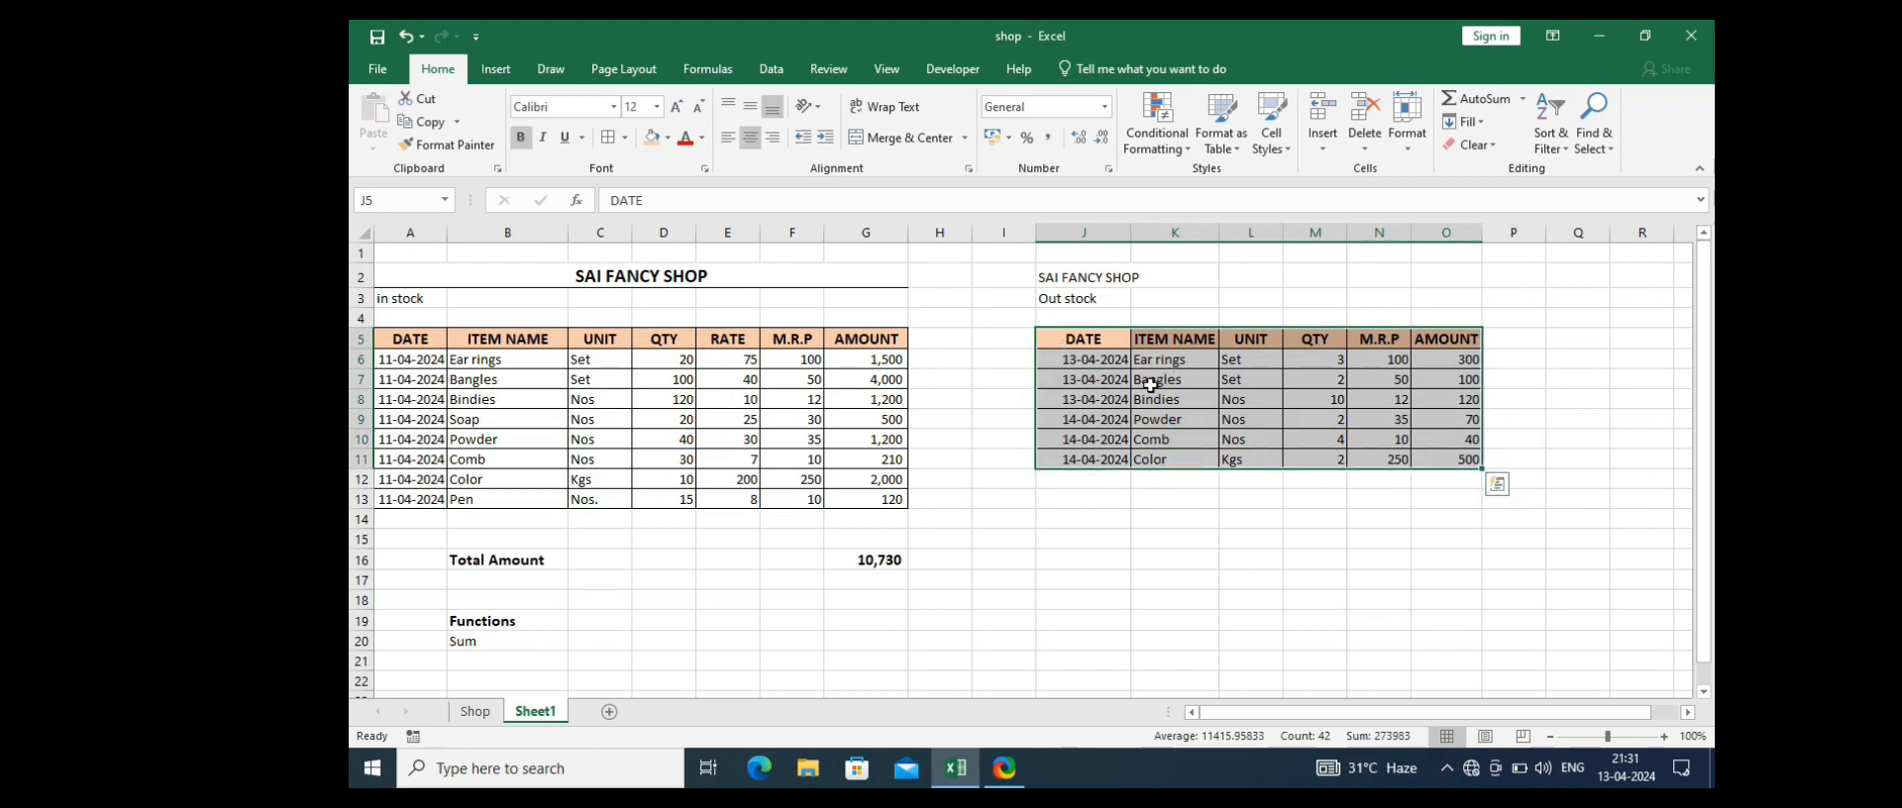
left_click(1248, 539)
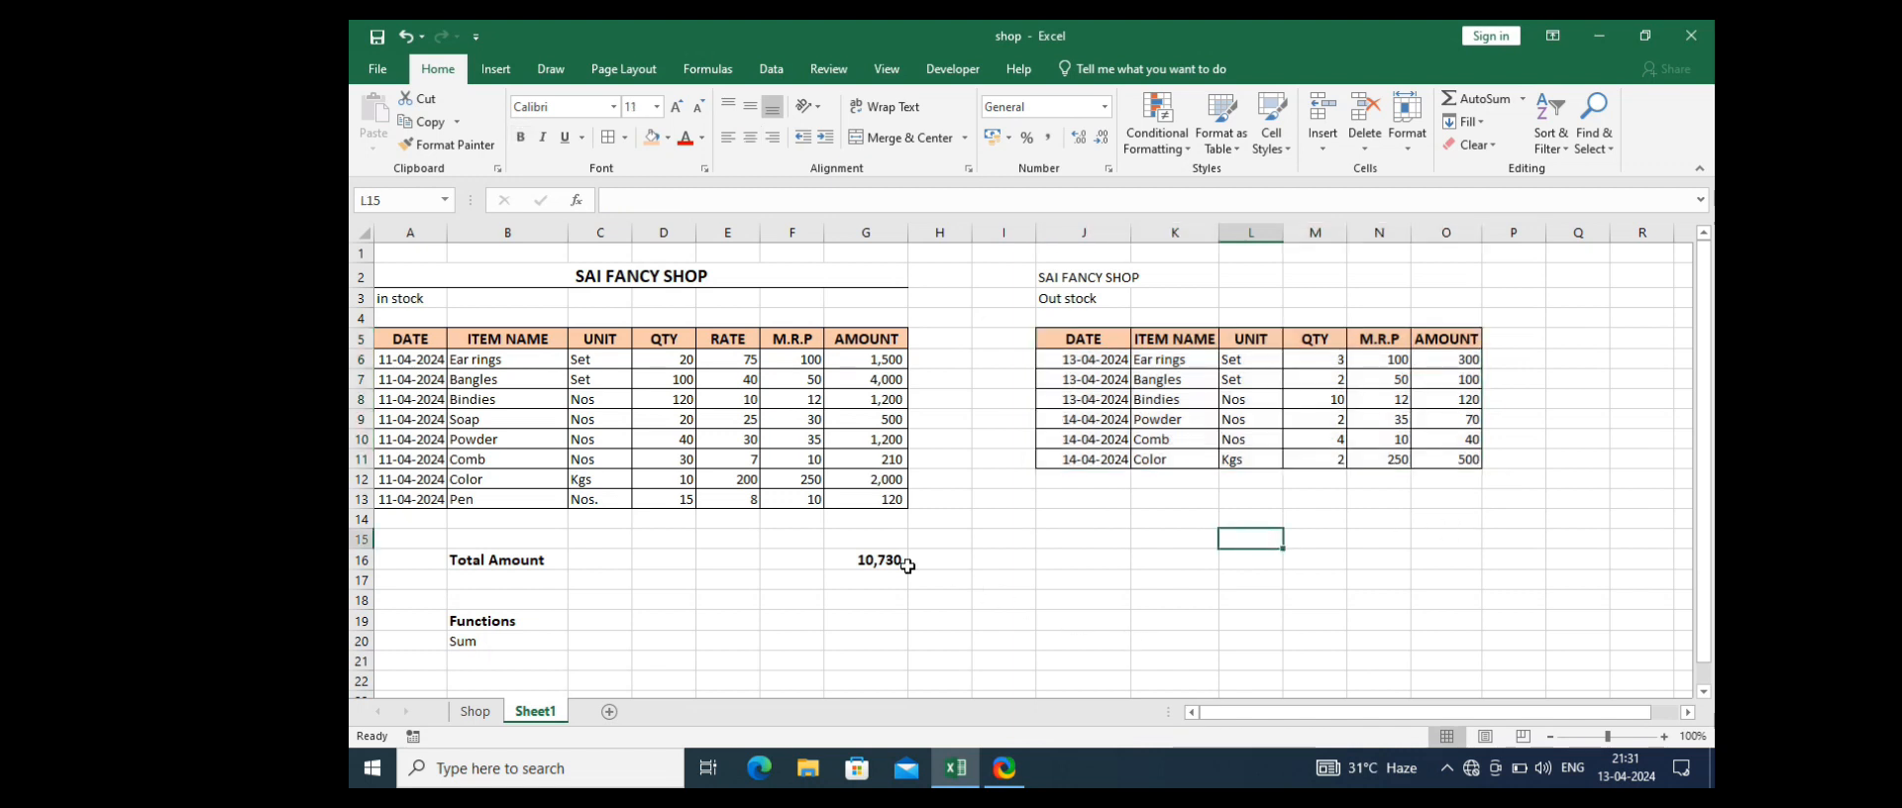
left_click(1446, 538)
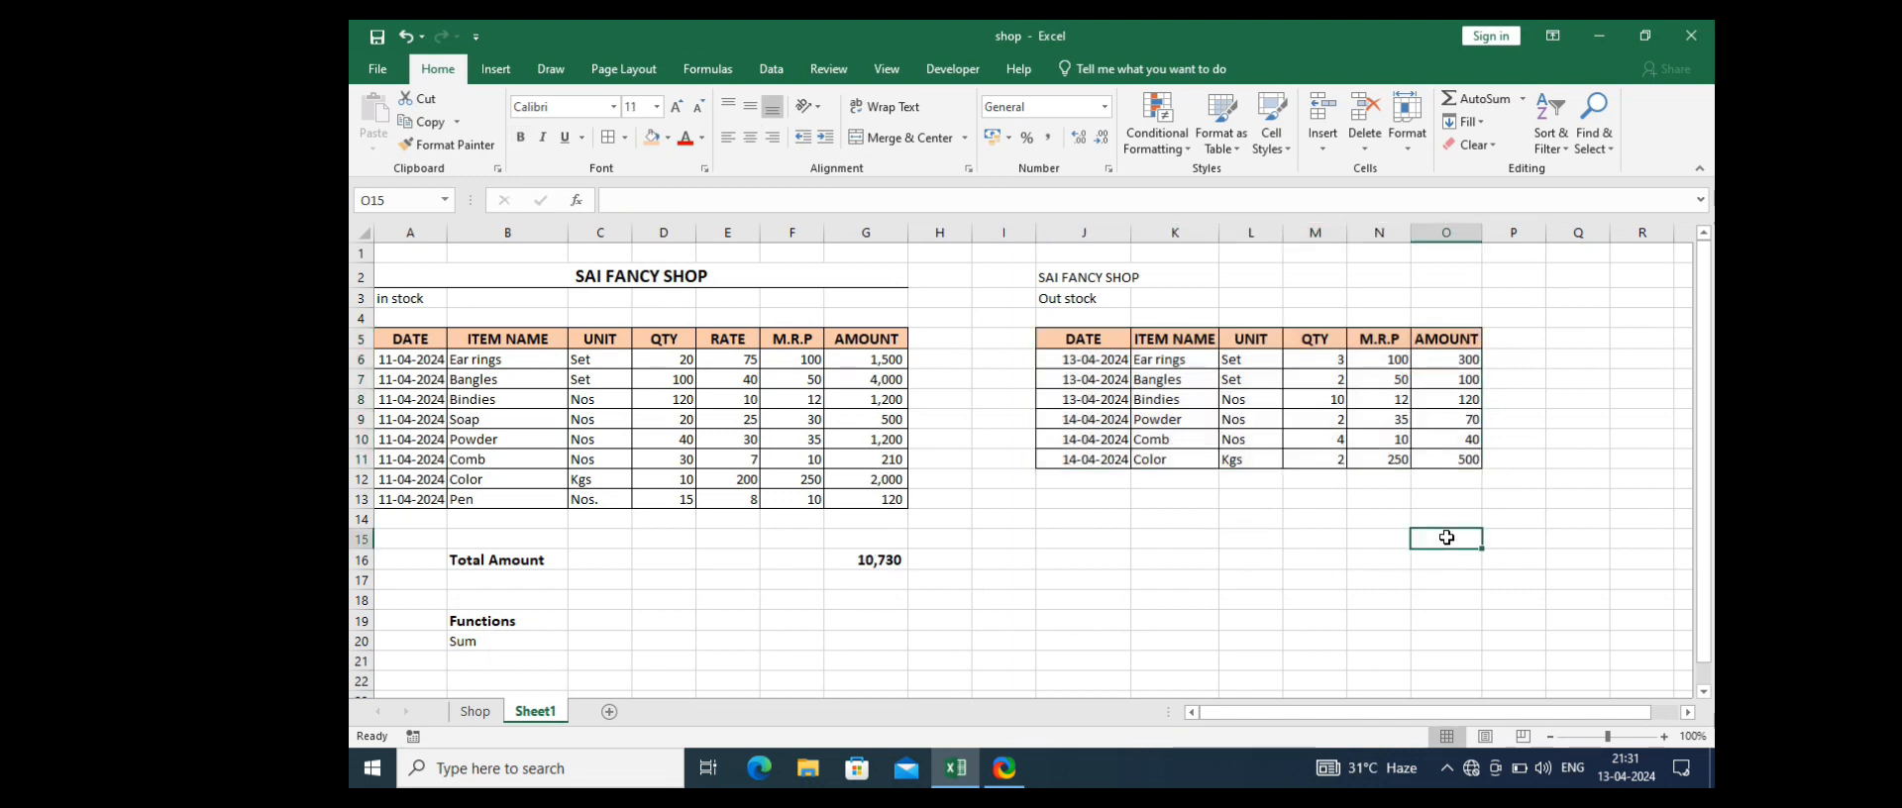
Step: Copy the Total Amount label from B16 to K16 below the out-stock table
left_click(505, 560)
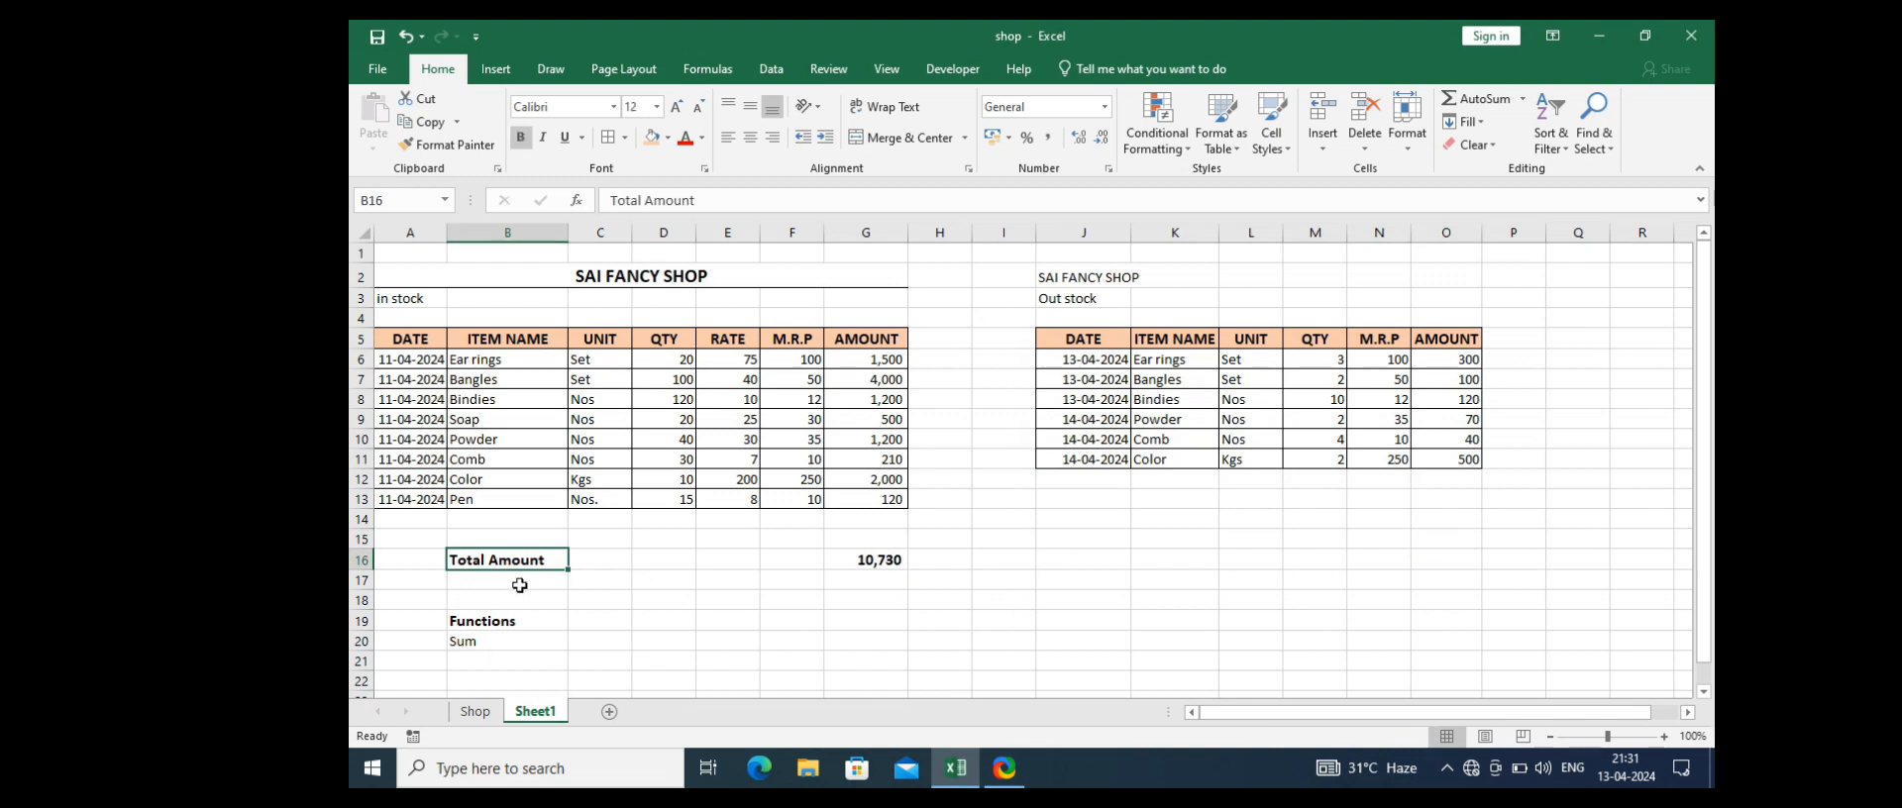
key("ctrl+c")
left_click(1070, 562)
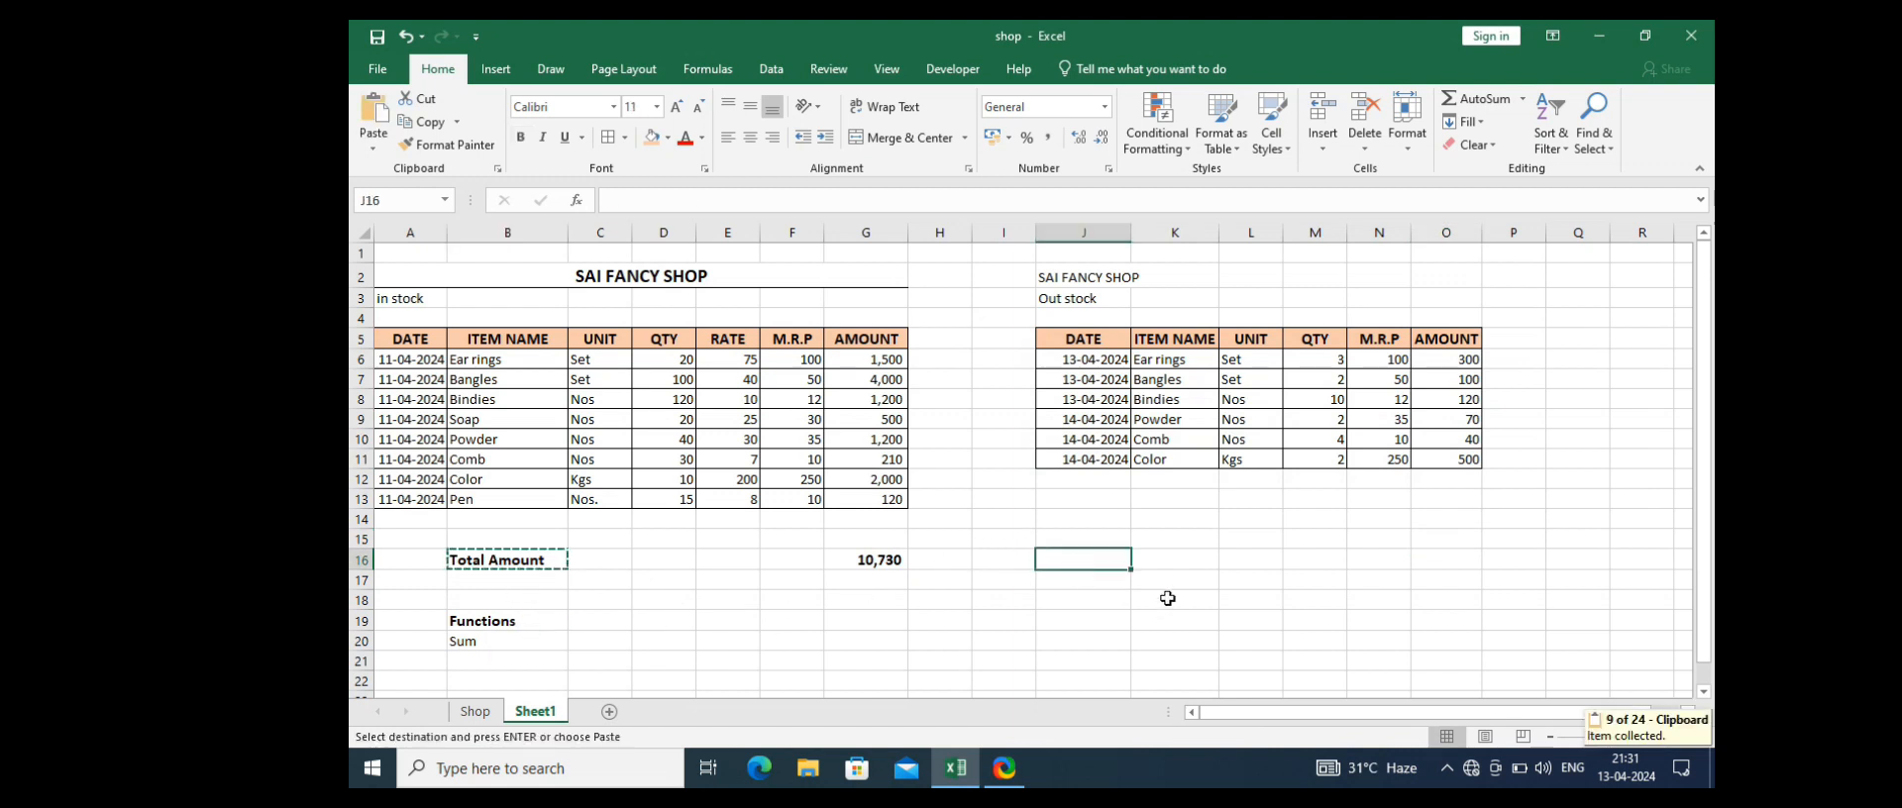
left_click(1159, 562)
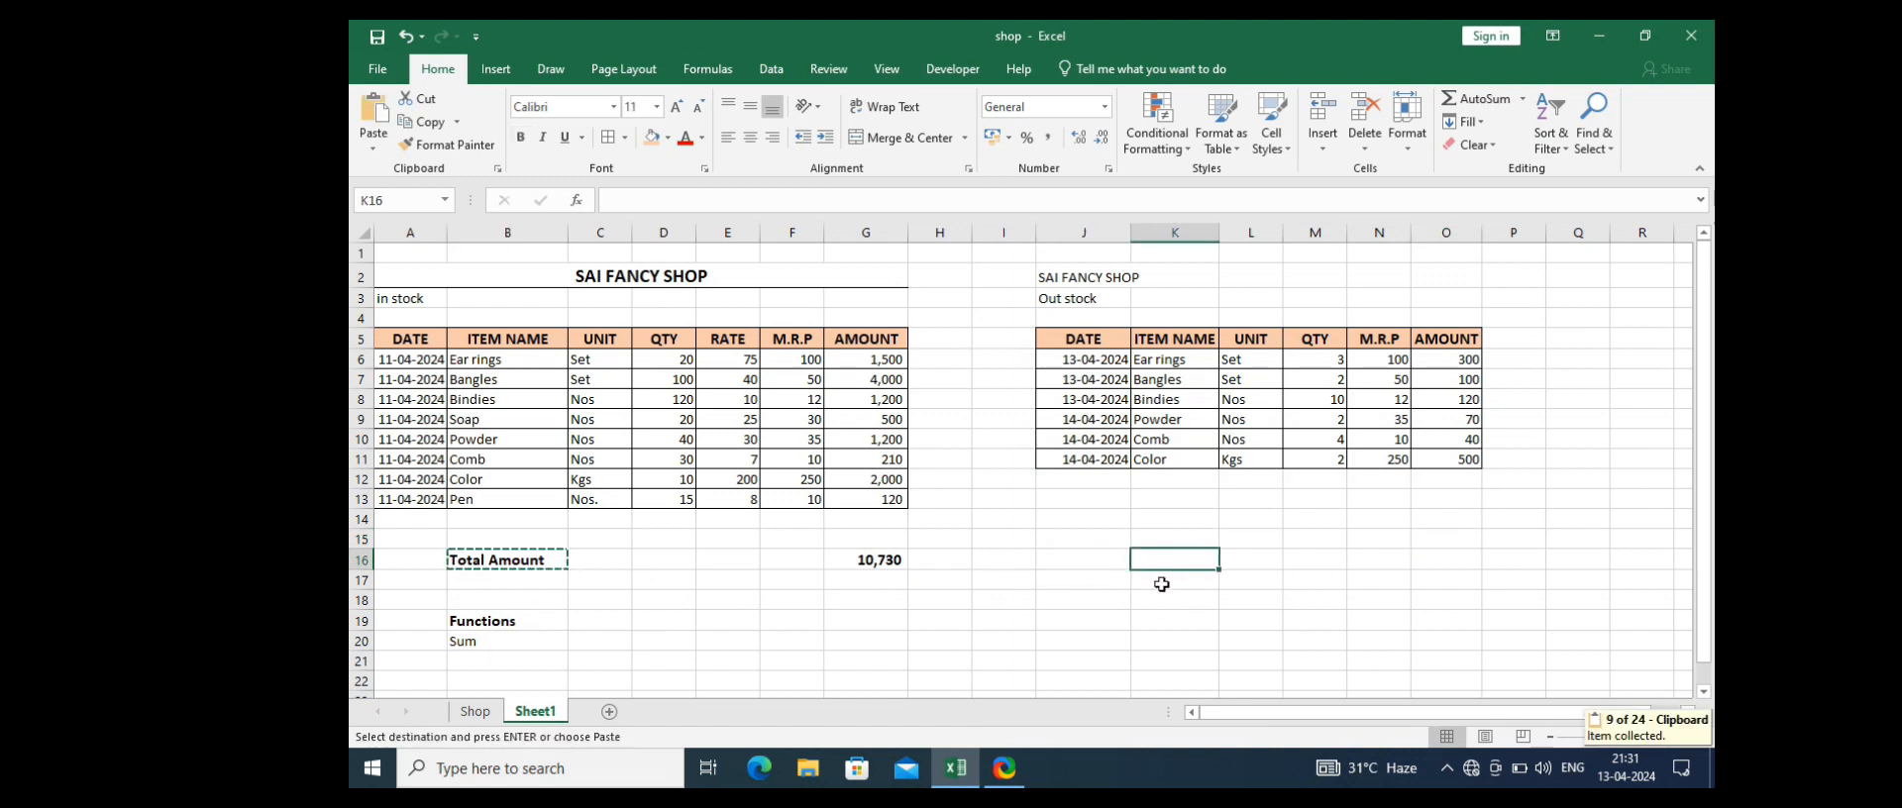
key("ctrl+v")
left_click(1253, 586)
Step: Enter =SUM(O6:O11) in cell O16 to total the out-stock amounts
left_click(1442, 557)
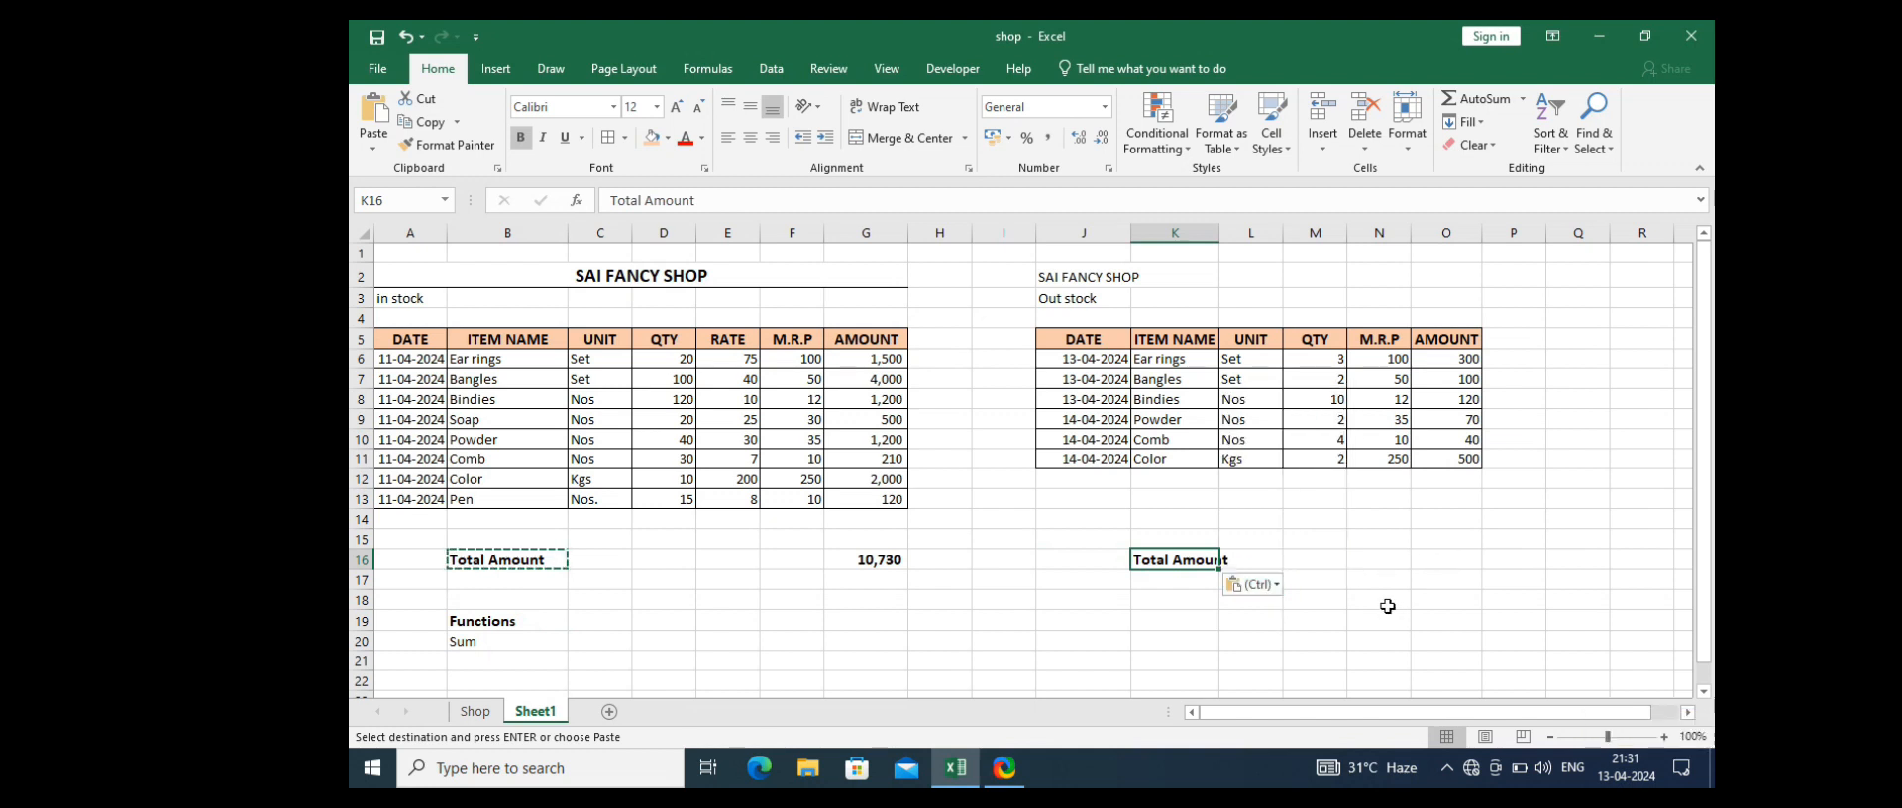
left_click(1422, 561)
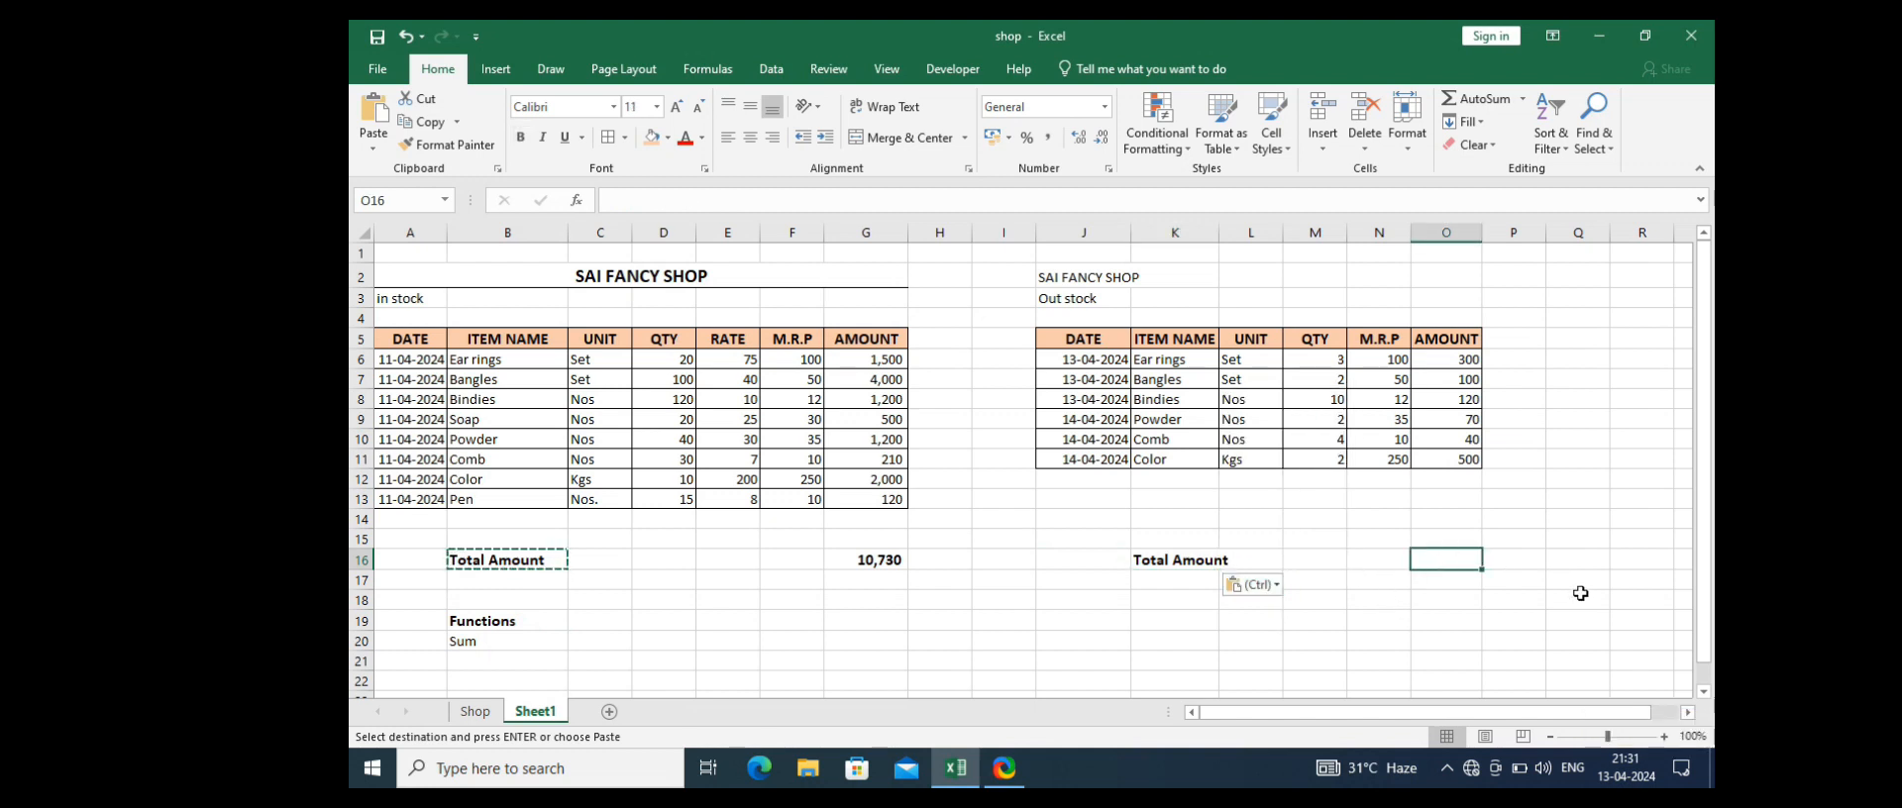
type("=sum")
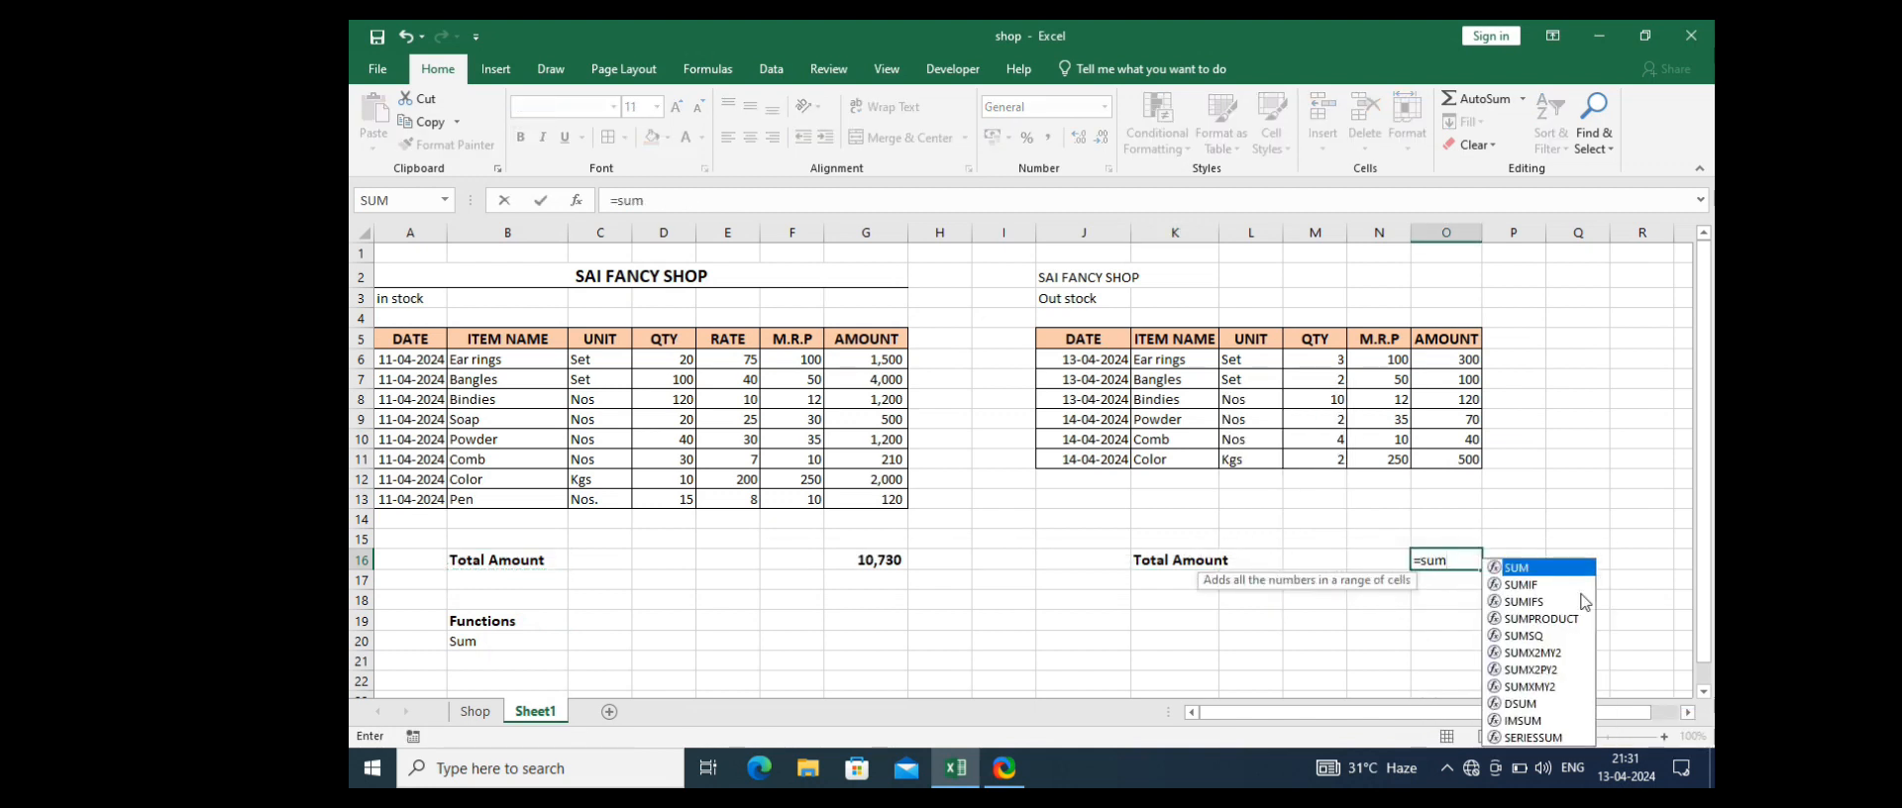
type("(")
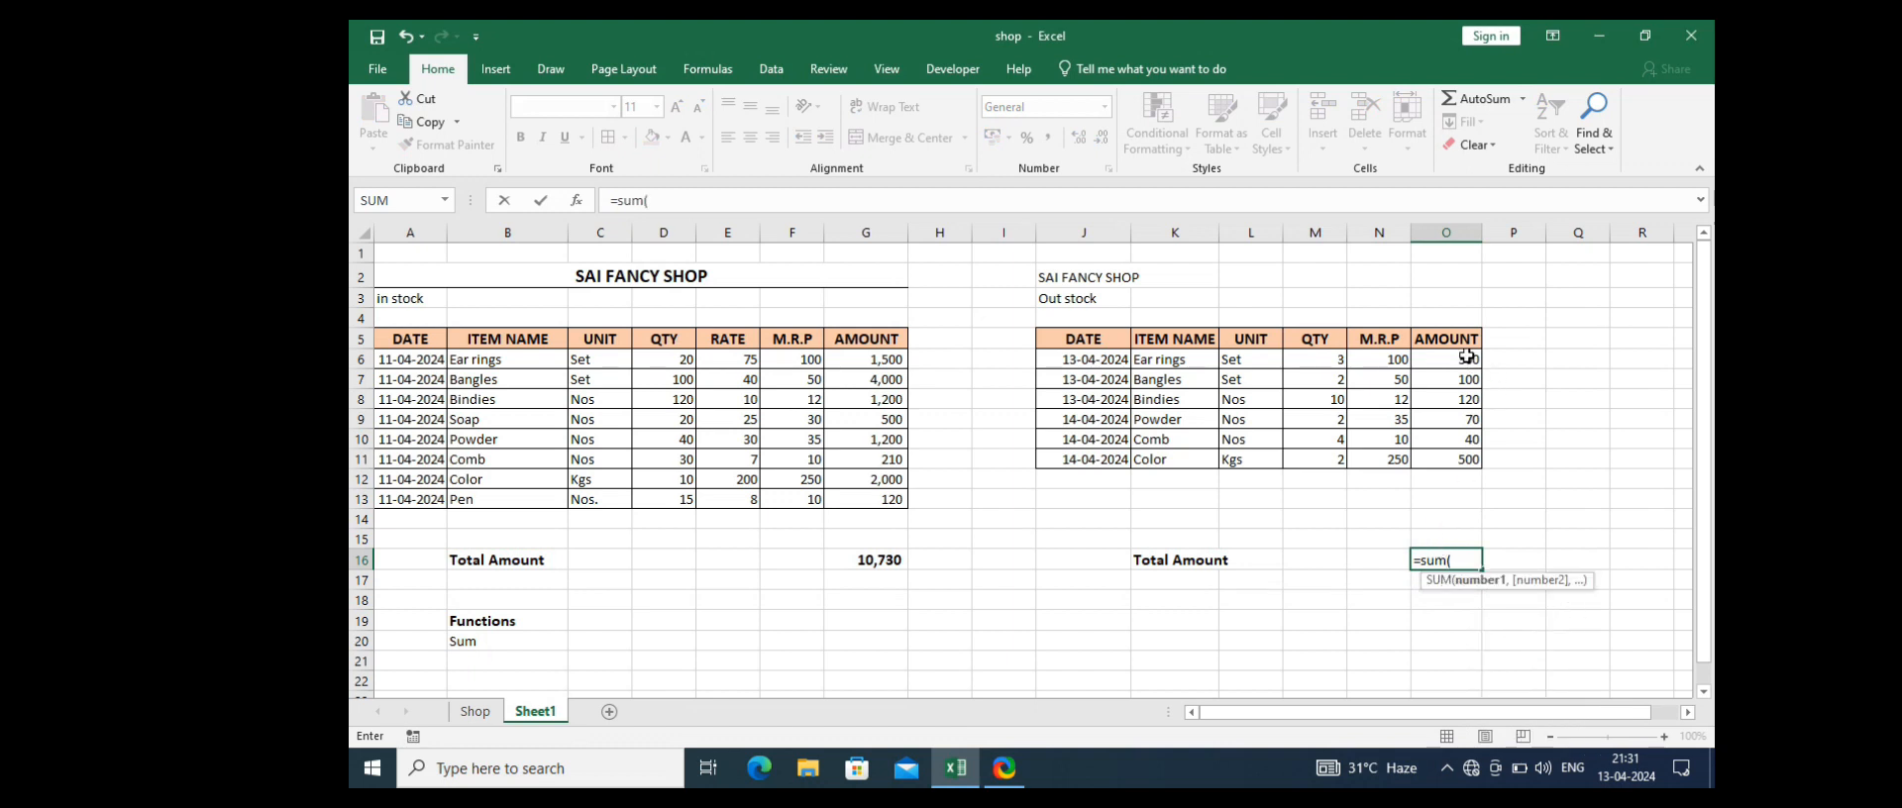
left_click_drag(1467, 357, 1466, 463)
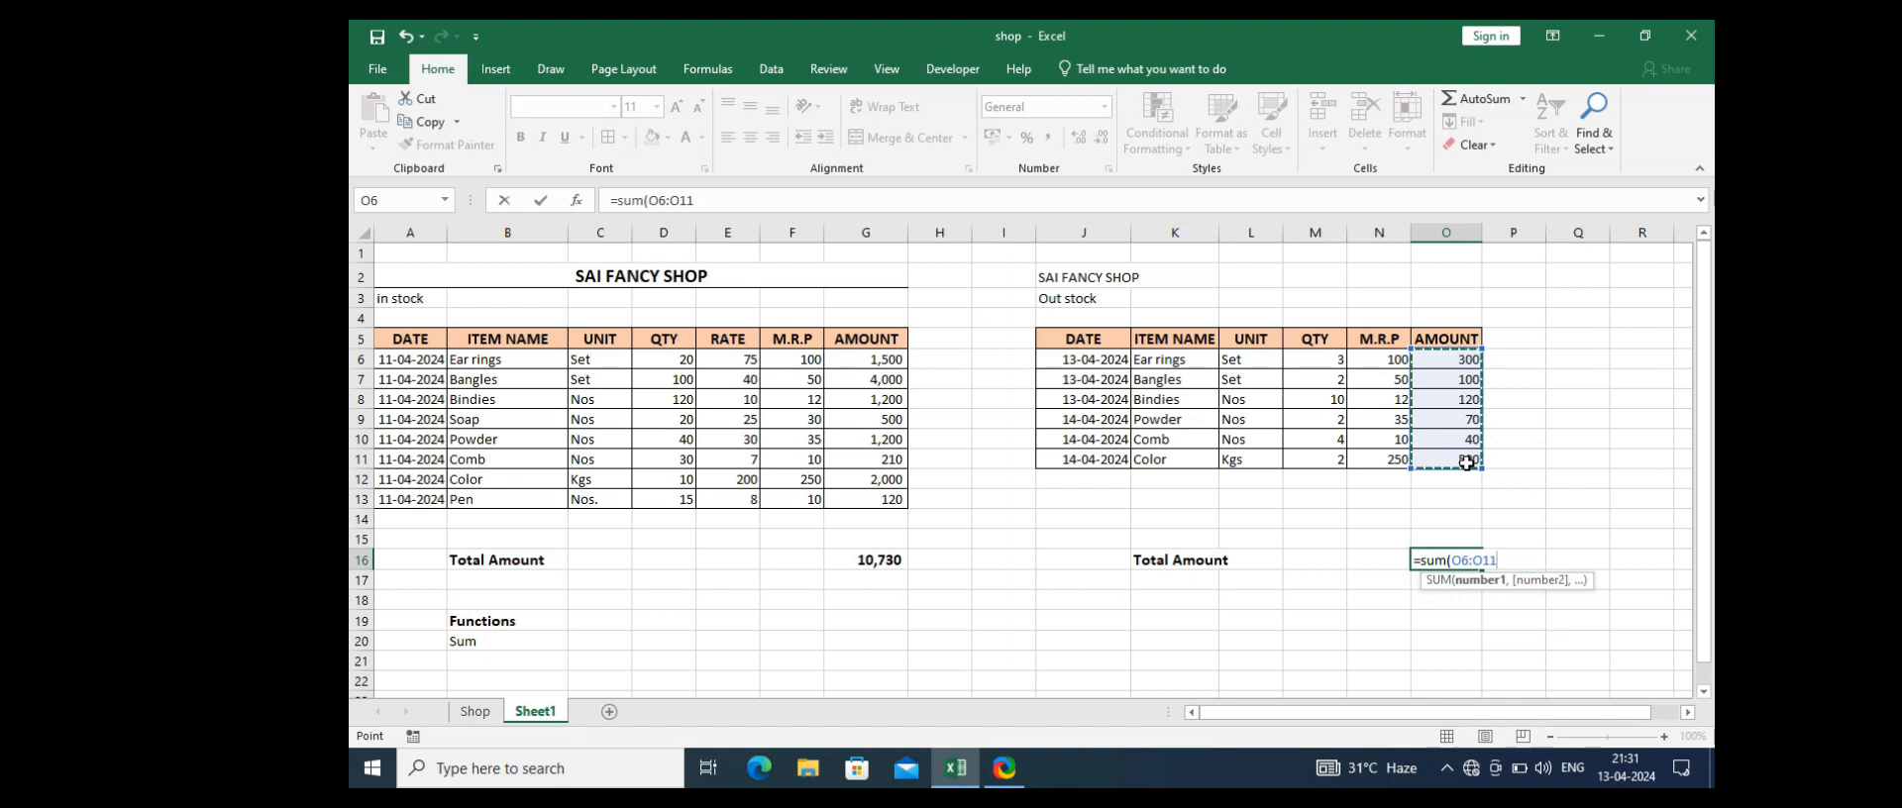
type(")")
key("Return")
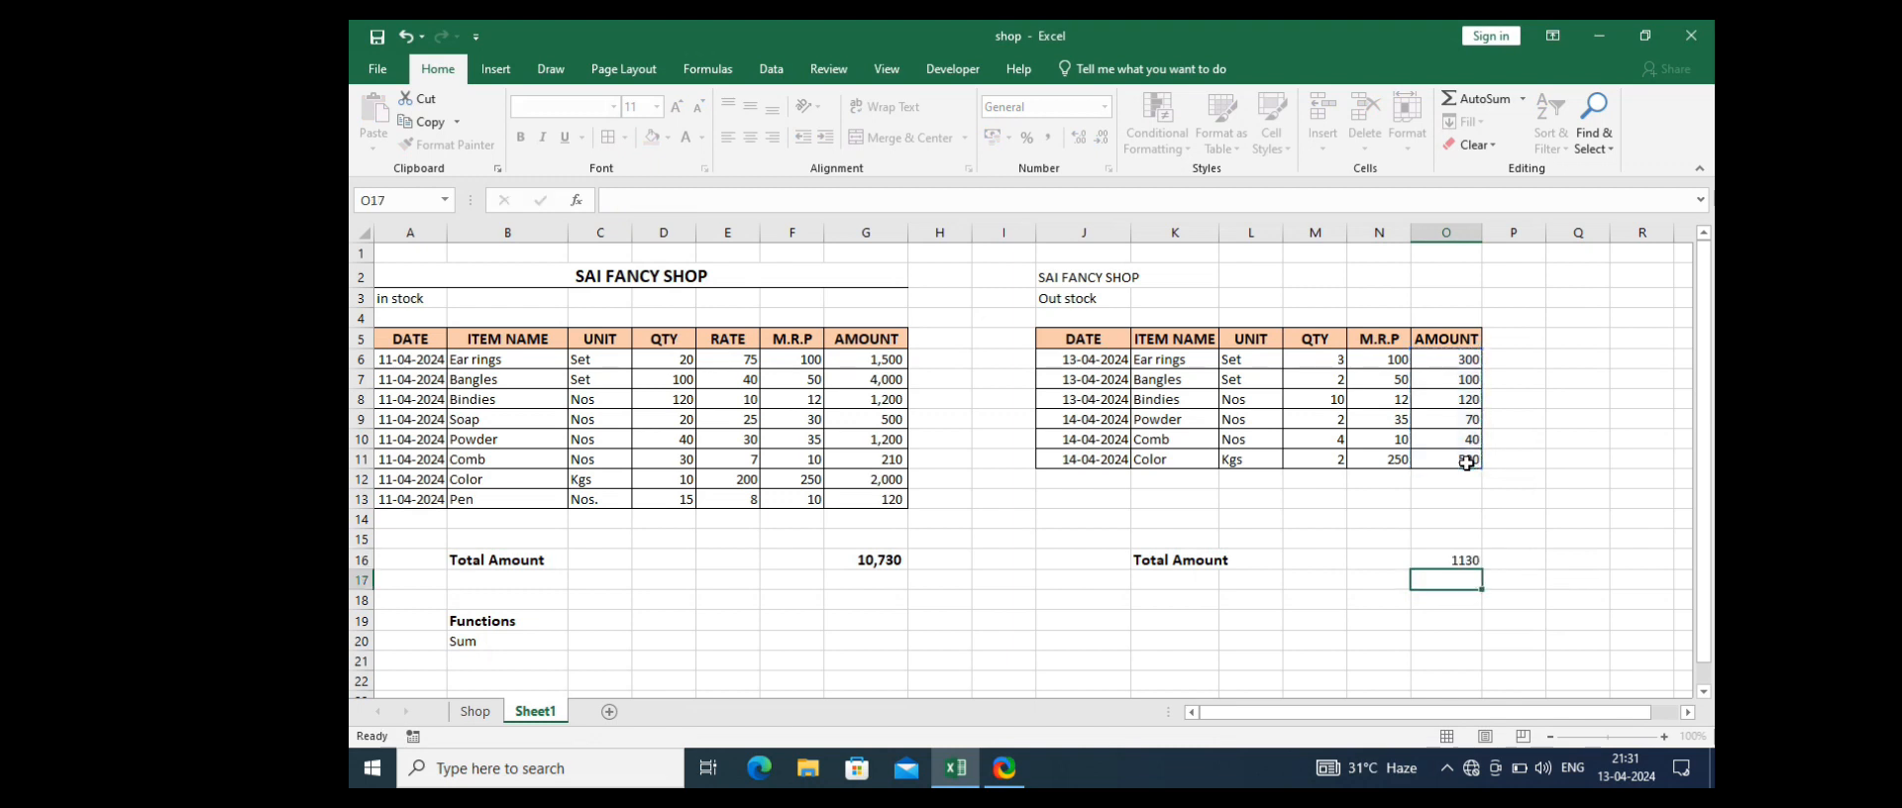
Step: Extend the range of the SUM formula in O16 to O6:O14
double_click(1467, 557)
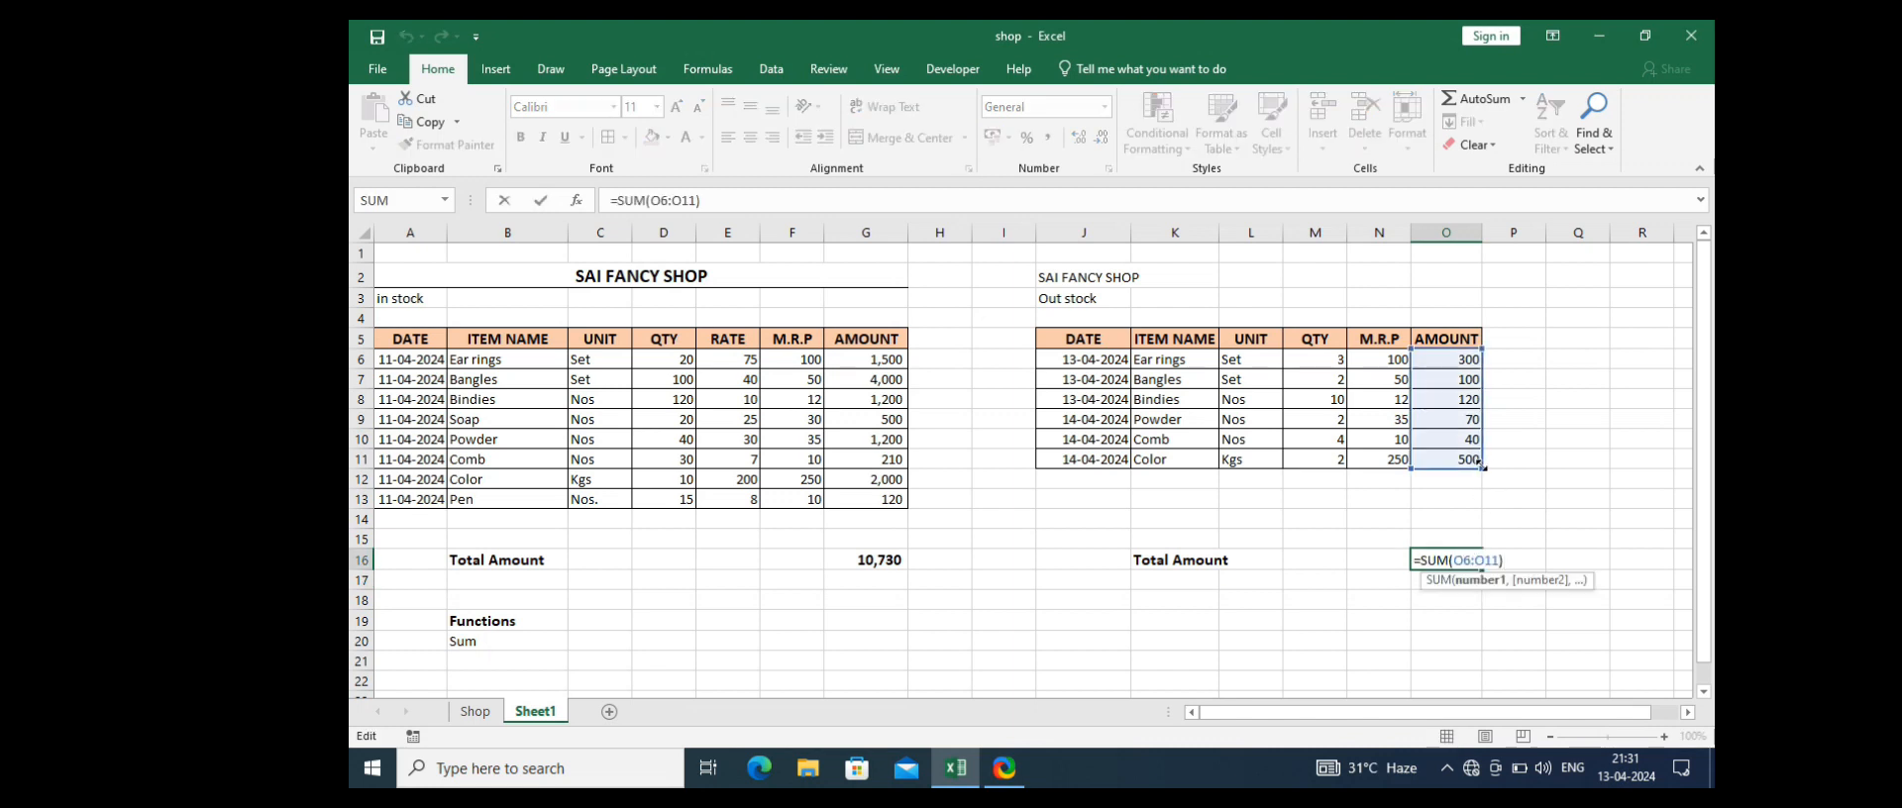
left_click_drag(1478, 480, 1482, 532)
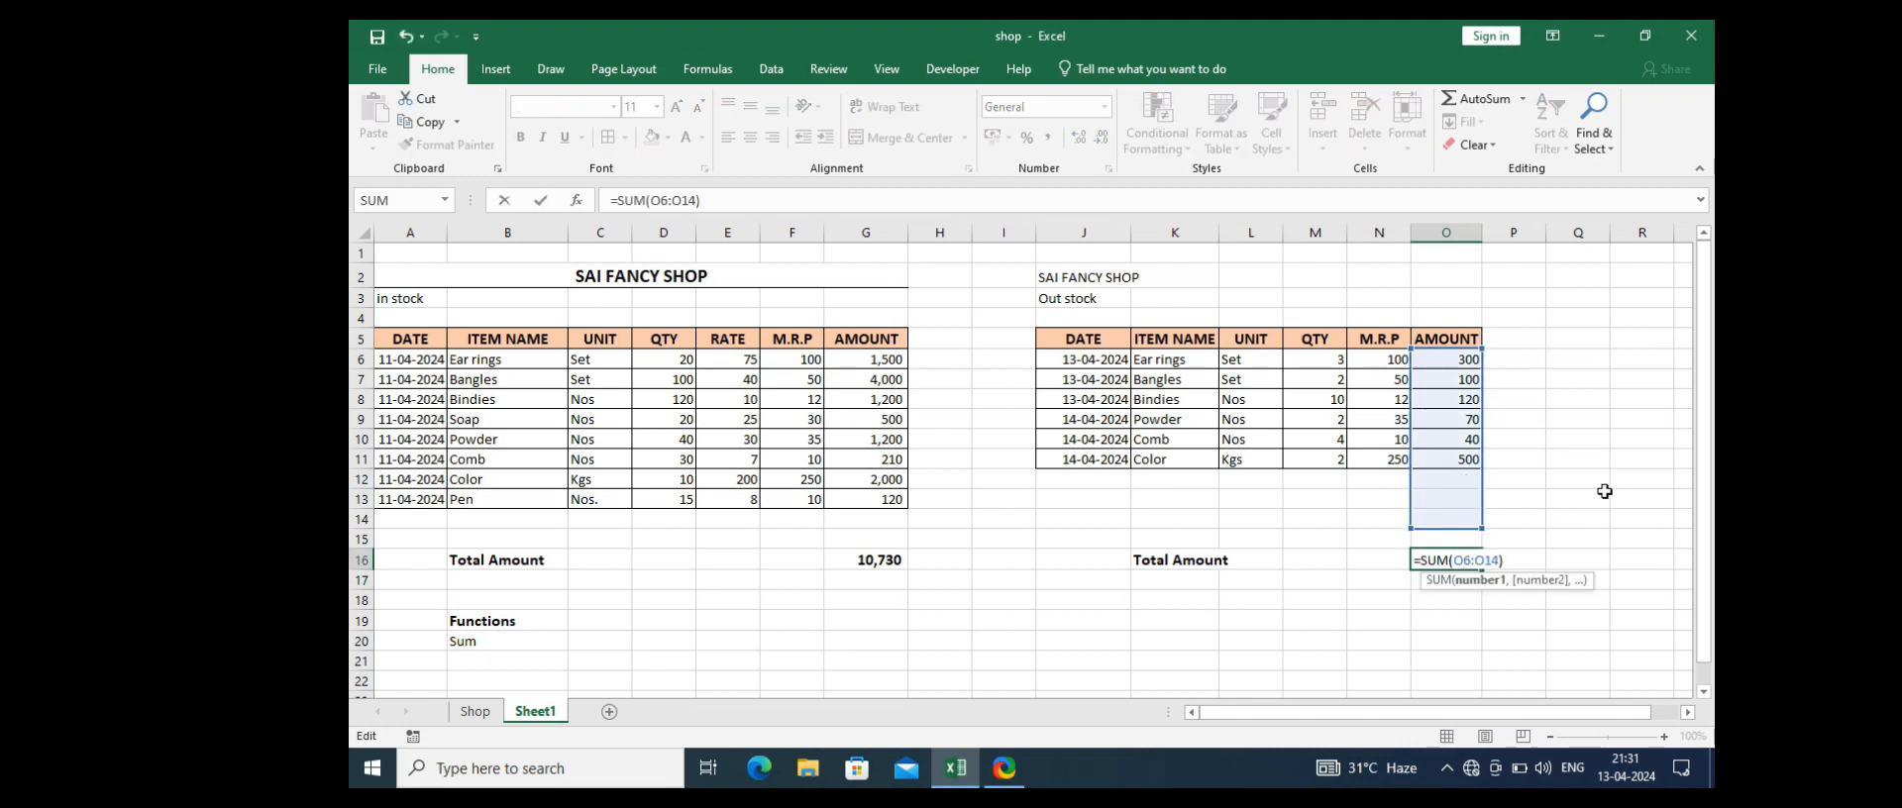
key("Return")
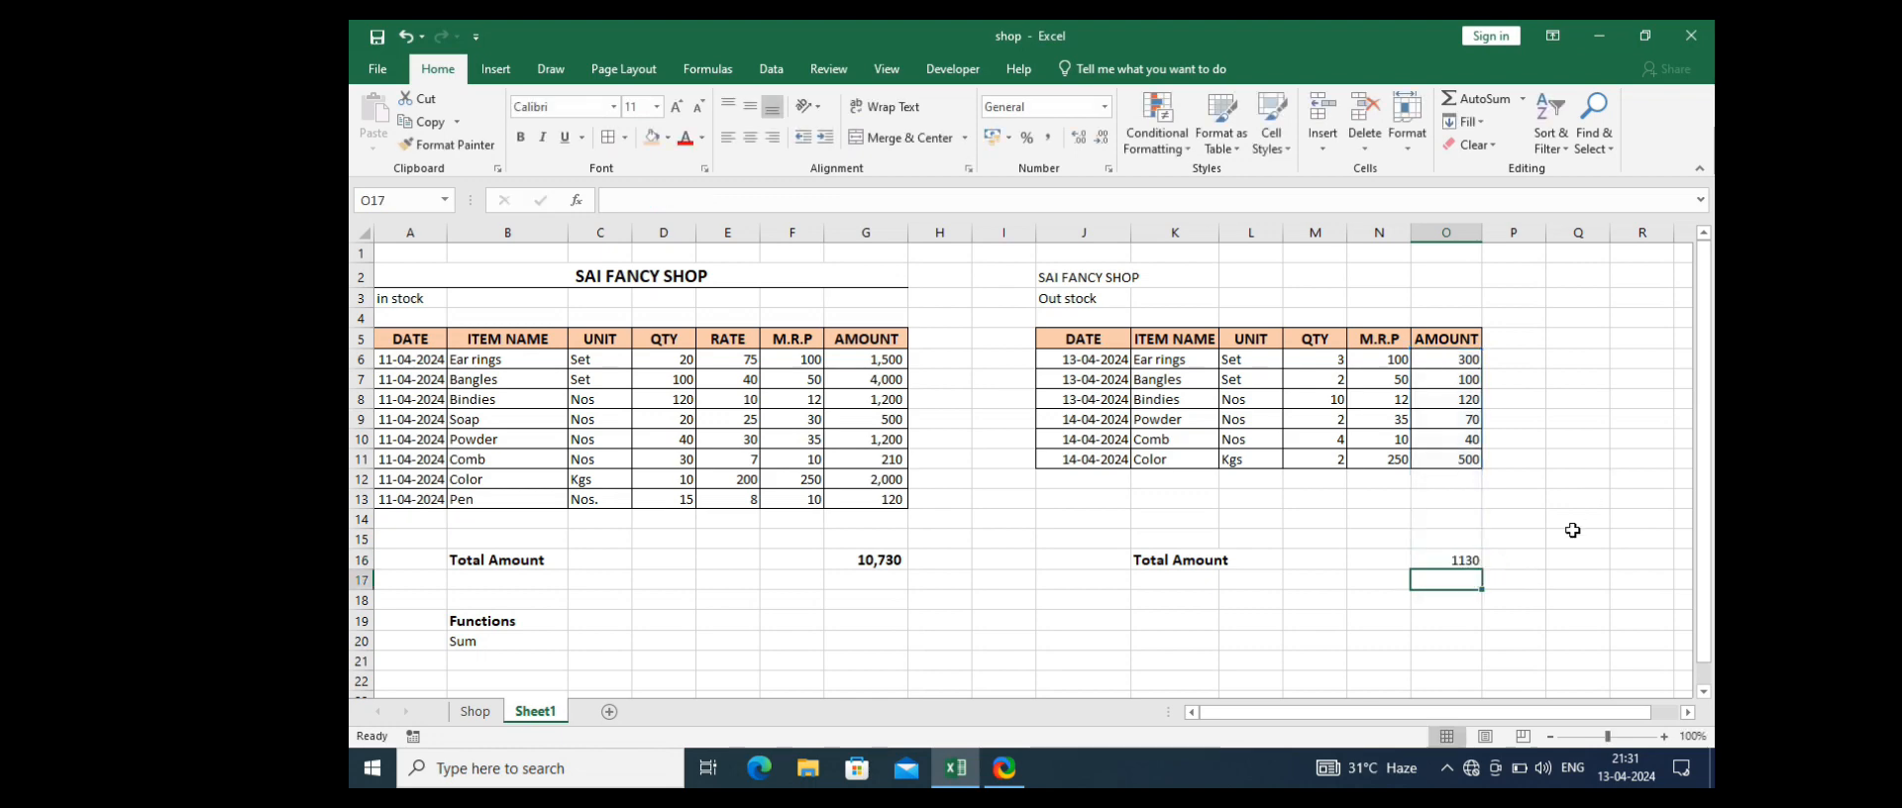
double_click(1470, 556)
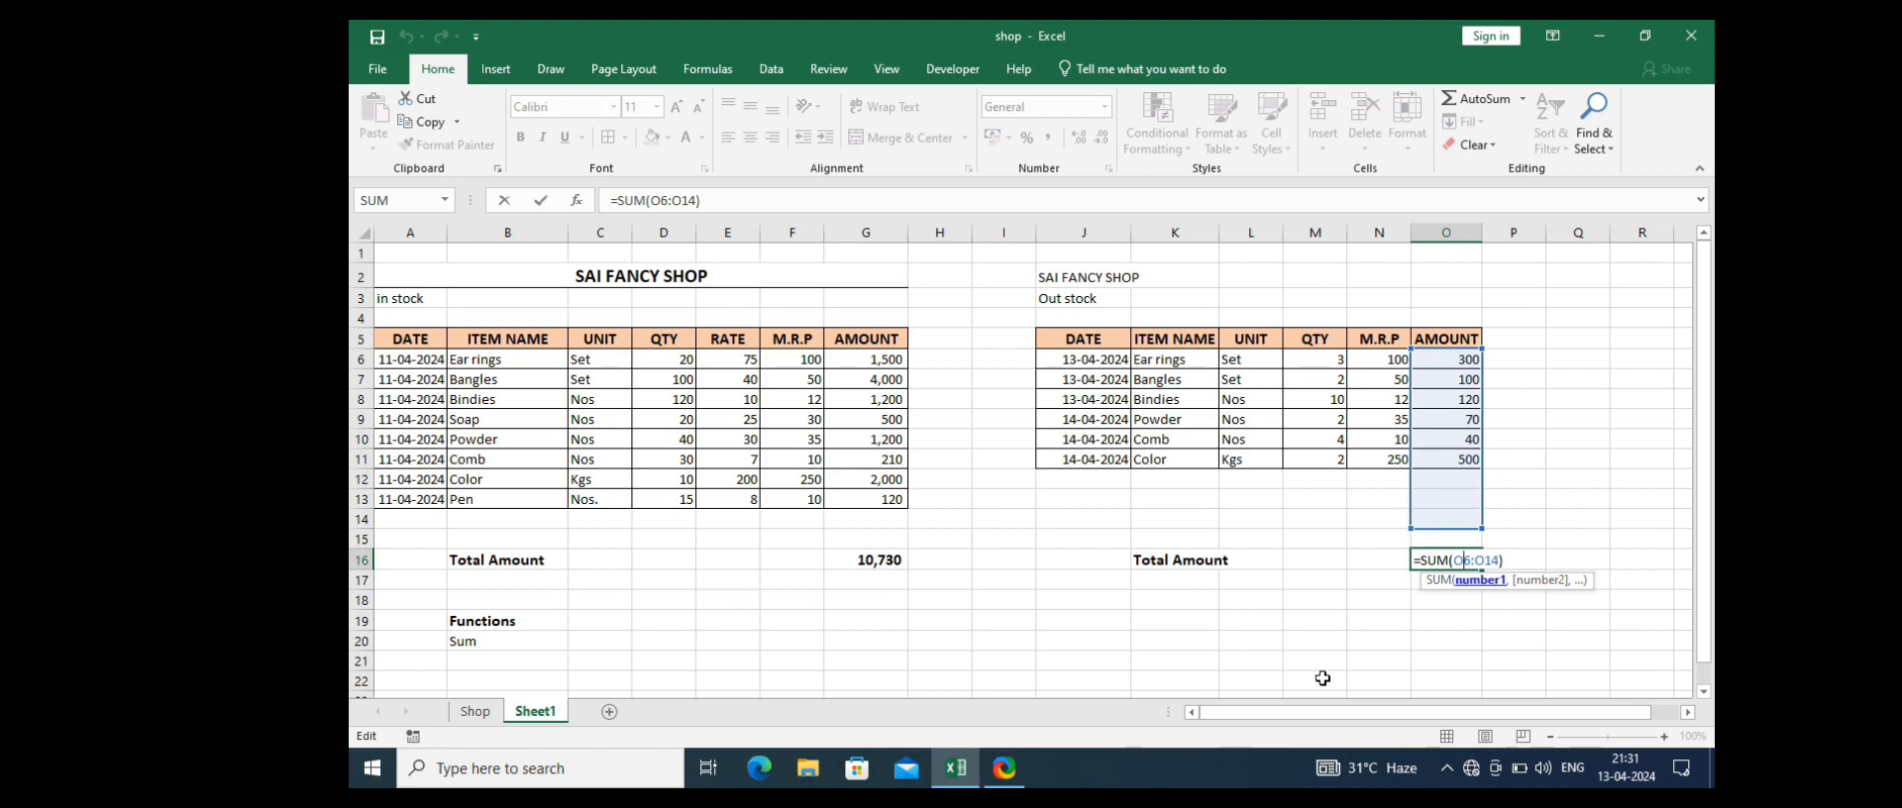
key("ctrl+Return")
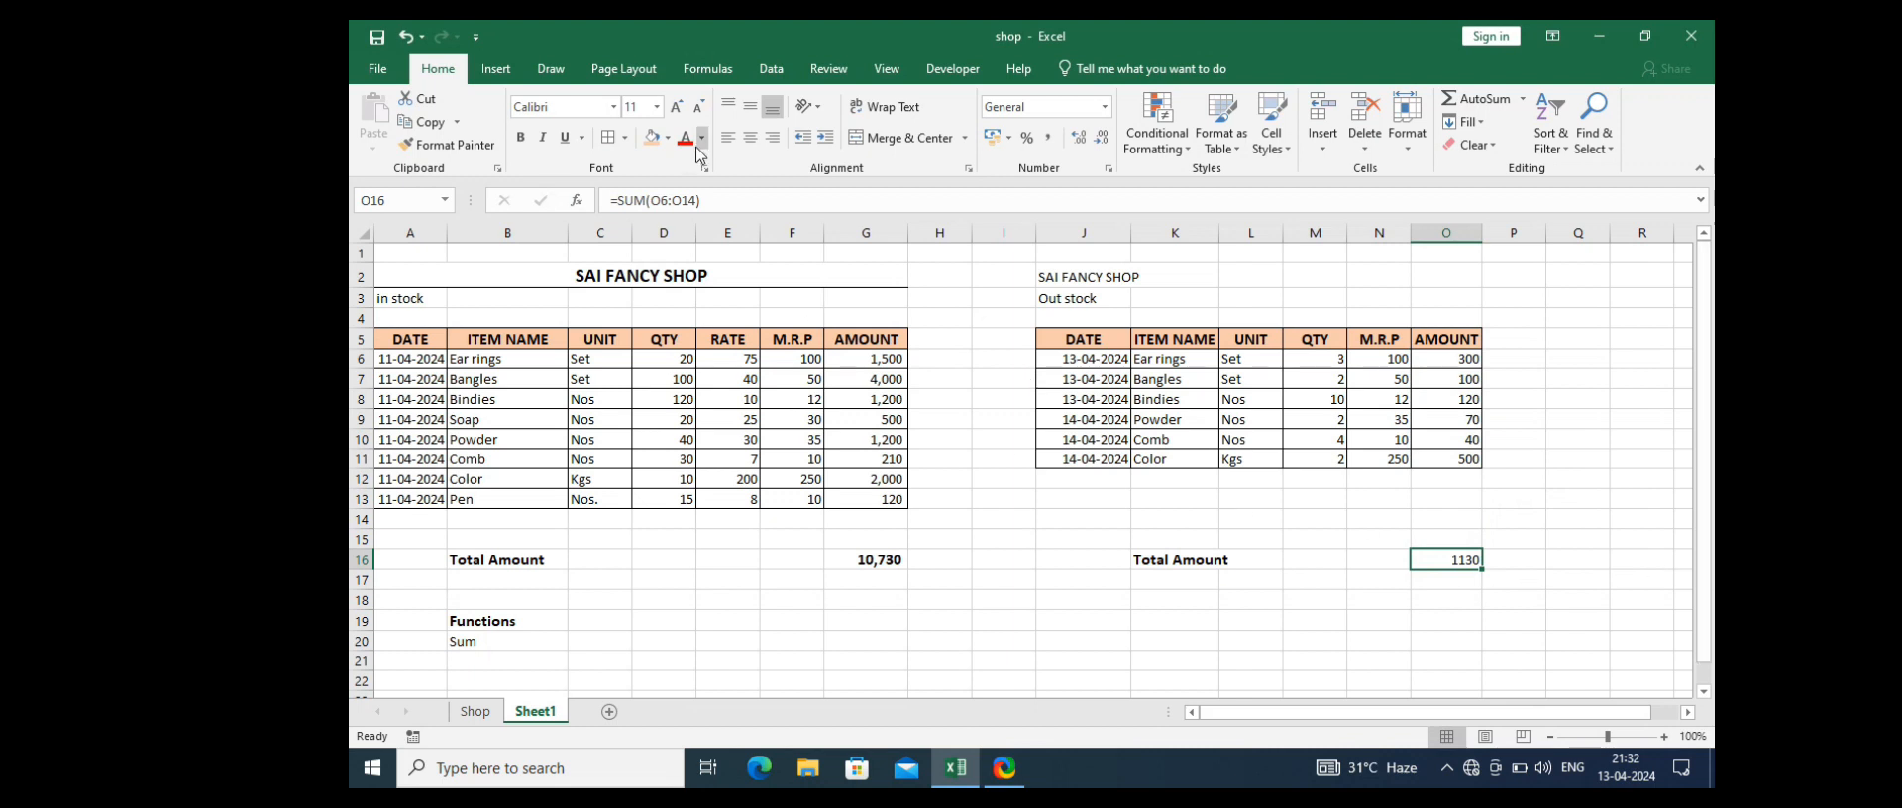
Step: Format the out-stock total in O16 as bold with comma style and no decimal places
left_click(520, 137)
left_click(543, 137)
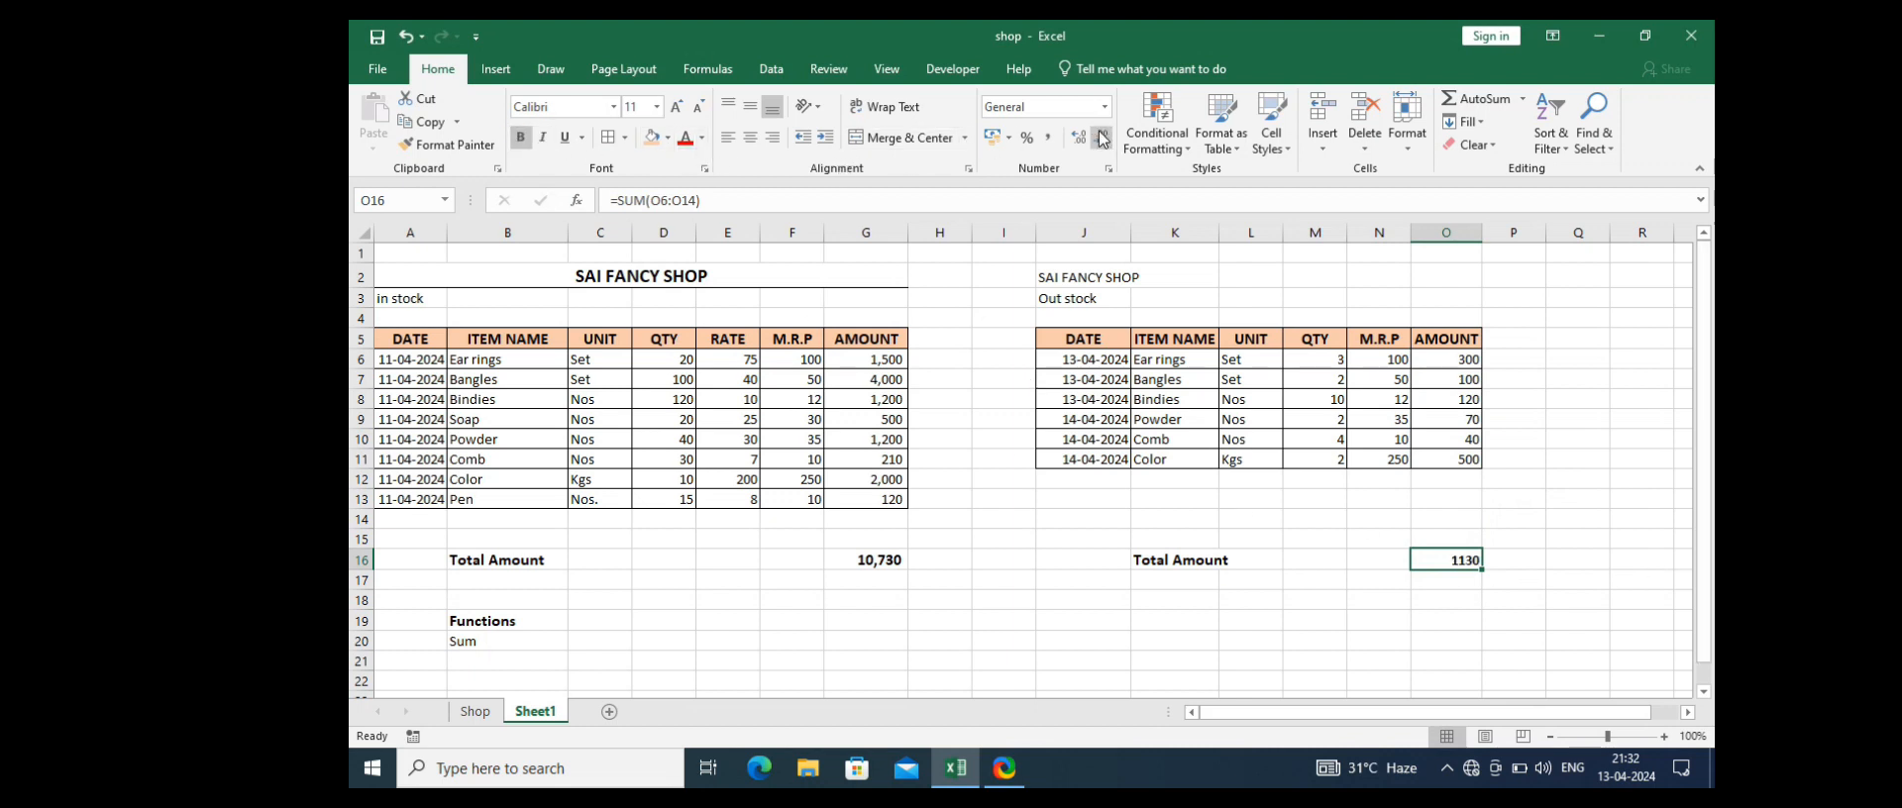
left_click(1050, 141)
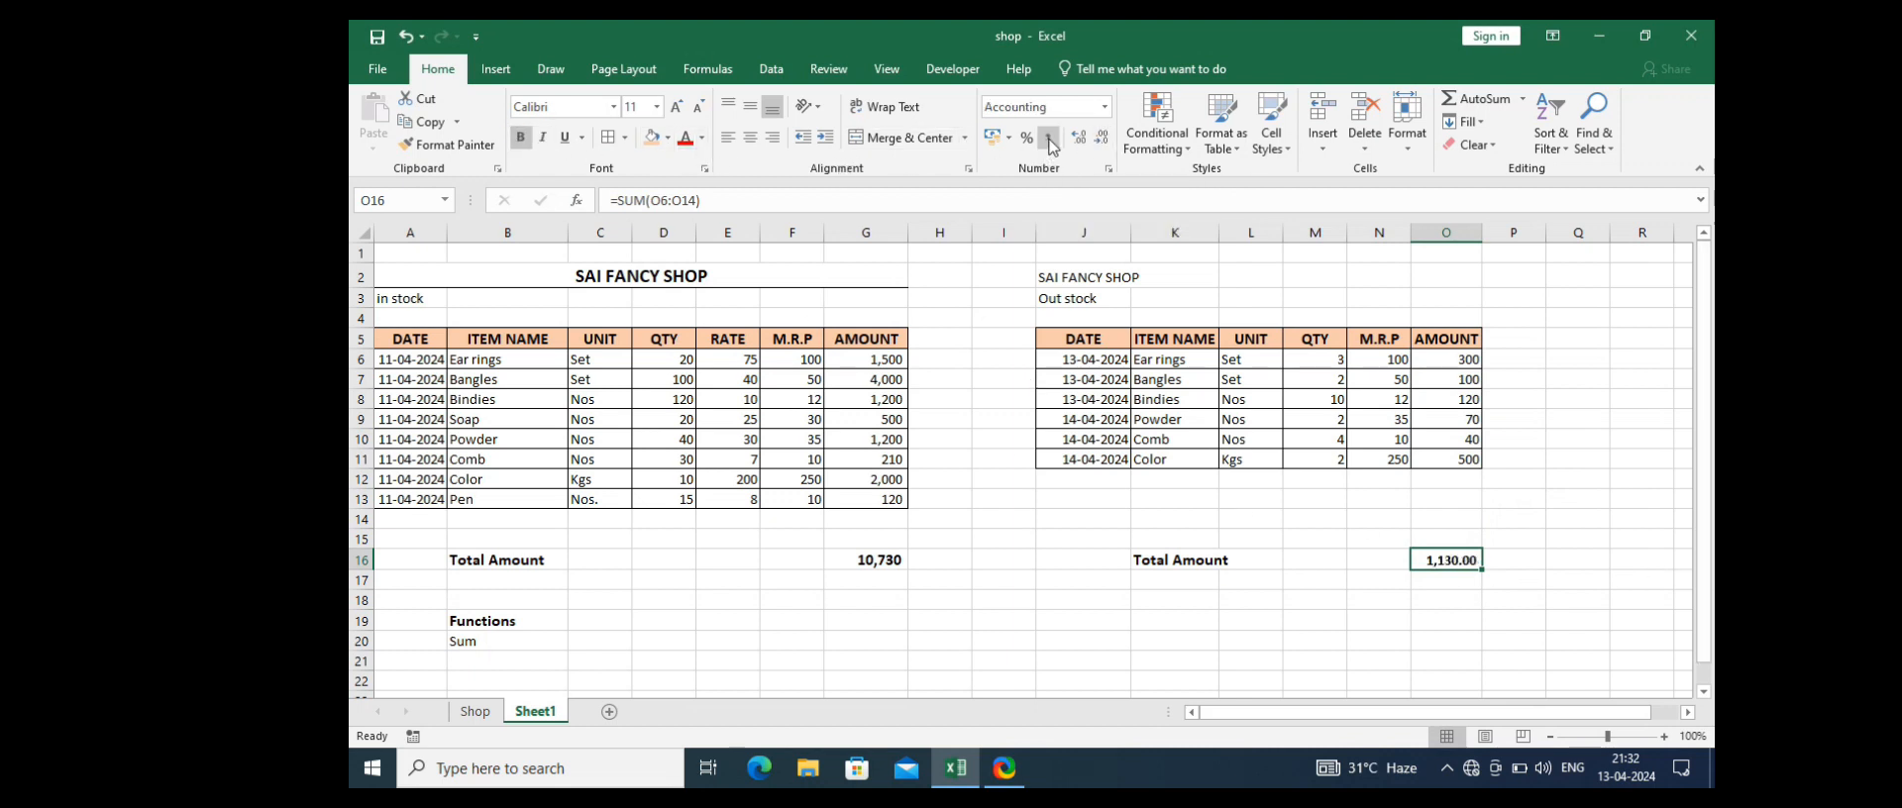
left_click(1104, 138)
left_click(1104, 139)
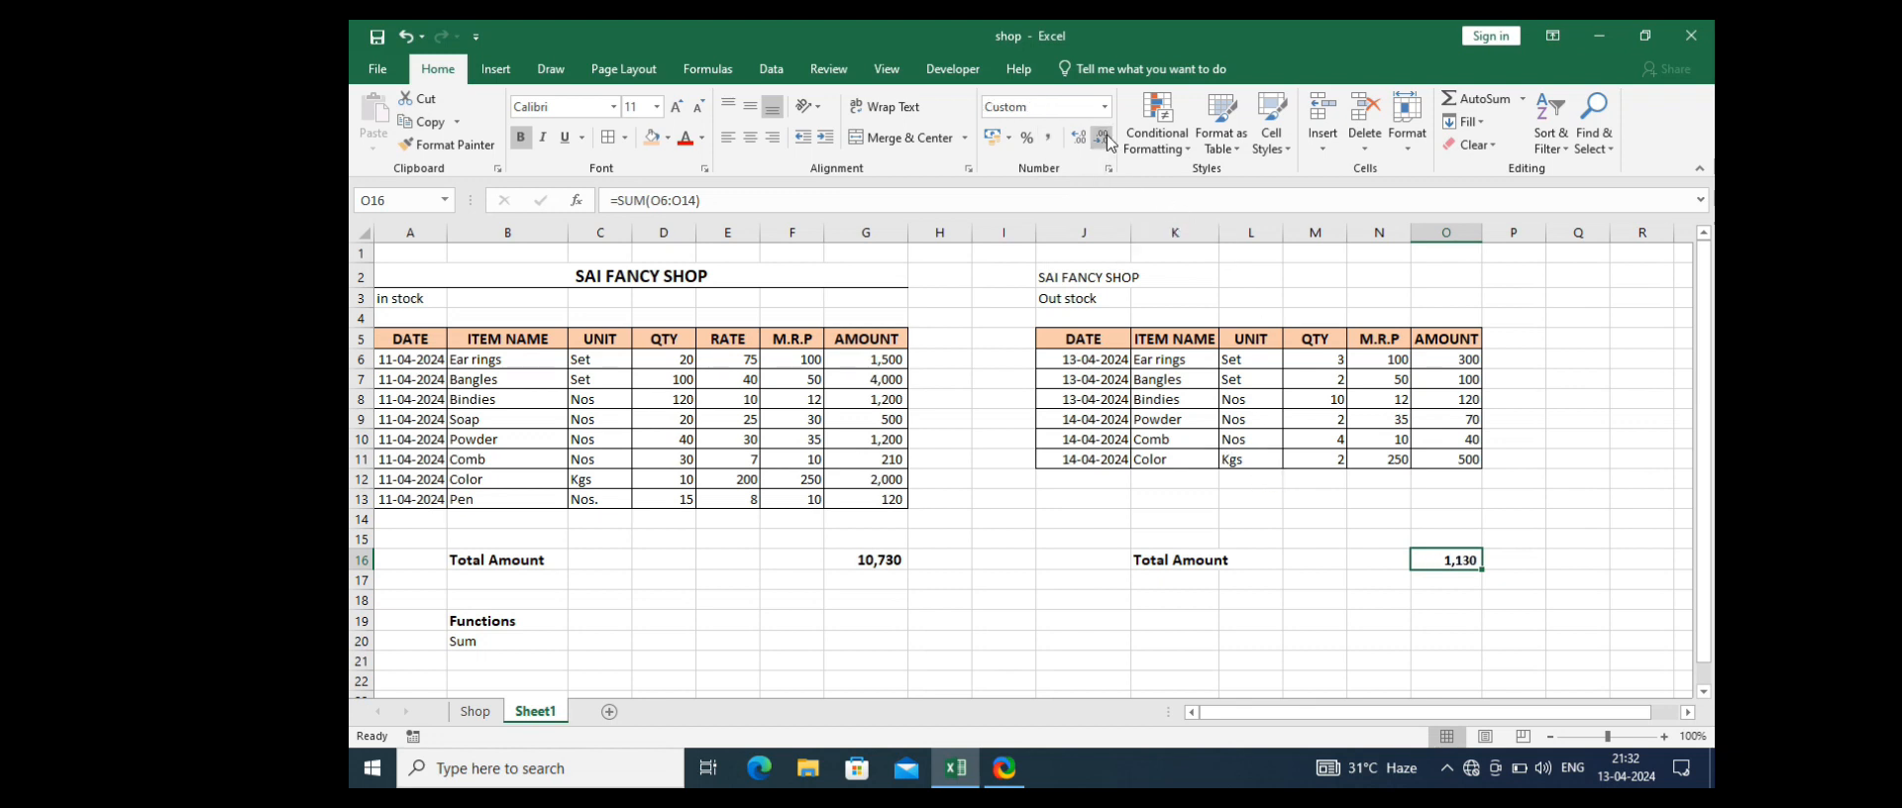
left_click(1470, 623)
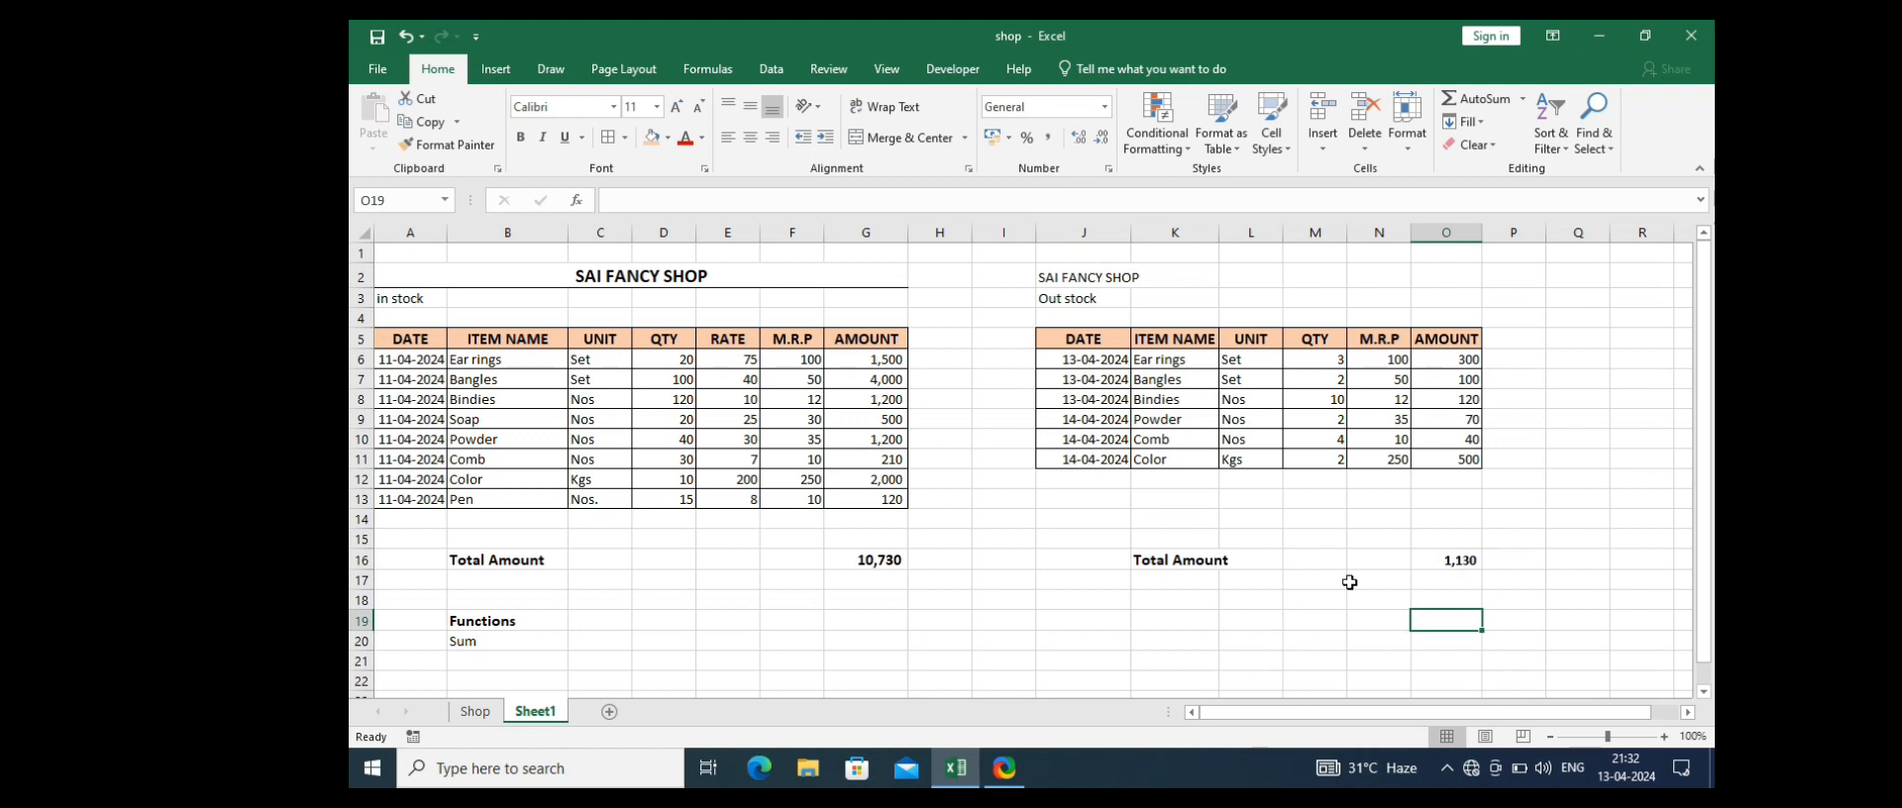
Step: Merge and center the out-stock title SAI FANCY SHOP across J2:O2 and make it bold at font size 14
left_click_drag(1442, 715, 1625, 716)
left_click(1689, 713)
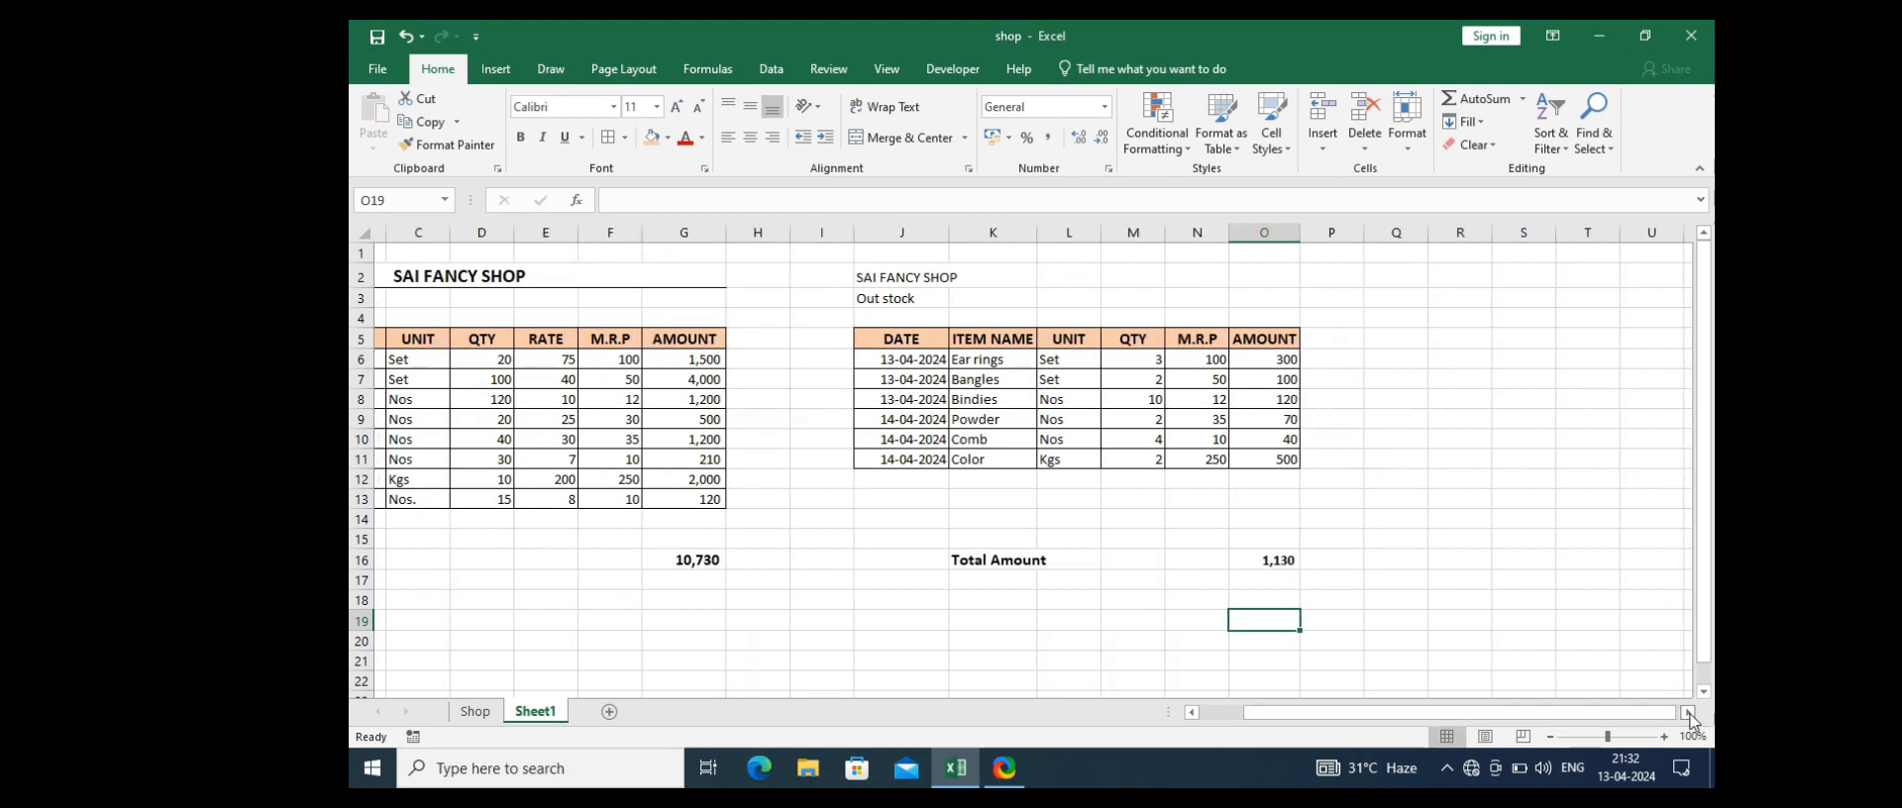
left_click(1690, 714)
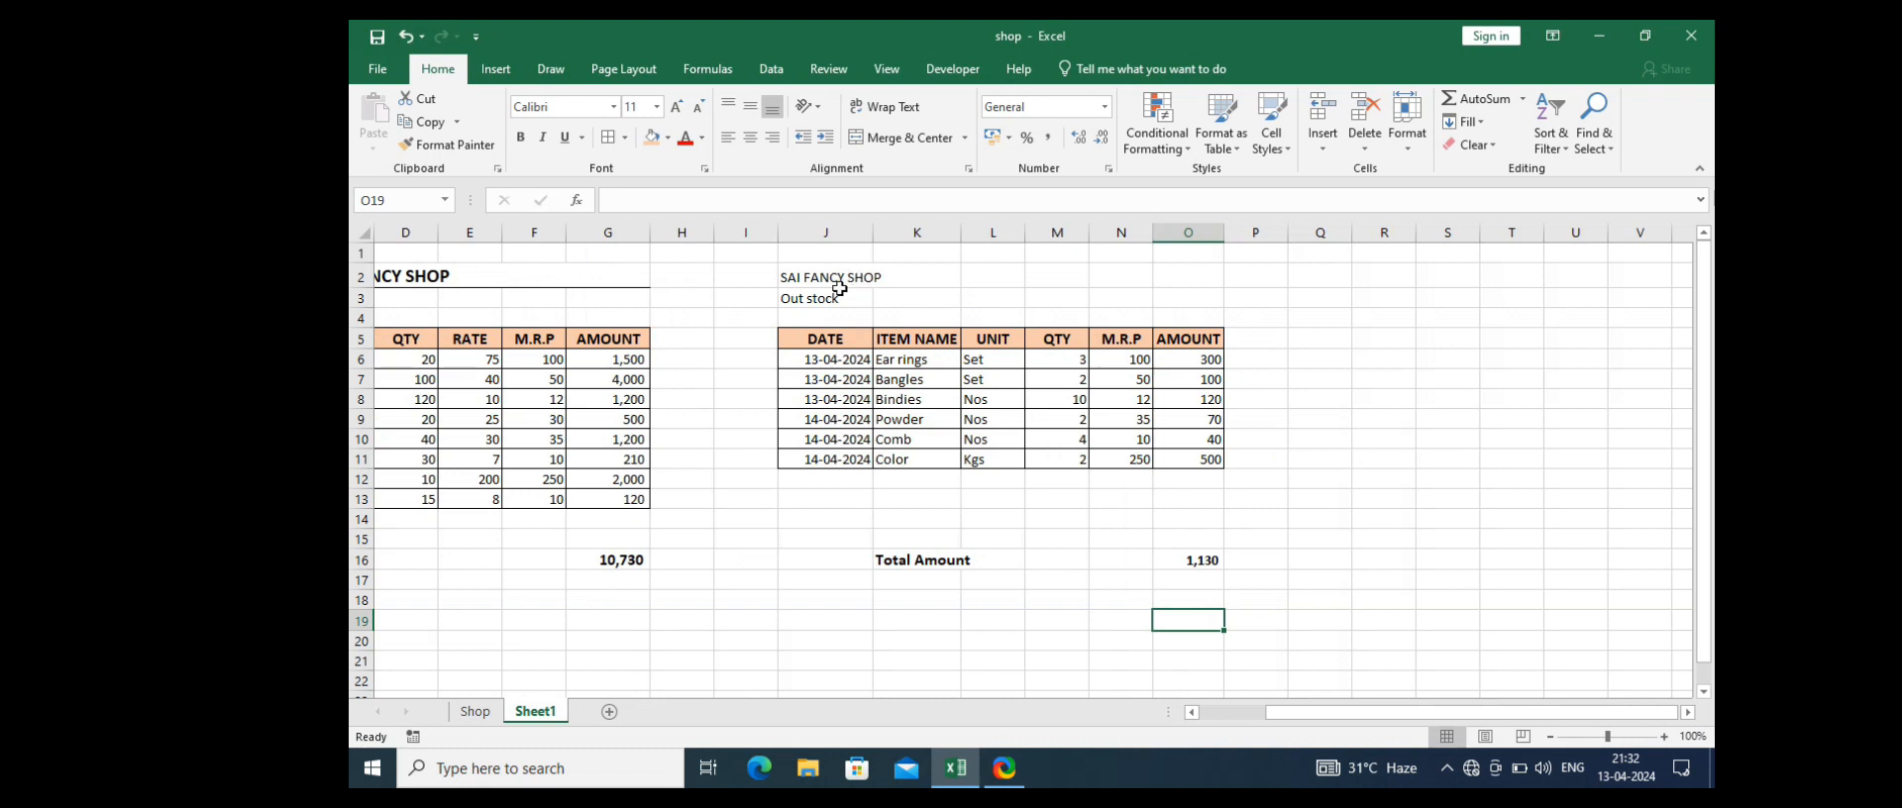
left_click_drag(818, 278, 1196, 281)
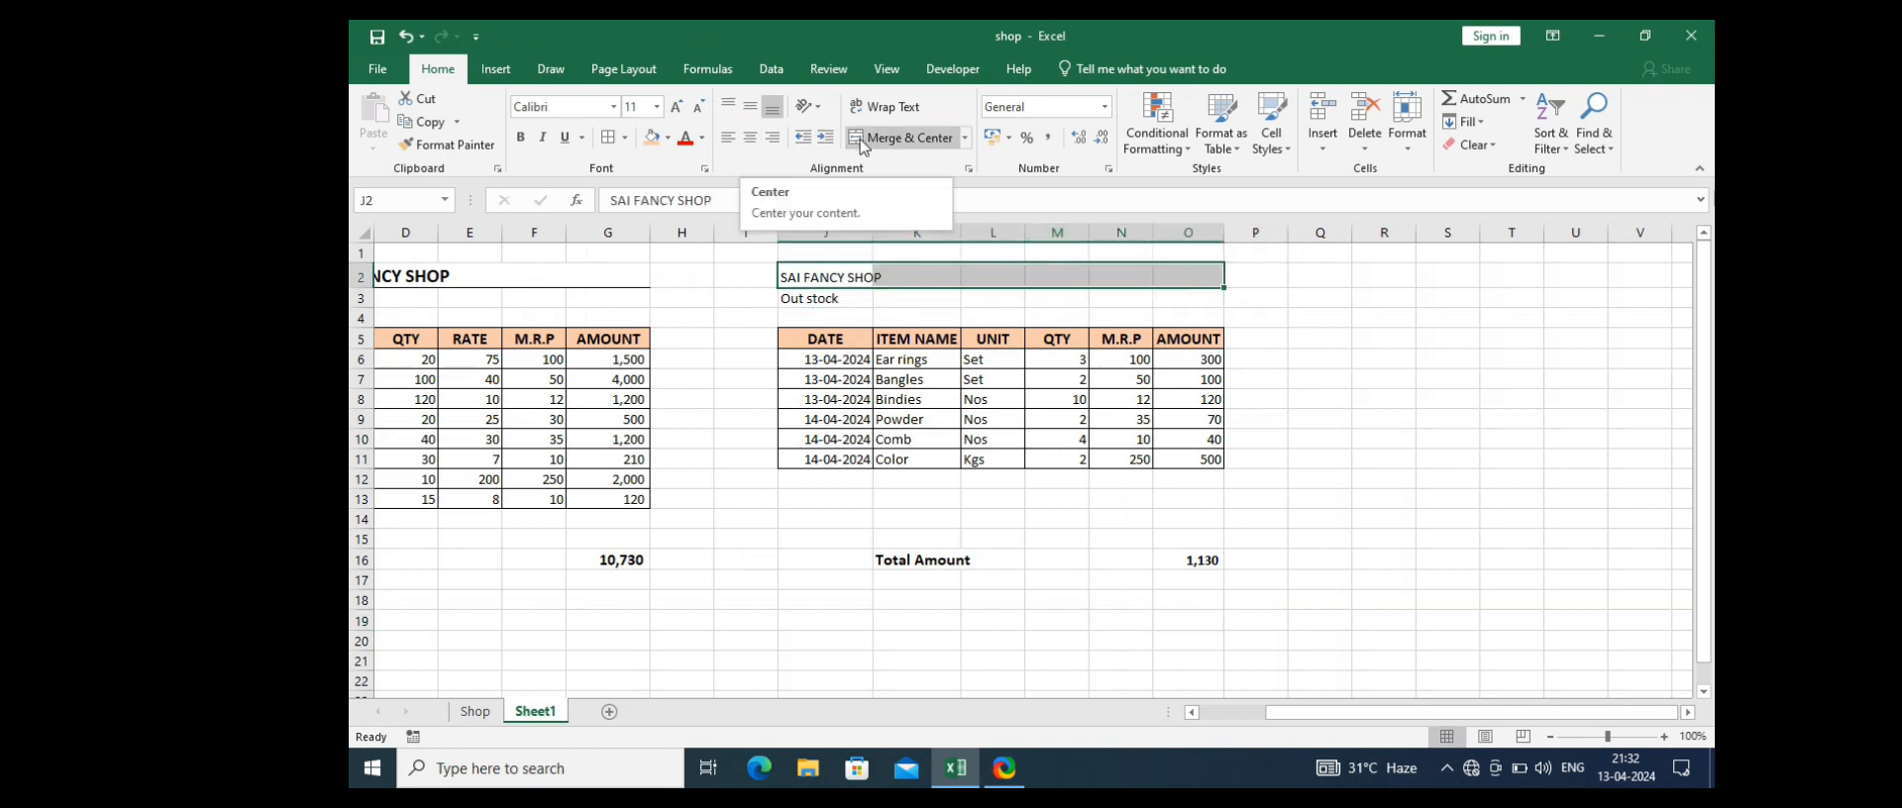
left_click(897, 138)
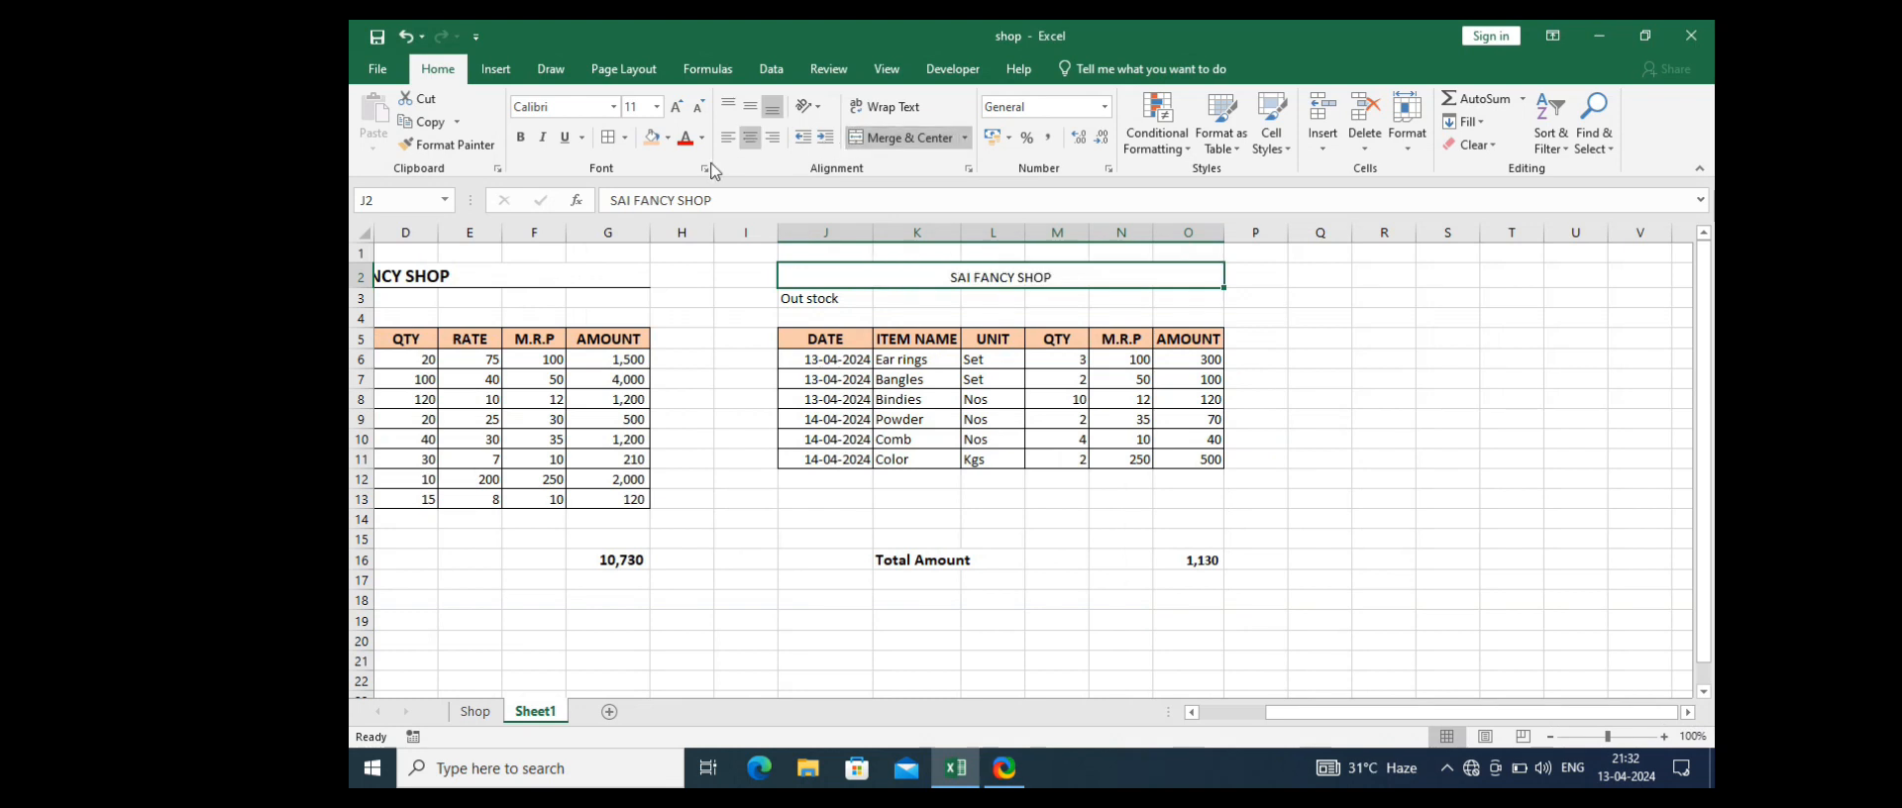
left_click(520, 137)
left_click(675, 111)
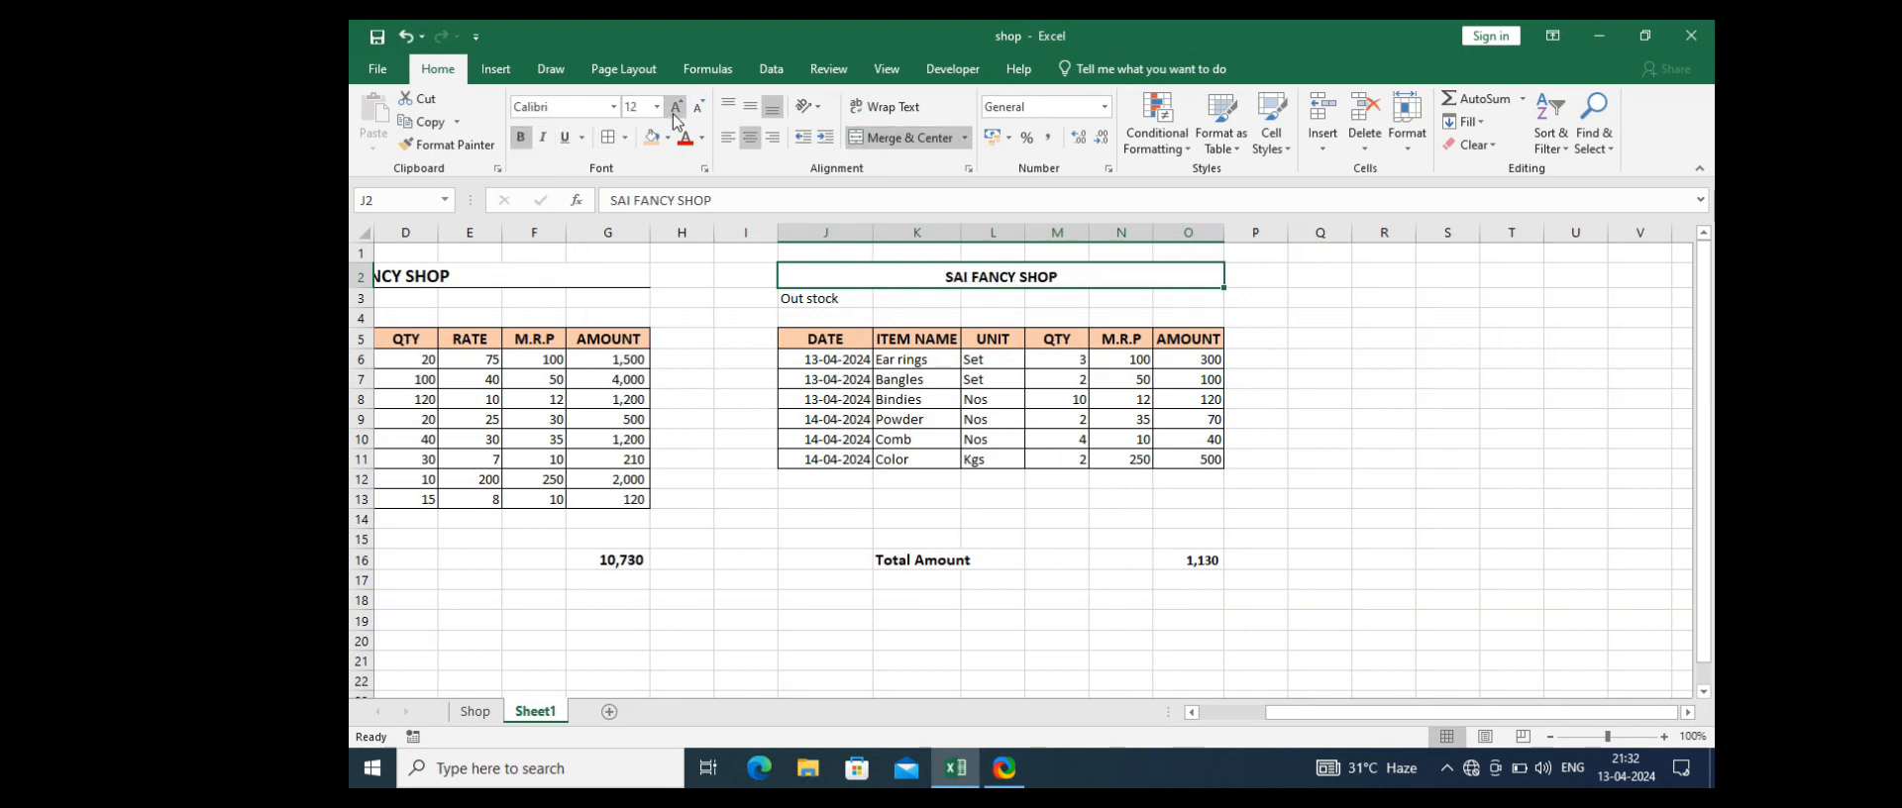
left_click(674, 111)
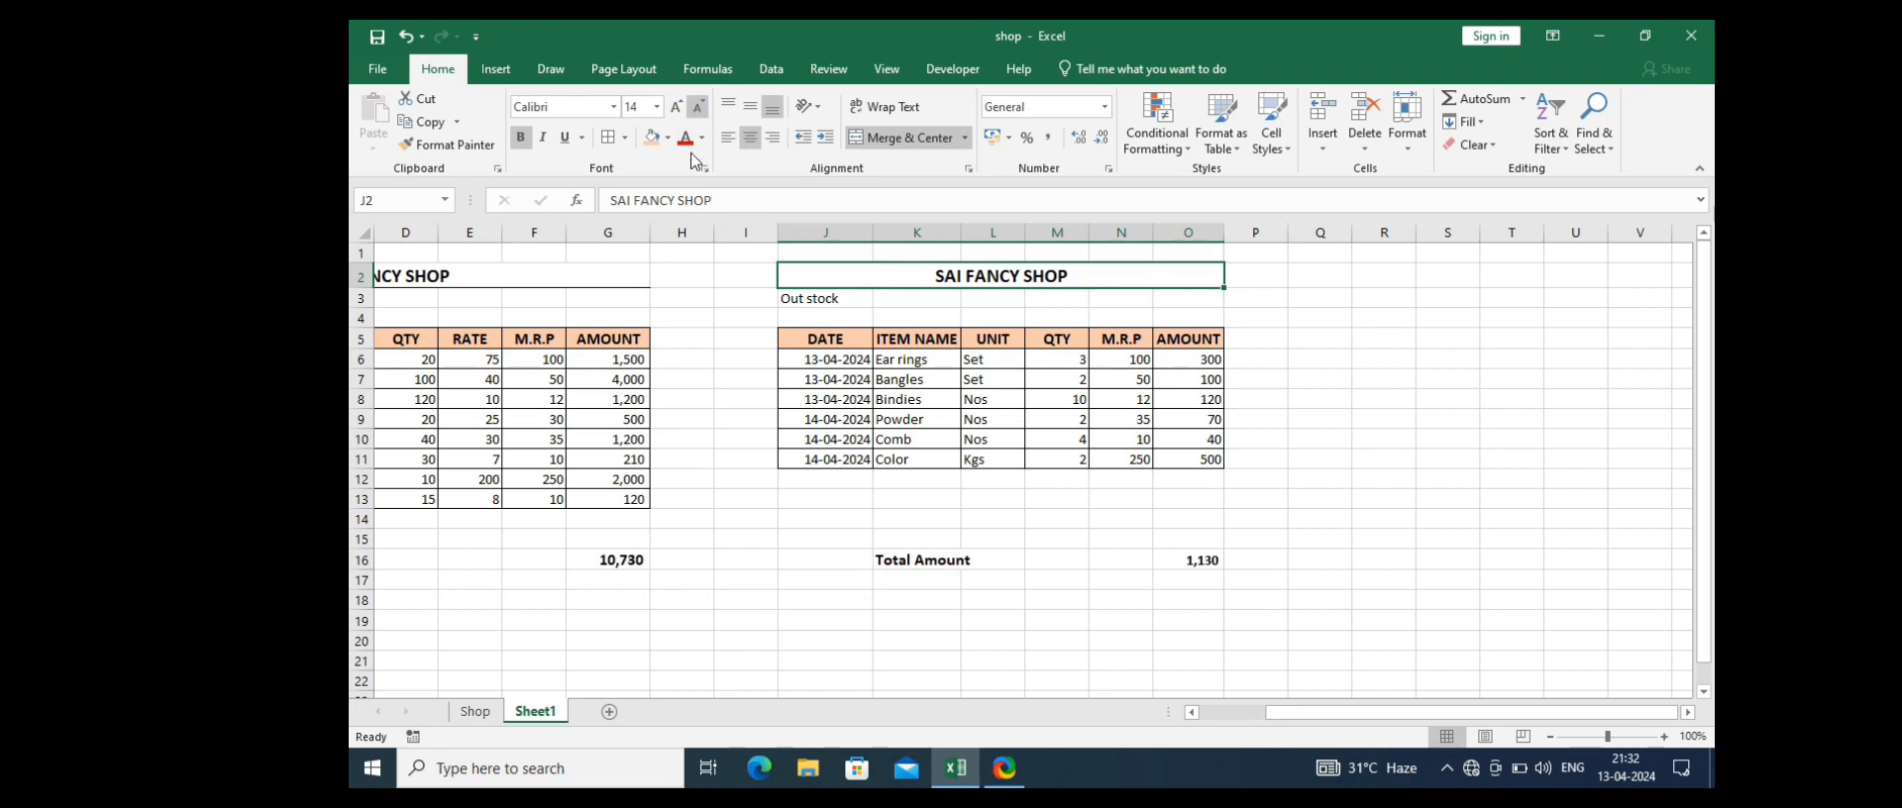
Step: Add a bottom border beneath the merged out-stock title SAI FANCY SHOP in J2:O2
left_click(624, 138)
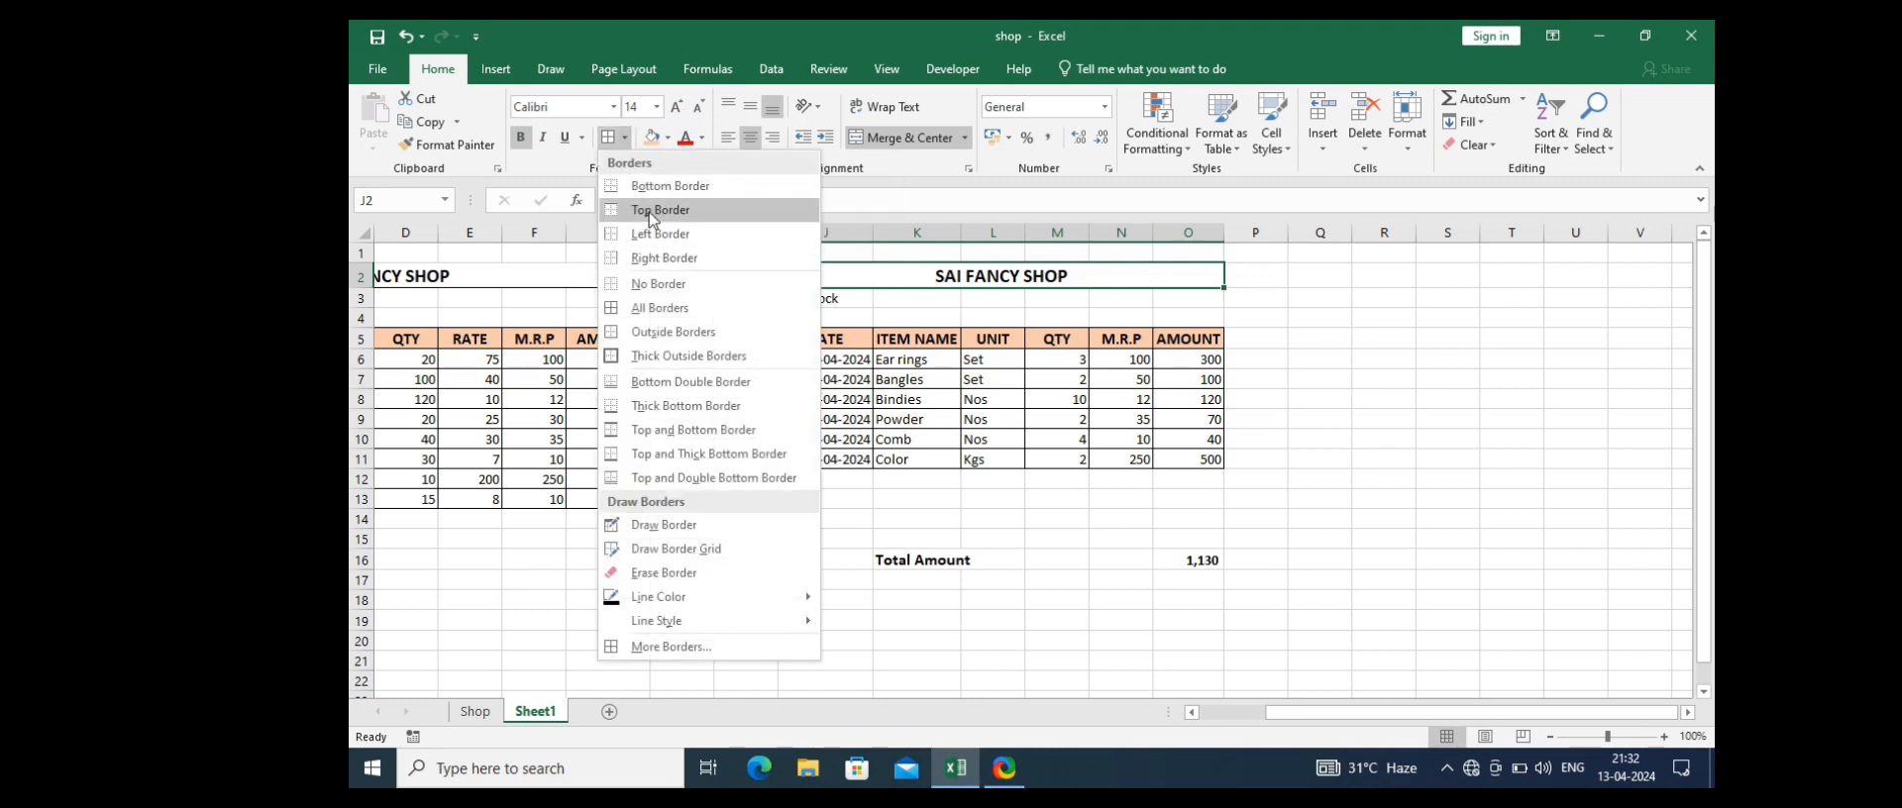
left_click(649, 211)
left_click(1442, 362)
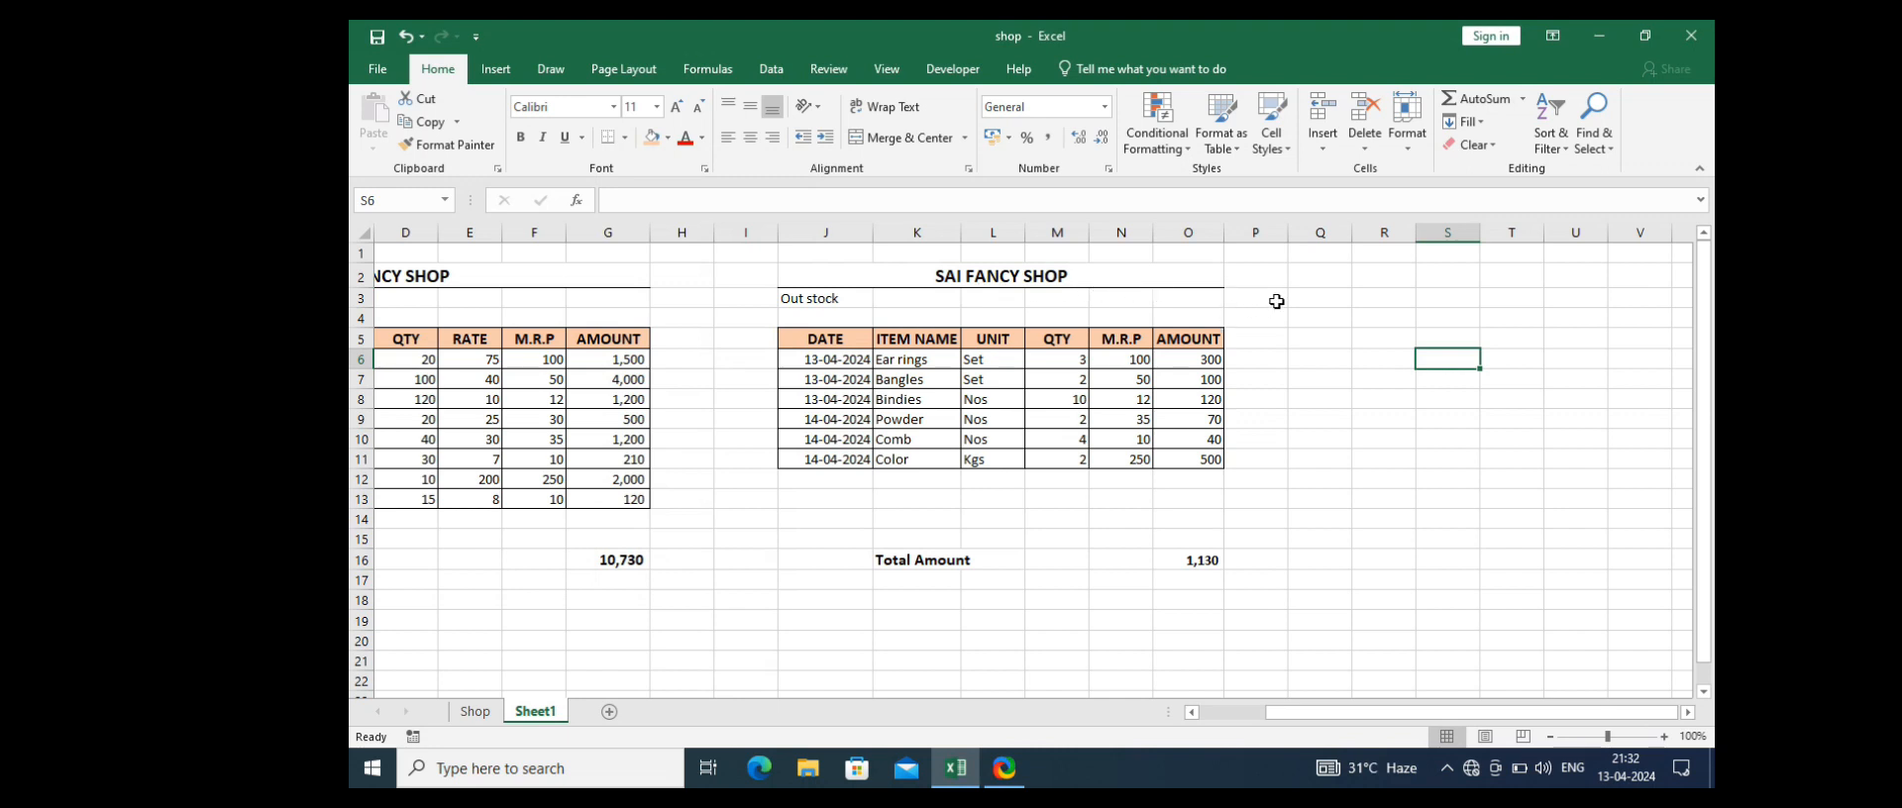
Step: Enter the heading Balance stock in cell R3 beside the out-stock table
left_click(1319, 317)
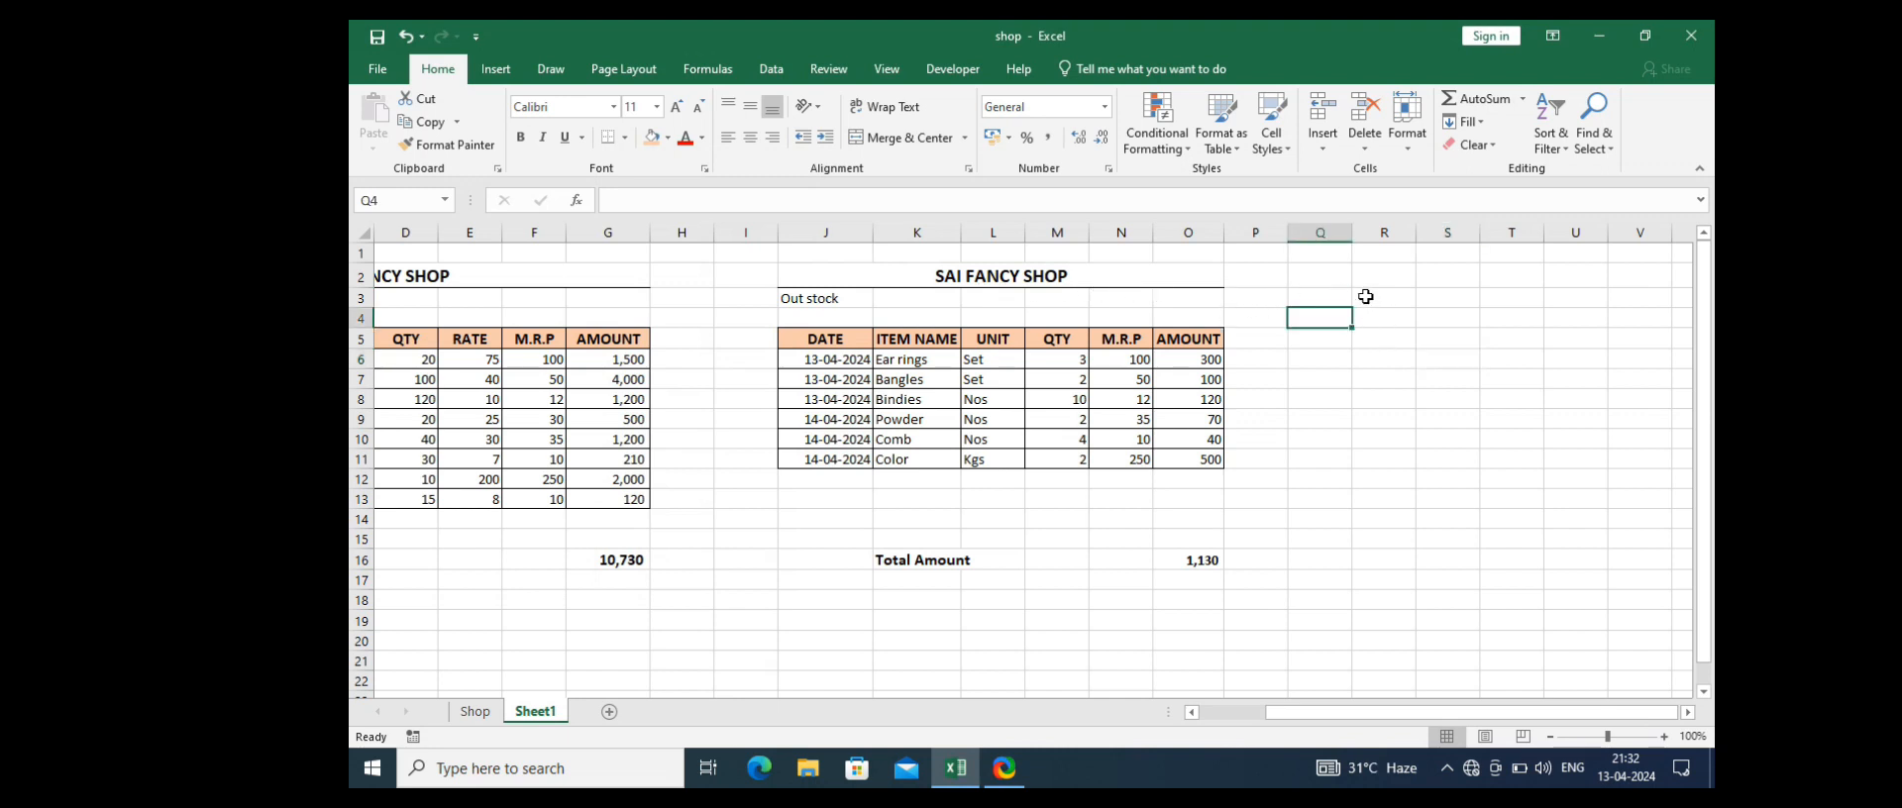
left_click(1333, 298)
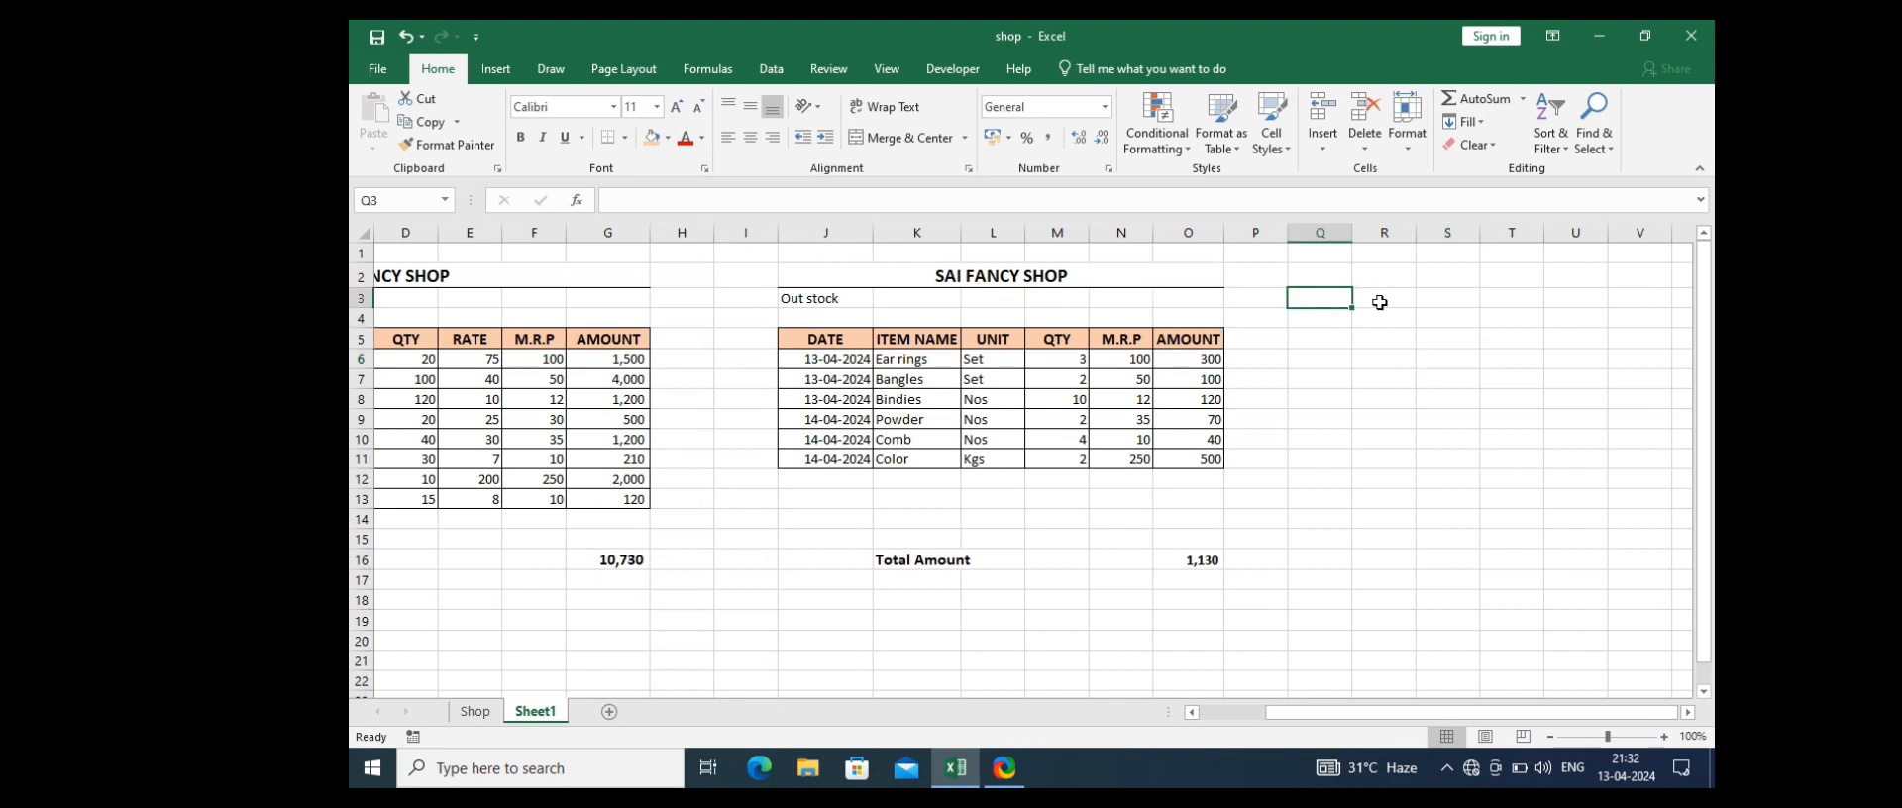
left_click(1379, 299)
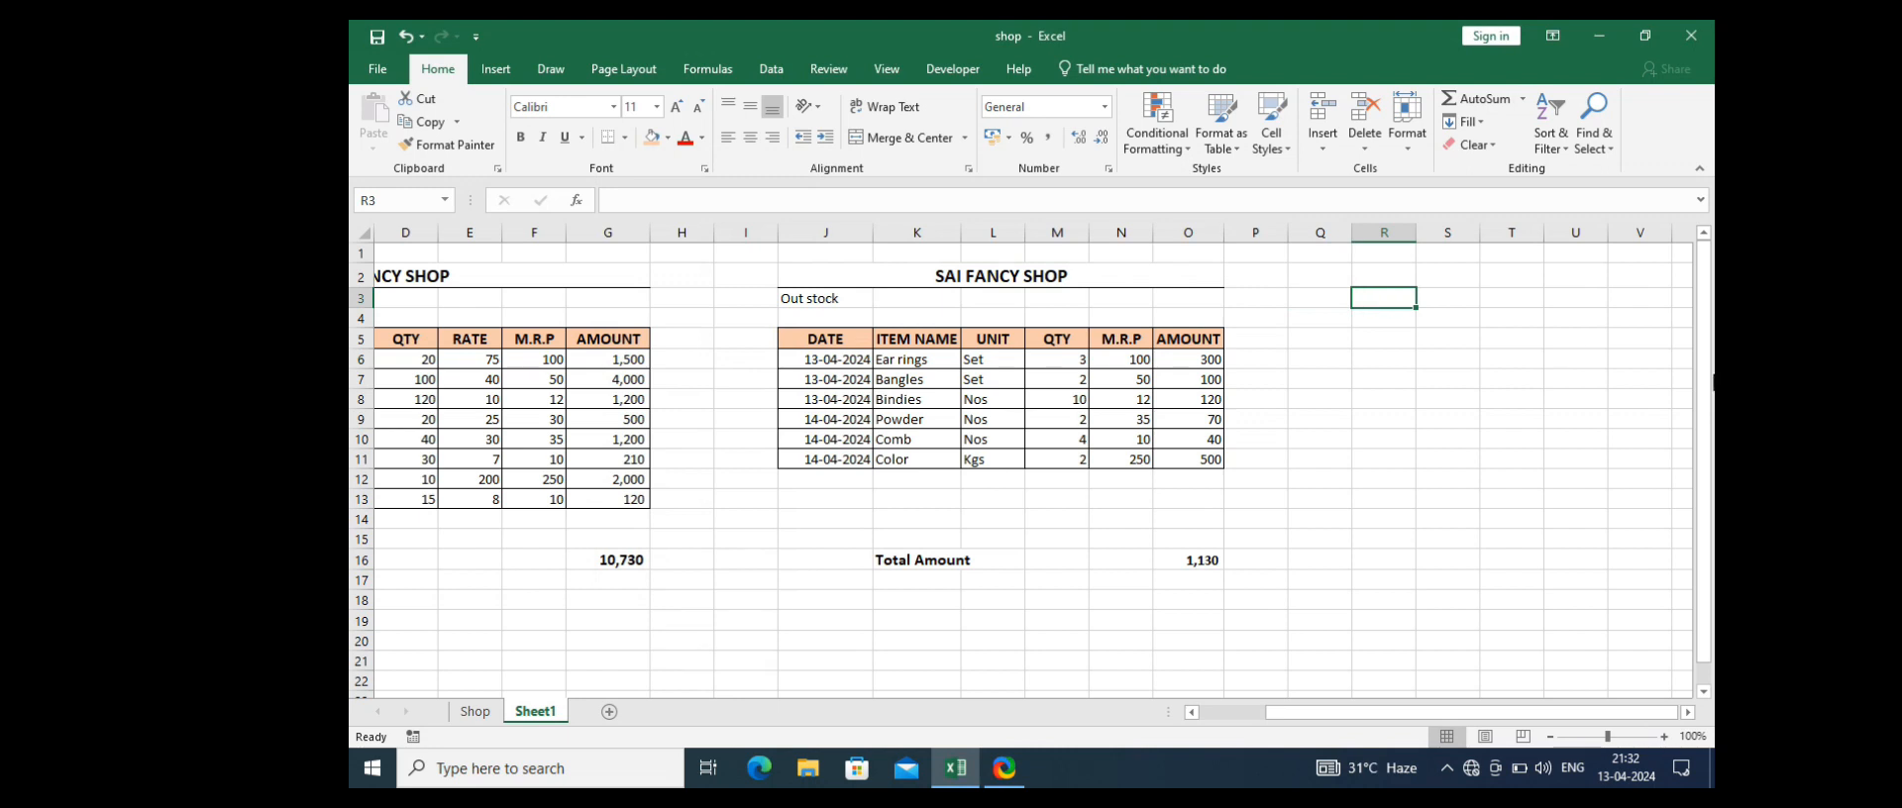
type("Ba")
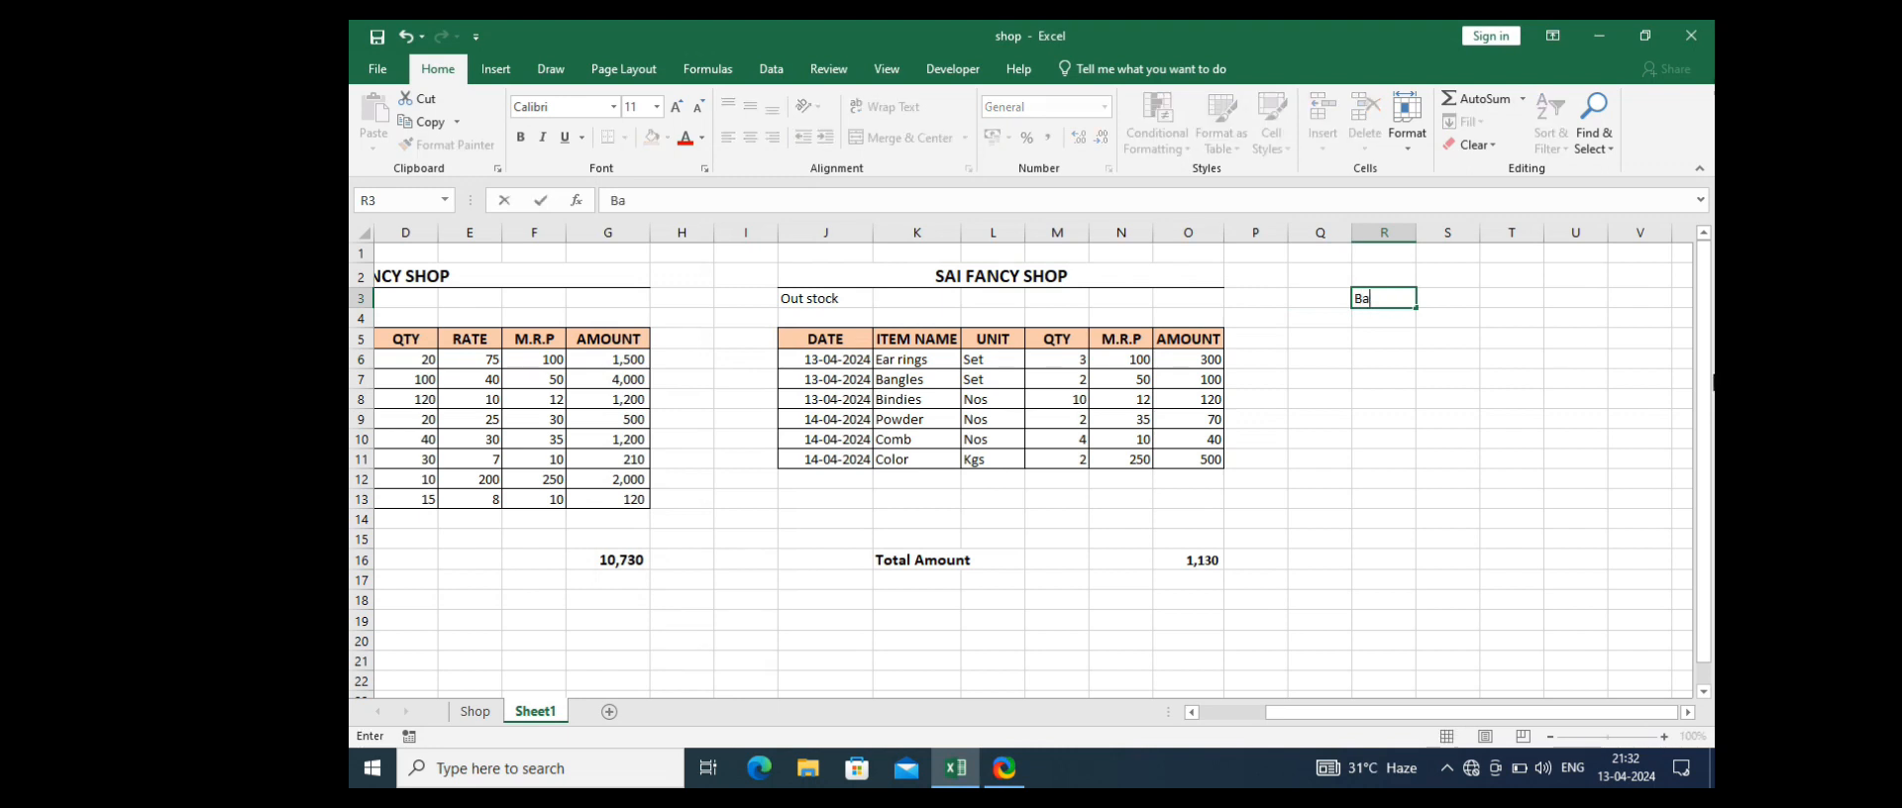
type("lance stock")
key("Return")
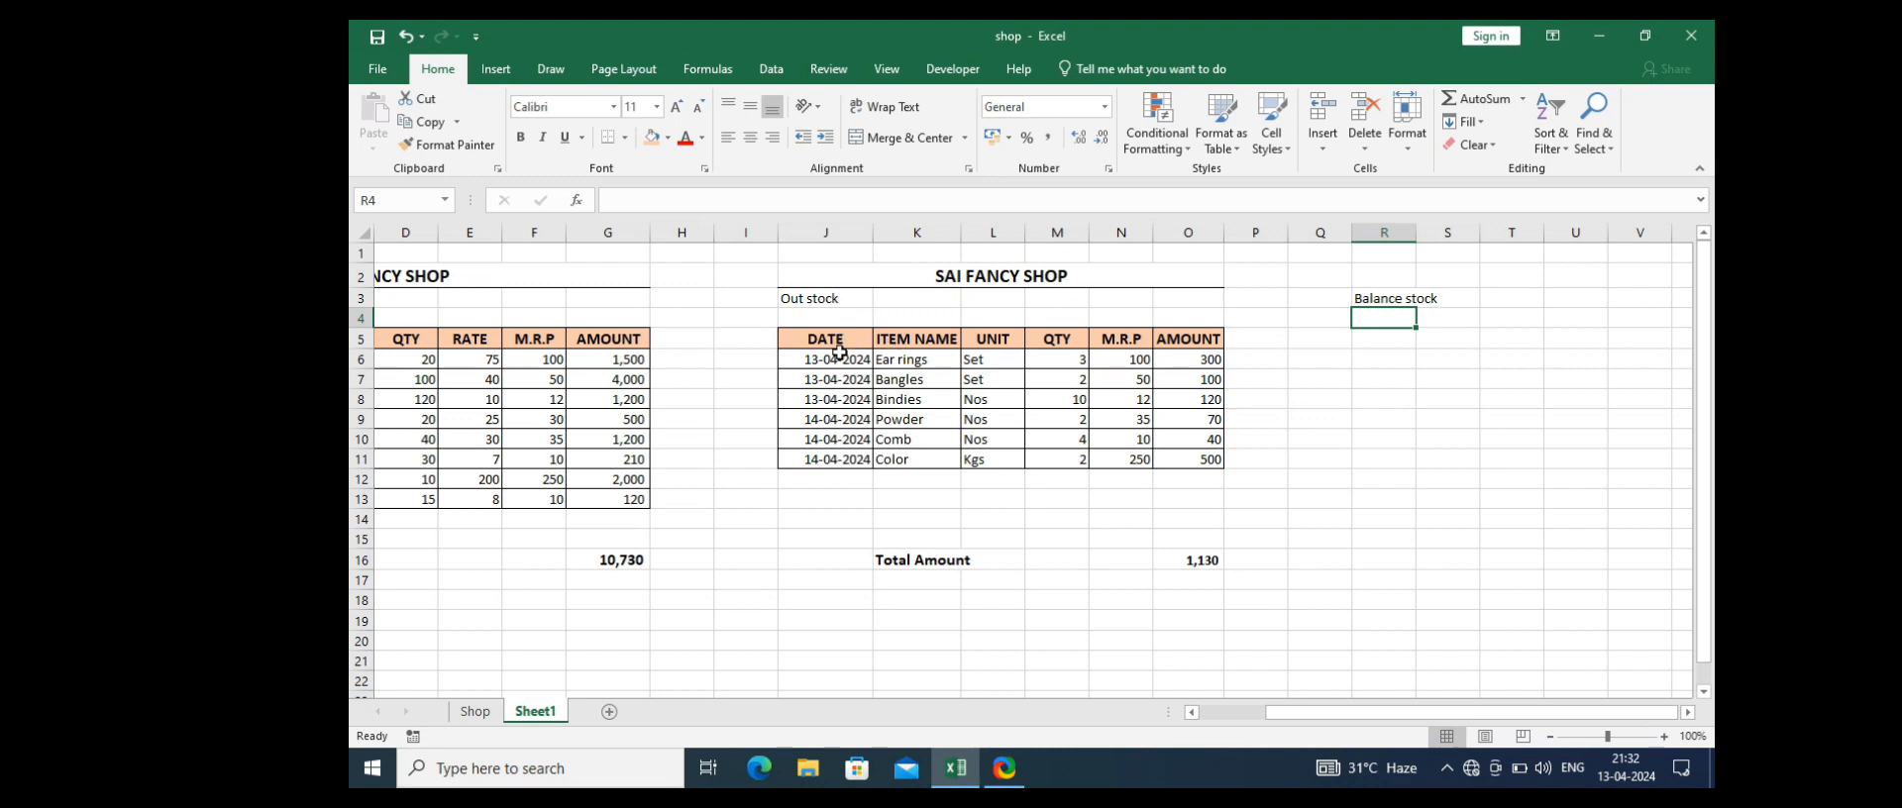
Step: Copy the out-stock headers ITEM NAME, UNIT and QTY to R5:T5 and autofit the width of column R
left_click_drag(923, 338, 1052, 340)
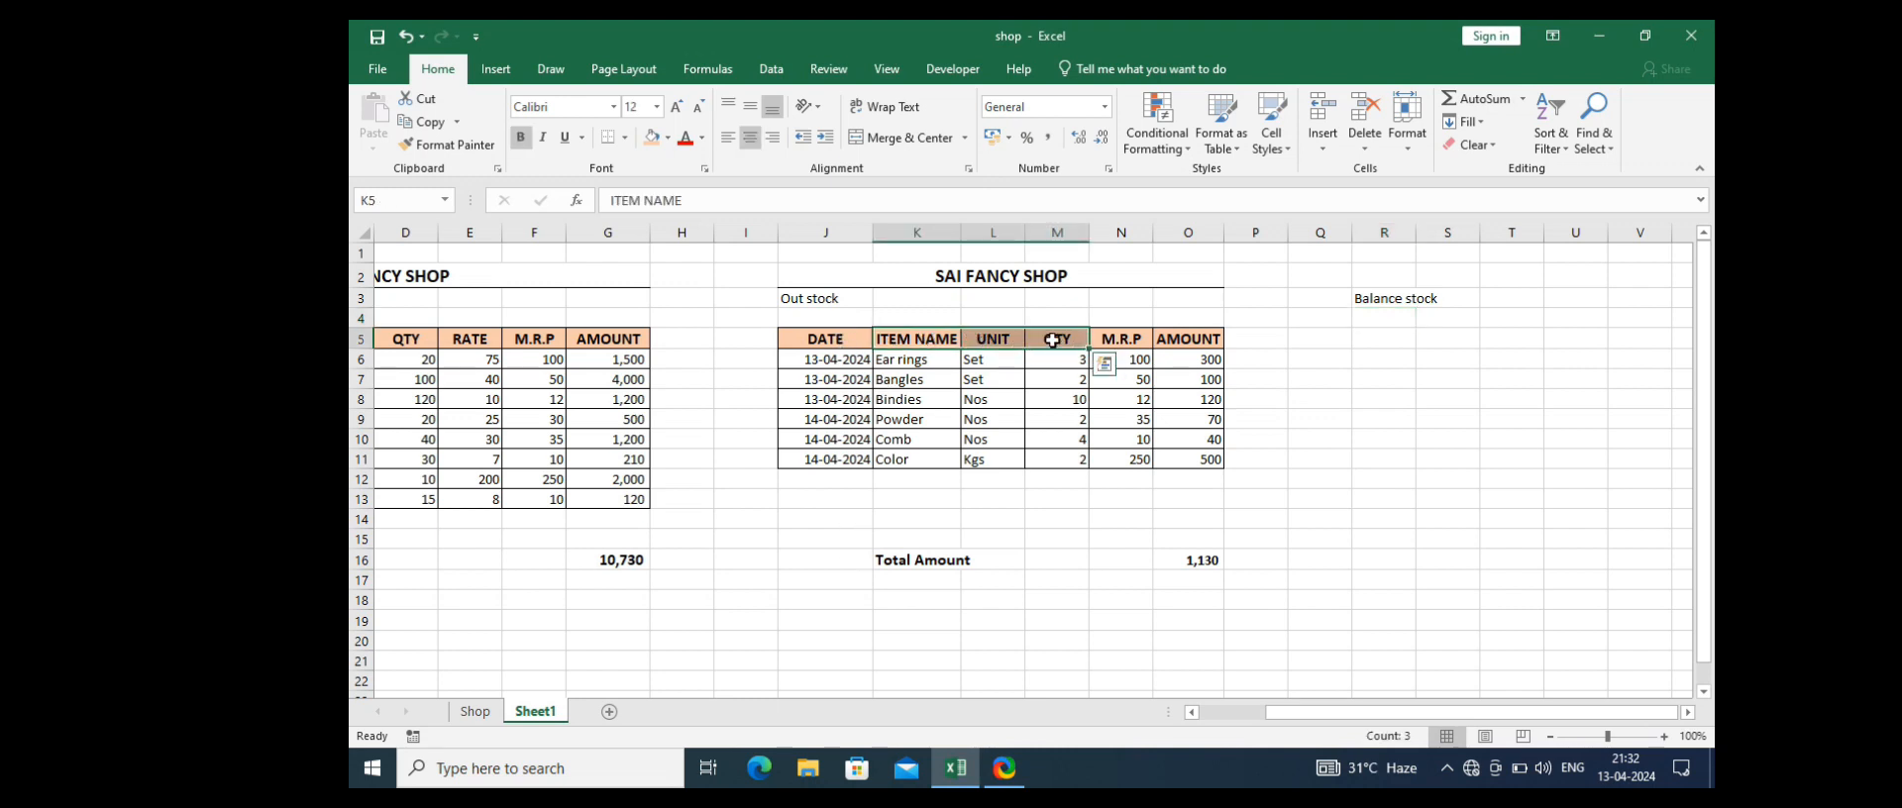
key("ctrl+c")
left_click(1382, 338)
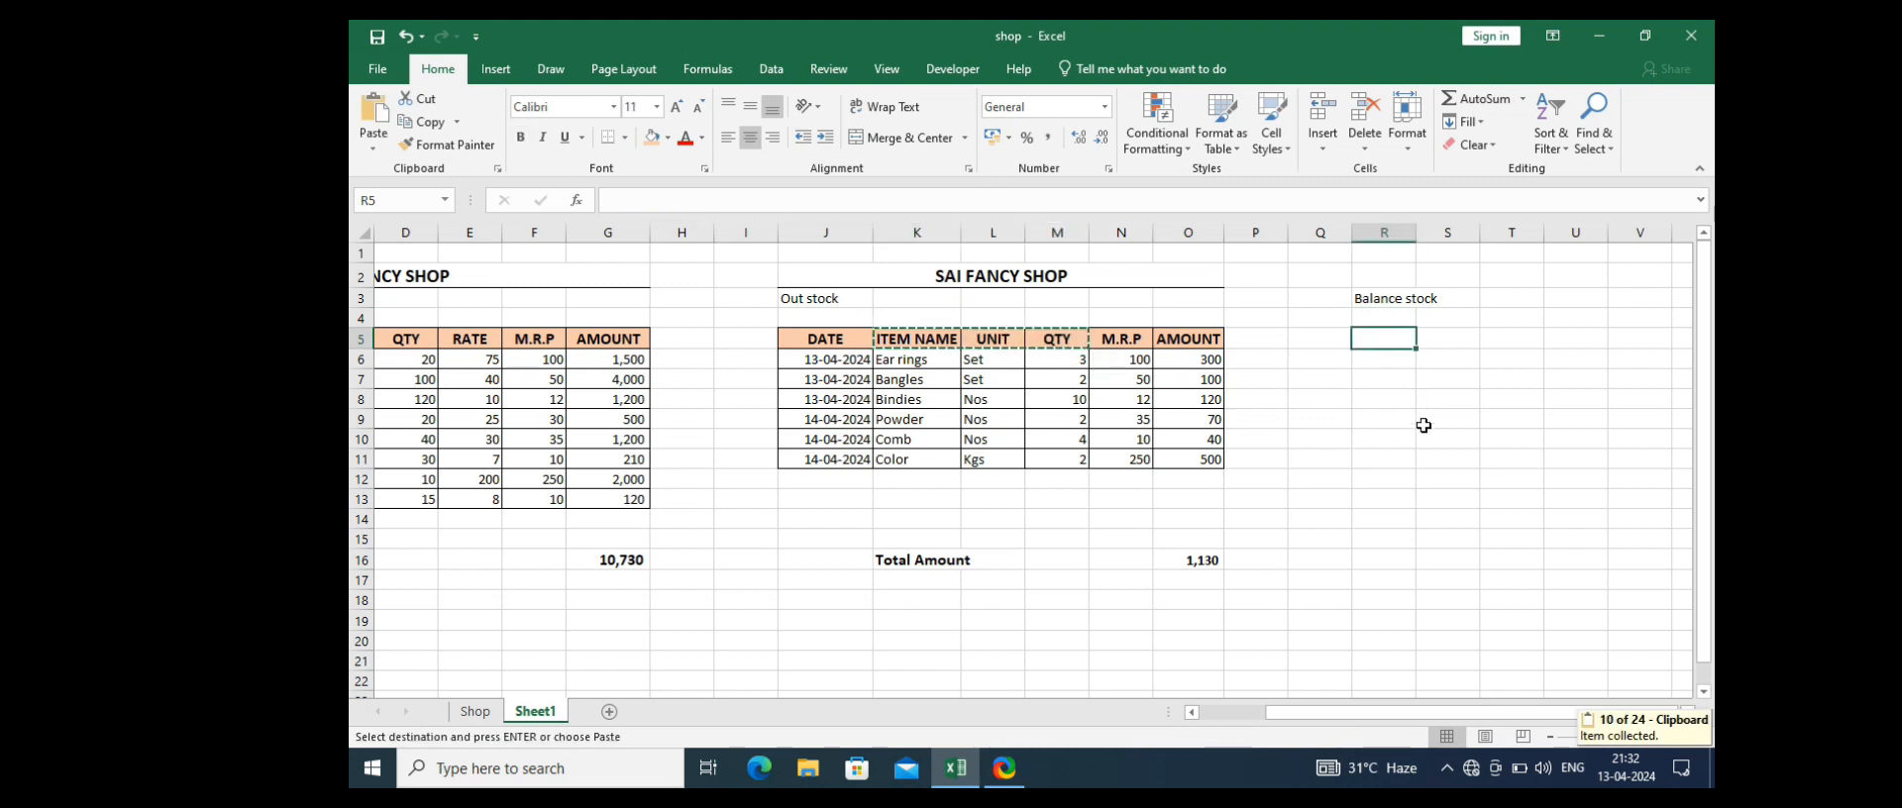
key("ctrl+v")
left_click(1432, 444)
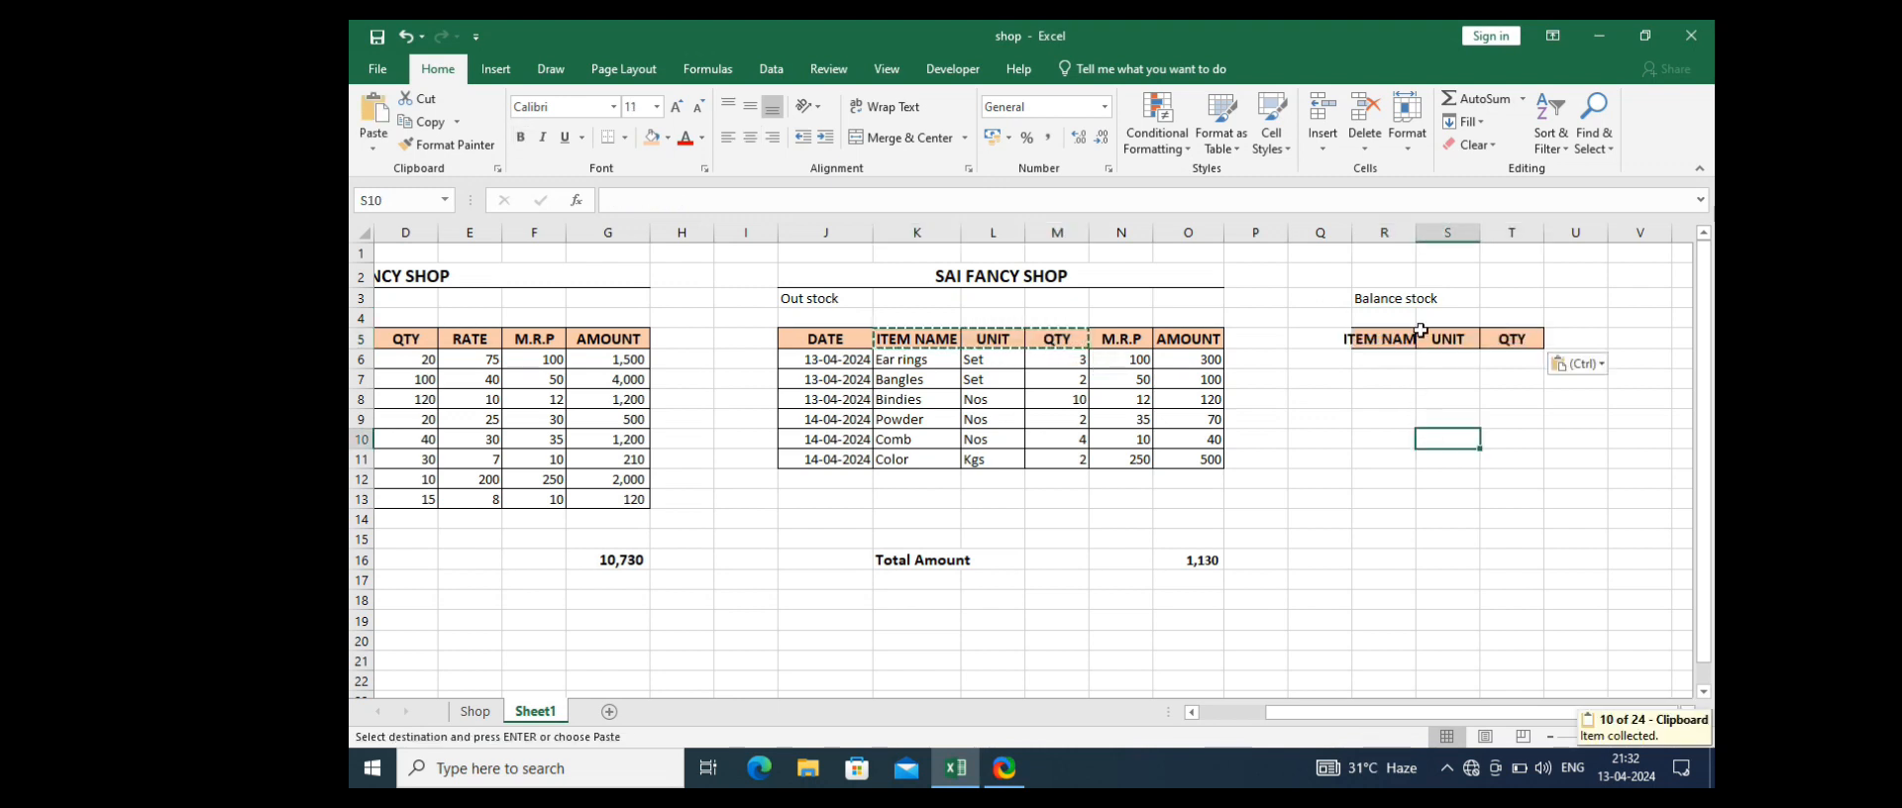
double_click(1419, 230)
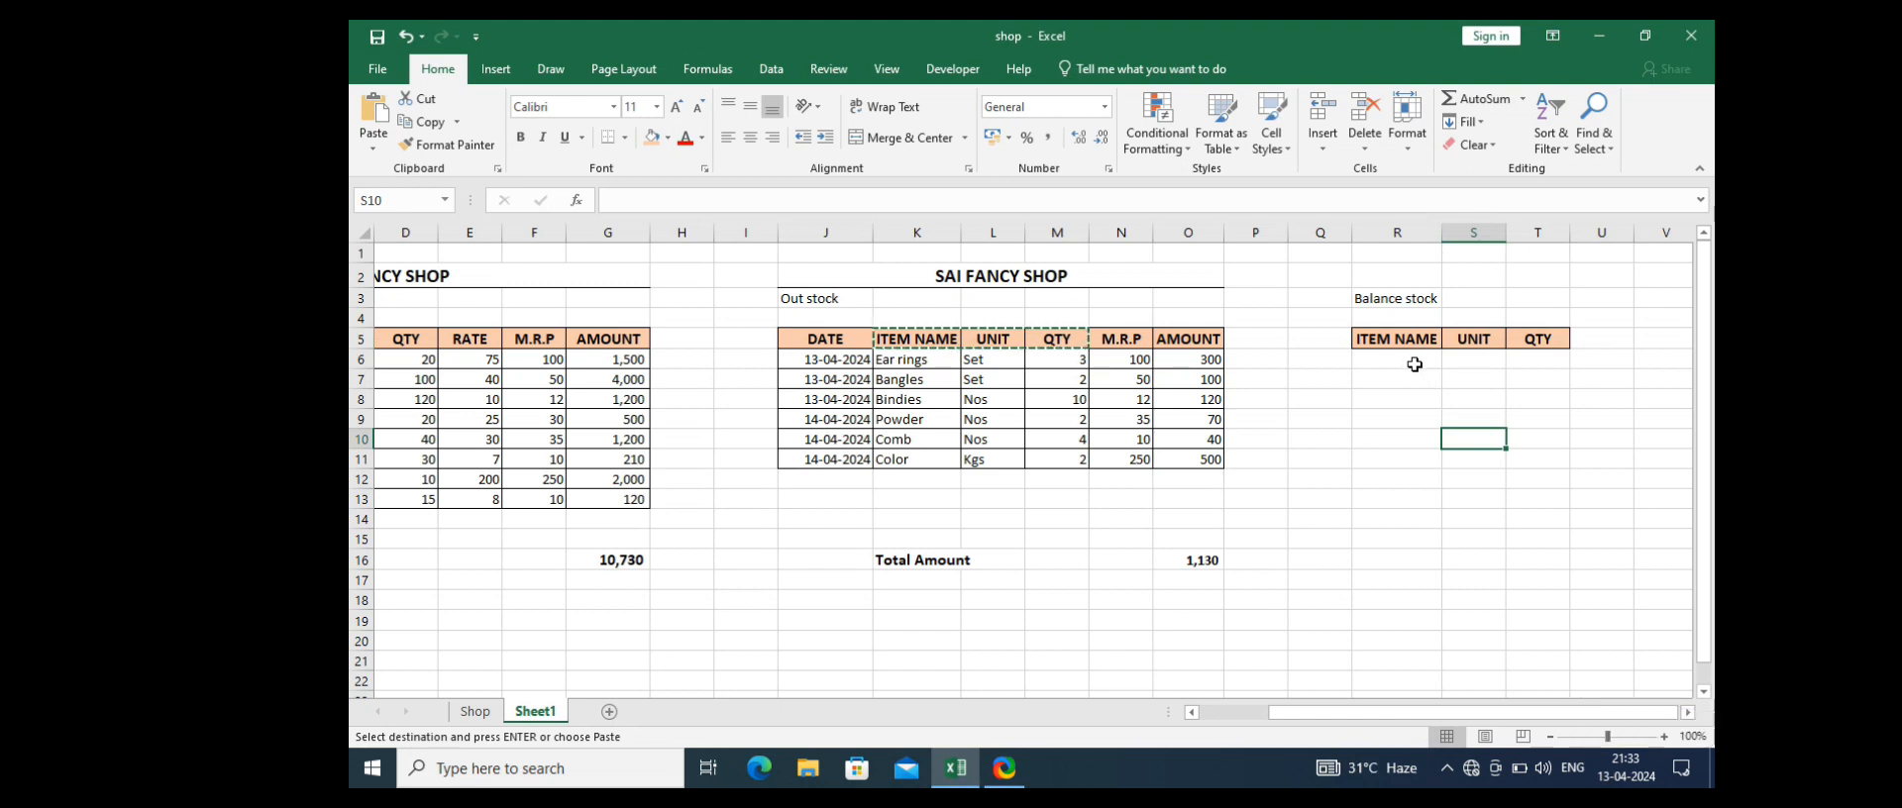
left_click(1411, 362)
left_click(1476, 361)
left_click(1536, 359)
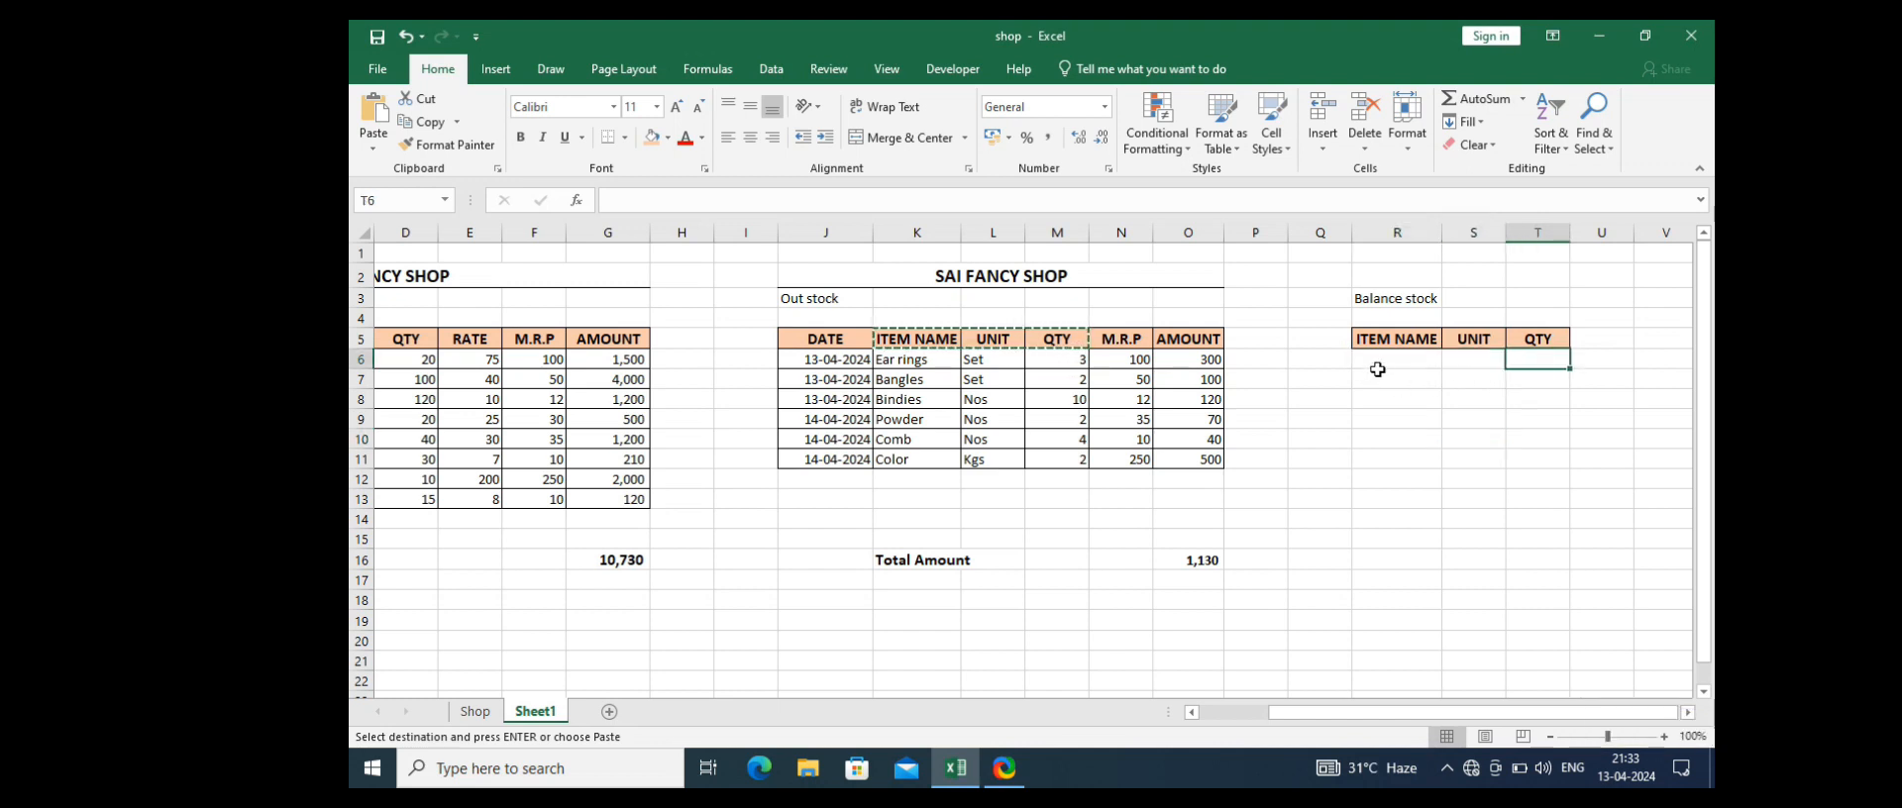
left_click(1382, 363)
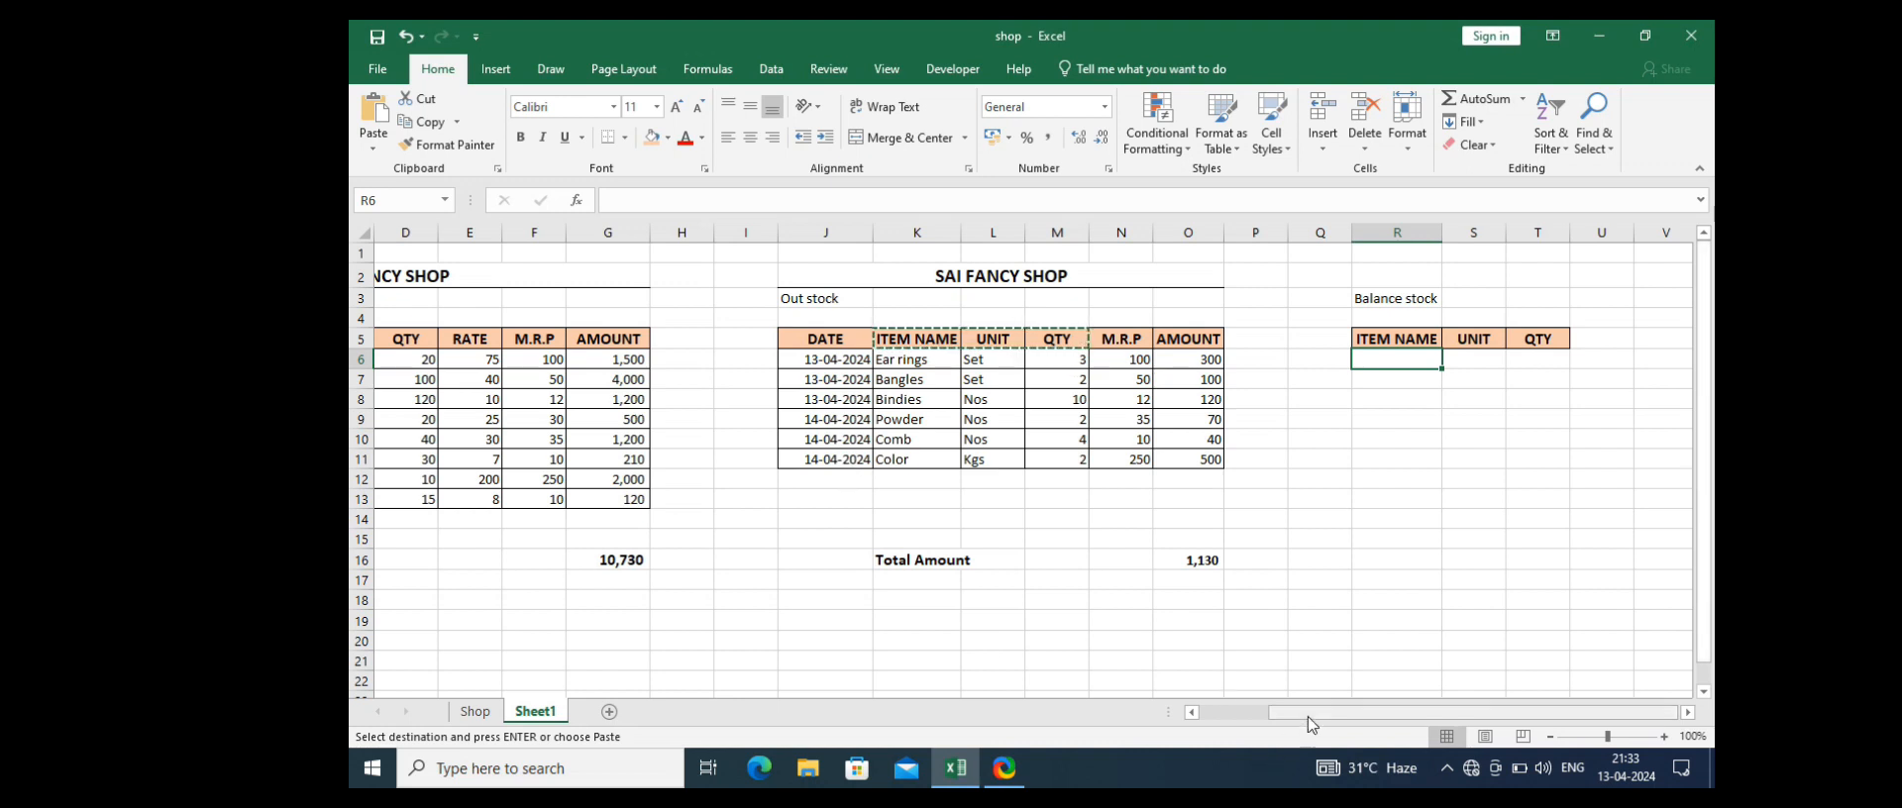
Step: Copy the in-stock item names and units from B6:C13 into the balance stock table starting at R6
left_click_drag(1290, 713, 1221, 720)
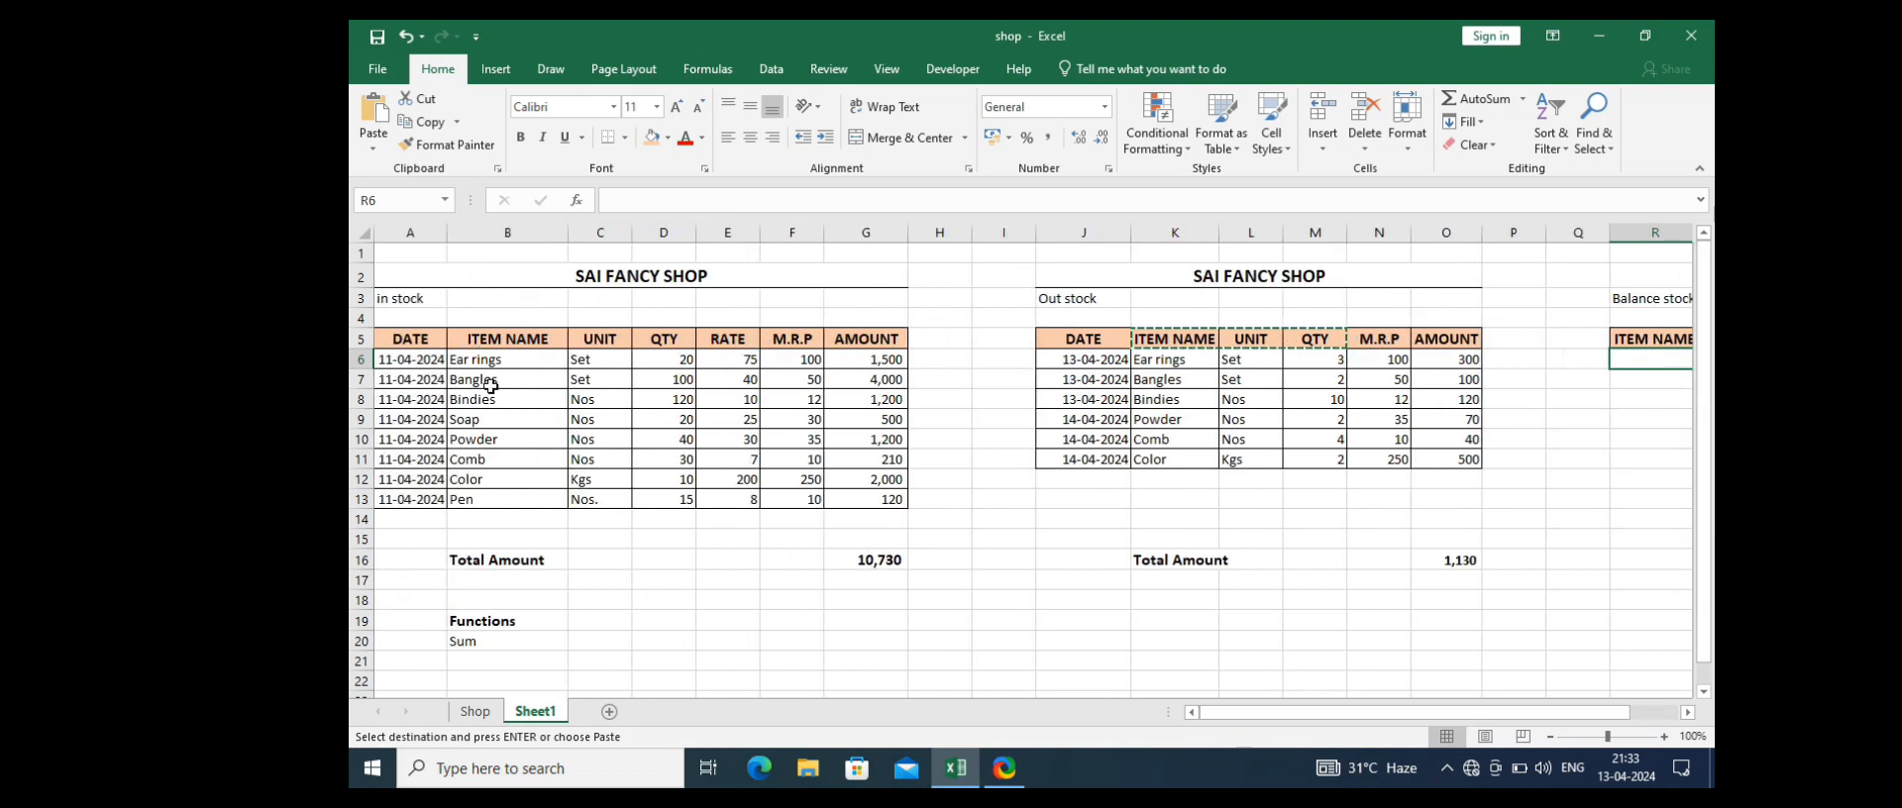
left_click_drag(502, 360, 571, 504)
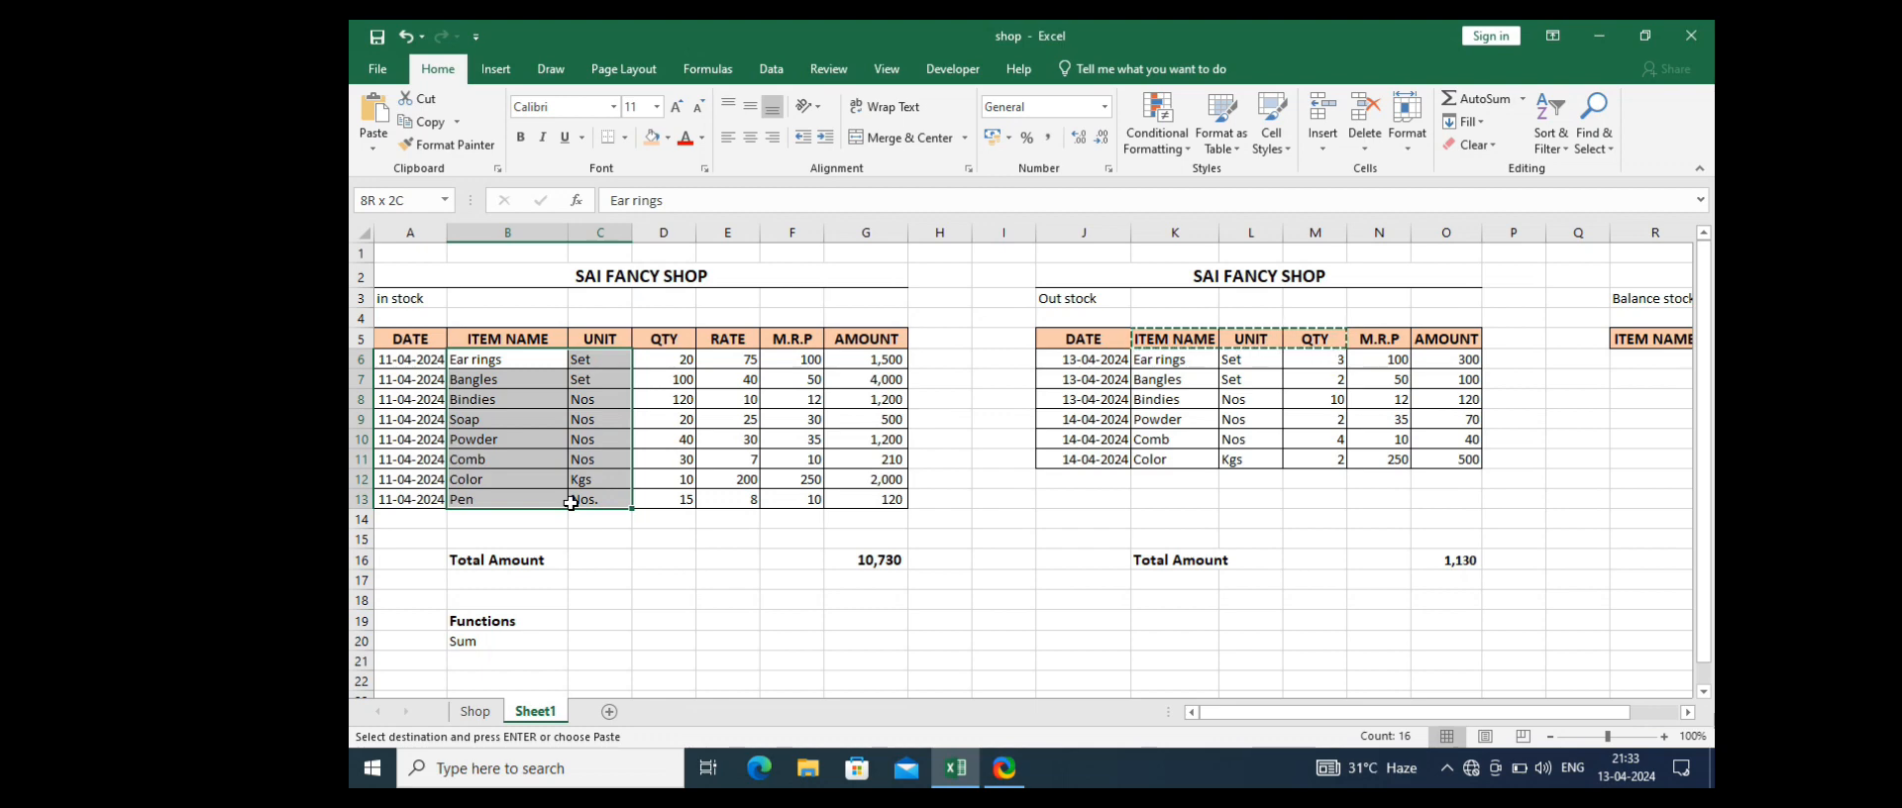
key("ctrl+c")
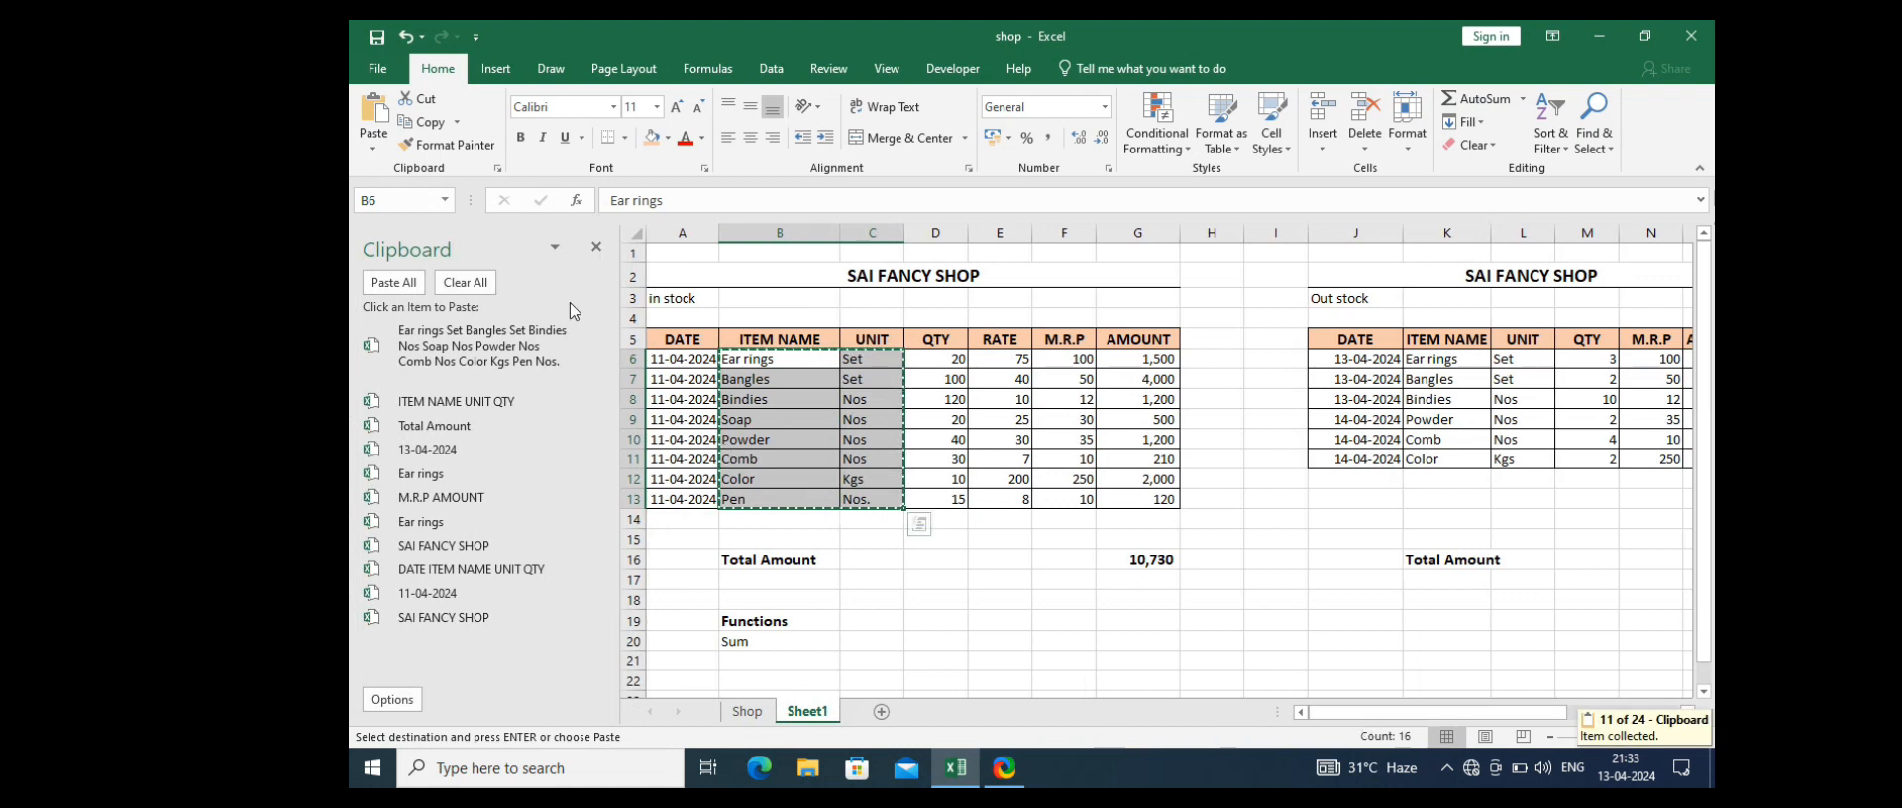
left_click(596, 248)
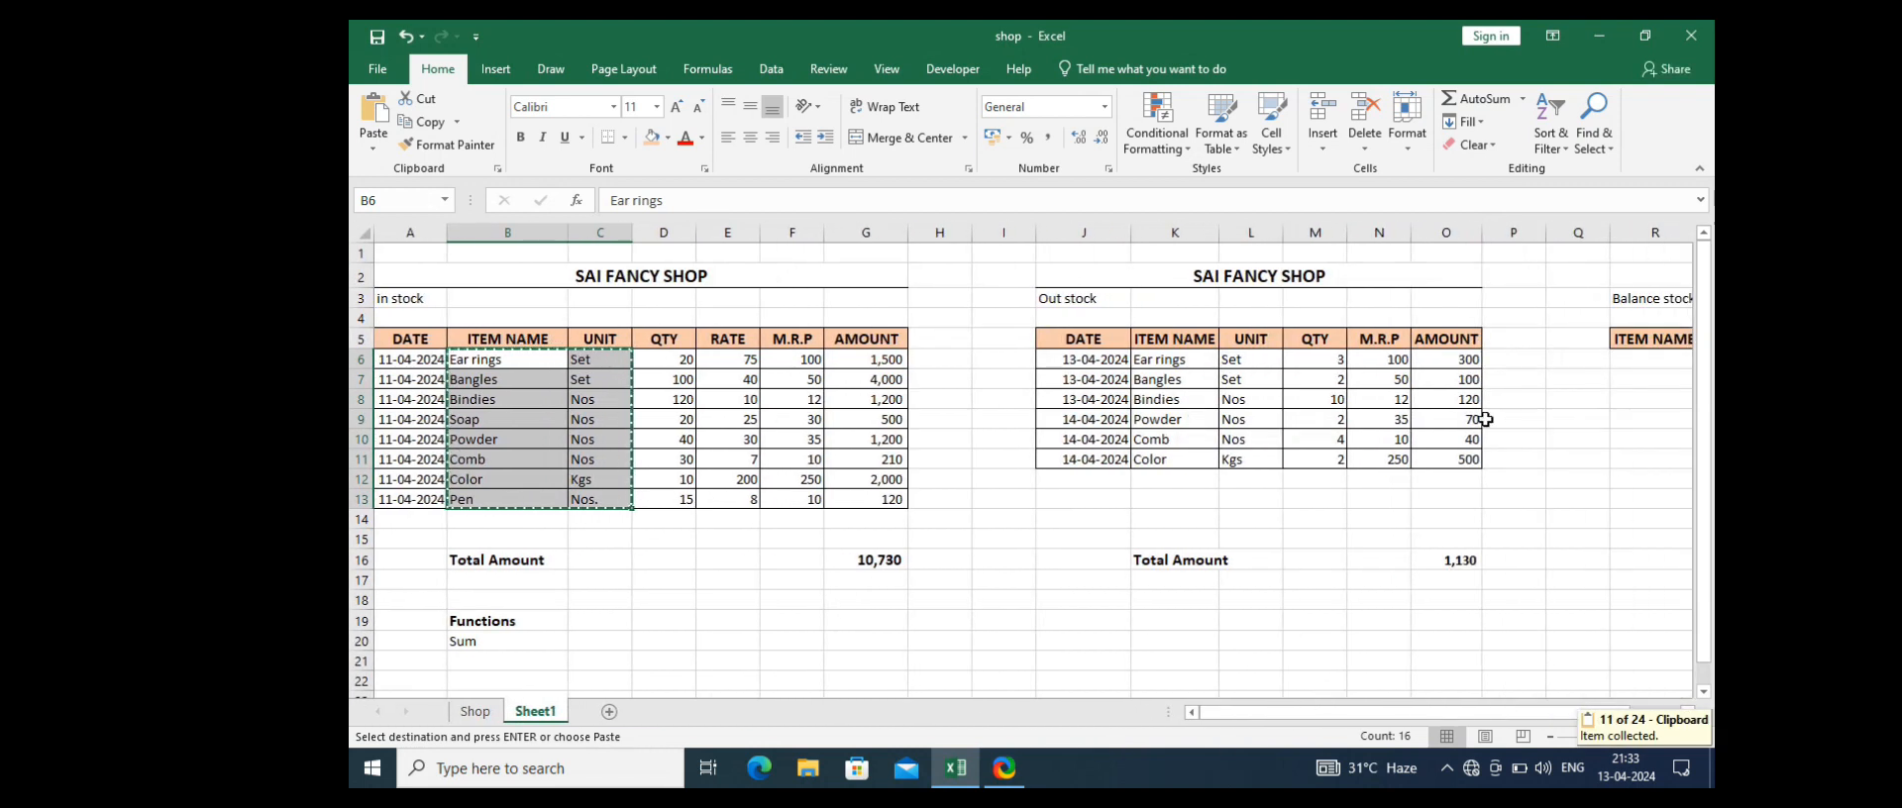
left_click_drag(1557, 713, 1605, 713)
left_click(1461, 360)
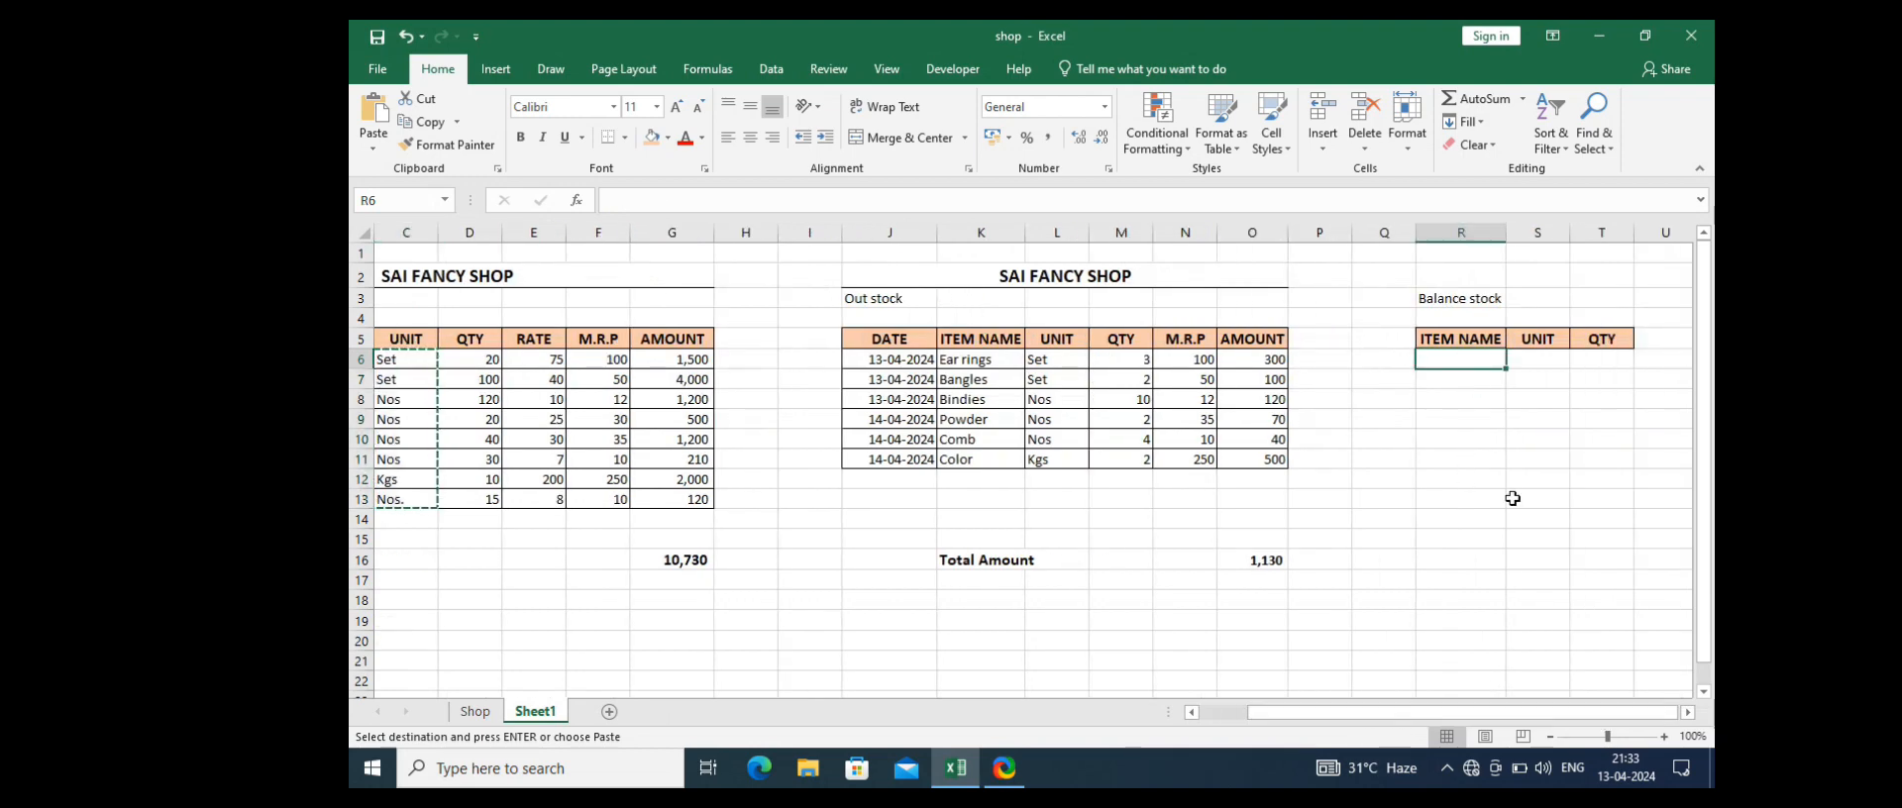
key("ctrl+v")
left_click(1587, 418)
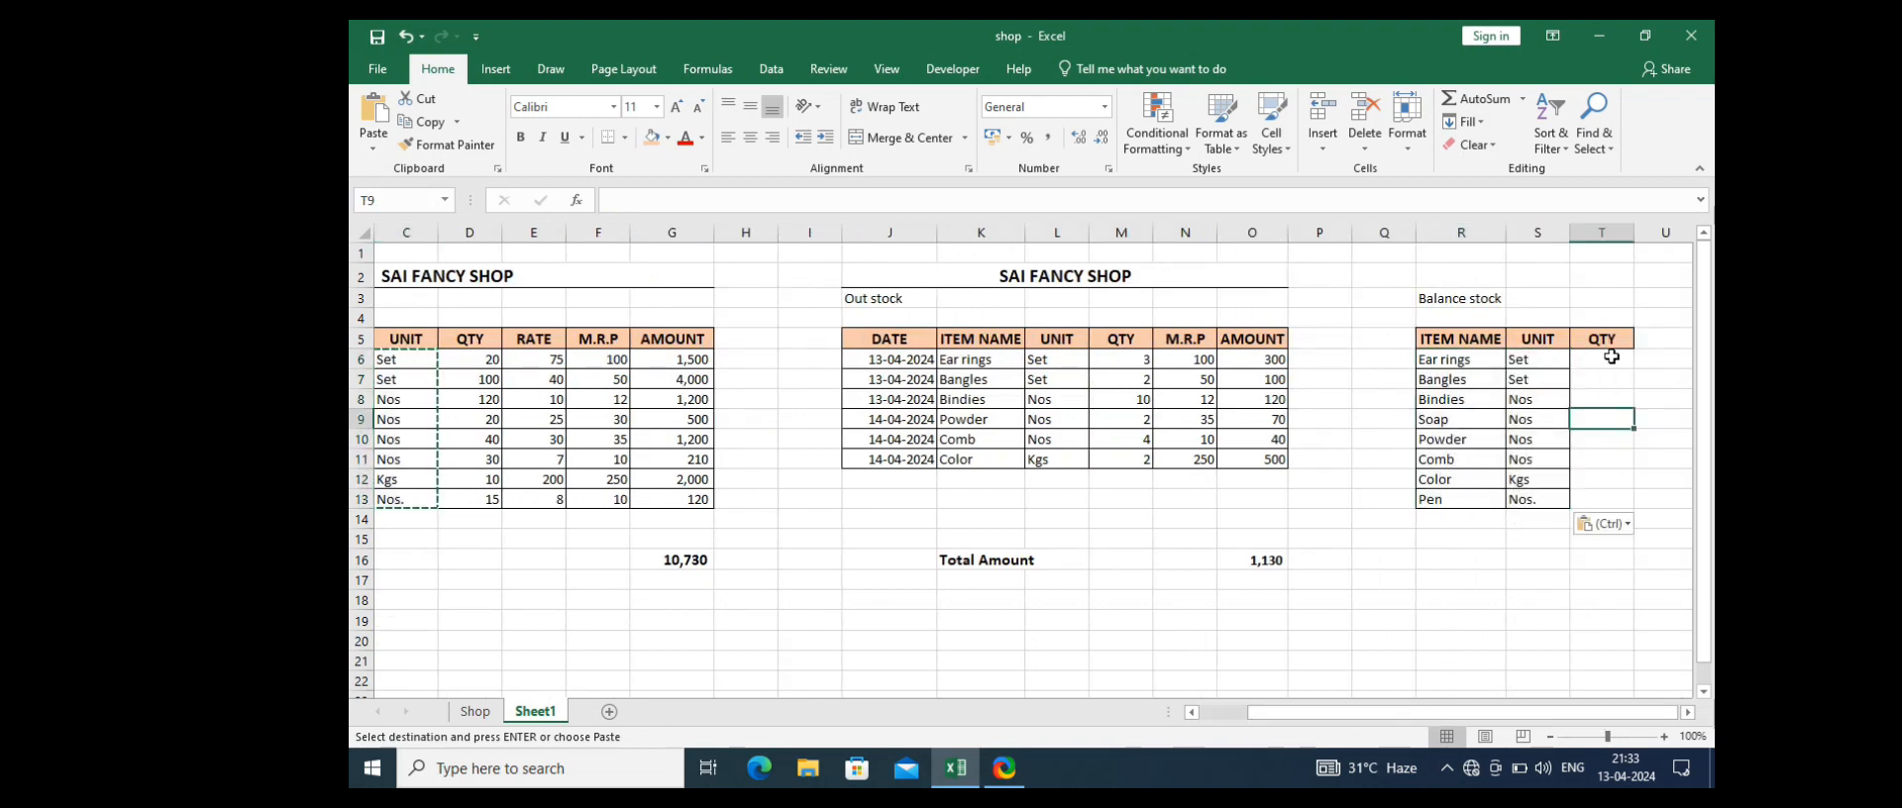
Step: Enter =D6-M6 in T6 for the balance quantity and fill the formula down to T13
left_click(1611, 357)
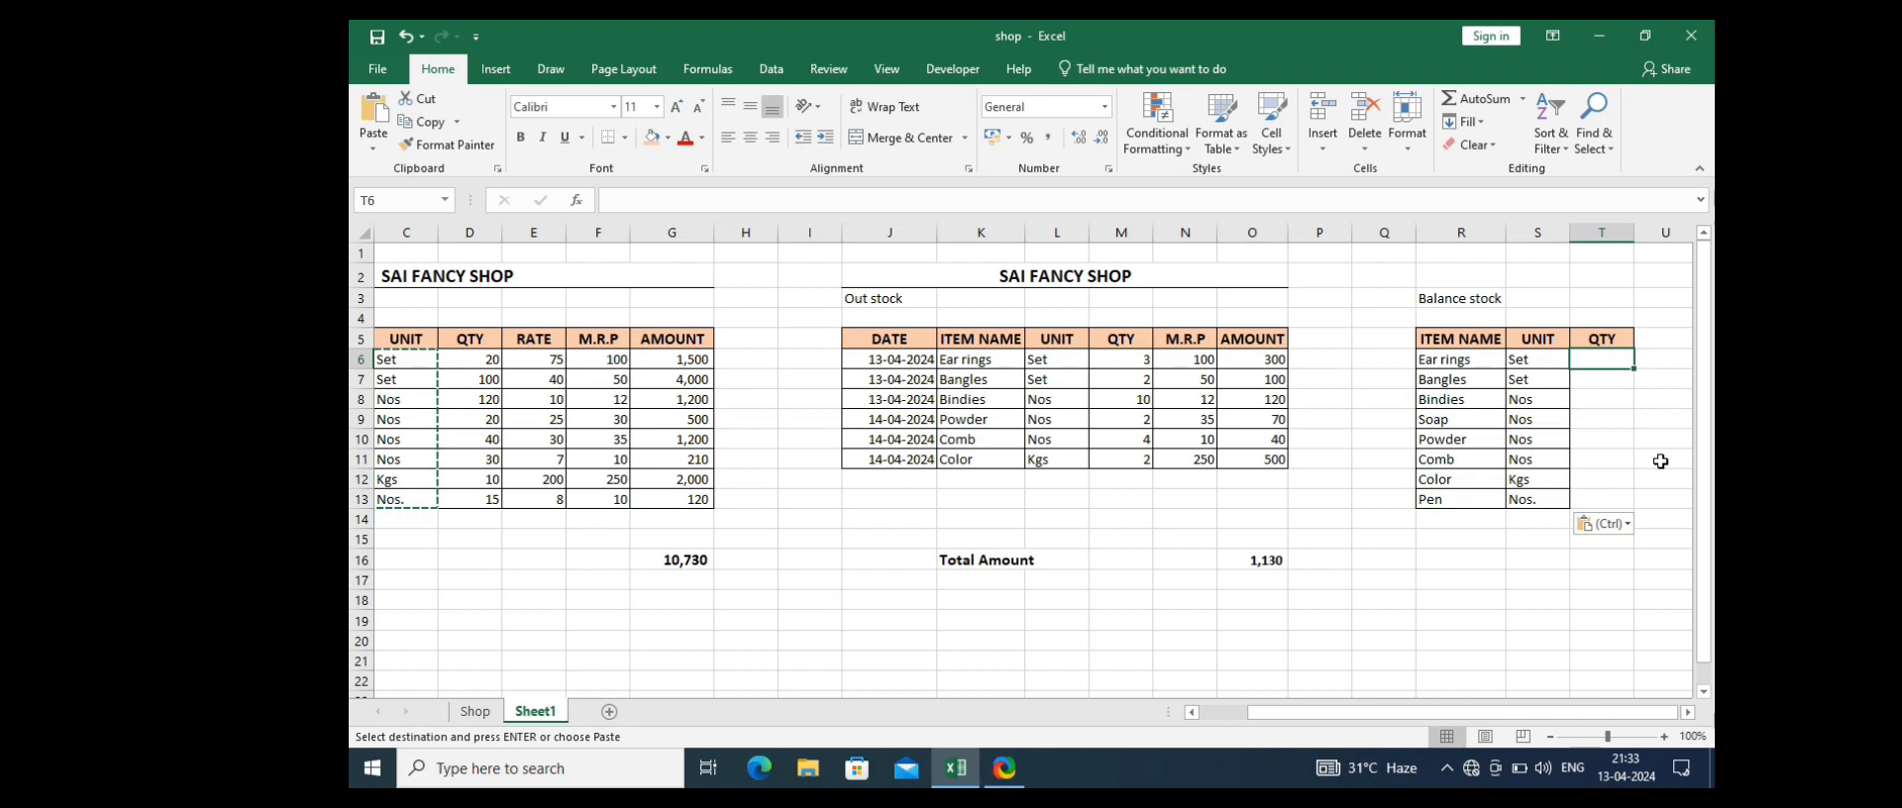
type("=")
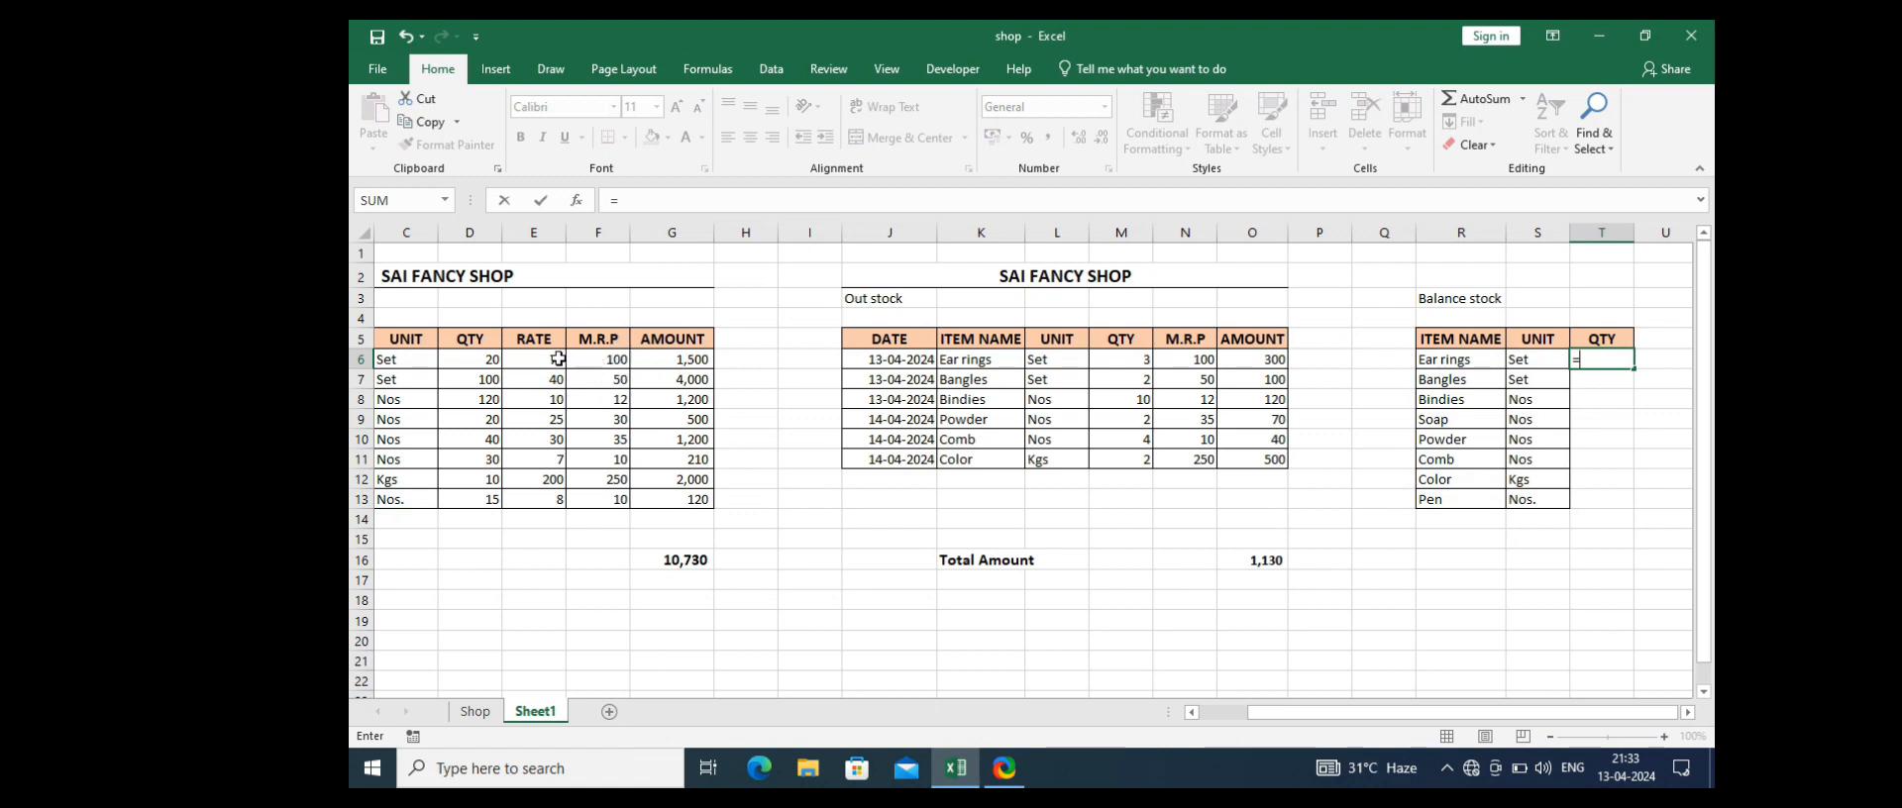
left_click(471, 361)
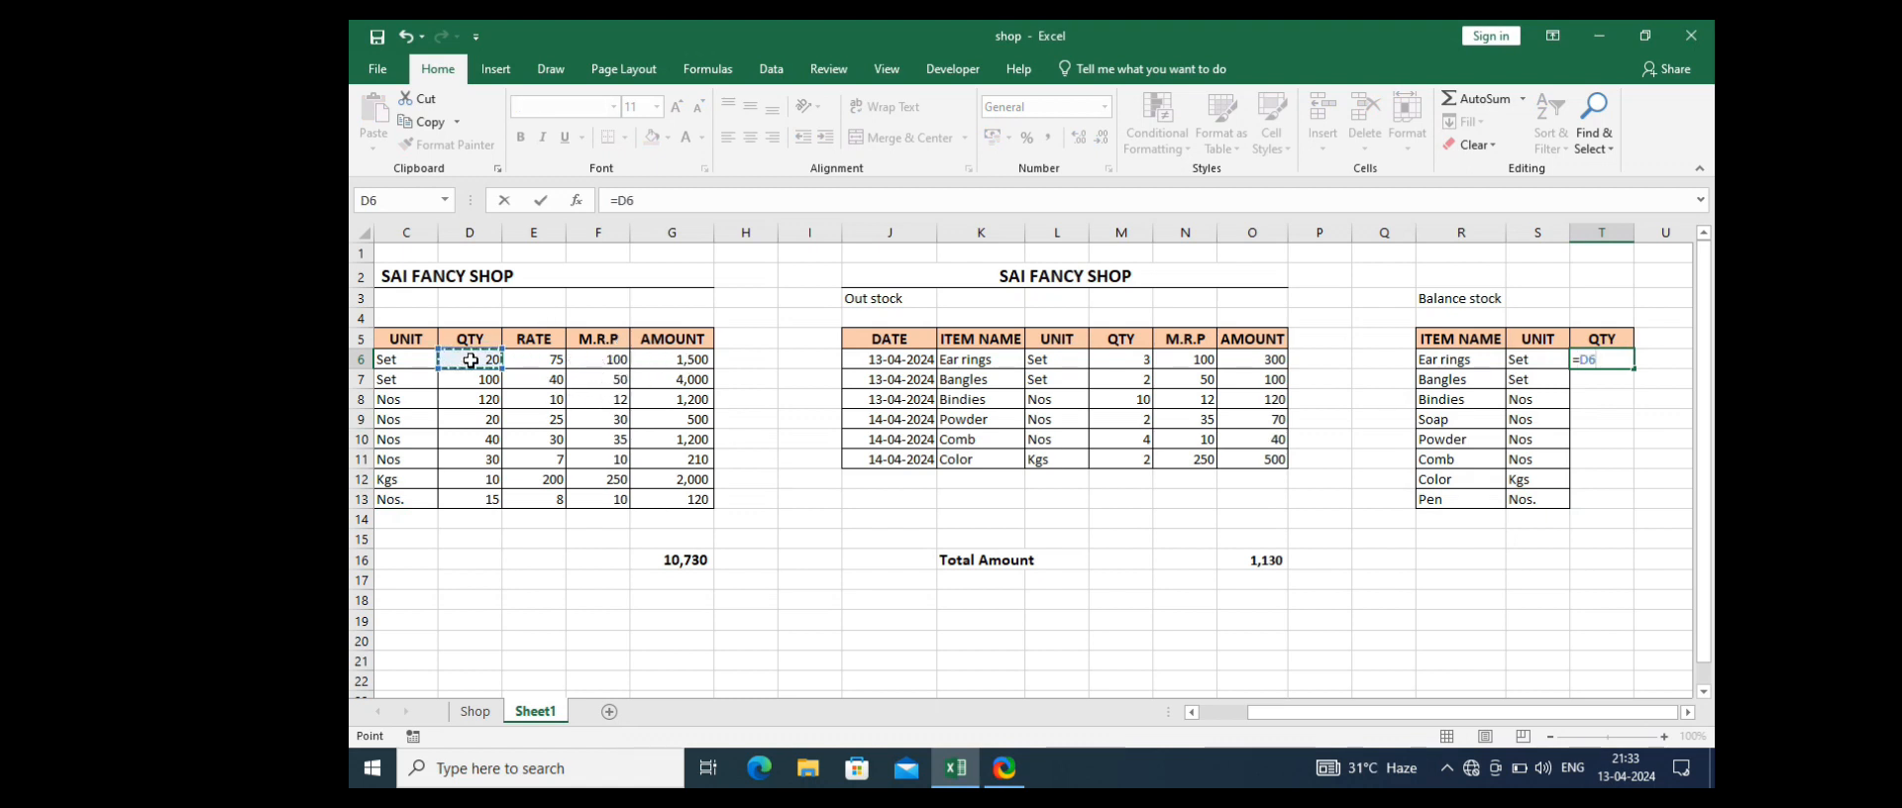
type("-")
left_click(1104, 359)
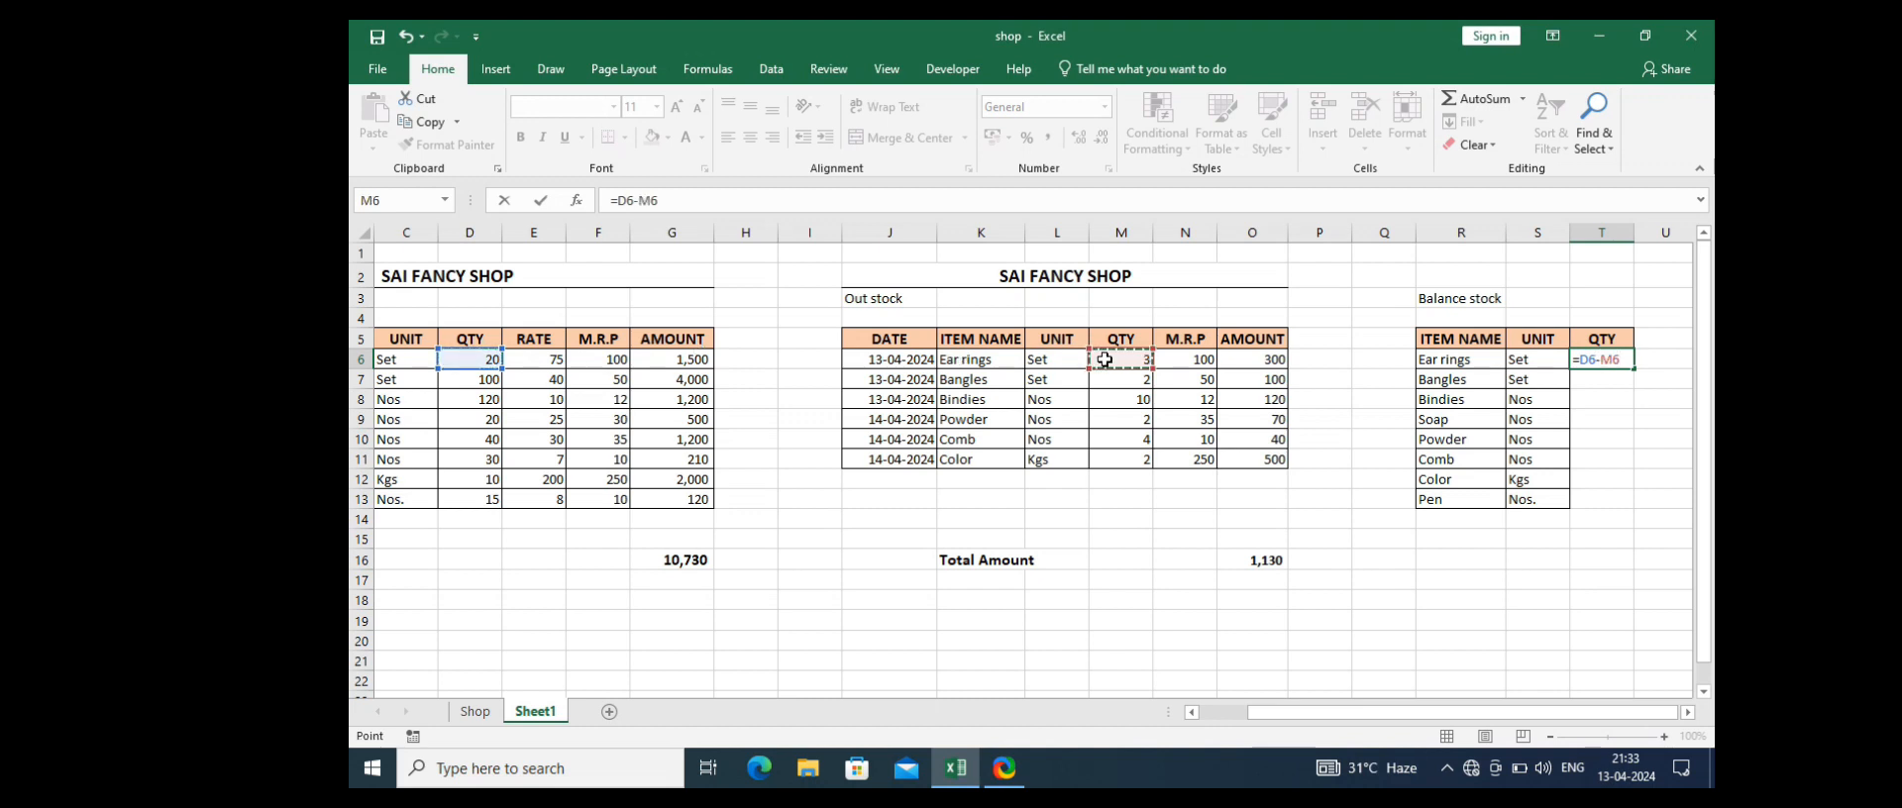
key("Return")
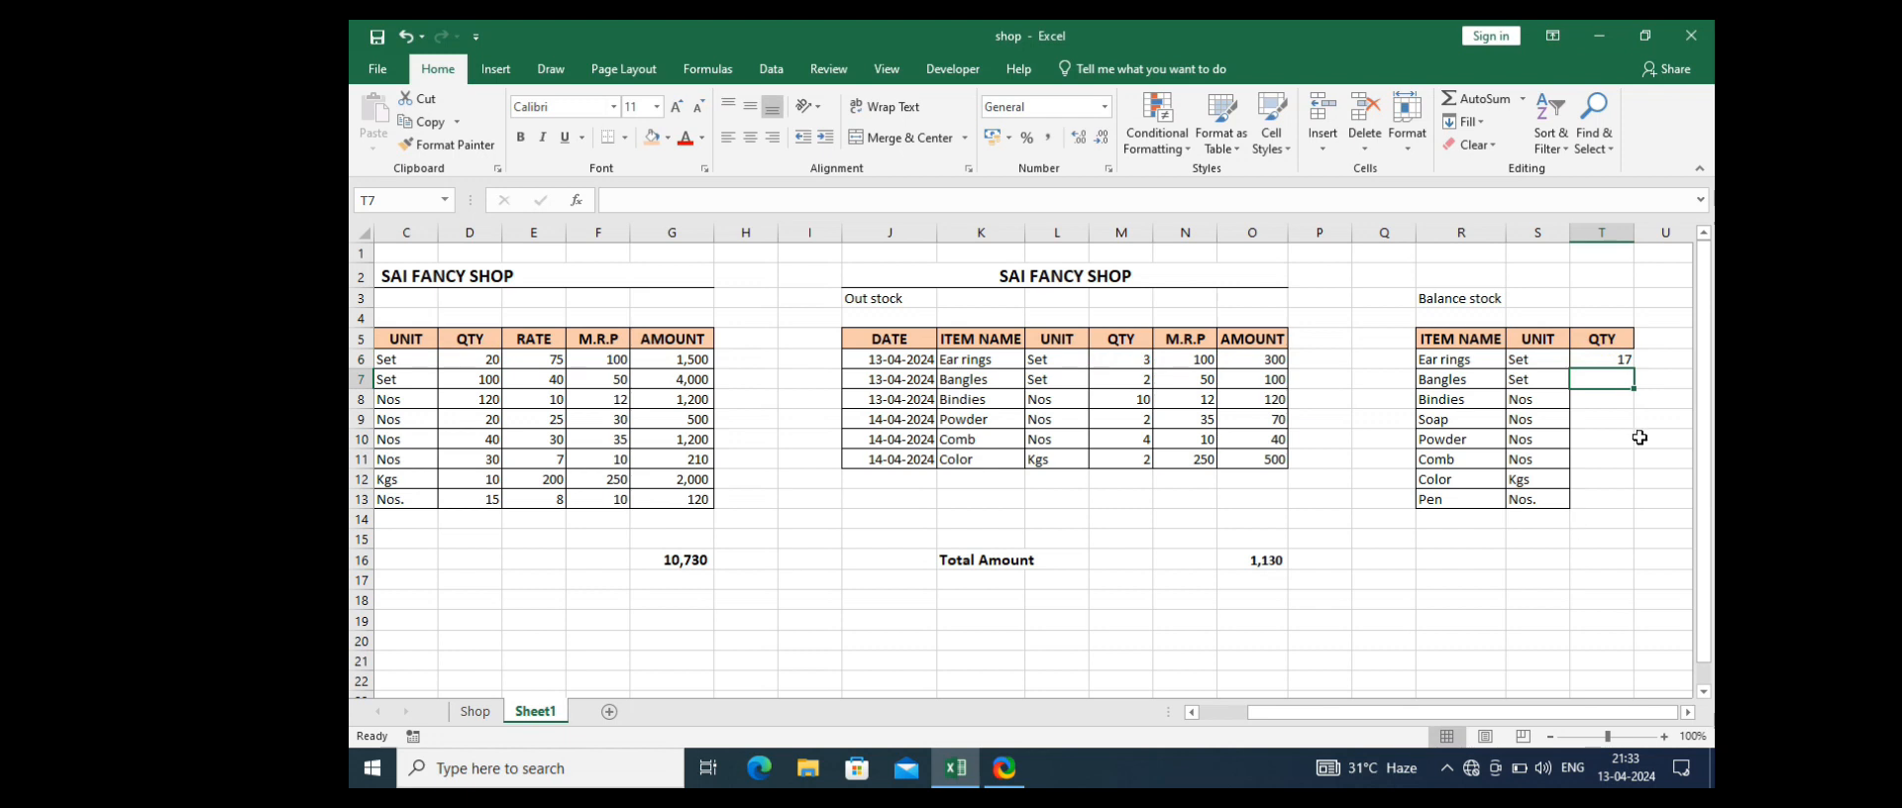
left_click(1597, 354)
left_click_drag(1637, 366, 1623, 503)
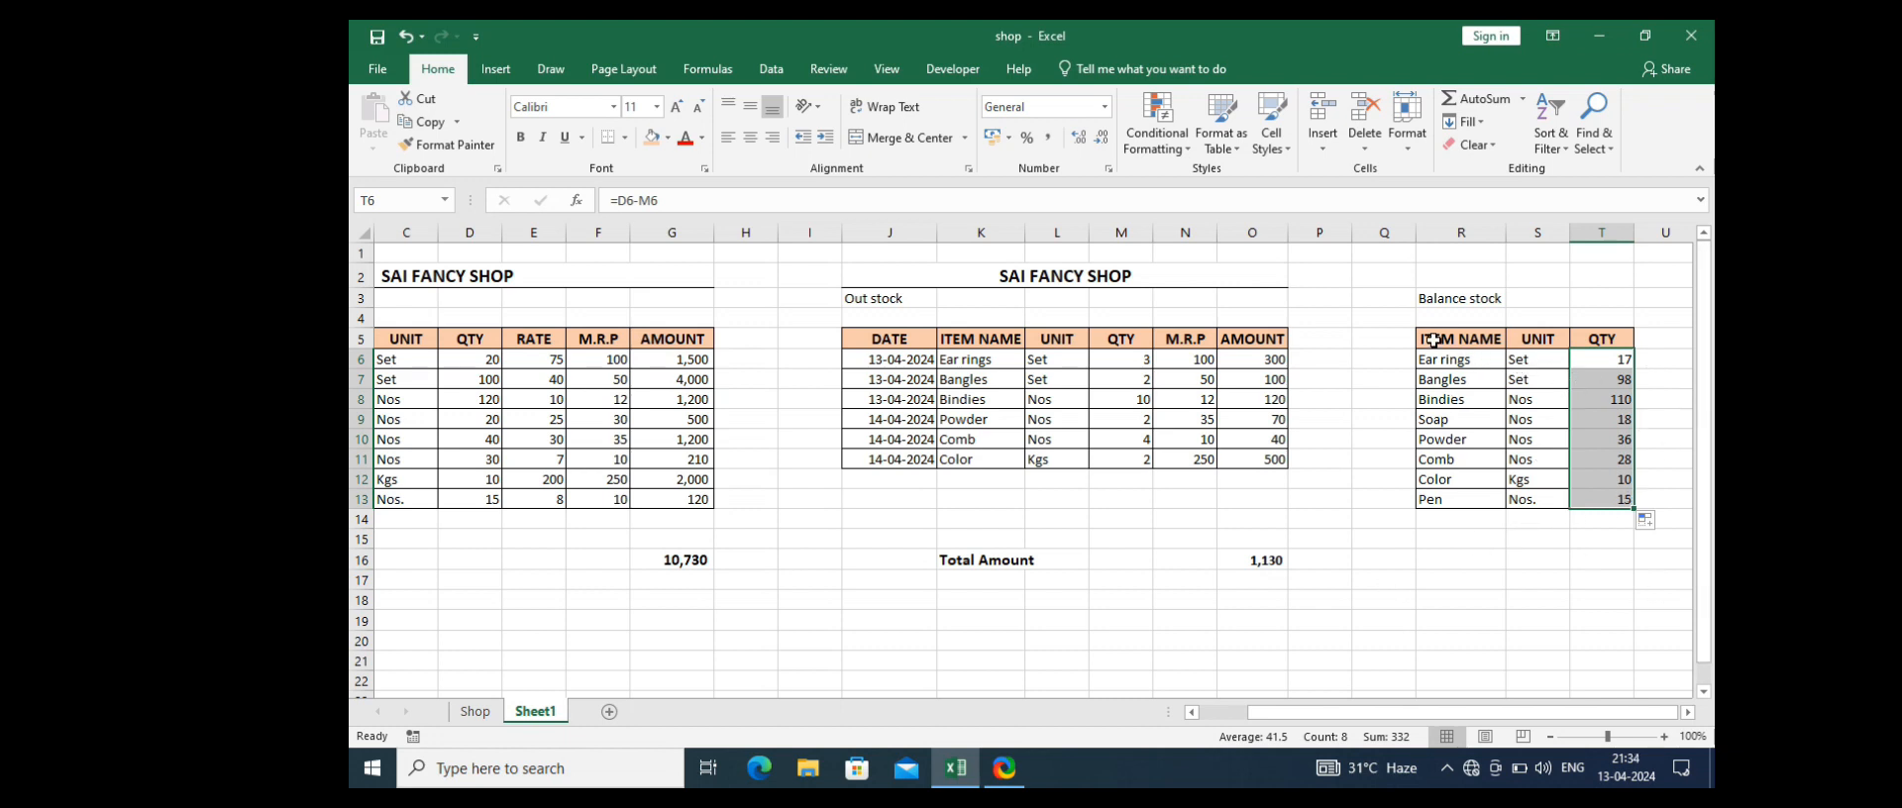
Step: Apply All Borders to the balance stock table in R5:T13
left_click_drag(1432, 340, 1602, 498)
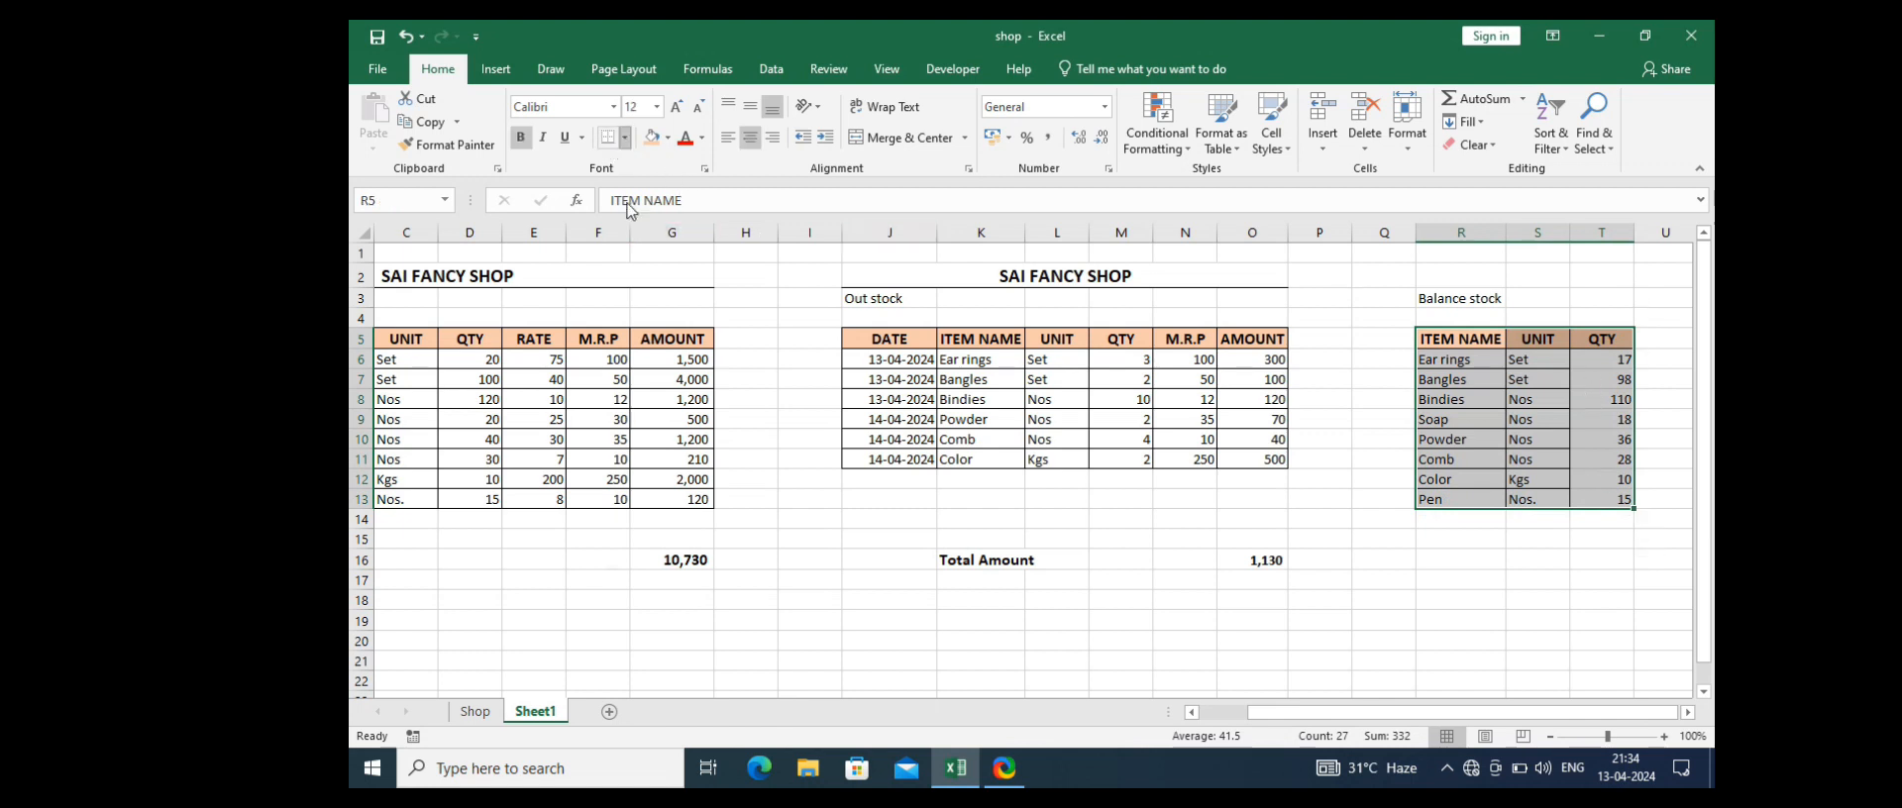
left_click(626, 139)
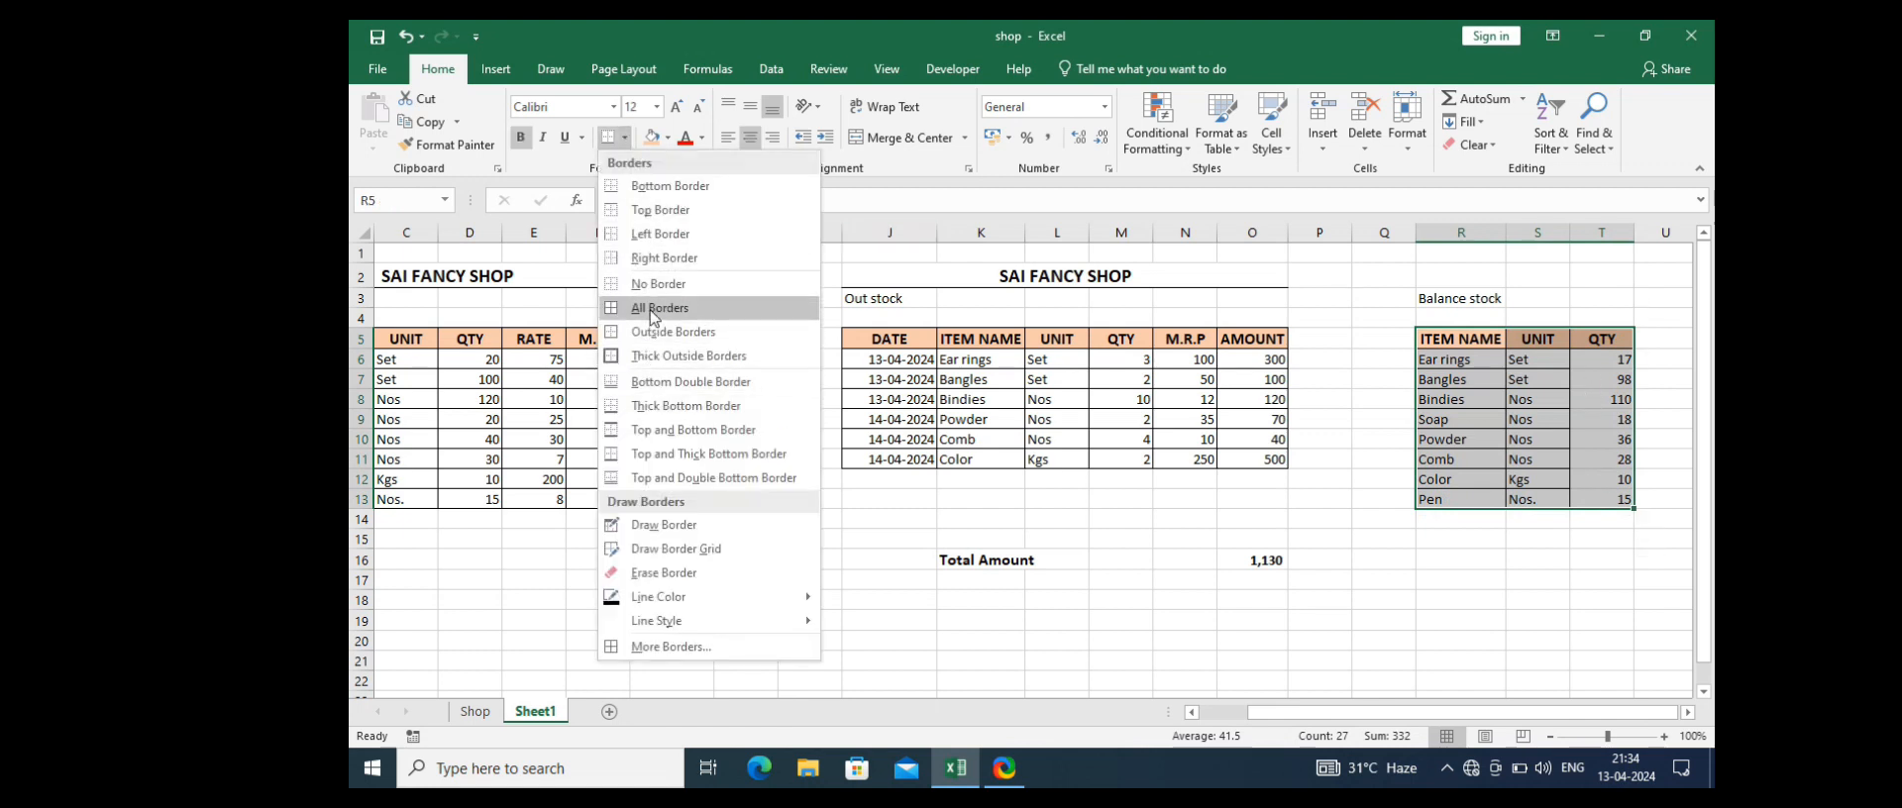
left_click(652, 310)
left_click(1565, 585)
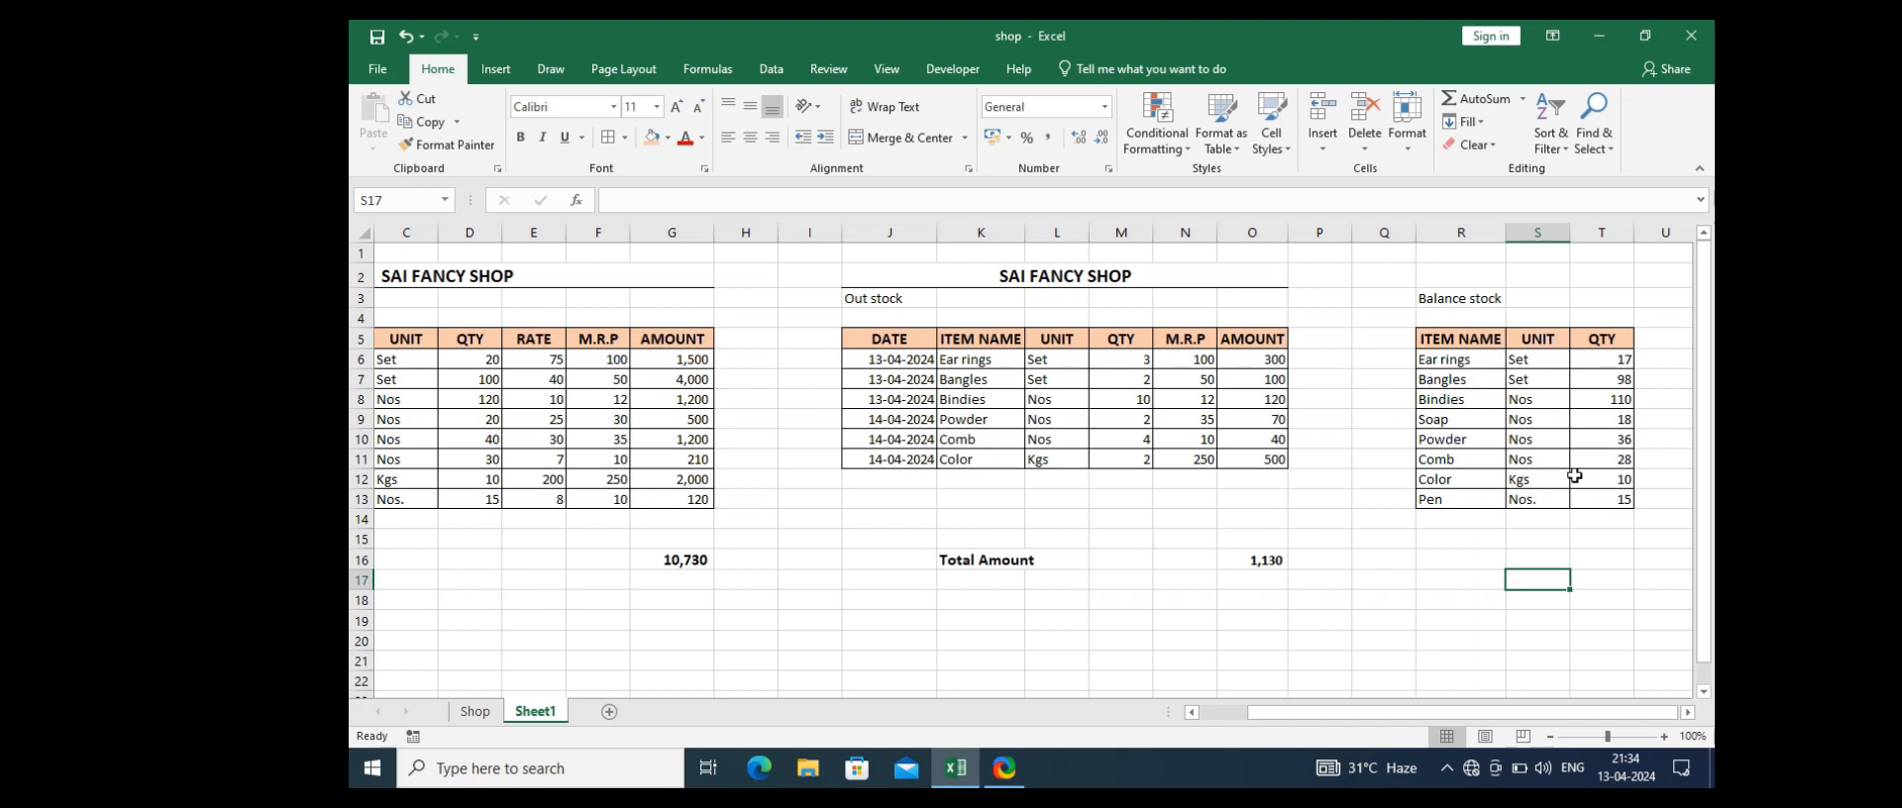
left_click(1455, 582)
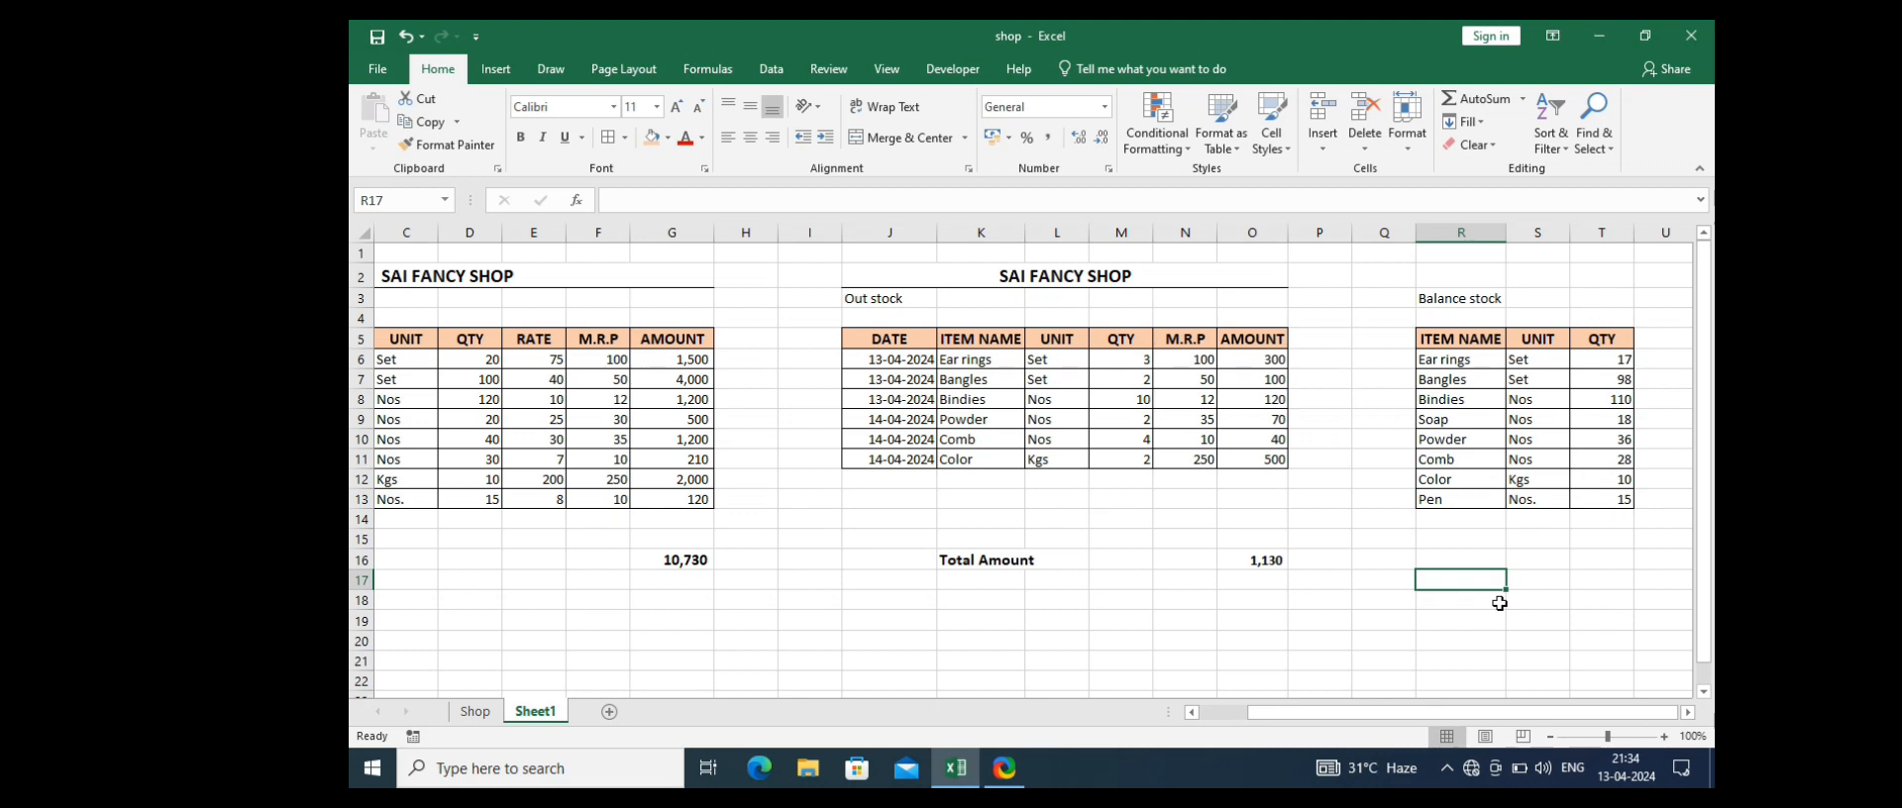
Step: Start a new out-stock entry in row 12 by copying Ear rings into K12 and filling the date 14-04-2024 down into J12
left_click(962, 421)
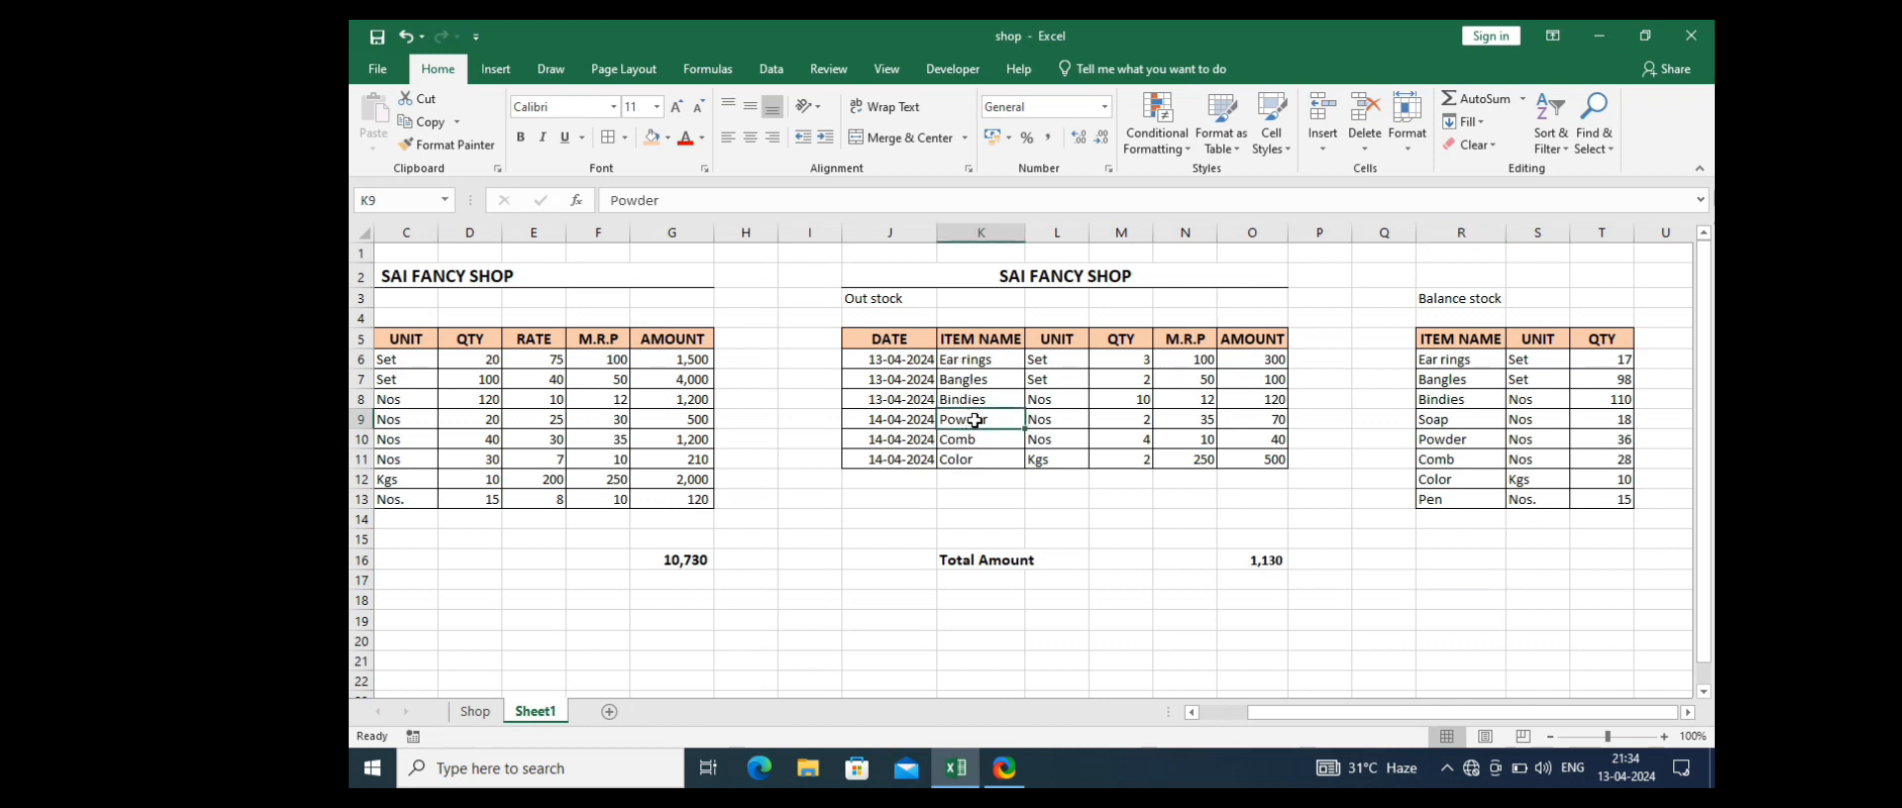
left_click(971, 362)
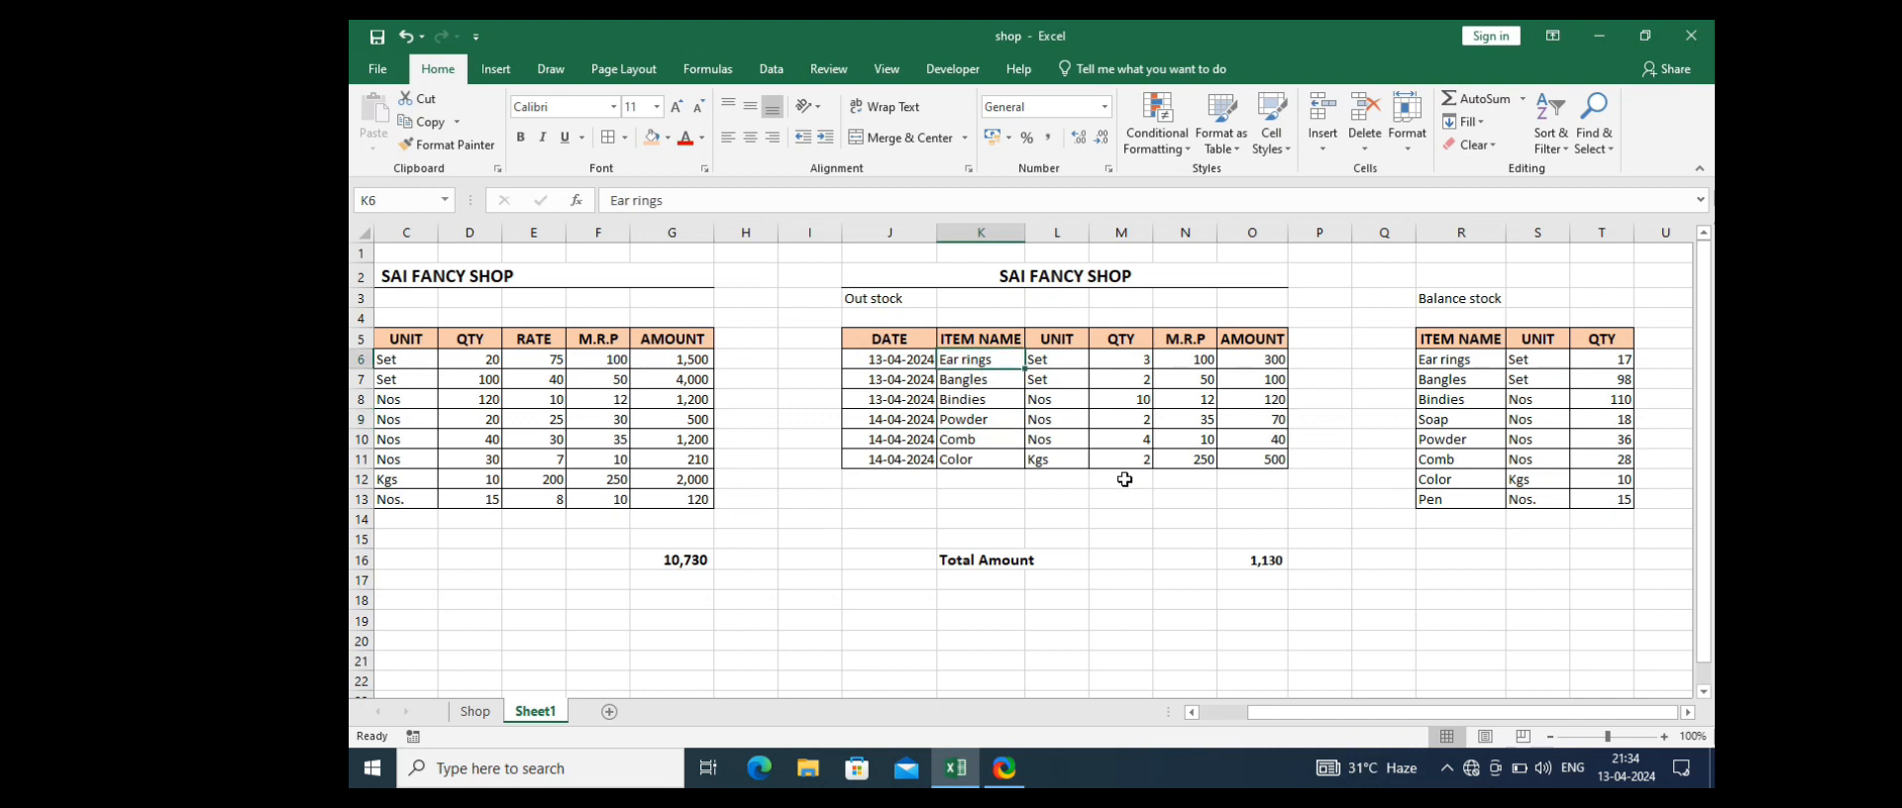
key("ctrl+c")
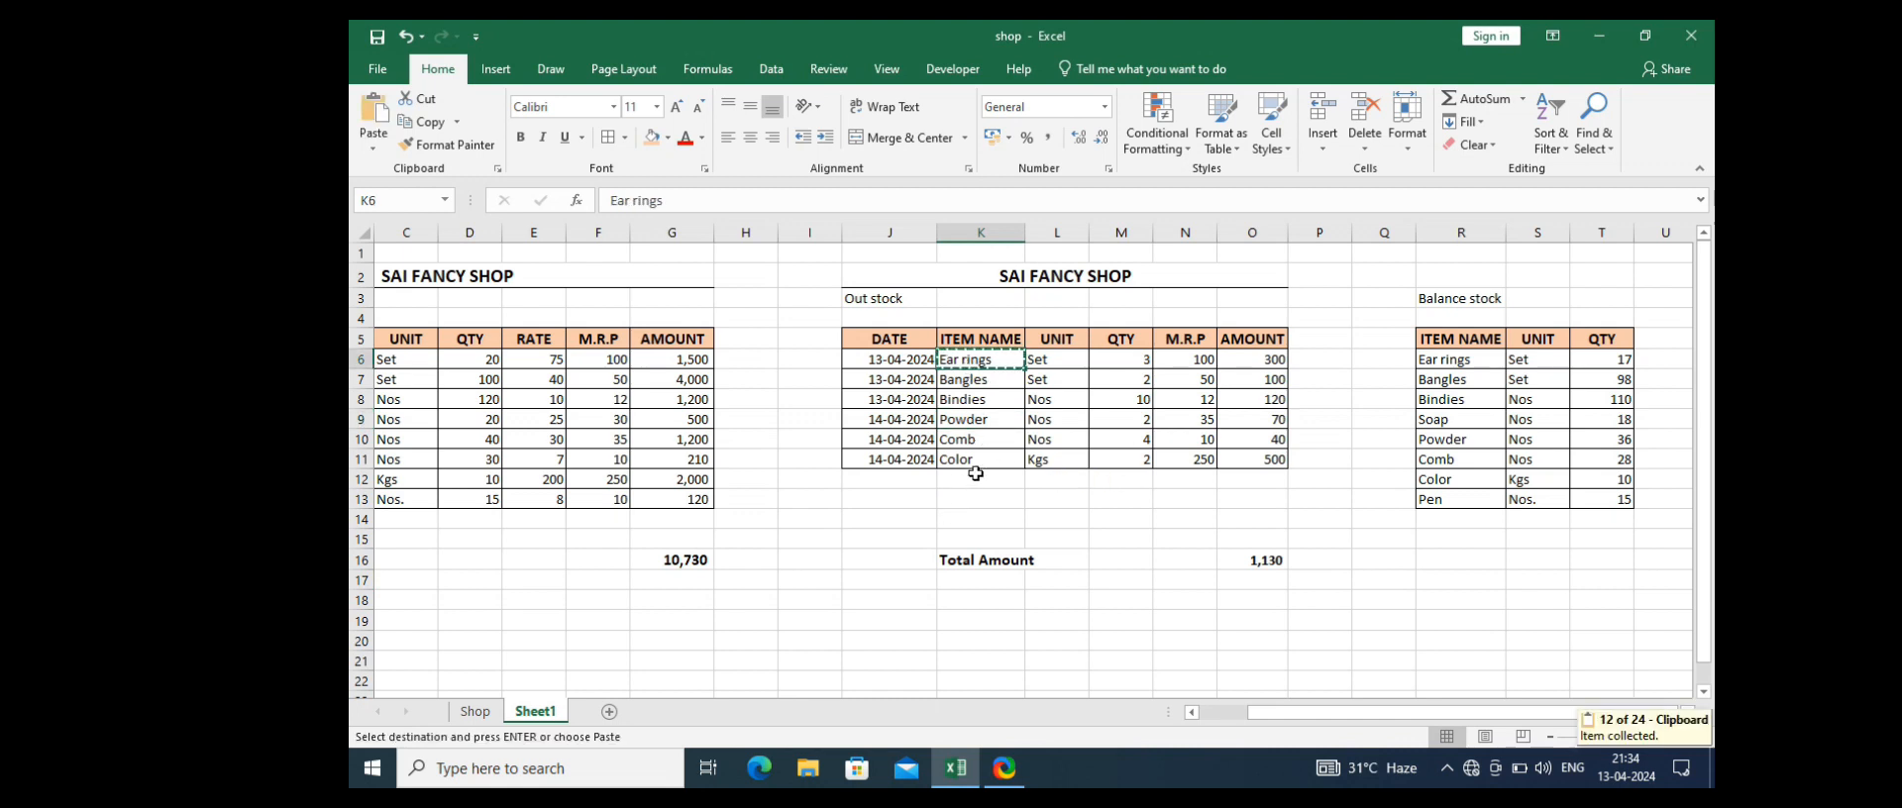
left_click(976, 476)
key("ctrl+v")
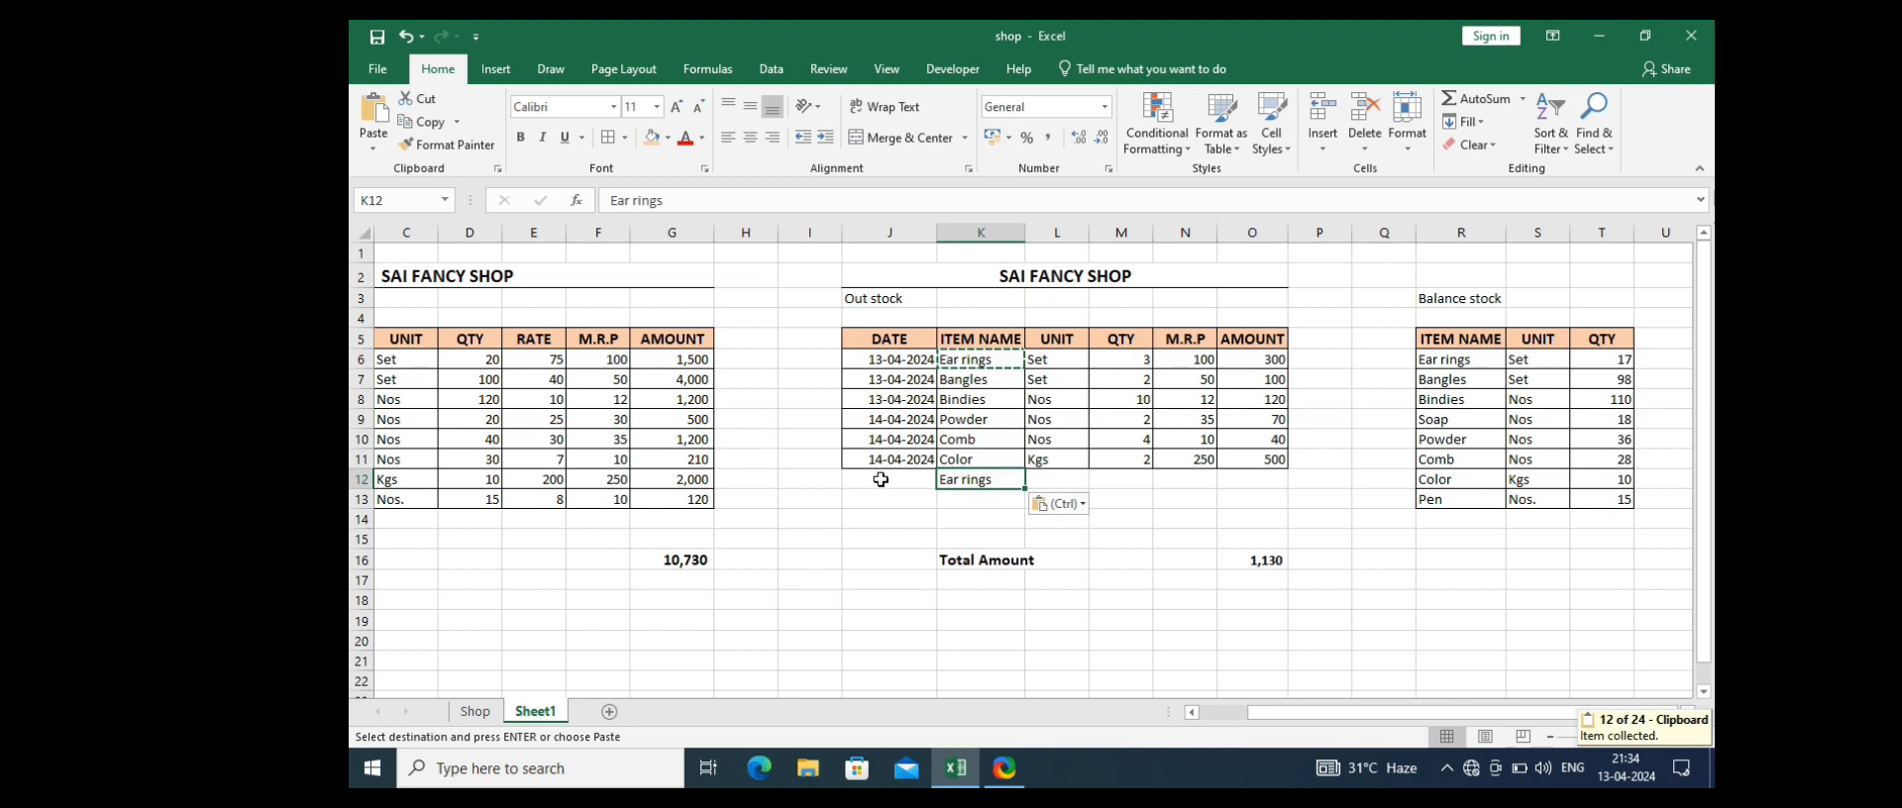
left_click(881, 480)
key("ctrl+d")
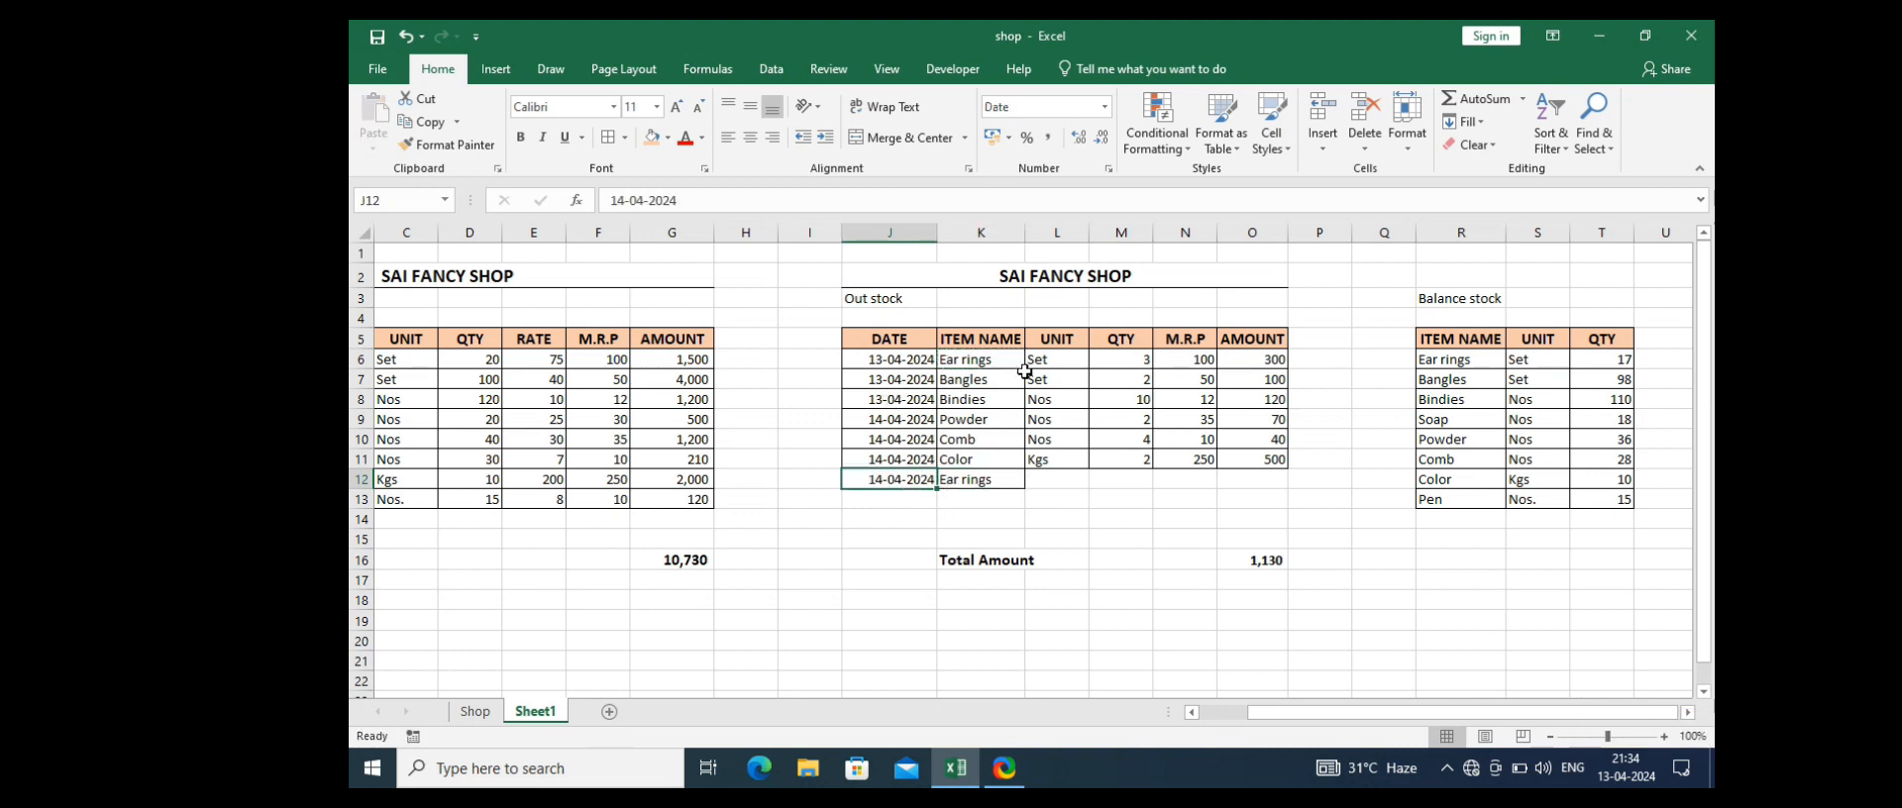
left_click(1056, 483)
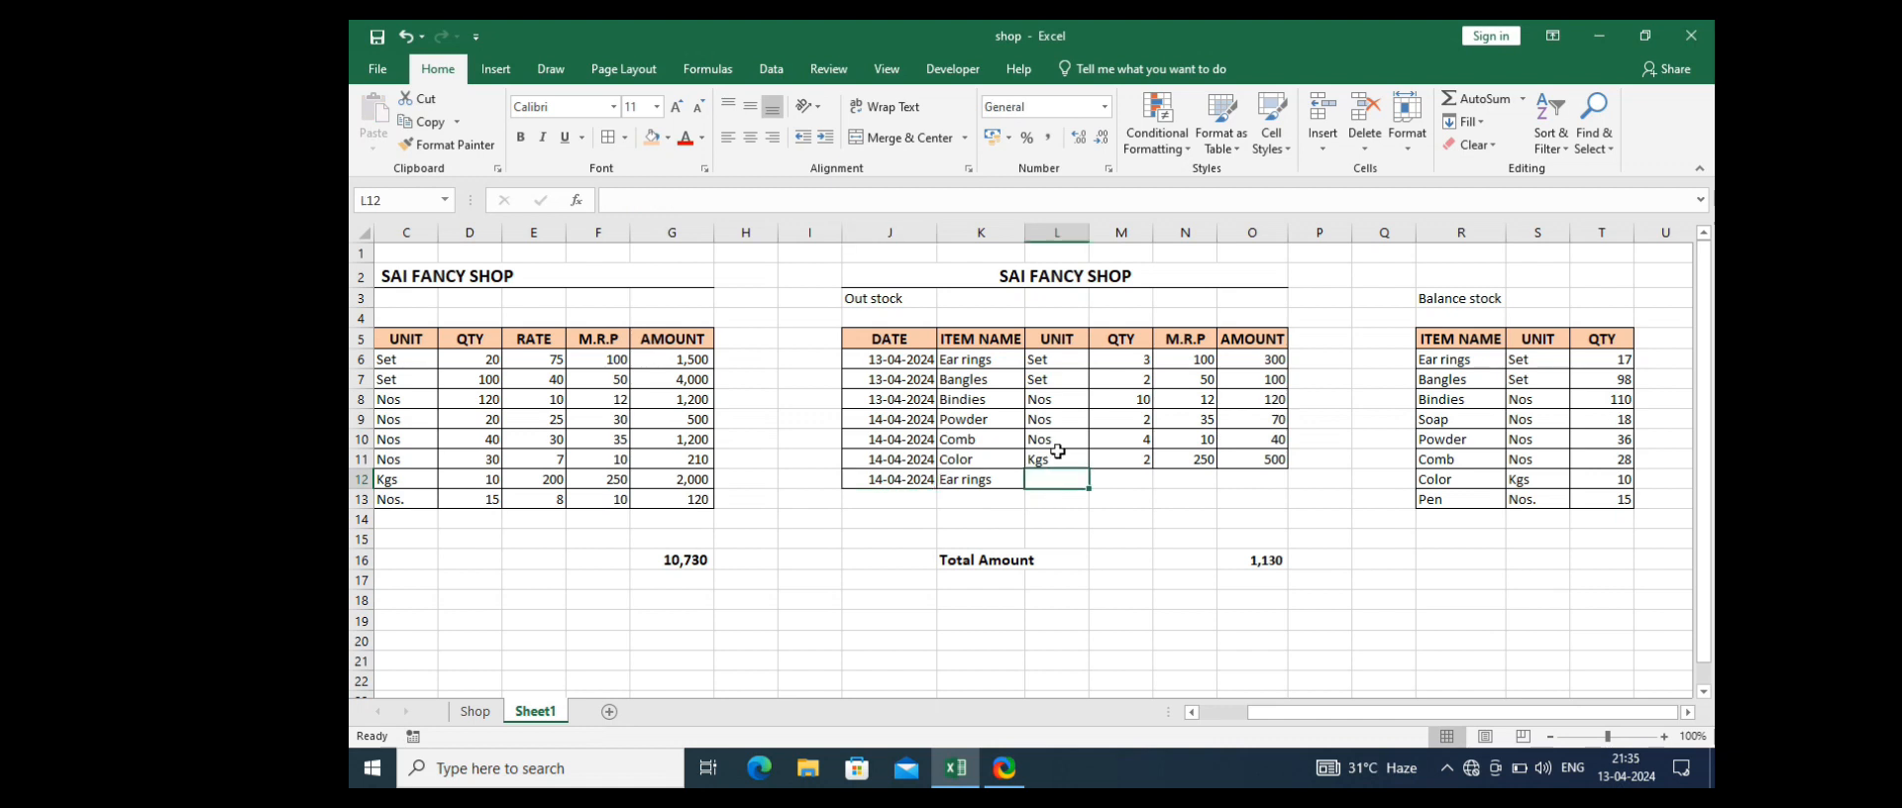
Step: Fill the unit, quantity, M.R.P and amount cells from L11:O11 down into row 12 of the out-stock table
left_click(1070, 460)
left_click_drag(1089, 469, 1288, 493)
left_click(1140, 540)
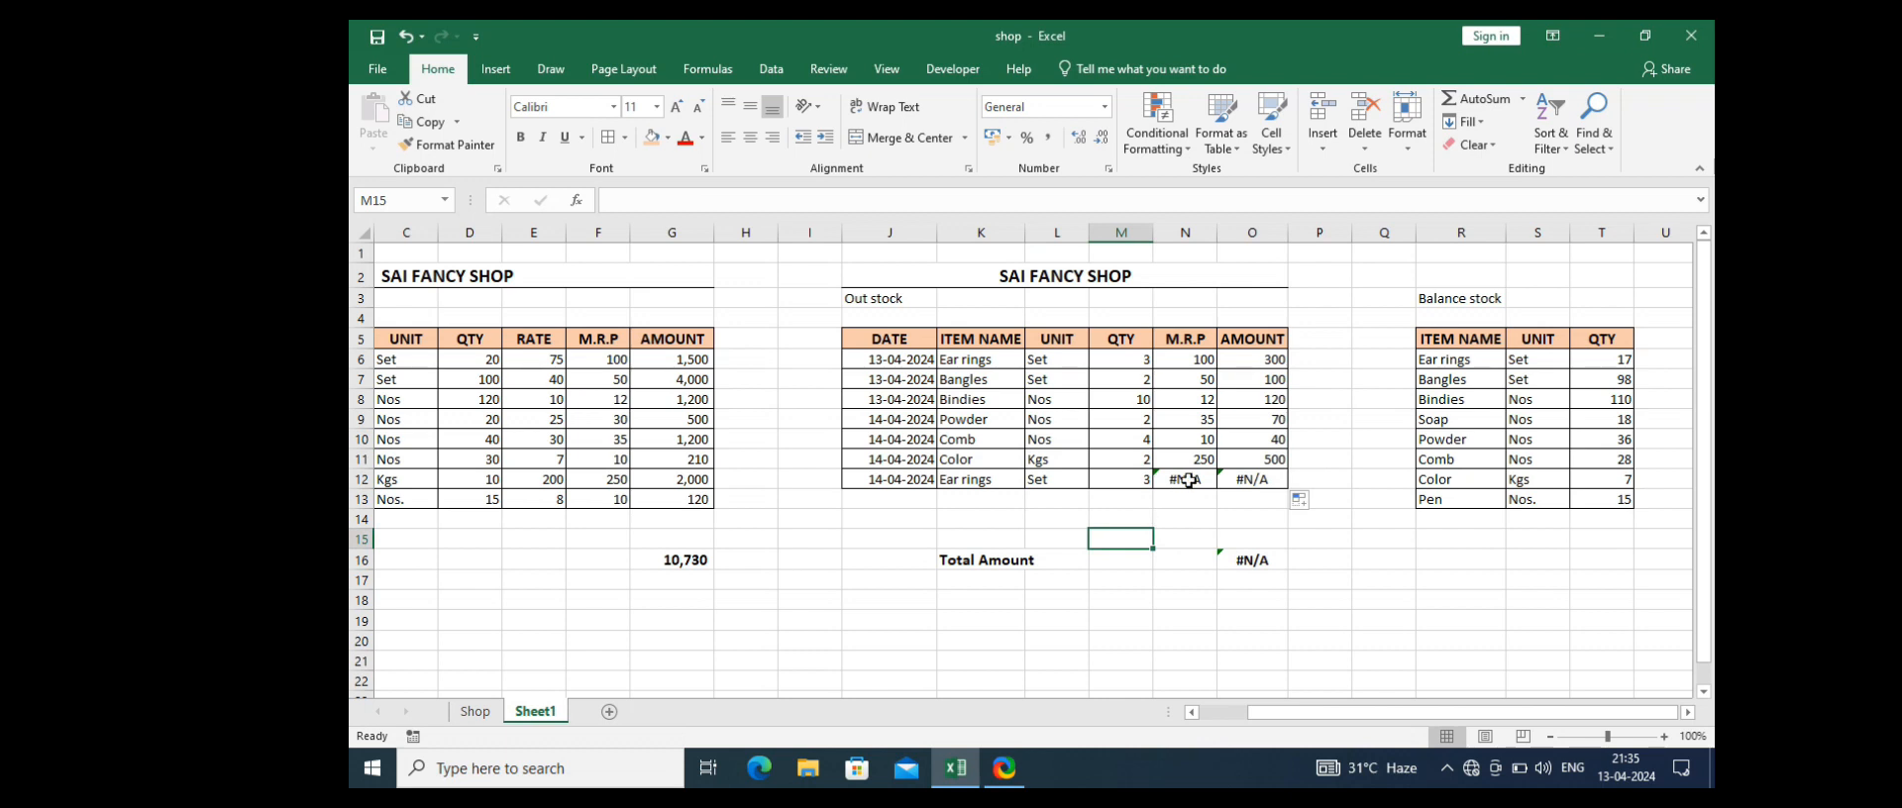
Step: Examine the VLOOKUP formulas in N12, N11, N6 and L6, comparing their lookup cells and table ranges
double_click(1185, 481)
key("Escape")
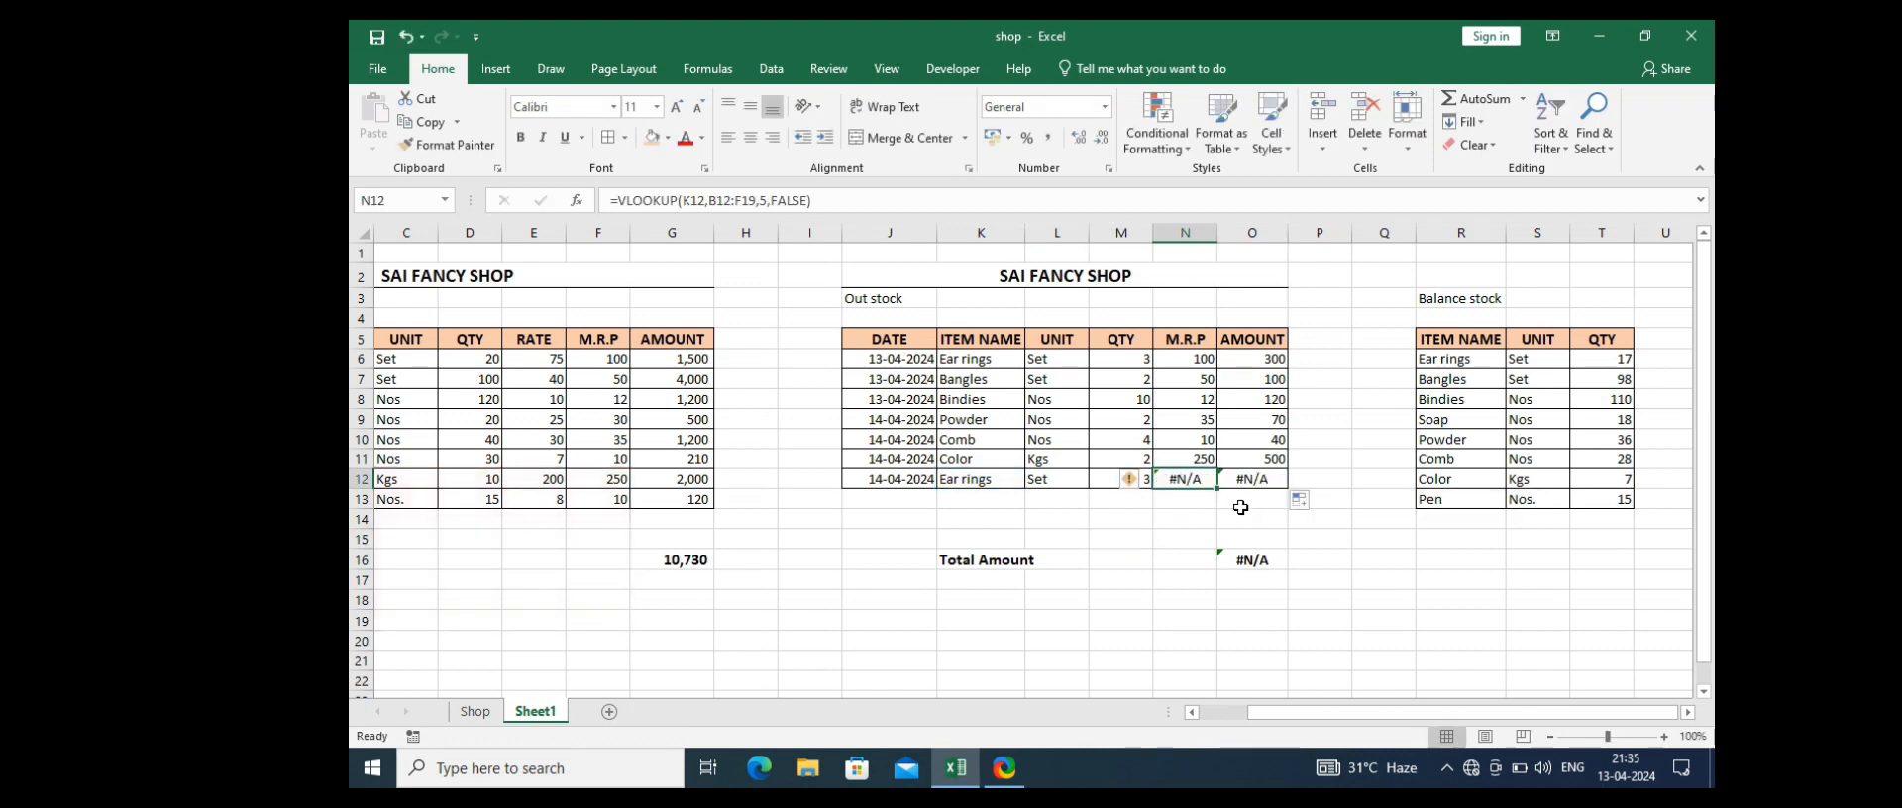
double_click(1189, 478)
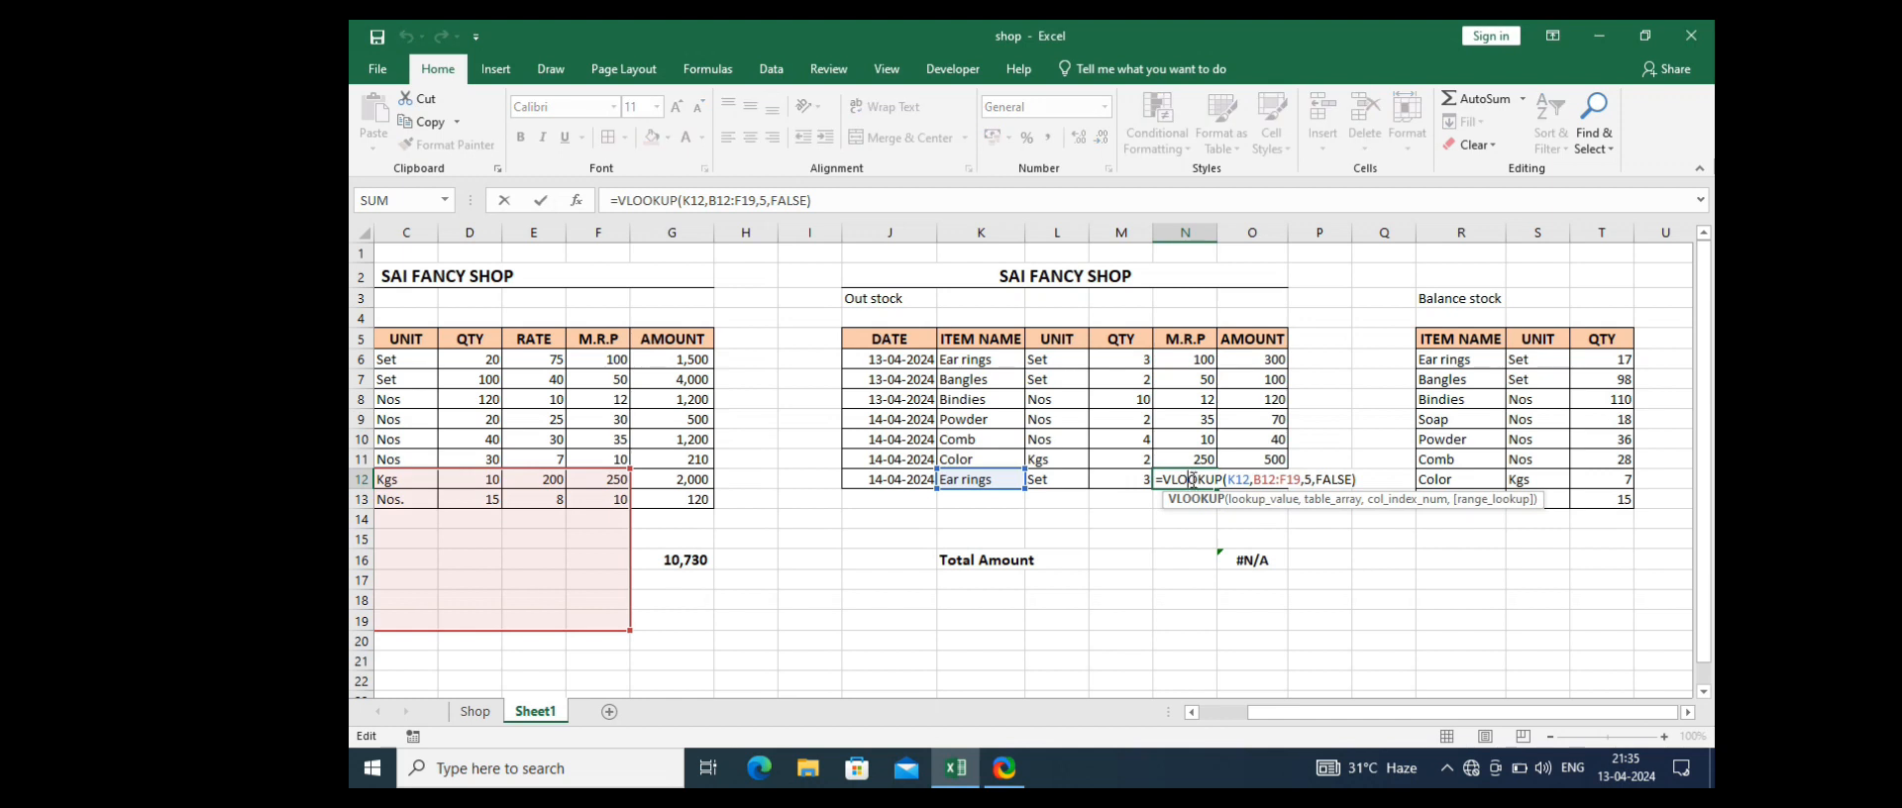
key("Escape")
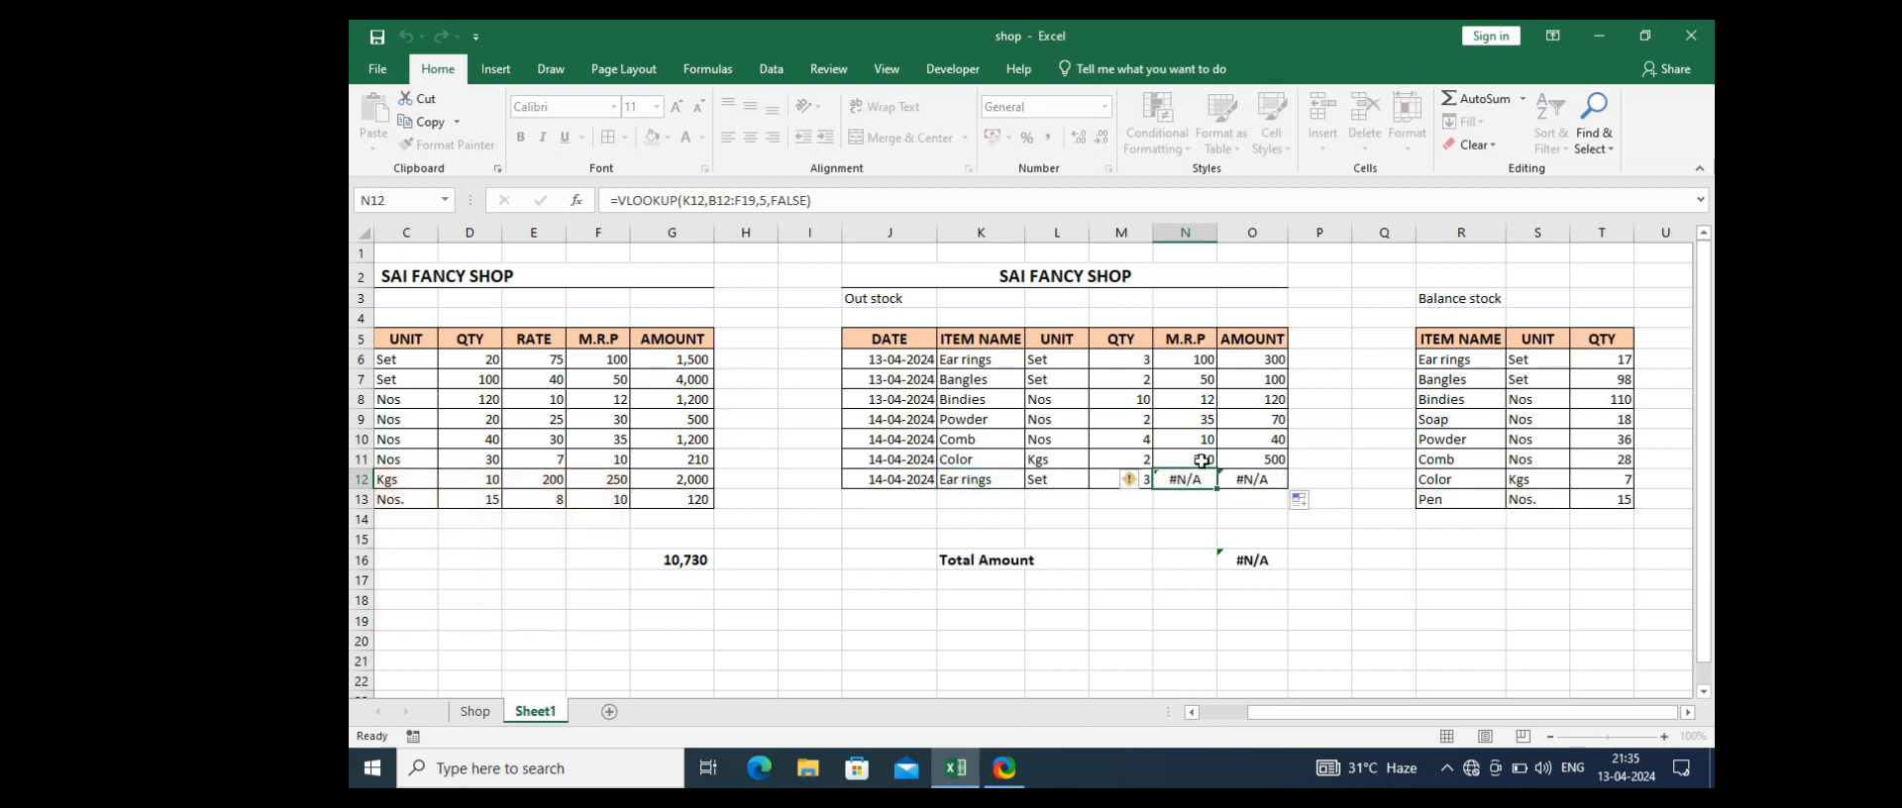
left_click(1201, 460)
double_click(1201, 459)
key("Escape")
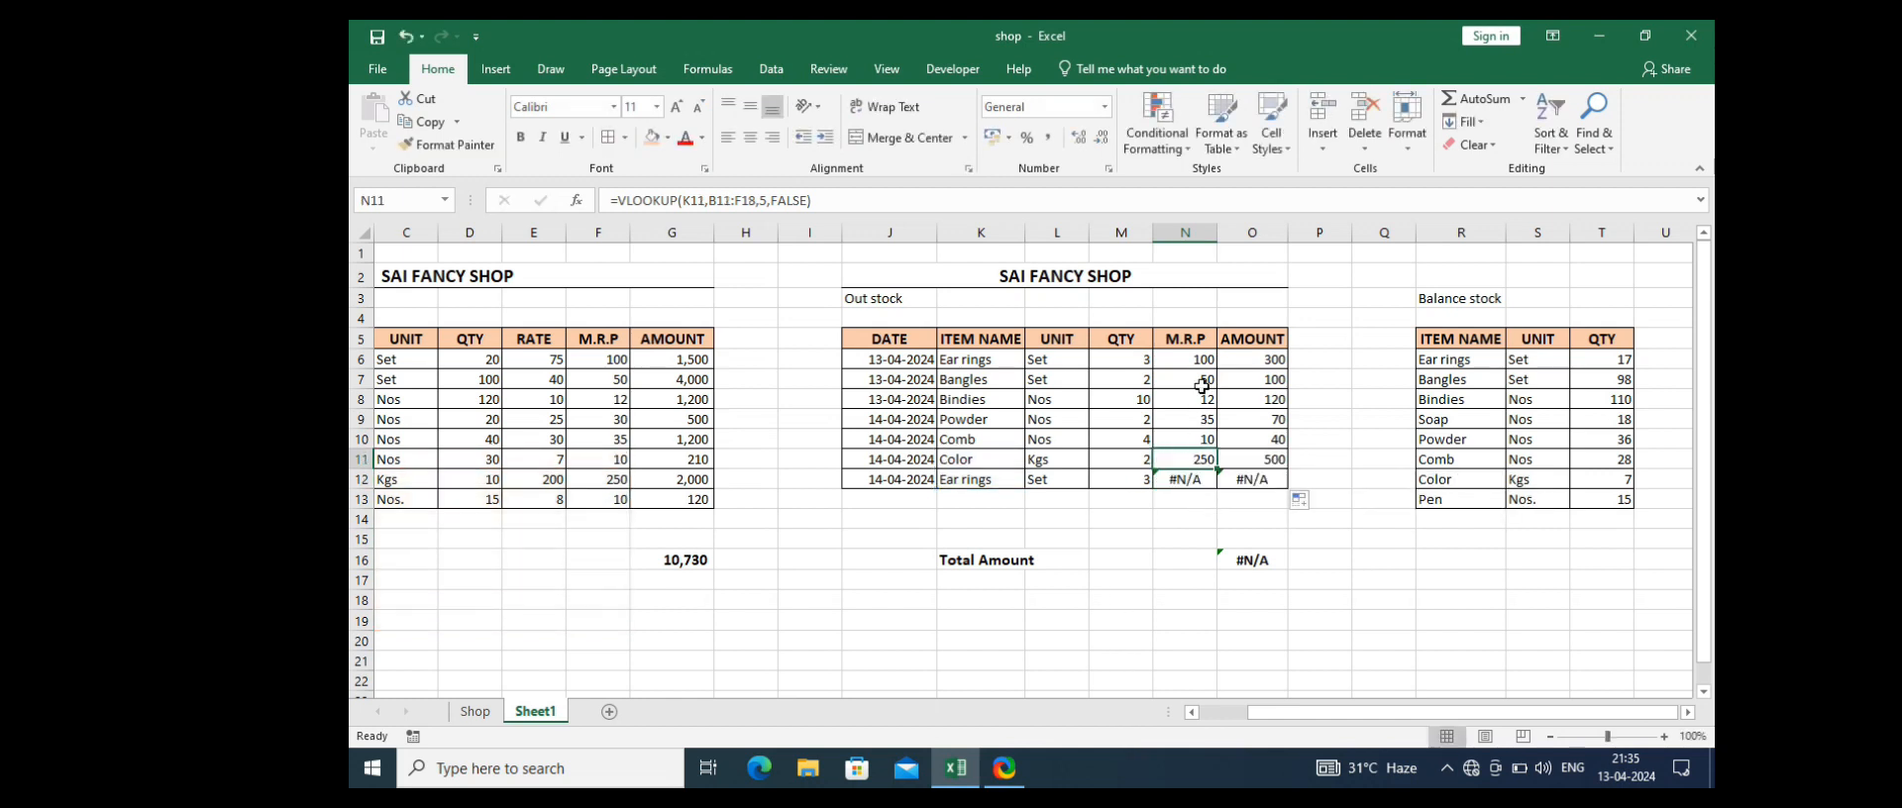
double_click(1202, 359)
key("Escape")
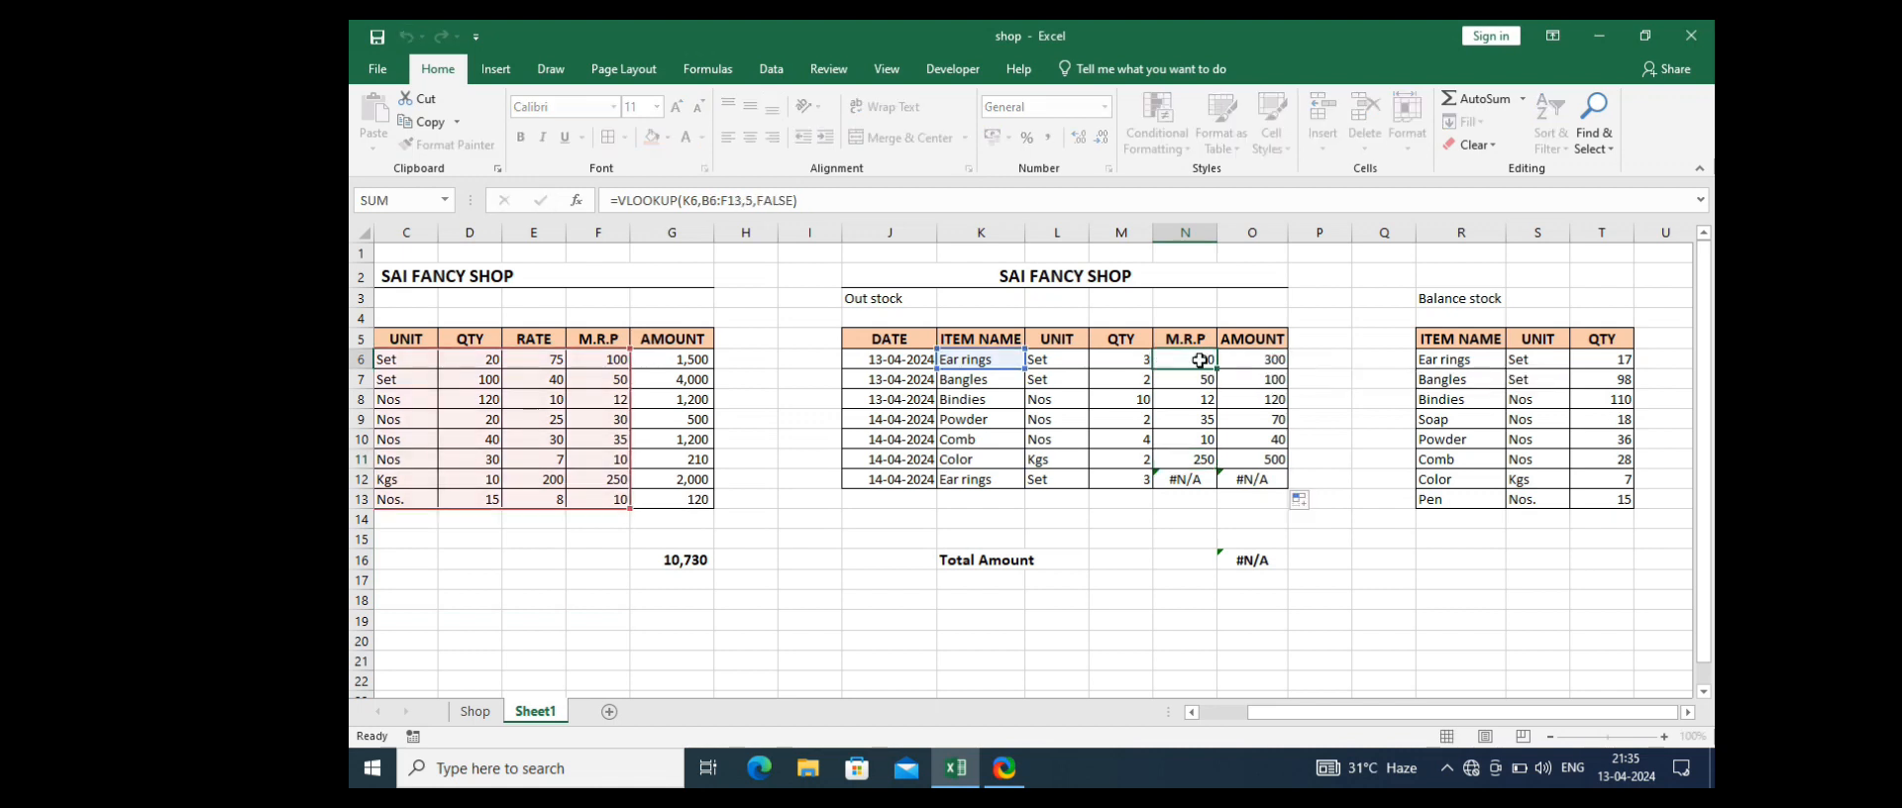
left_click(1071, 359)
double_click(1071, 359)
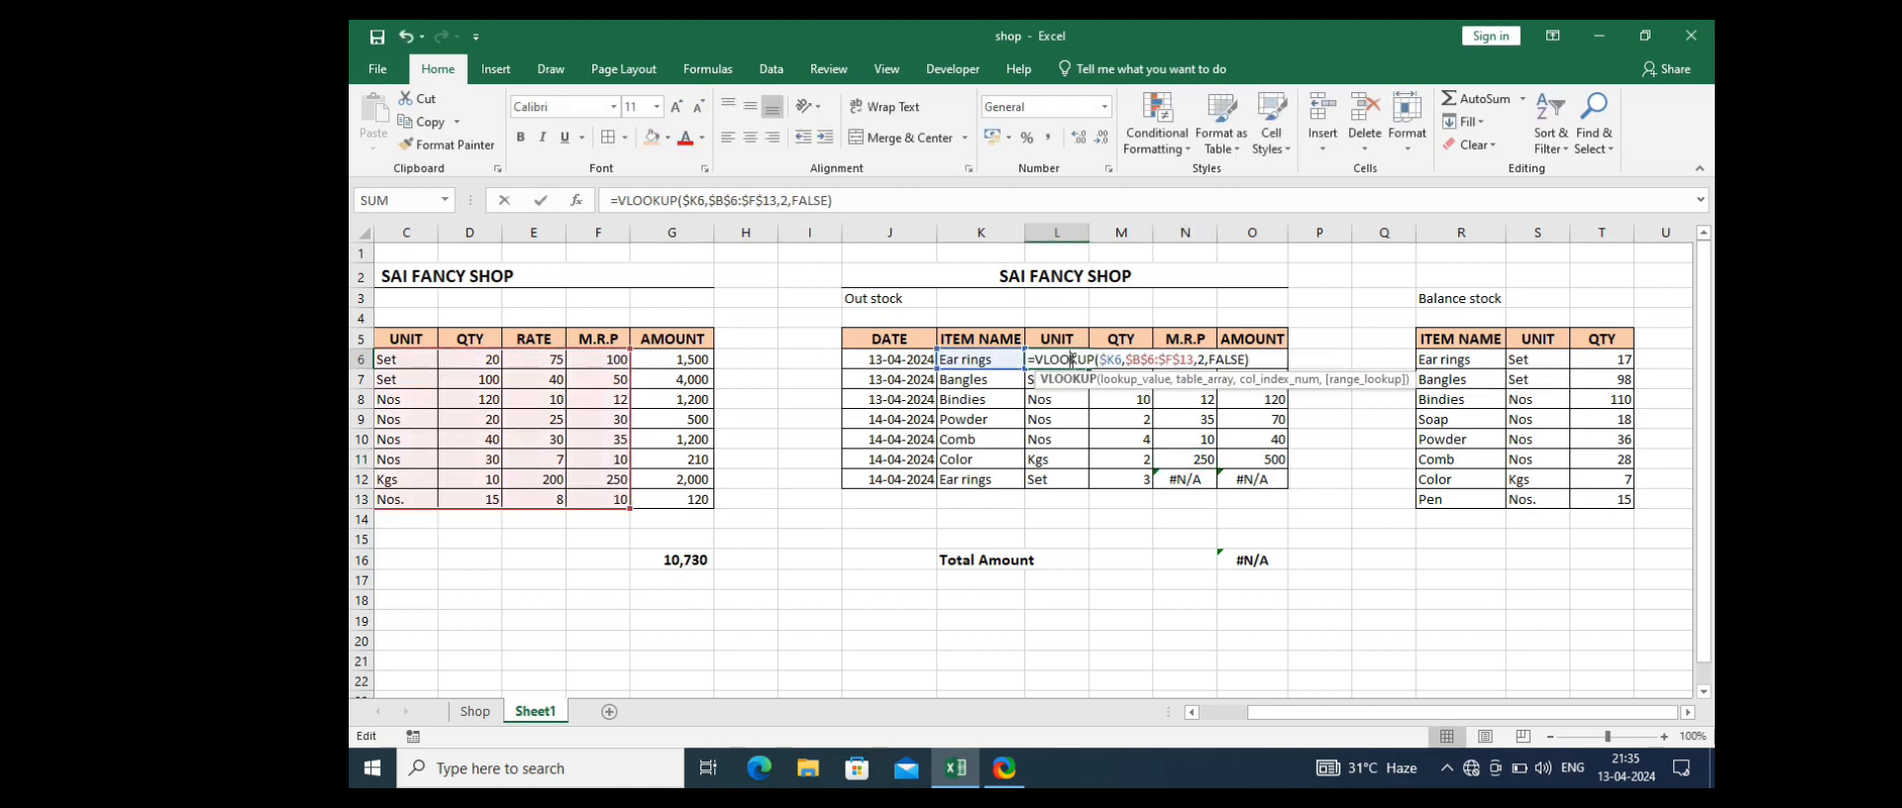
key("Escape")
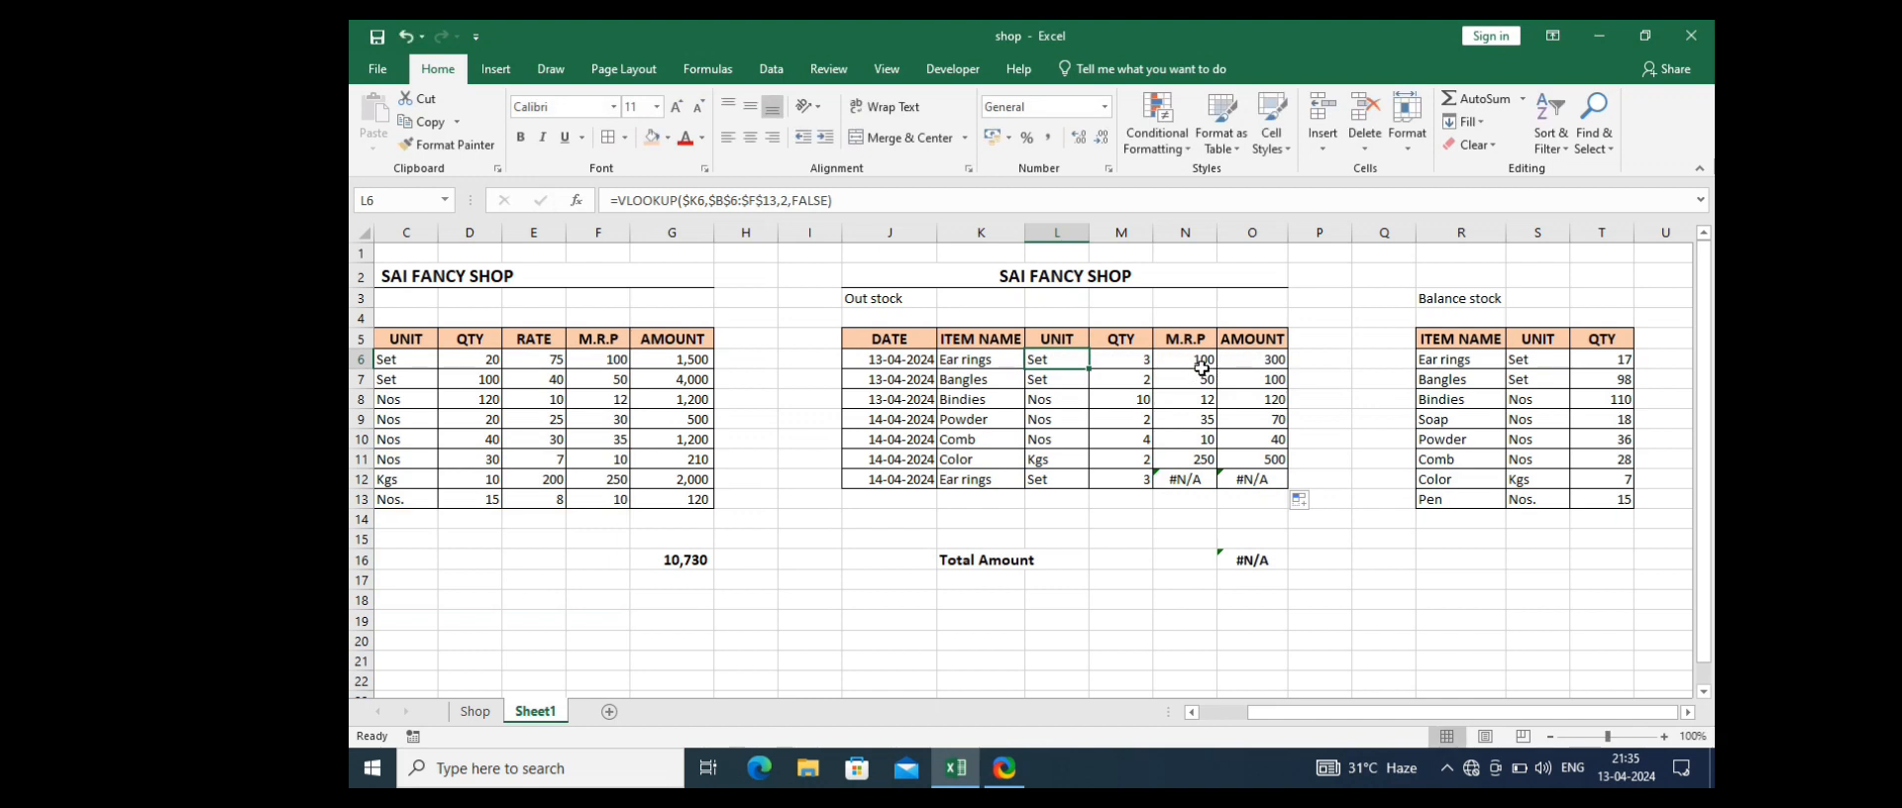
Step: Lock the references in the M.R.P formula in N6 so it reads =VLOOKUP($K6,$B$6:$F$13,5,FALSE)
left_click(1199, 363)
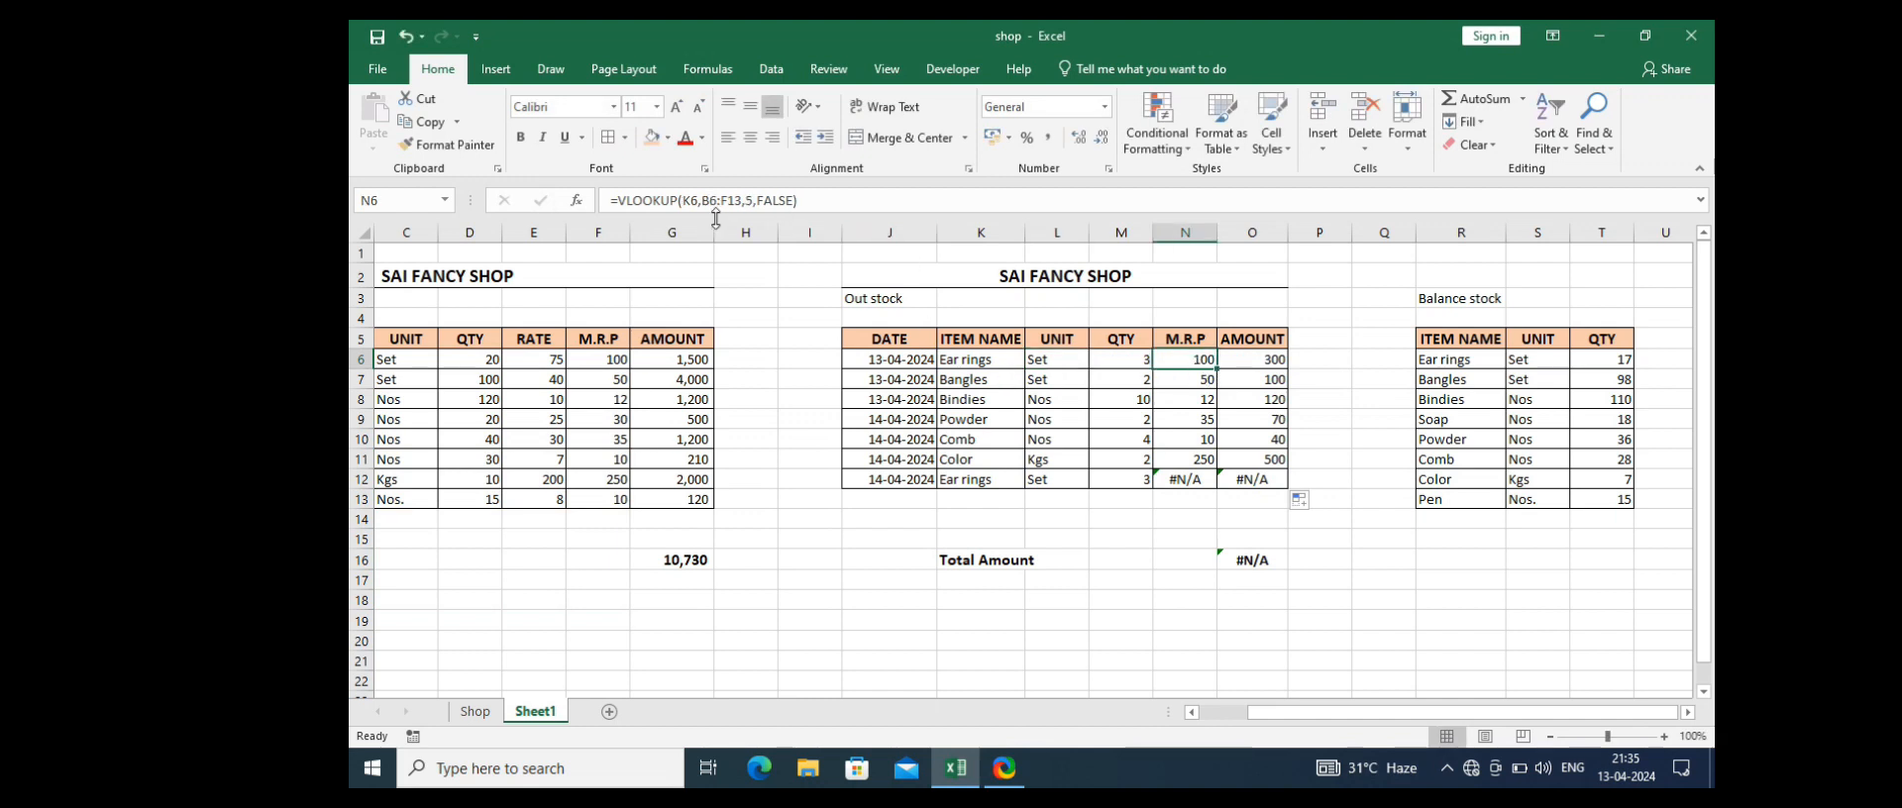
left_click_drag(682, 201, 703, 200)
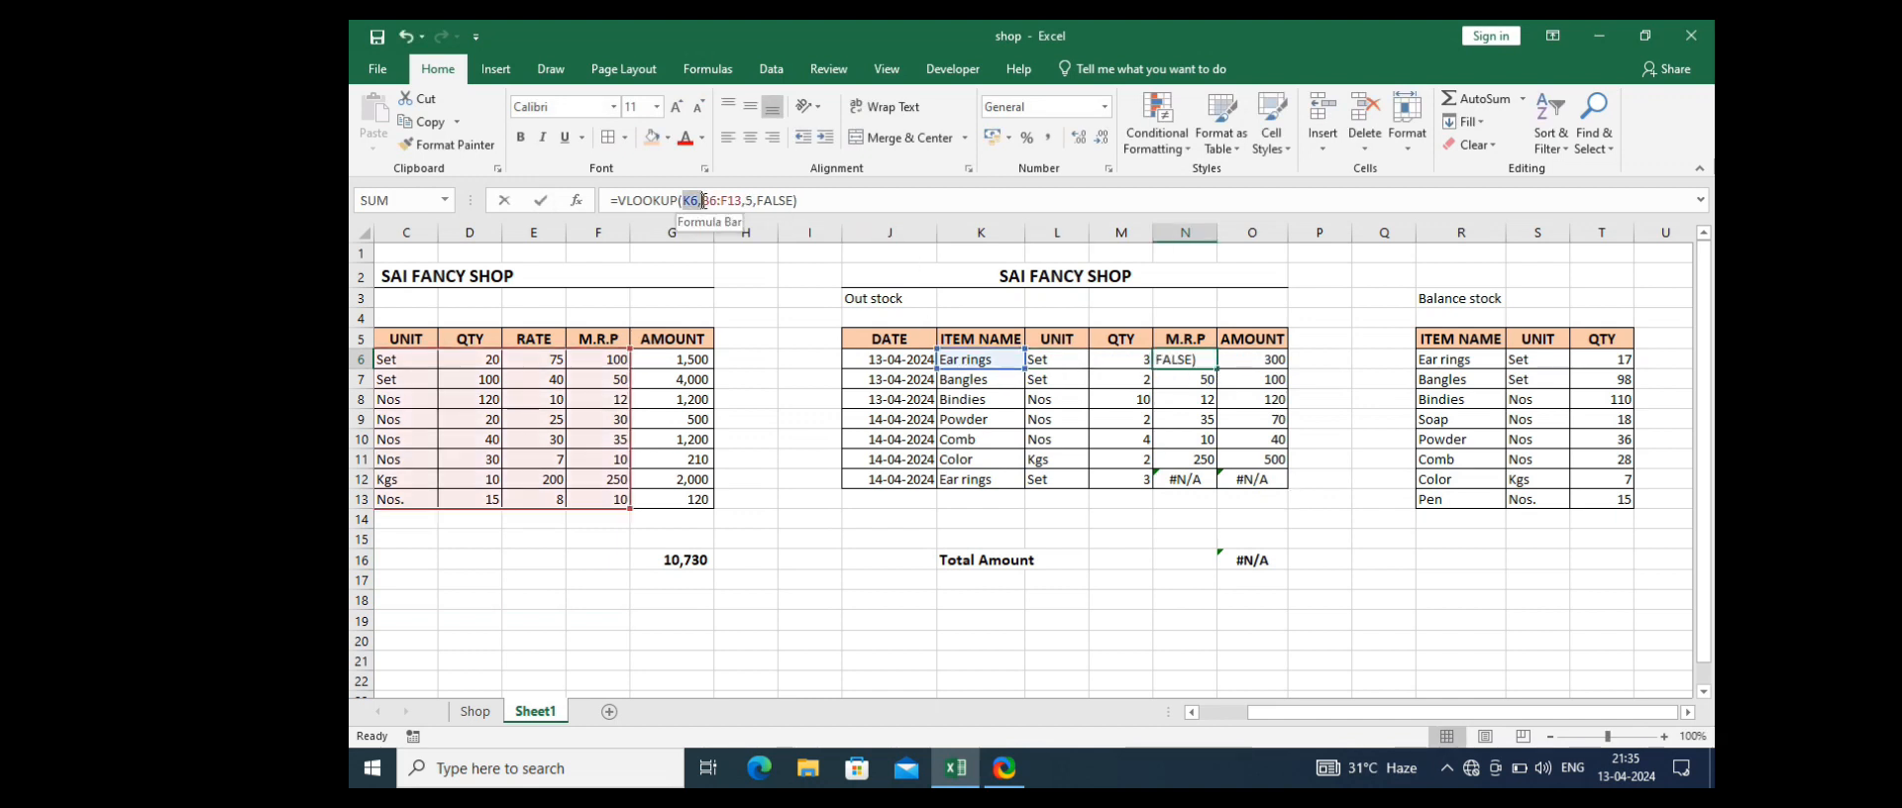
key("Left")
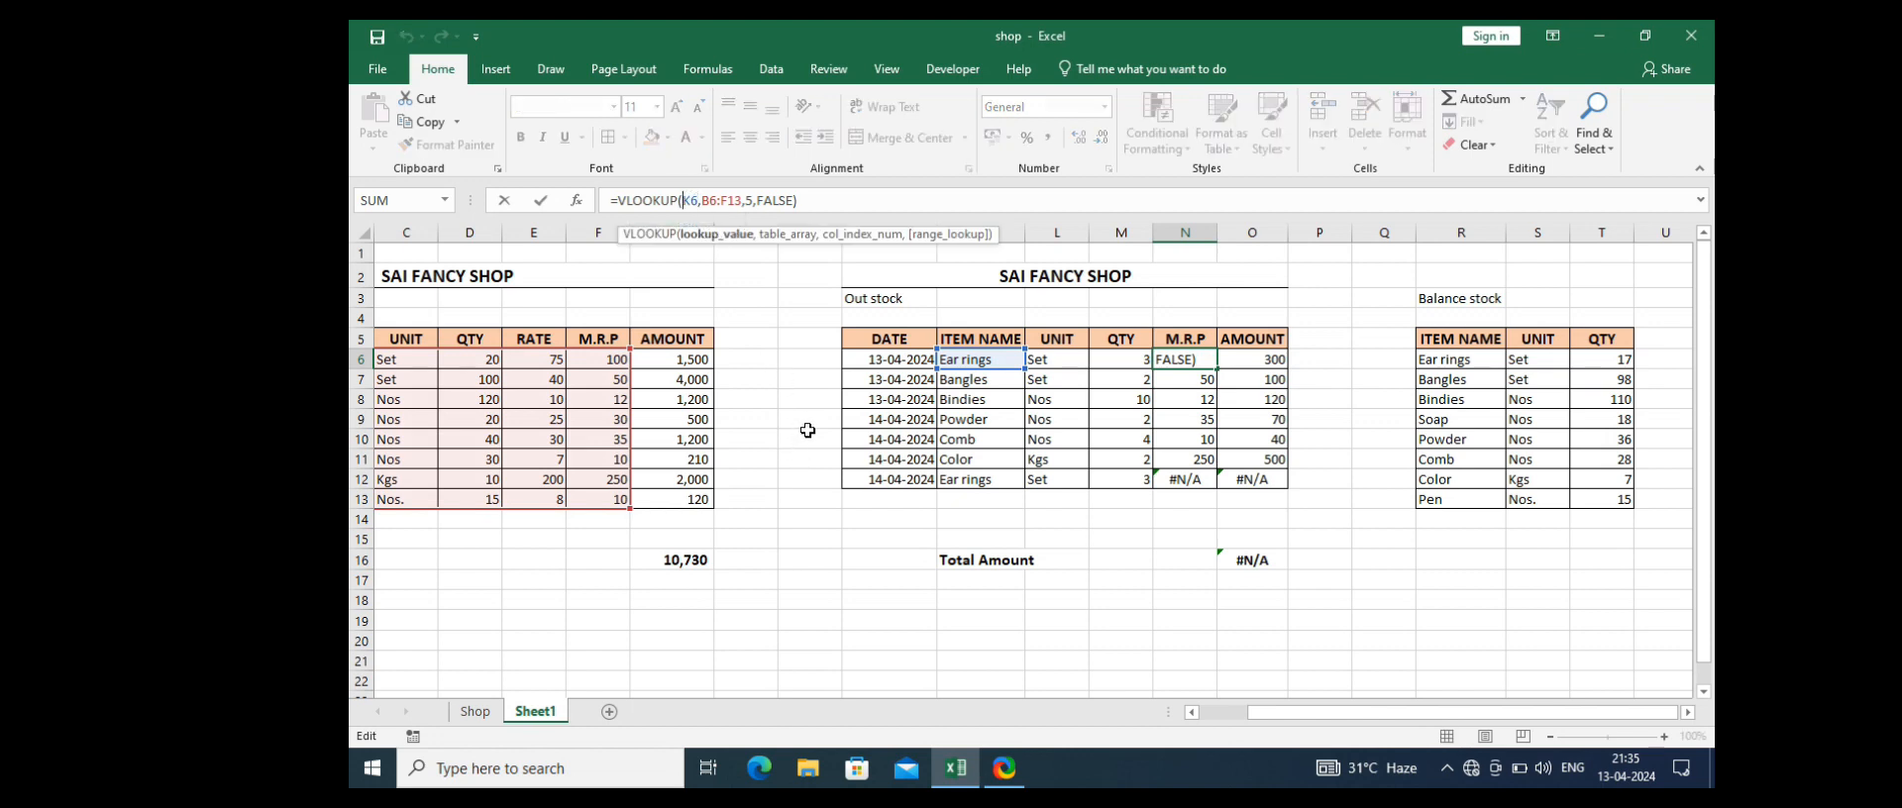
type("$")
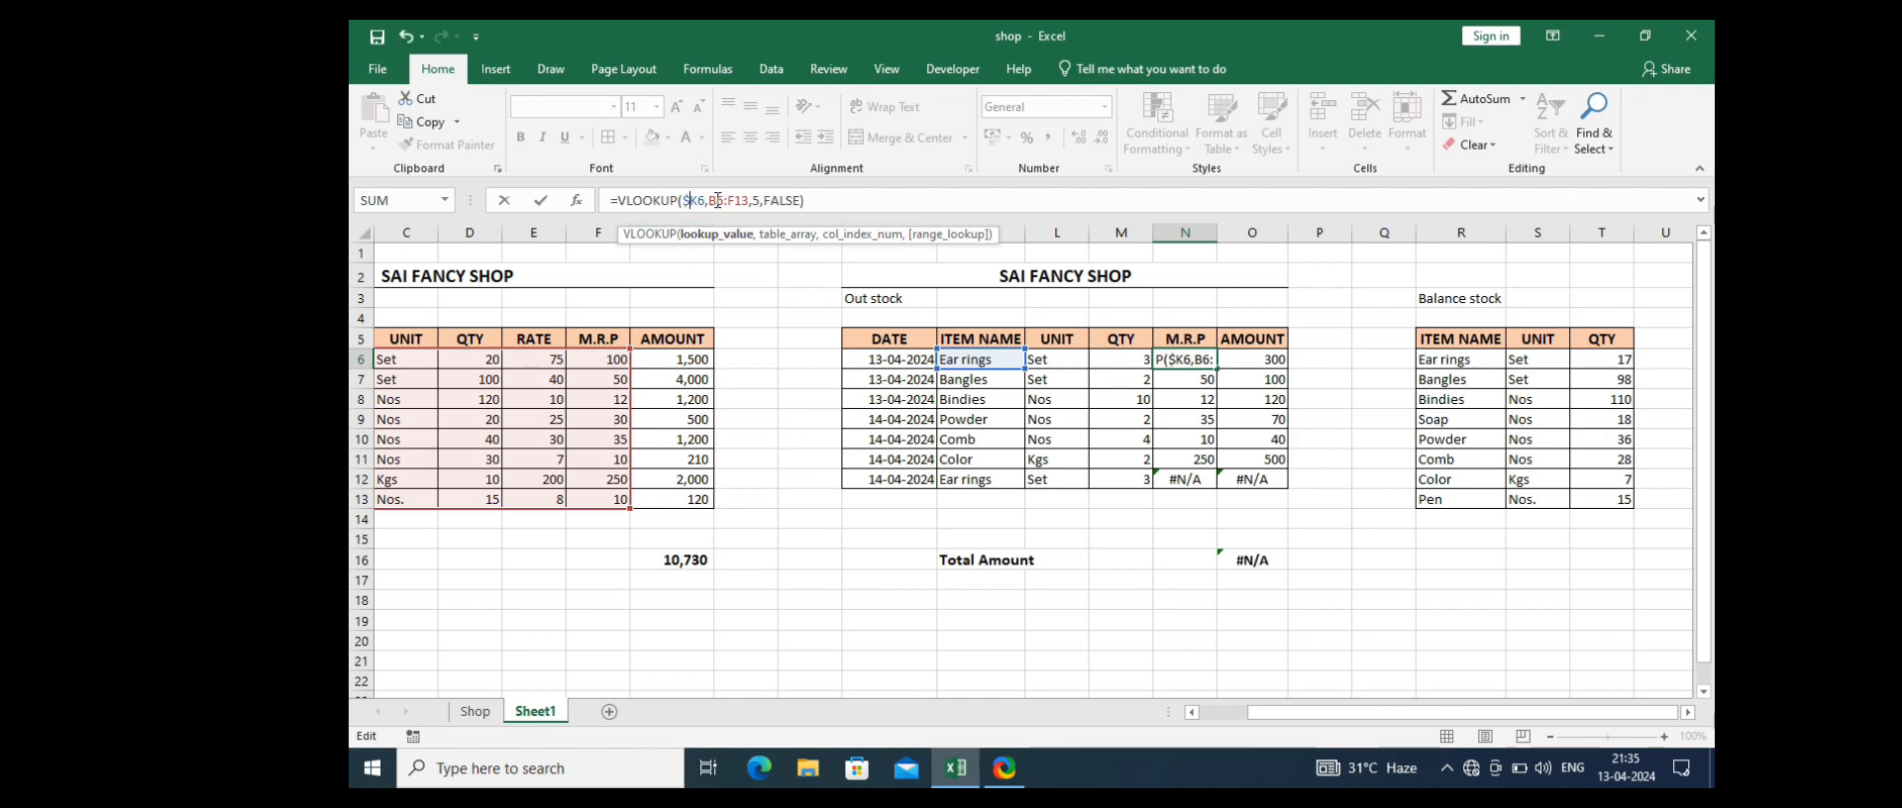
left_click_drag(710, 202, 751, 201)
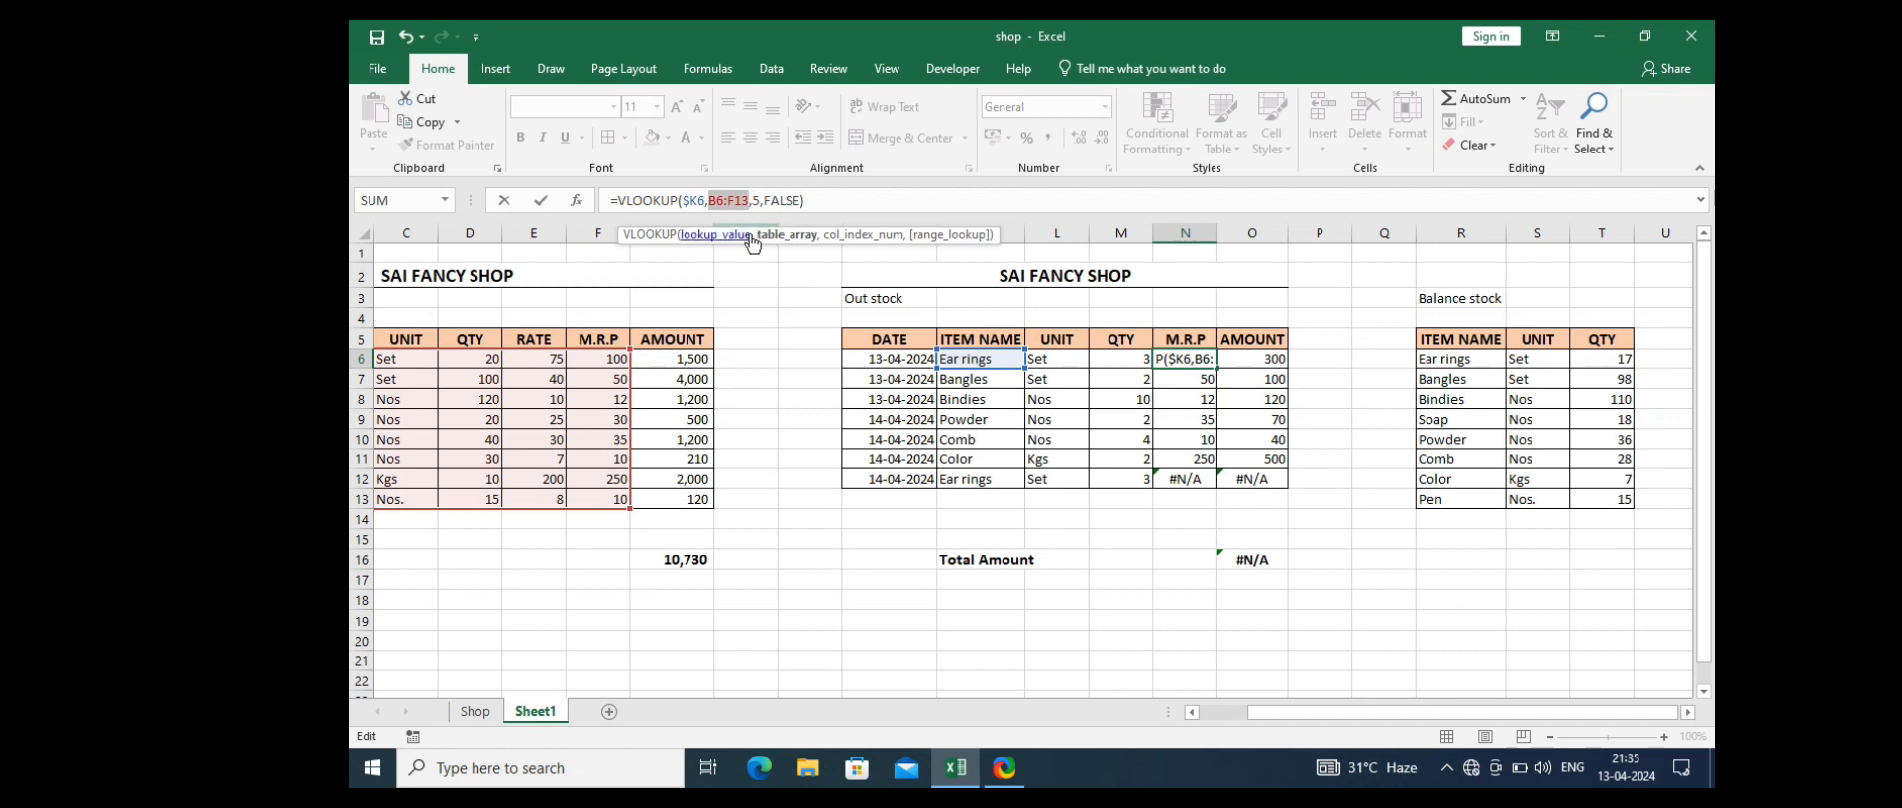
key("F4")
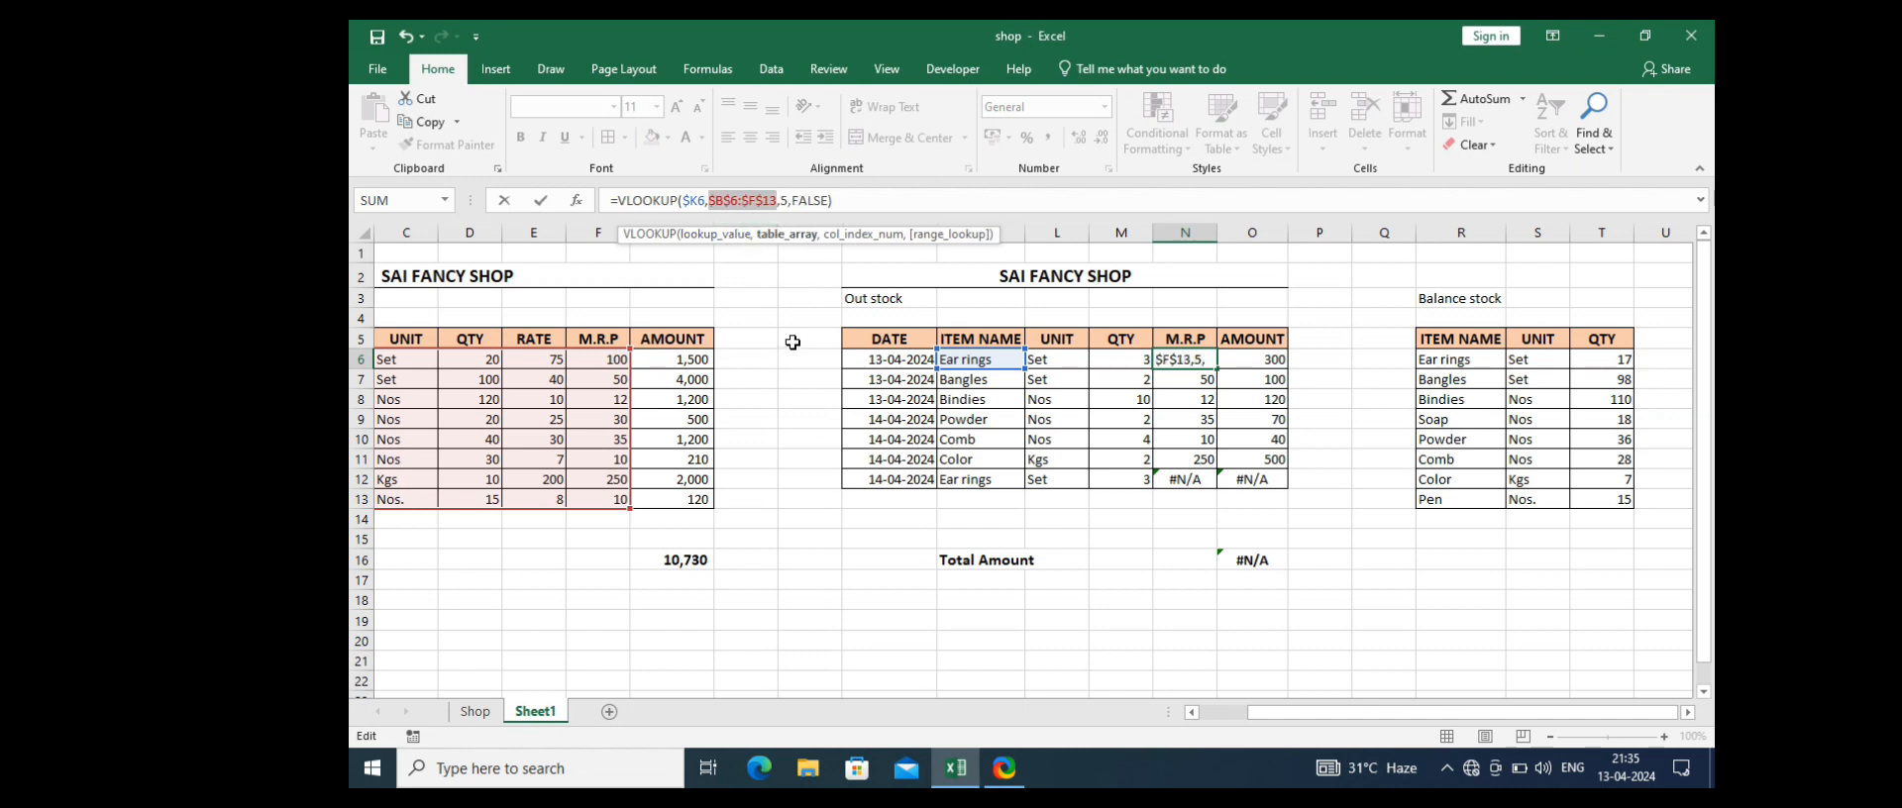
key("Return")
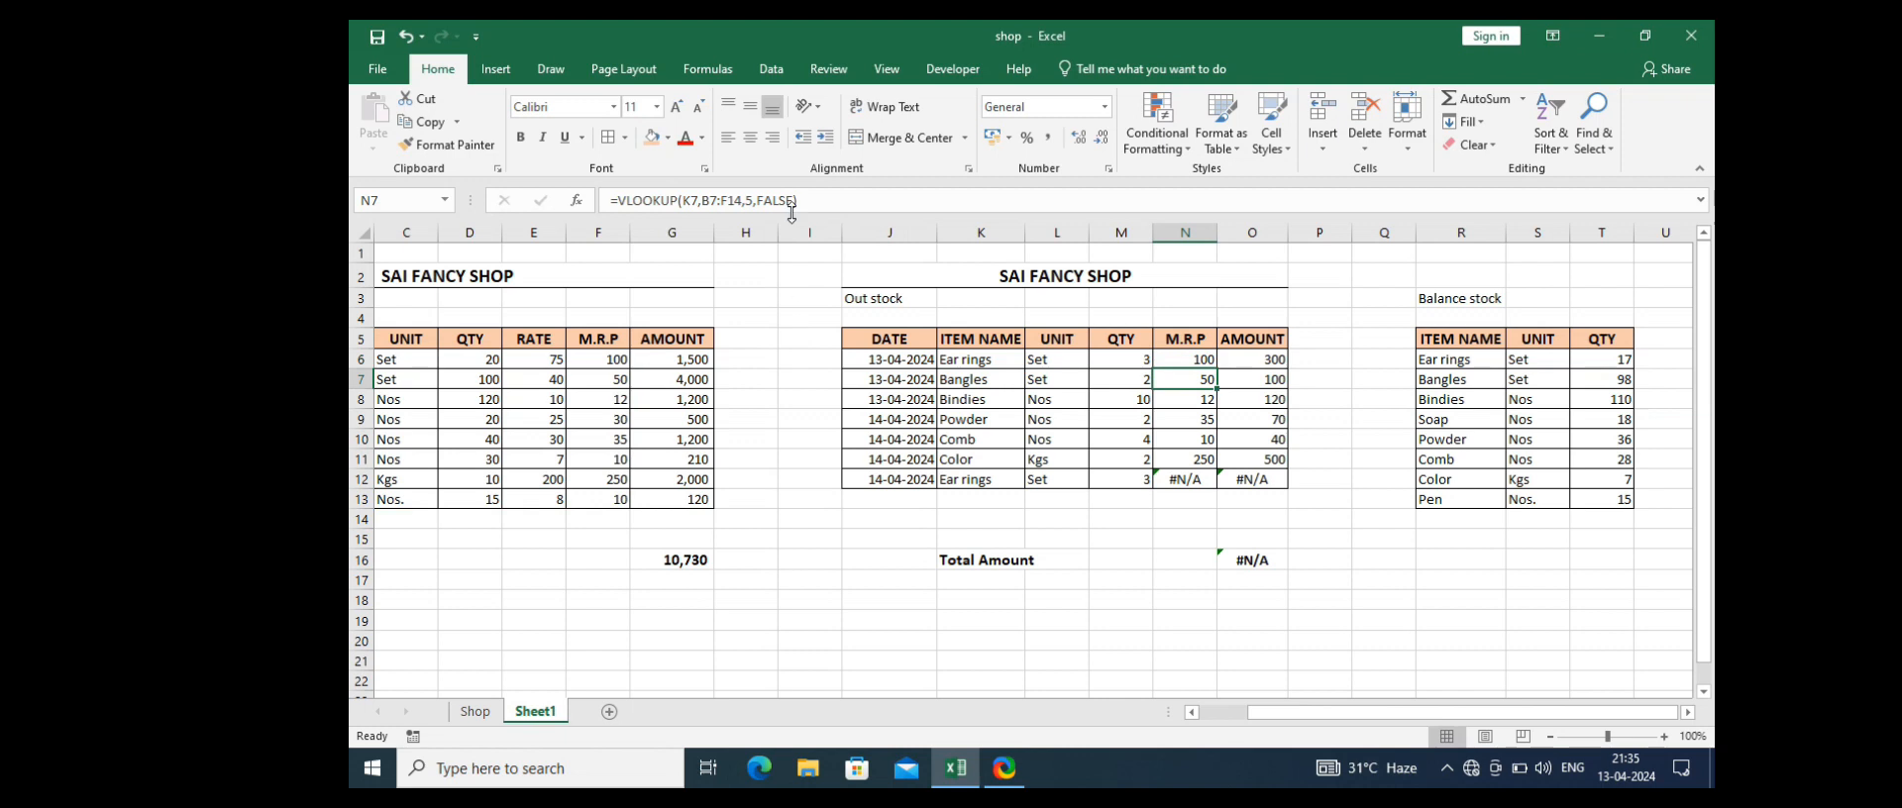
Step: Fill the M.R.P formula from N6 down to N12 and check the Ear rings entry in row 12
left_click(1195, 358)
left_click_drag(1219, 368, 1219, 489)
left_click(1179, 579)
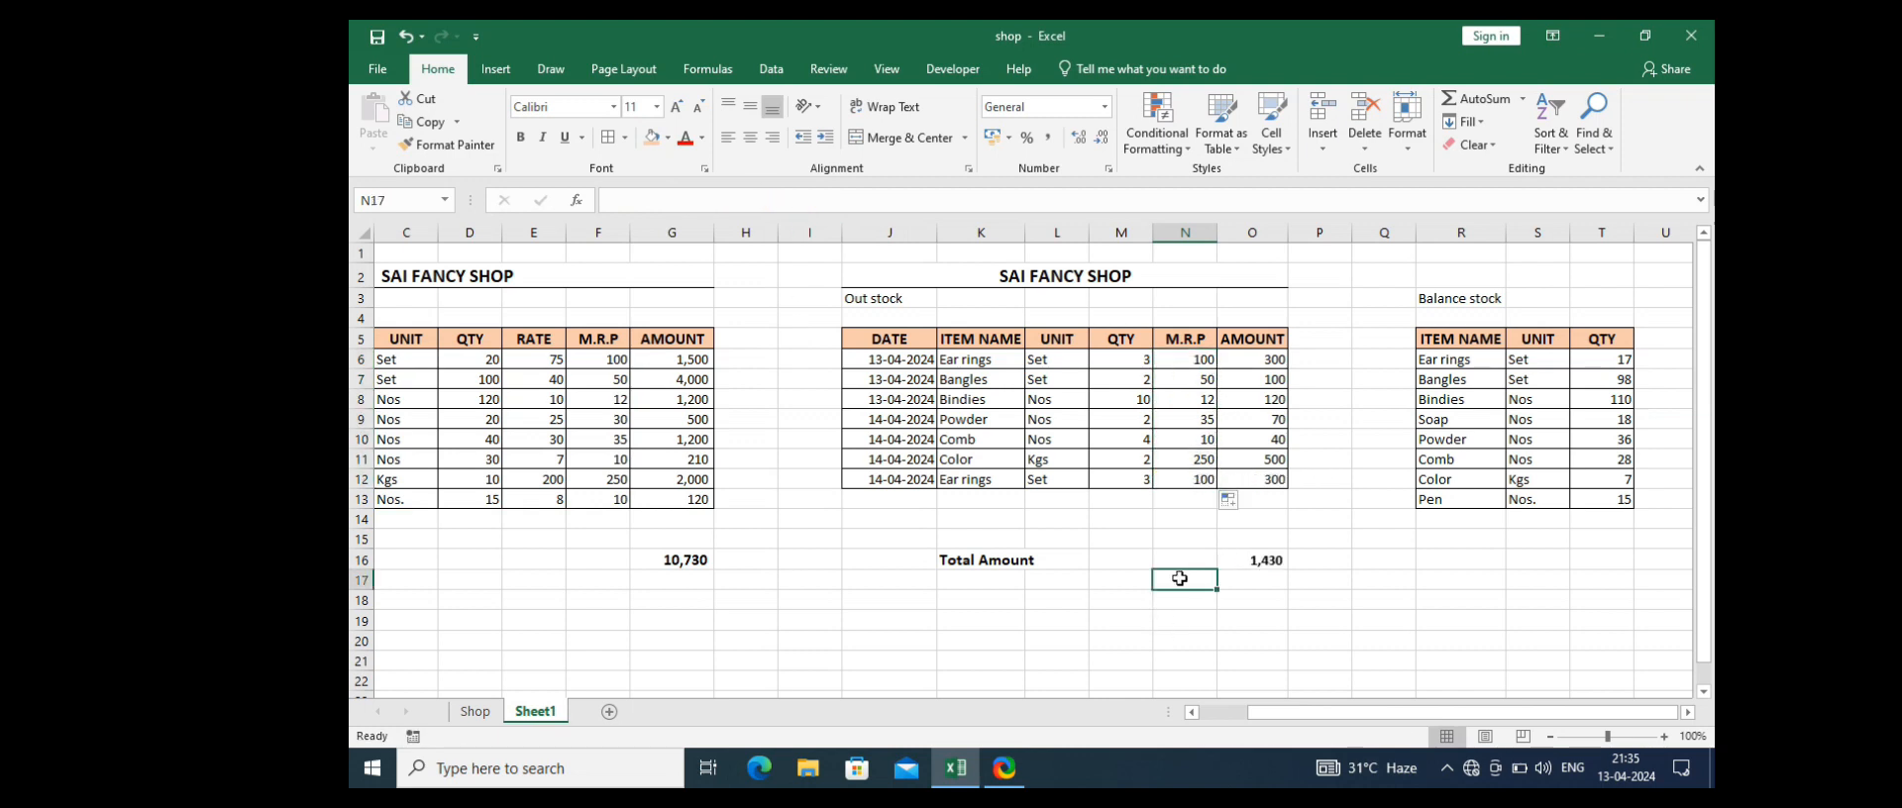
left_click(1184, 479)
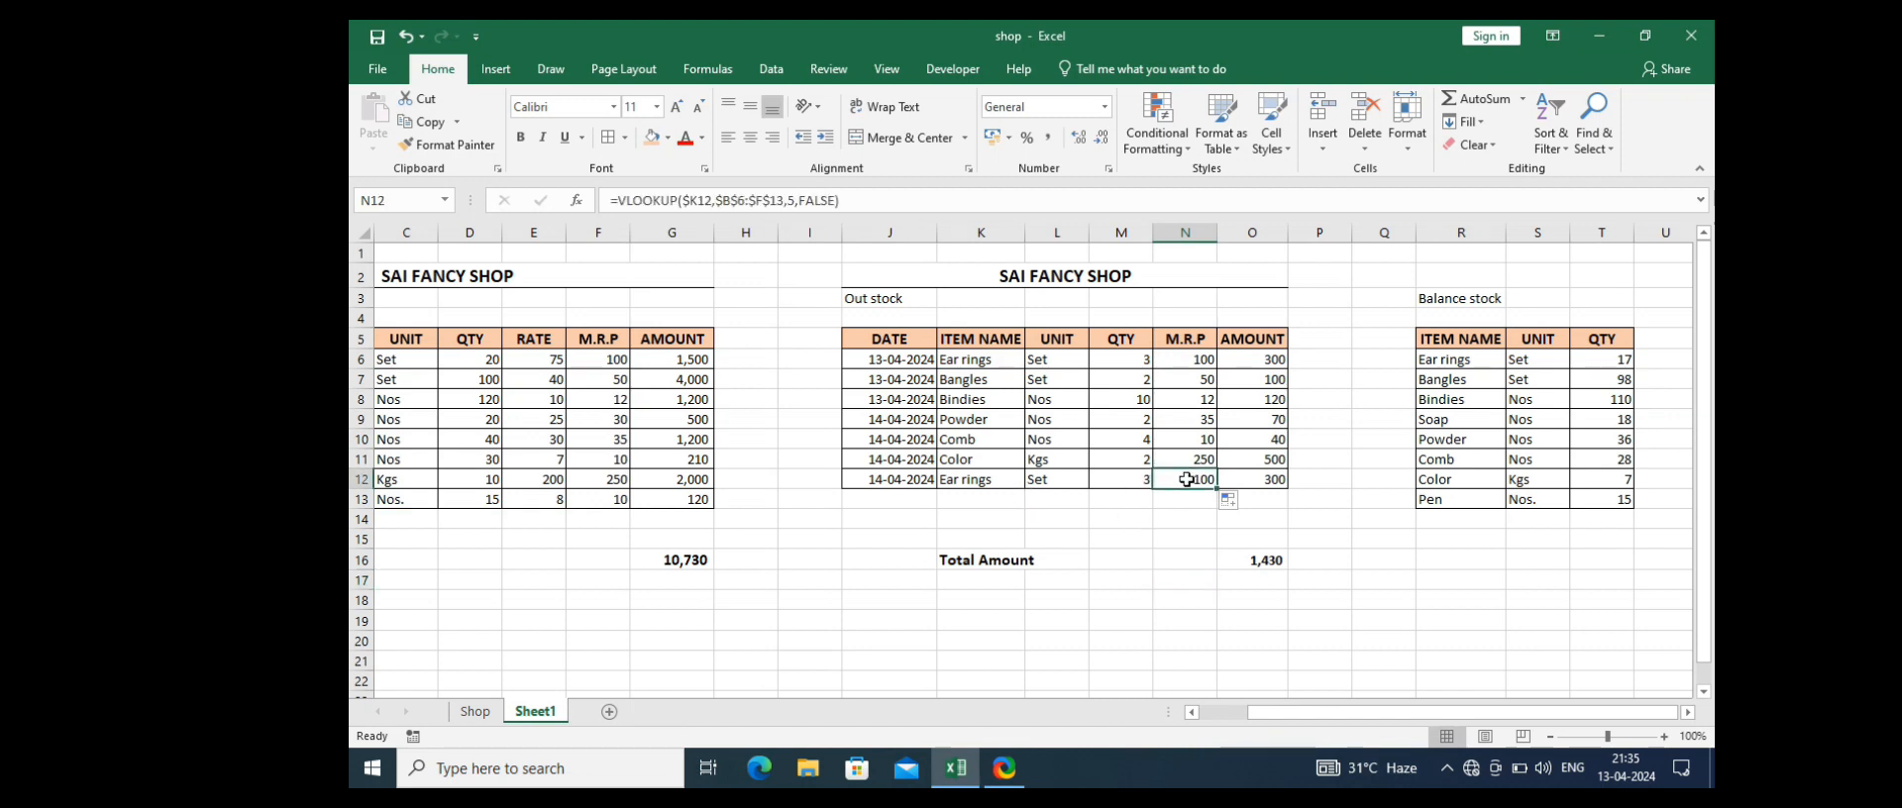
left_click(993, 479)
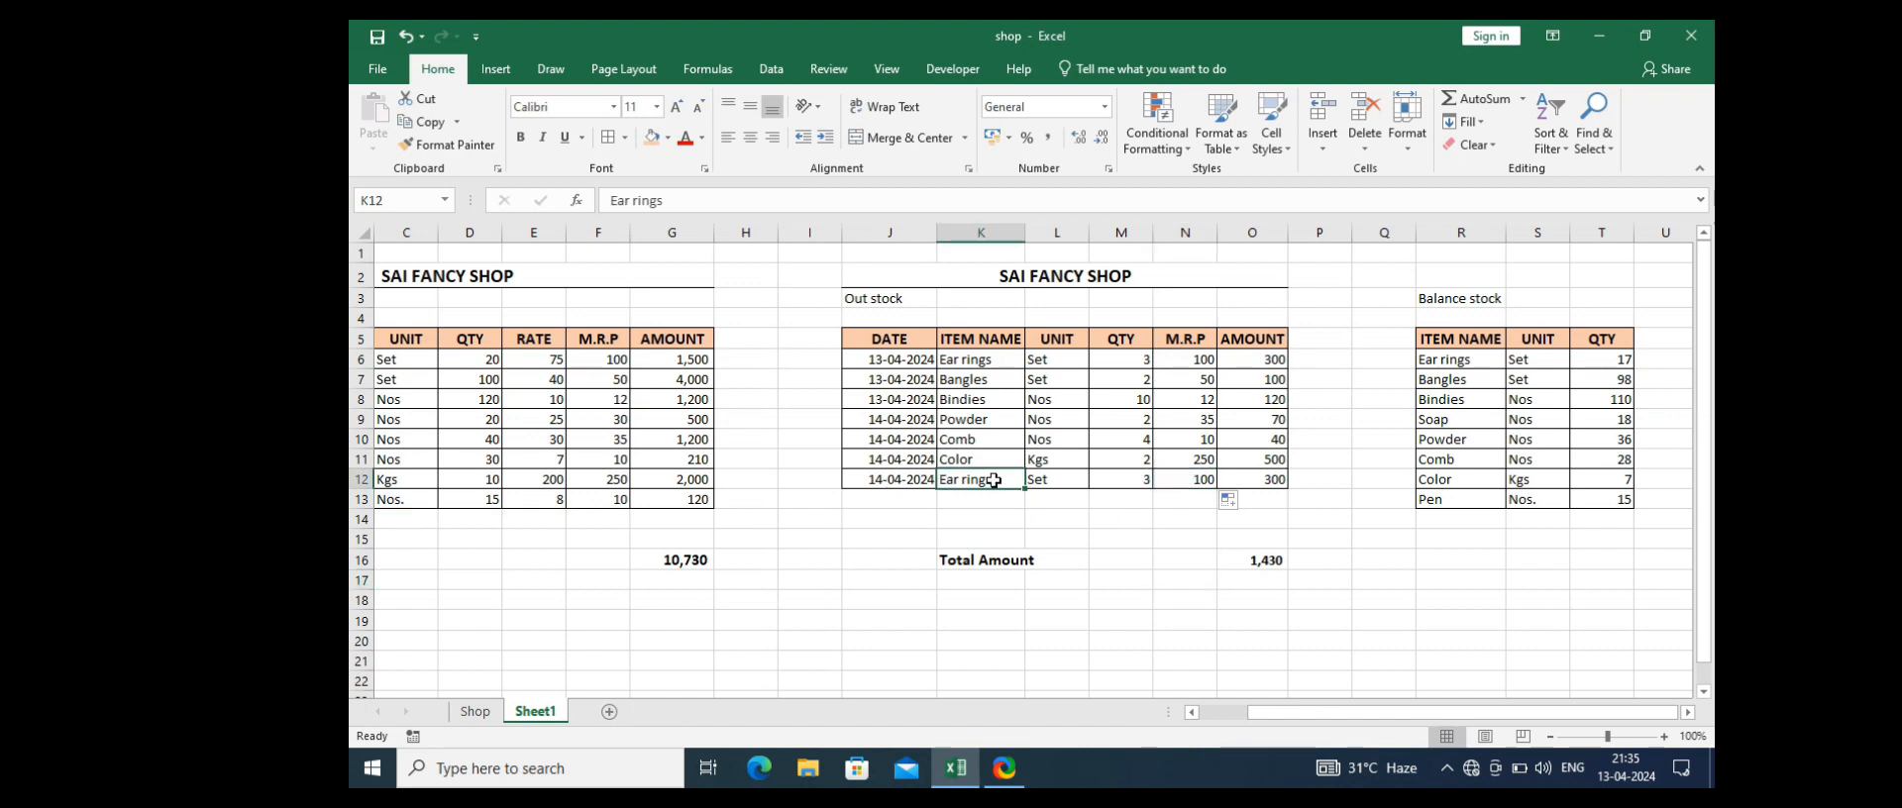
left_click(1197, 481)
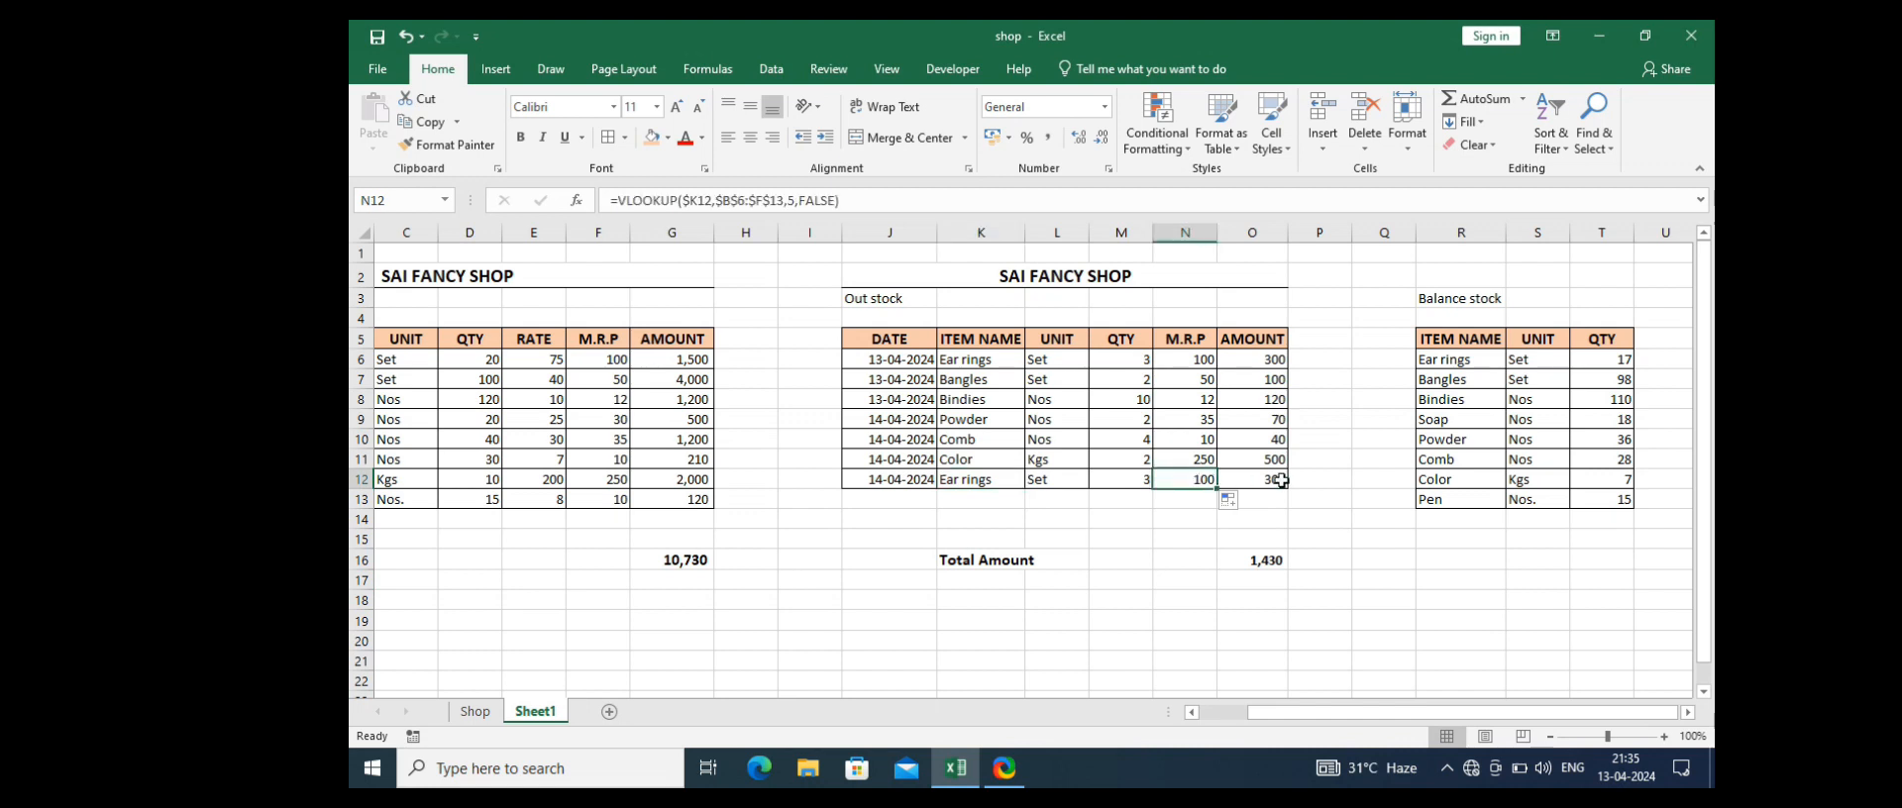
left_click(1222, 485)
Step: Set the quantity of the second Ear rings entry in M12 to 5
left_click(1121, 475)
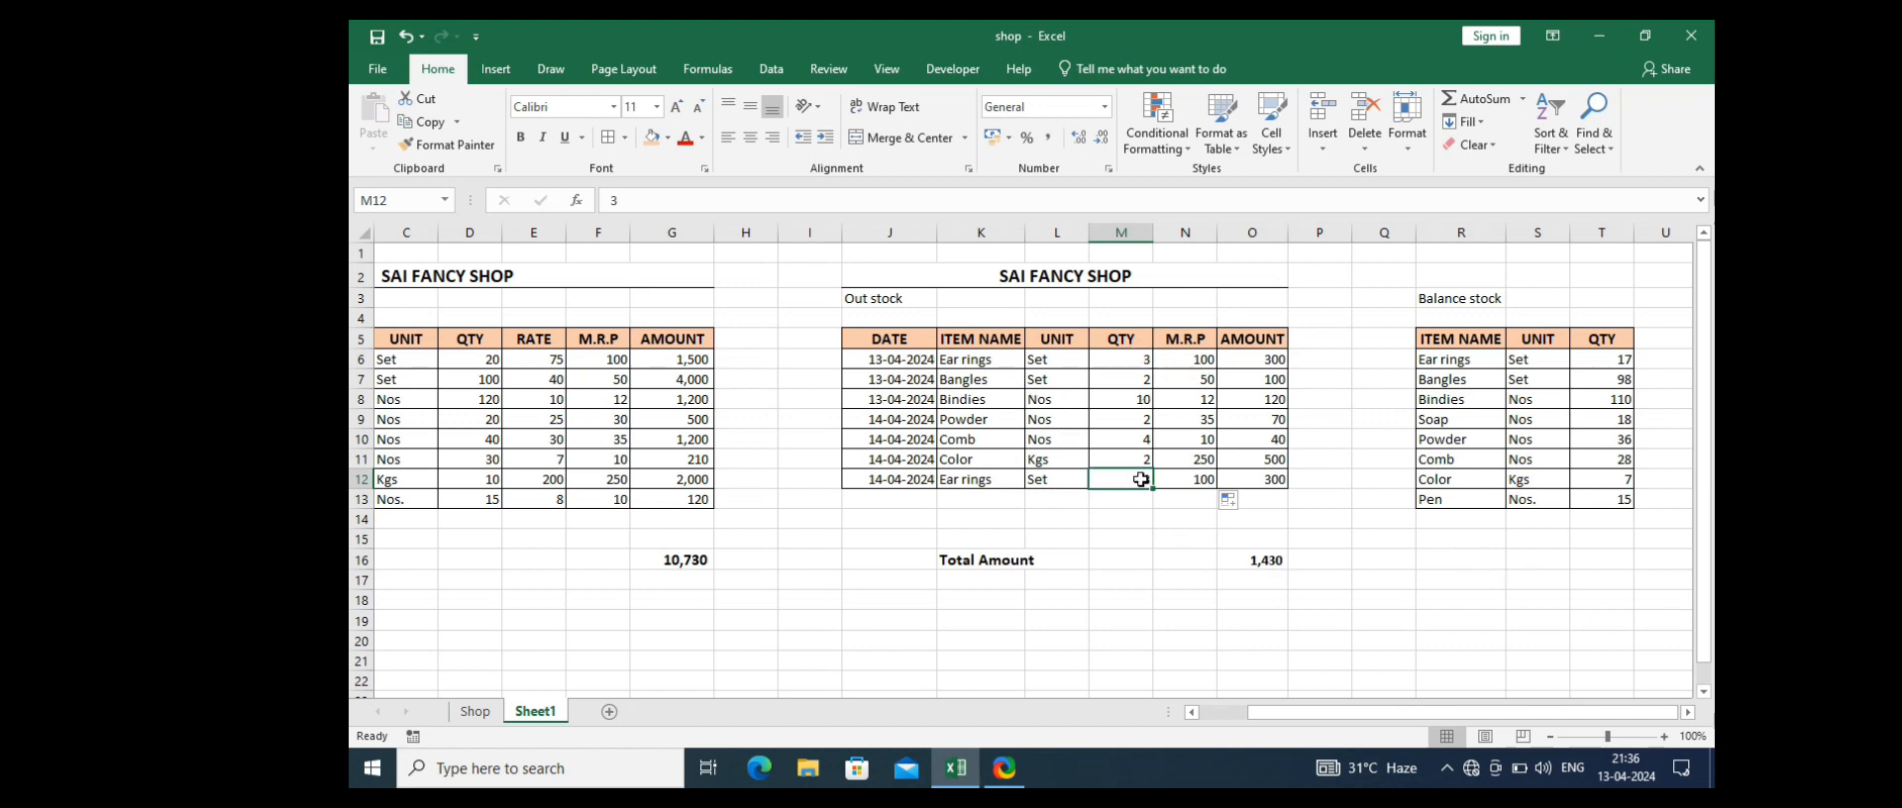
type("5")
key("Return")
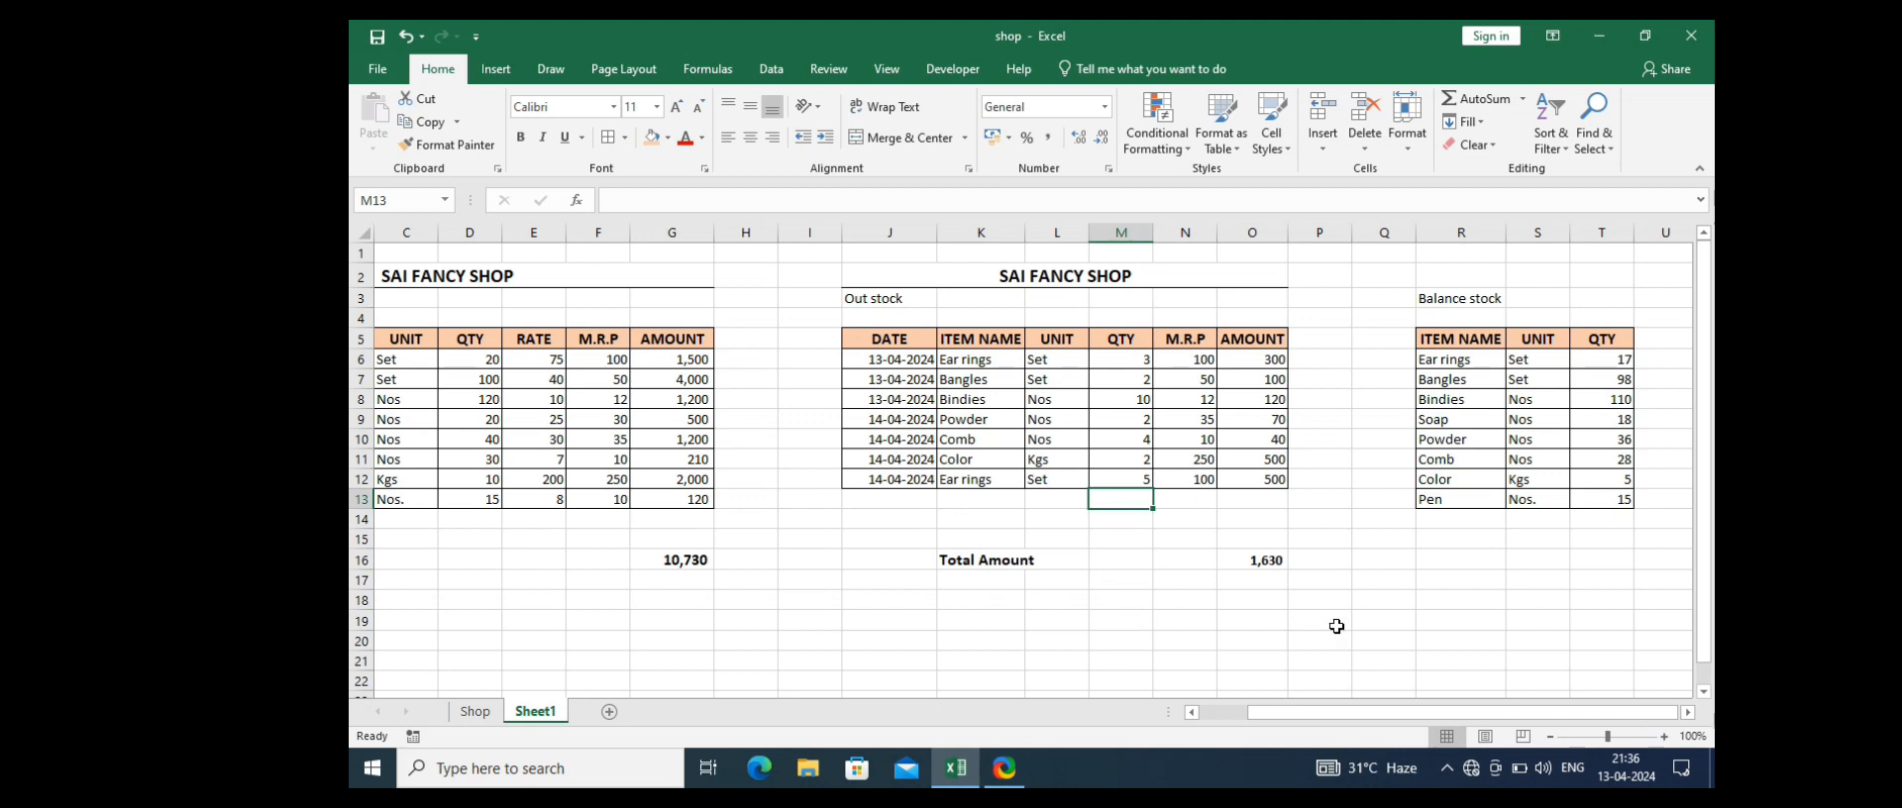
Step: Enter the label sumif in R19 below the balance stock table
left_click(1464, 616)
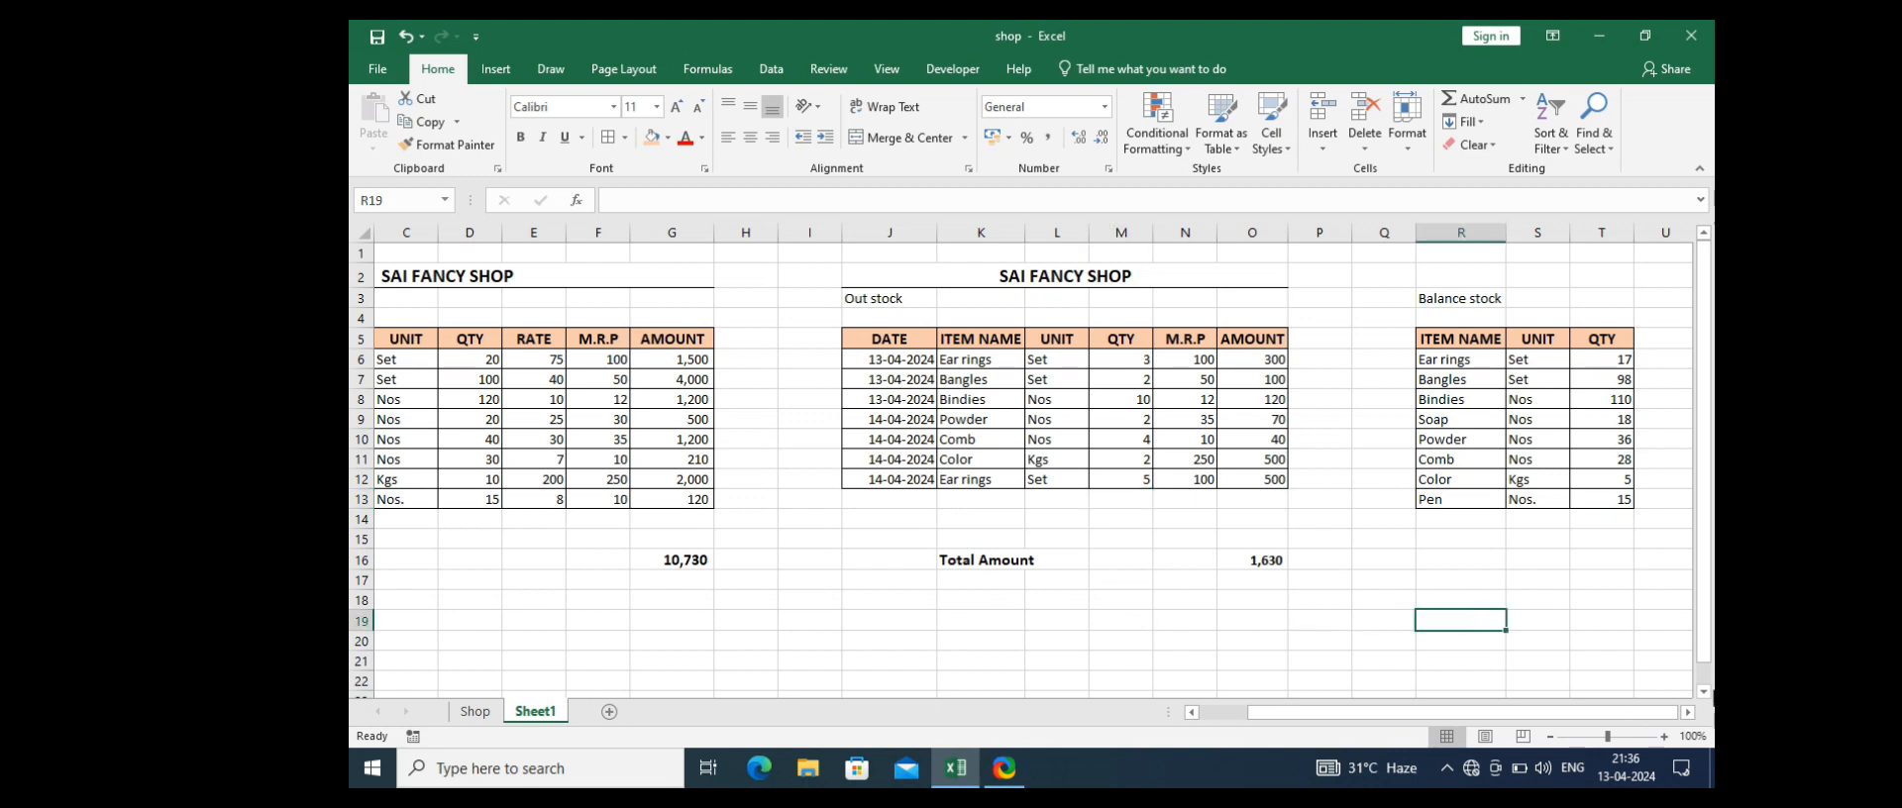
type("sumif")
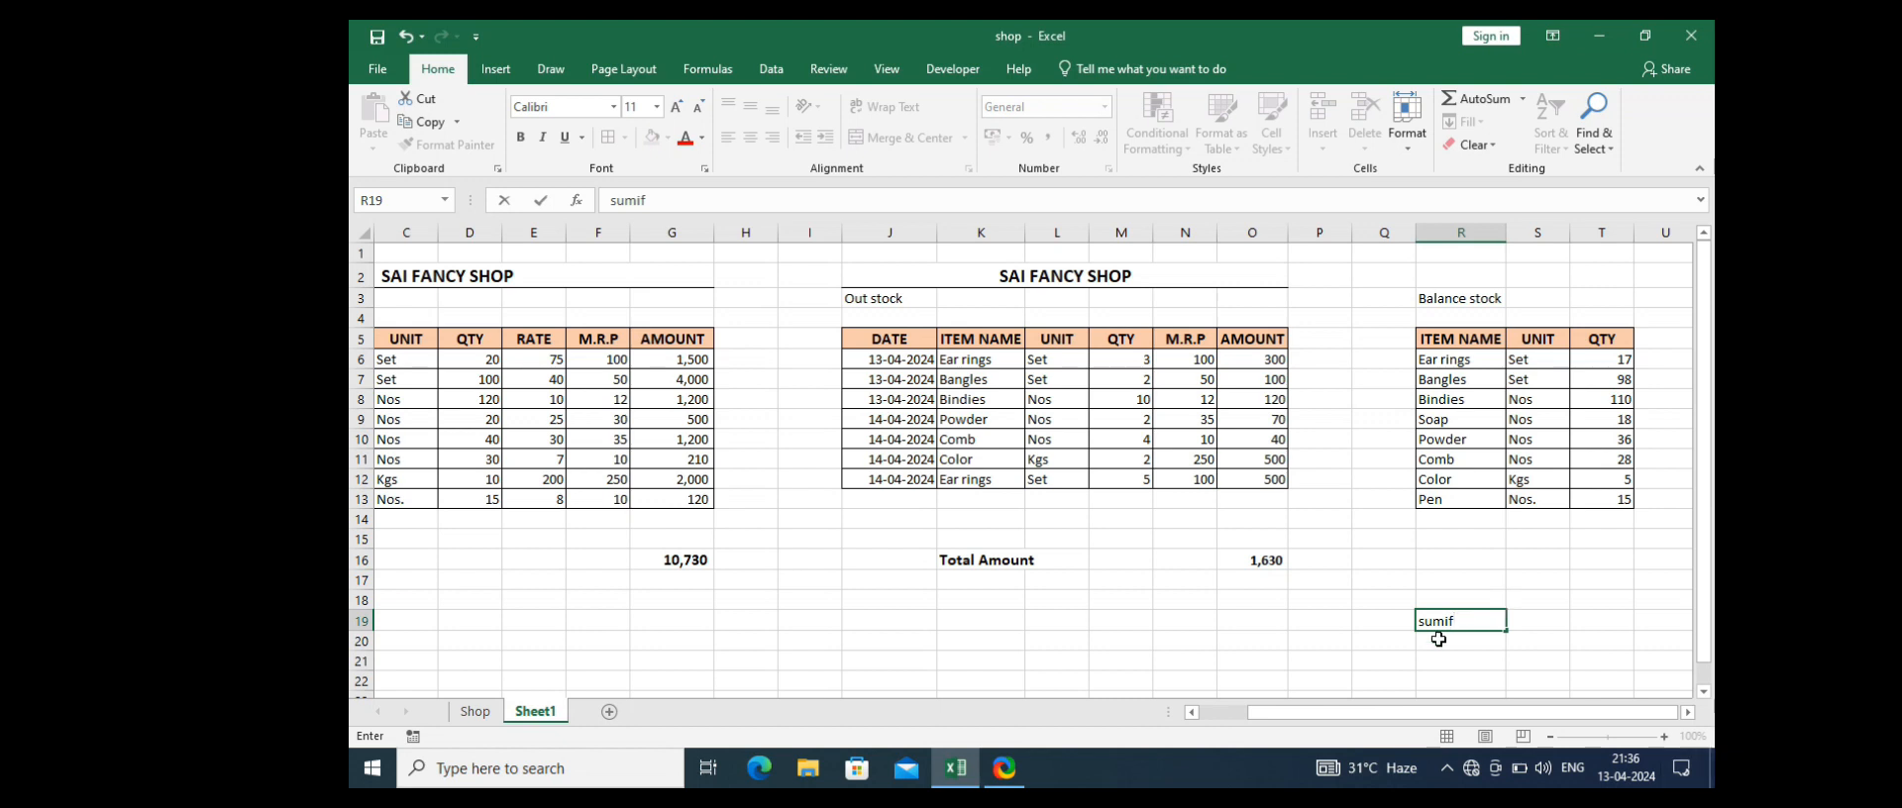
key("Return")
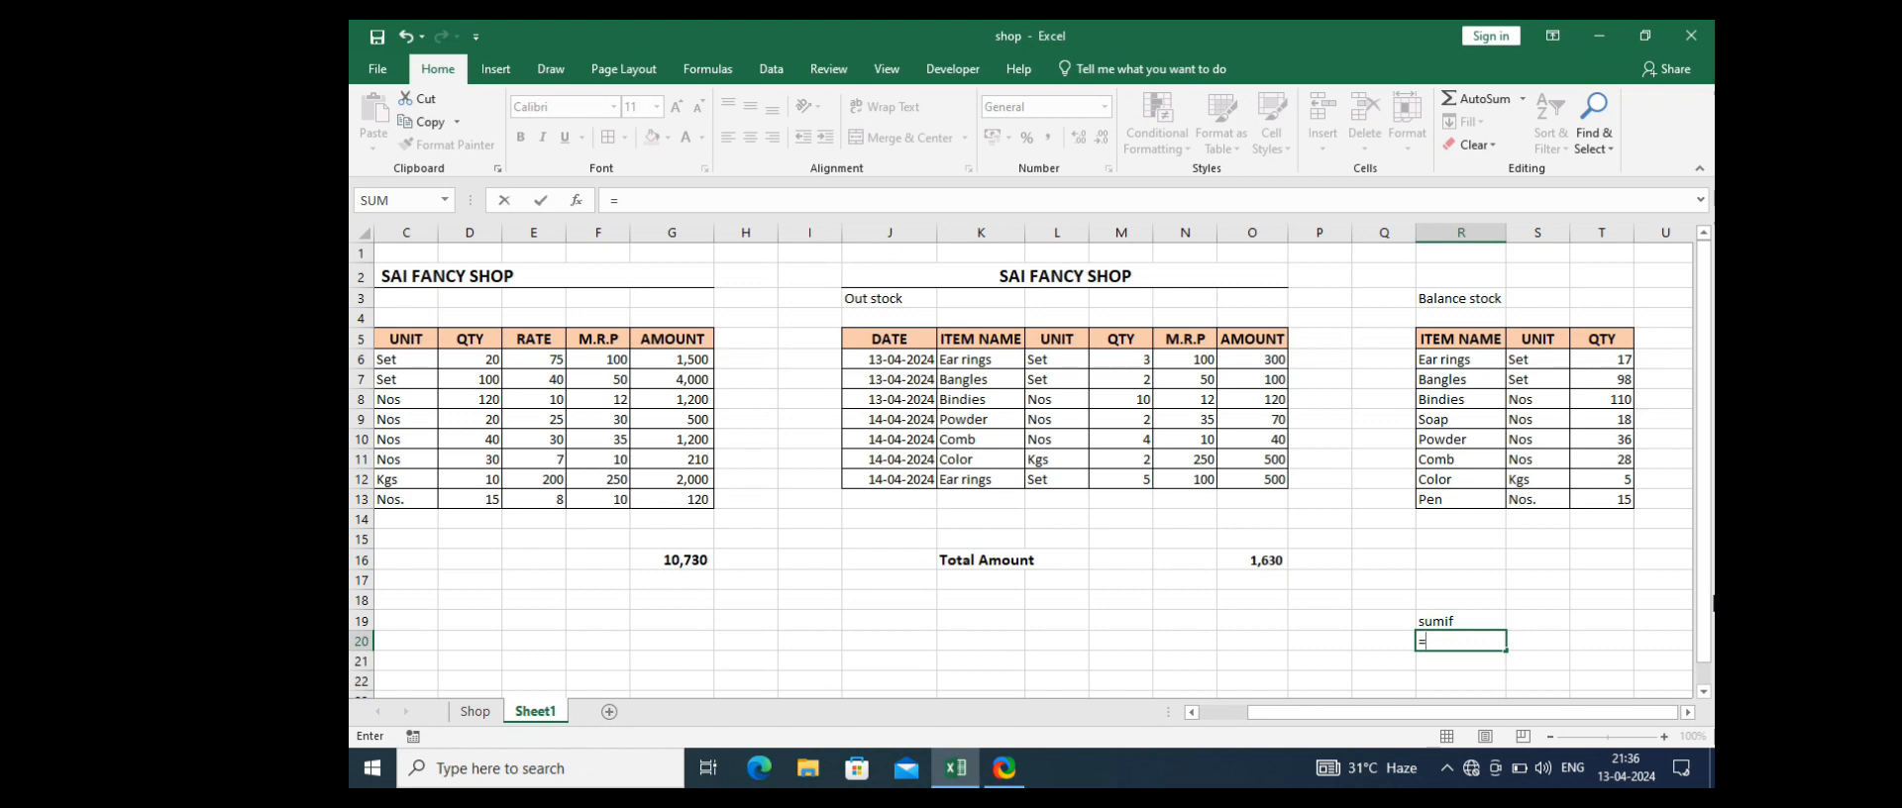
Step: Enter =SUMIF(K6:K12,Q20,M6:M14) in R20 to total the out-stock quantity for the item named in Q20
type("=sumif")
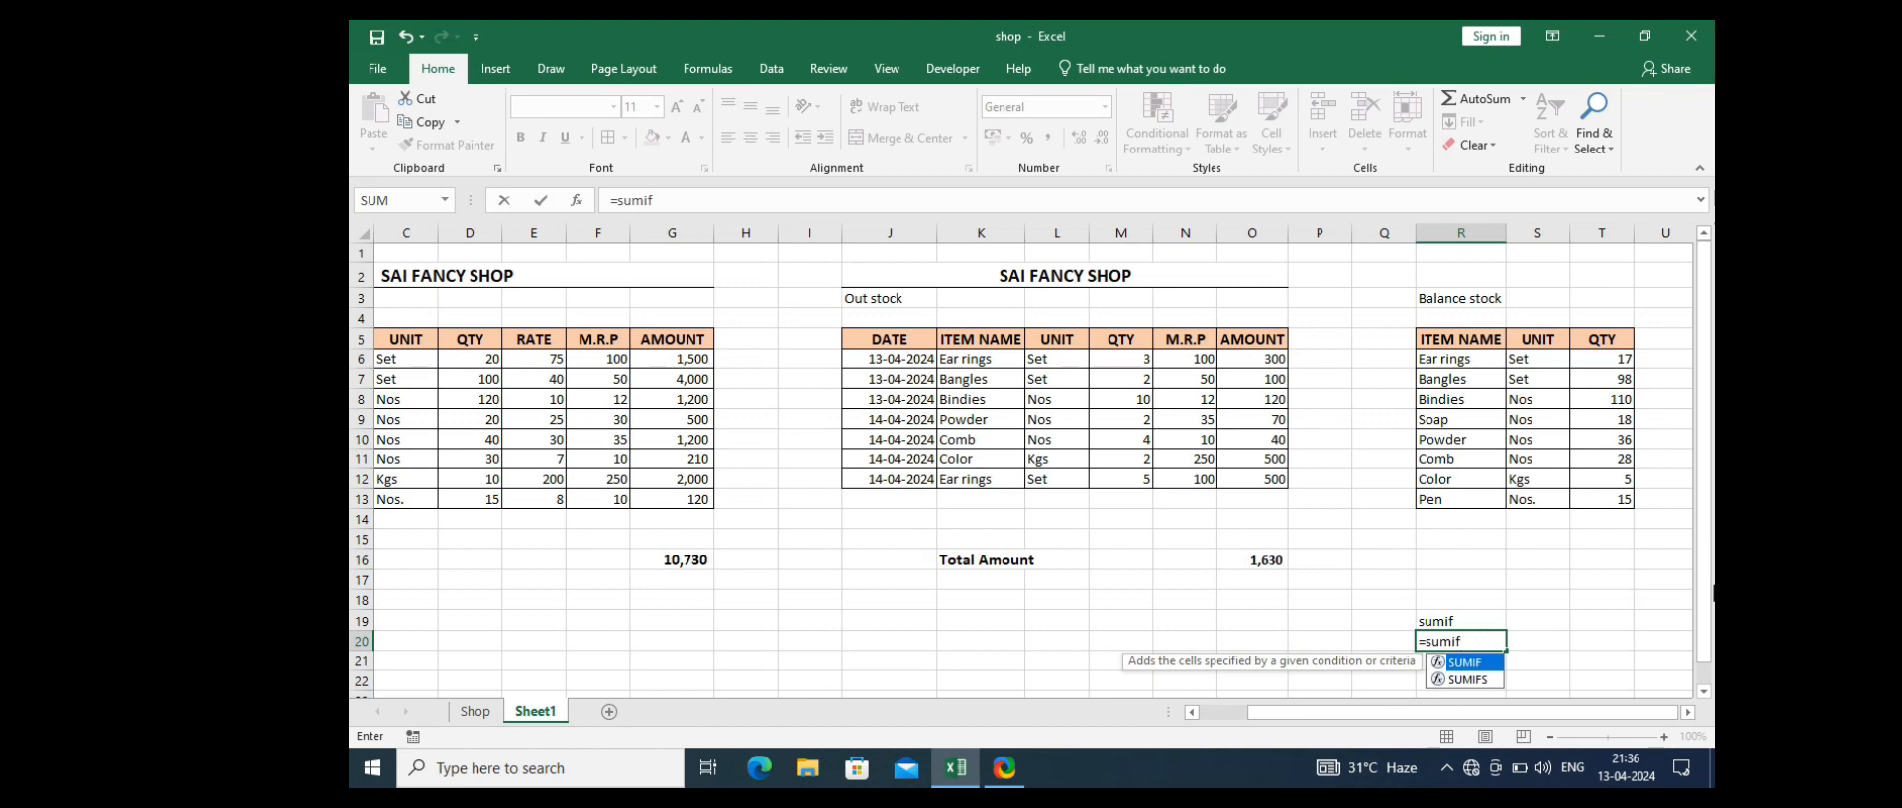
type("(")
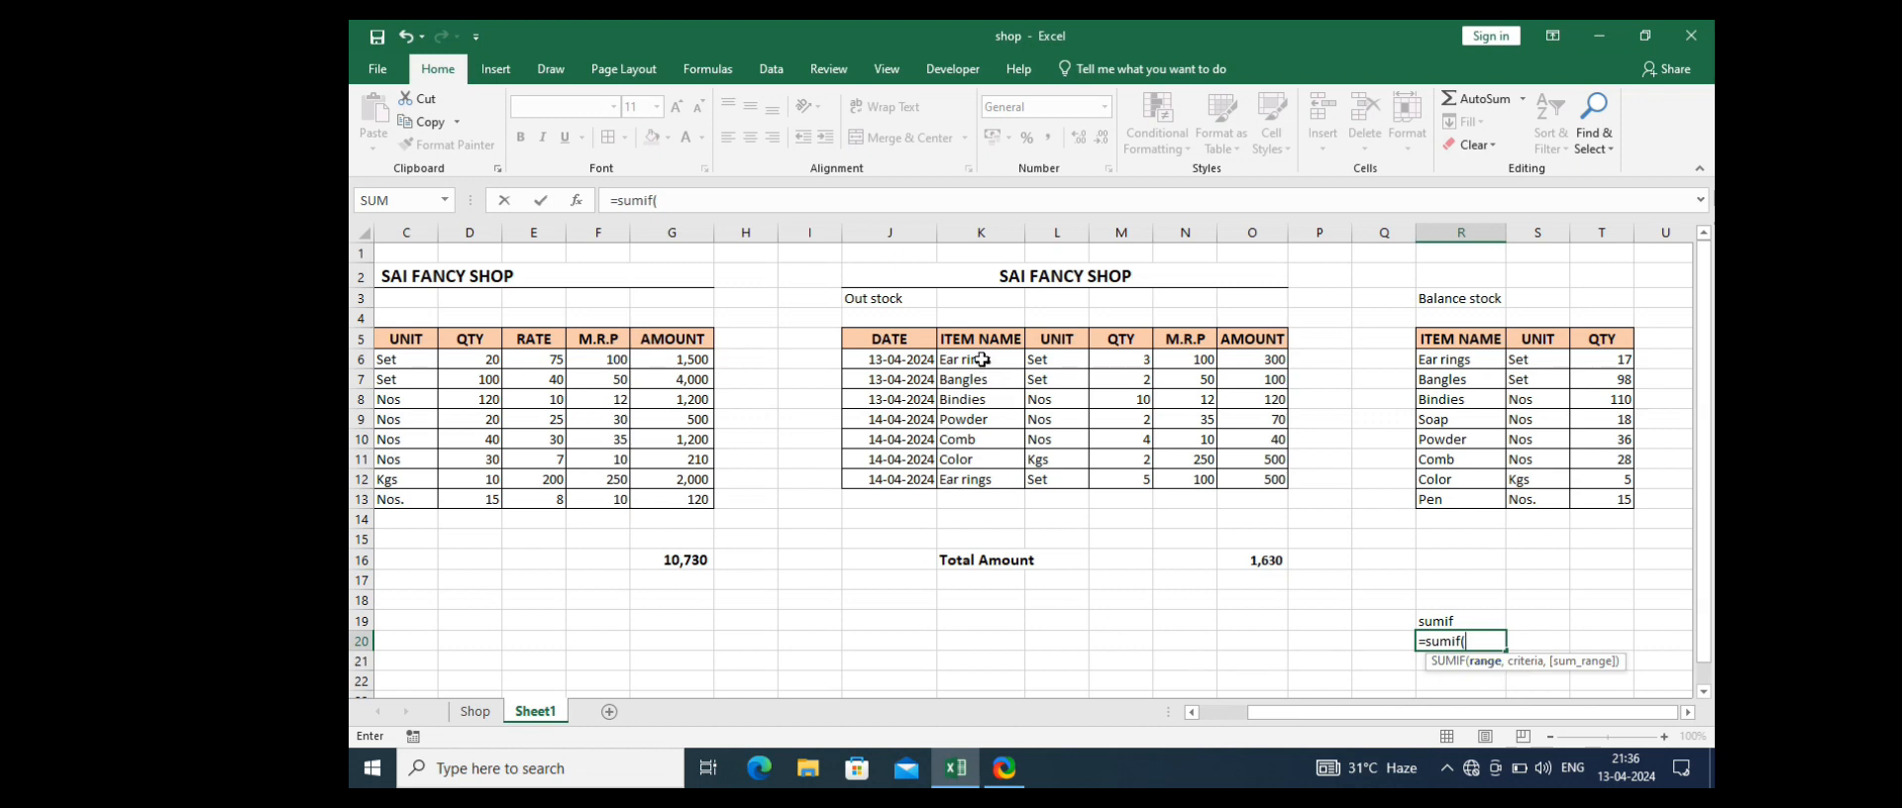
left_click_drag(980, 360, 991, 477)
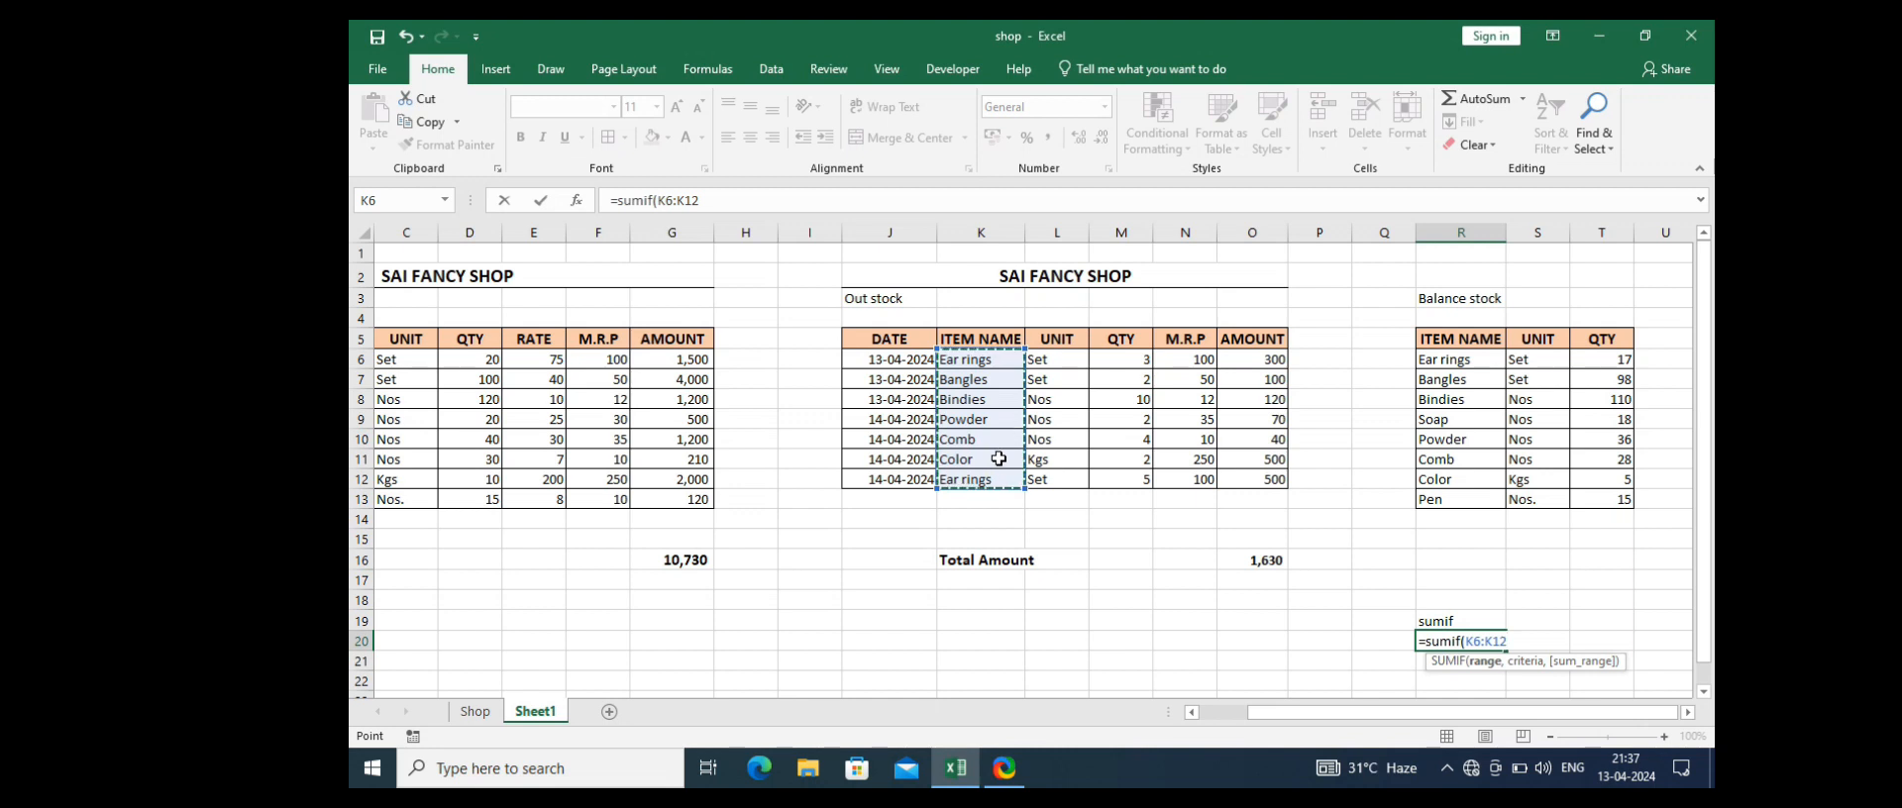
type(",")
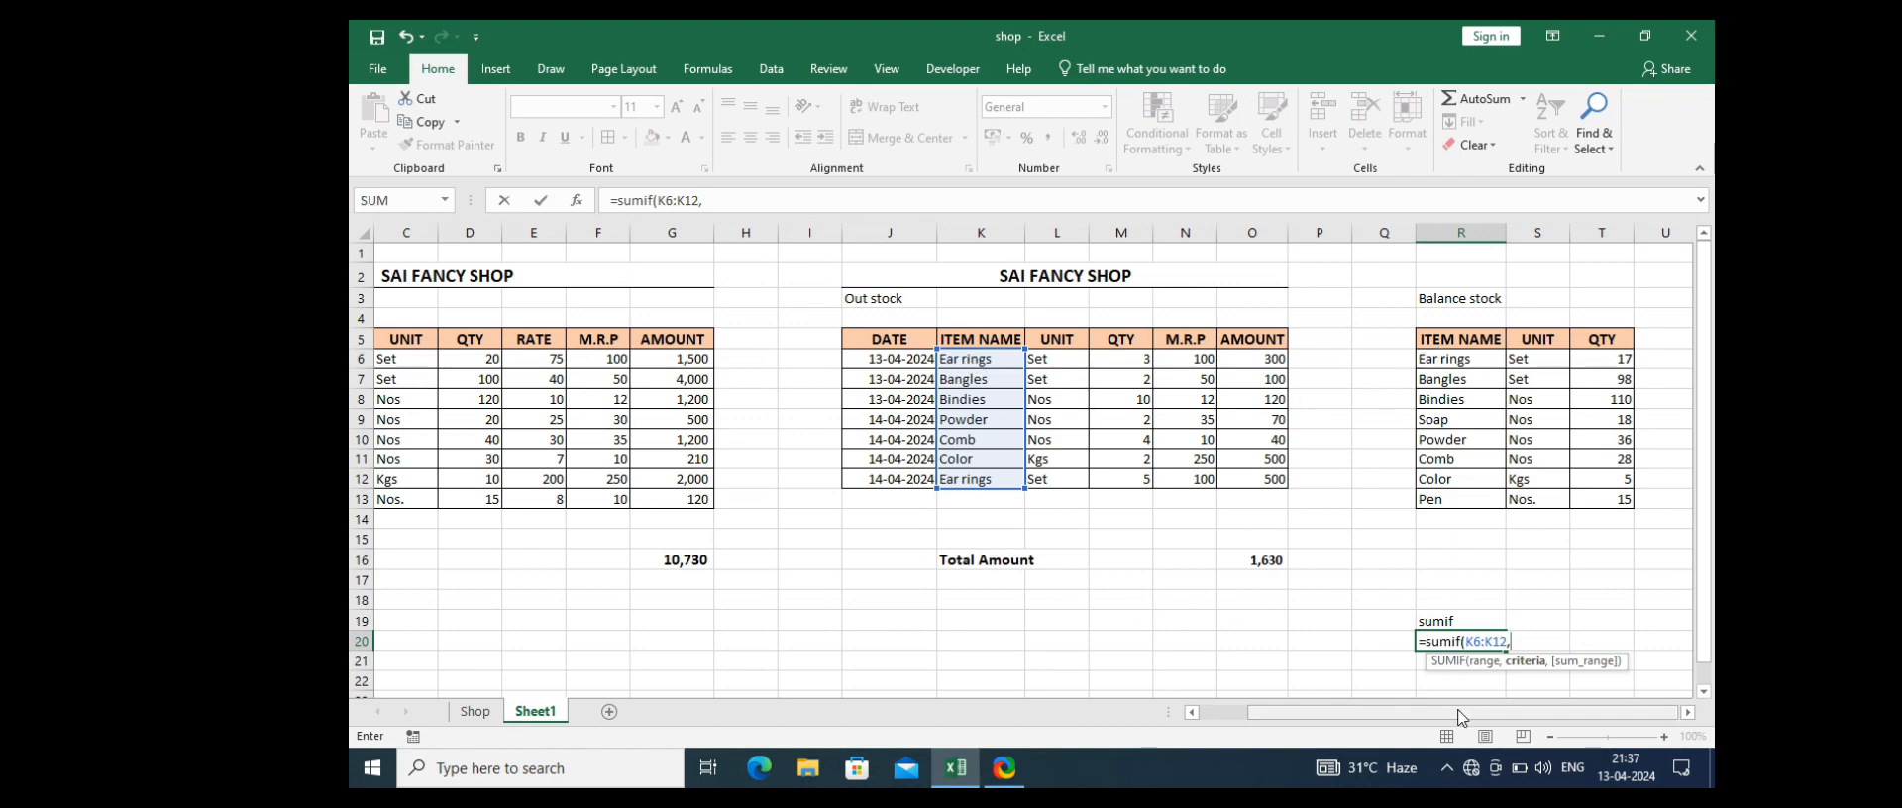
left_click_drag(1458, 716, 1421, 716)
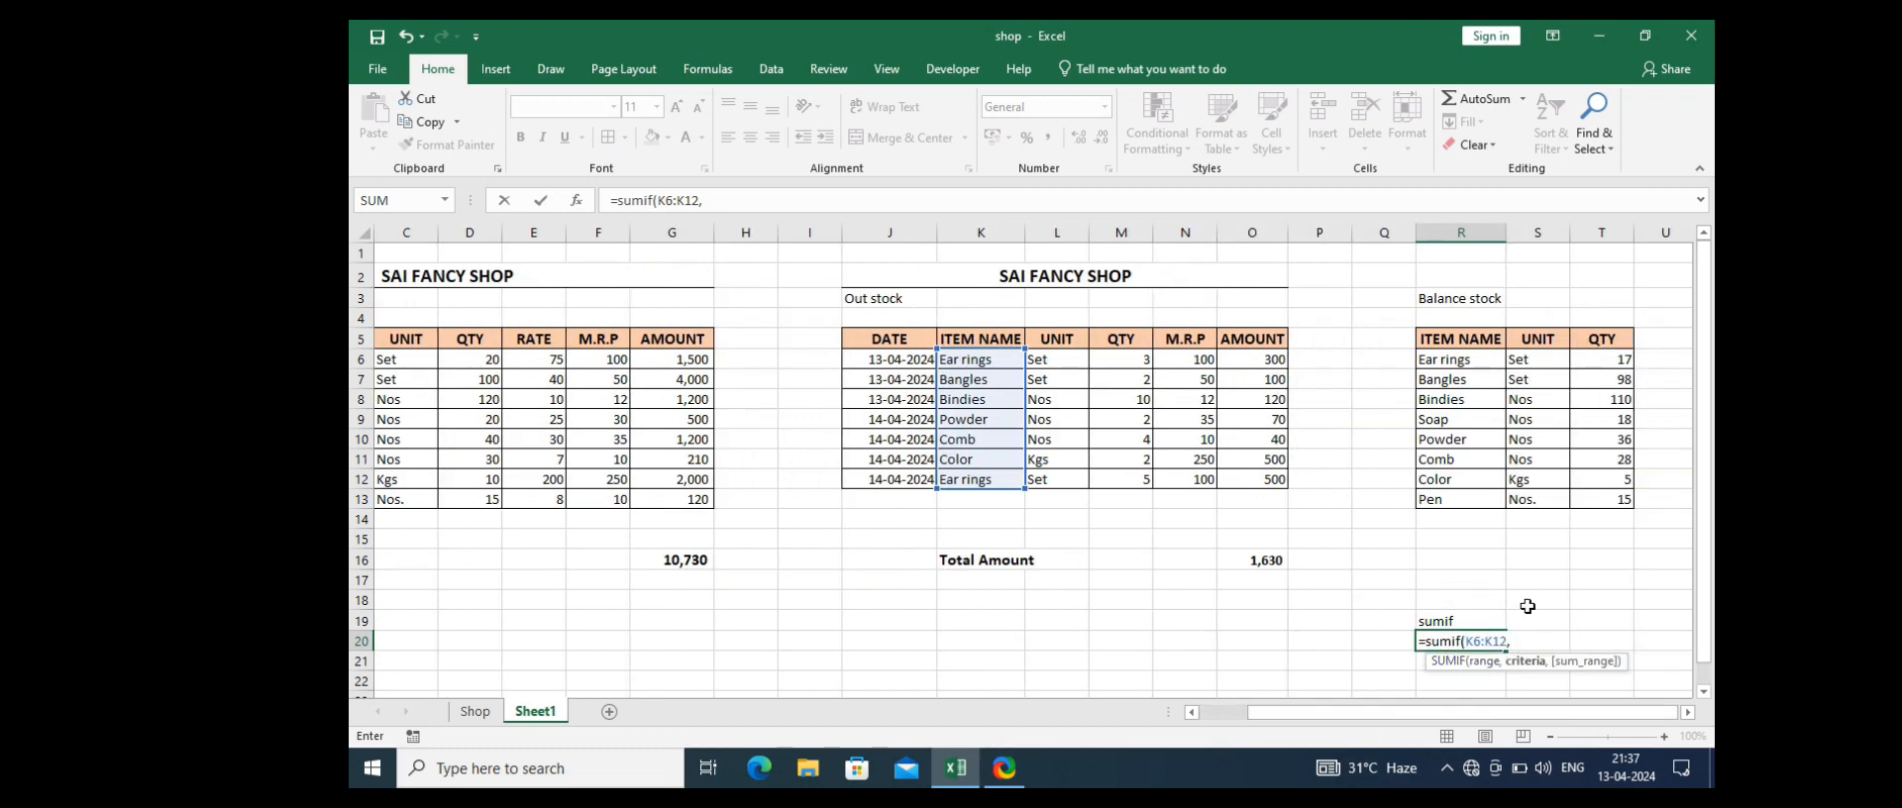
left_click(1376, 642)
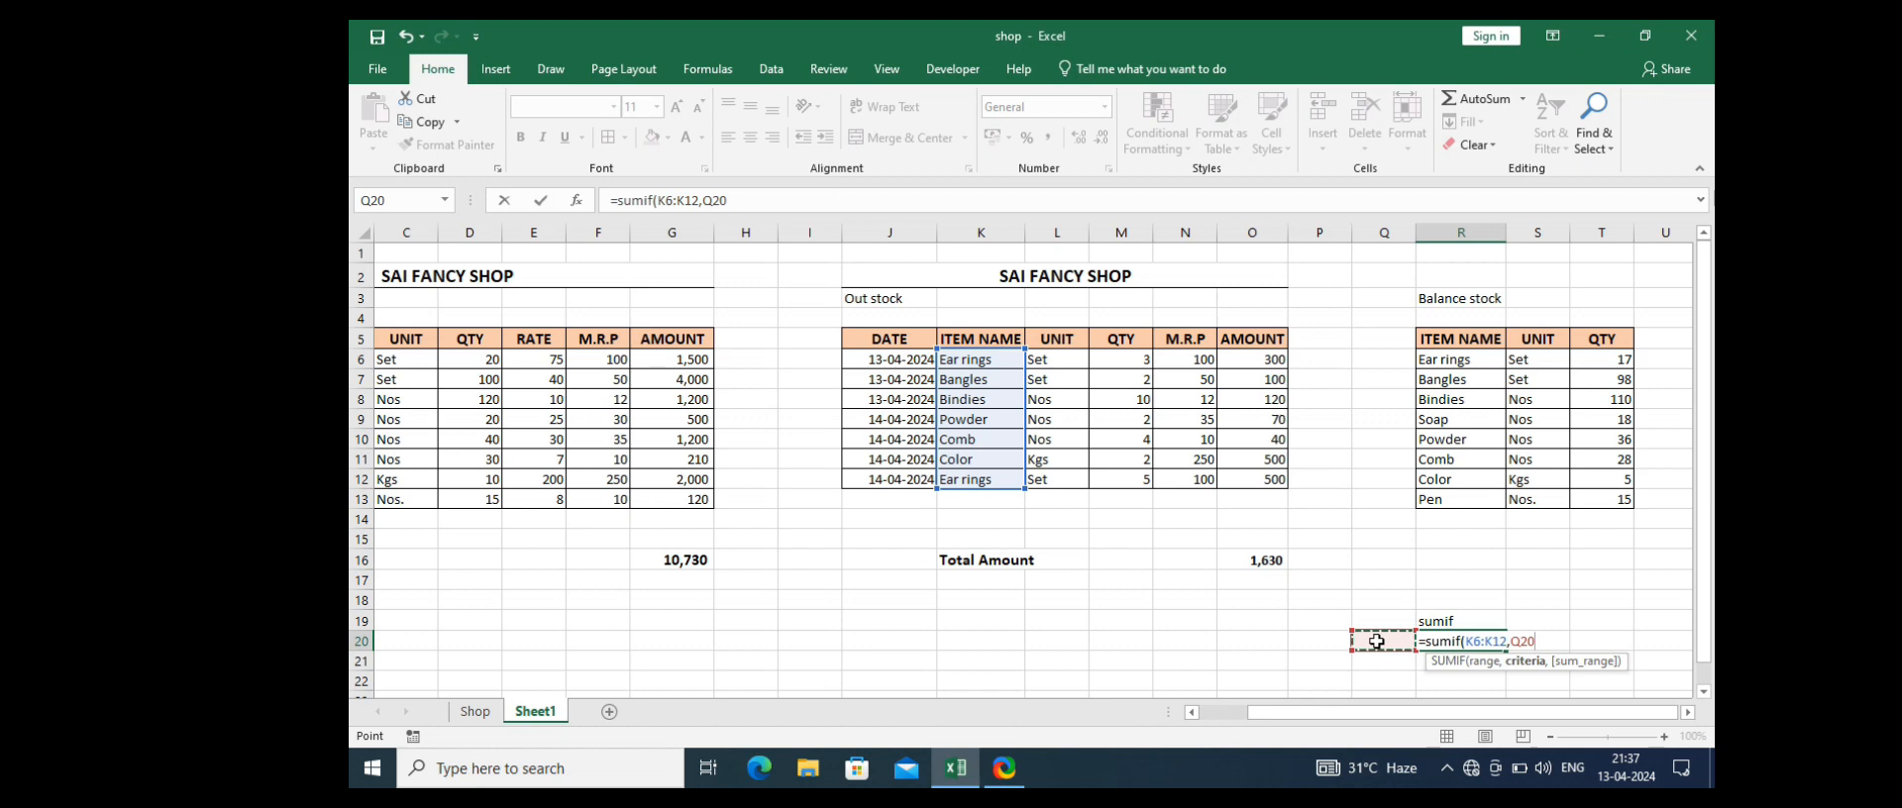
type(",")
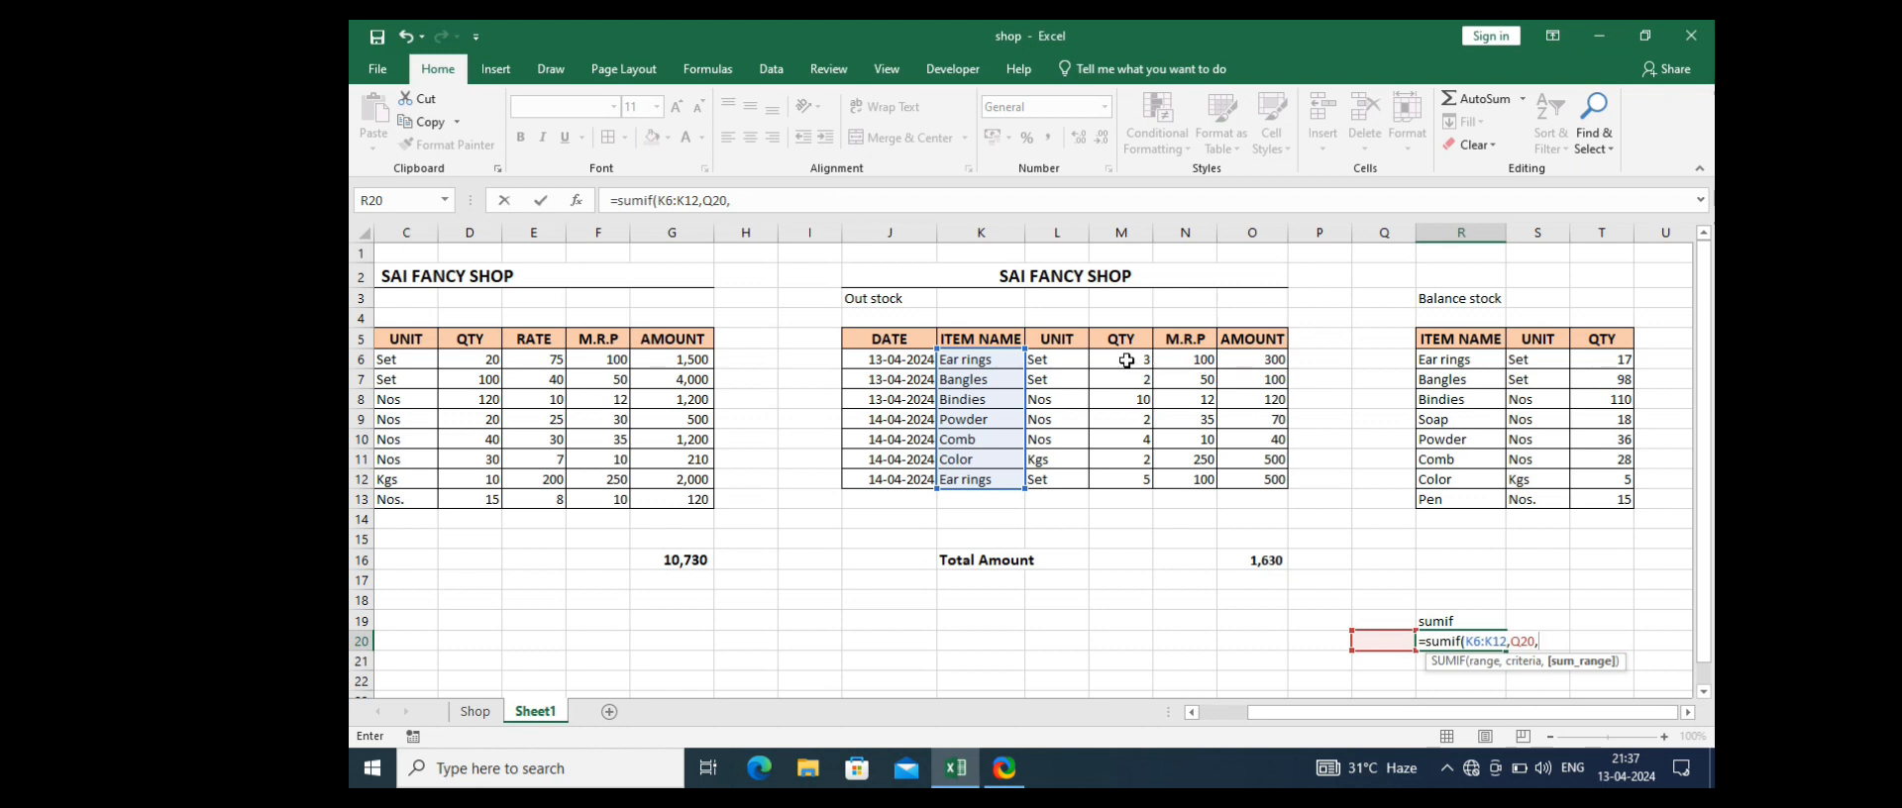
left_click_drag(1137, 357, 1144, 519)
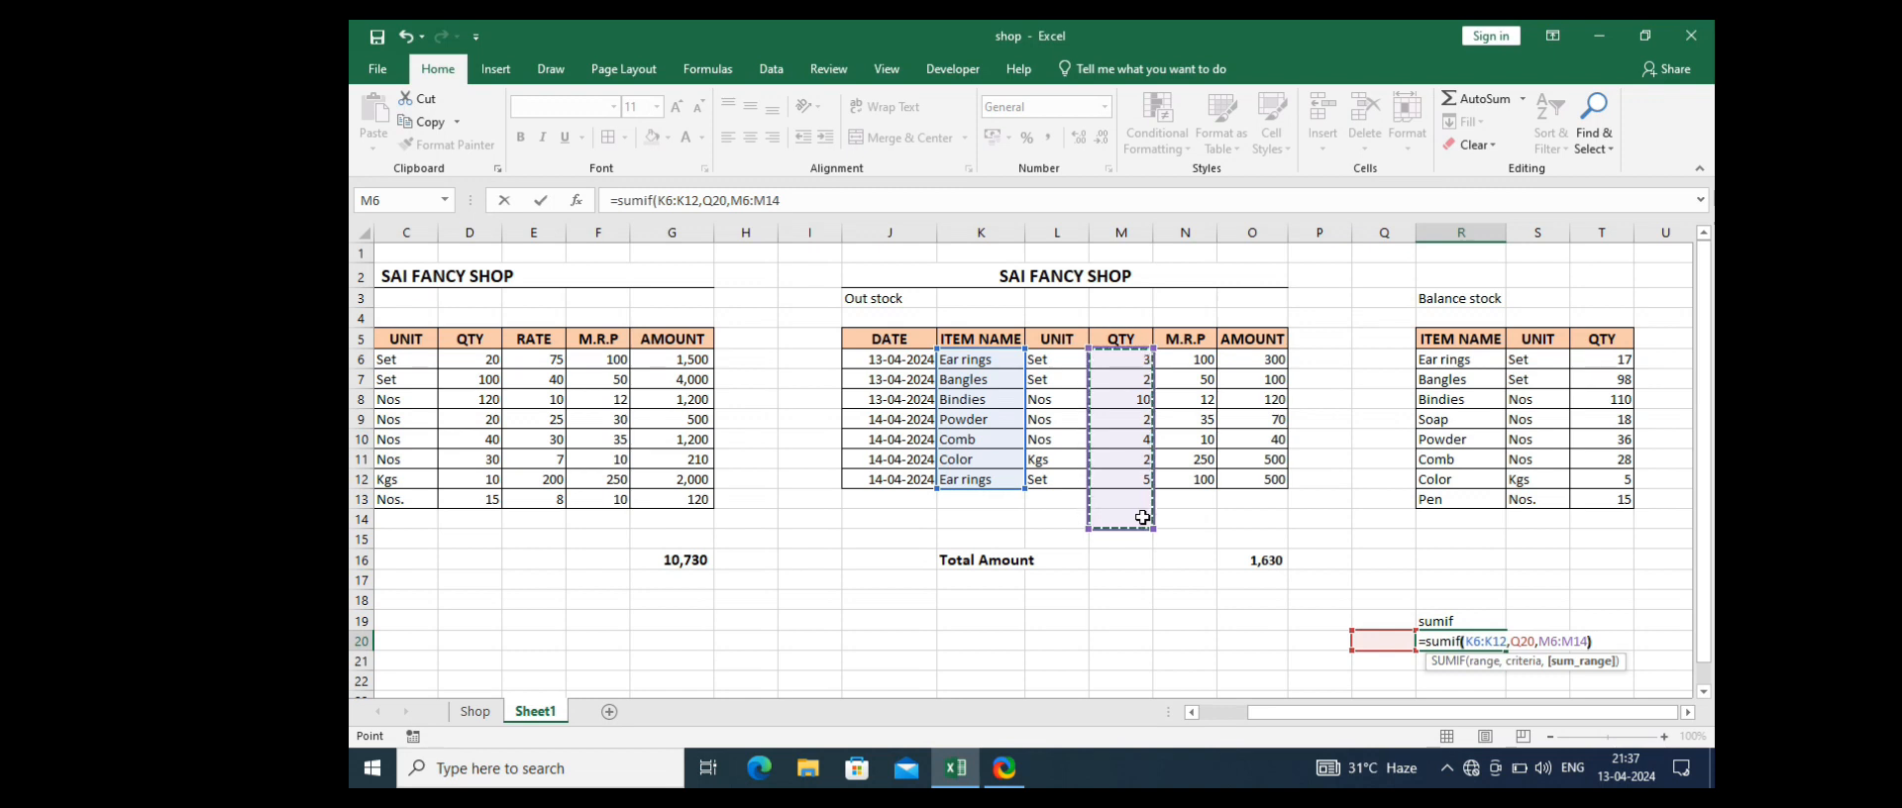
type(")")
key("Return")
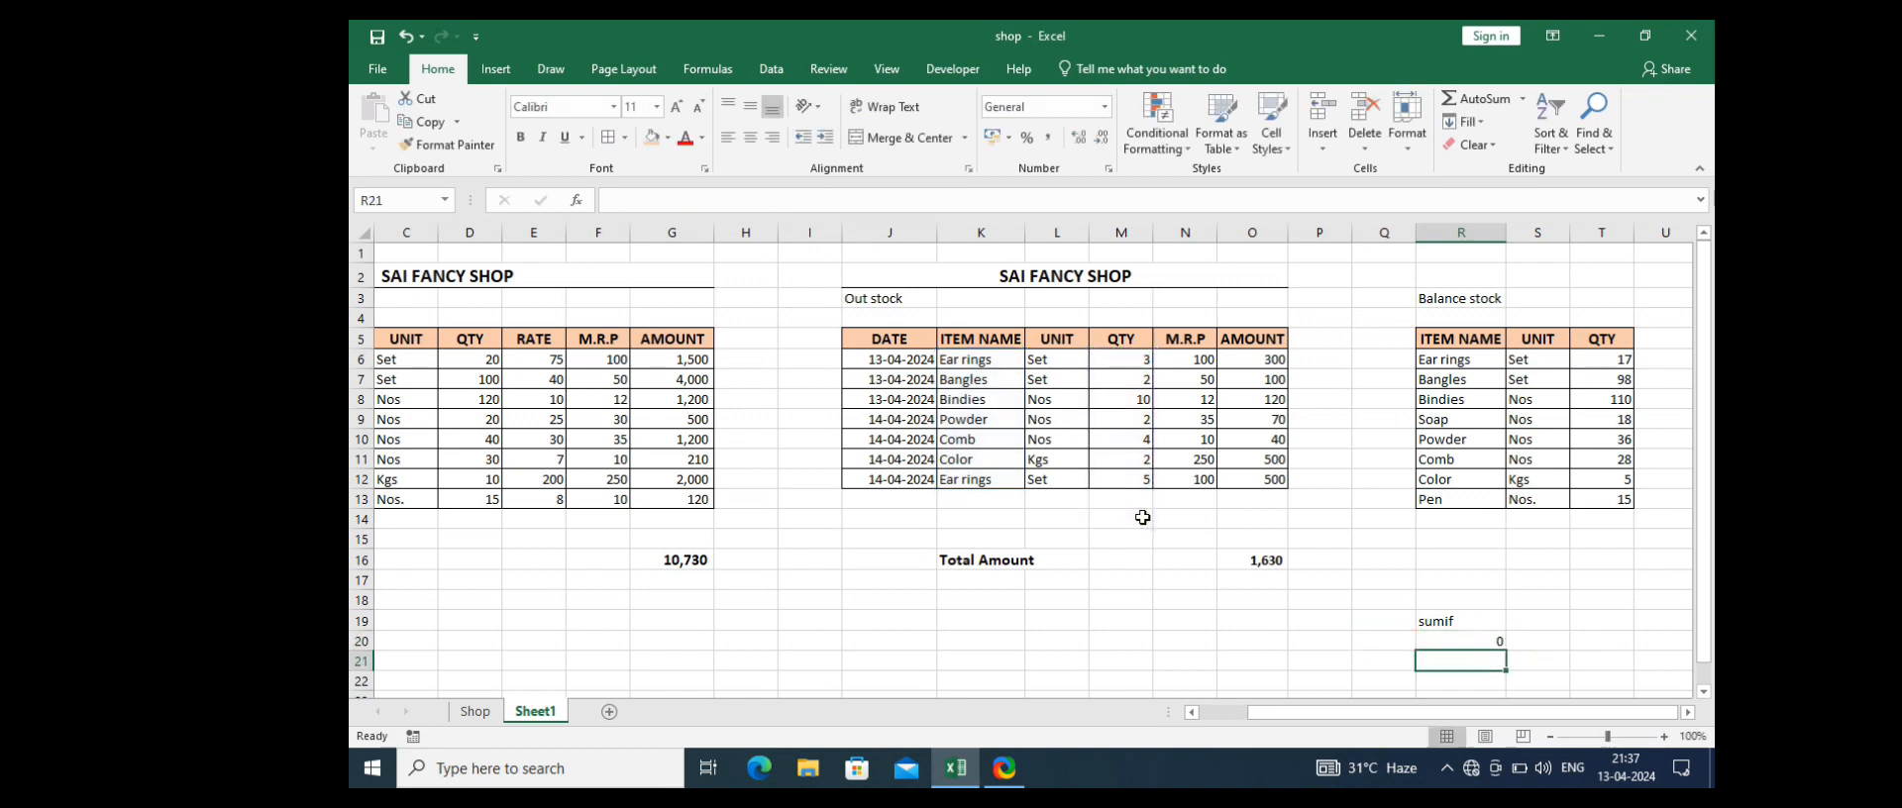
Step: Shade the criterion cell Q20 light orange and paste Ear rings into it from R6 of the balance stock table
left_click(1481, 637)
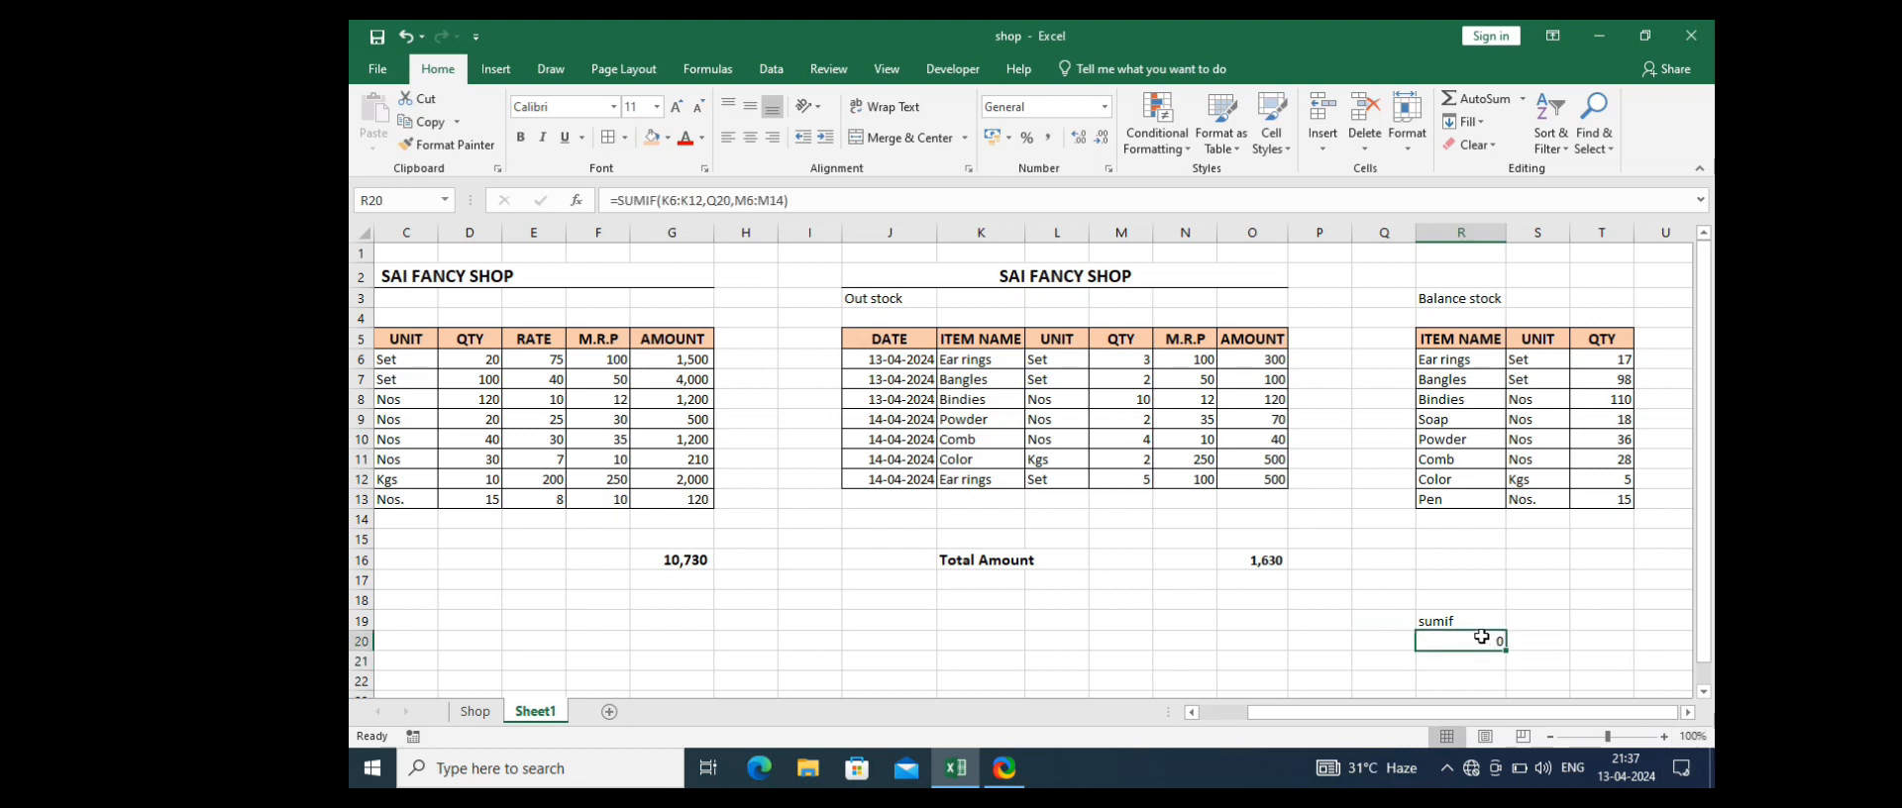
left_click(1372, 643)
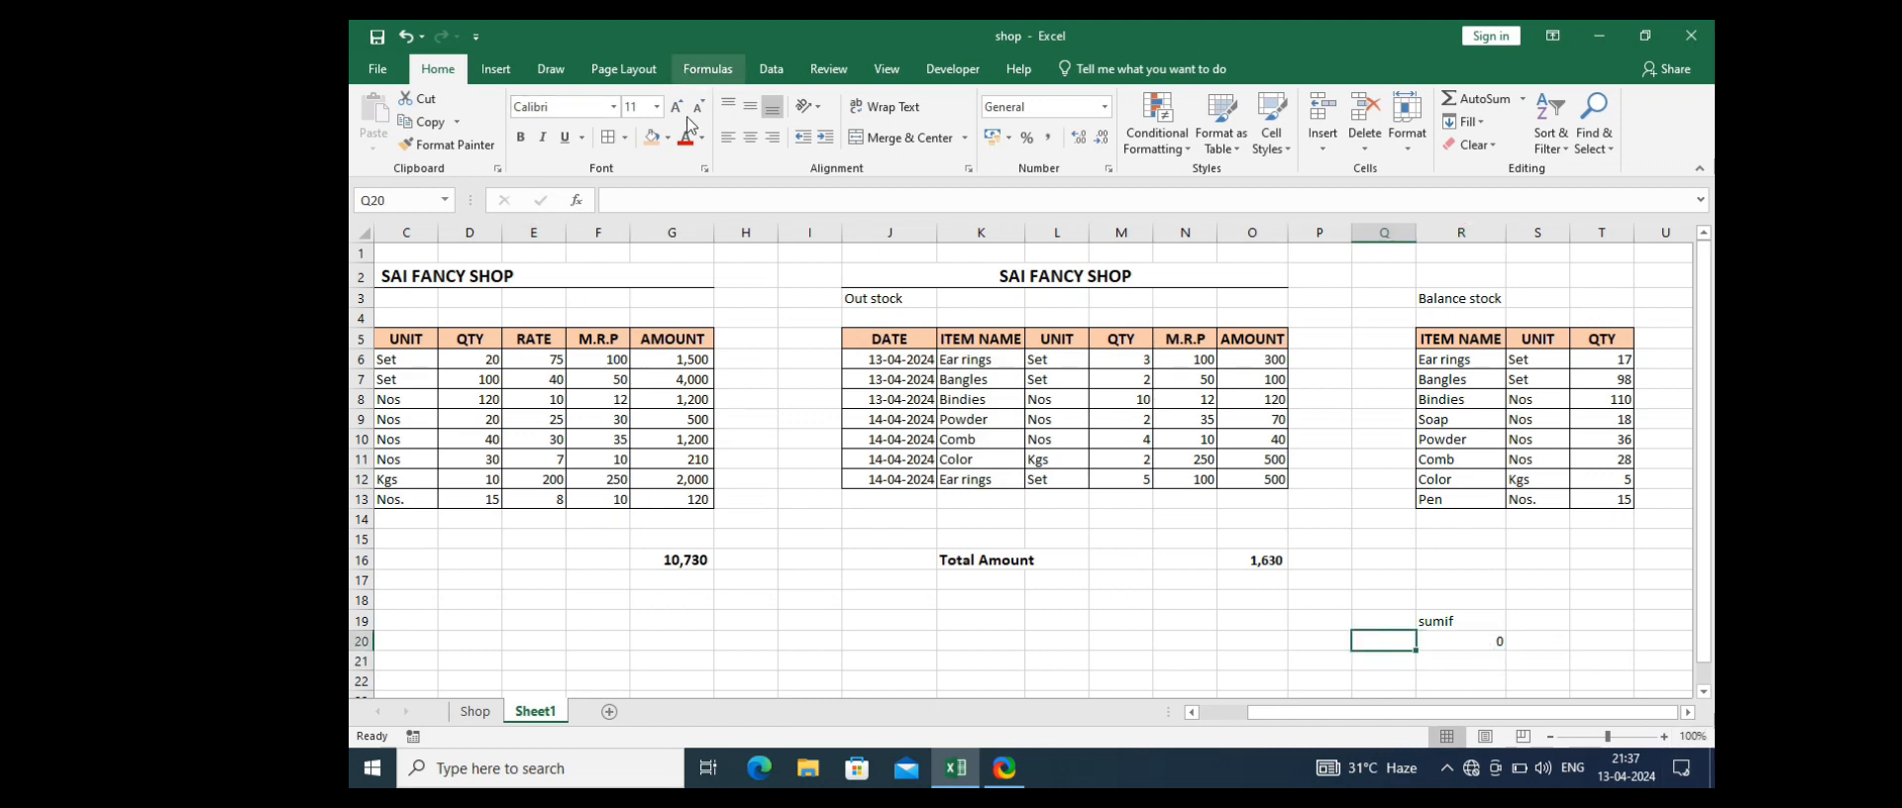
left_click(651, 138)
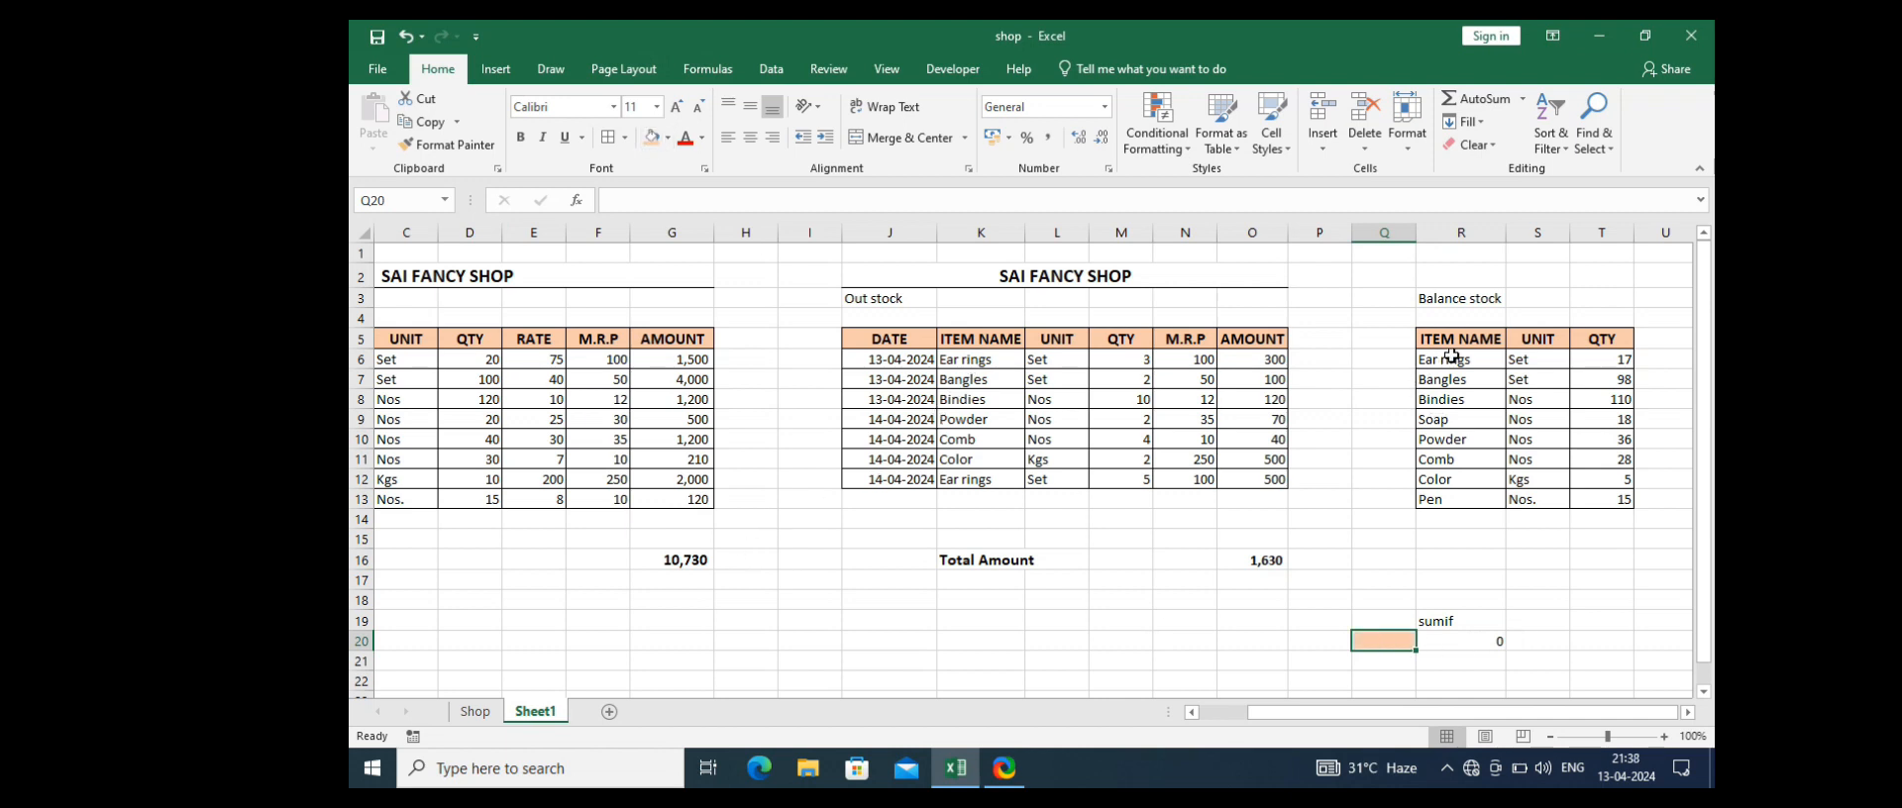
left_click(1451, 357)
key("ctrl+c")
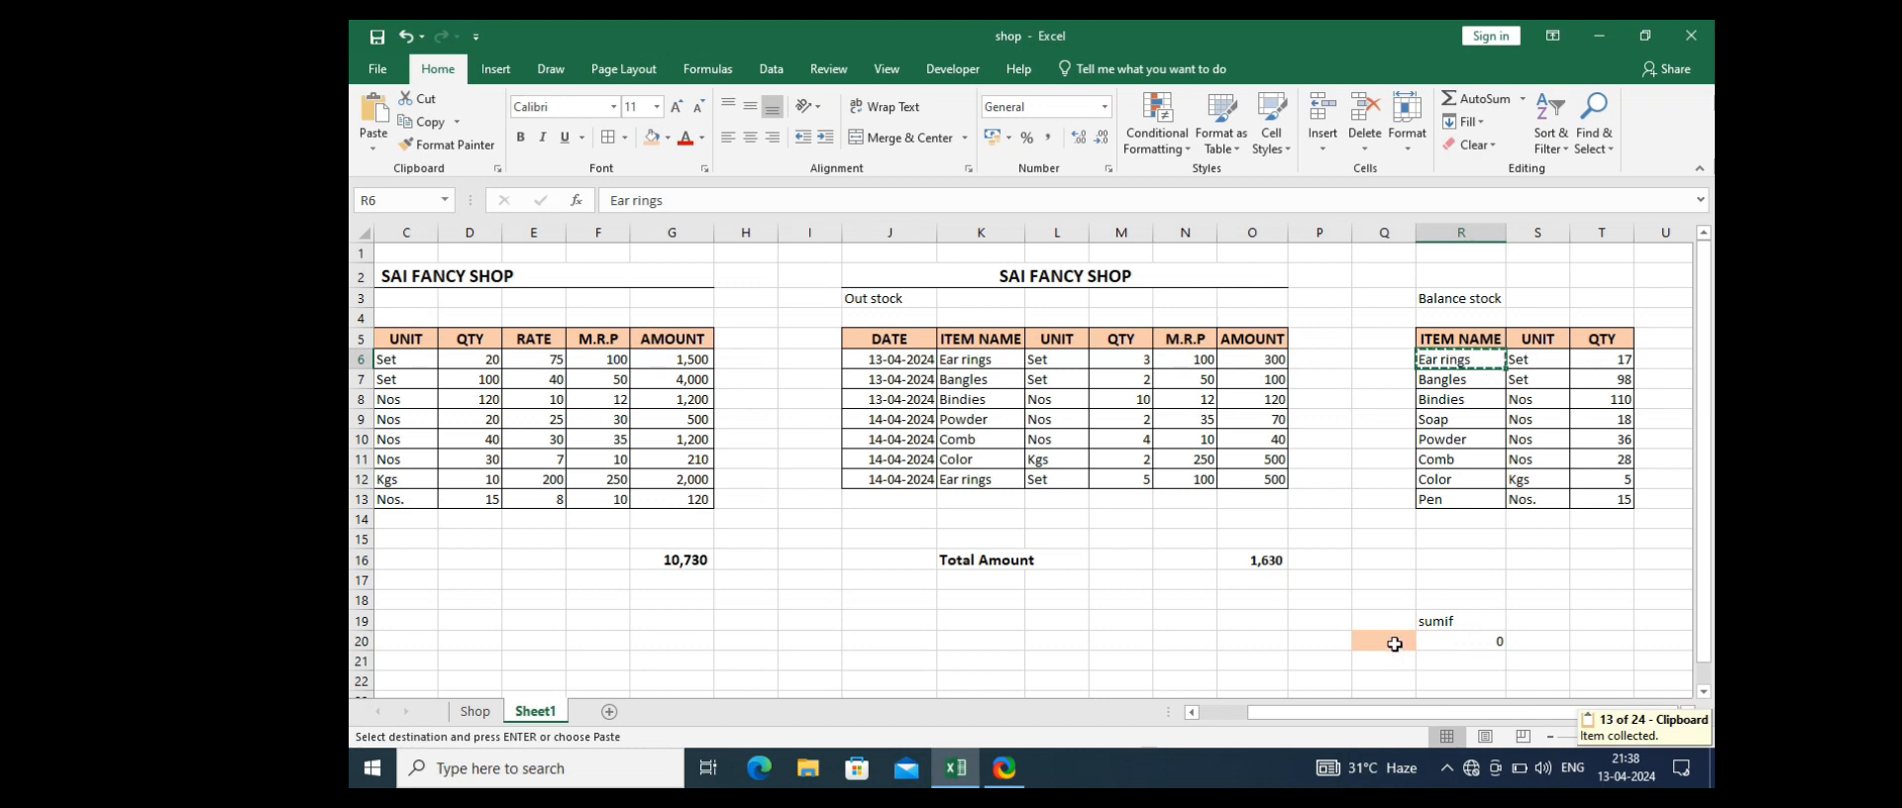
left_click(1388, 639)
key("ctrl+v")
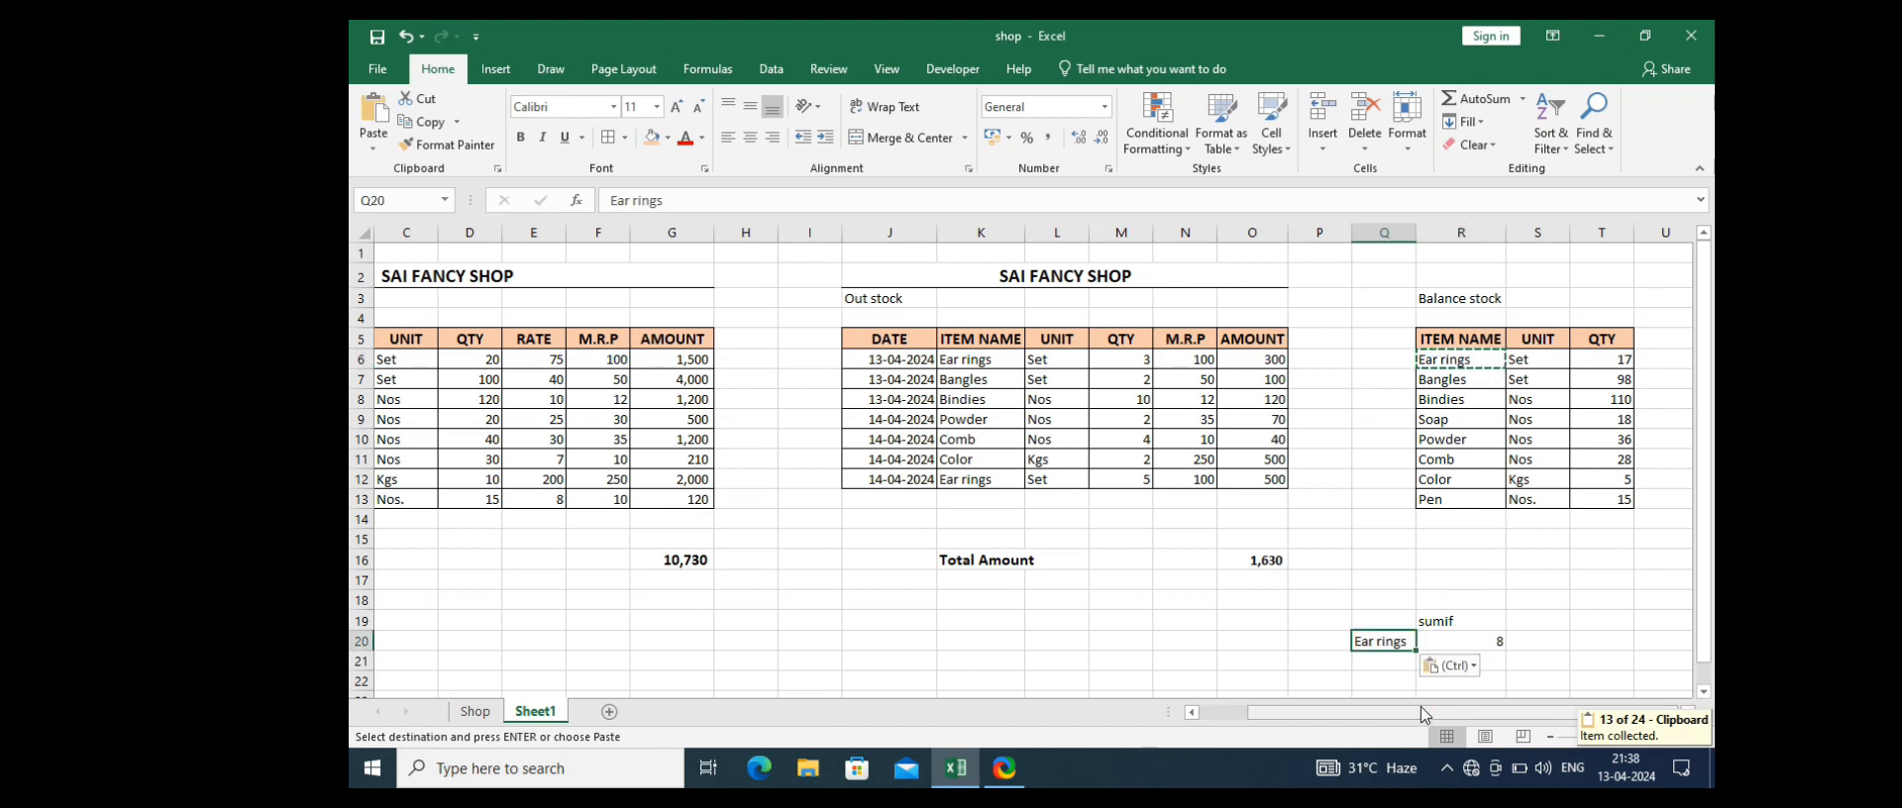
Step: Extend the criteria range of the SUMIF formula in R20 to K6:K14
left_click(1491, 640)
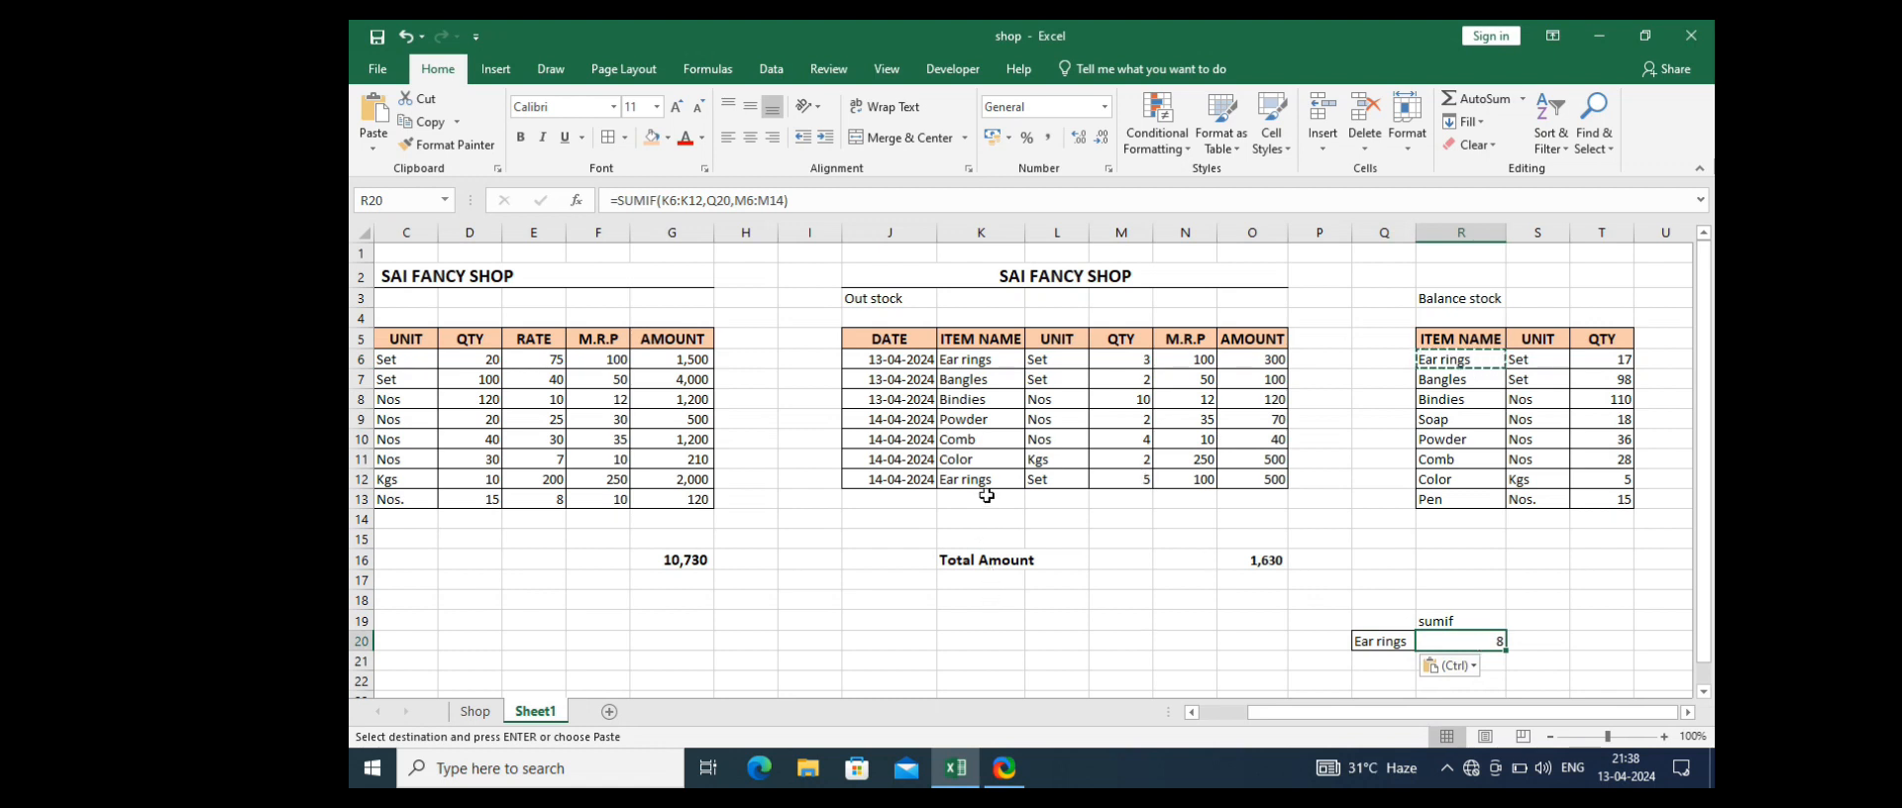
double_click(1461, 641)
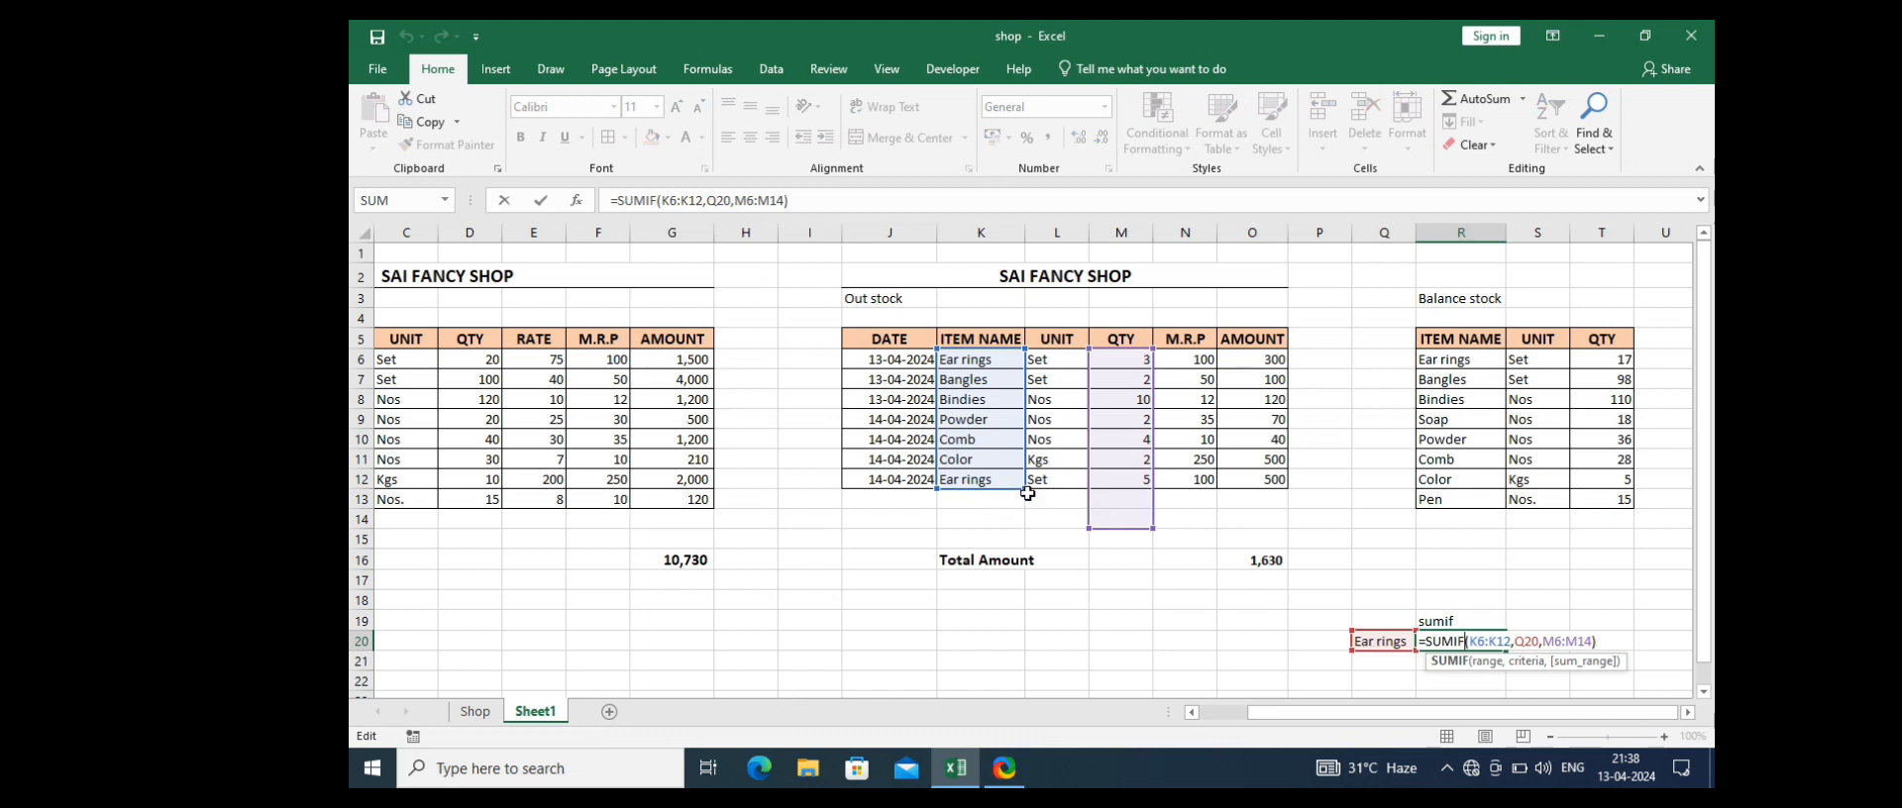
left_click_drag(1024, 517, 1025, 533)
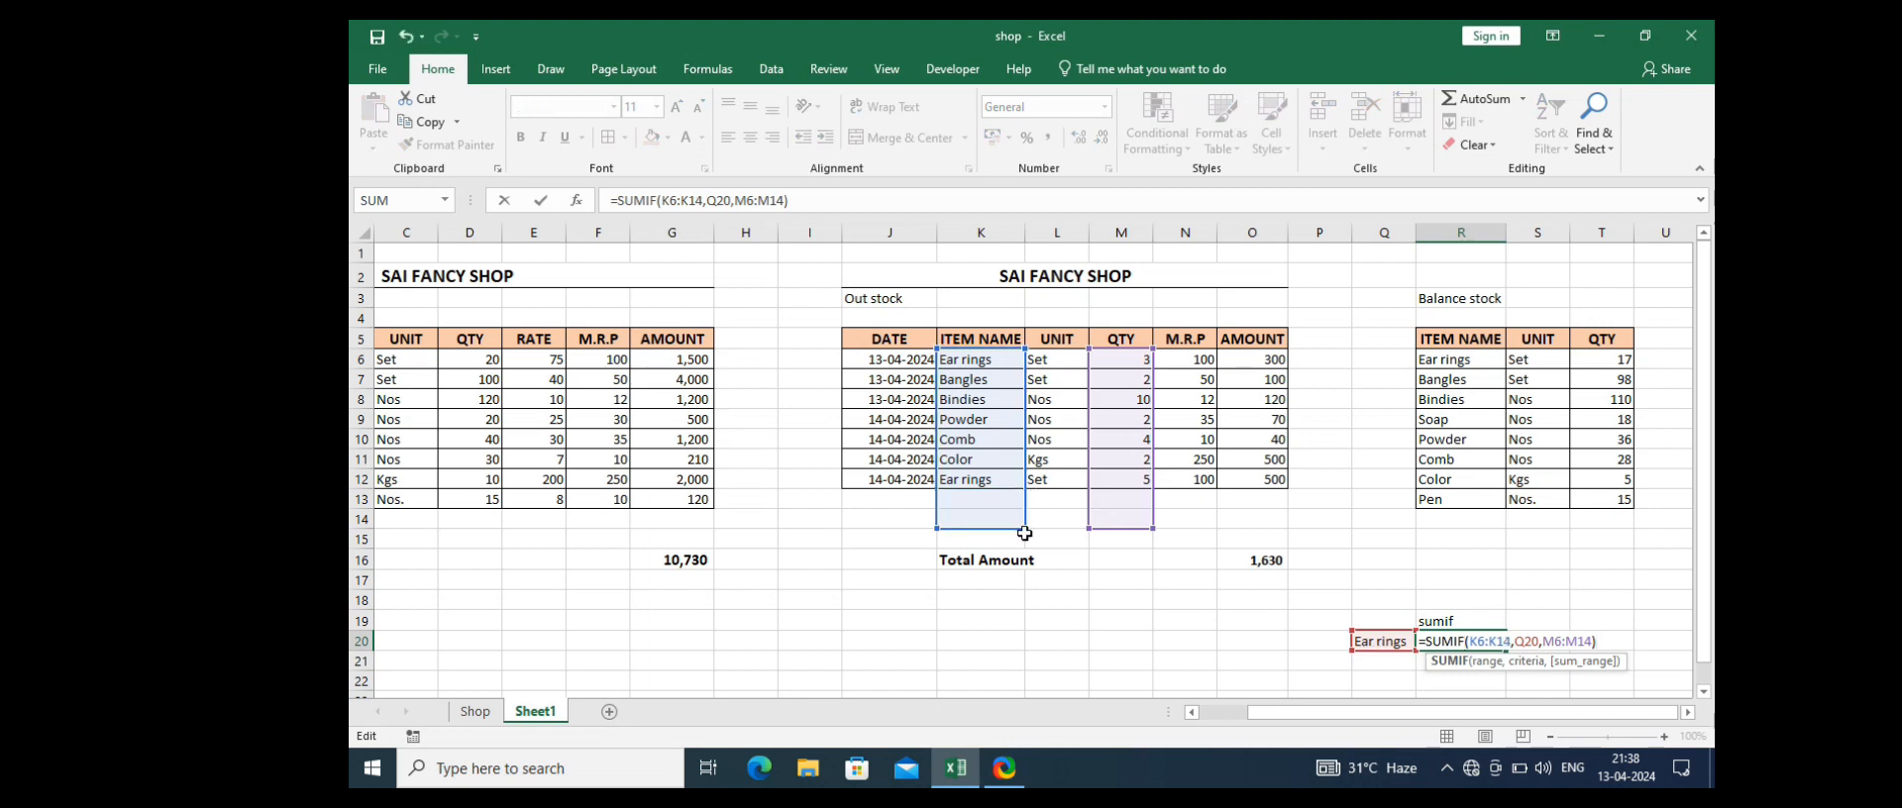
key("Return")
Step: Start a new out-stock entry in row 13 with the date from the row above and the item Color copied from K11
left_click(907, 502)
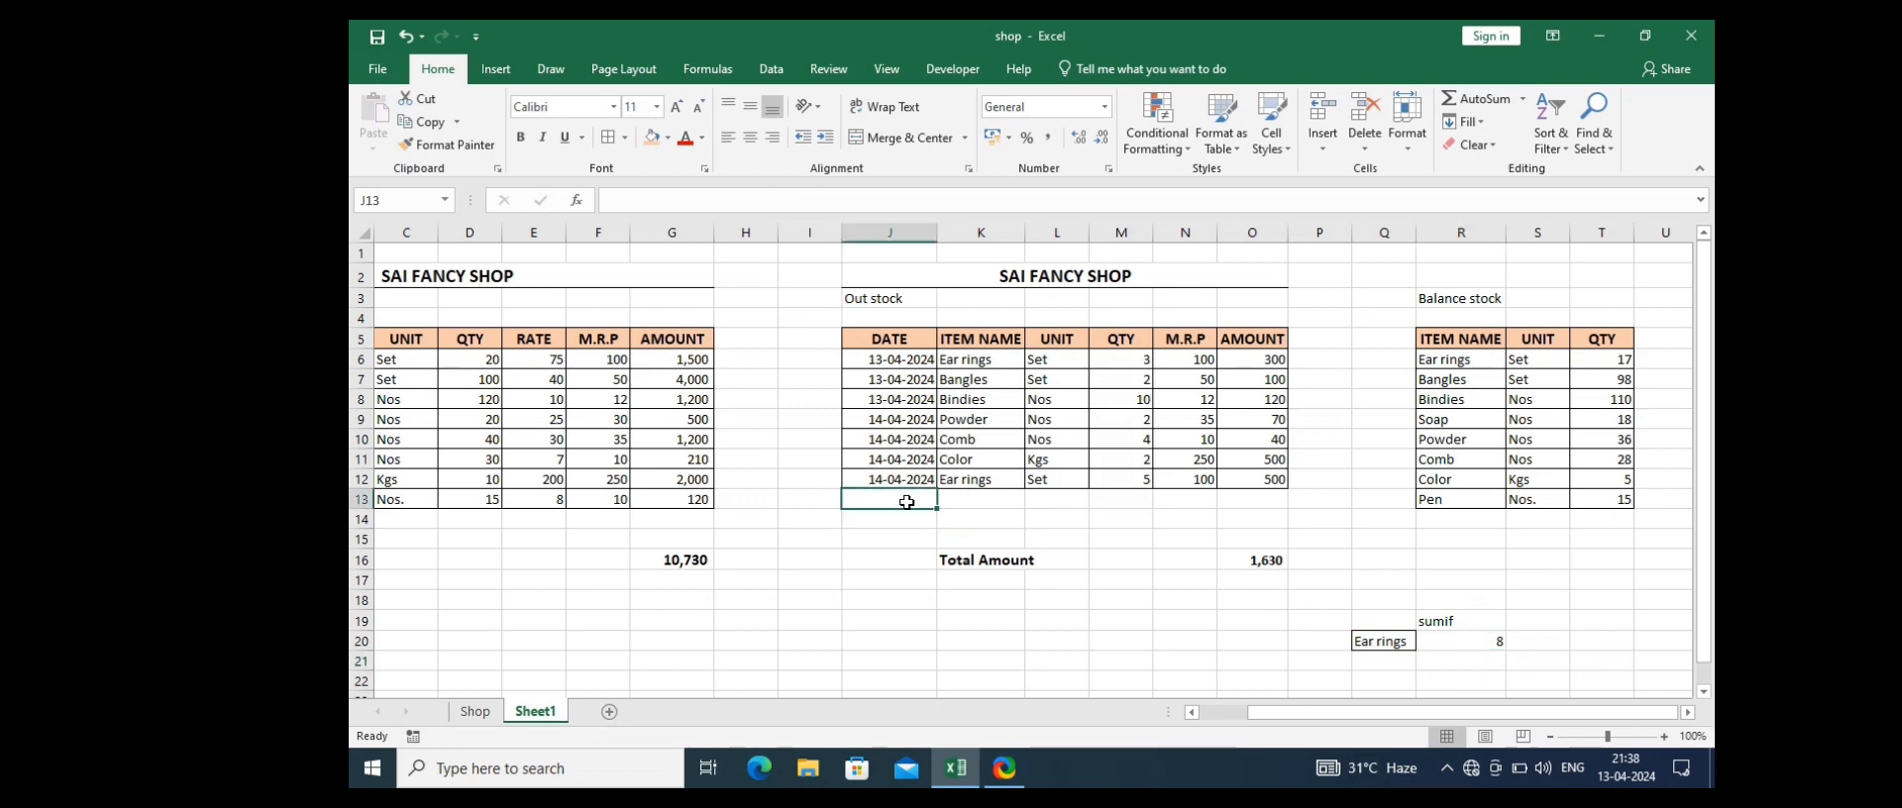
key("ctrl+e")
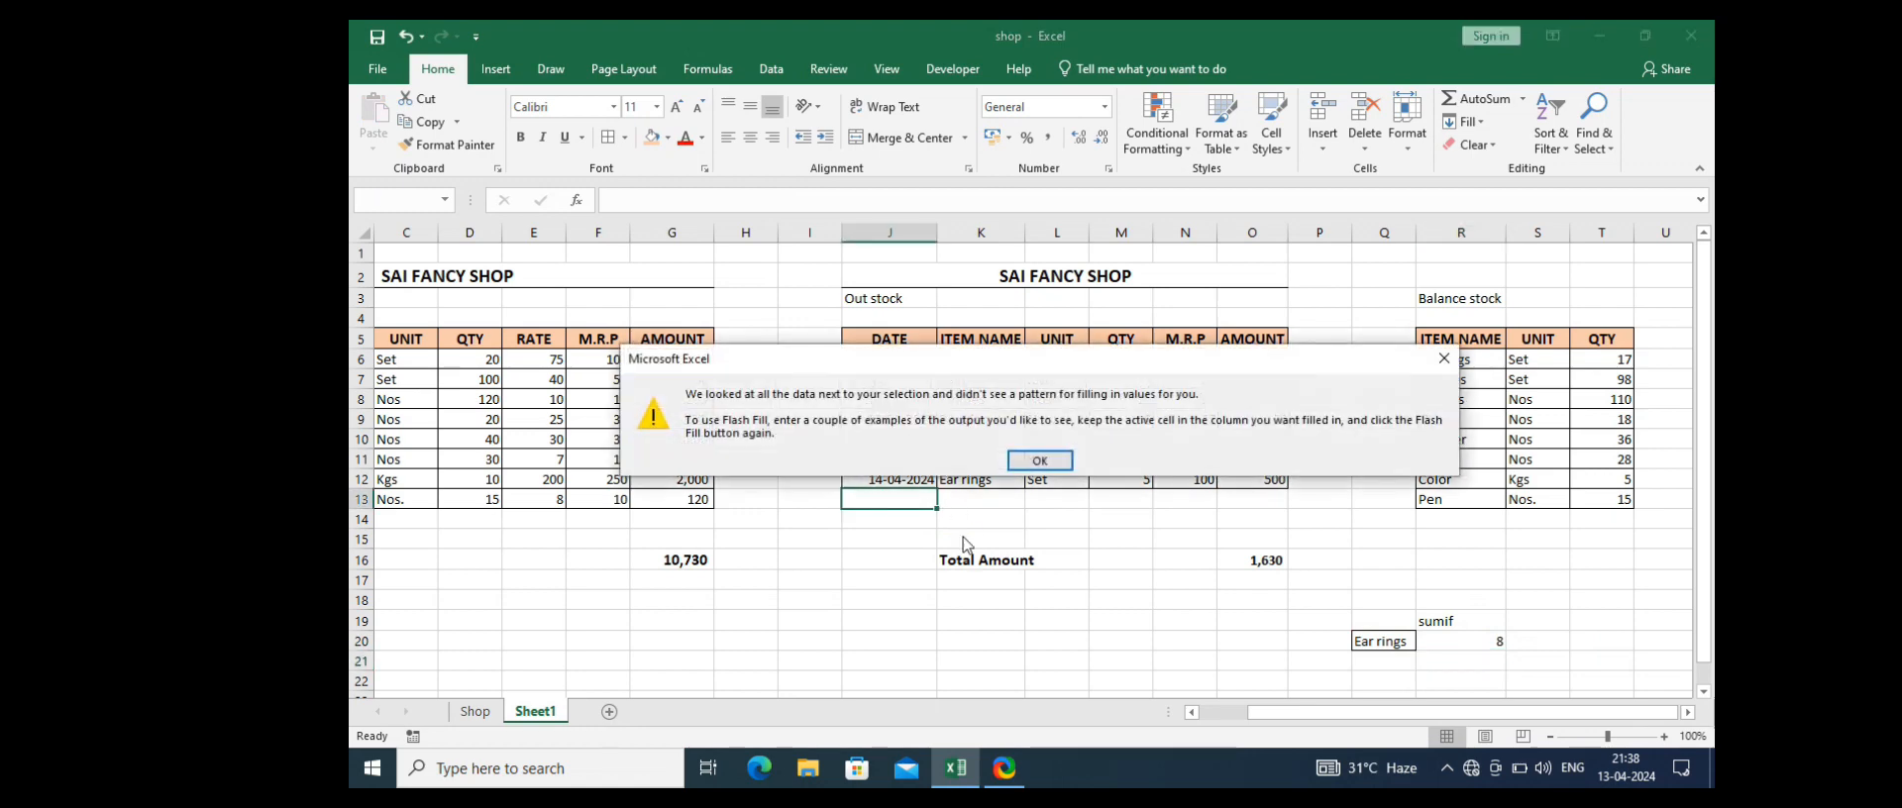
left_click(1039, 459)
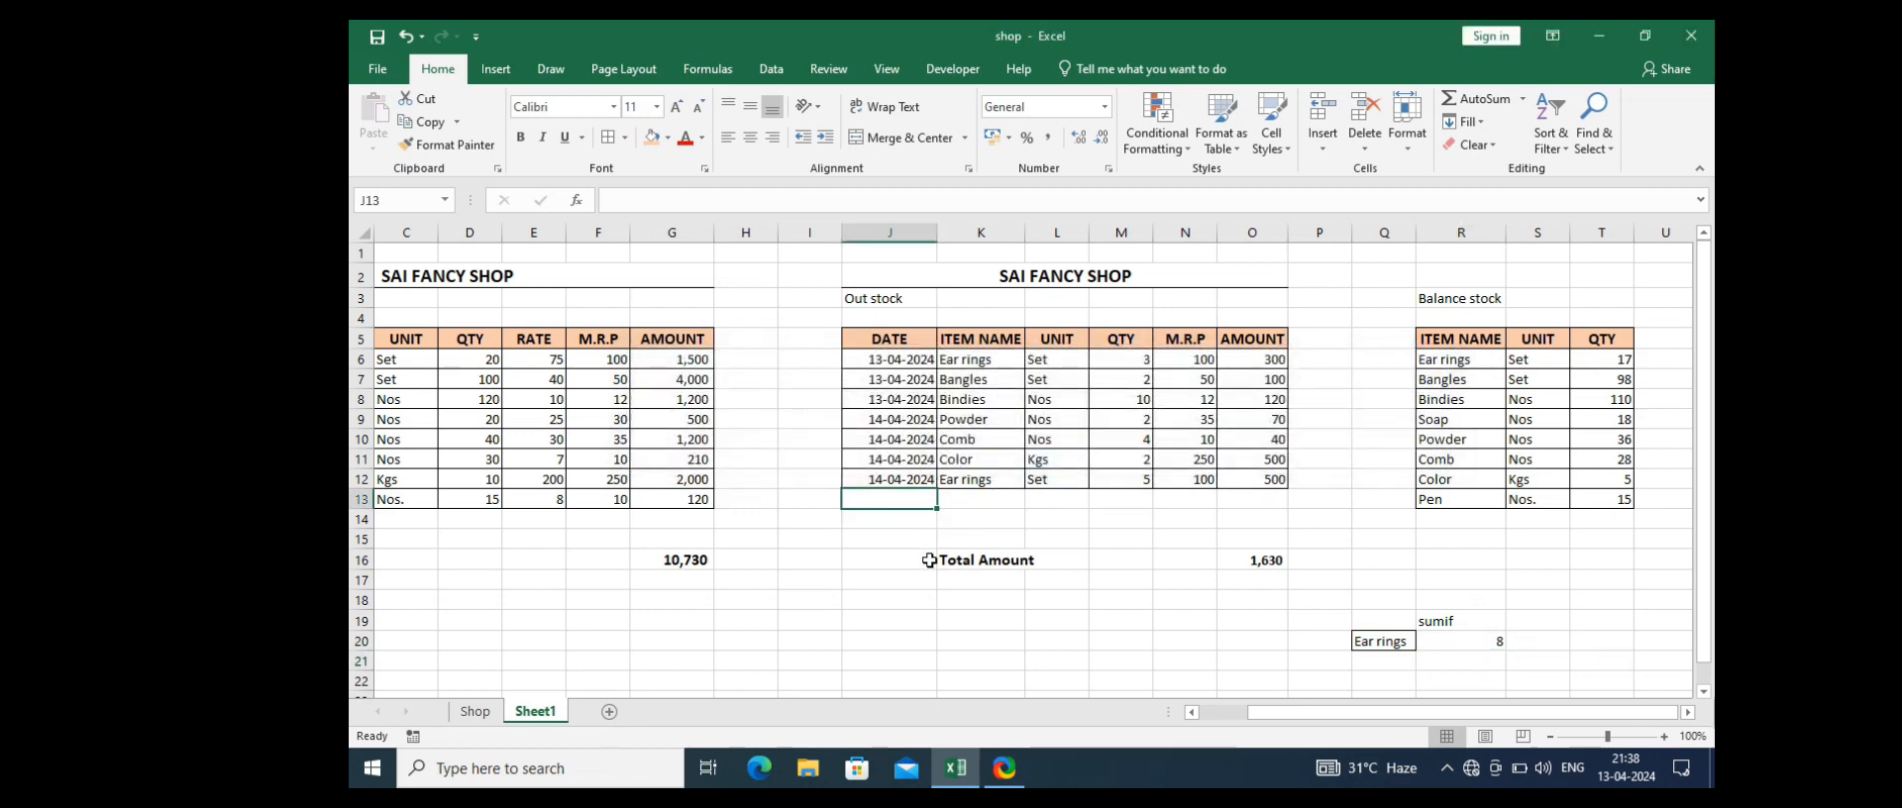
key("ctrl+d")
left_click(1002, 500)
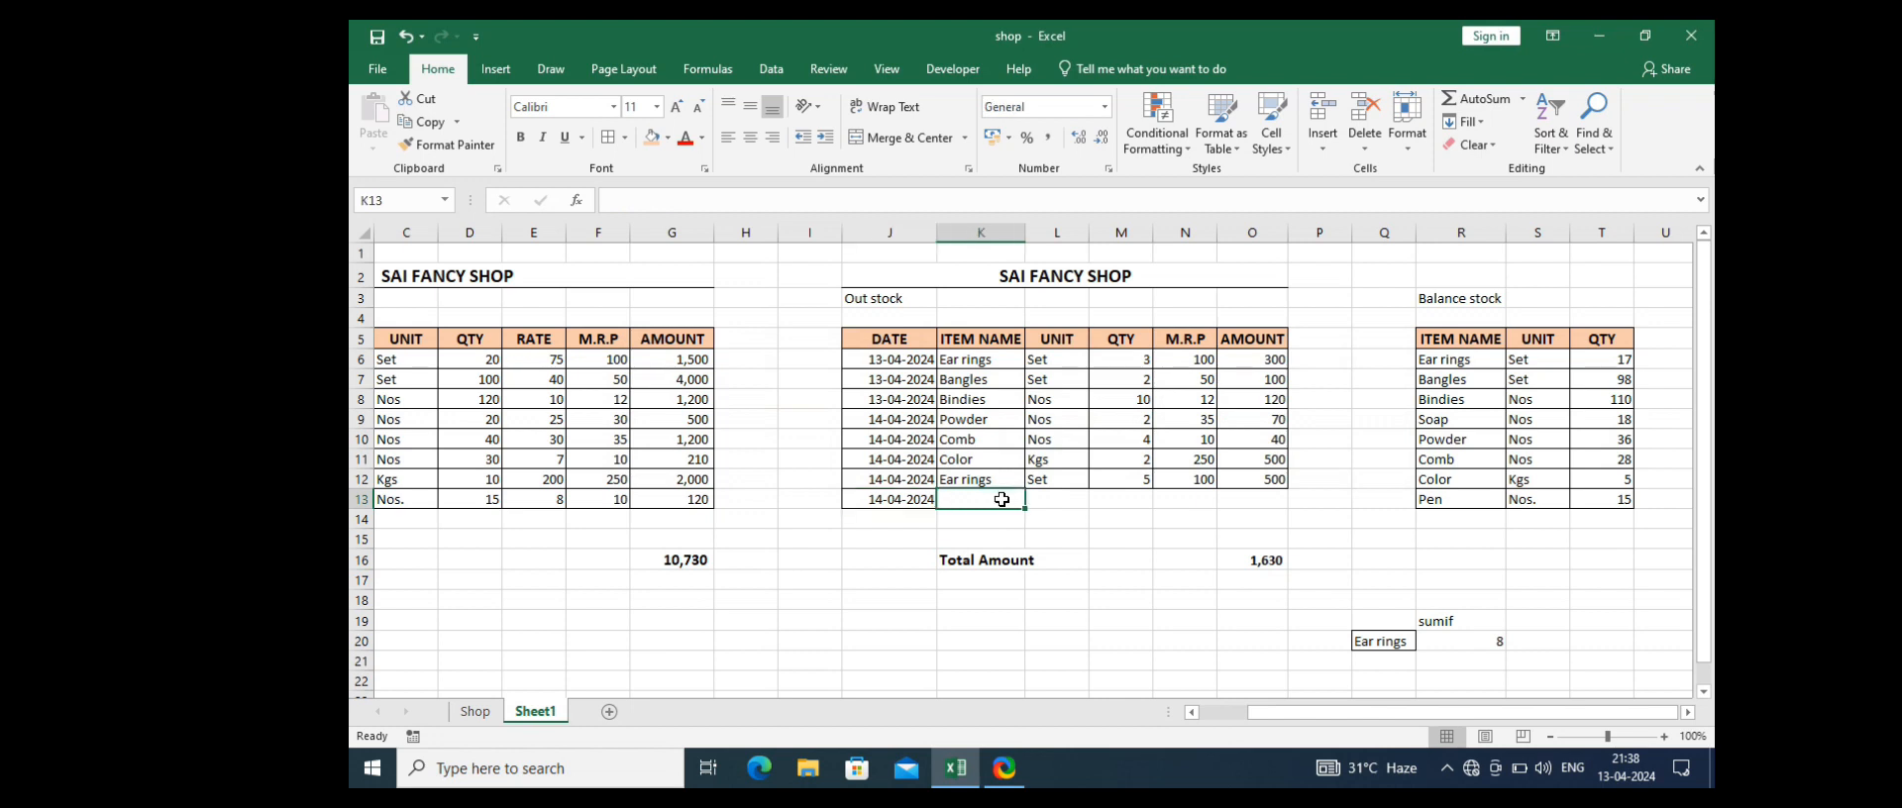
left_click(974, 457)
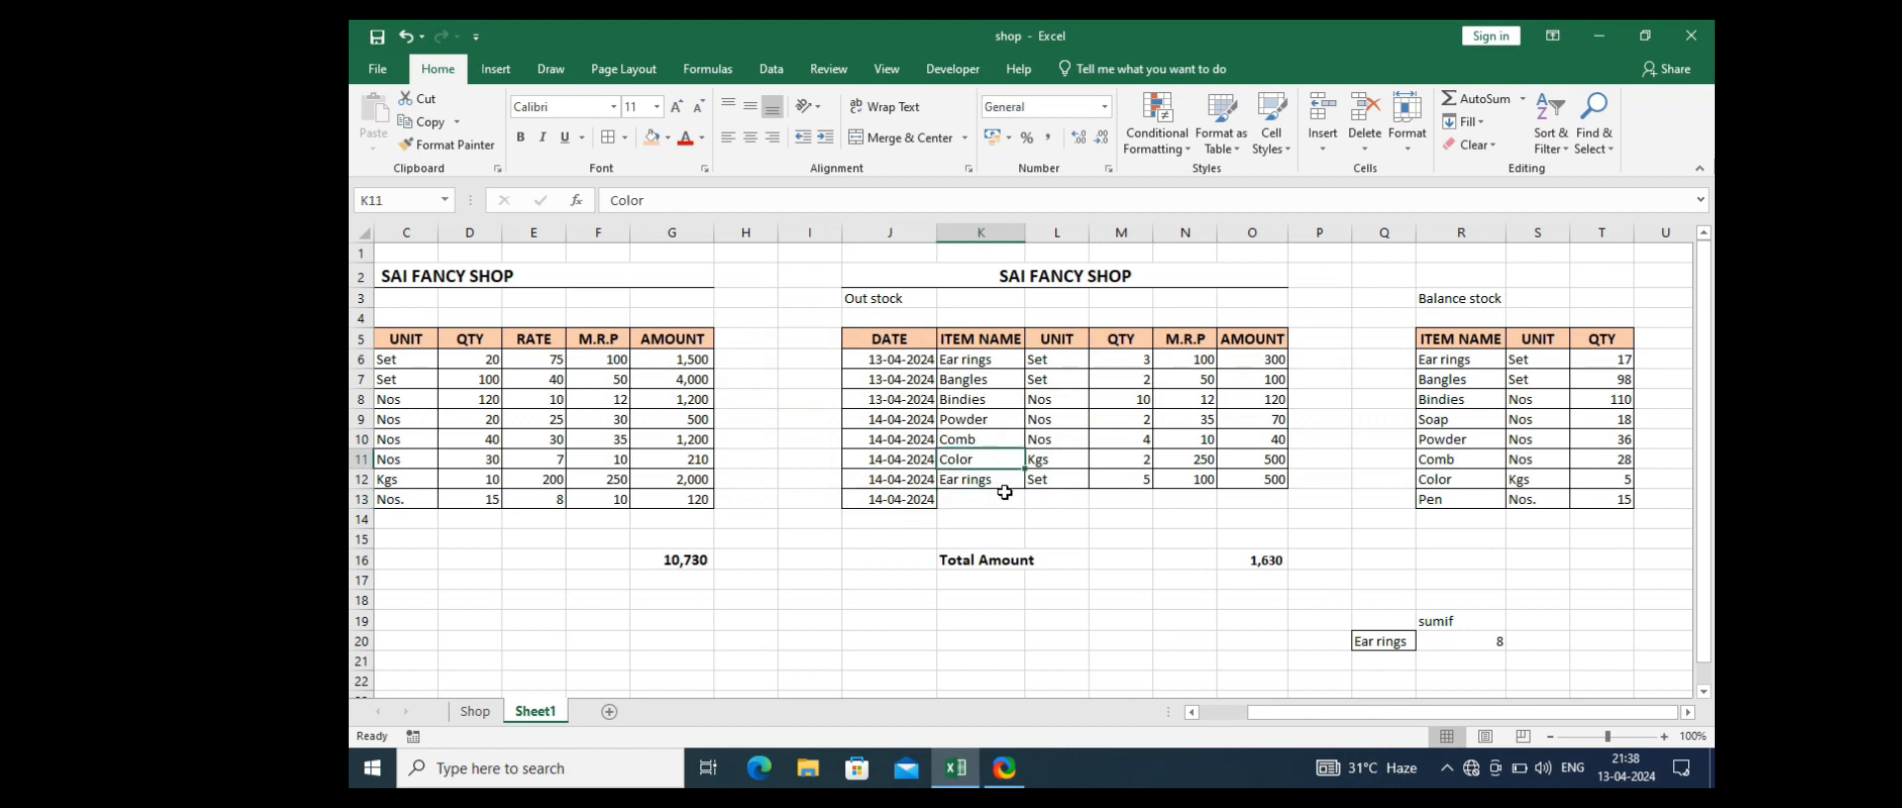
key("ctrl+c")
left_click(969, 500)
key("ctrl+v")
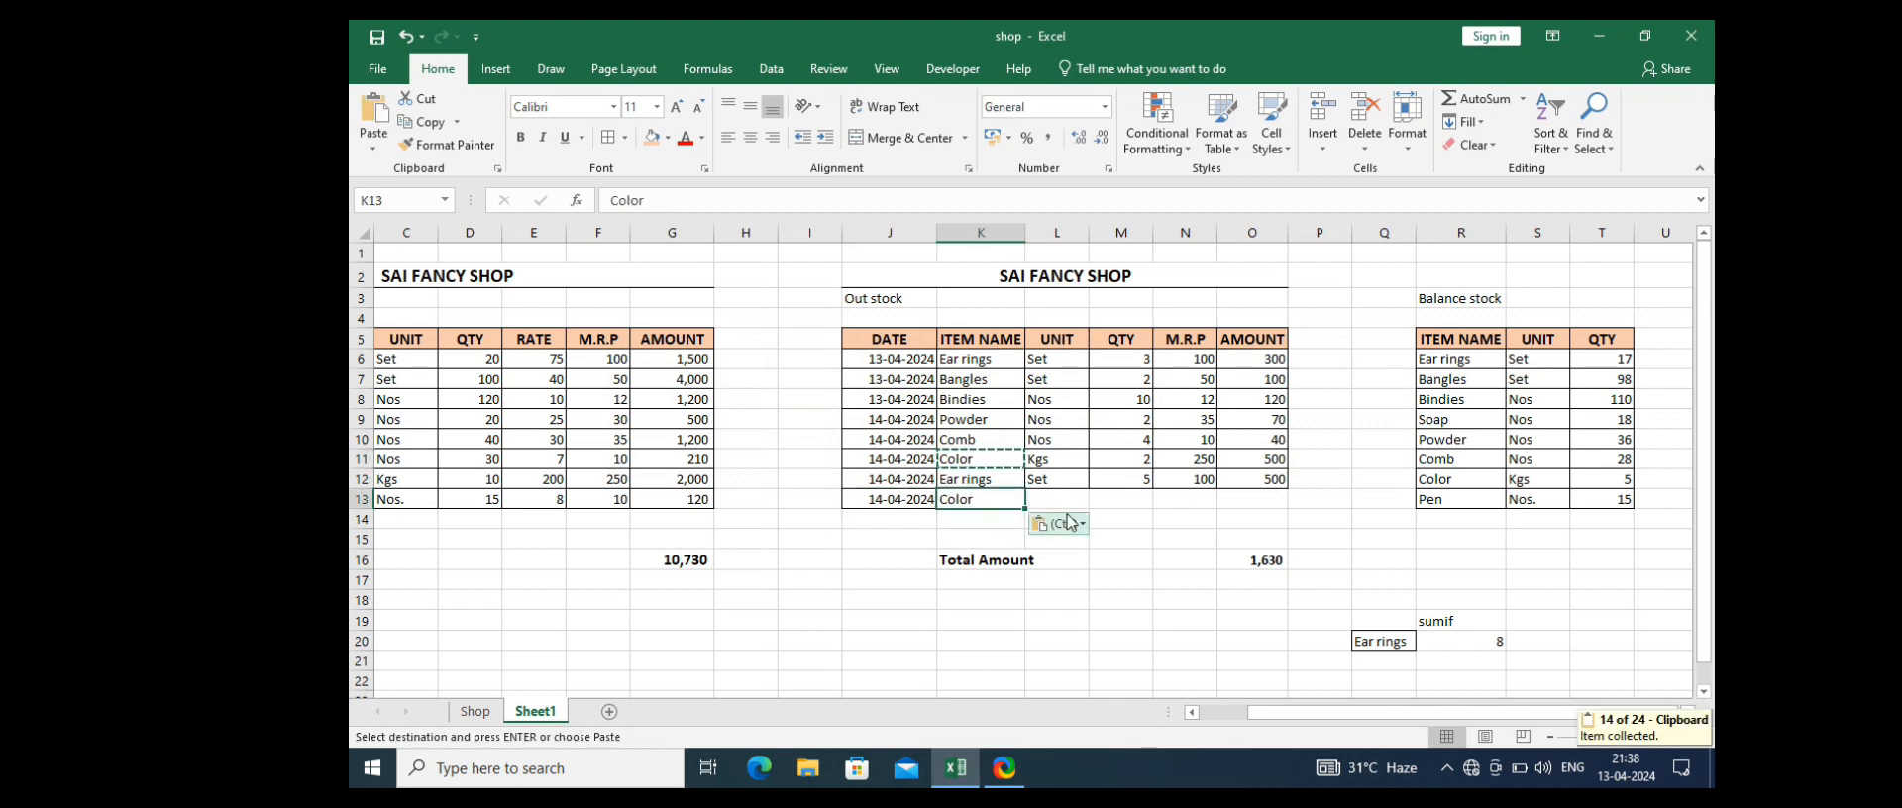
Step: Fill the UNIT lookup formula from L12 down to L14 and check the formula in L13
left_click(1069, 482)
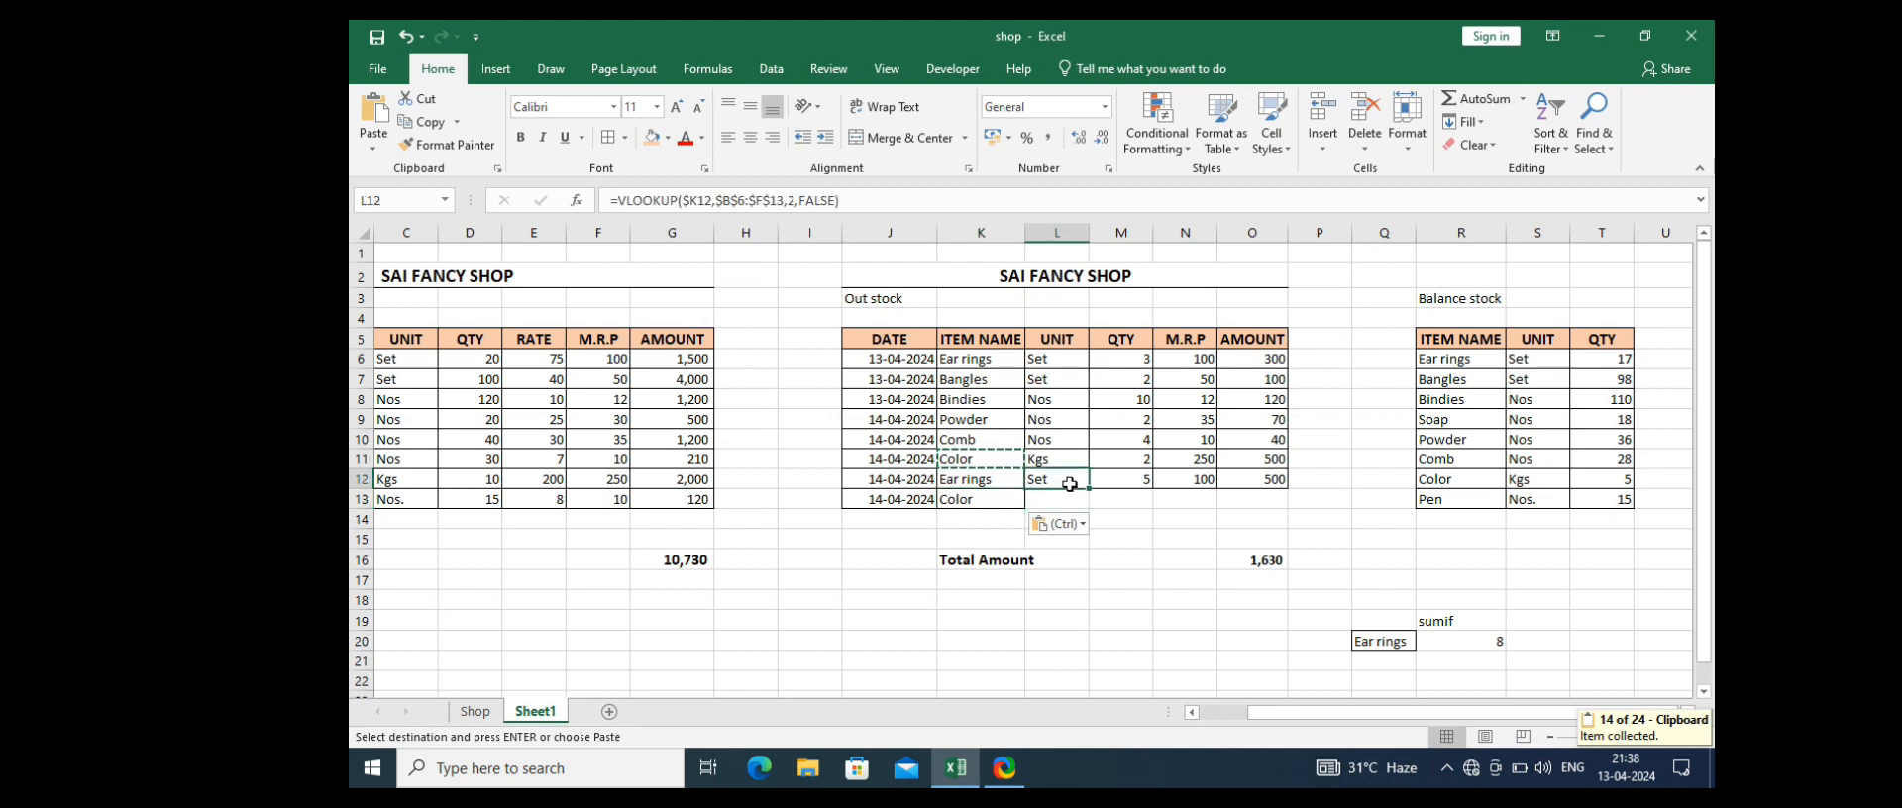
left_click_drag(1088, 490, 1083, 535)
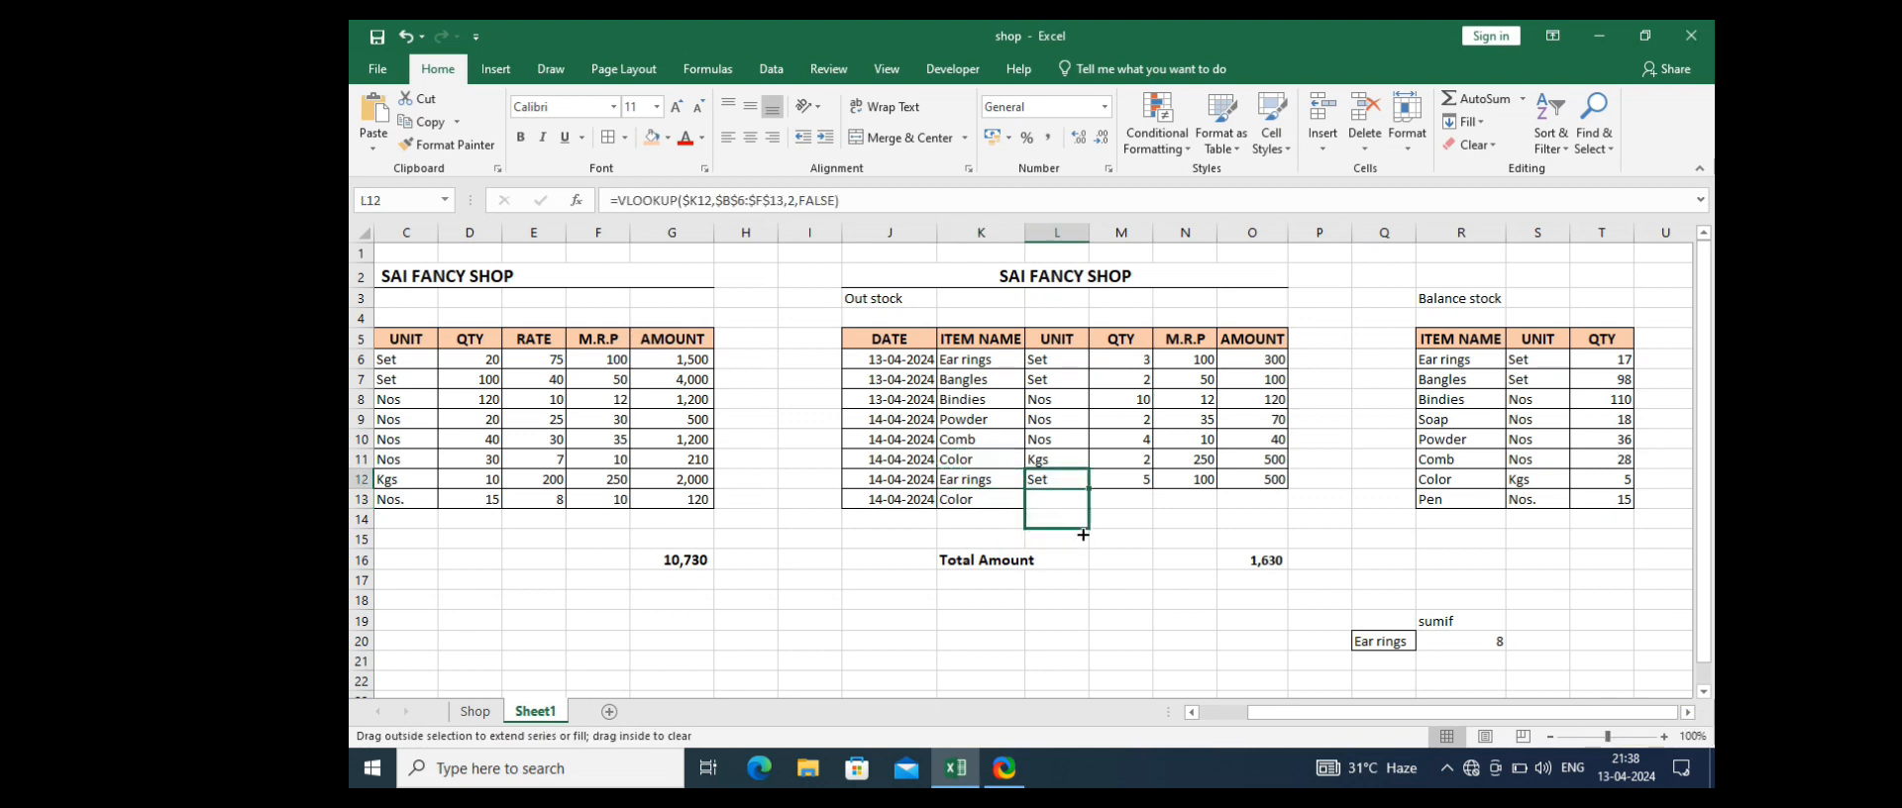
double_click(1058, 503)
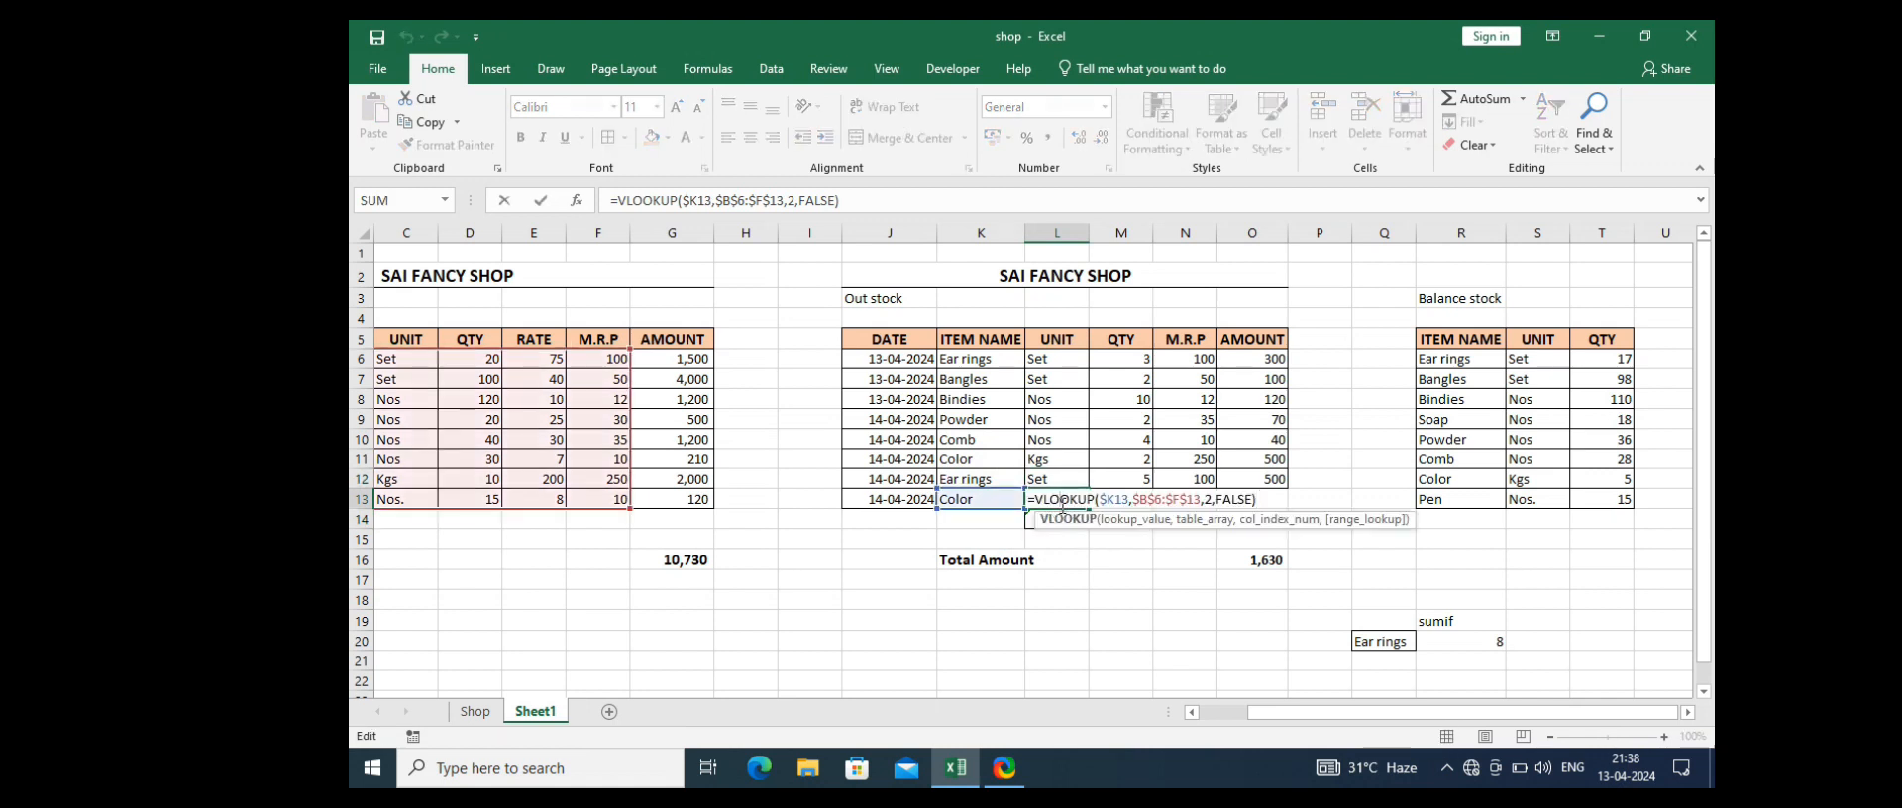
key("Escape")
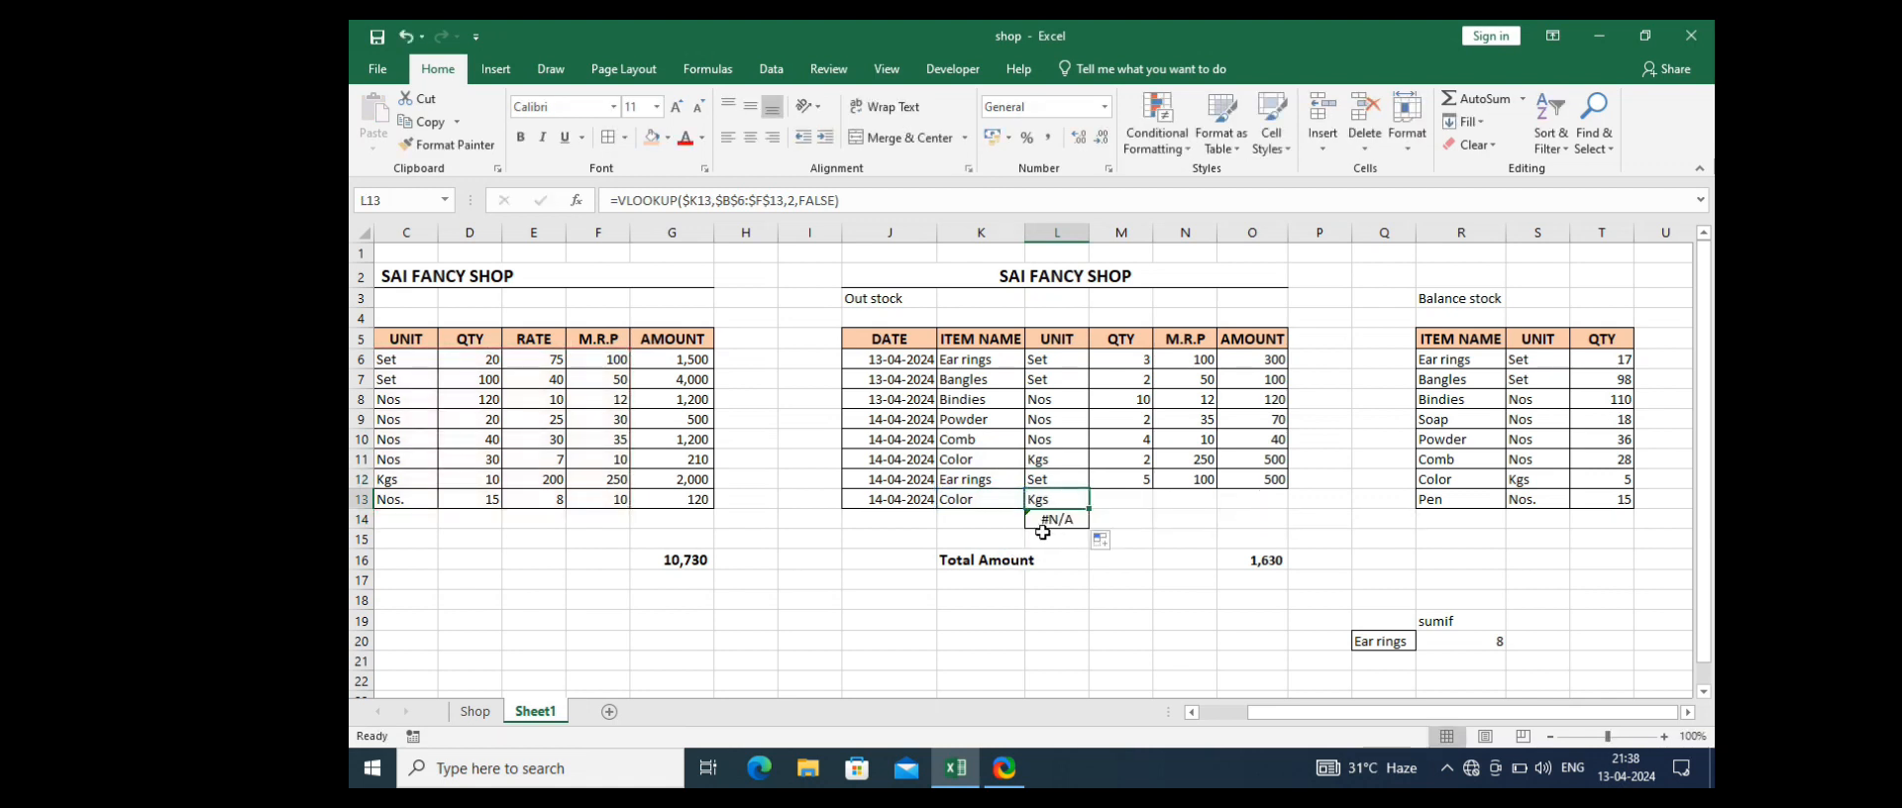
Step: Fill the out-stock M.R.P and AMOUNT formulas from row 12 down to row 14
left_click(1199, 485)
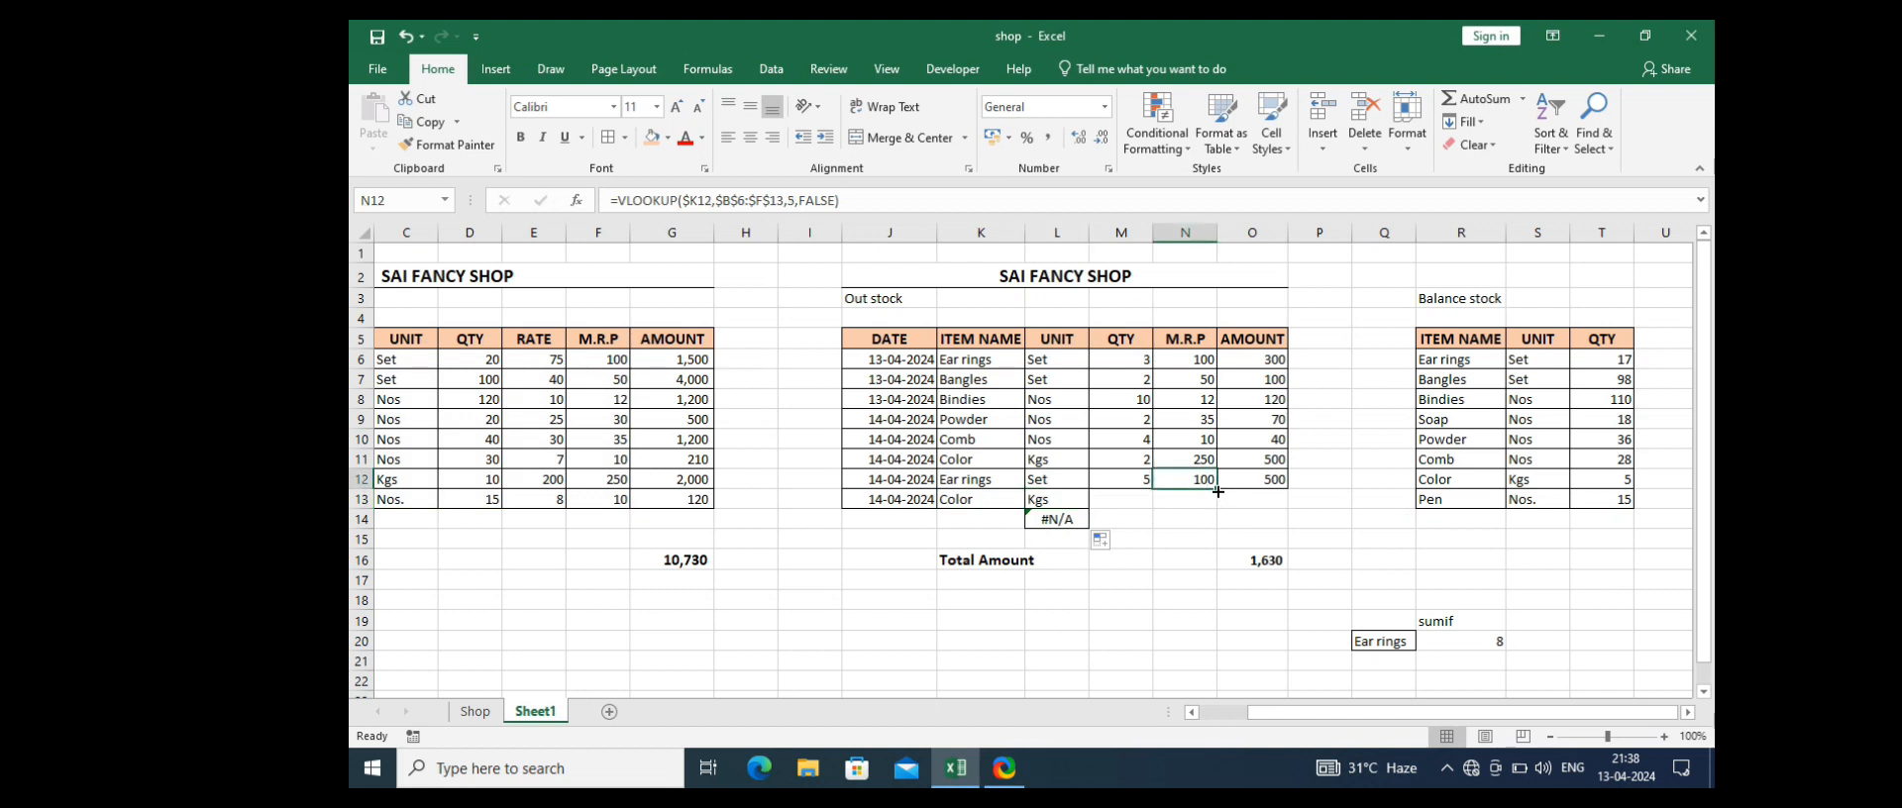
left_click_drag(1218, 492, 1217, 528)
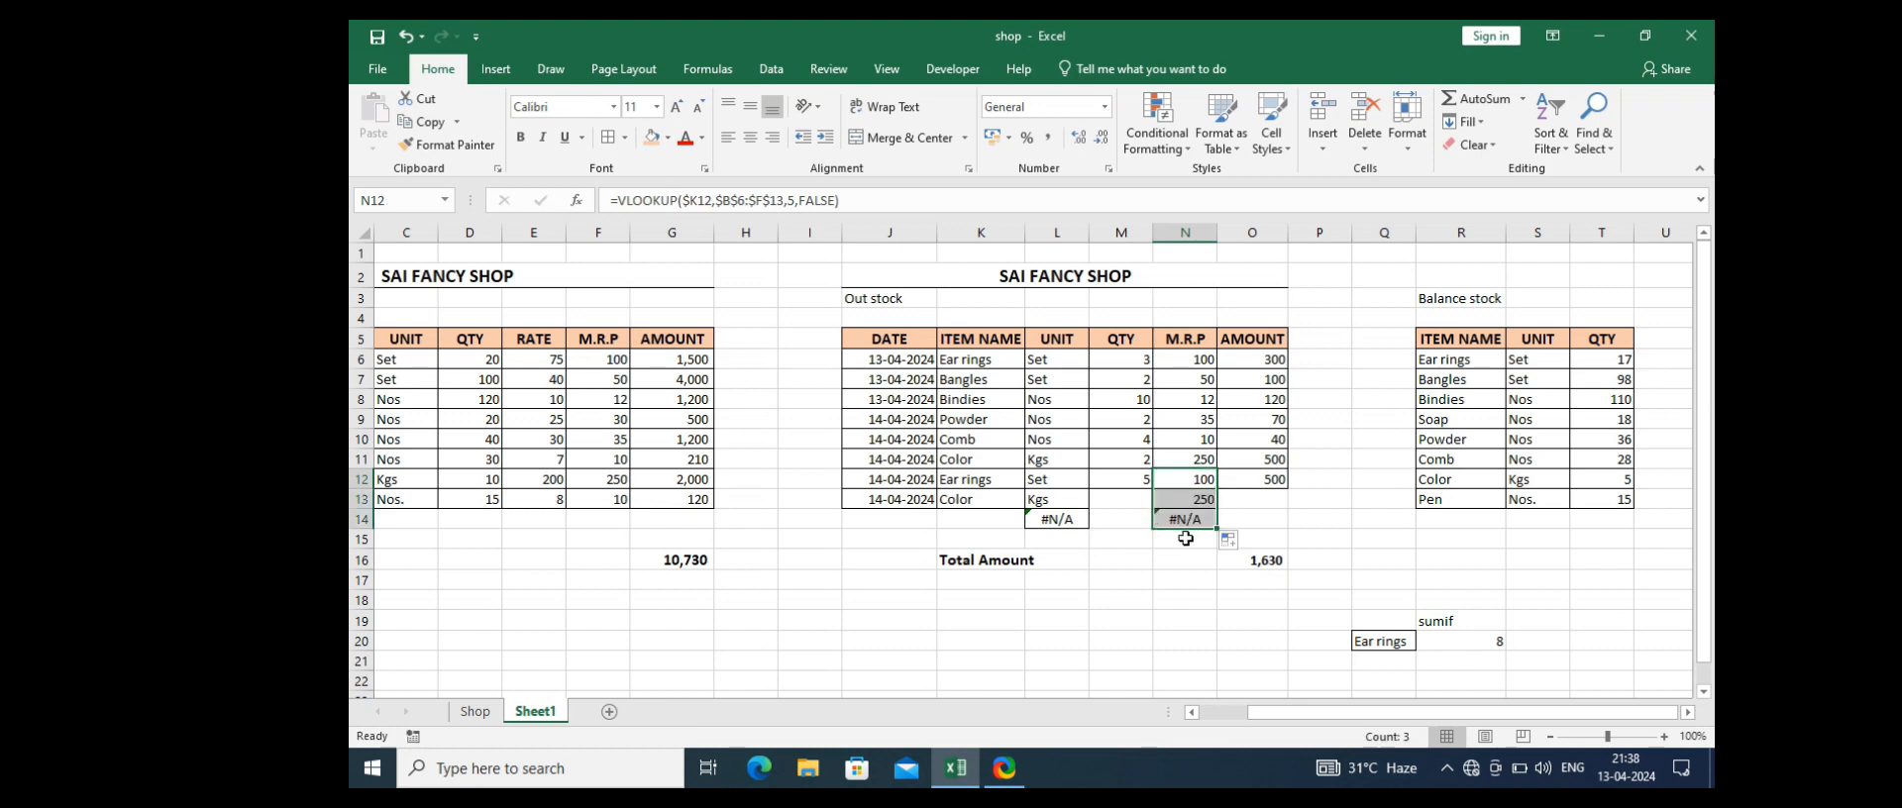
left_click(1264, 481)
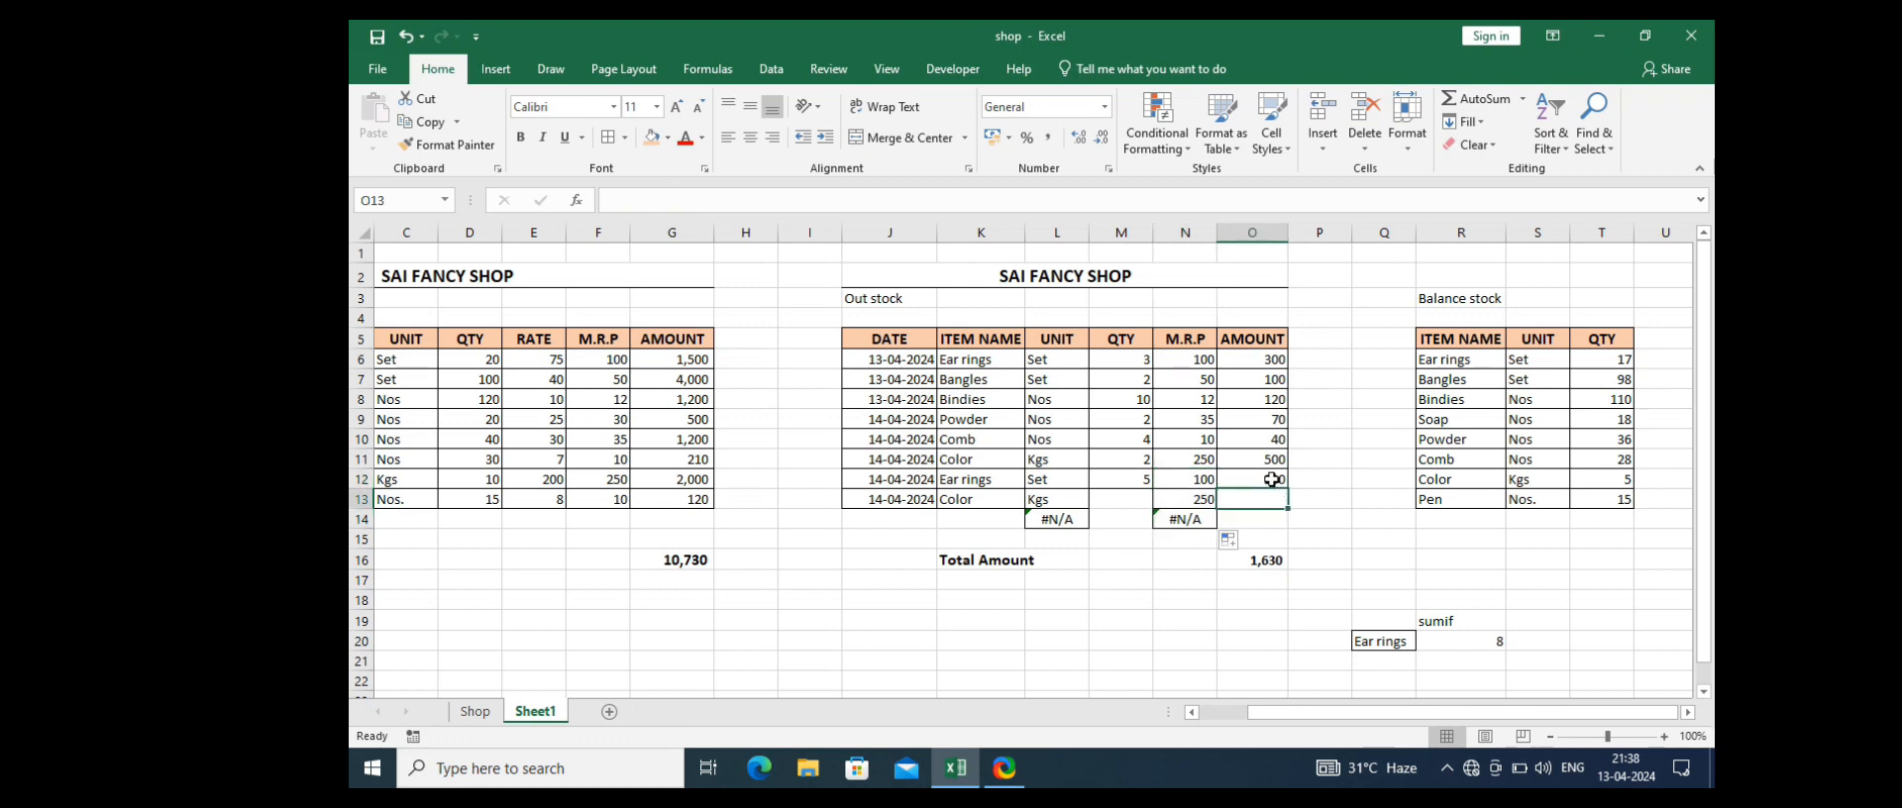
left_click_drag(1290, 491, 1289, 535)
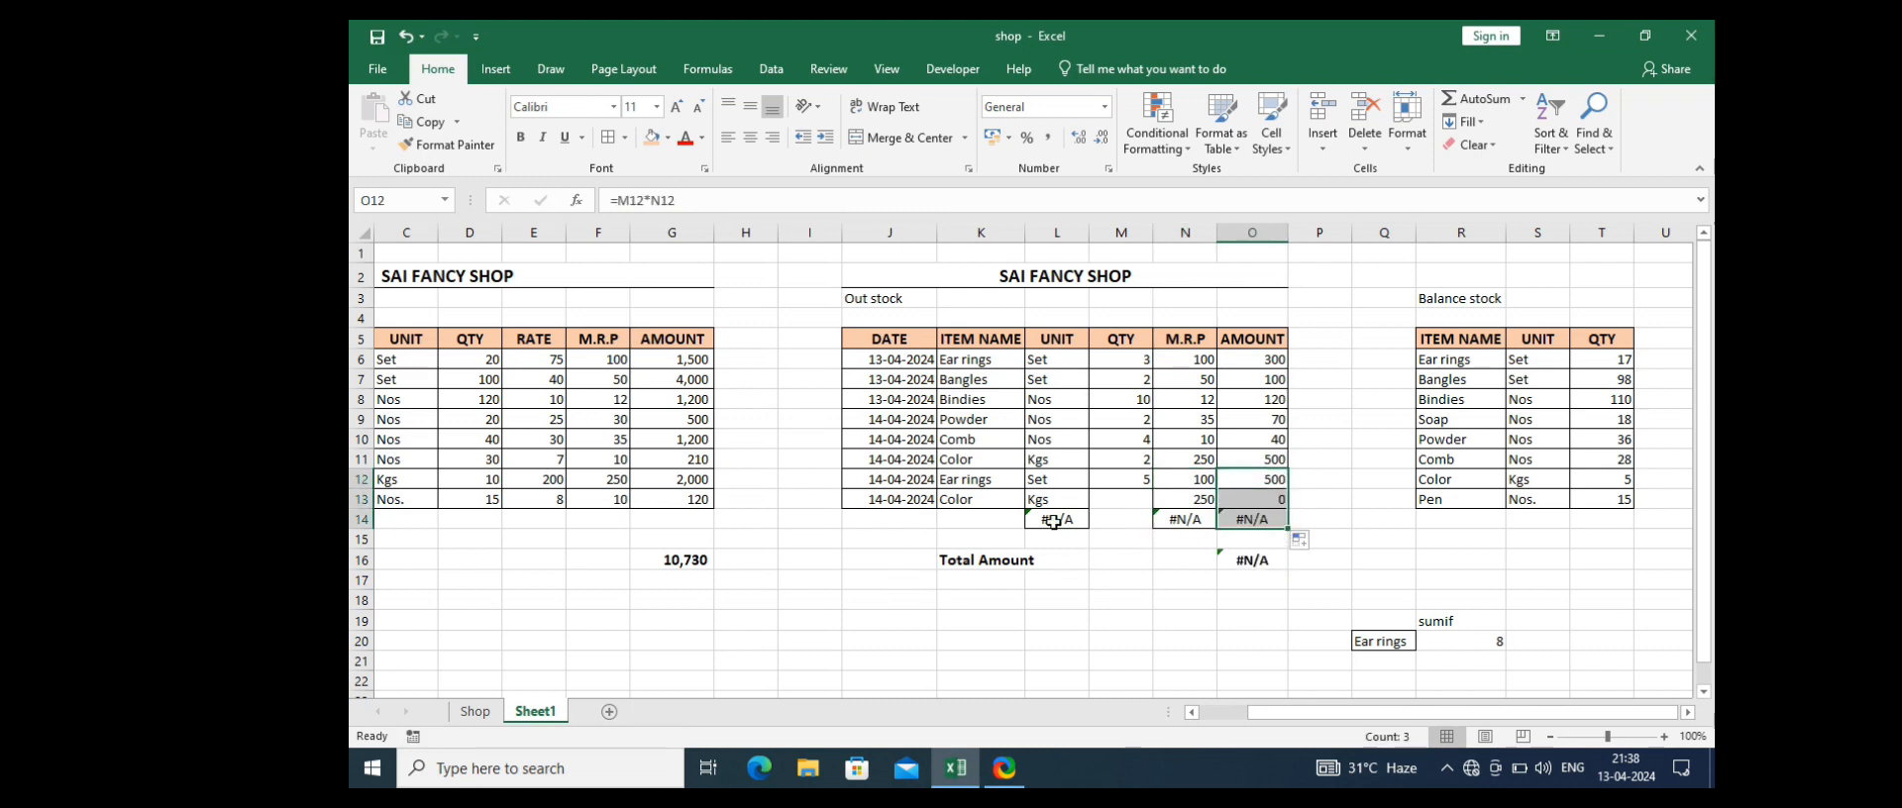
Step: Set the quantity of the second Color entry in M13 to 1 and check its amount formula in O13
left_click(1126, 499)
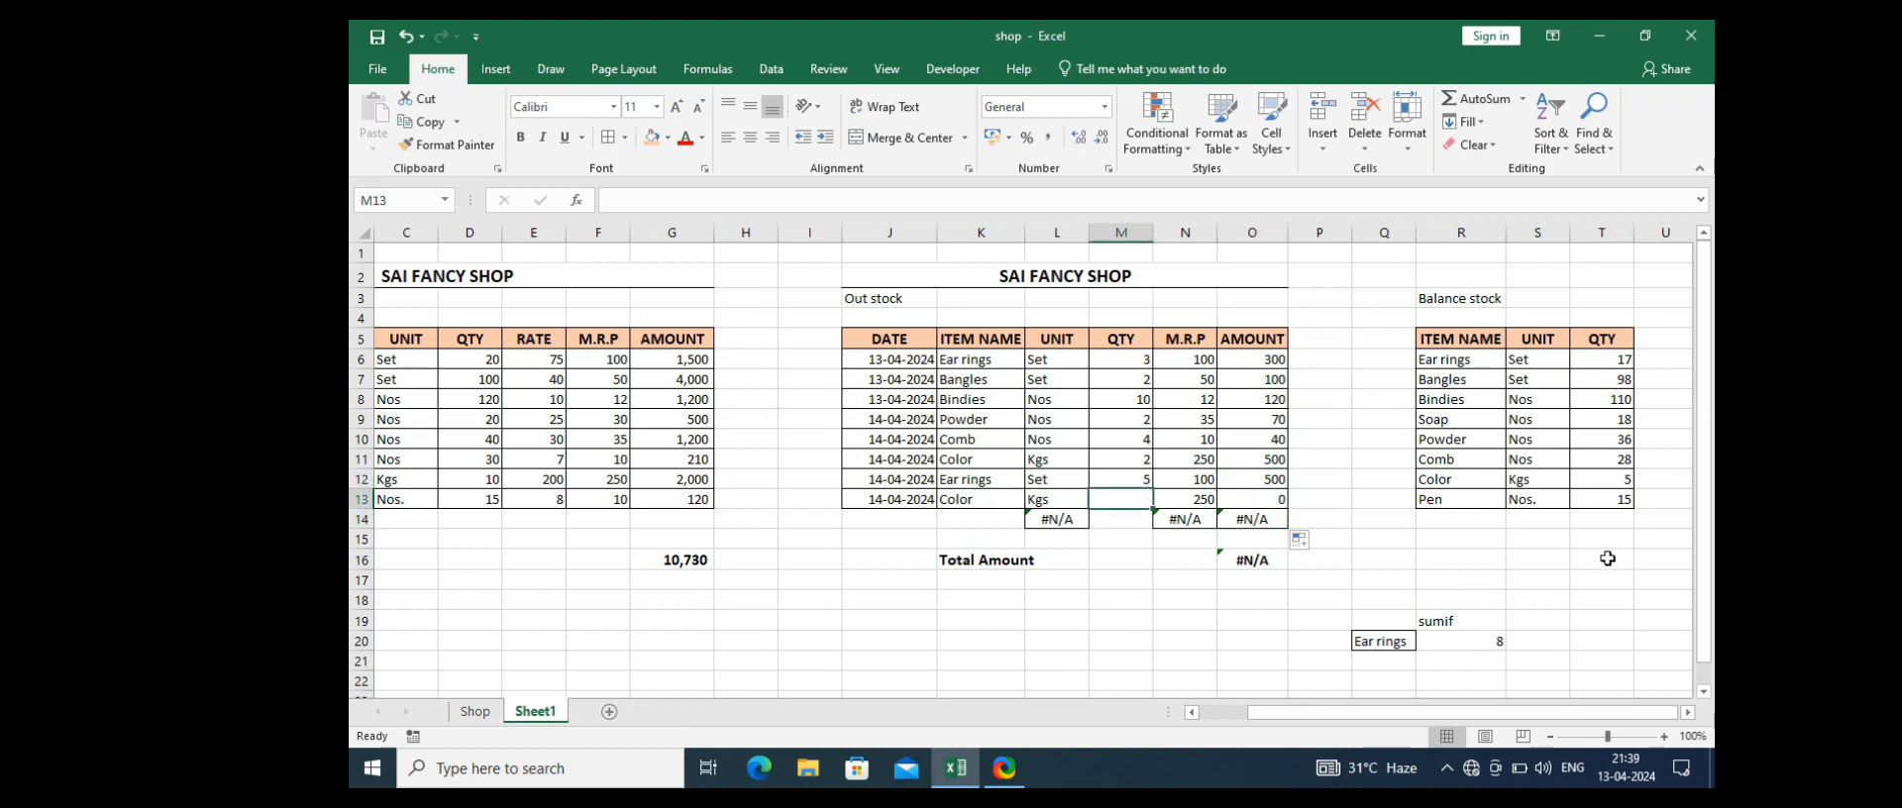
type("1")
key("Return")
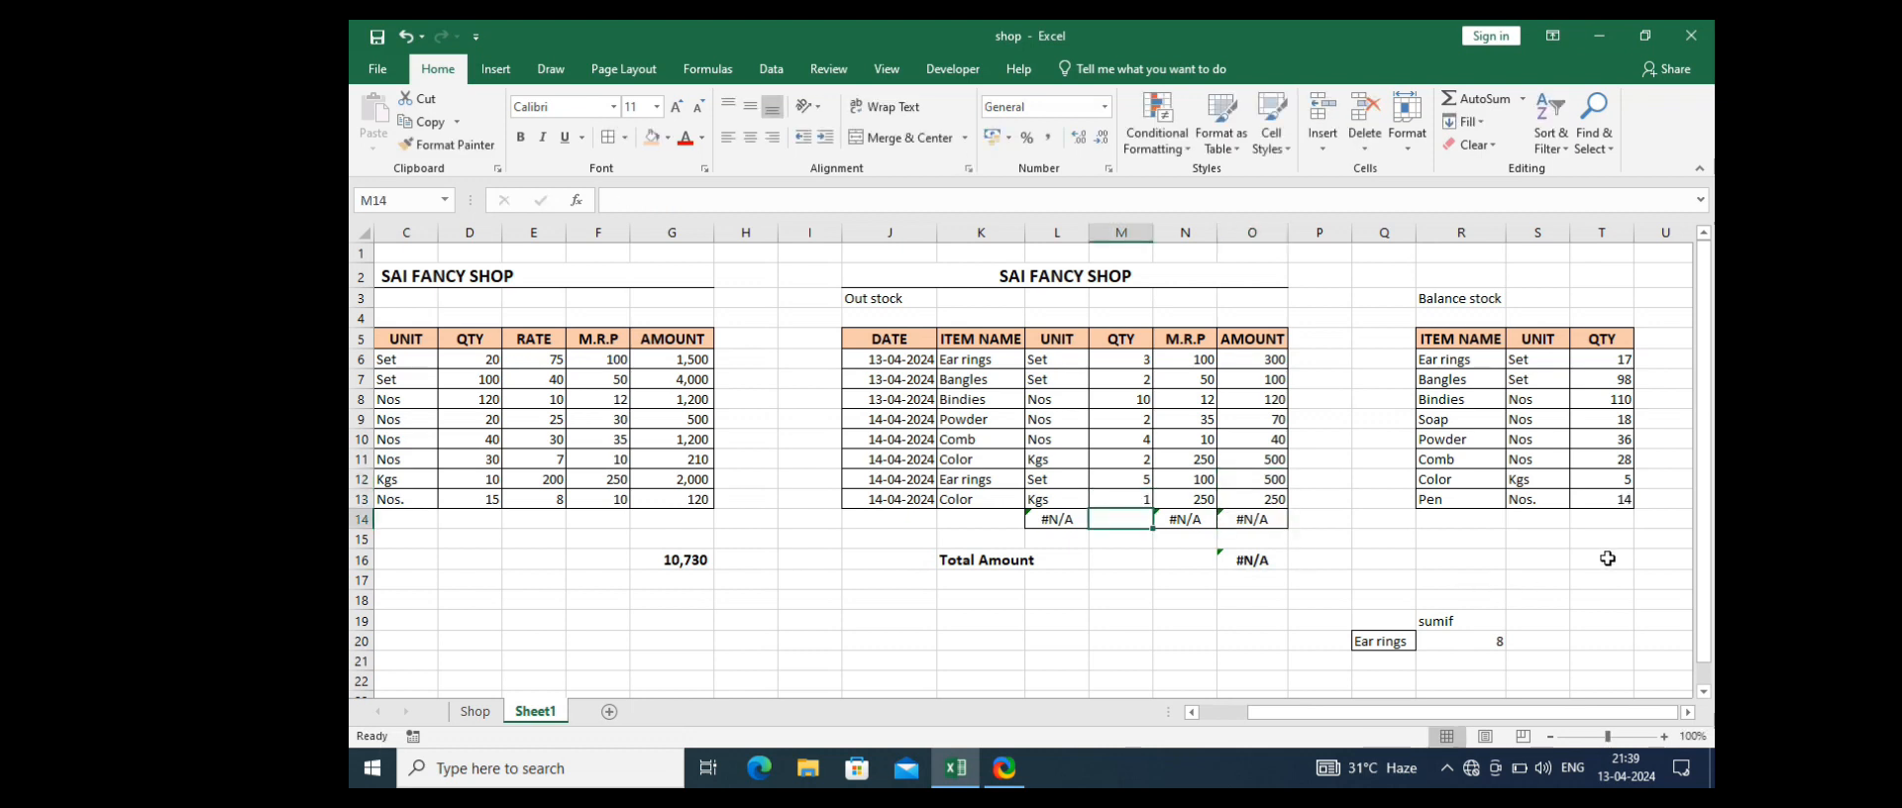
key("Up")
key("Right")
key("Right")
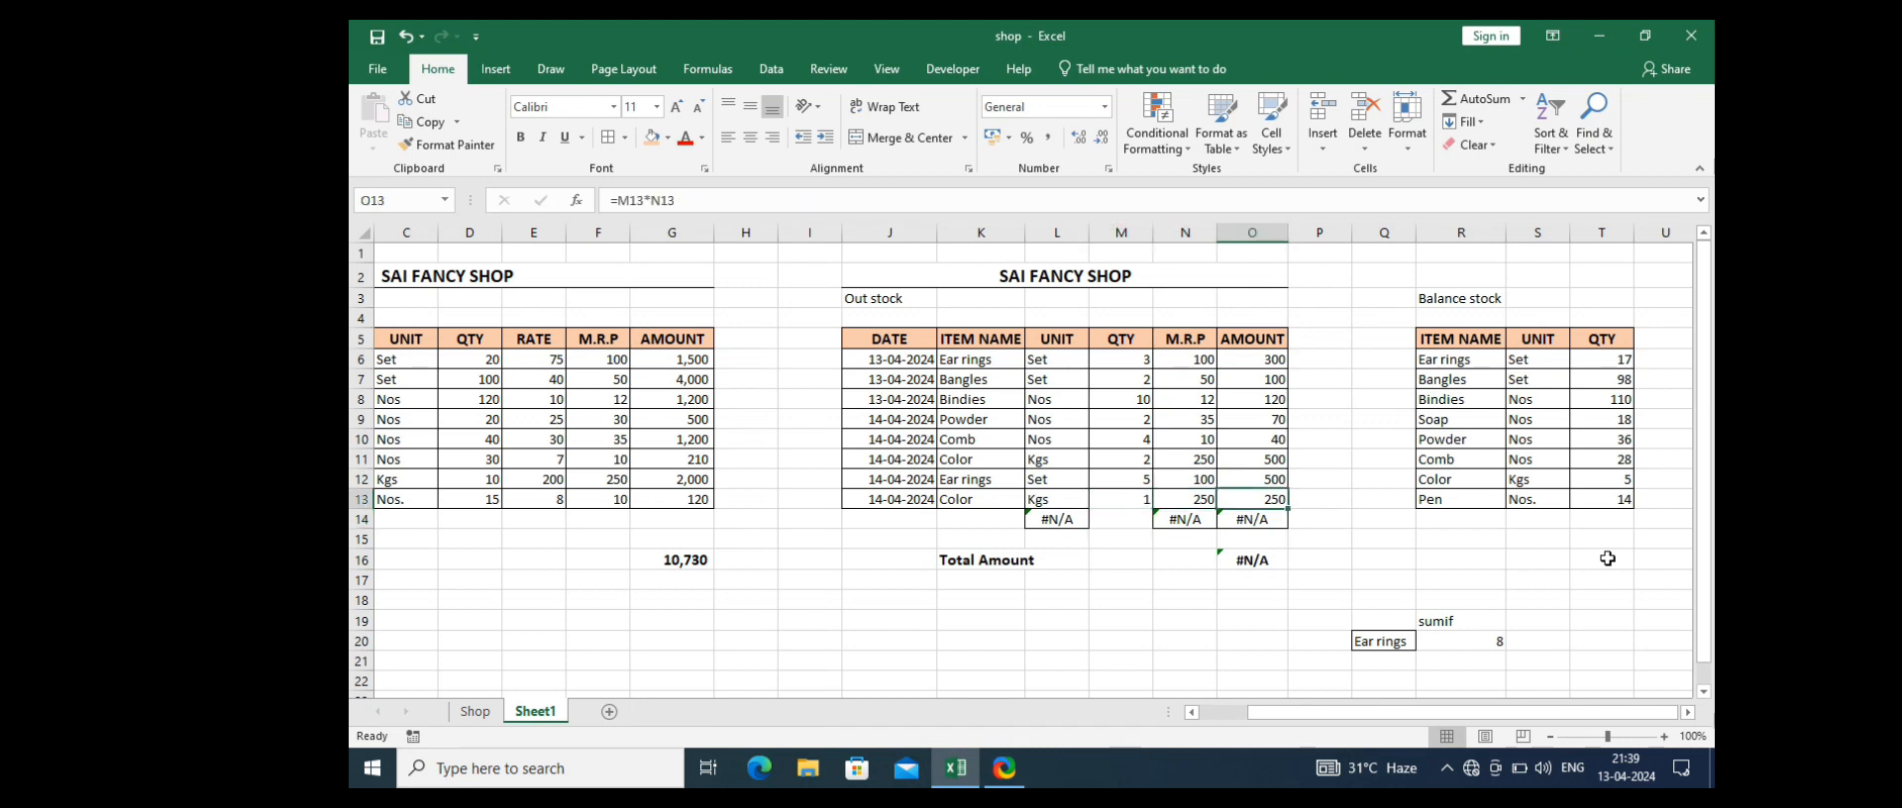
Step: Replace the SUMIF criterion in Q20 with Color, copied from R12 of the balance stock table
left_click(1380, 639)
left_click(1449, 479)
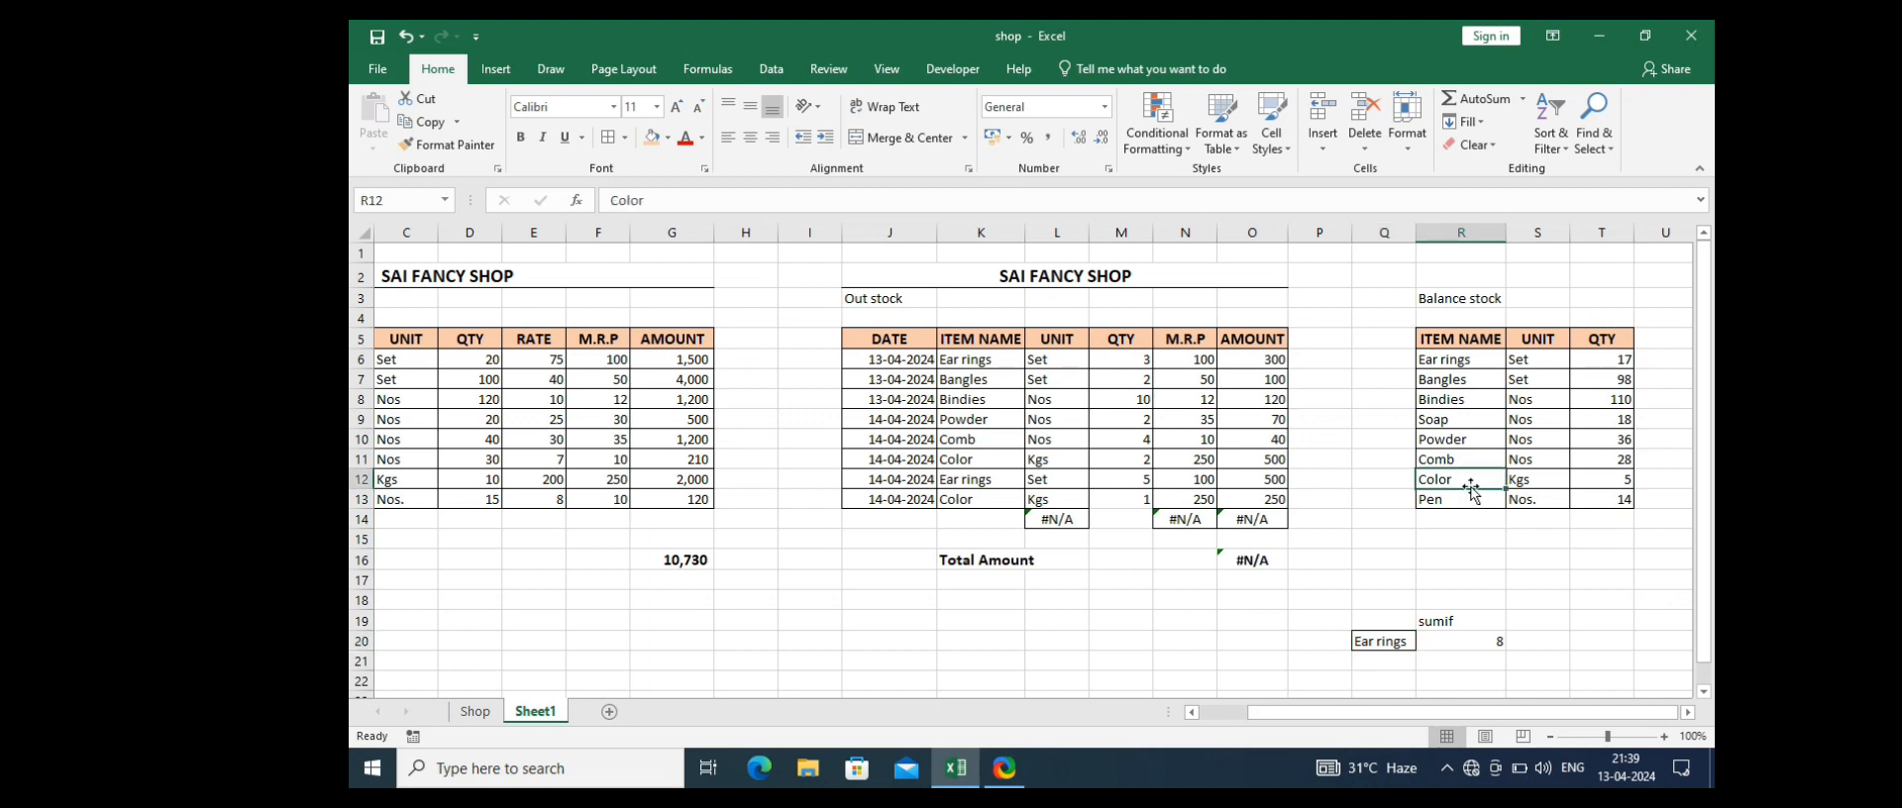
key("ctrl+c")
left_click(1387, 641)
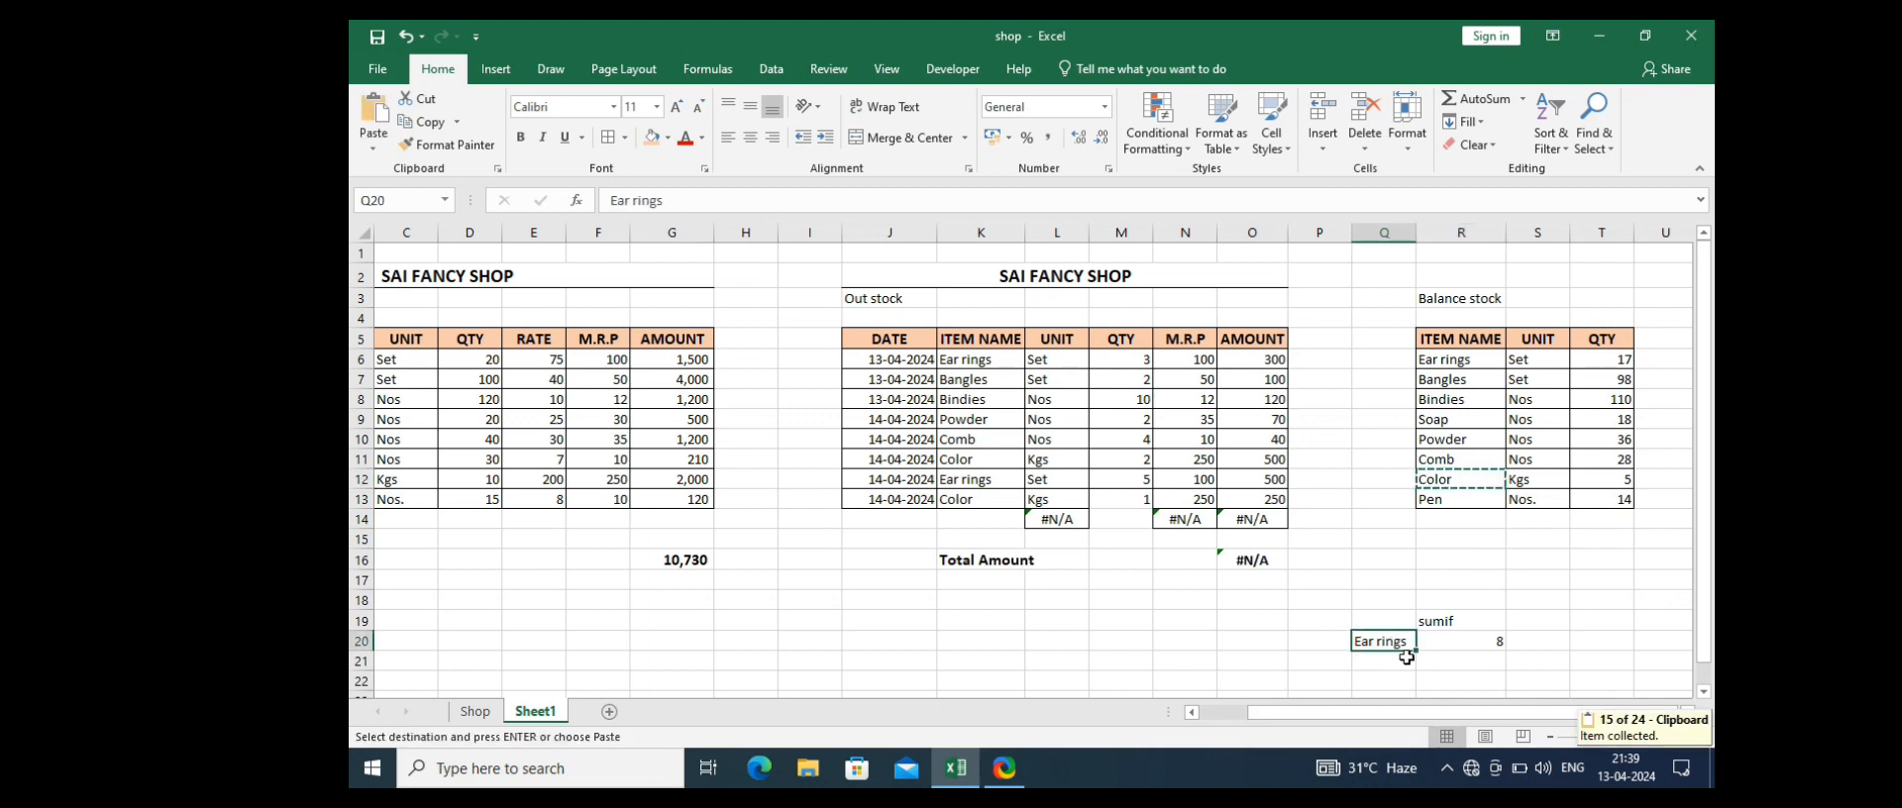
key("ctrl+v")
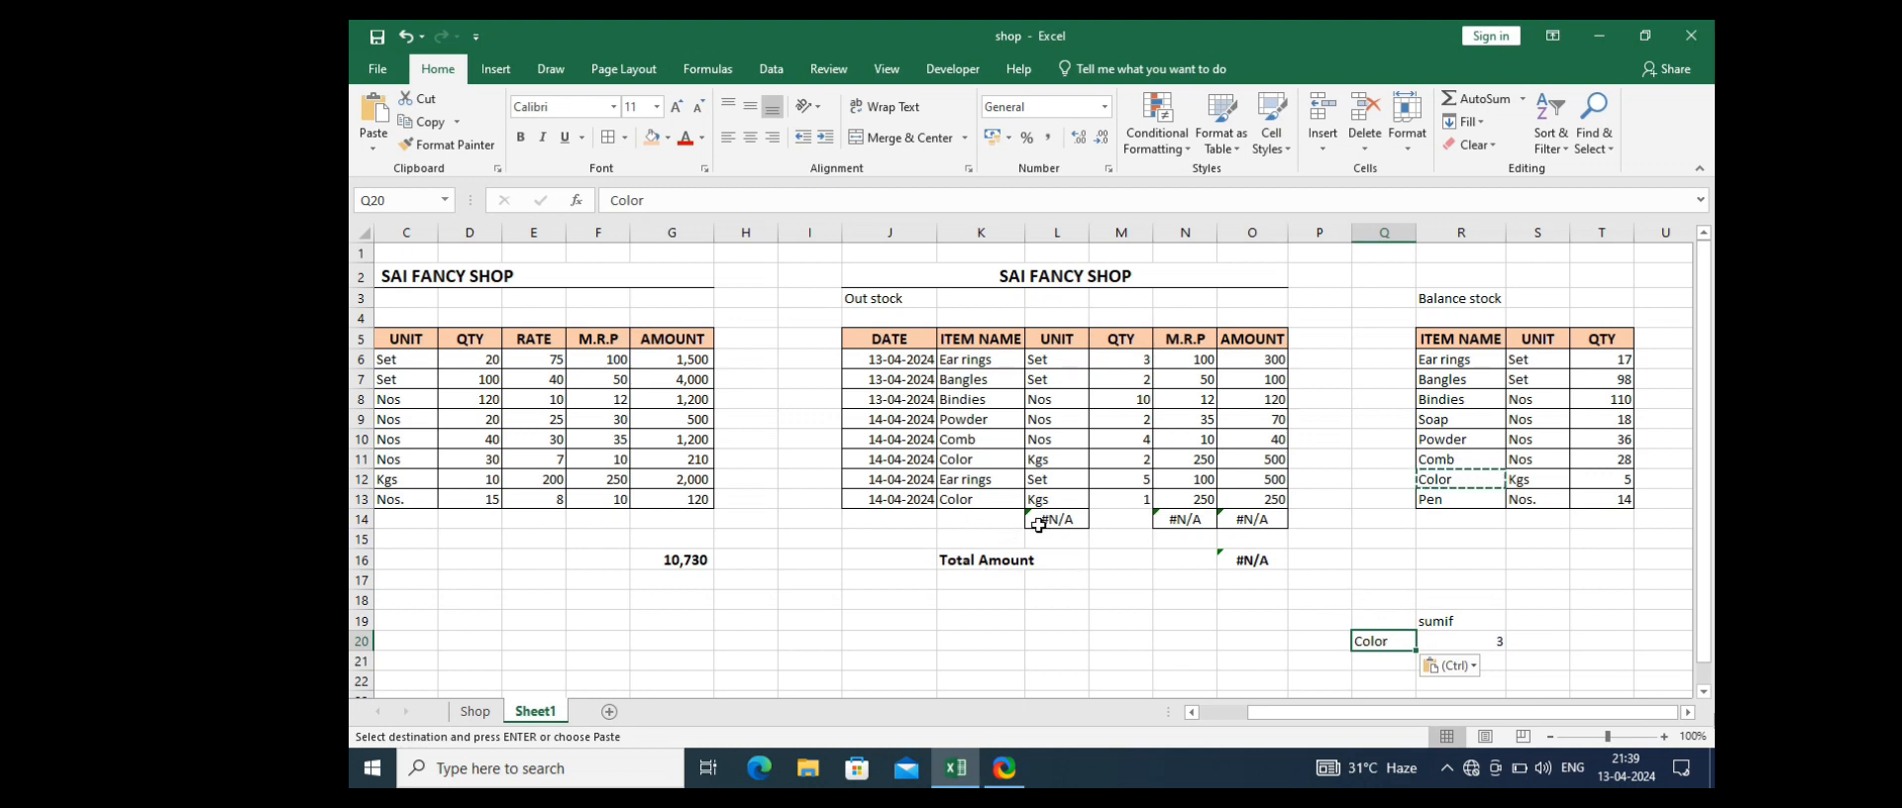
Step: Copy Comb from K10 into K14 as the next out-stock item, and dismiss the clipboard pane and battery notice
left_click(957, 522)
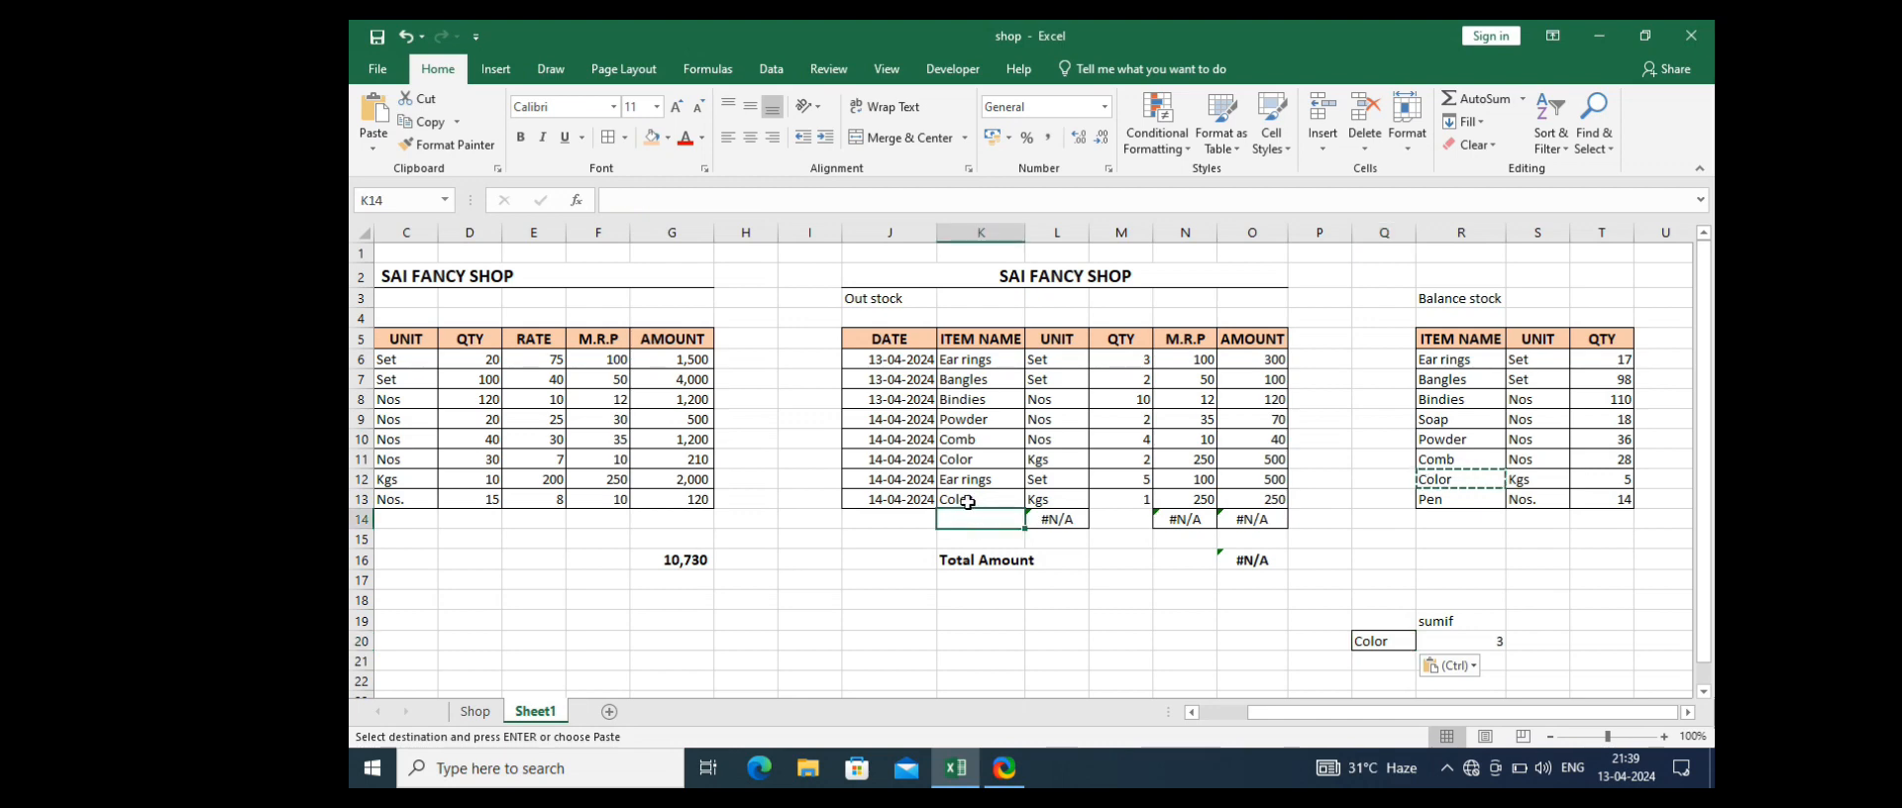
left_click(967, 500)
left_click(983, 439)
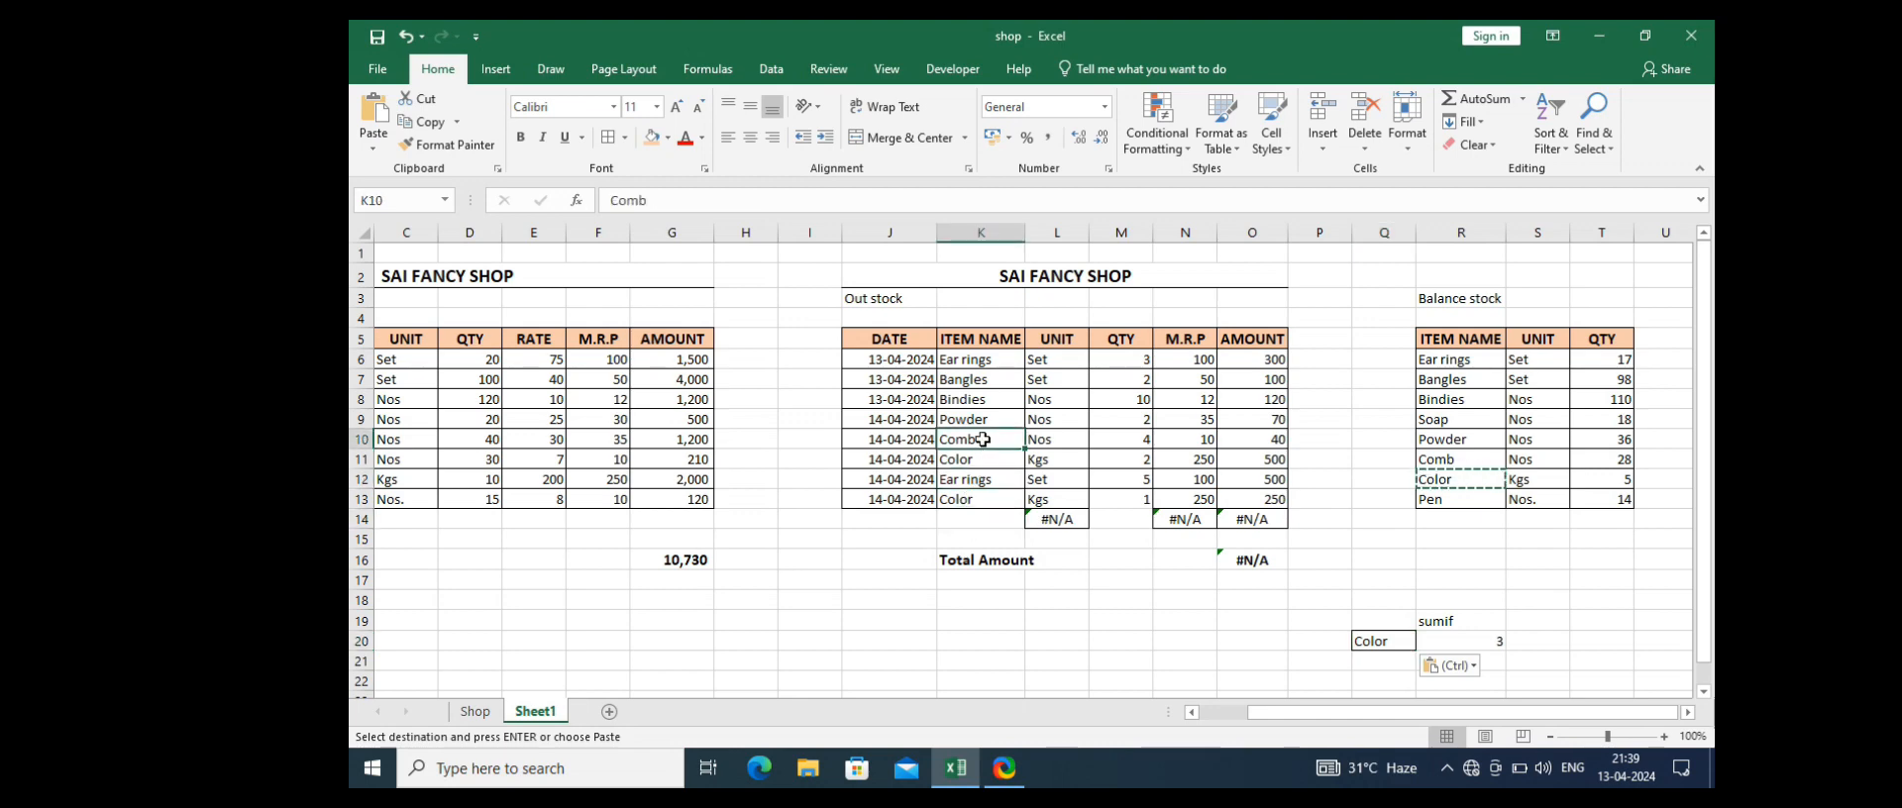
key("ctrl+c")
key("ctrl+c")
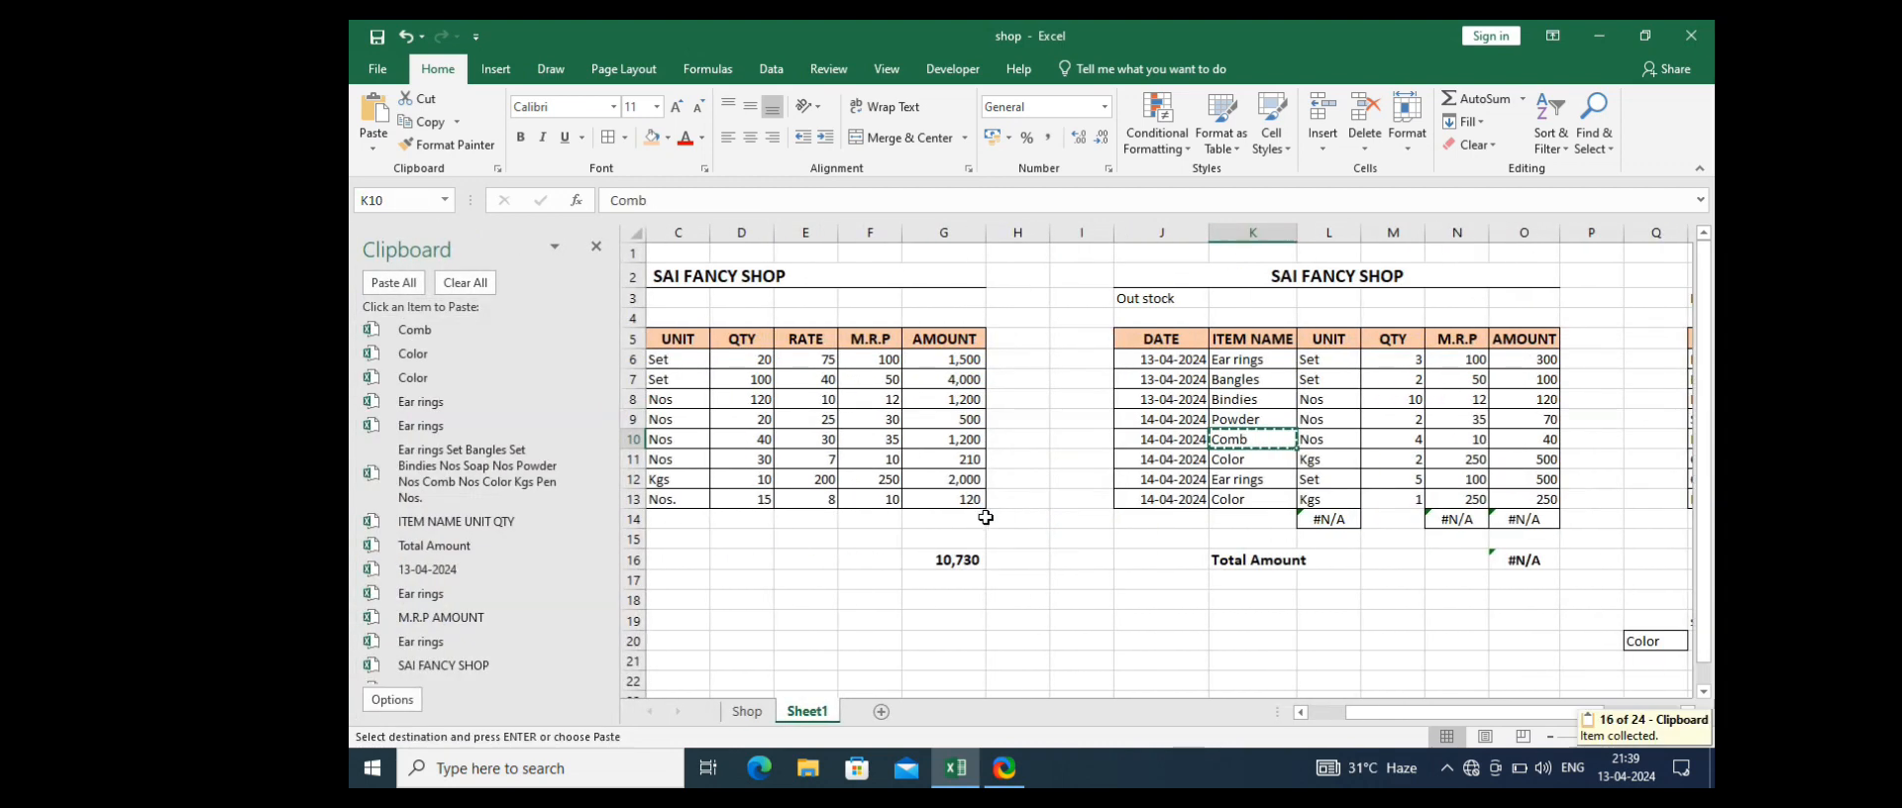
left_click(595, 247)
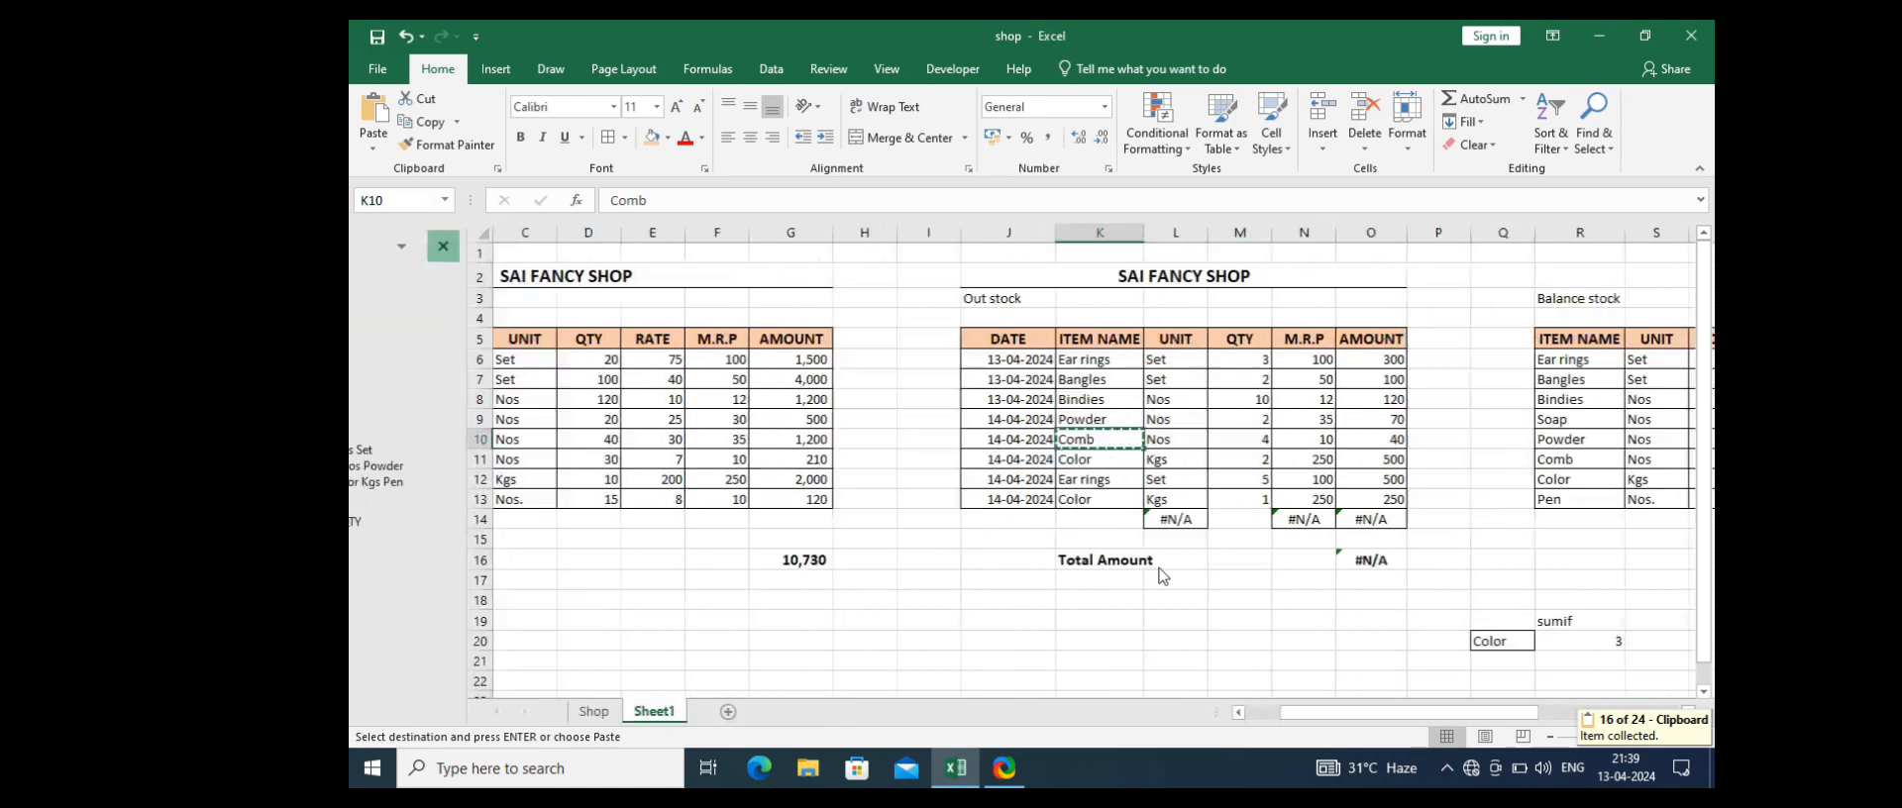
left_click(986, 522)
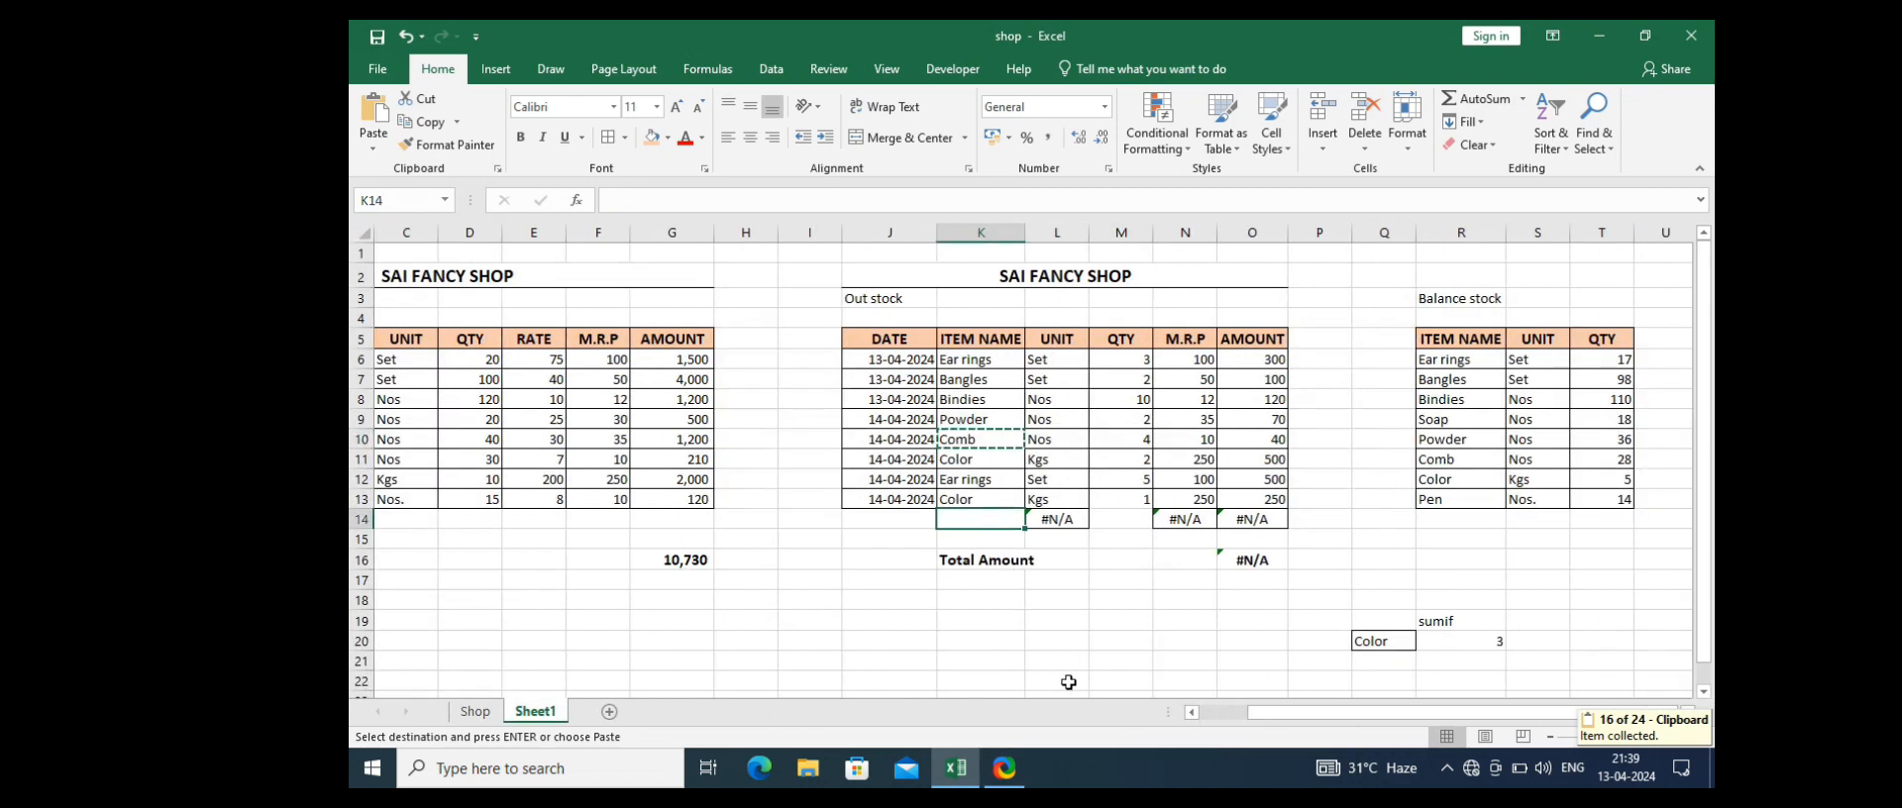
key("ctrl+v")
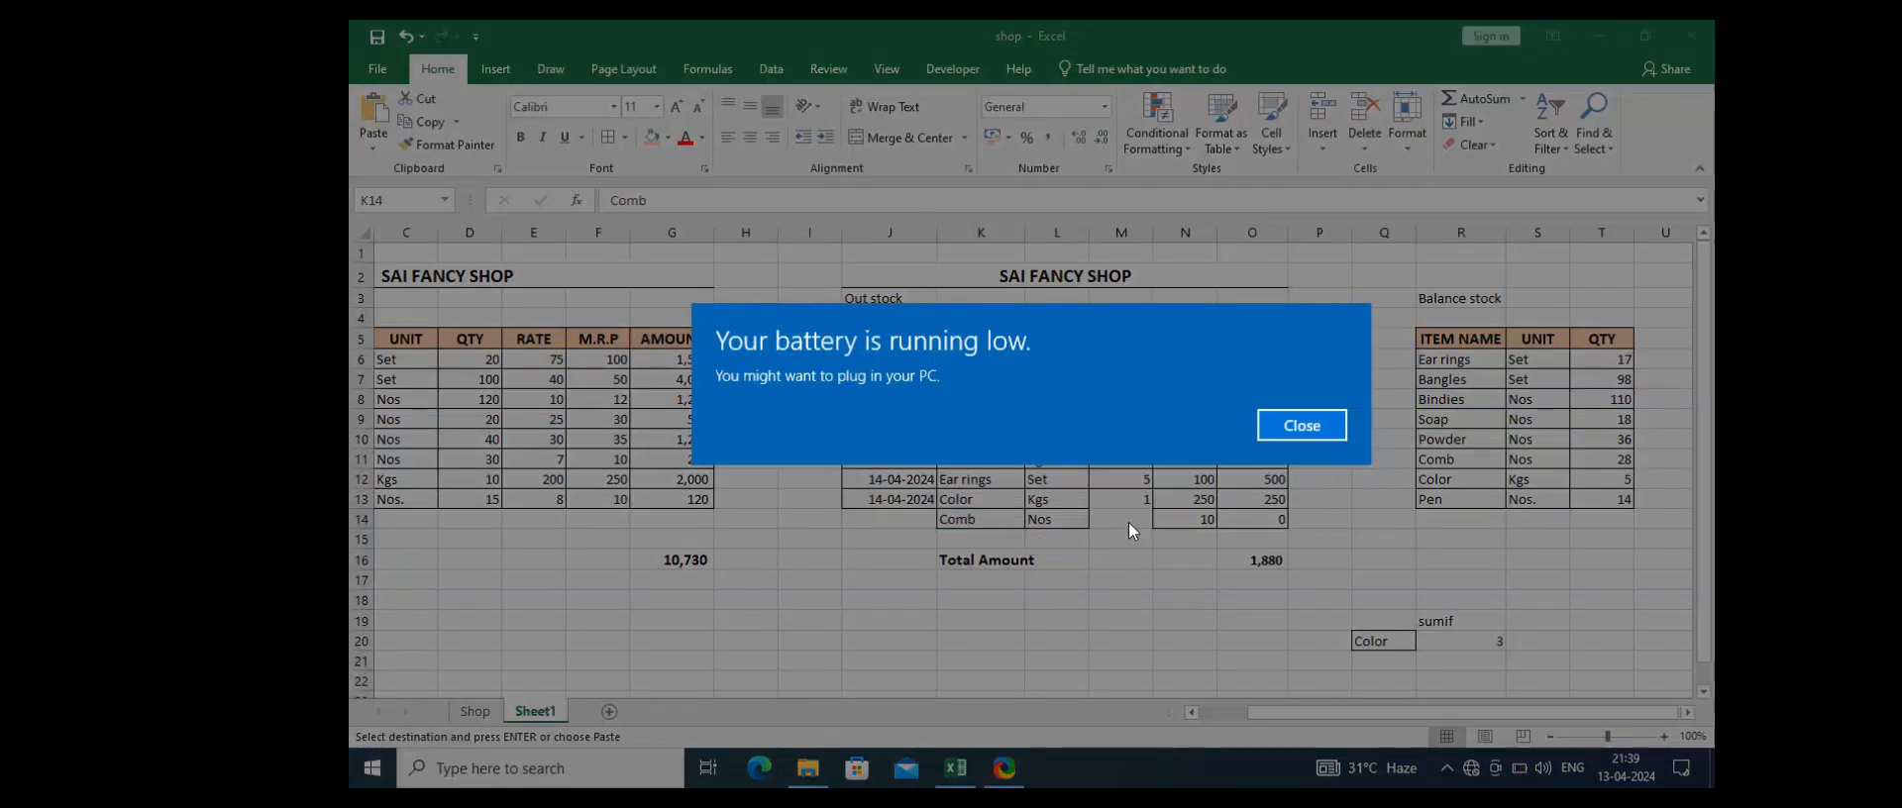
left_click(1293, 427)
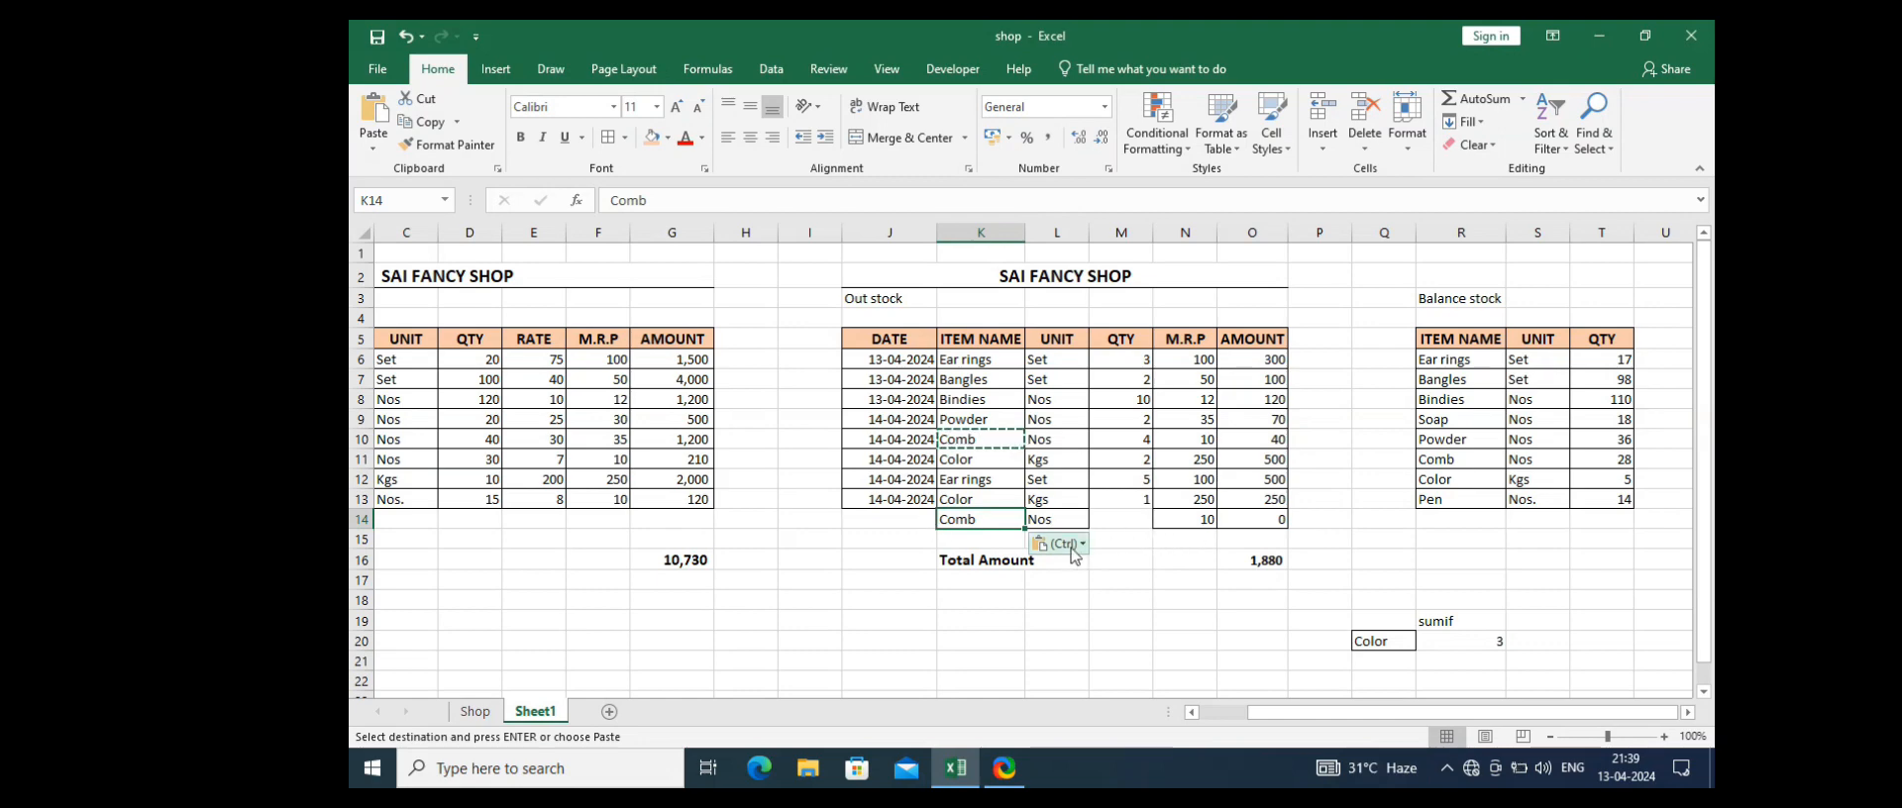
Step: Clear the Comb entry from K14 and check the UNIT lookup formula in L14
key("Delete")
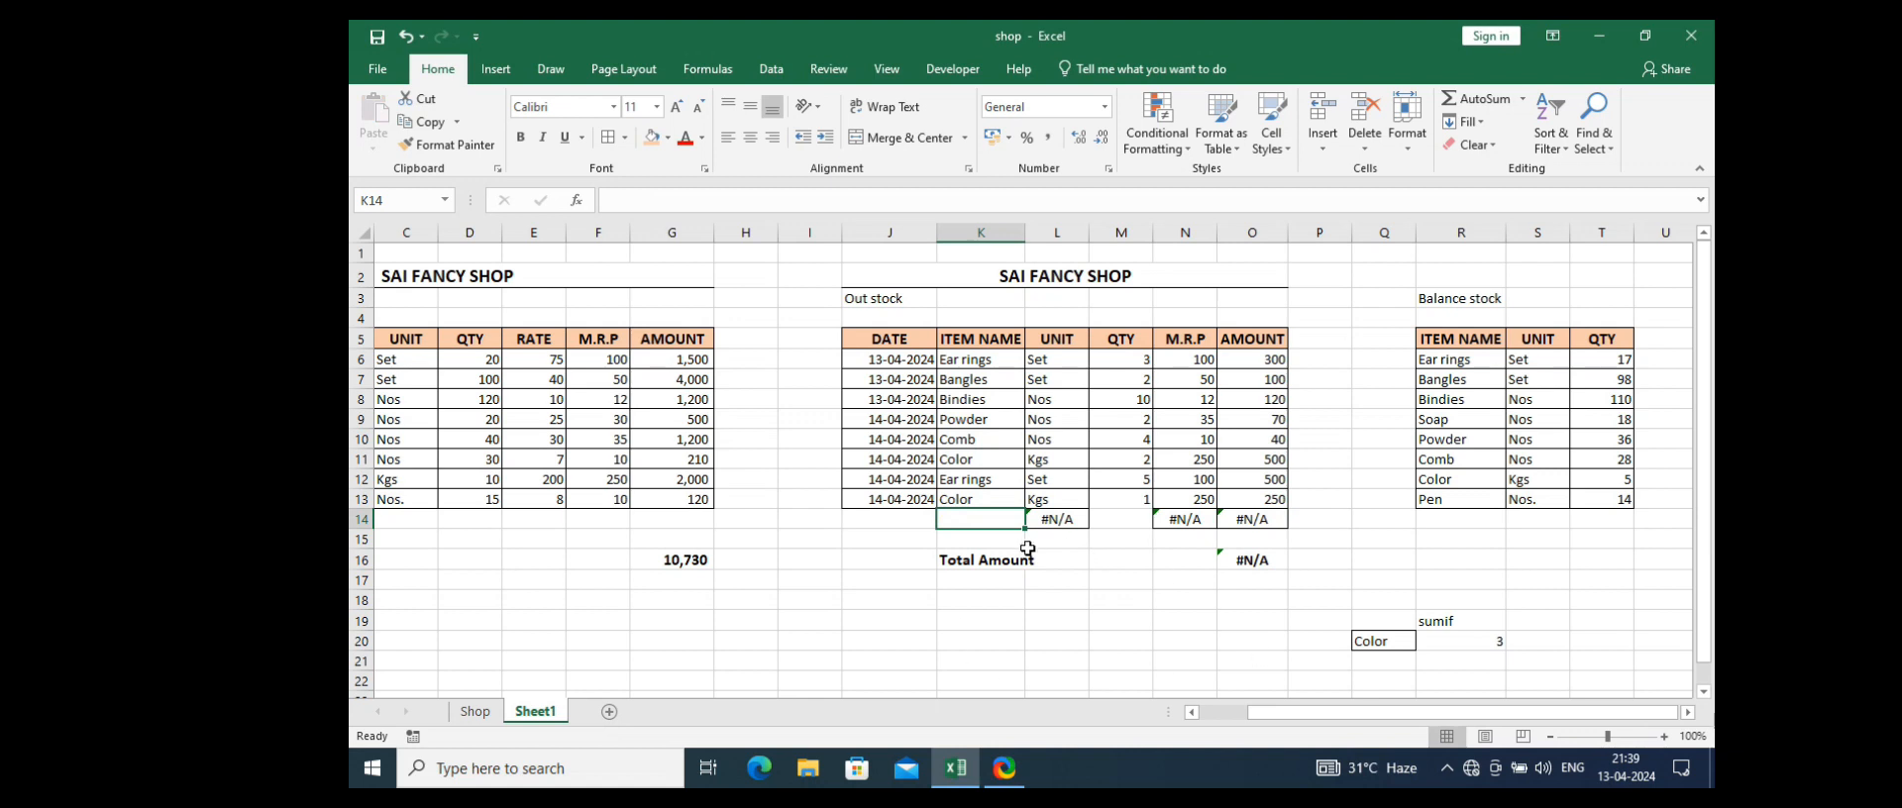
left_click(1050, 520)
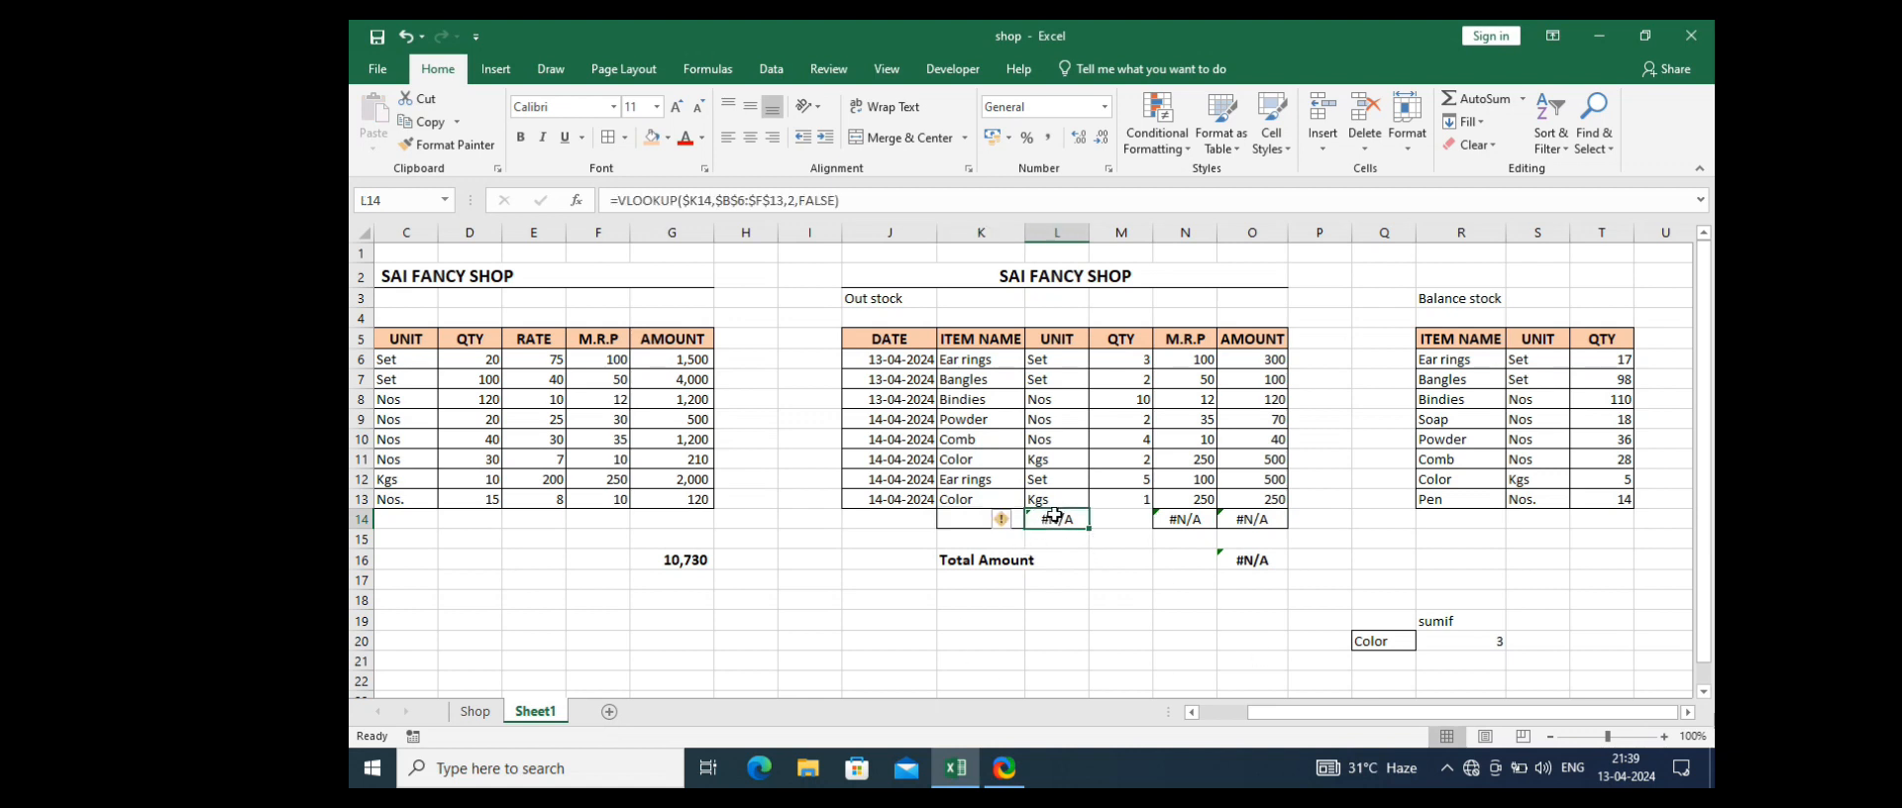
Step: Wrap the UNIT lookup in L6 in IFERROR with an empty-text fallback: =IFERROR(VLOOKUP($K6,$B$6:$F$13,2,FALSE),"")
left_click(1058, 356)
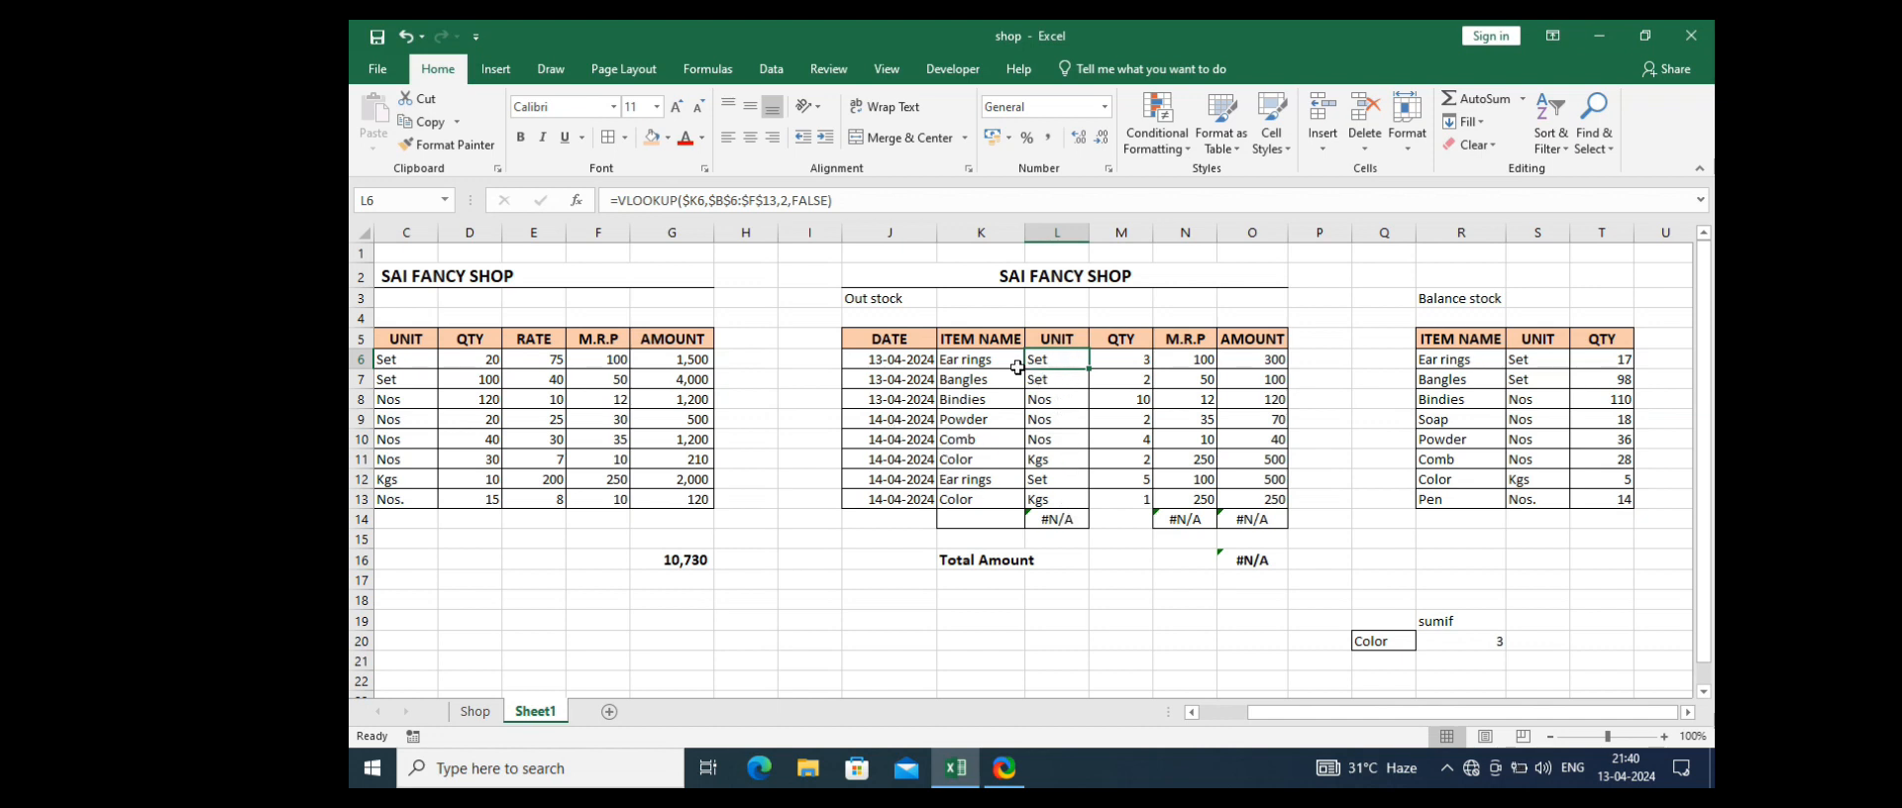
left_click(618, 202)
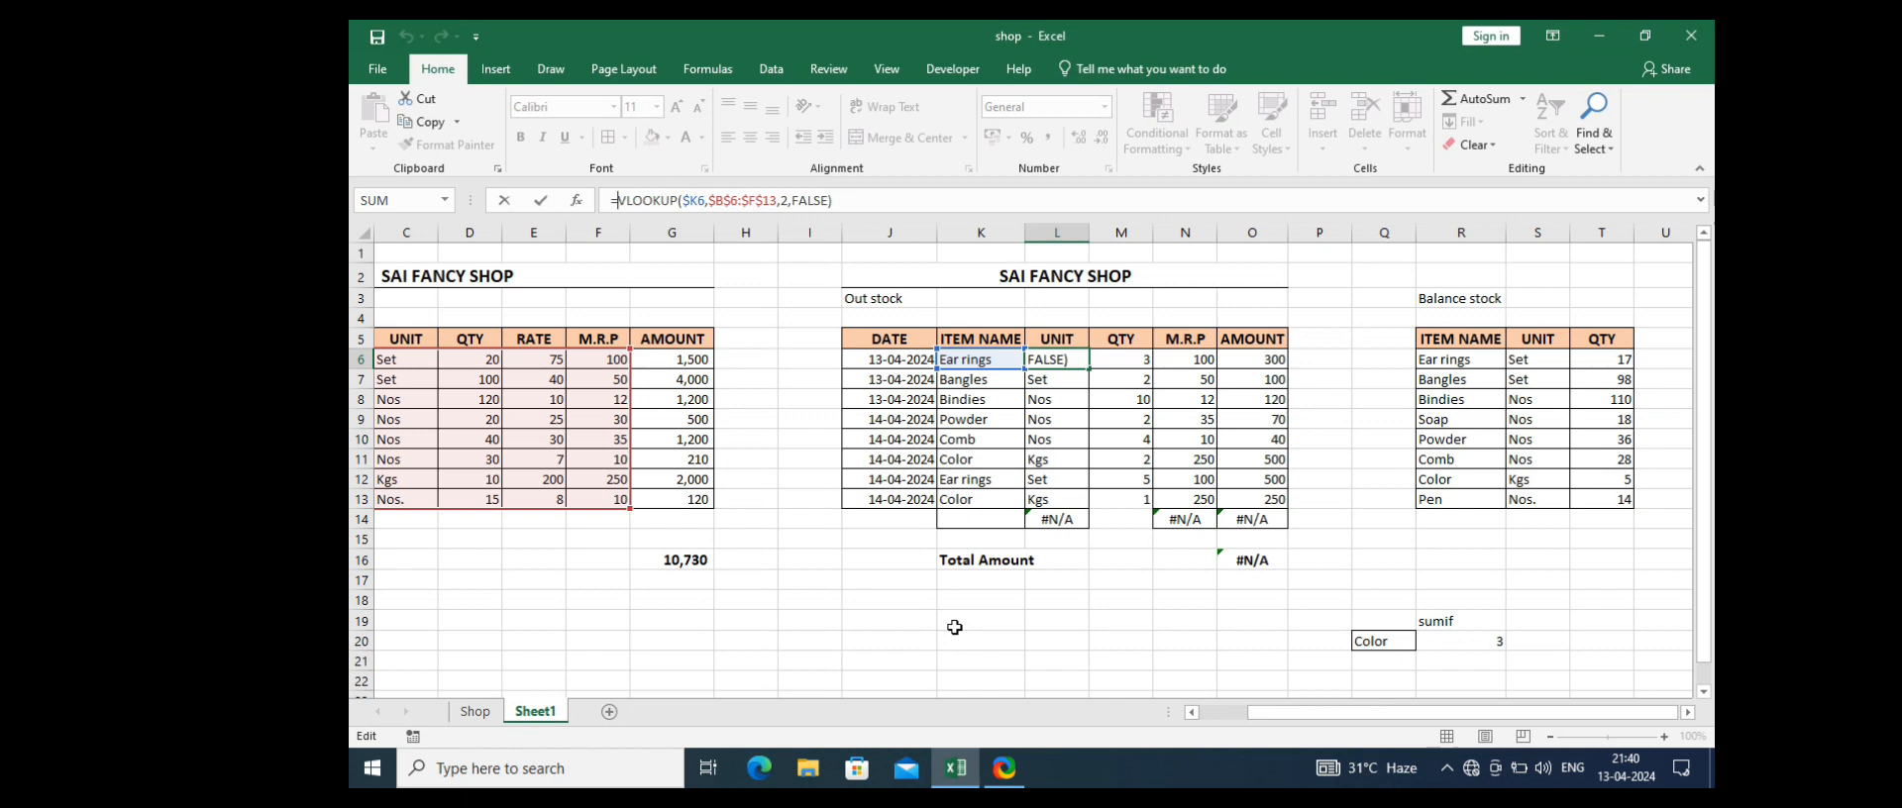
type("I")
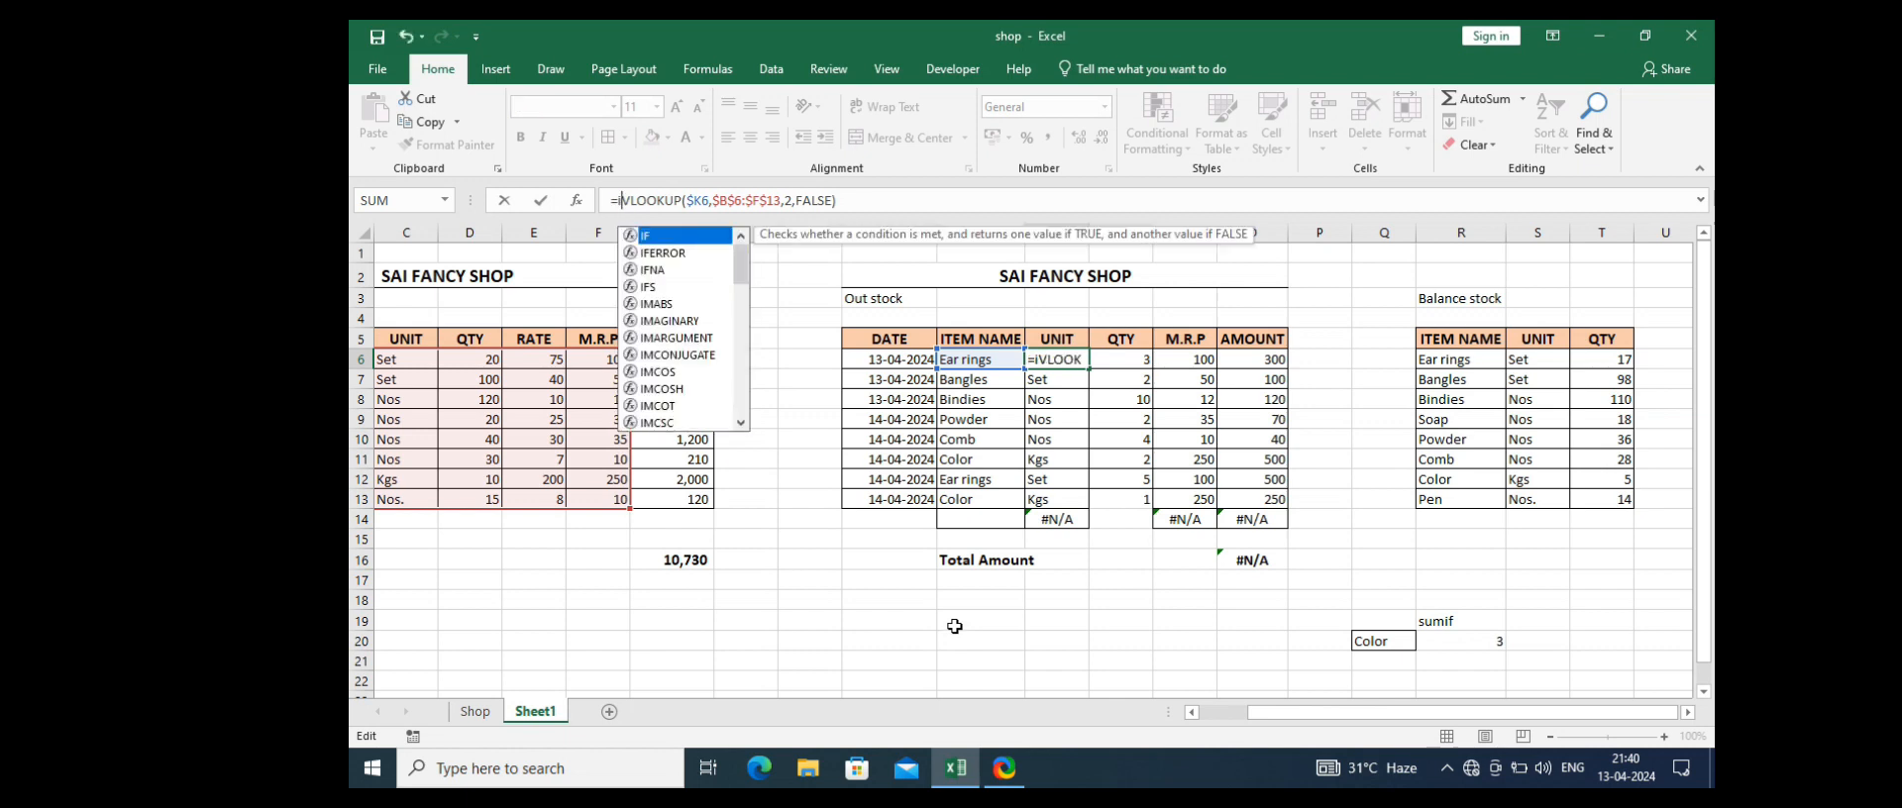
type("f")
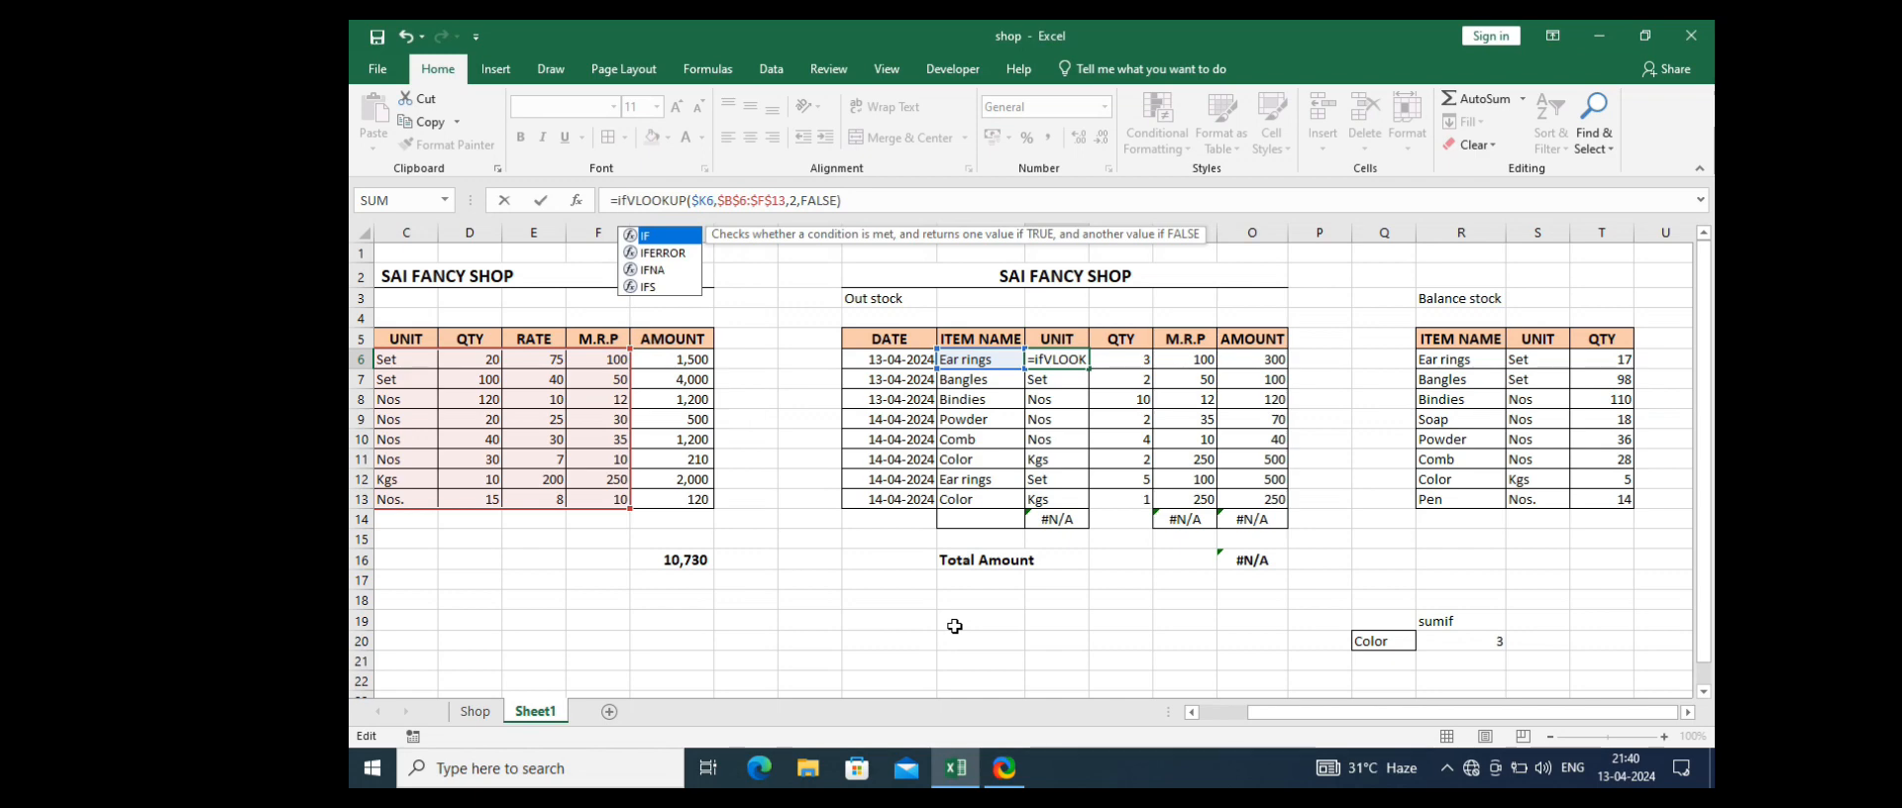
key("Down")
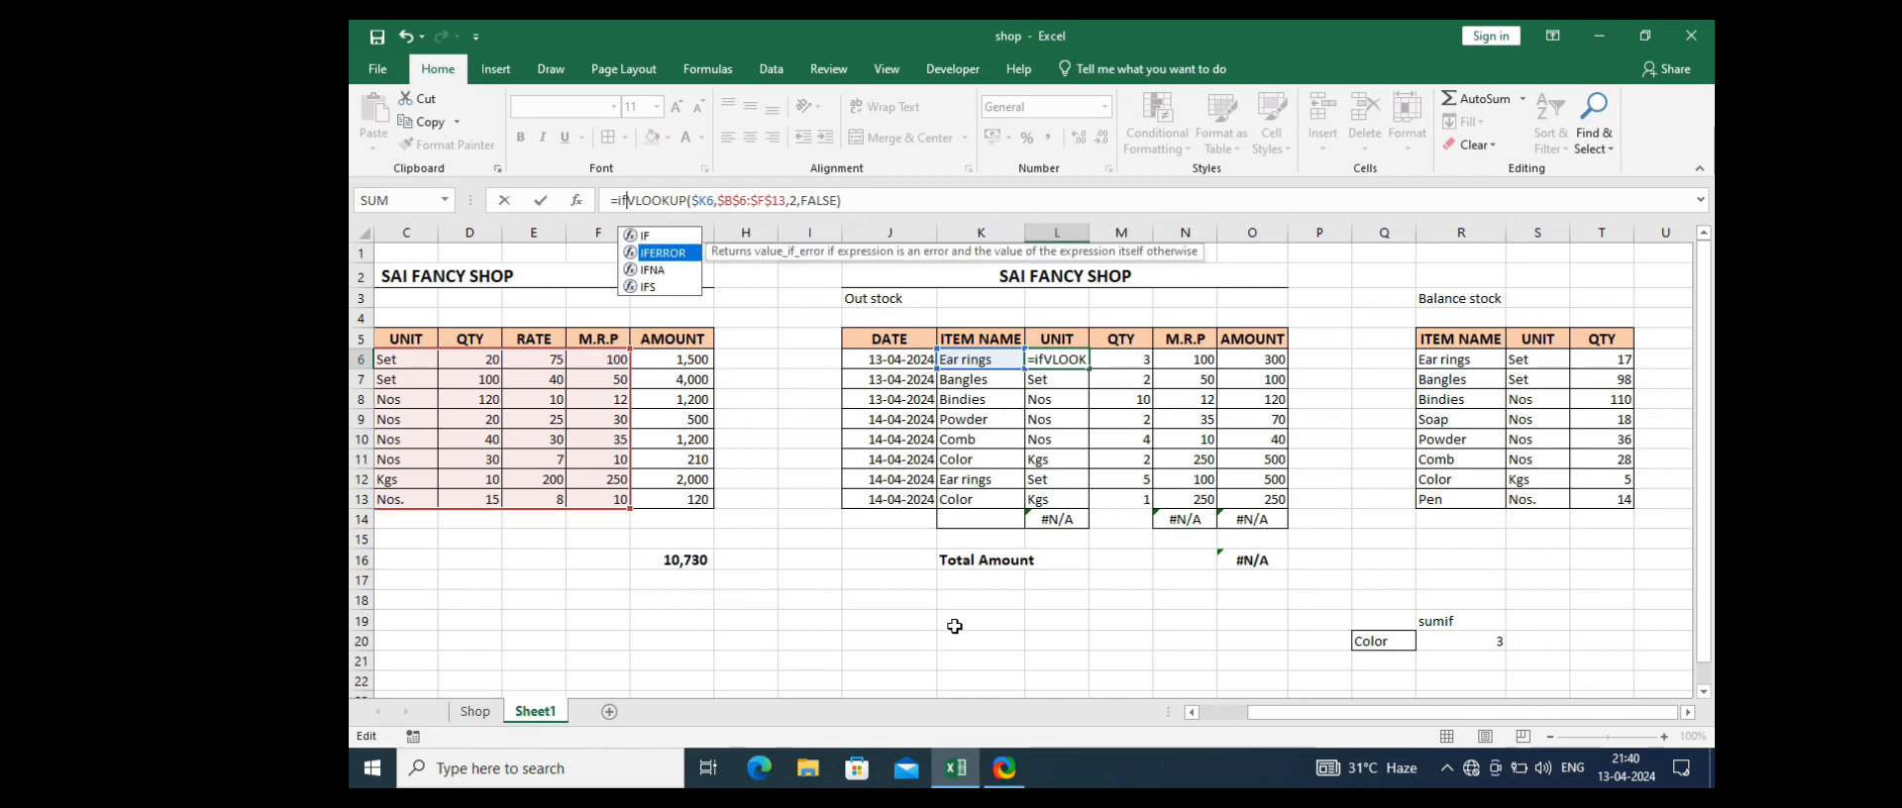
key("Tab")
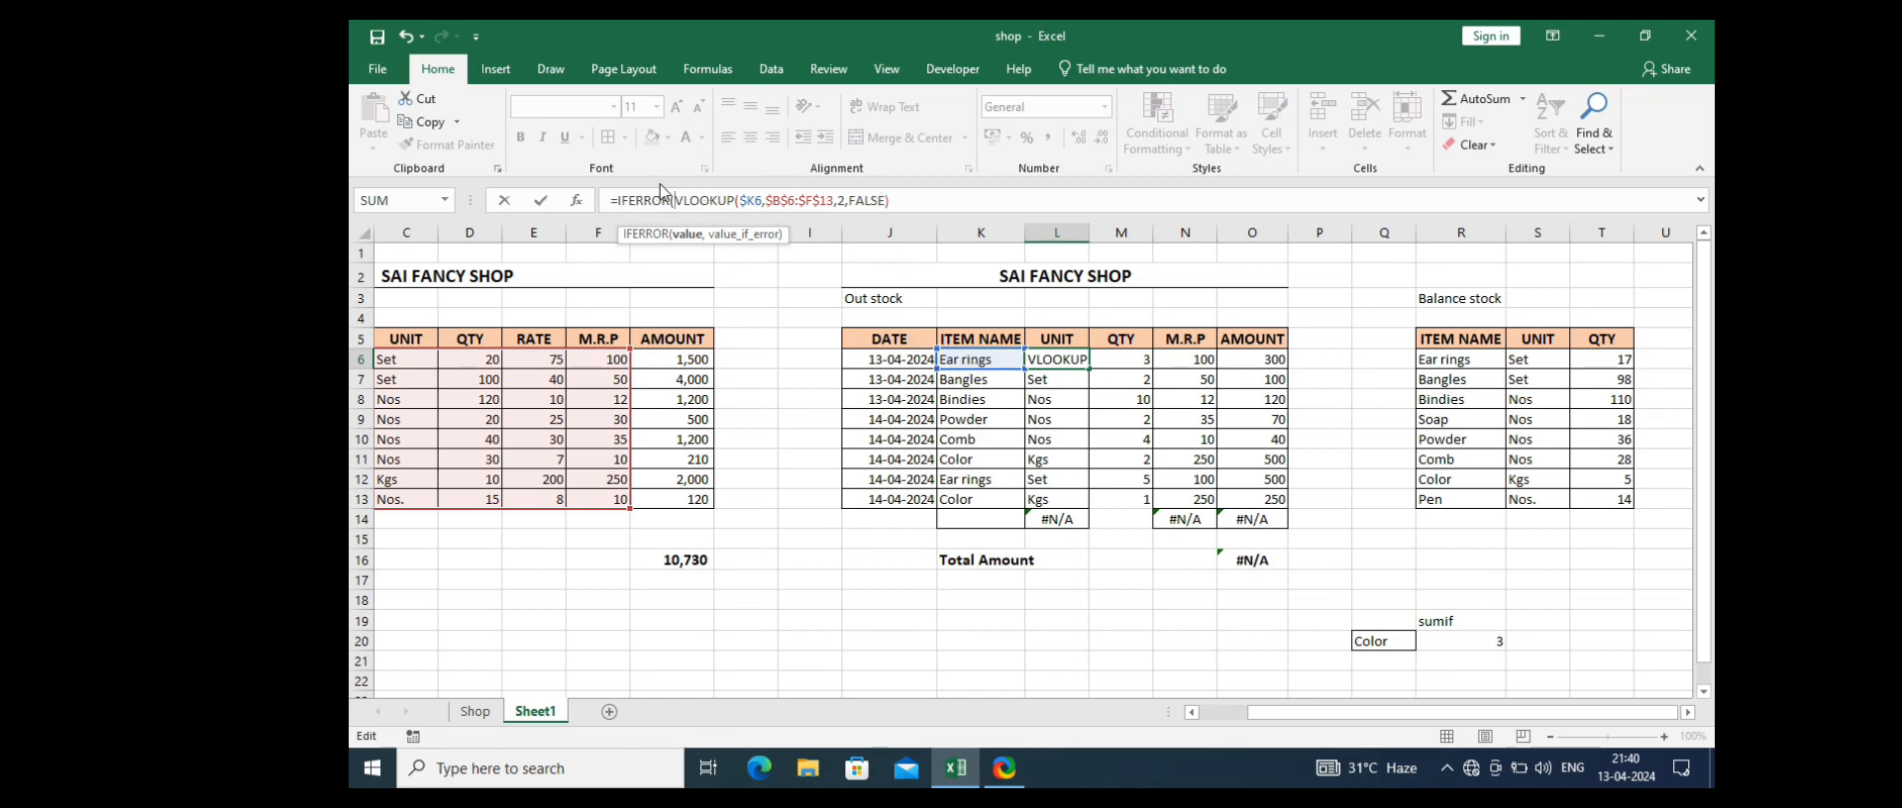
left_click(895, 202)
type(",")
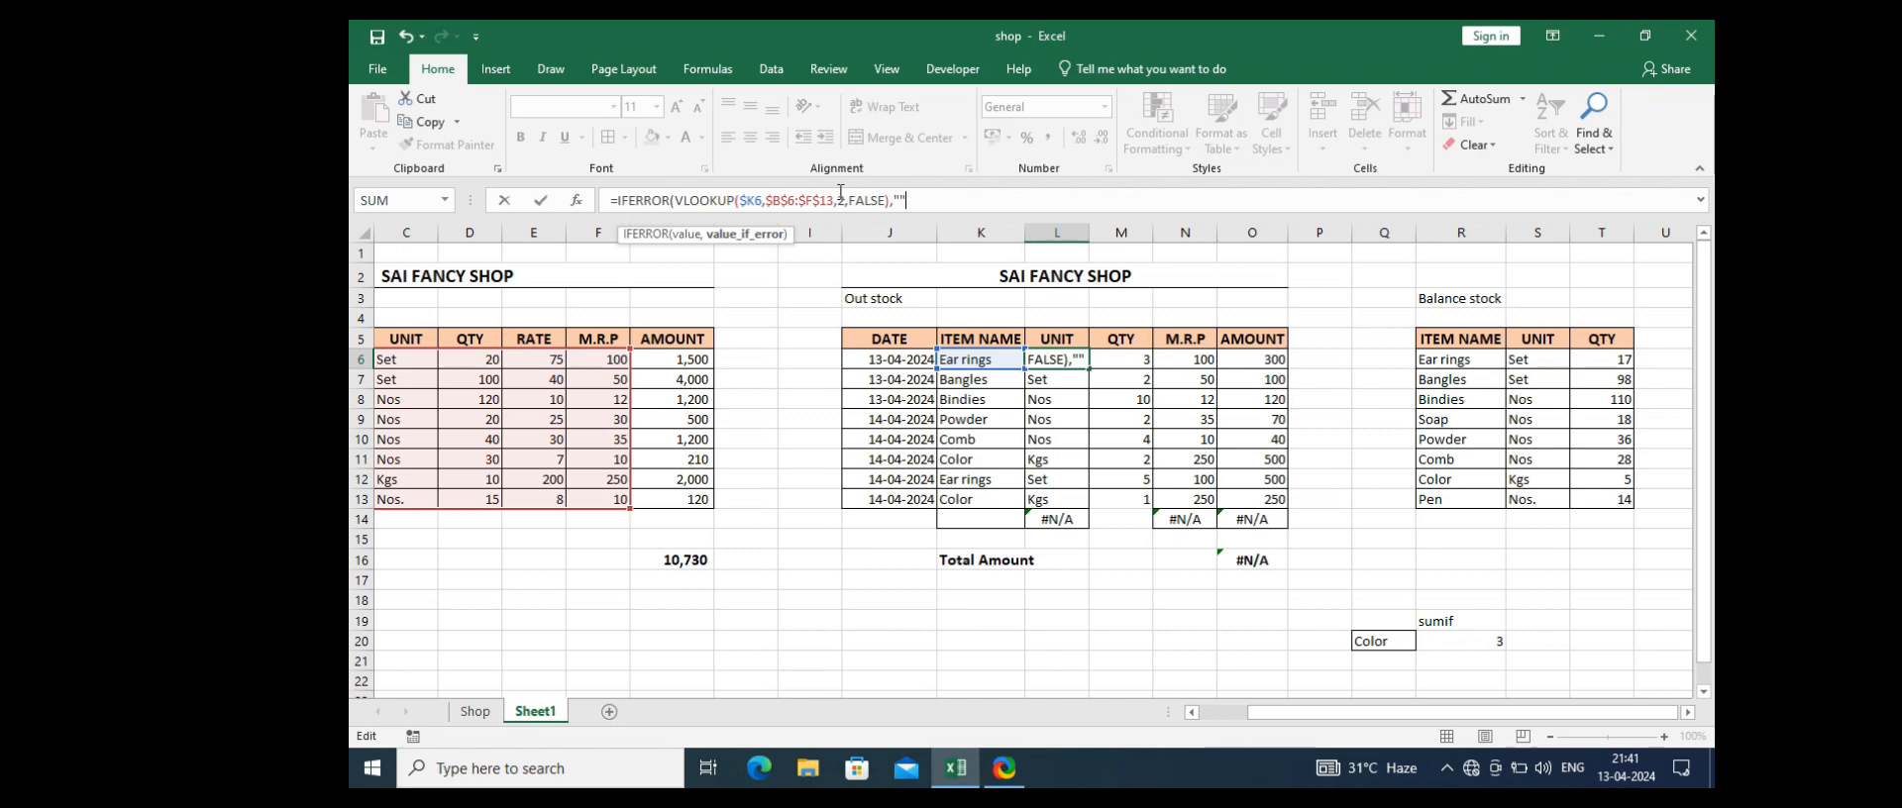
type(")")
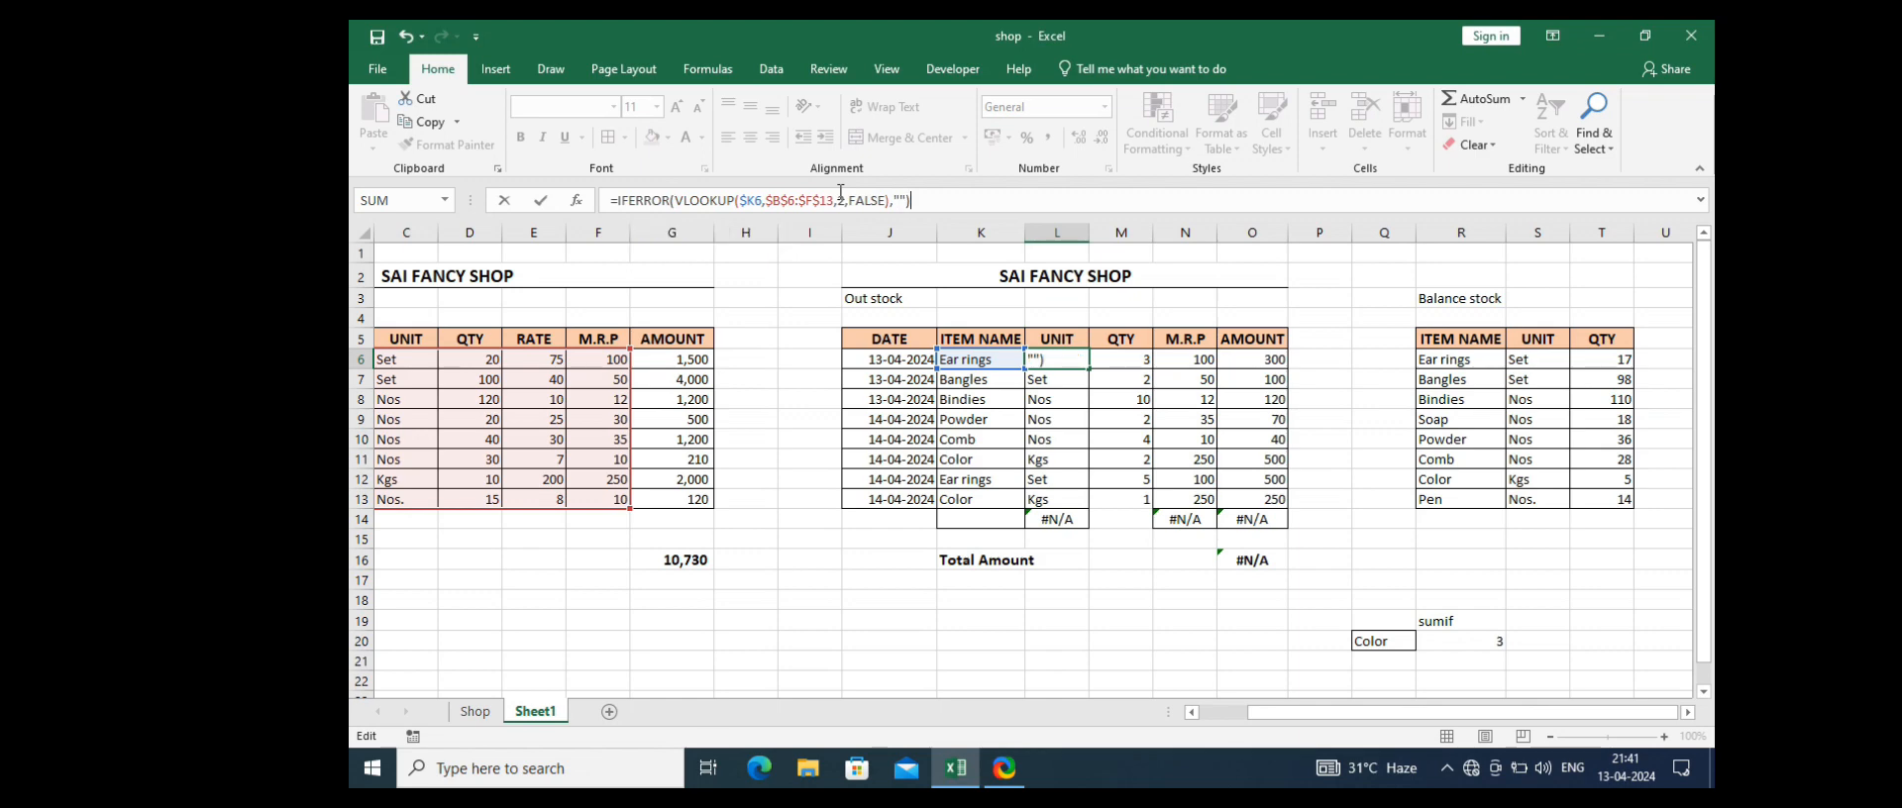
key("ctrl+Return")
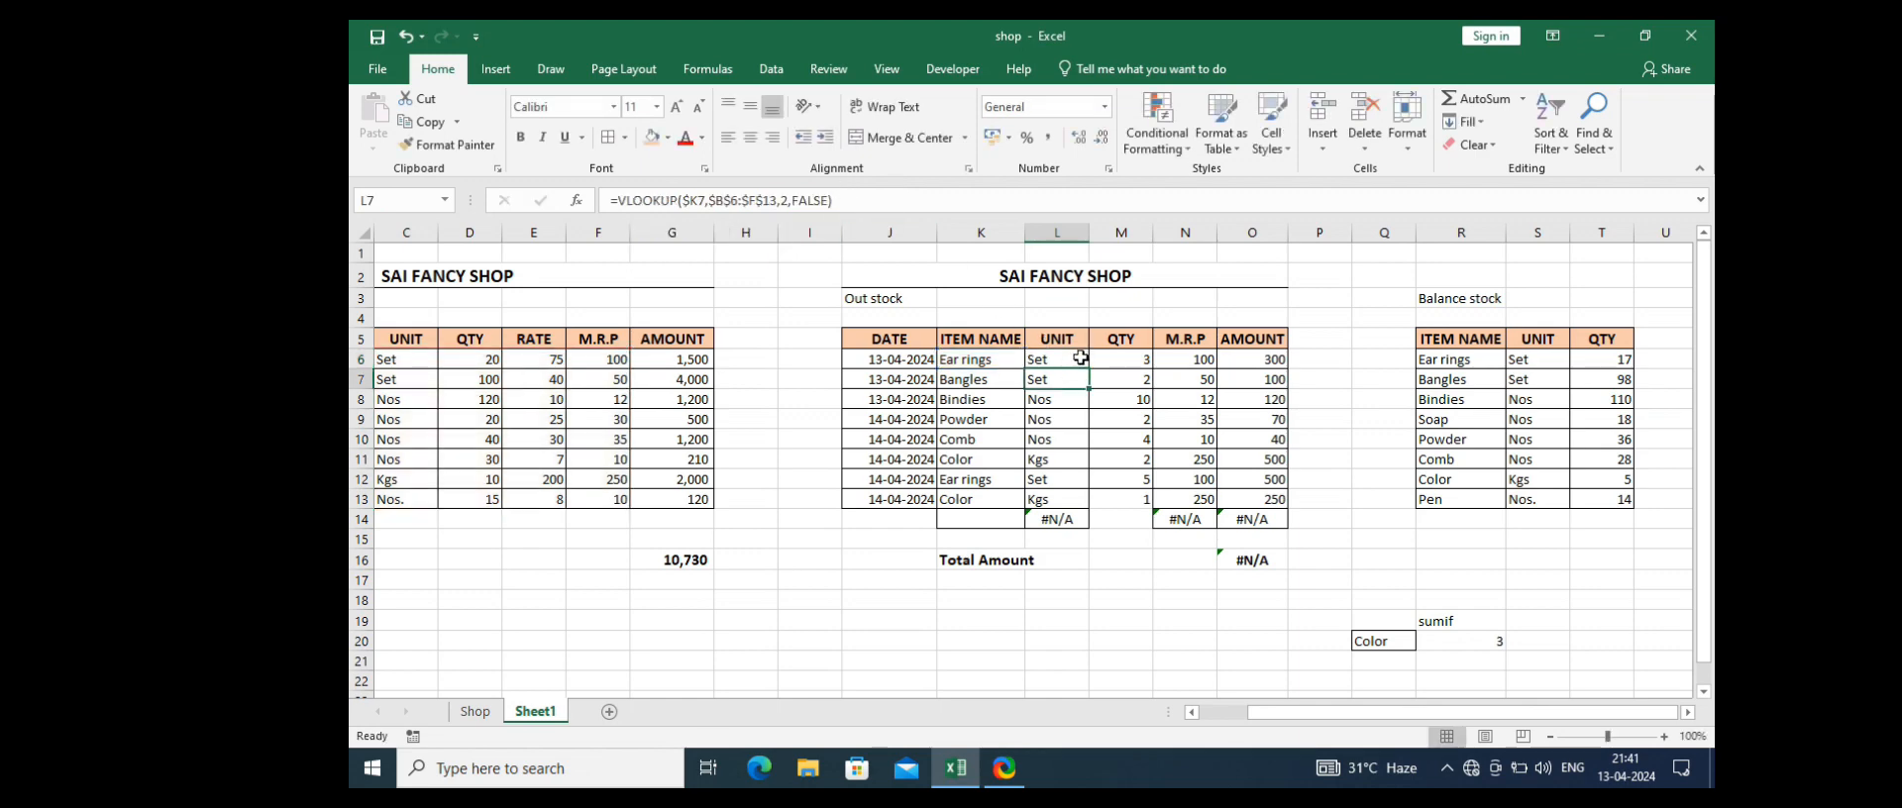
Step: Fill the UNIT formula from L6 down to L14 and check the copied formula in L14
left_click_drag(1088, 368, 1092, 527)
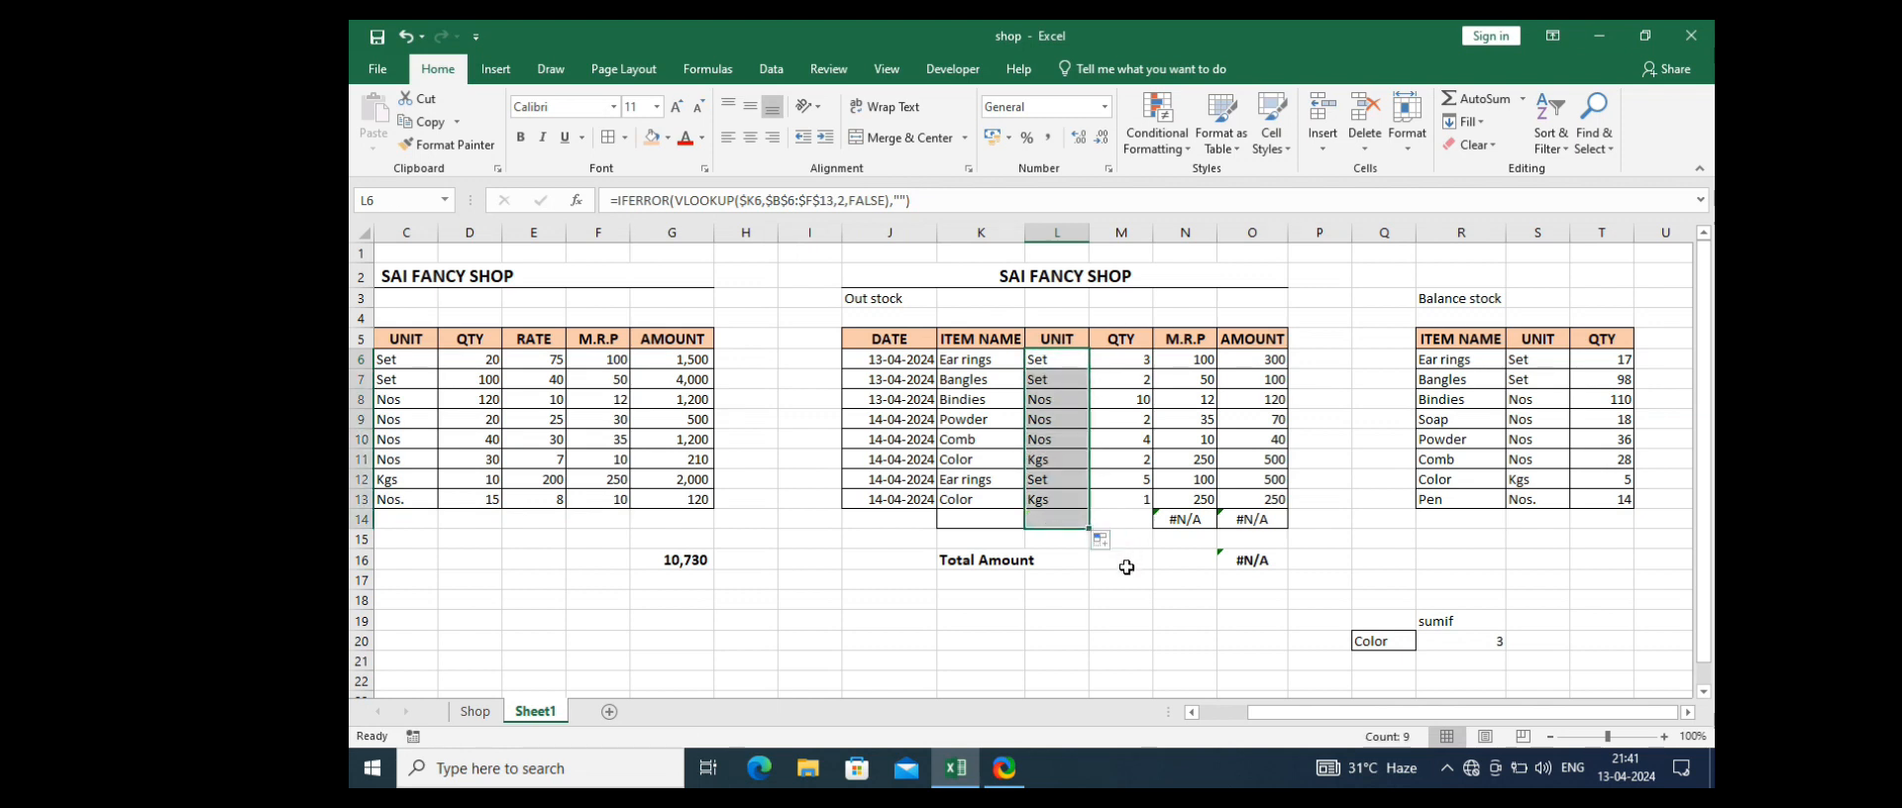
left_click(1124, 597)
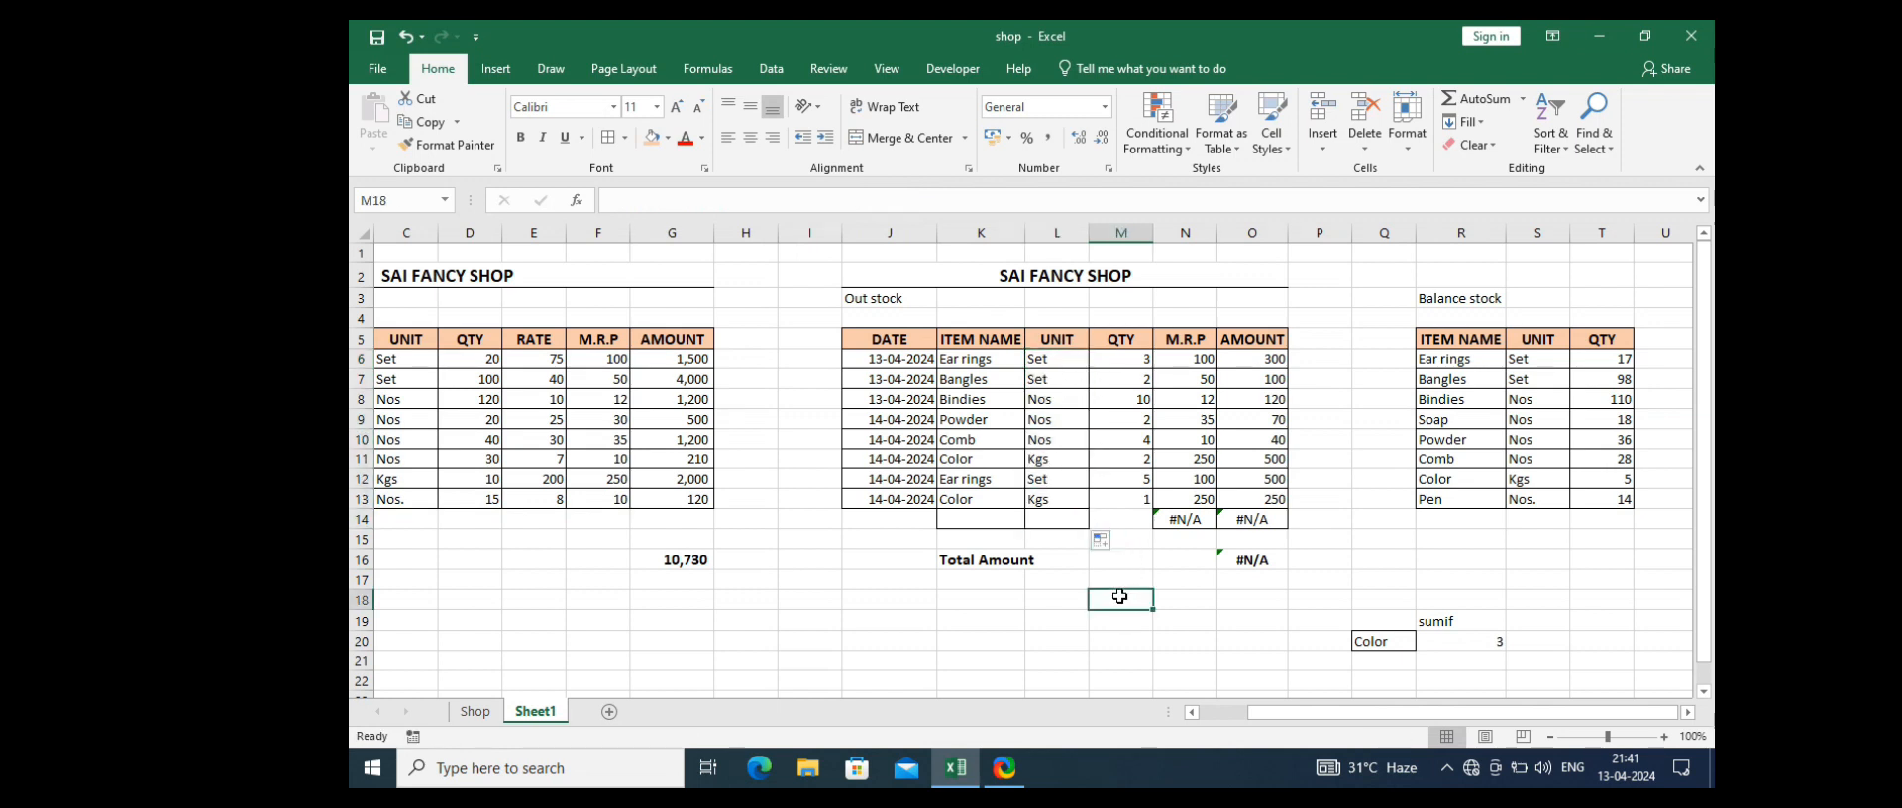
left_click(1056, 515)
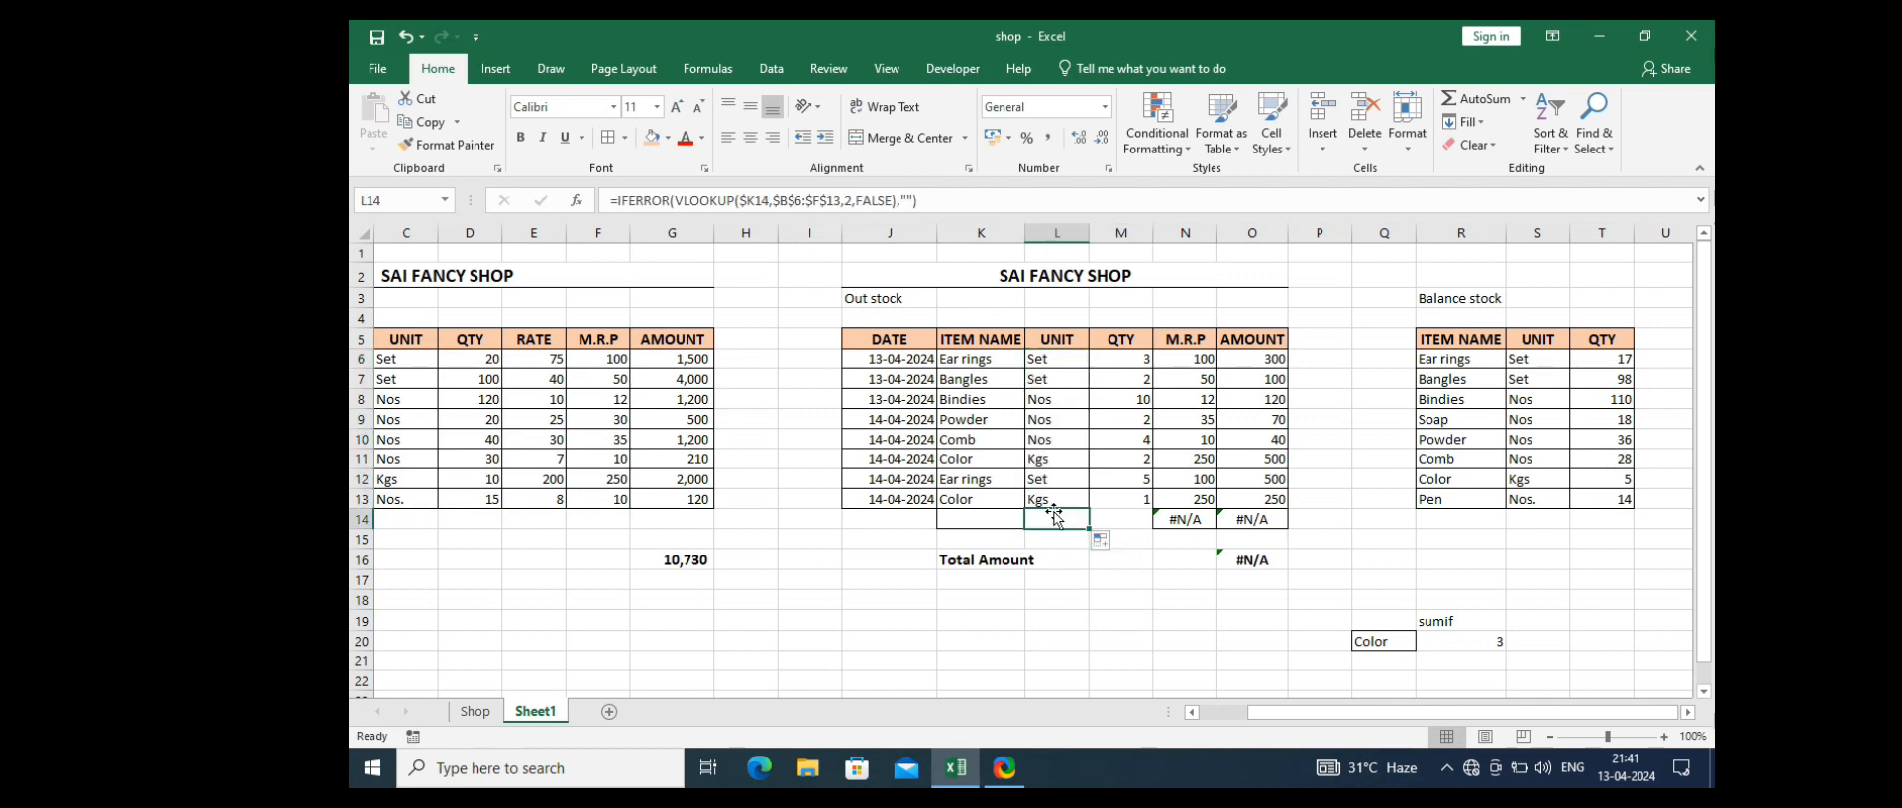
Step: Wrap the out-stock M.R.P lookup in N6 in IFERROR: =IFERROR(VLOOKUP($K6,$B$6:$F$13,5,FALSE),"")
left_click(1188, 357)
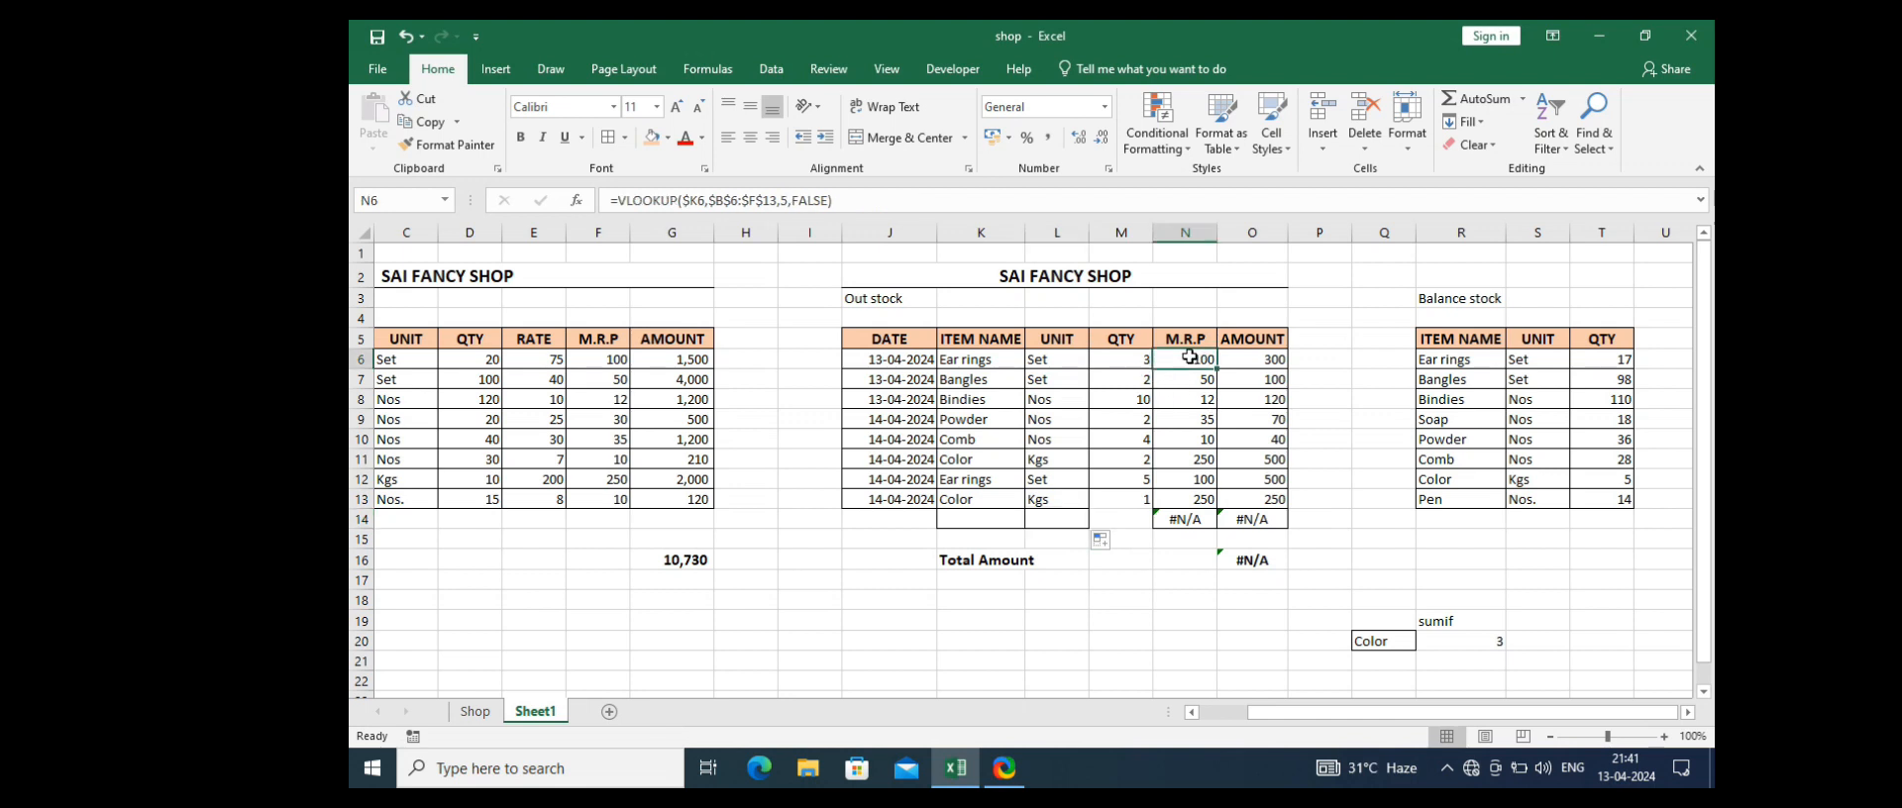
left_click(622, 202)
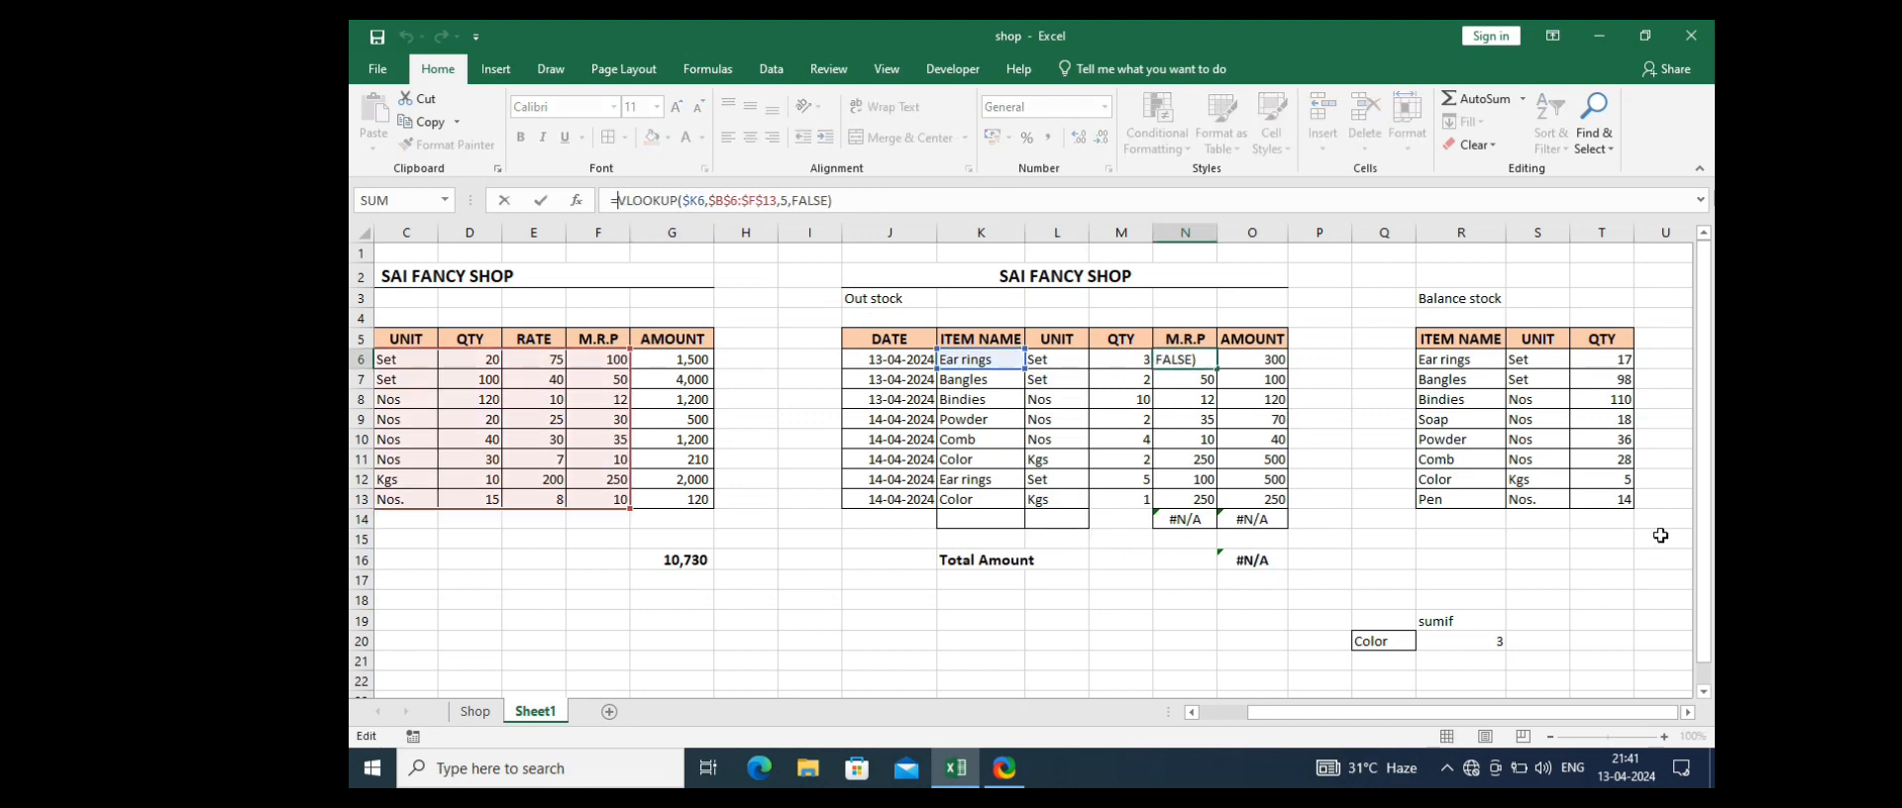
type("if")
key("Down")
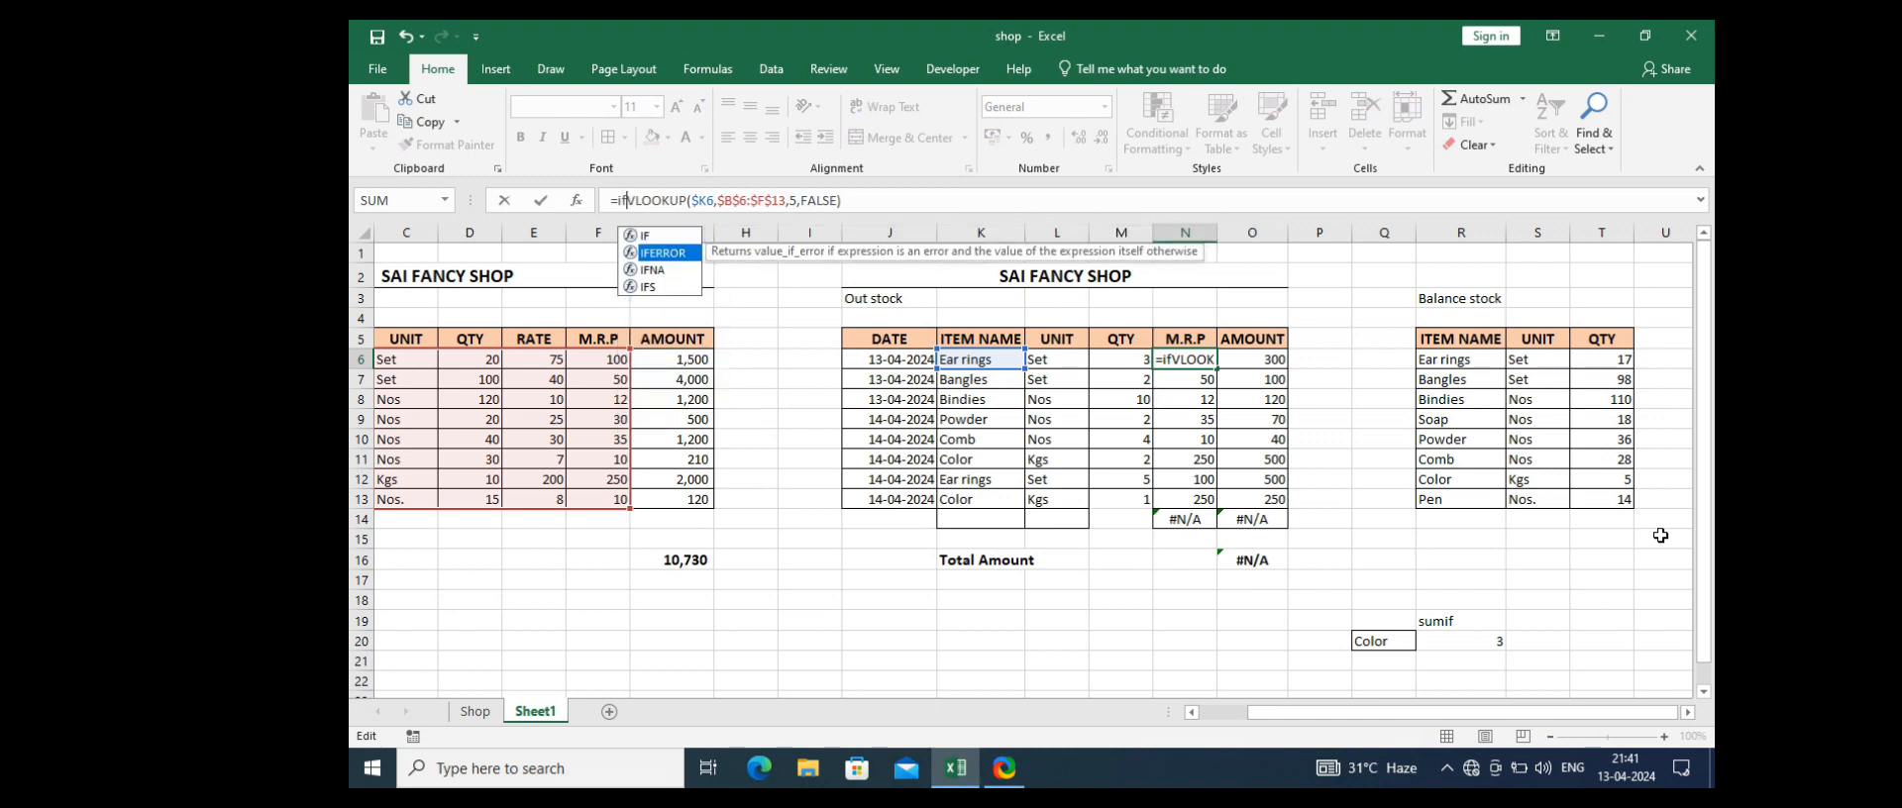
key("Tab")
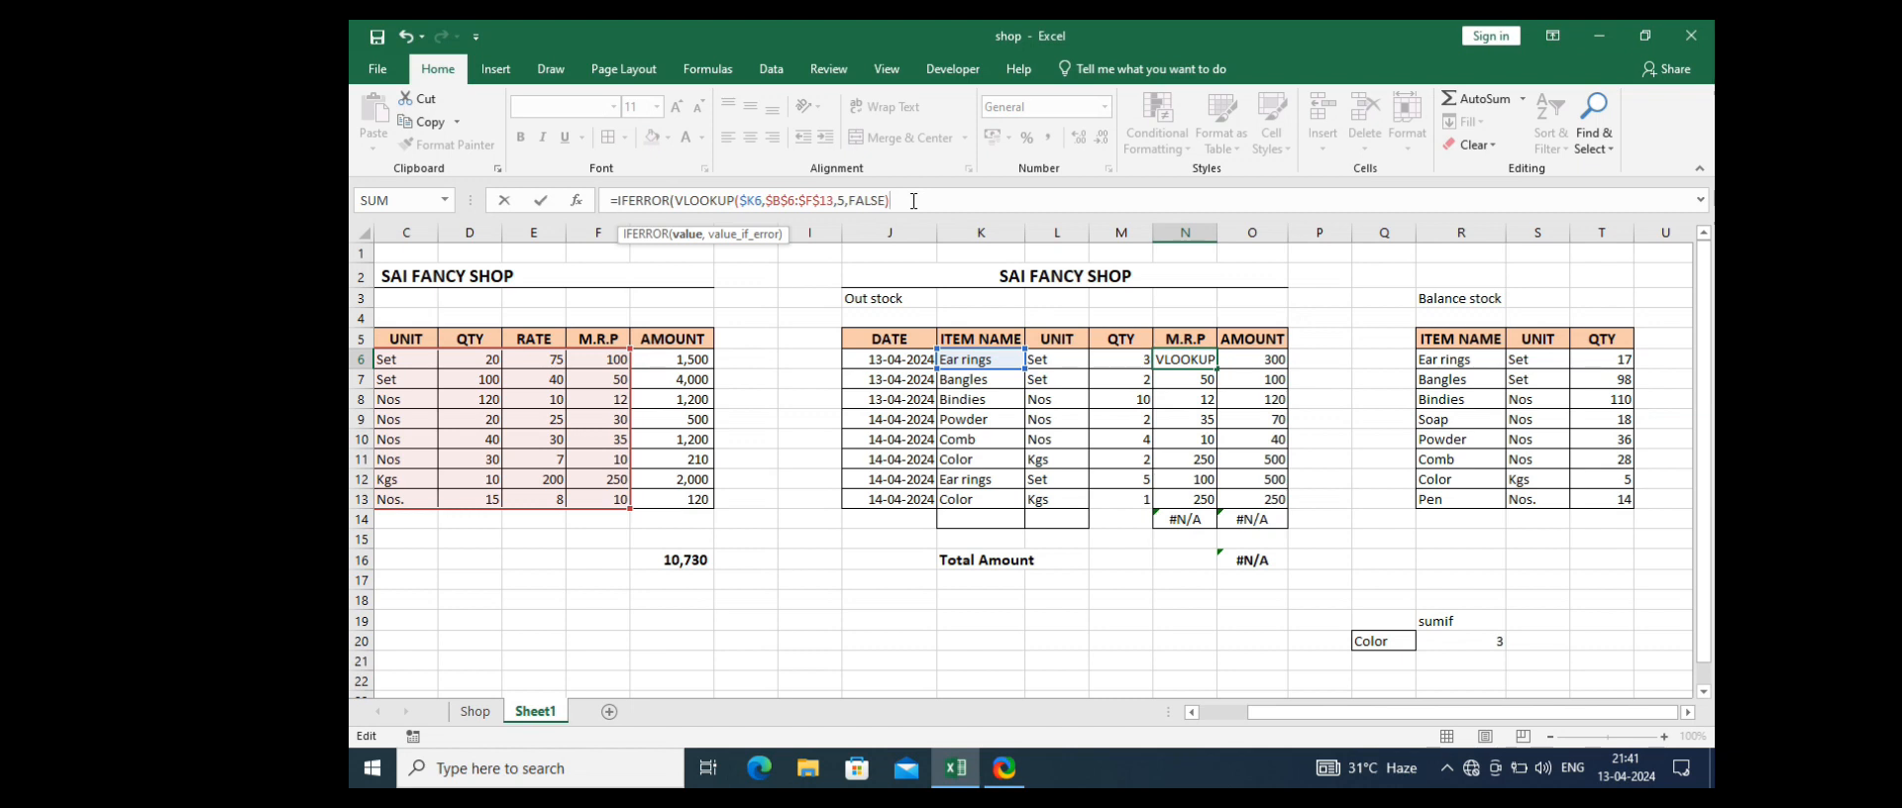
type(",")
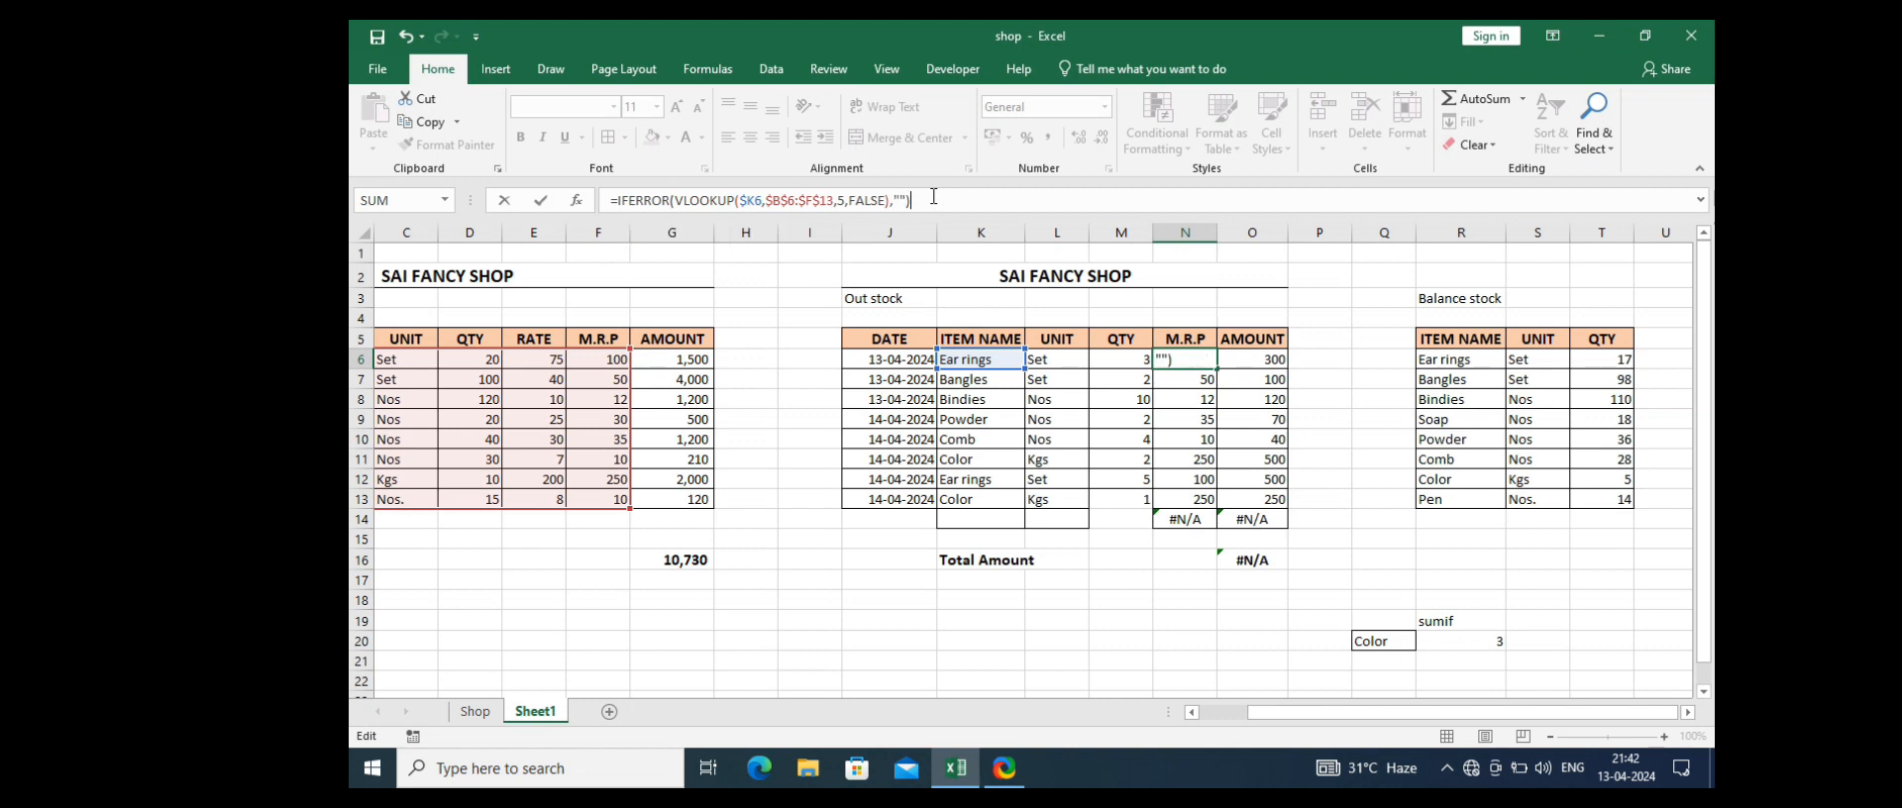
key("Return")
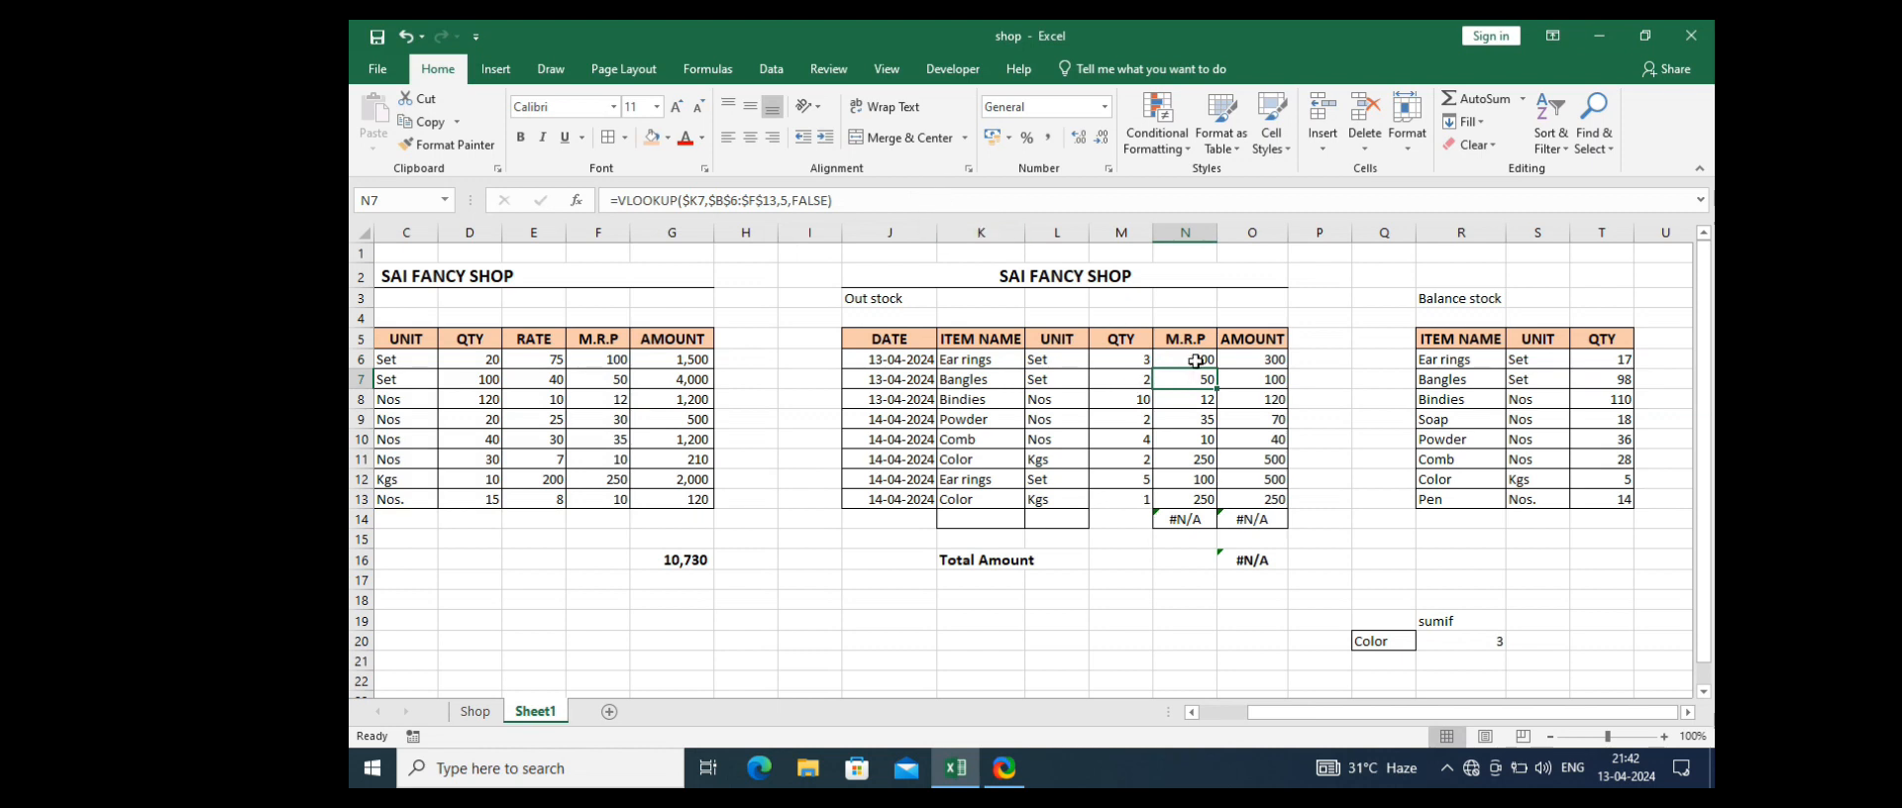
Step: Fill the M.R.P formula from N6 down to N14 and check the formulas in row 14
left_click(1196, 360)
left_click_drag(1217, 370, 1193, 520)
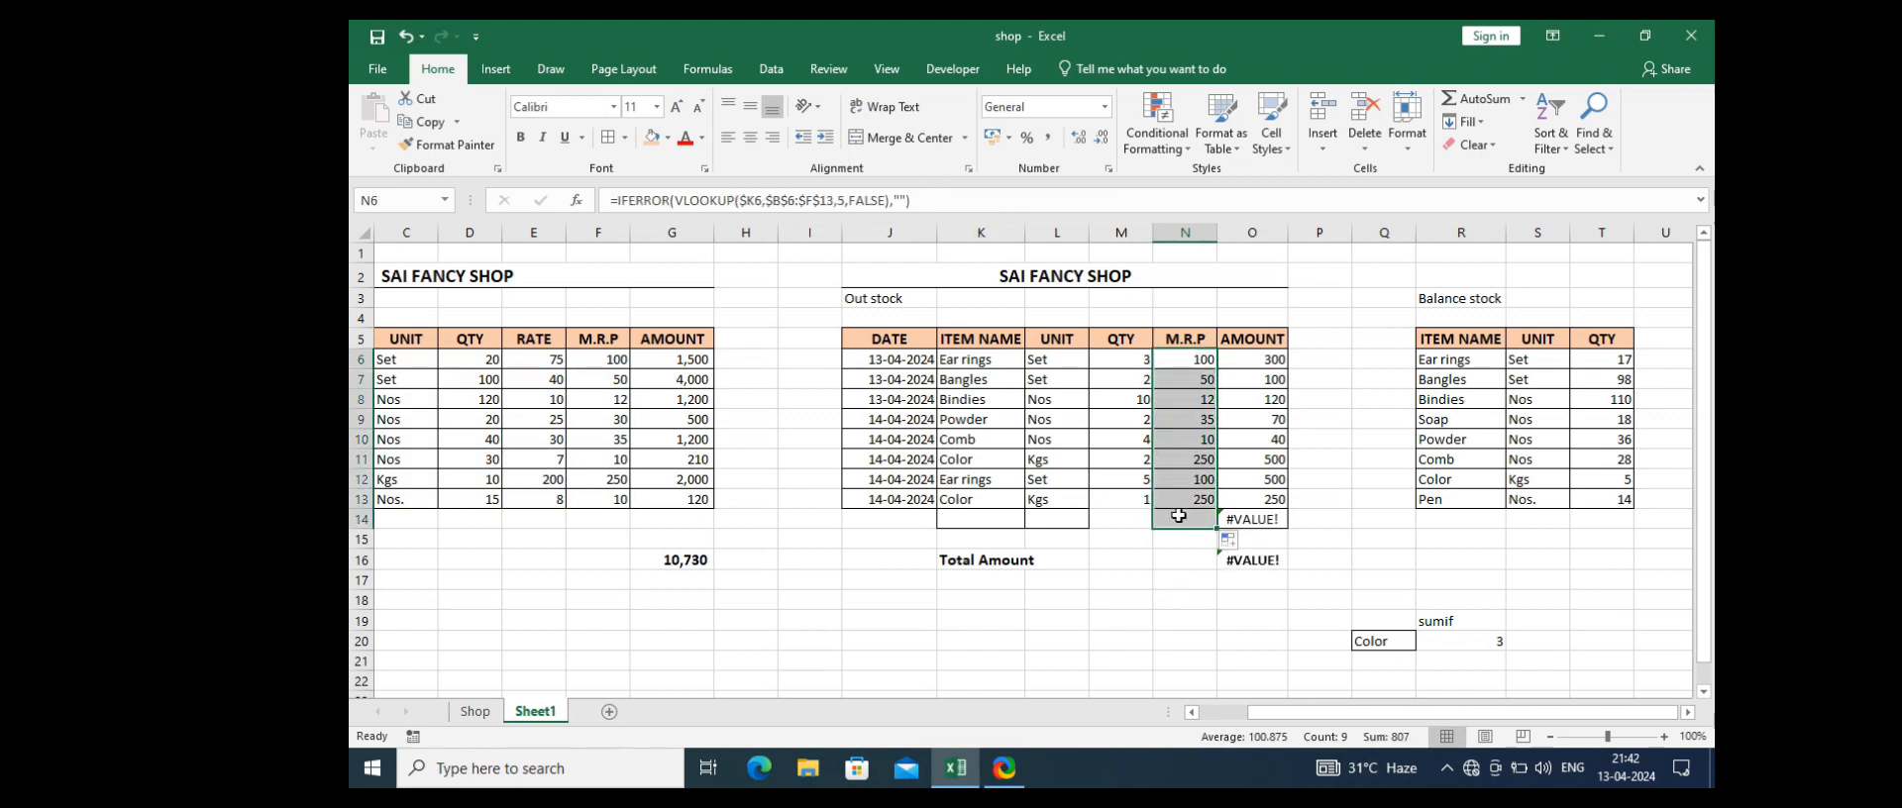
left_click(1050, 525)
left_click(1169, 520)
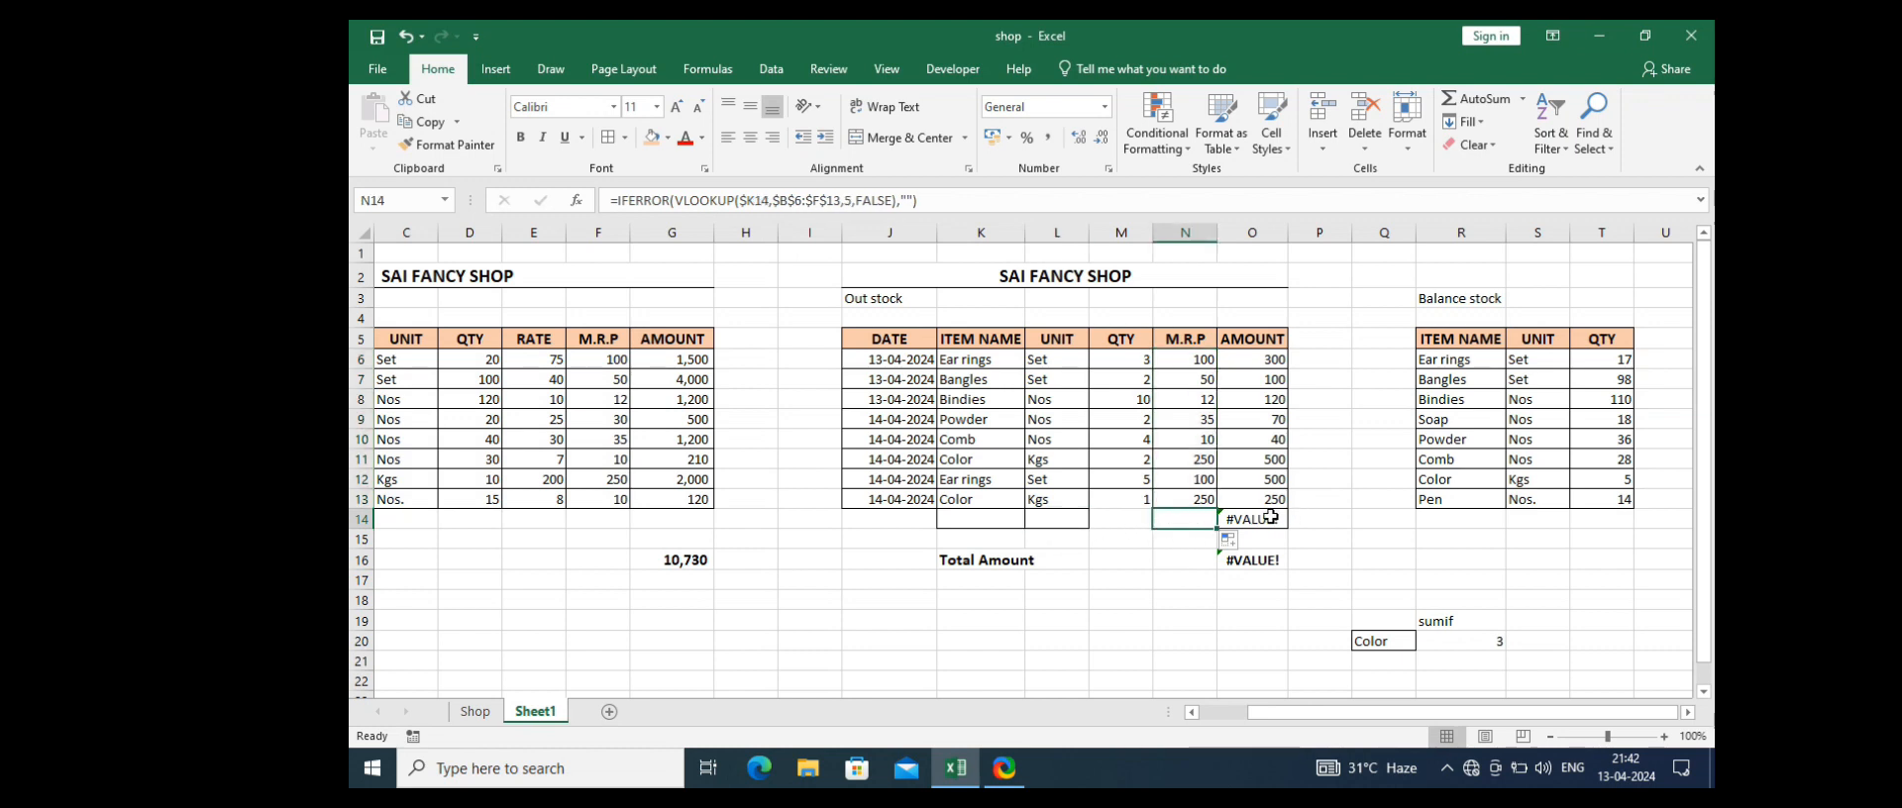
left_click(1270, 516)
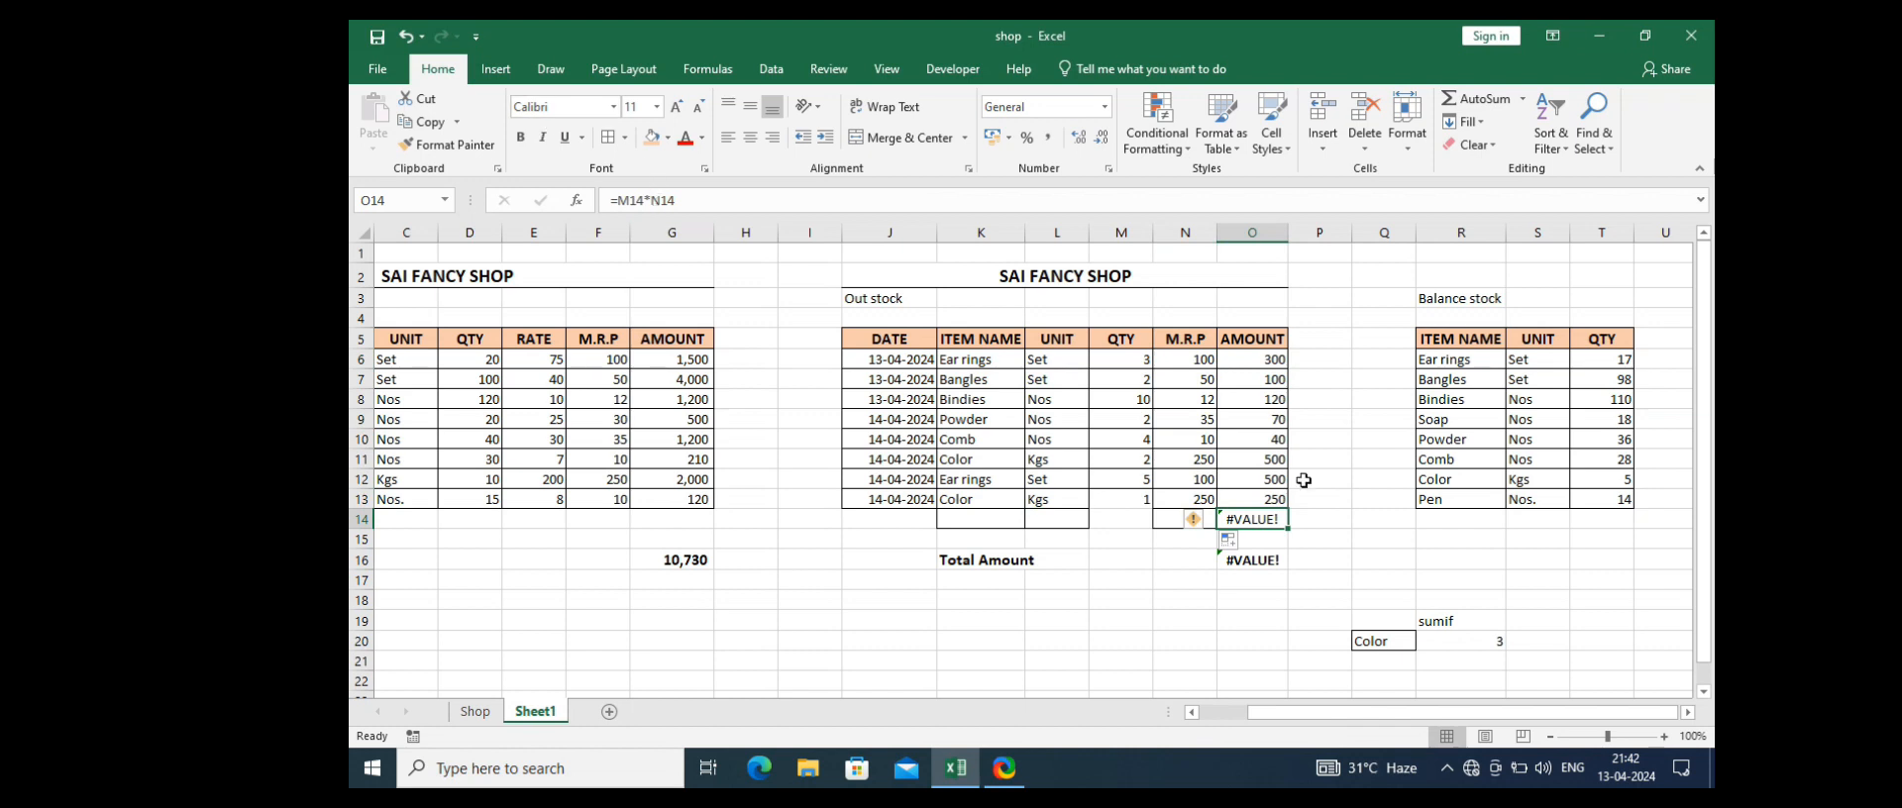
Step: Change the out-stock AMOUNT formula in O6 to =IFERROR(M6*N6,"")
left_click(1266, 359)
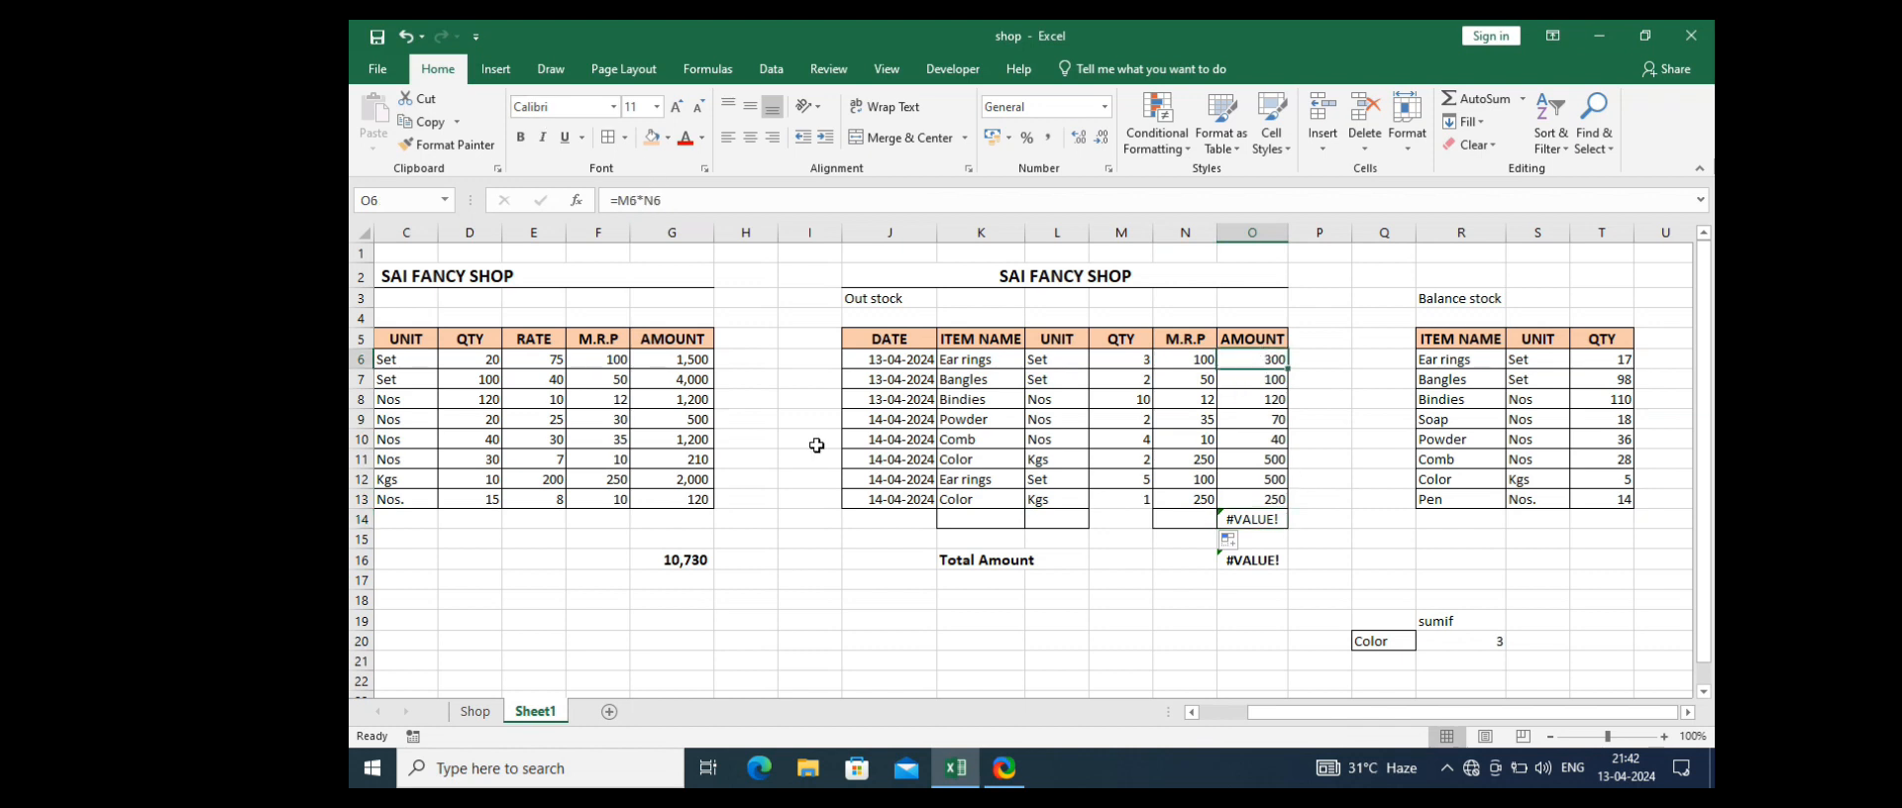
left_click(620, 200)
type("I")
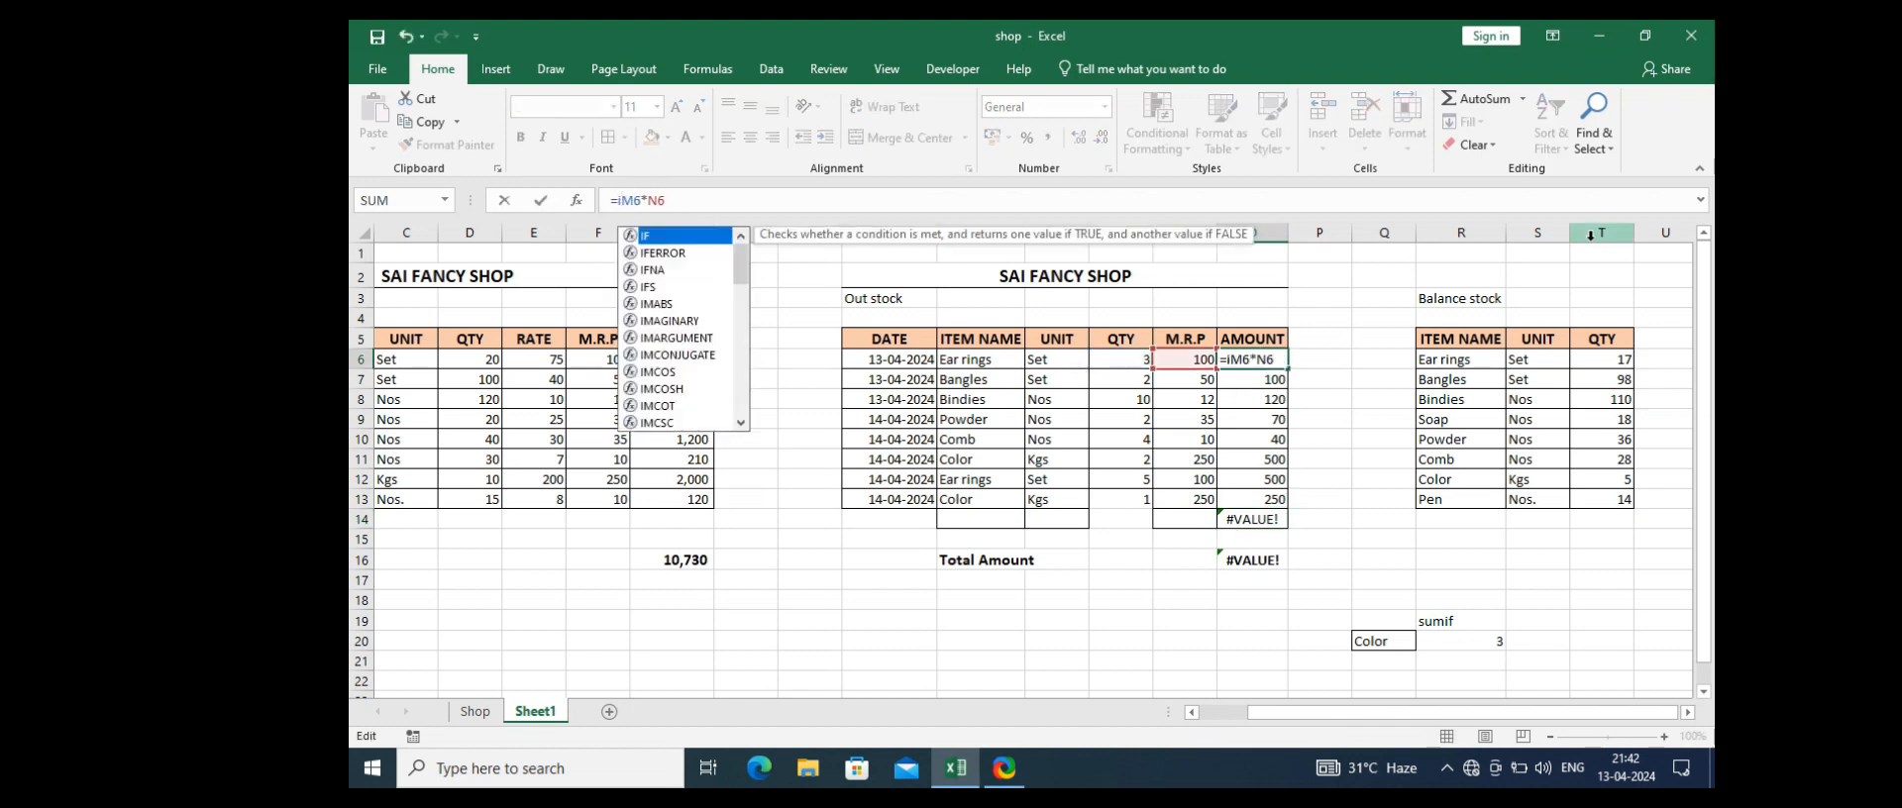
type("ferro")
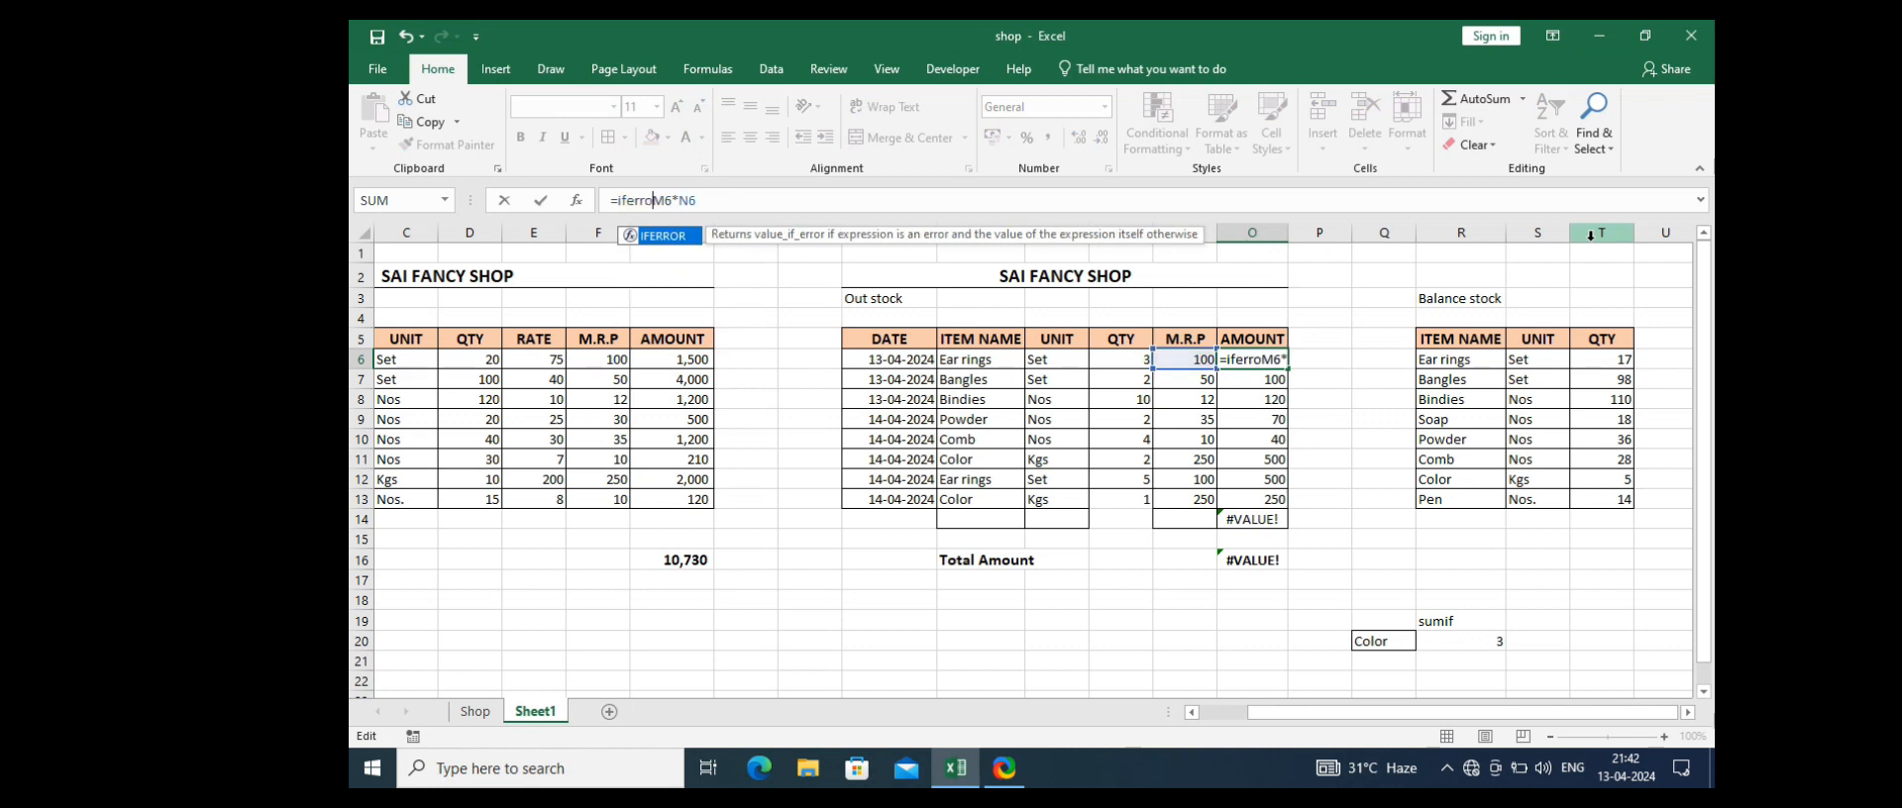
type("r(")
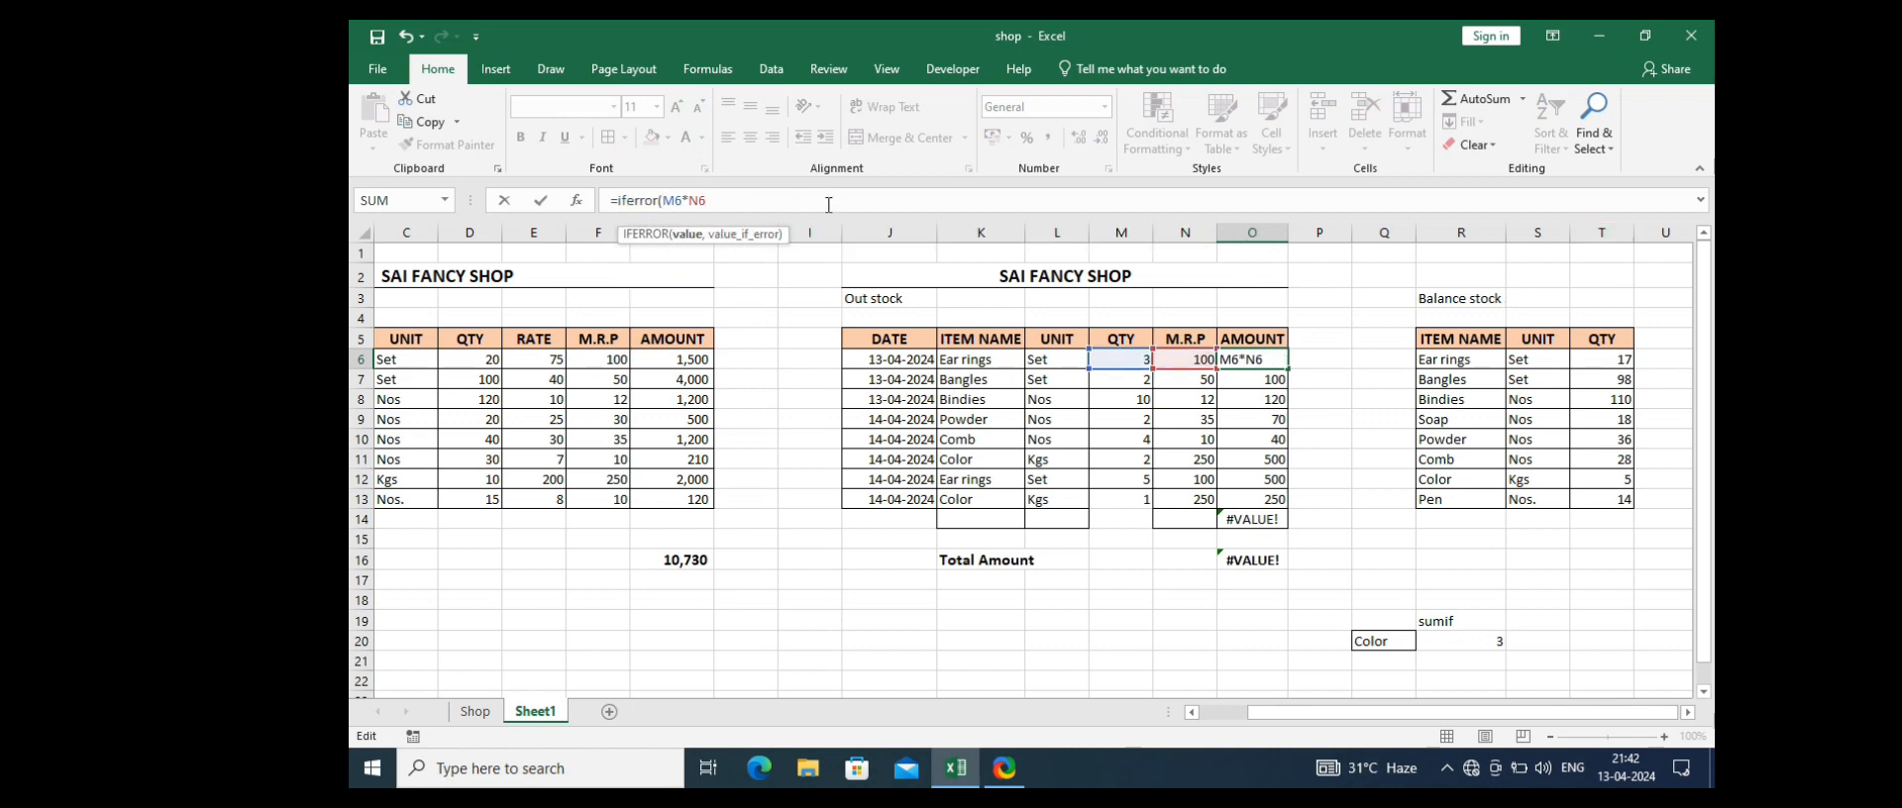
type(",\"\")")
key("Return")
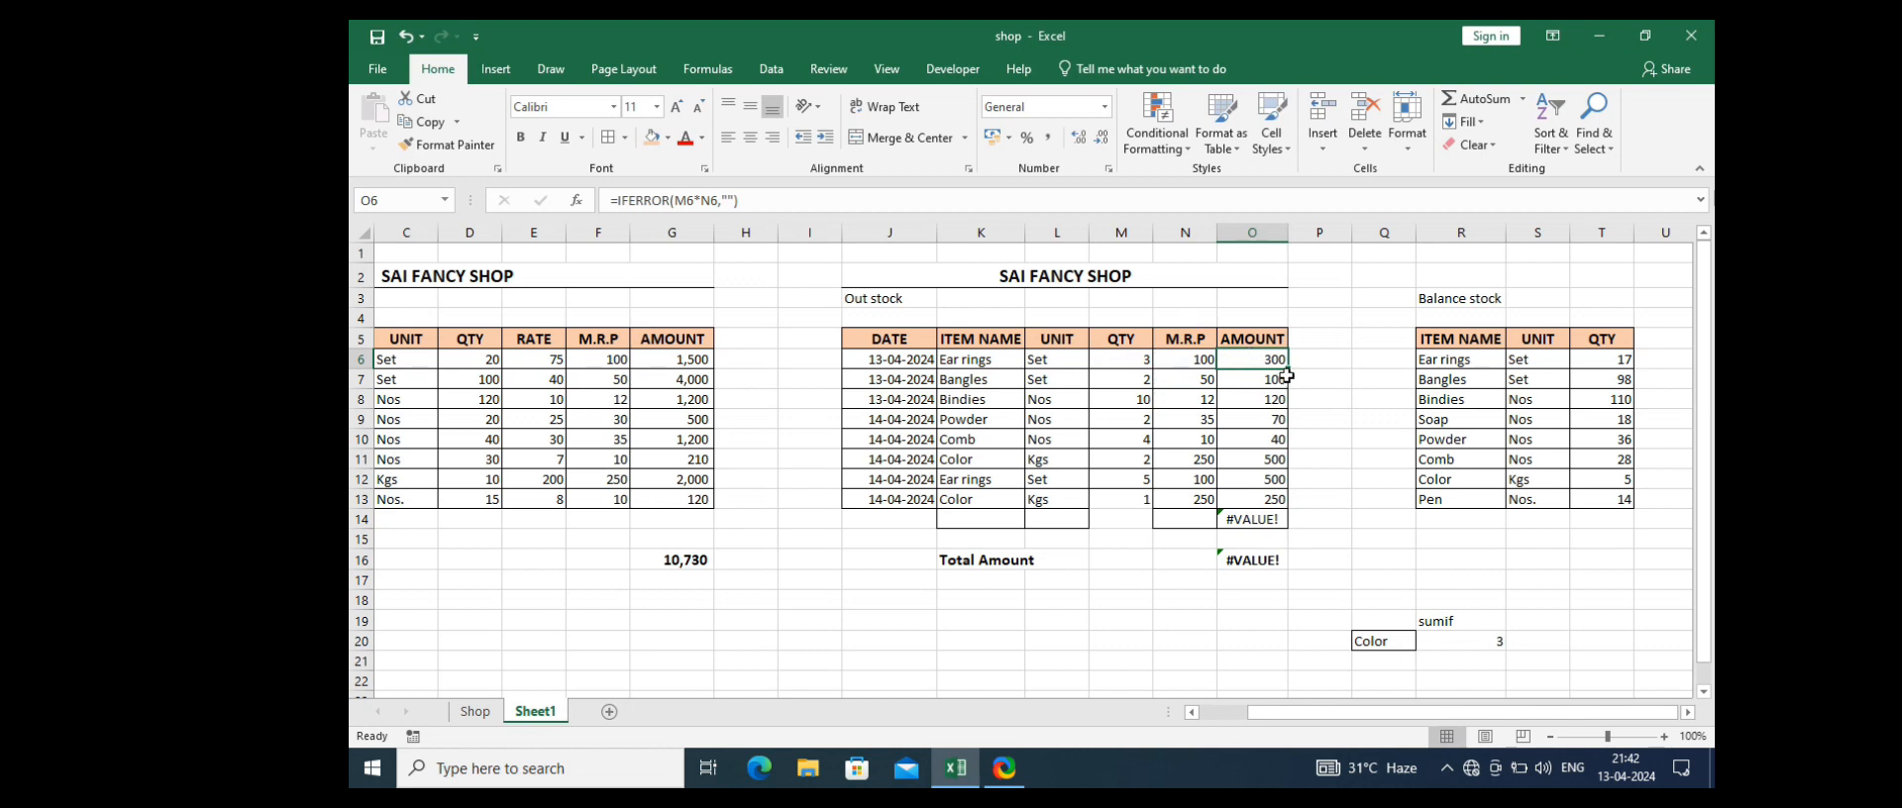
Step: Fill the AMOUNT formula from O6 down to O14 and apply borders to the out-stock rows J6:O14
left_click_drag(1288, 369, 872, 360)
left_click(1375, 501)
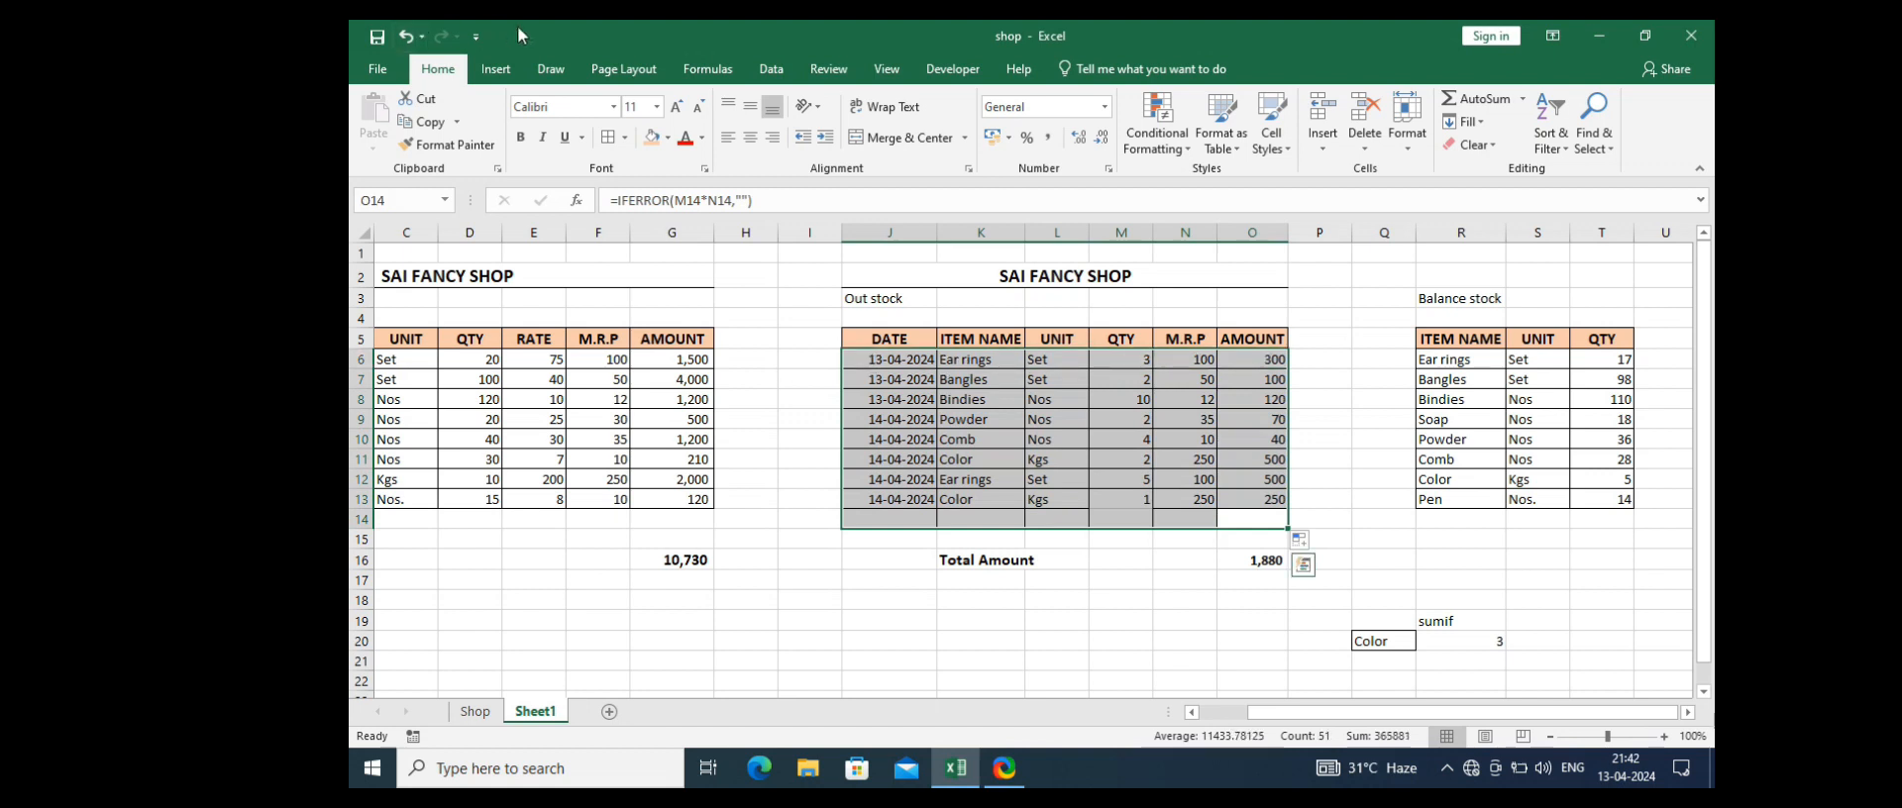
left_click(1197, 624)
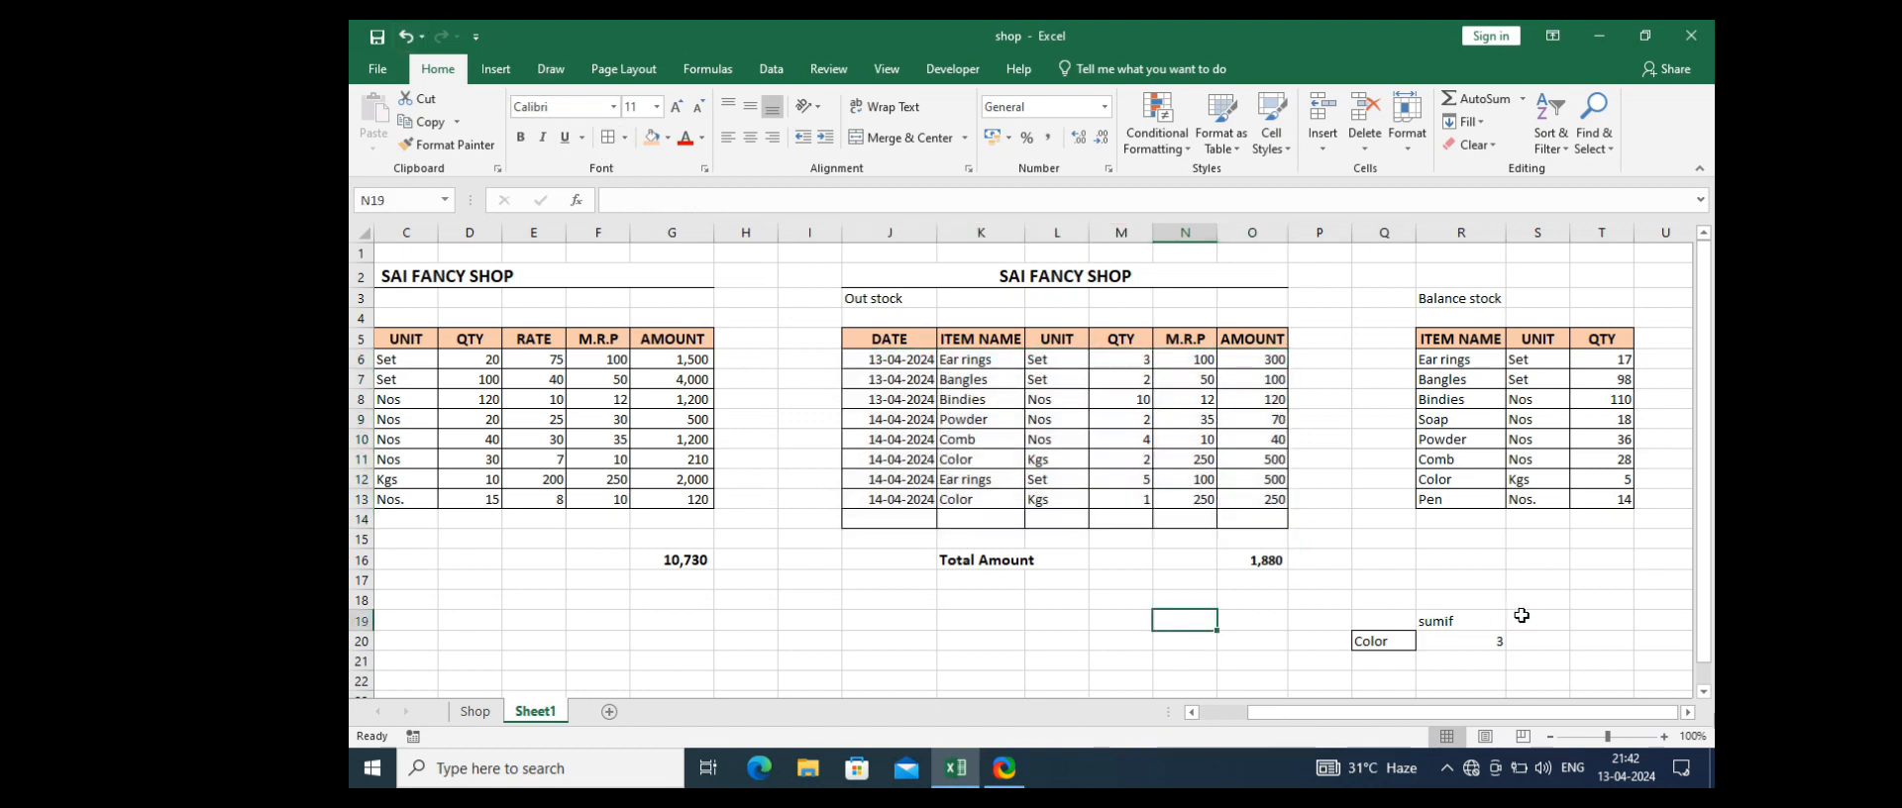
Step: Note the function names Vlookup in L19 and Iferror in L20 below the out-stock table, and save the workbook
left_click(1056, 622)
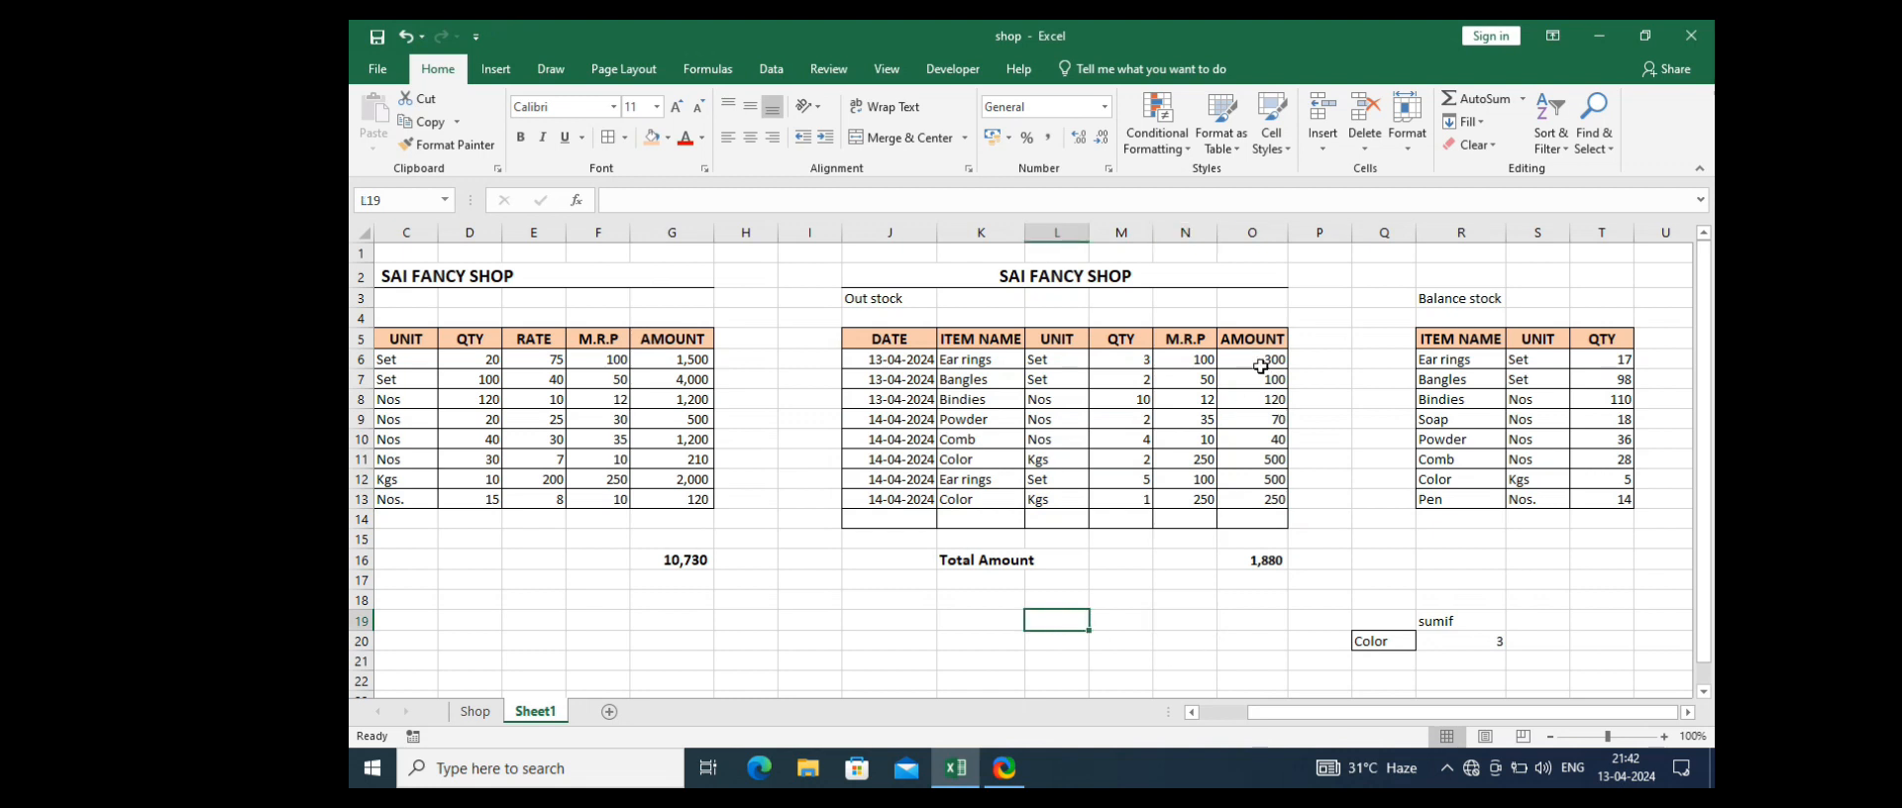
type("Vloo")
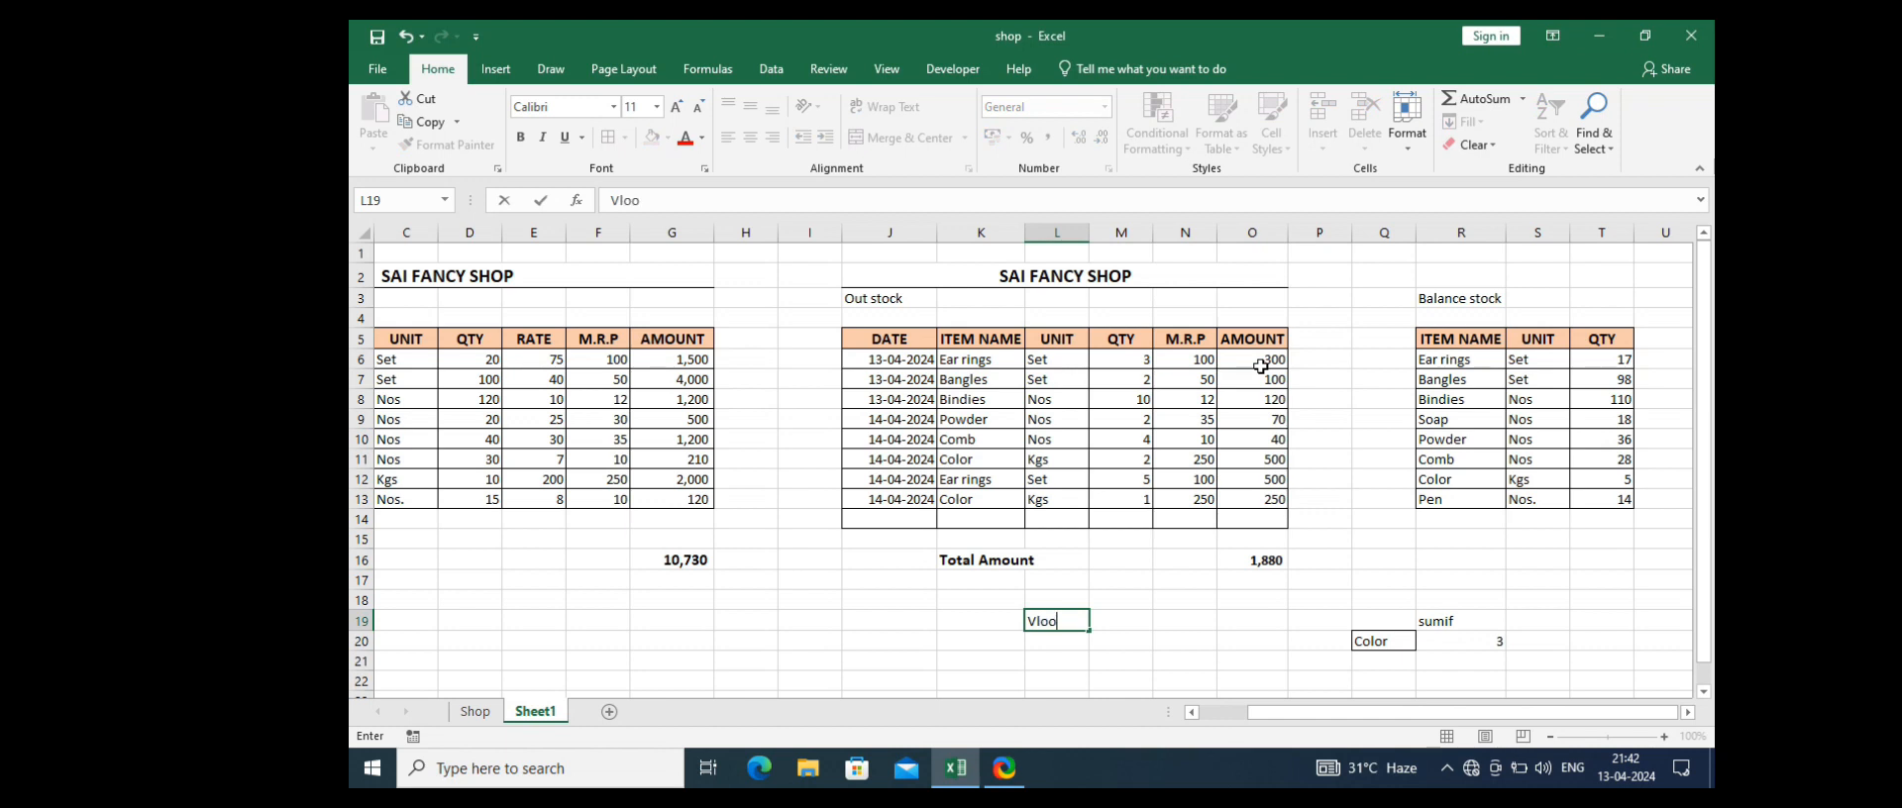
type("kup")
key("Return")
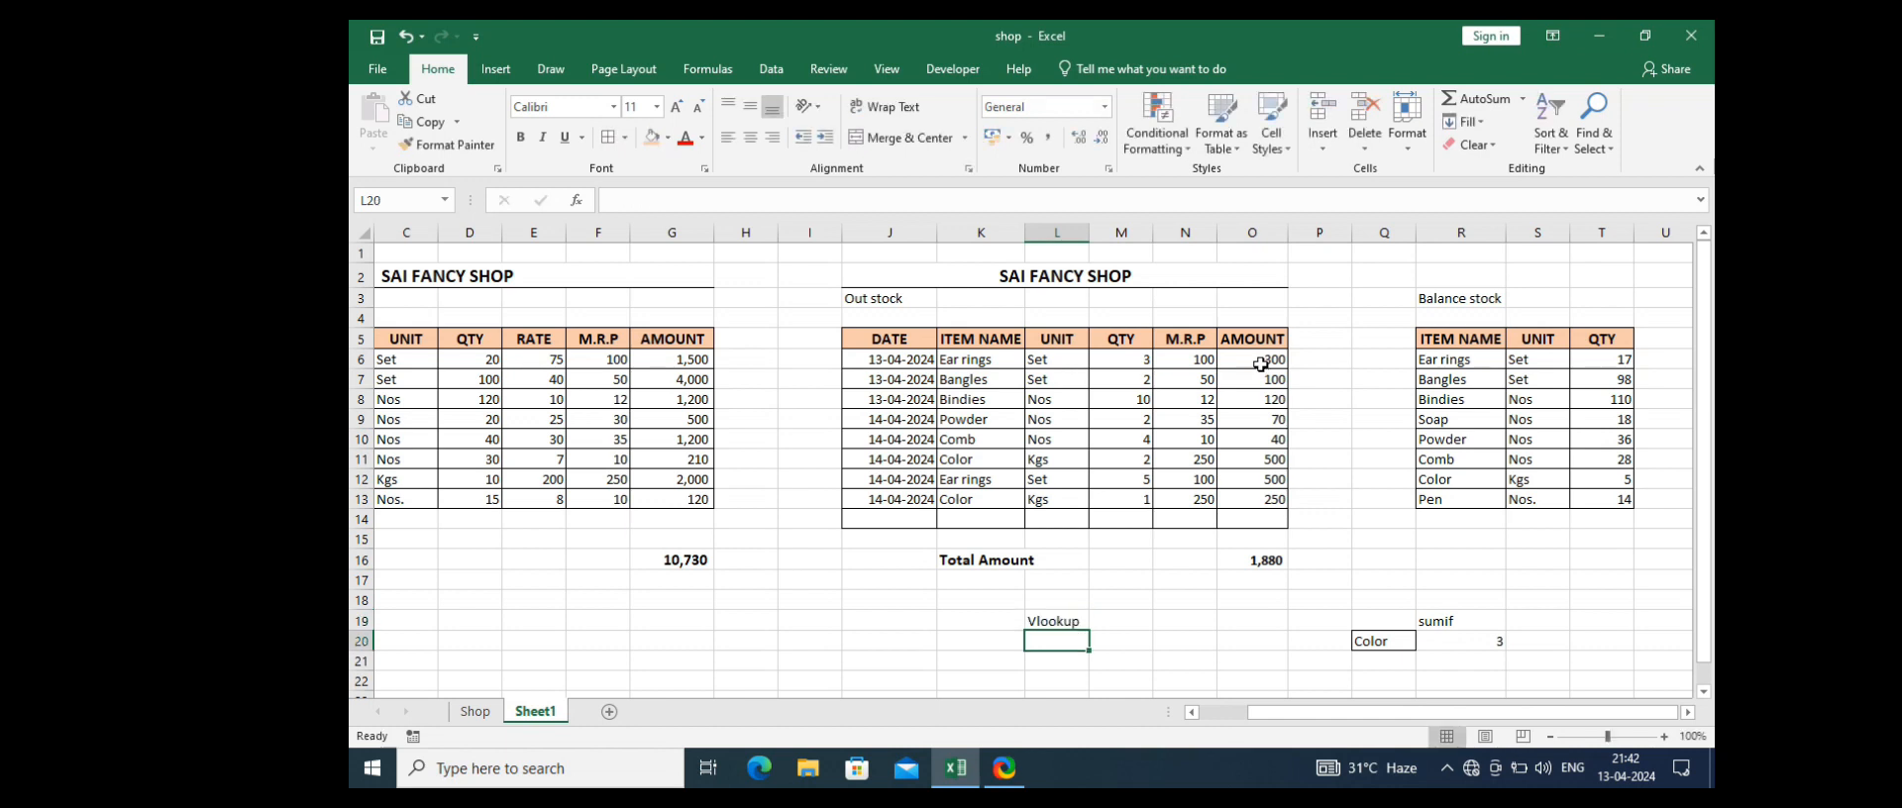
type("IFerror")
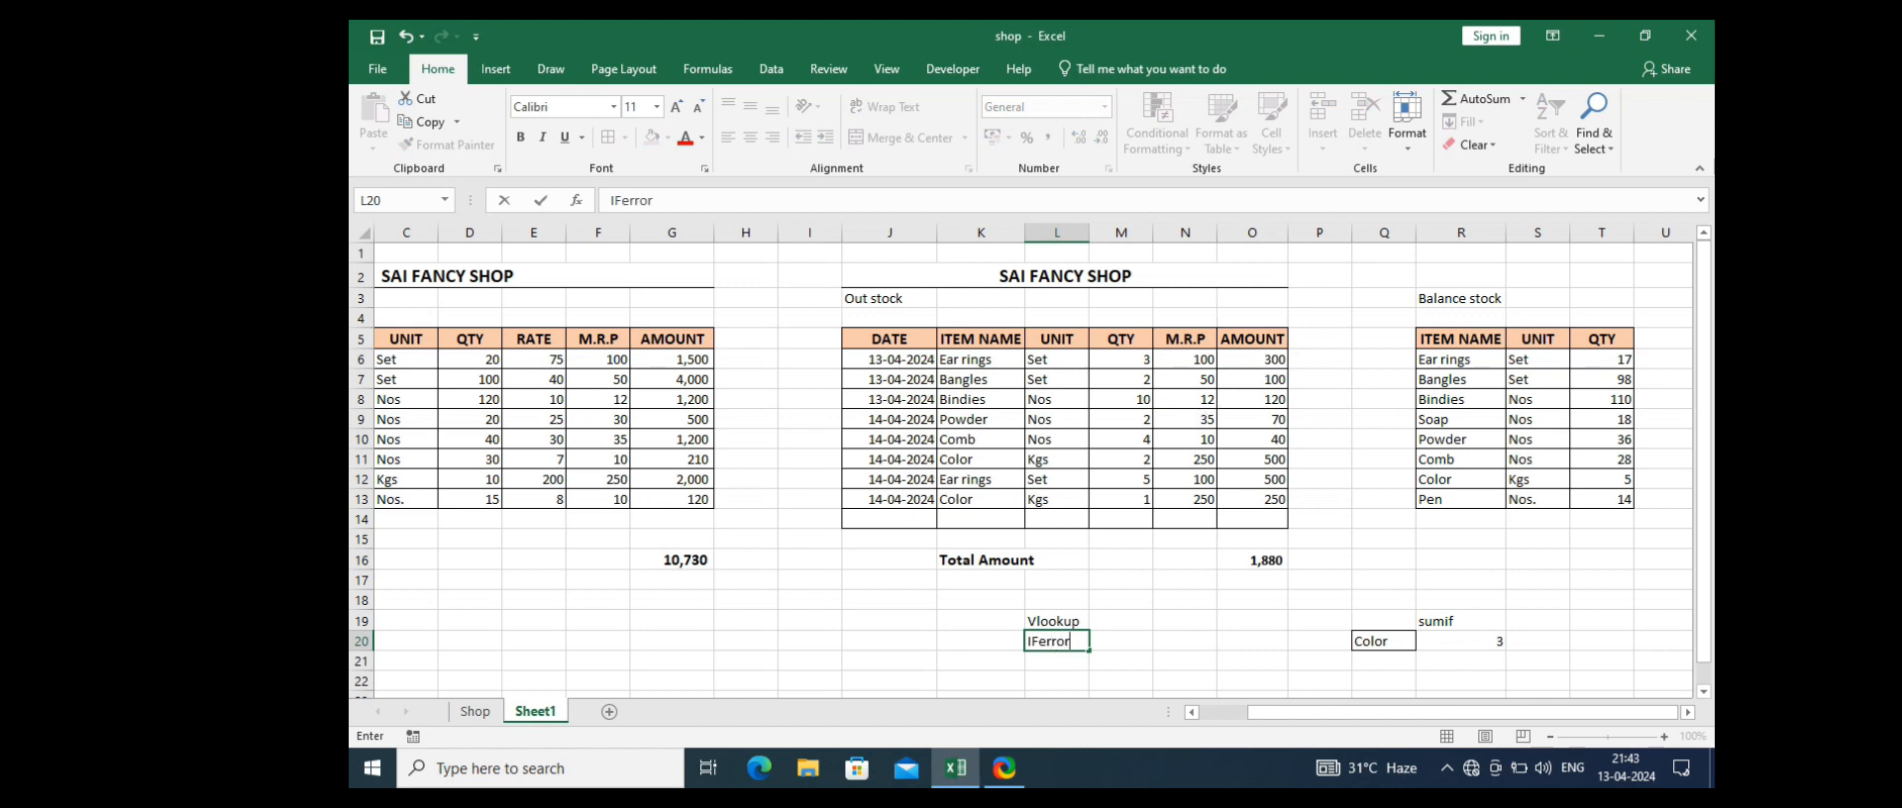
left_click(1161, 616)
key("ctrl+s")
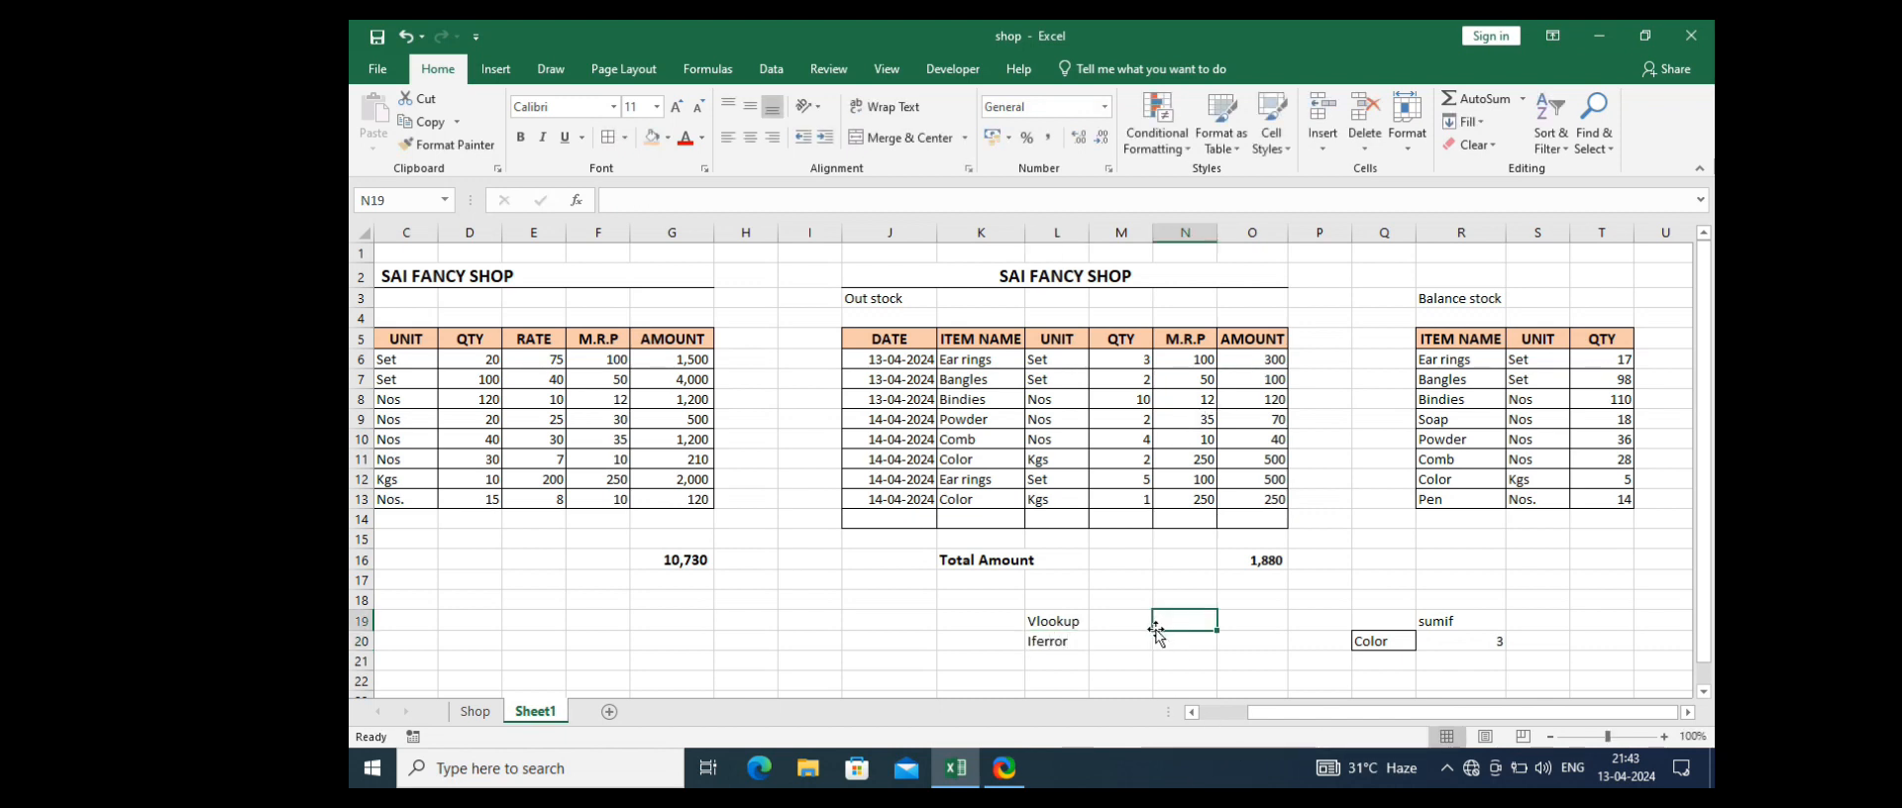
Step: Review the in-stock and out-stock tables with the function names noted in L19 and L20
left_click_drag(1358, 714, 1306, 719)
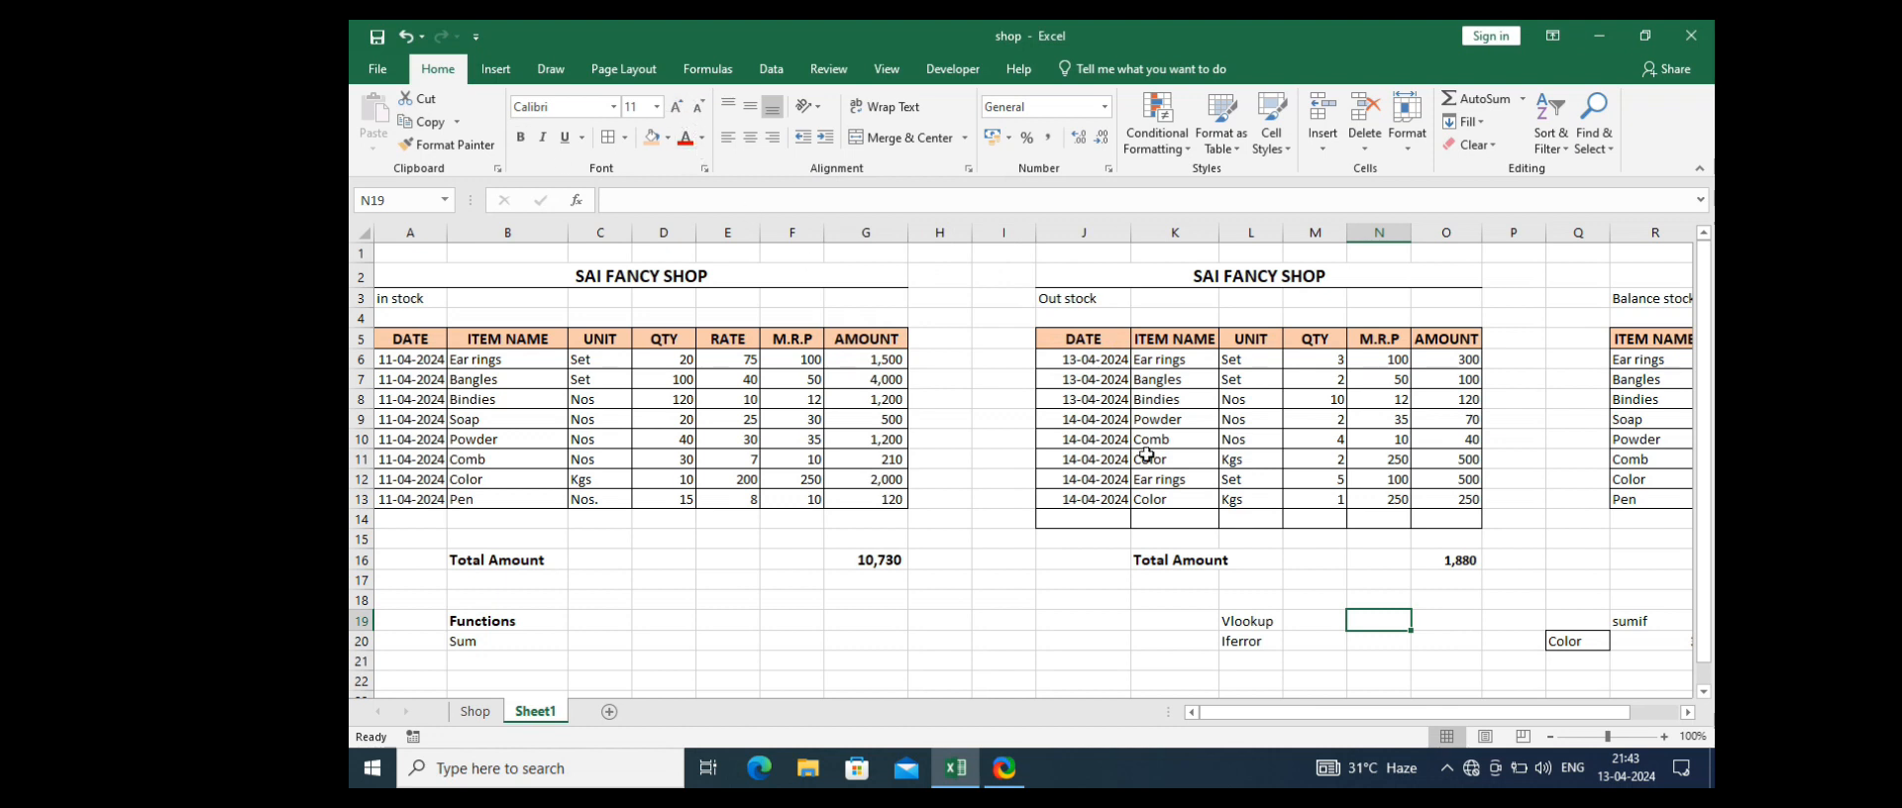
mouse_move(1288, 713)
left_mouse_down()
mouse_move(1600, 709)
mouse_move(1275, 720)
left_mouse_up()
left_click(1257, 645)
left_click(1259, 623)
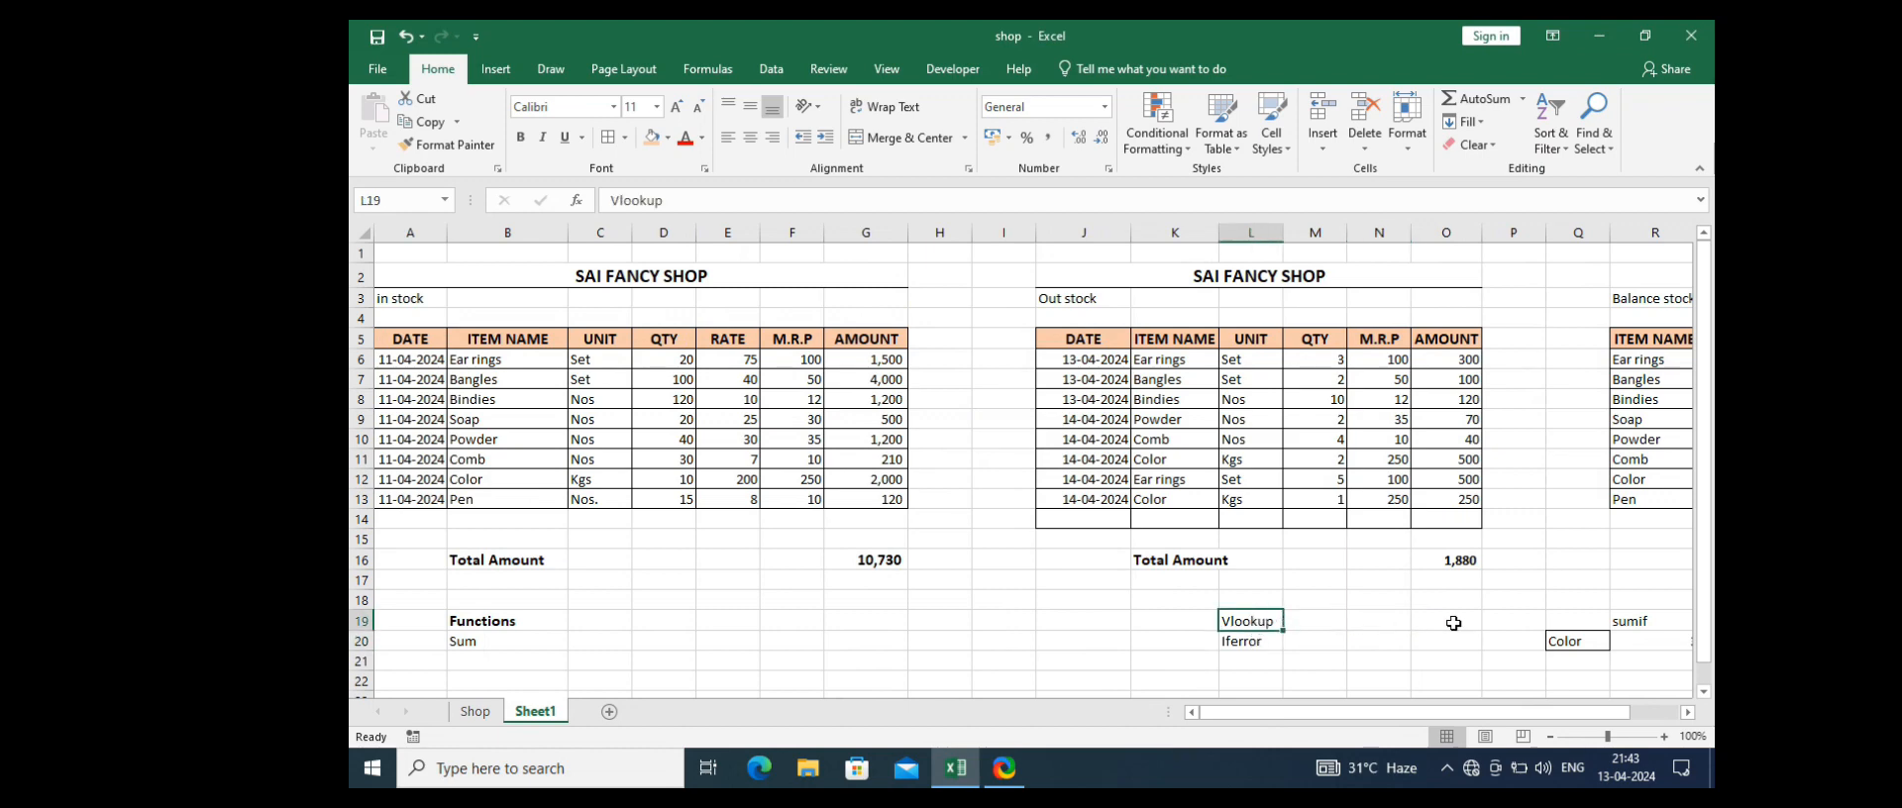